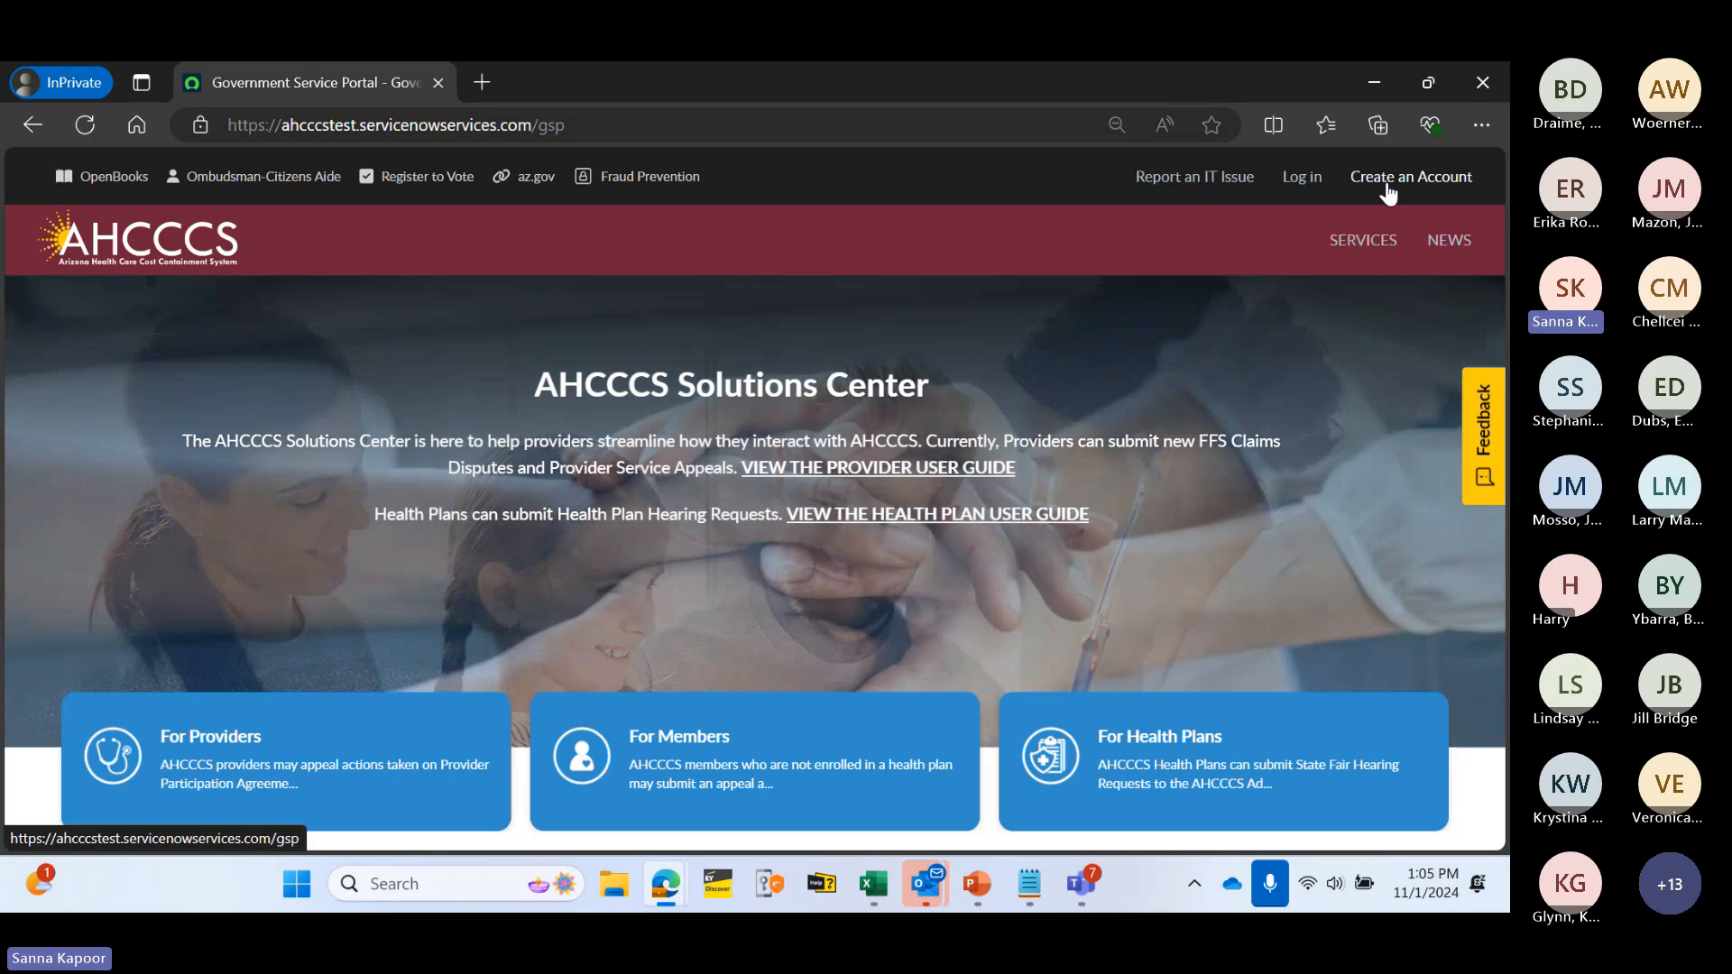
- Begin a Provider account sign-up as 'I represent the Provider', with employer registered set to Yes
{"action": "left_click", "coordinate": [1387, 186]}
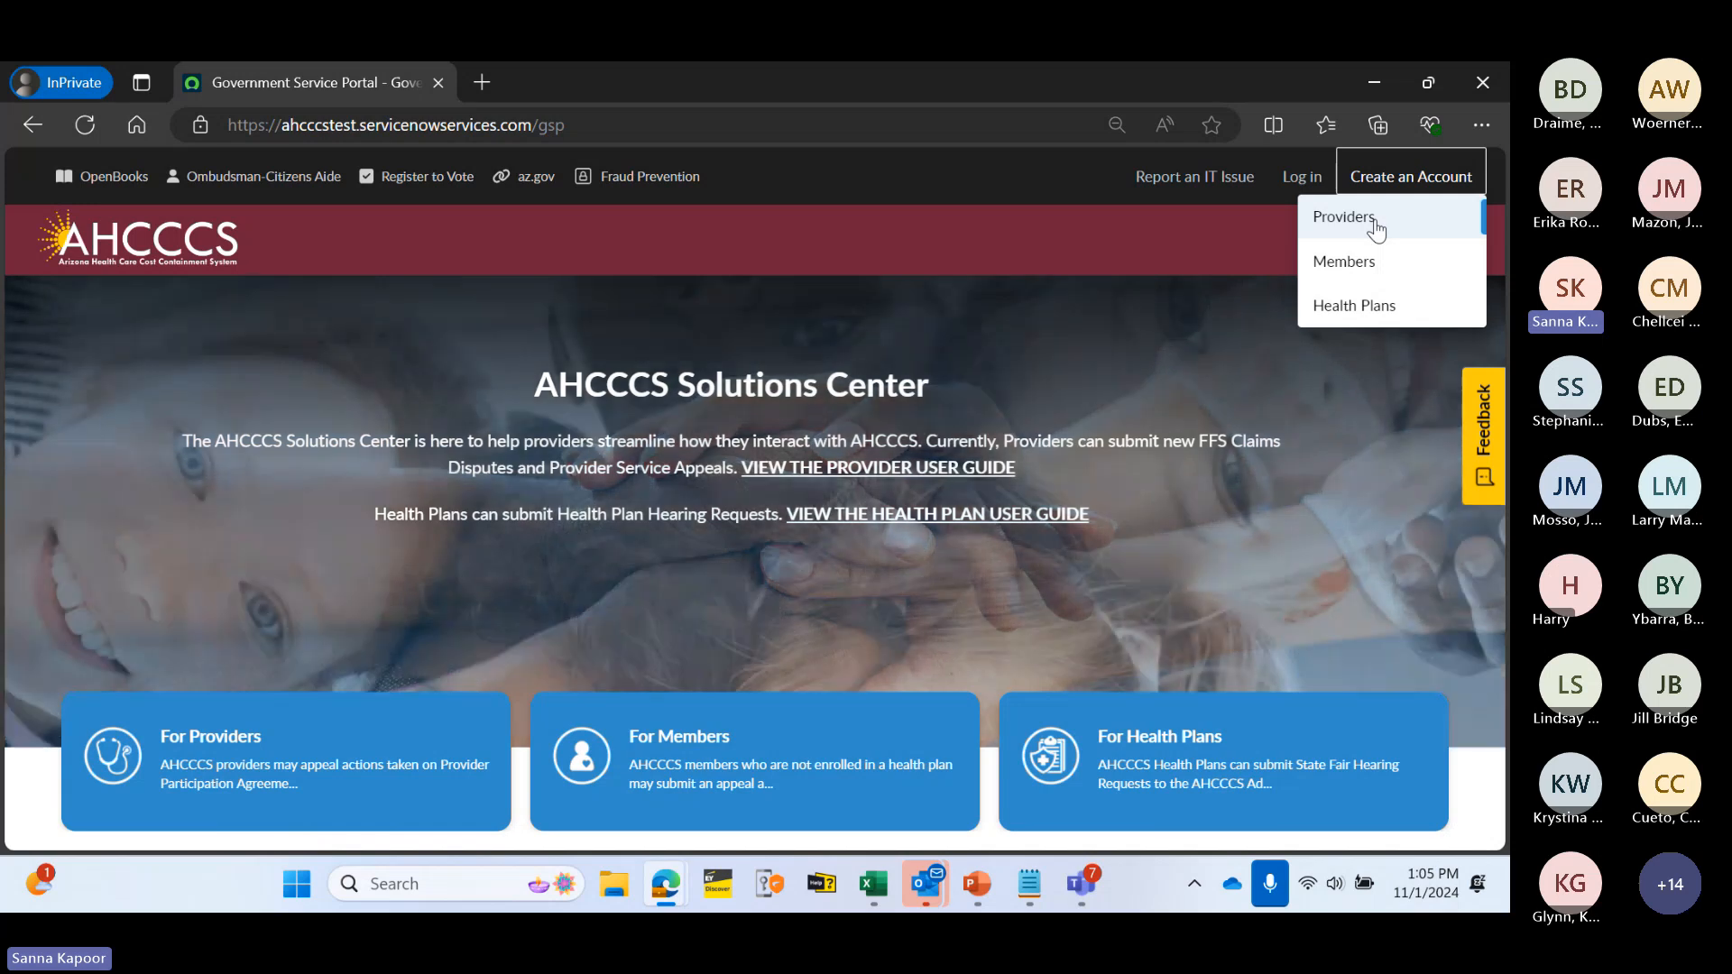
{"action": "left_click", "coordinate": [1374, 224]}
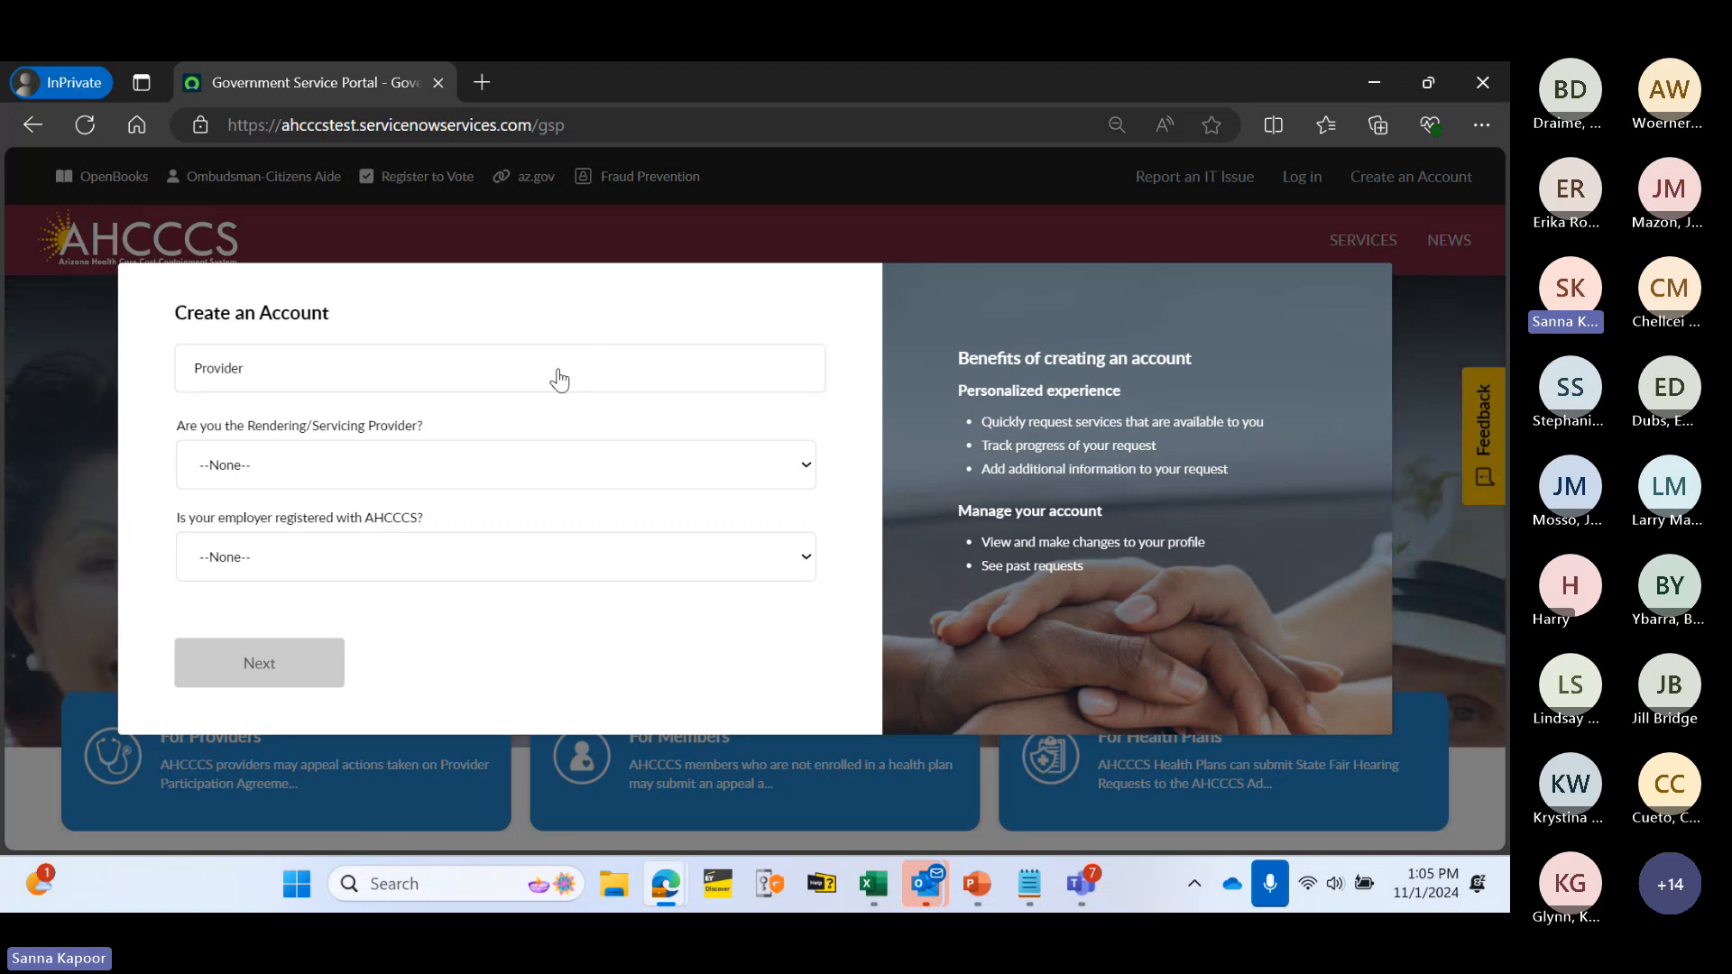
{"action": "left_click", "coordinate": [496, 379]}
{"action": "left_click", "coordinate": [472, 494]}
{"action": "left_click", "coordinate": [264, 471]}
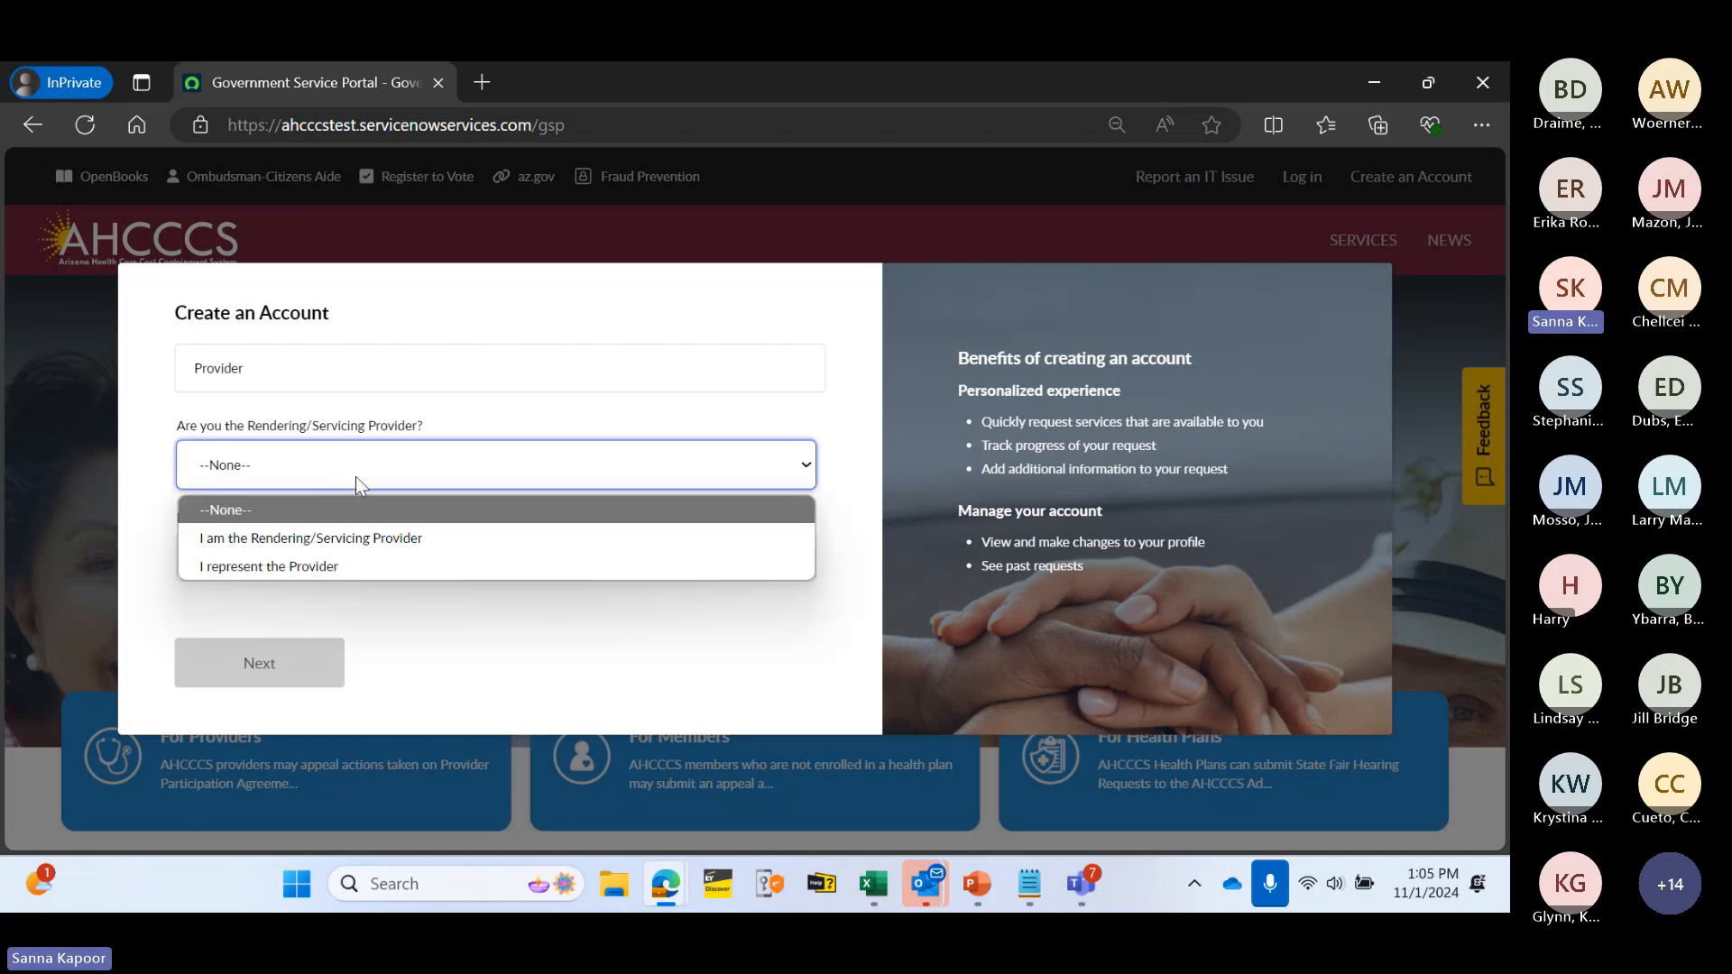
{"action": "left_click", "coordinate": [380, 569]}
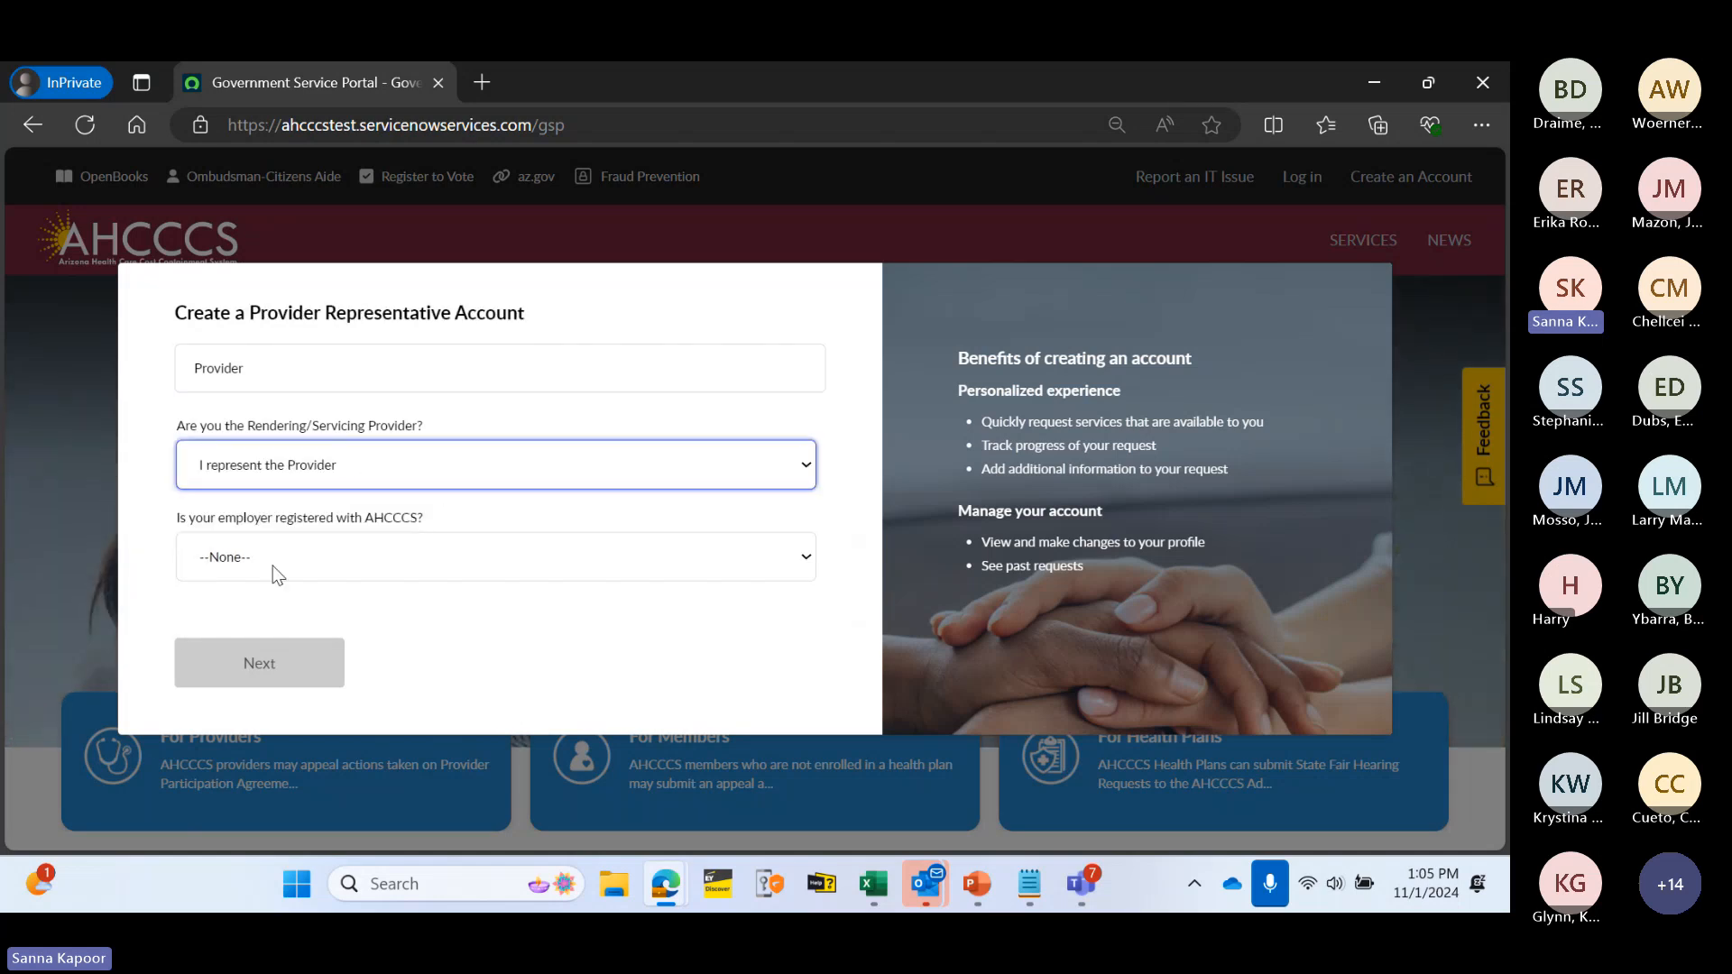
{"action": "left_click", "coordinate": [351, 561]}
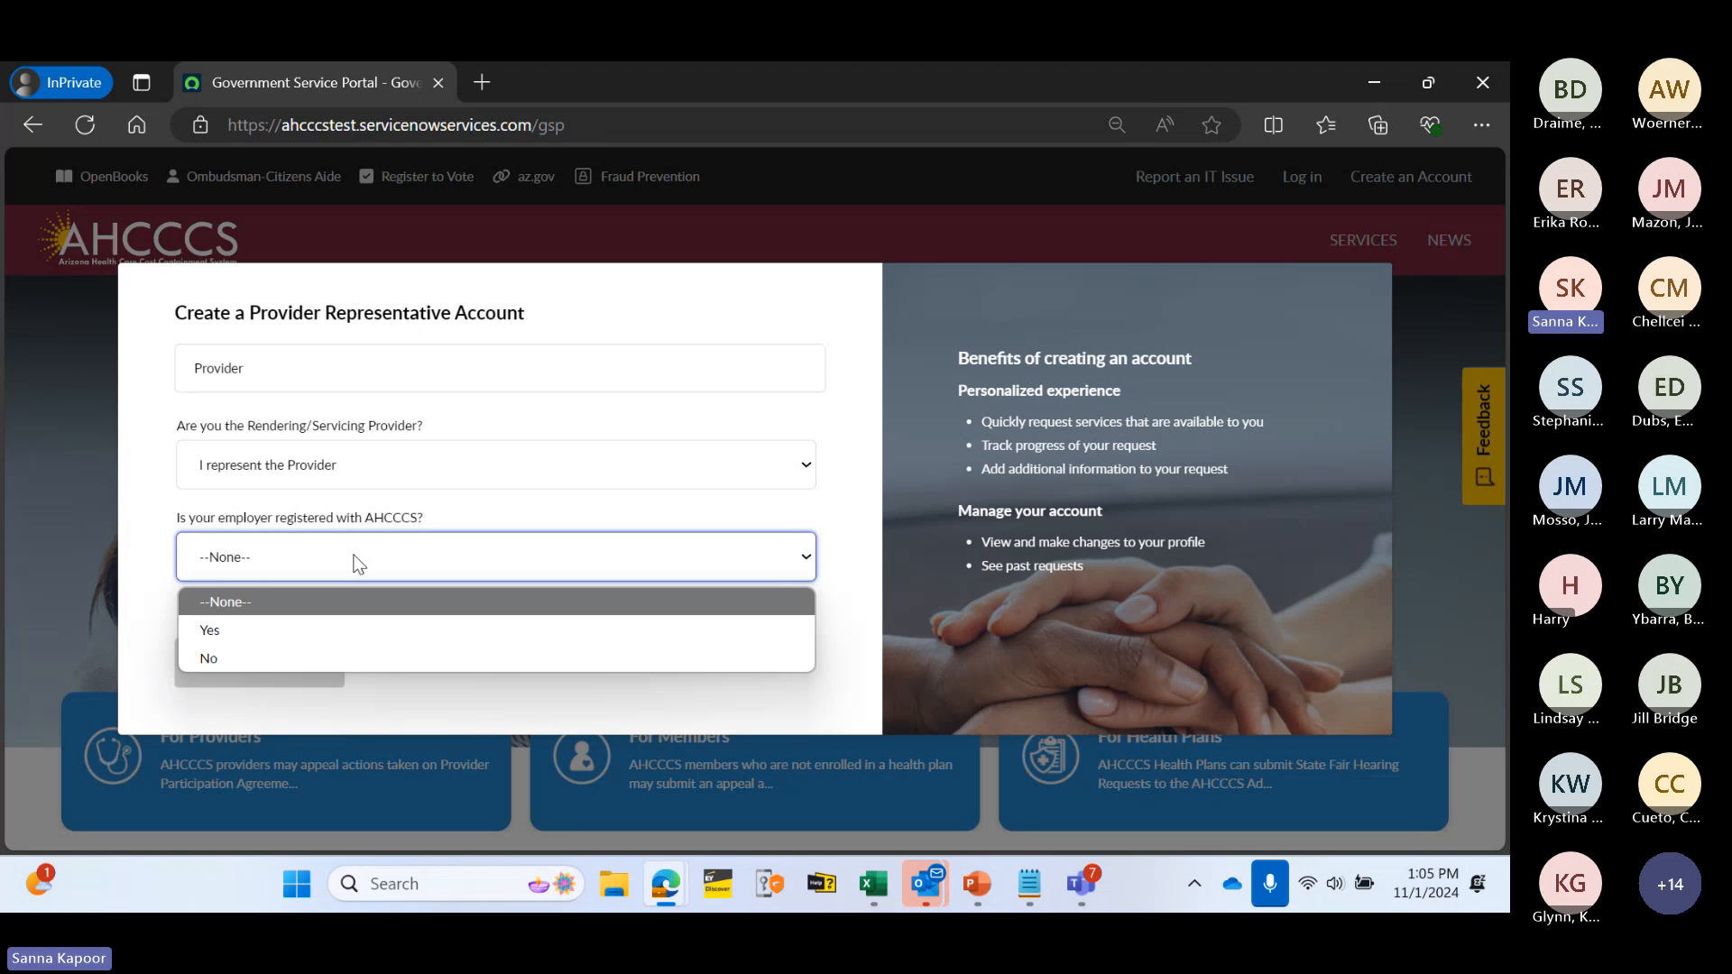
{"action": "left_click", "coordinate": [327, 630]}
- Continue to the details form and enter the employer's AHCCCS Provider ID and Tax ID
{"action": "left_click", "coordinate": [287, 665]}
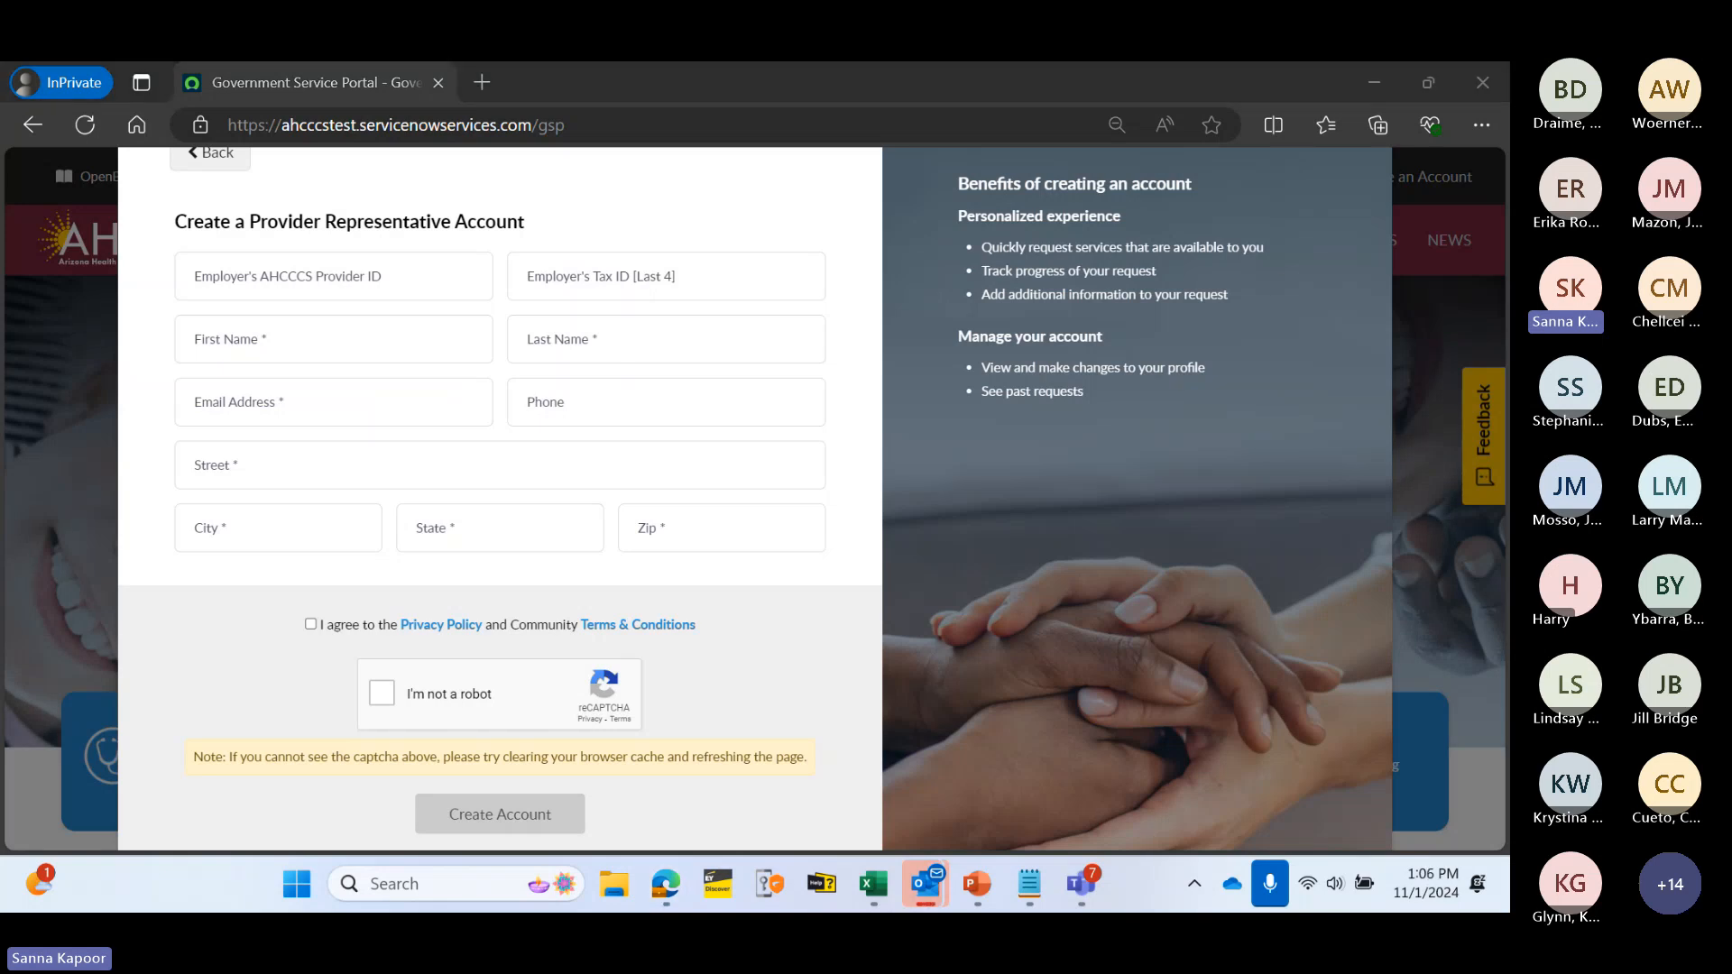
{"action": "left_click", "coordinate": [417, 288]}
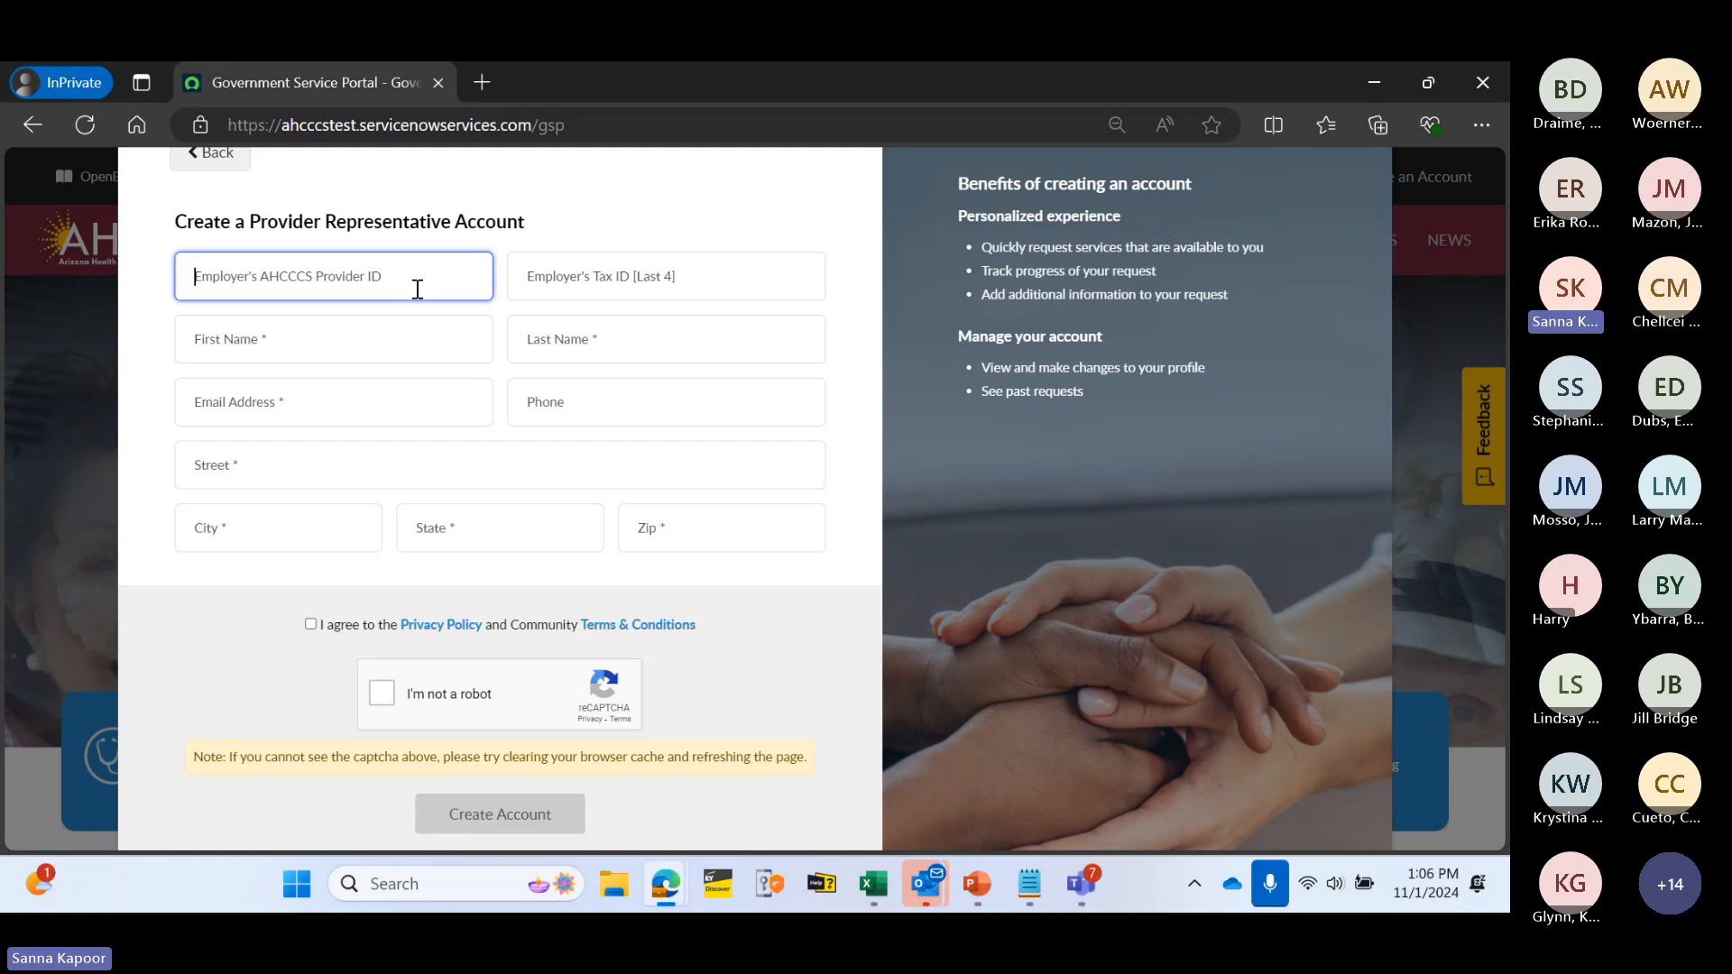
{"action": "type", "text": "002937"}
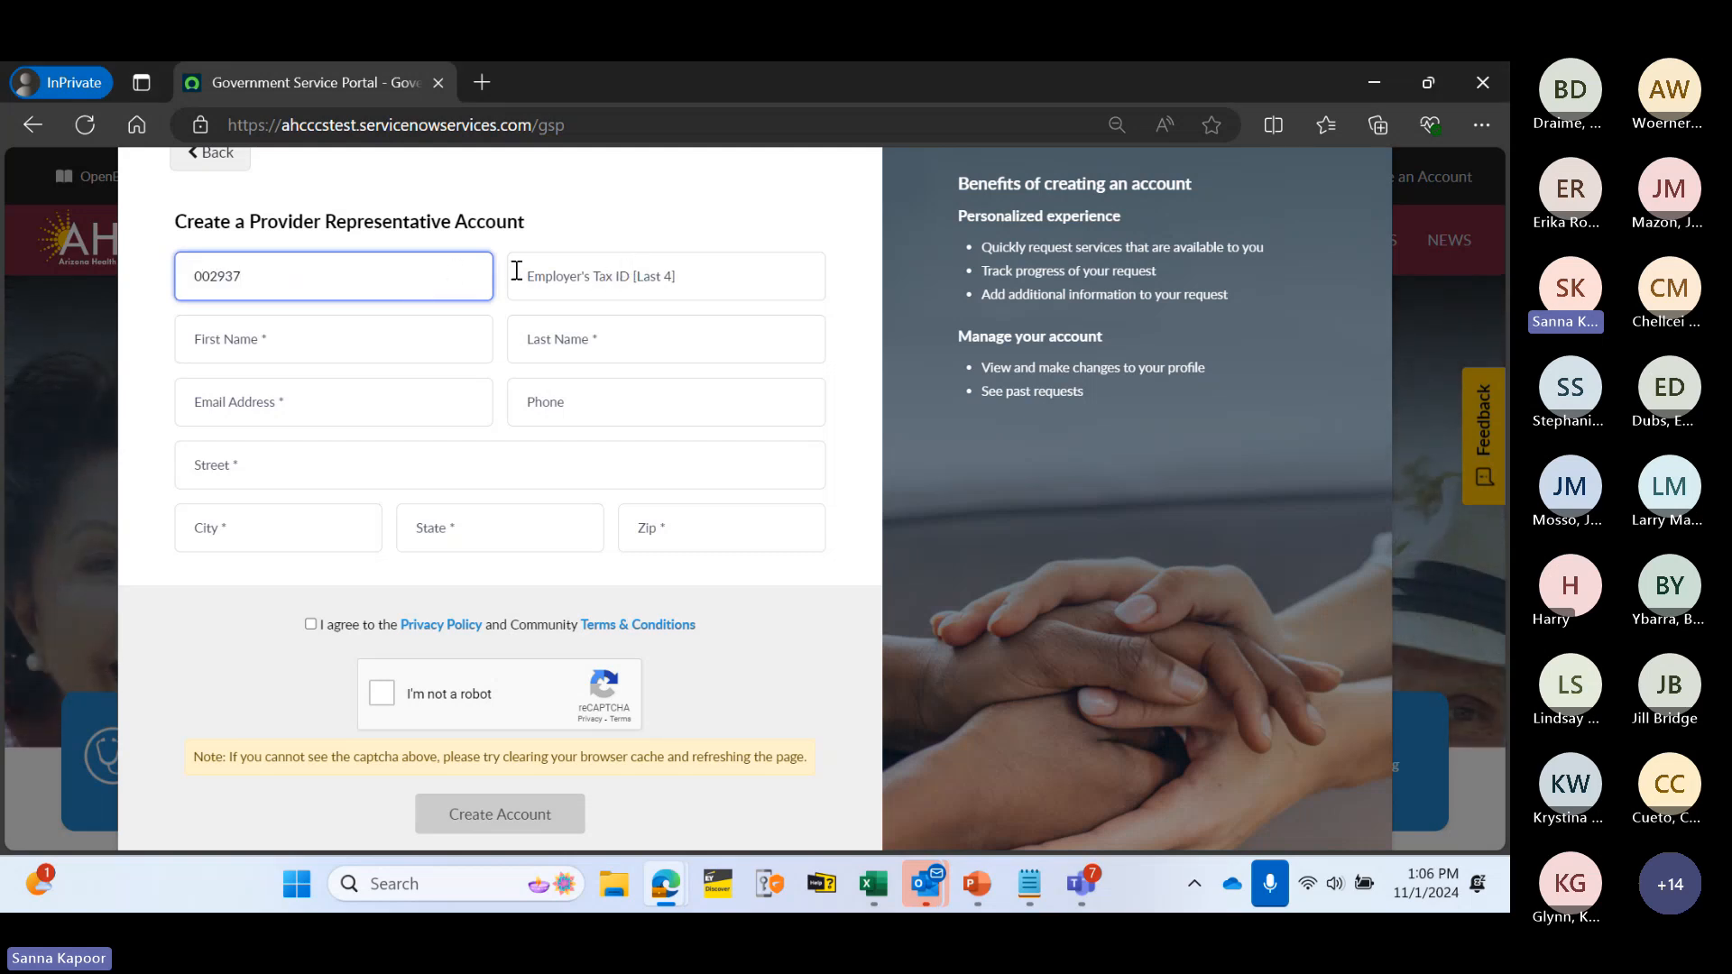
{"action": "left_click", "coordinate": [620, 271]}
{"action": "key", "text": "alt+Tab"}
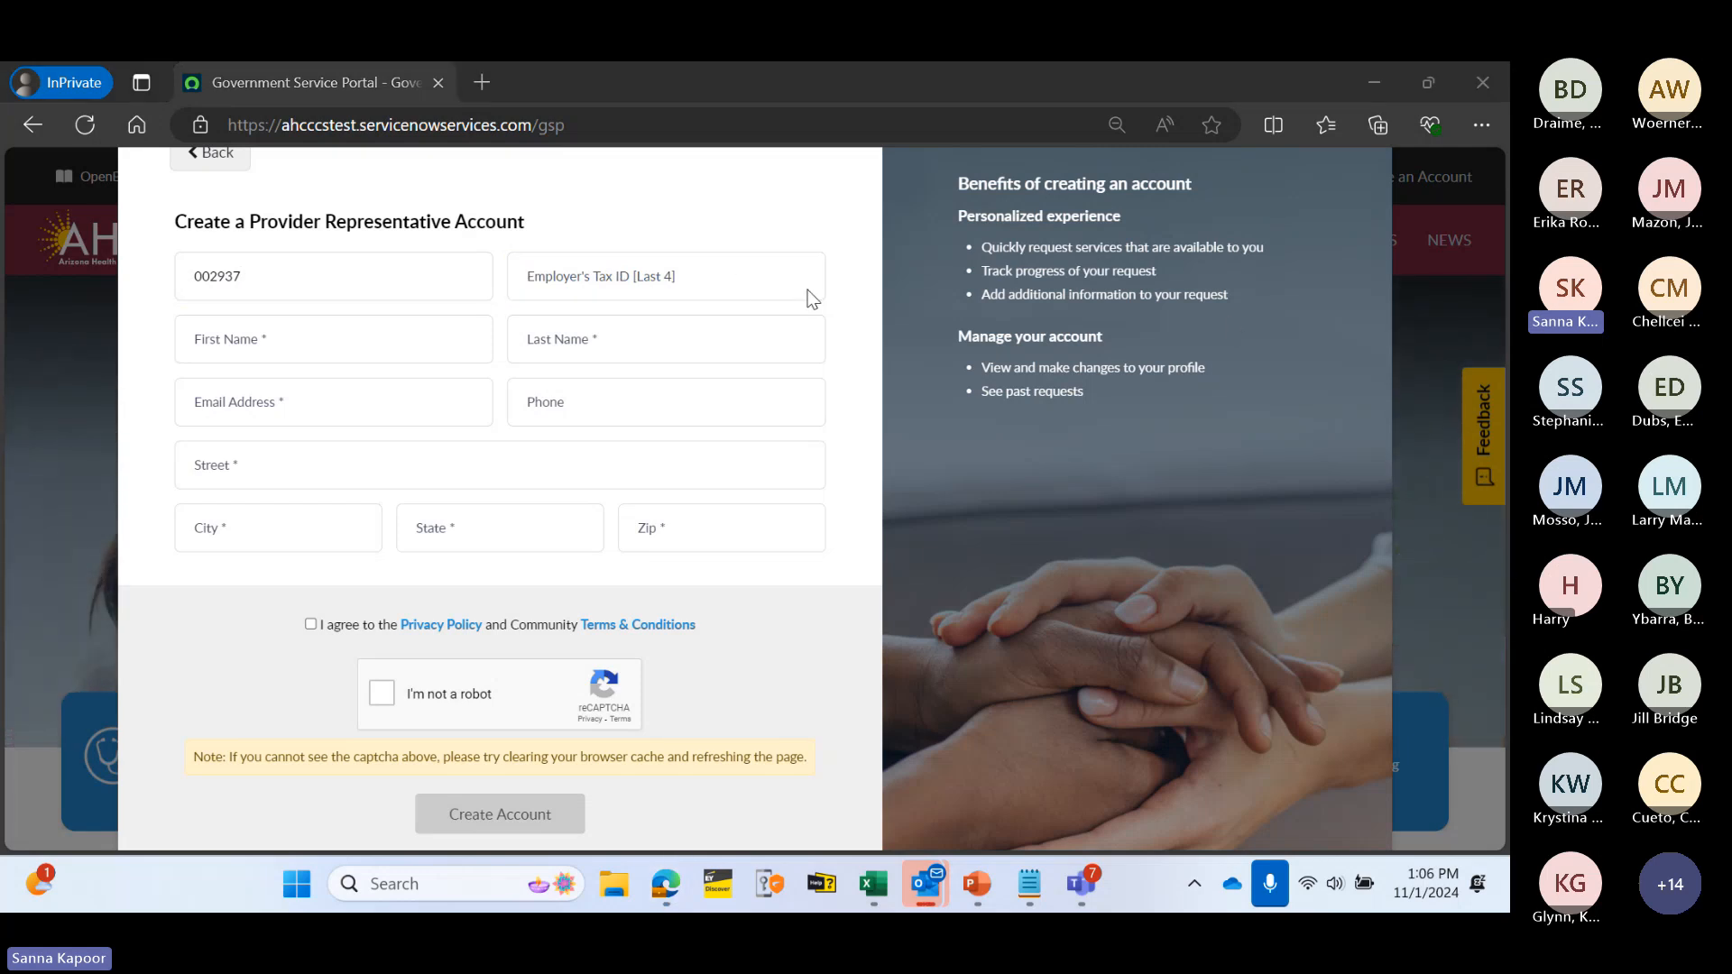
{"action": "left_click", "coordinate": [733, 280]}
{"action": "type", "text": "3439"}
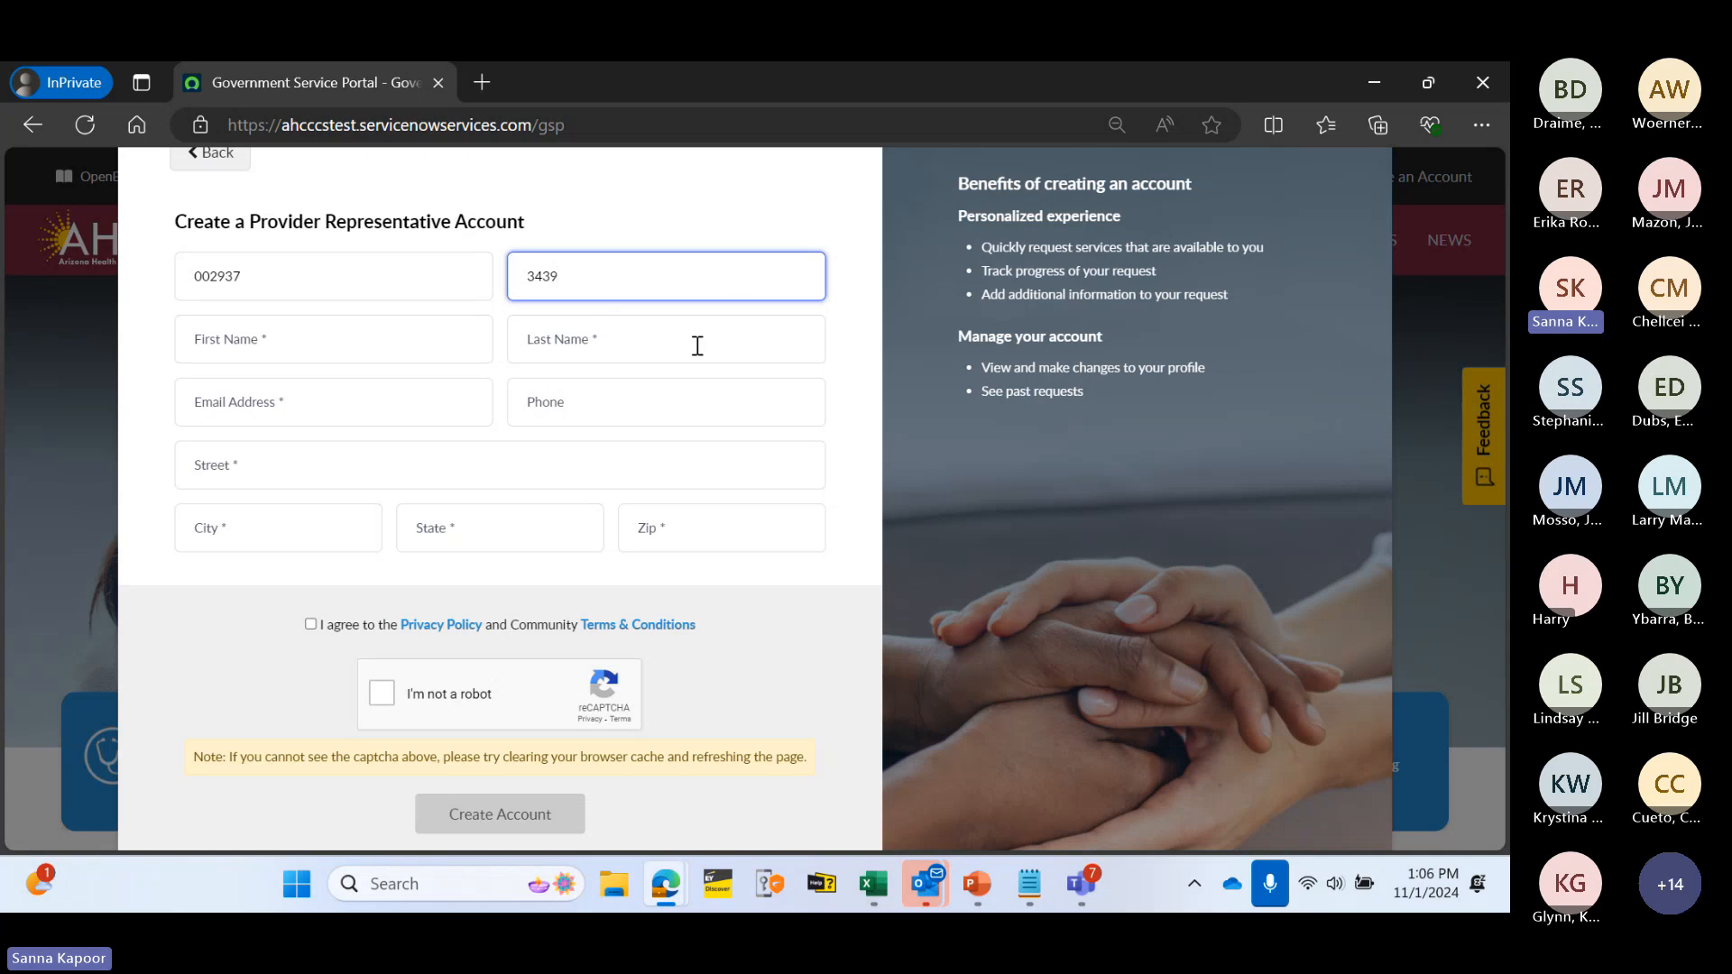
- Fill in the representative's first name, last name, e-mail address and phone number
{"action": "left_click", "coordinate": [428, 333]}
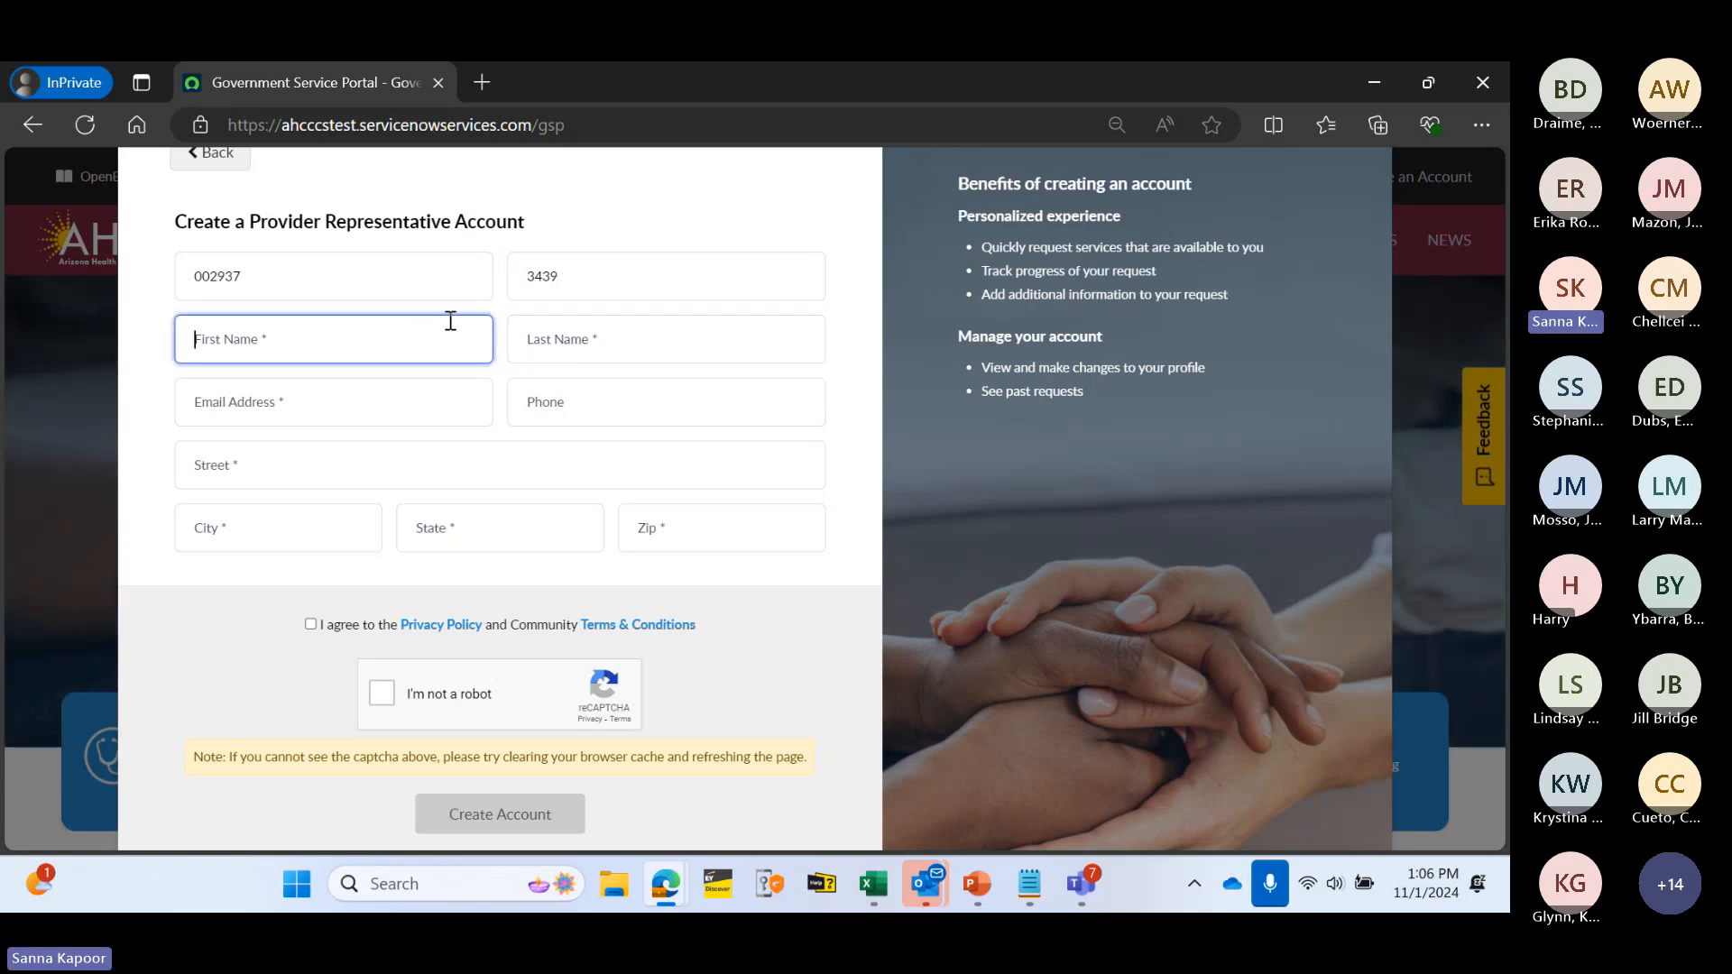
{"action": "type", "text": "Sue"}
{"action": "left_click", "coordinate": [567, 331]}
{"action": "type", "text": "Tester"}
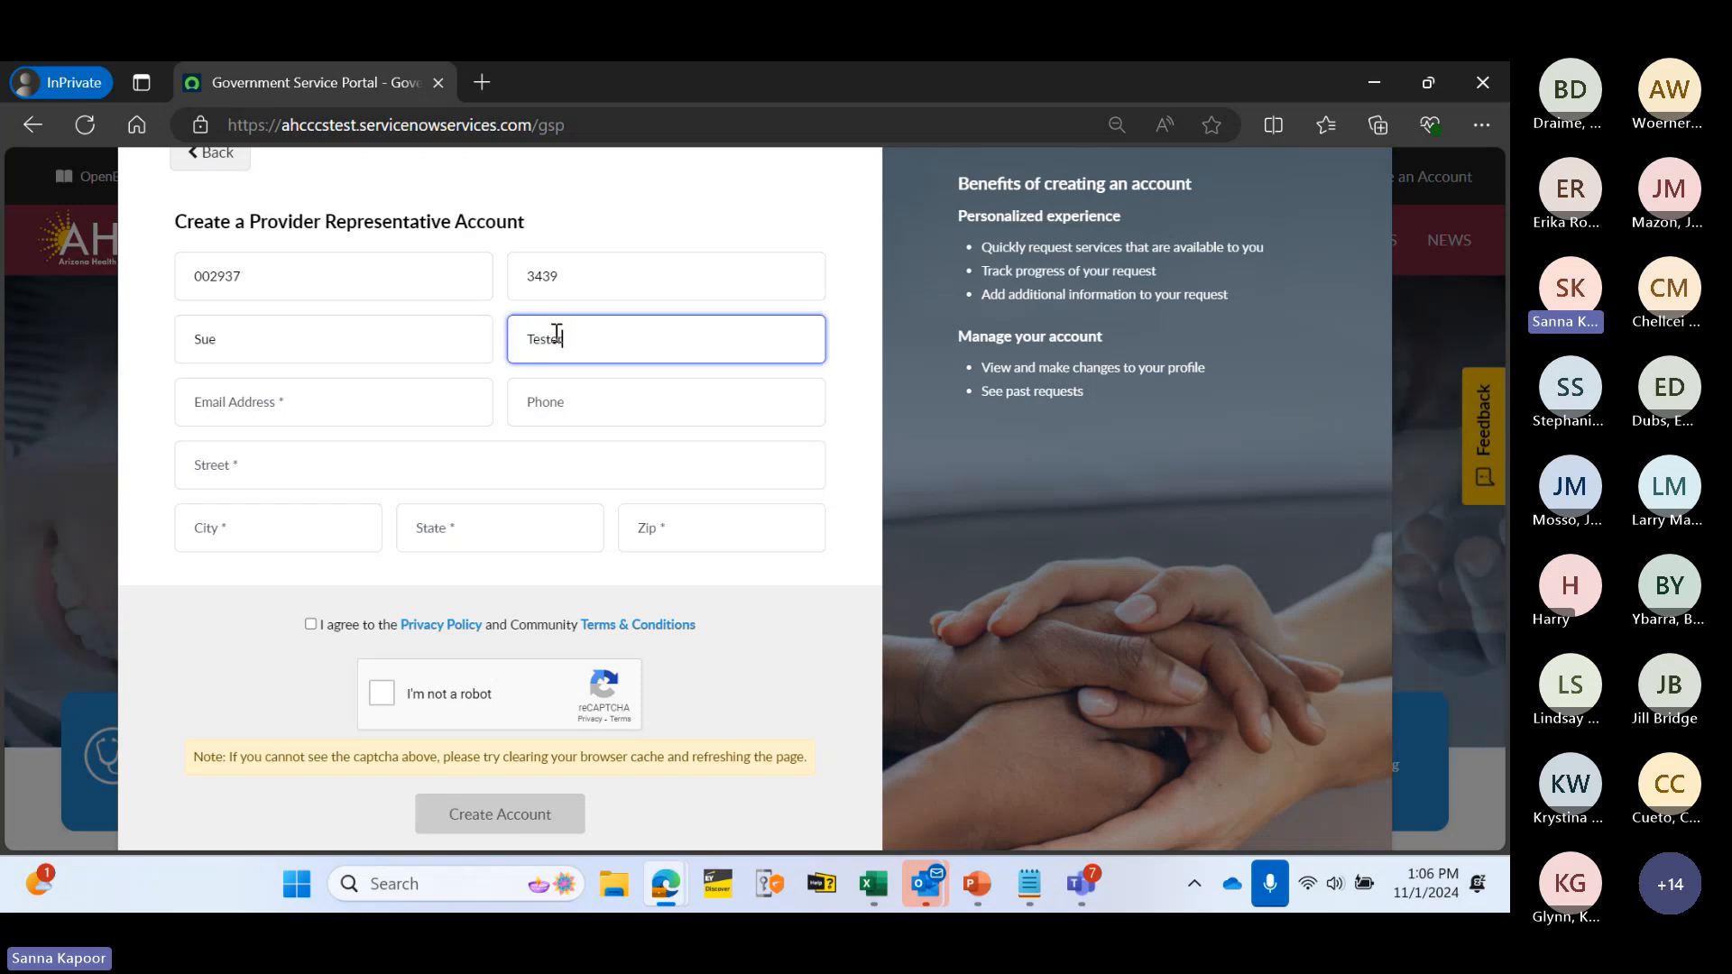
{"action": "left_click", "coordinate": [395, 402]}
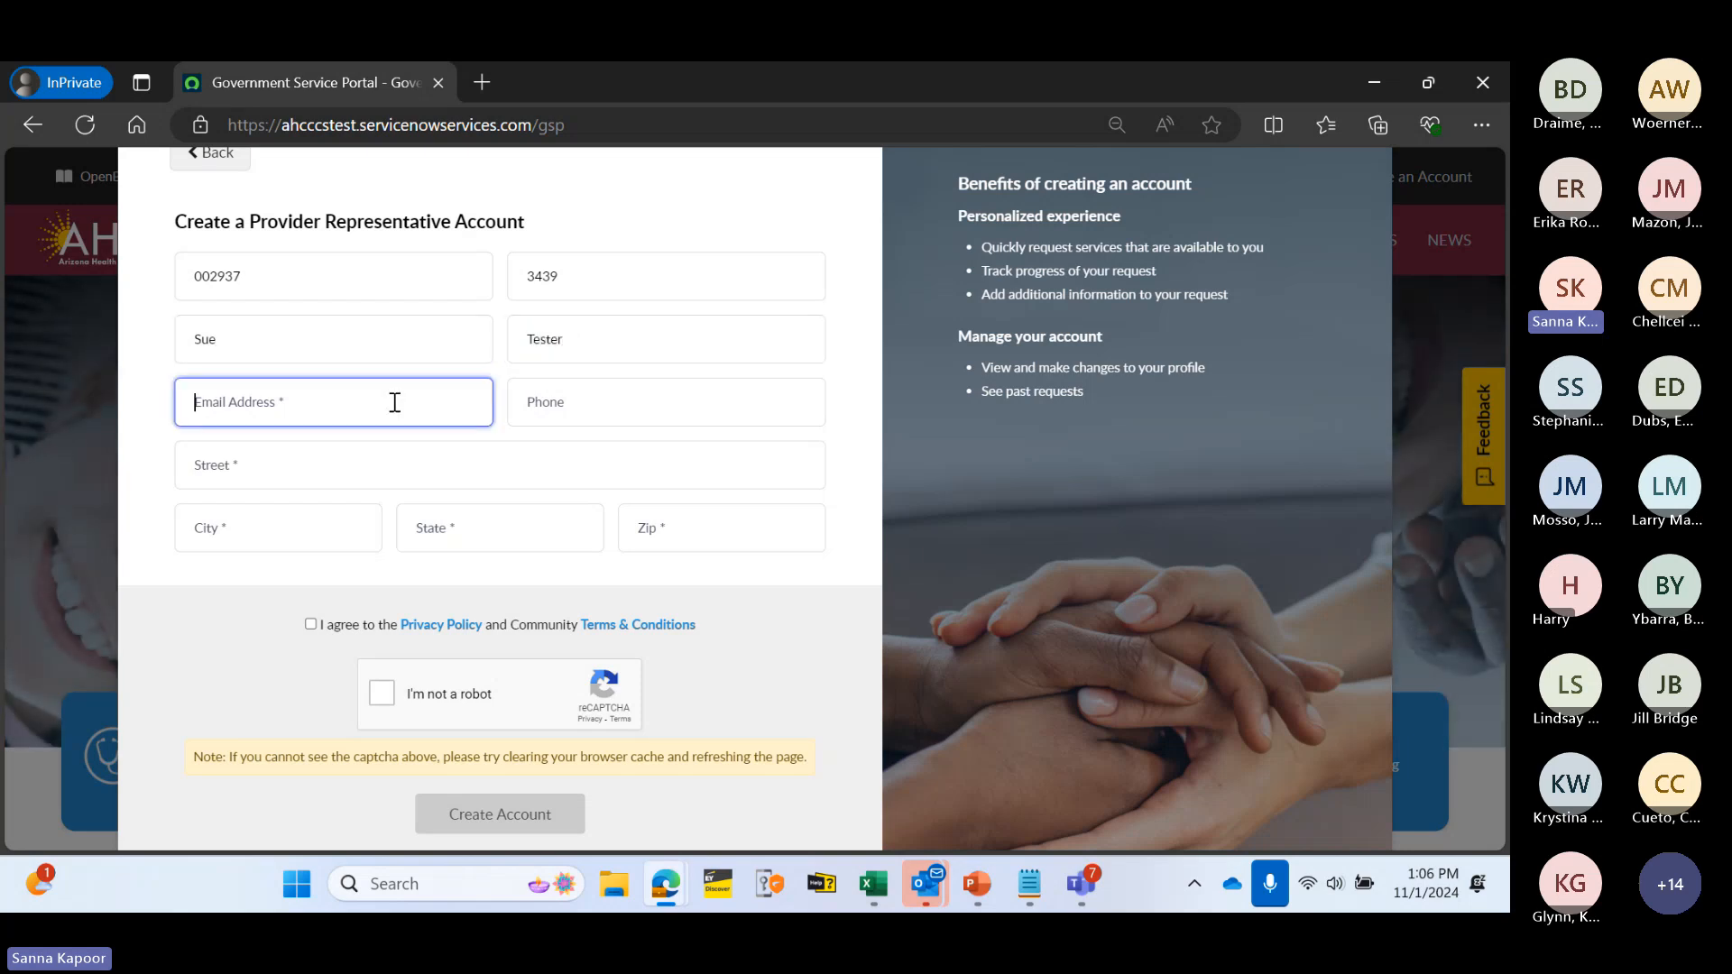
{"action": "type", "text": "sue.test@"}
{"action": "type", "text": "@test.c"}
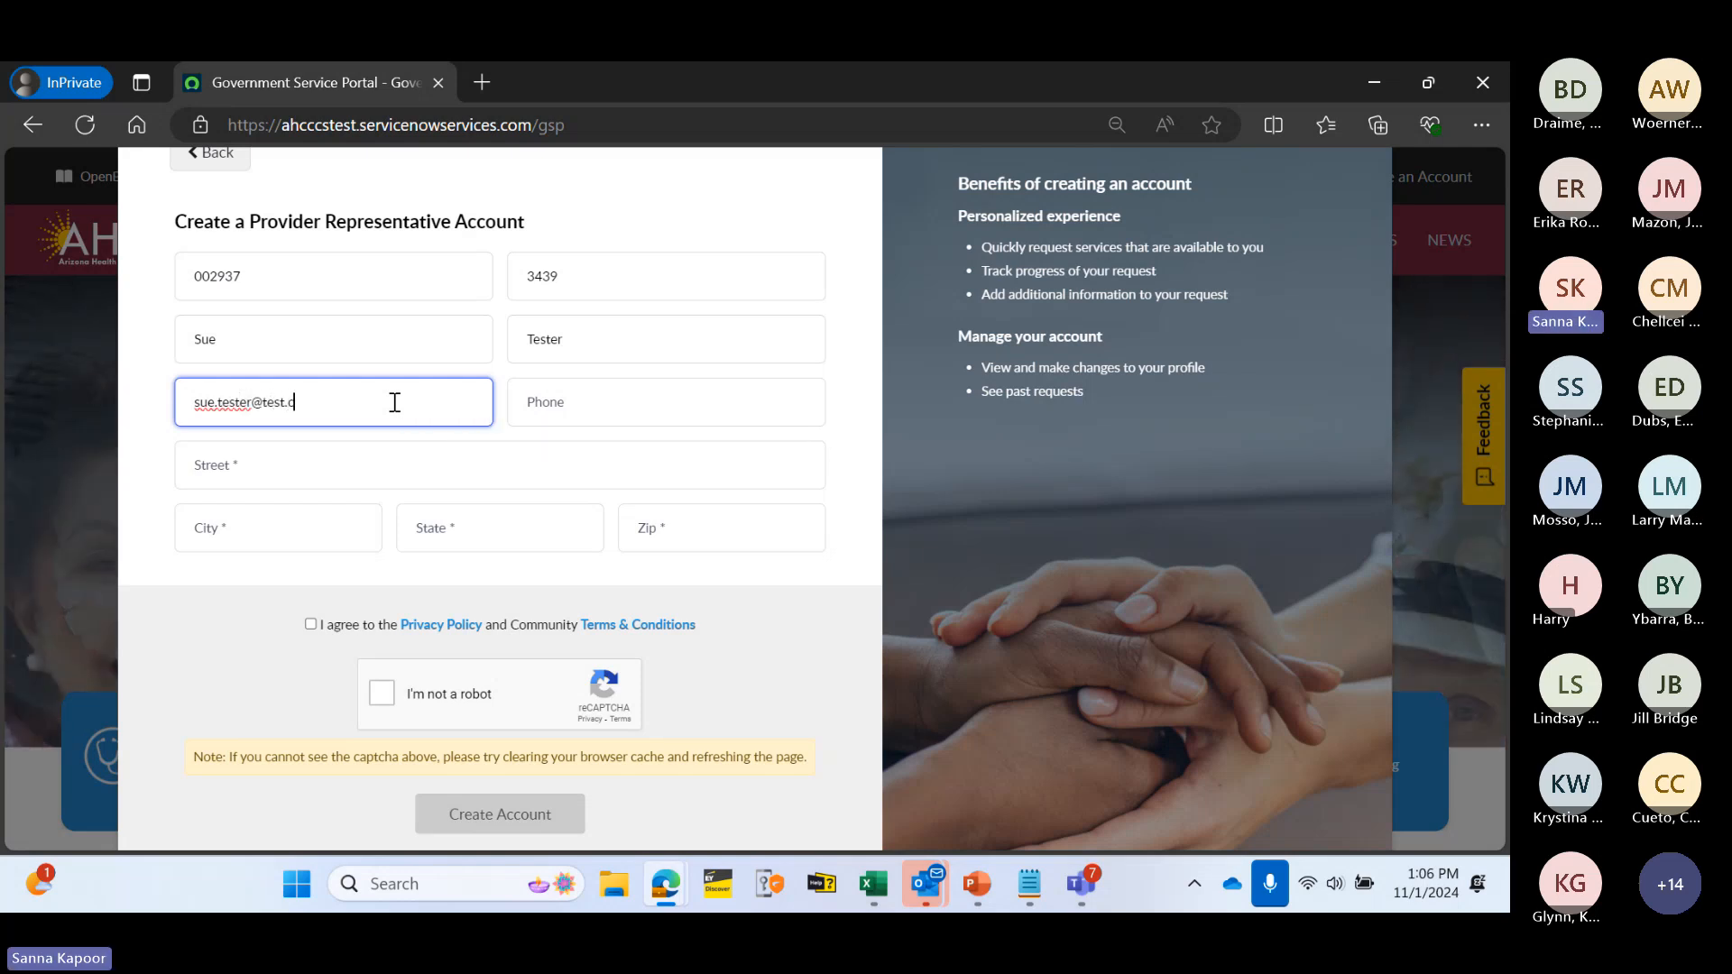
{"action": "type", "text": "om"}
{"action": "left_click", "coordinate": [527, 398]}
{"action": "type", "text": "1"}
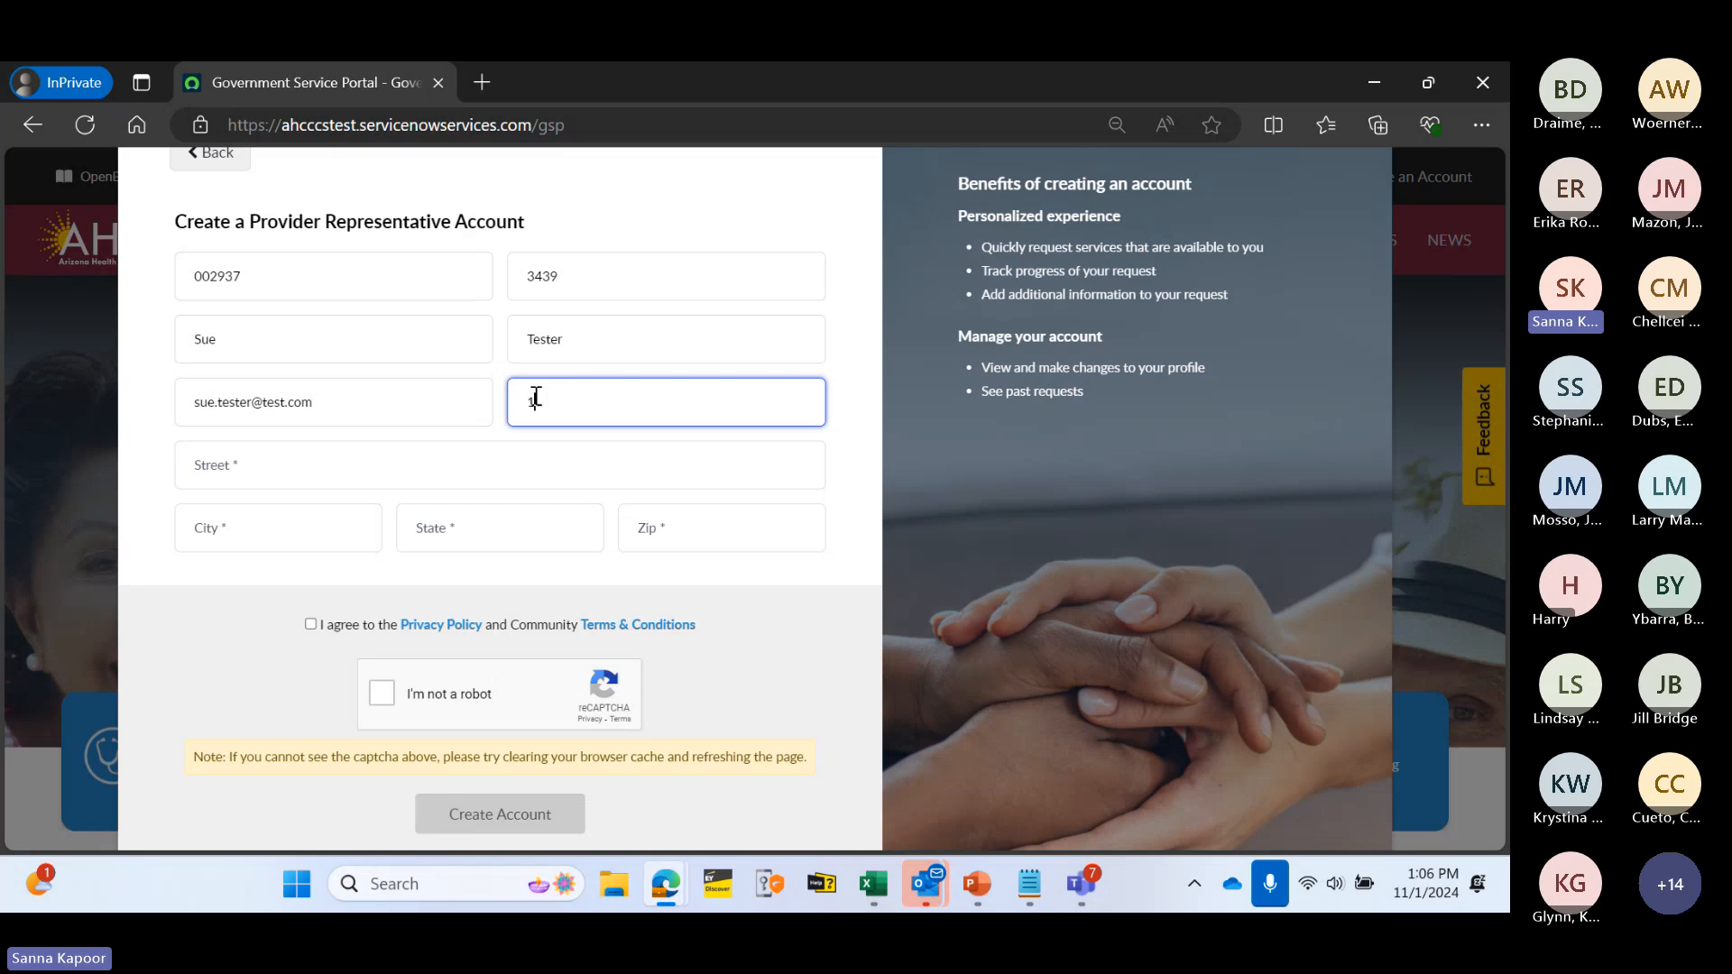
{"action": "type", "text": "234567890"}
- Enter the representative's street address, city, state and zip code
{"action": "left_click", "coordinate": [479, 457]}
{"action": "type", "text": "10"}
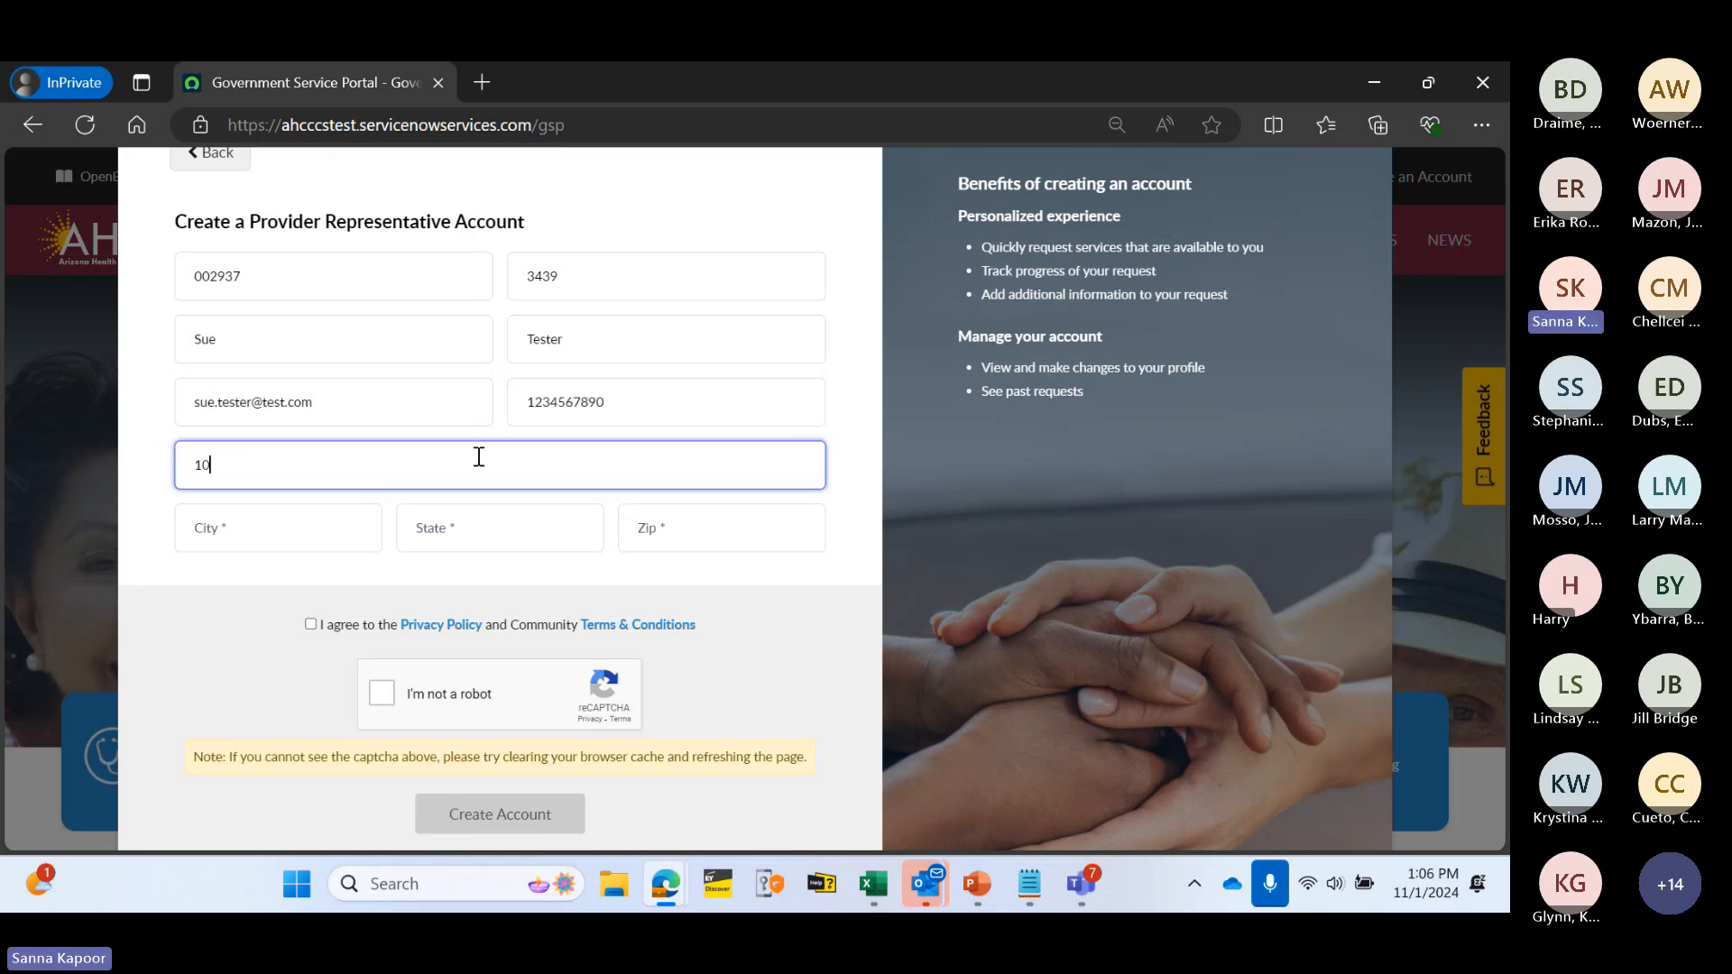
{"action": "type", "text": "0 Test "}
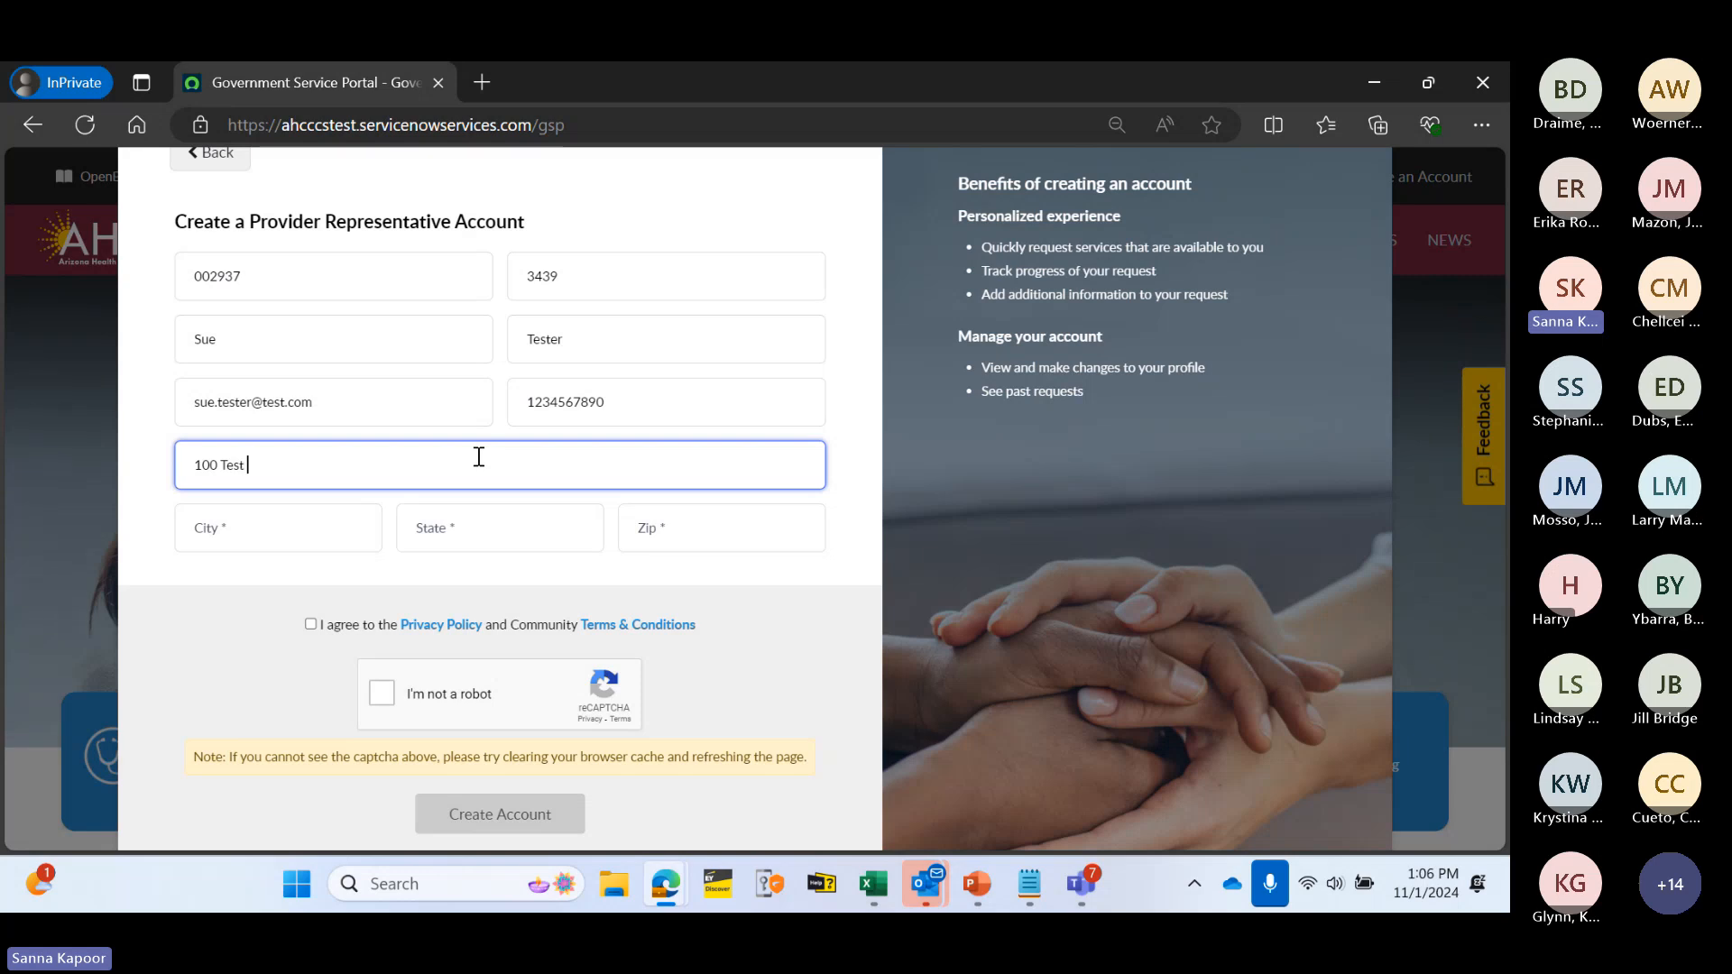
{"action": "type", "text": "Drive"}
{"action": "left_click", "coordinate": [326, 542]}
{"action": "type", "text": "NY"}
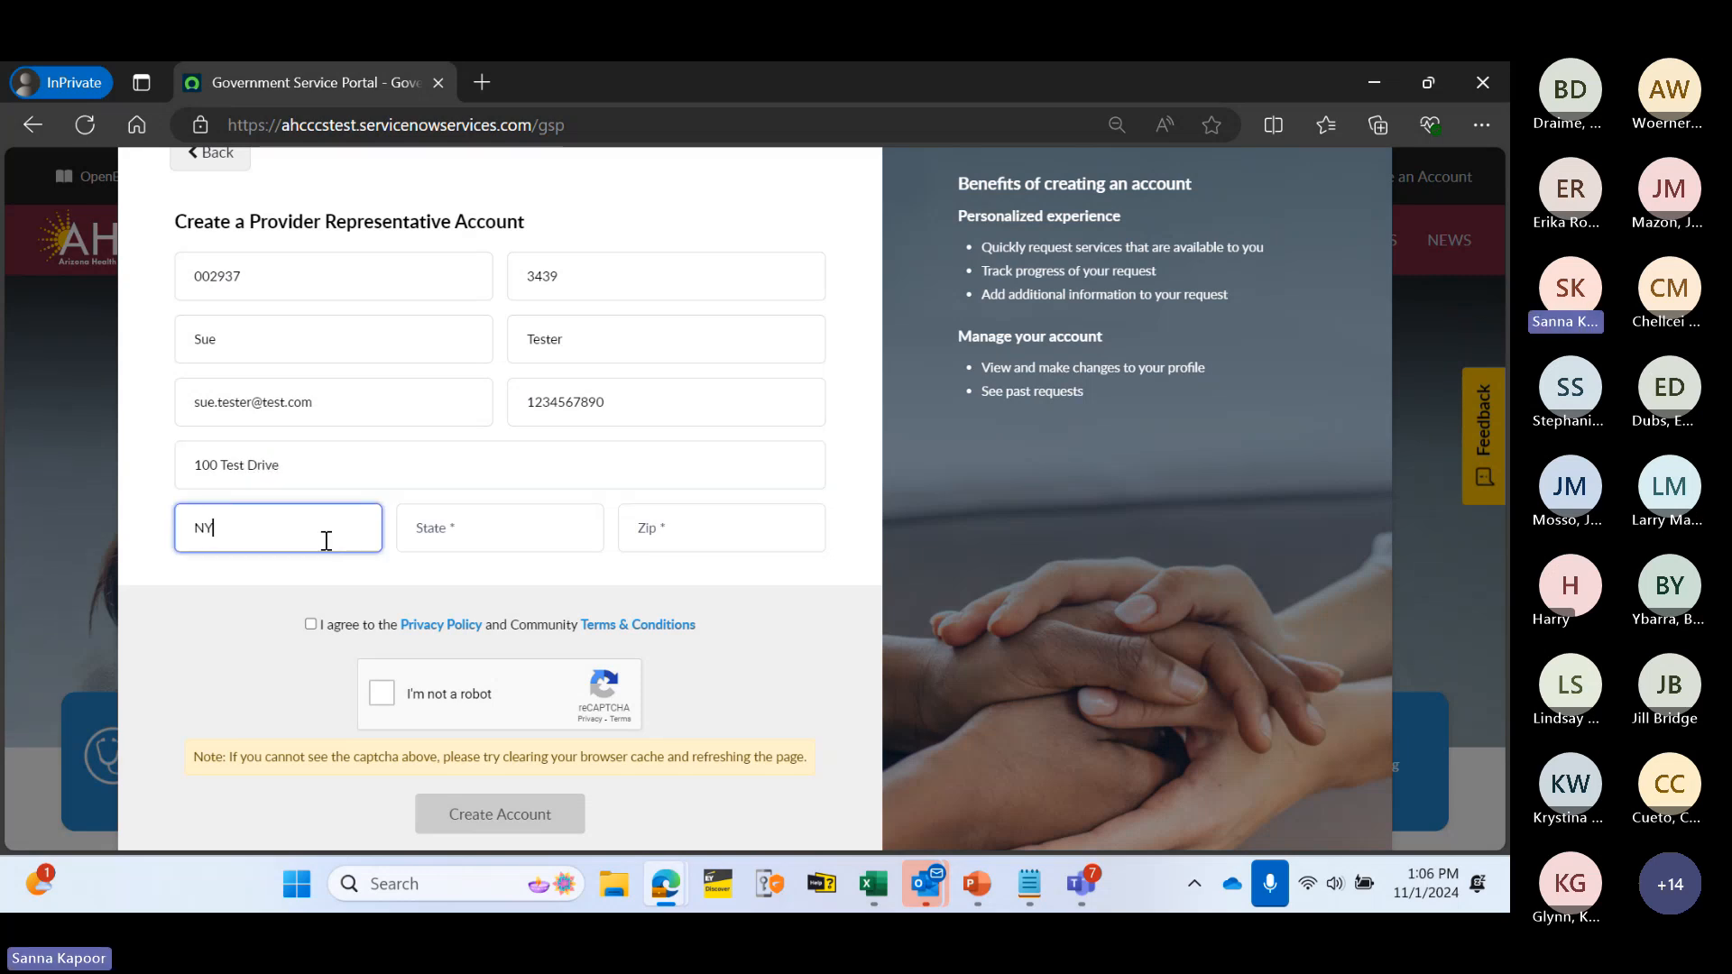
{"action": "left_click", "coordinate": [415, 535]}
{"action": "type", "text": "NY"}
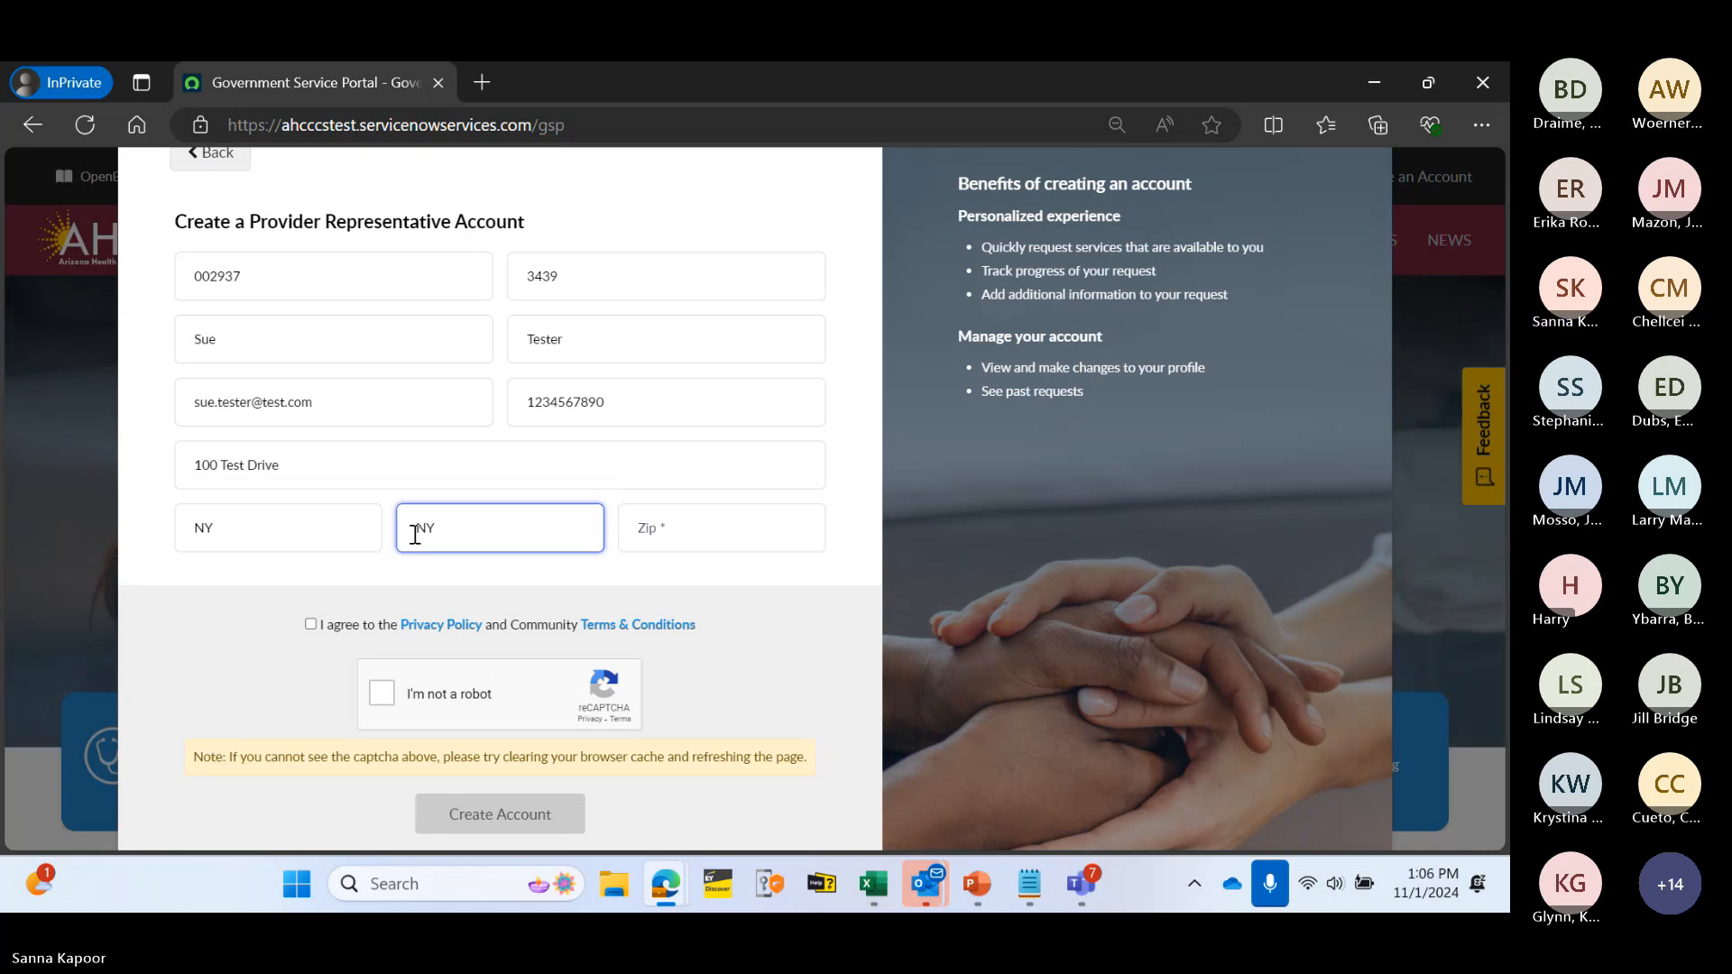
{"action": "left_click", "coordinate": [664, 537]}
{"action": "type", "text": "1000"}
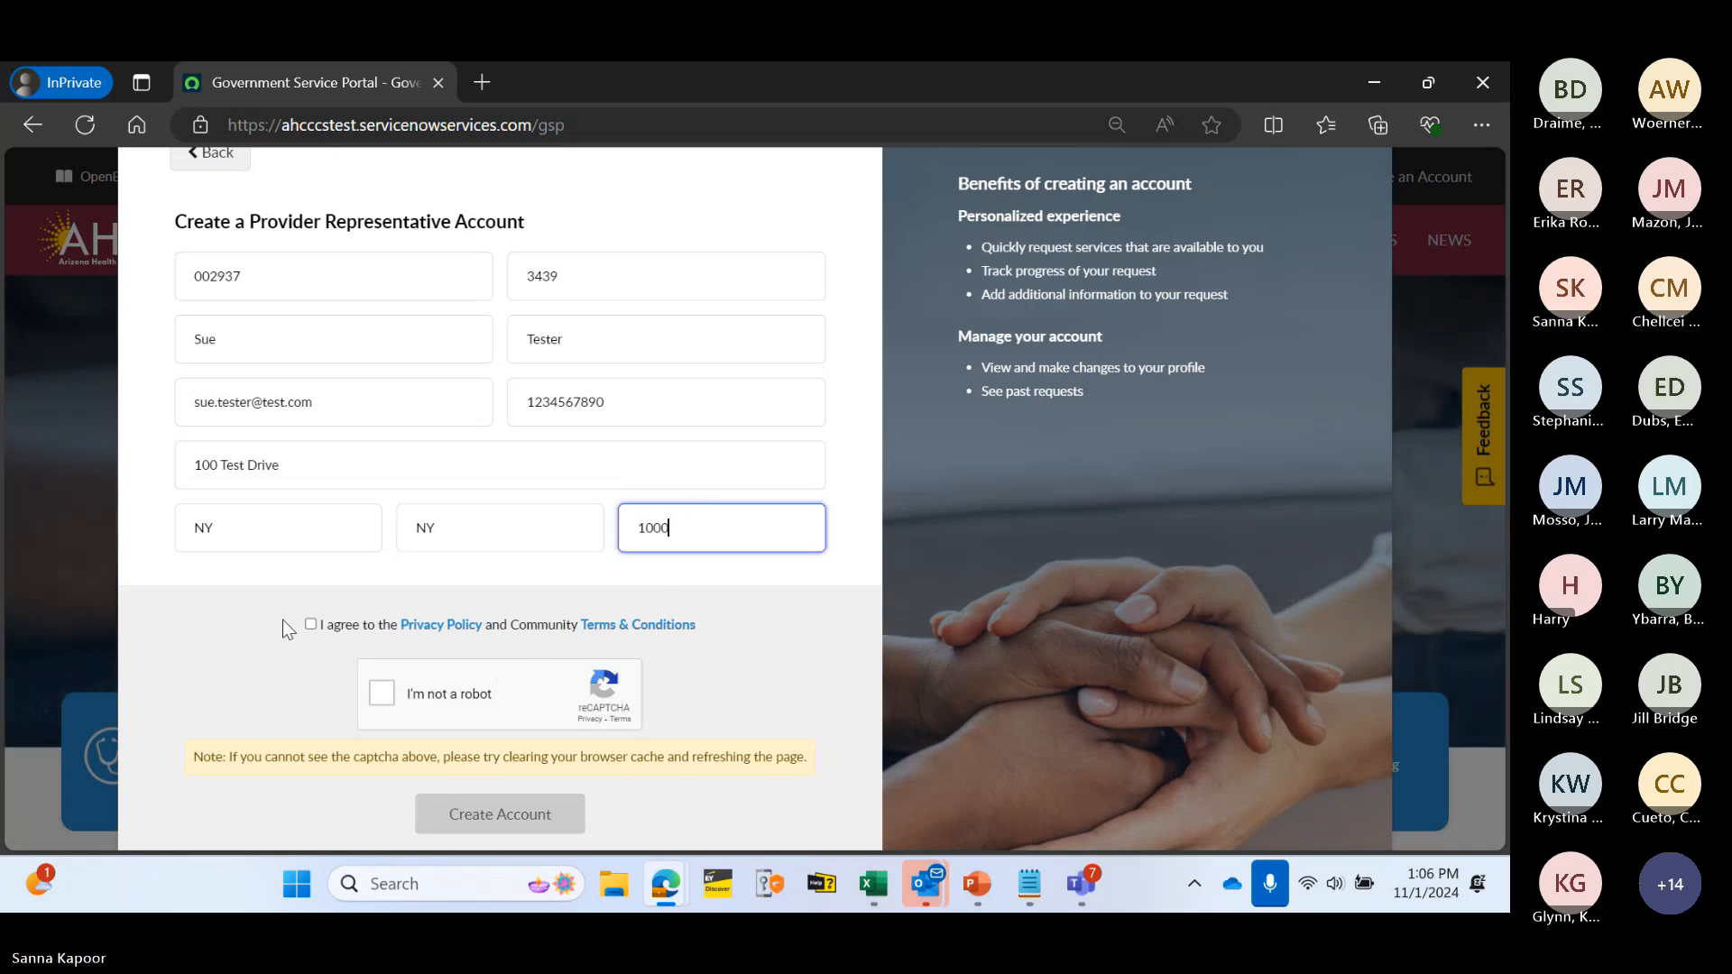
- Accept the privacy policy and terms, correct the short zip code, and pass the reCAPTCHA check
{"action": "left_click", "coordinate": [310, 628]}
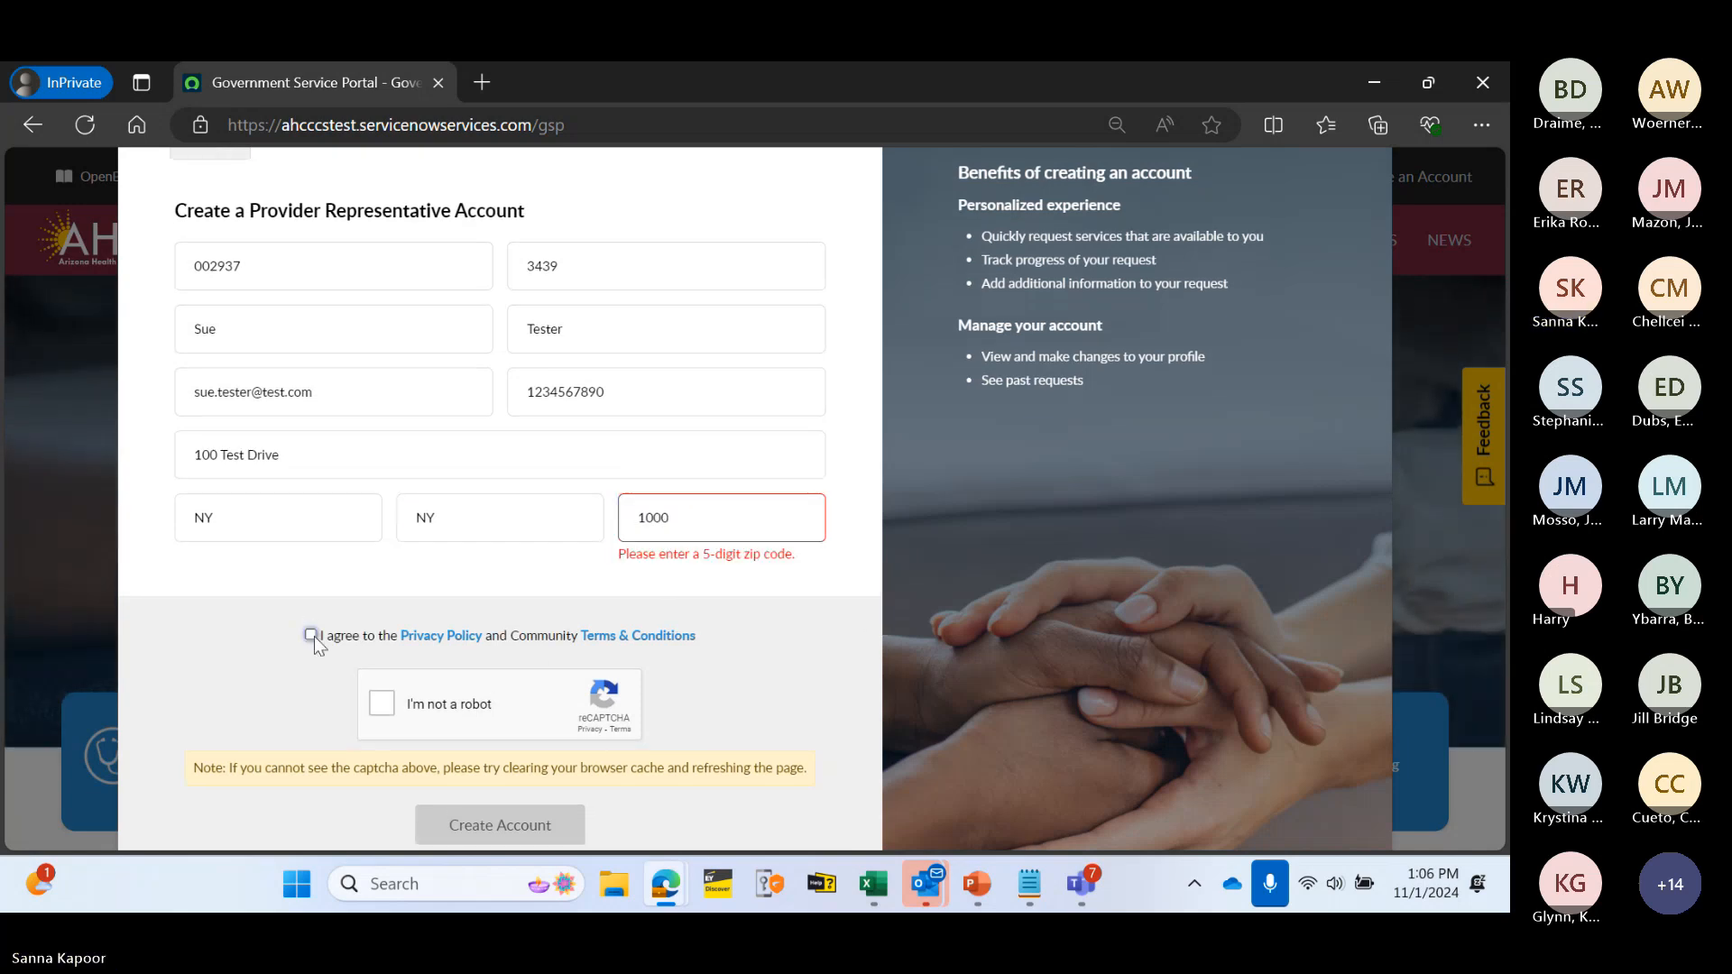
{"action": "left_click", "coordinate": [715, 521]}
{"action": "type", "text": "0"}
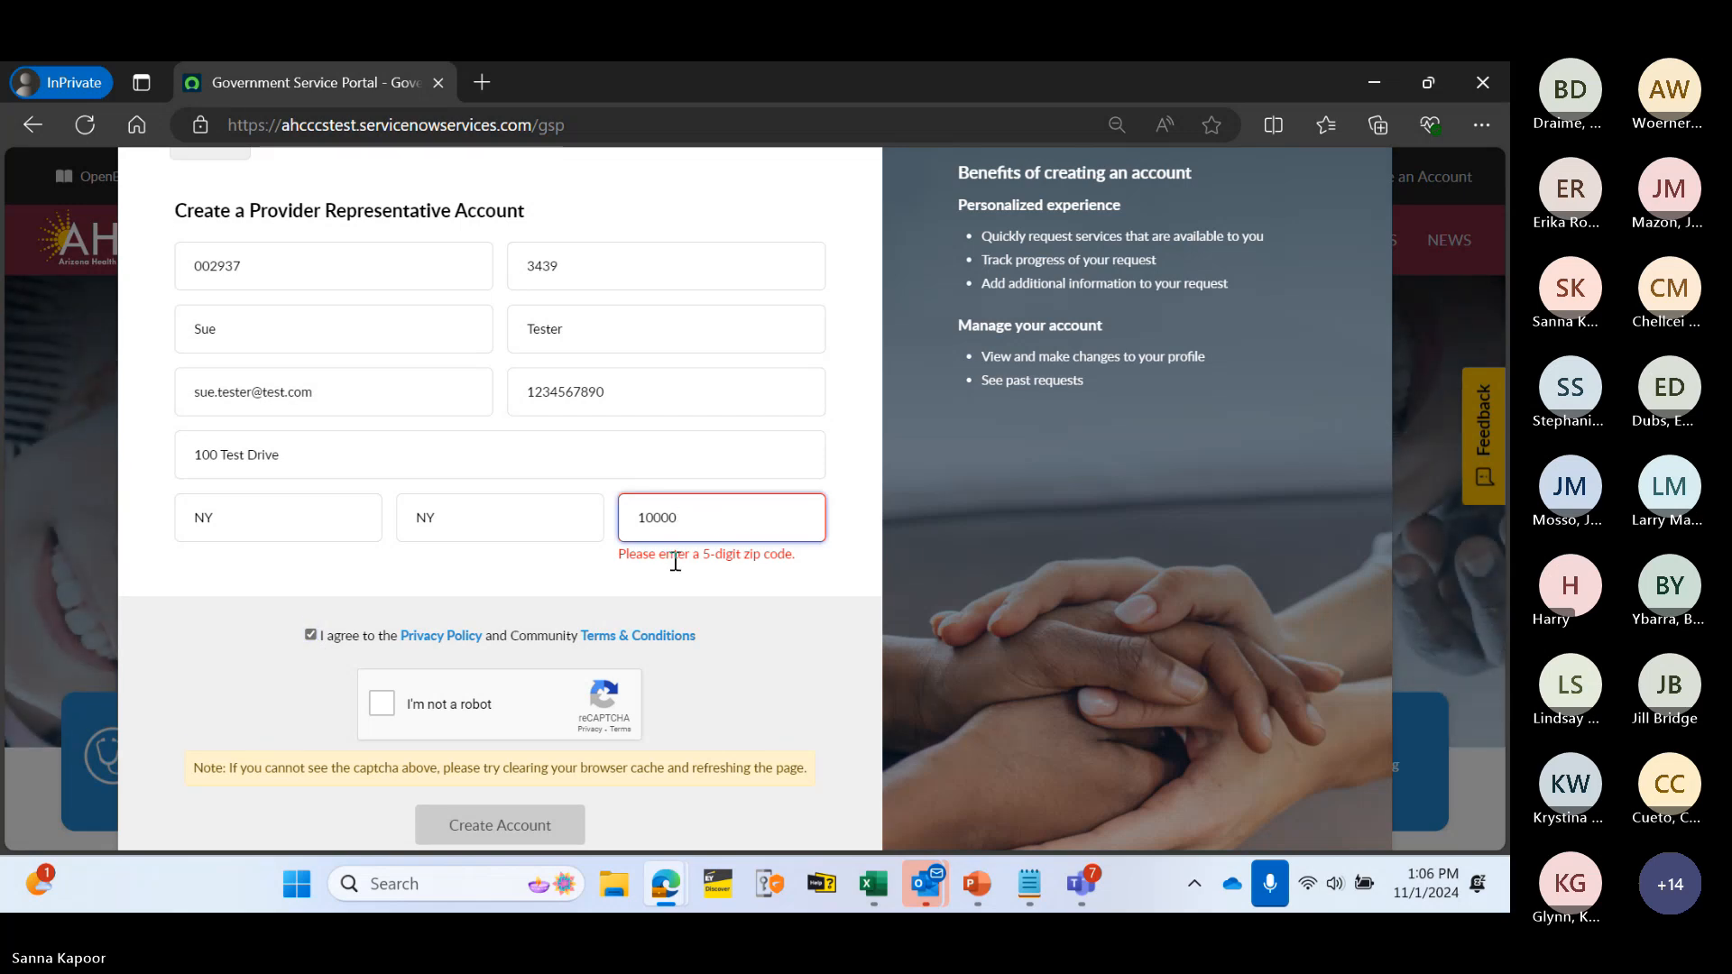
{"action": "left_click", "coordinate": [599, 595]}
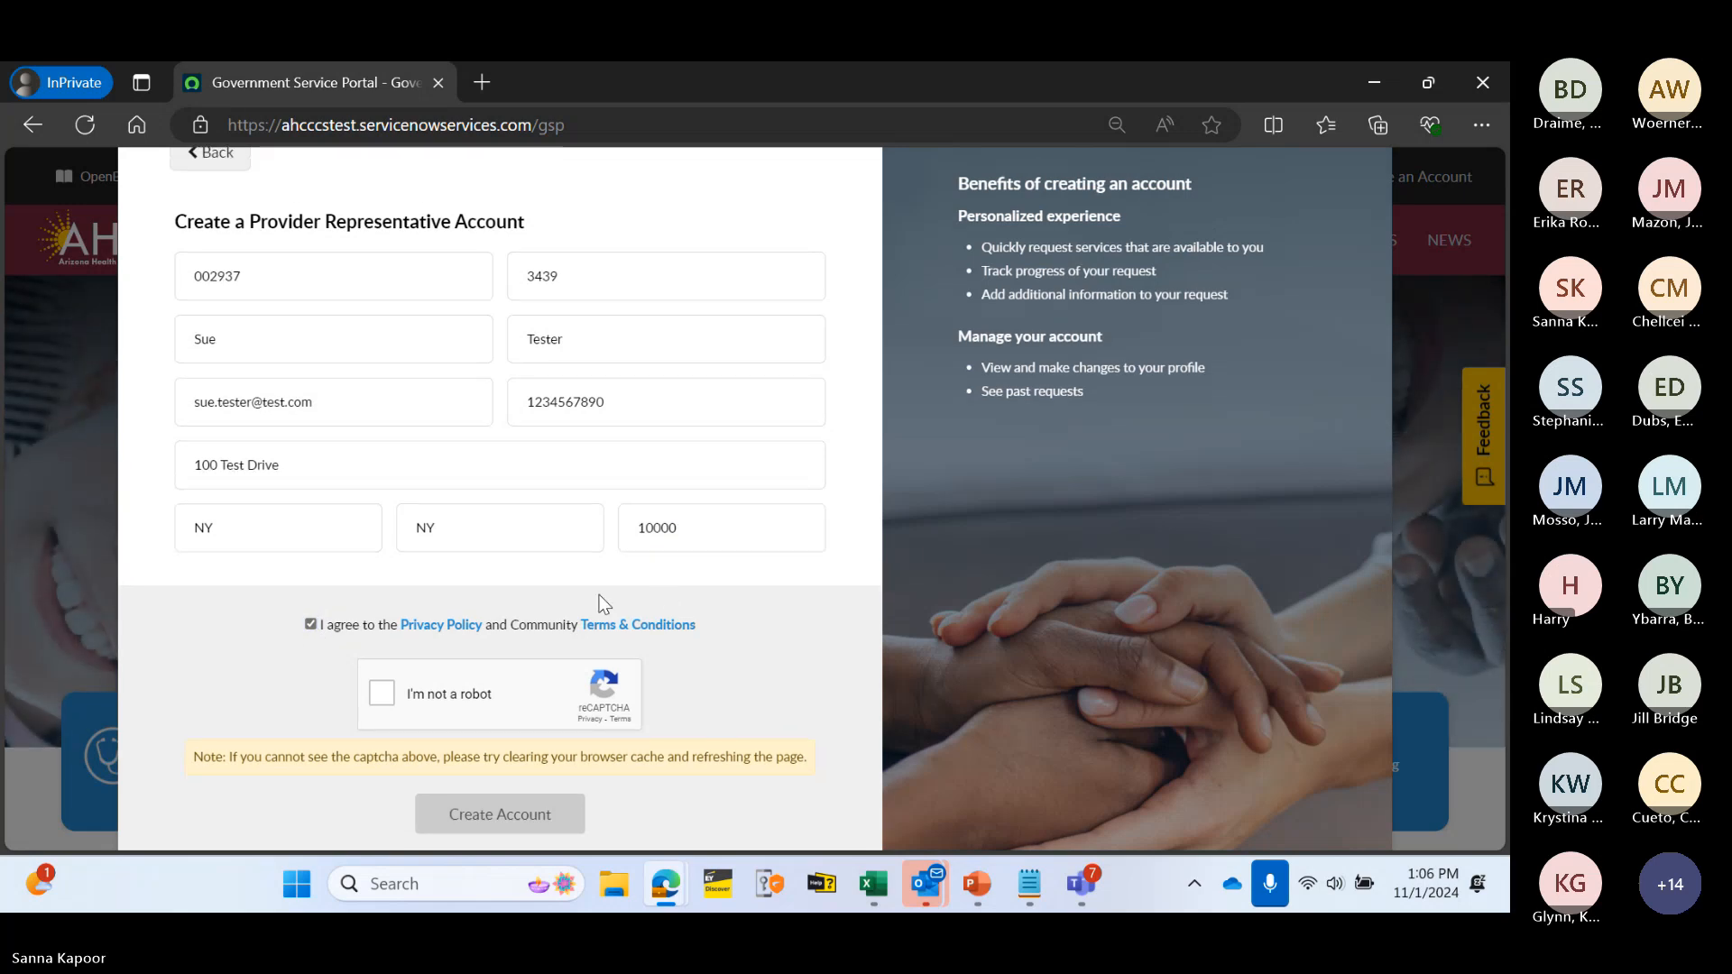
{"action": "left_click", "coordinate": [381, 695]}
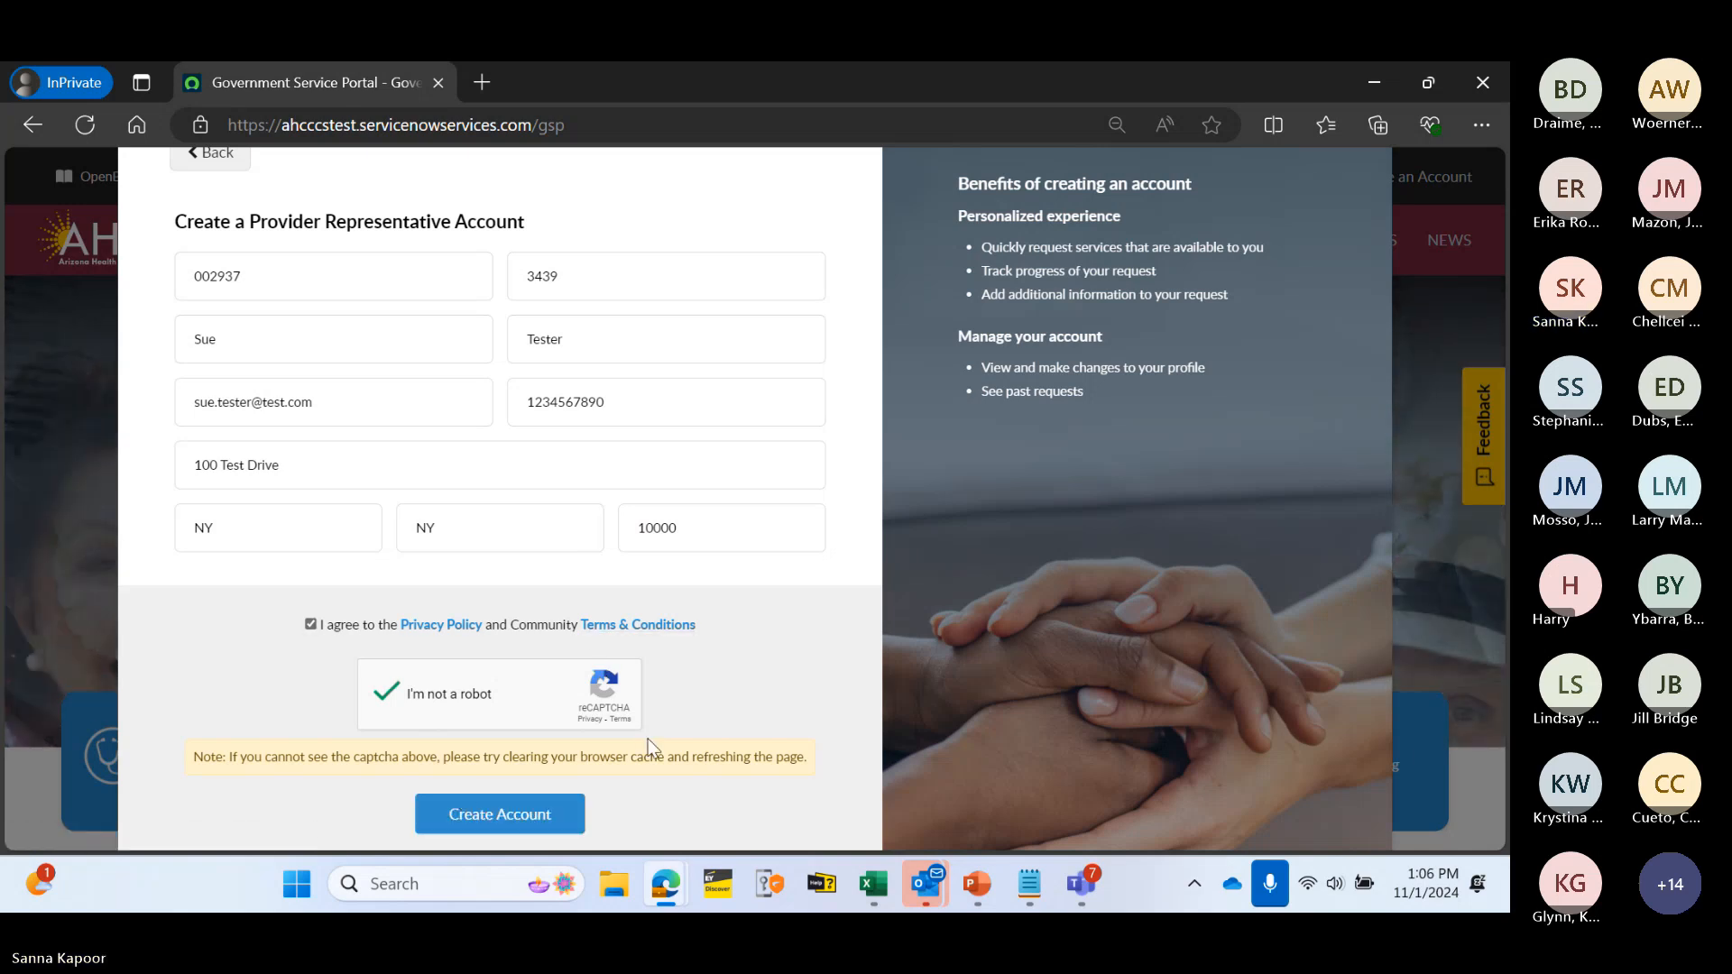
- Submit the new account and open a new InPrivate browser tab
{"action": "left_click", "coordinate": [490, 817]}
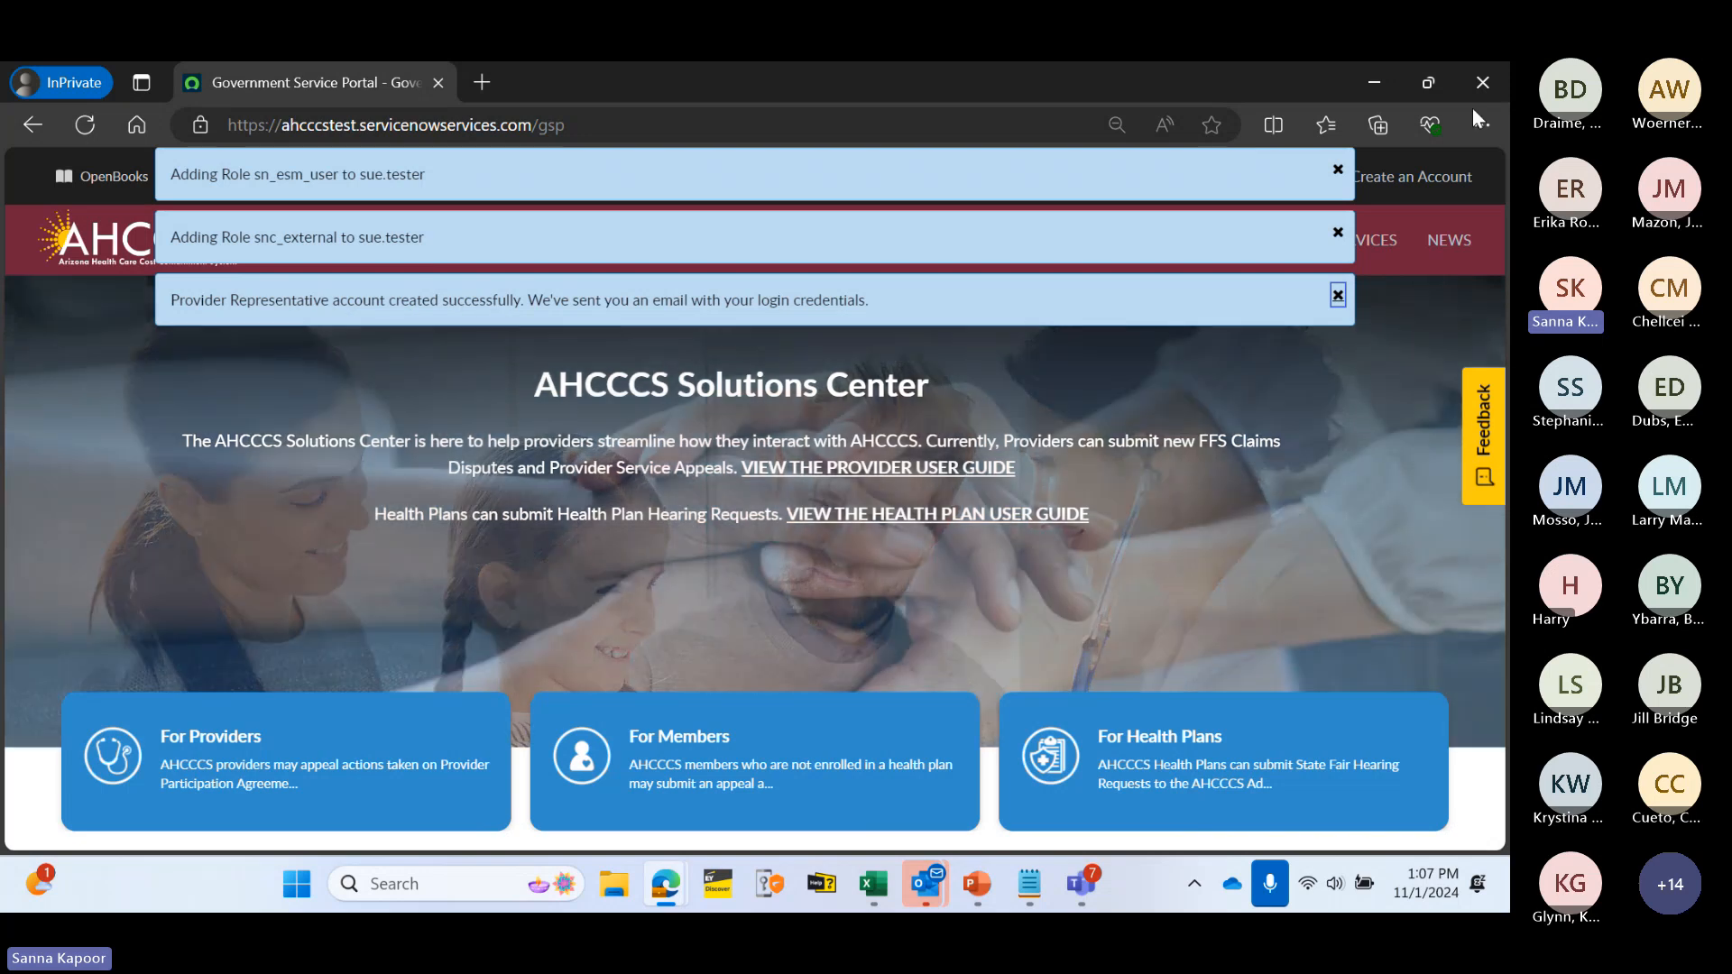
{"action": "left_click", "coordinate": [1482, 124]}
{"action": "left_click", "coordinate": [1160, 152]}
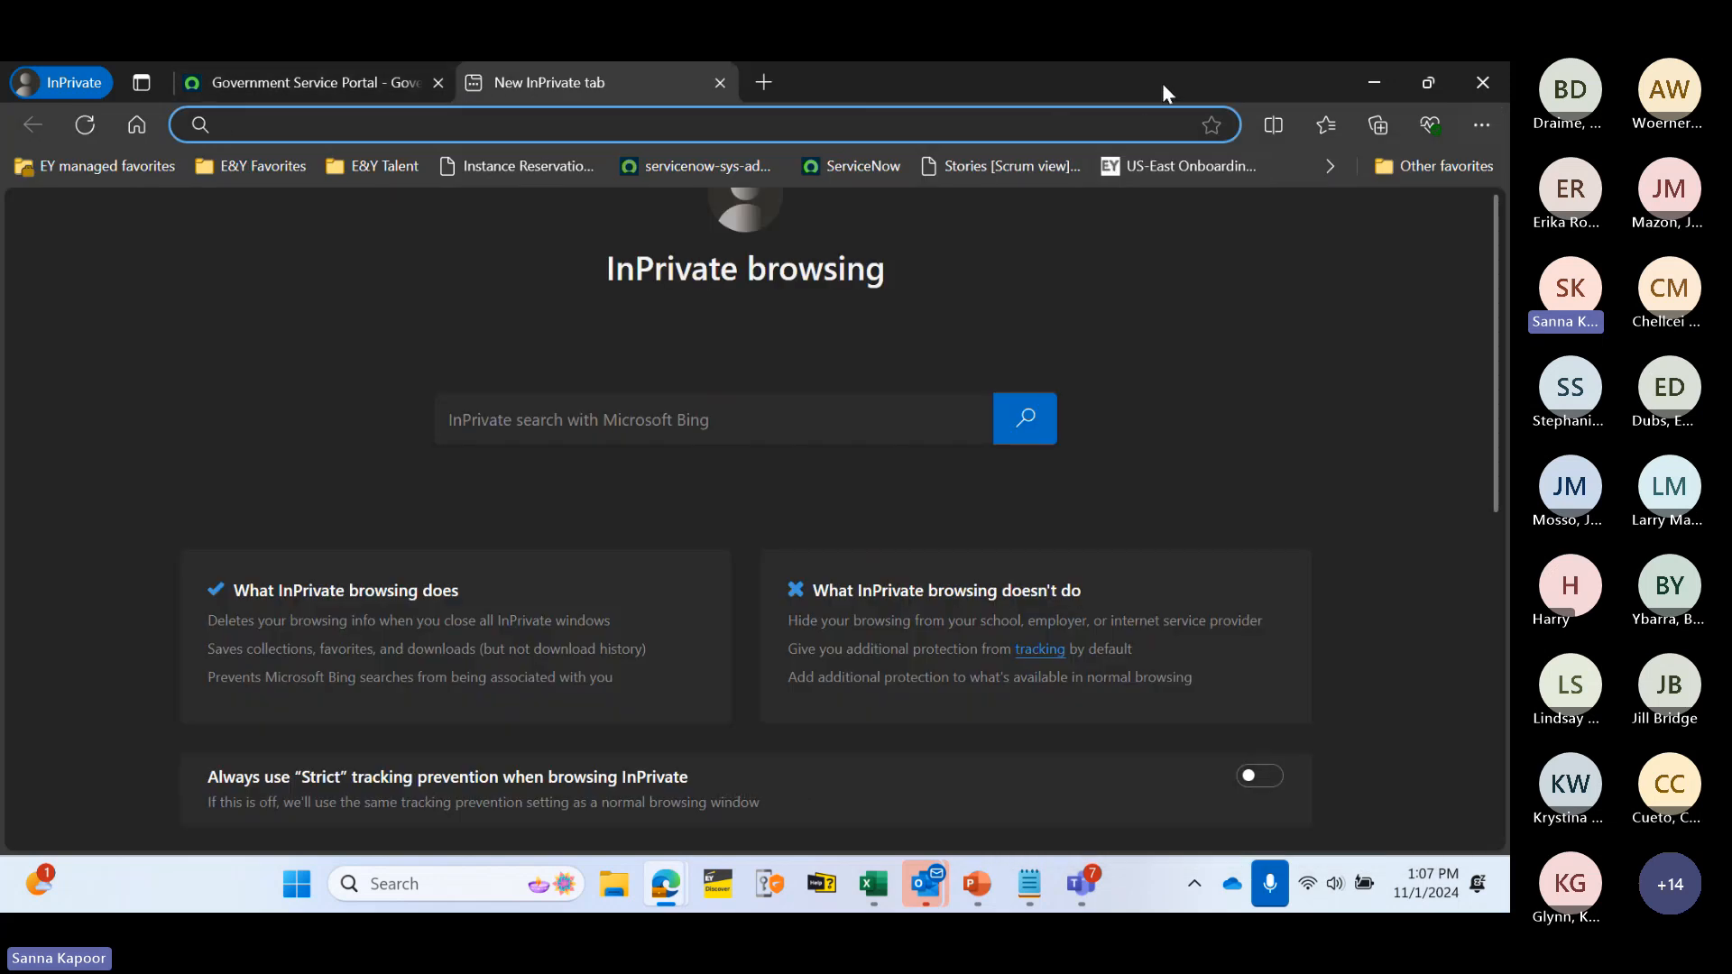
- Detach the portal tab into its own window and maximize it
{"action": "left_click_drag", "start_coordinate": [362, 87], "coordinate": [524, 280]}
{"action": "left_click_drag", "start_coordinate": [301, 75], "coordinate": [315, 108]}
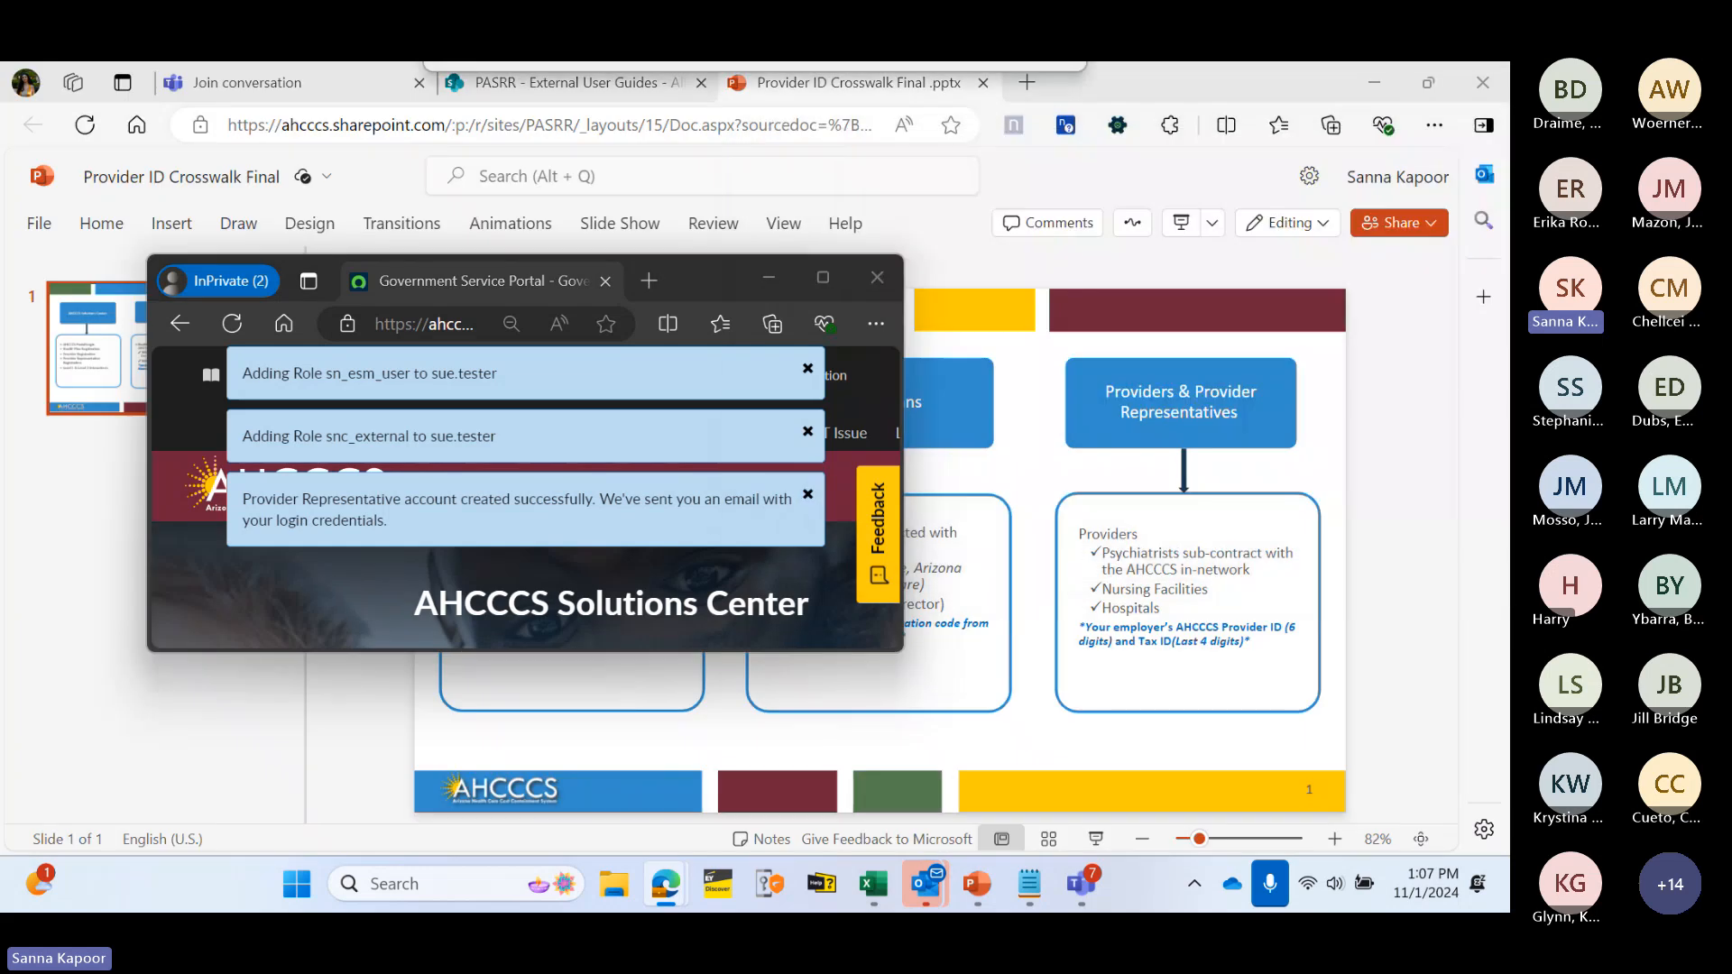
{"action": "left_click", "coordinate": [823, 276]}
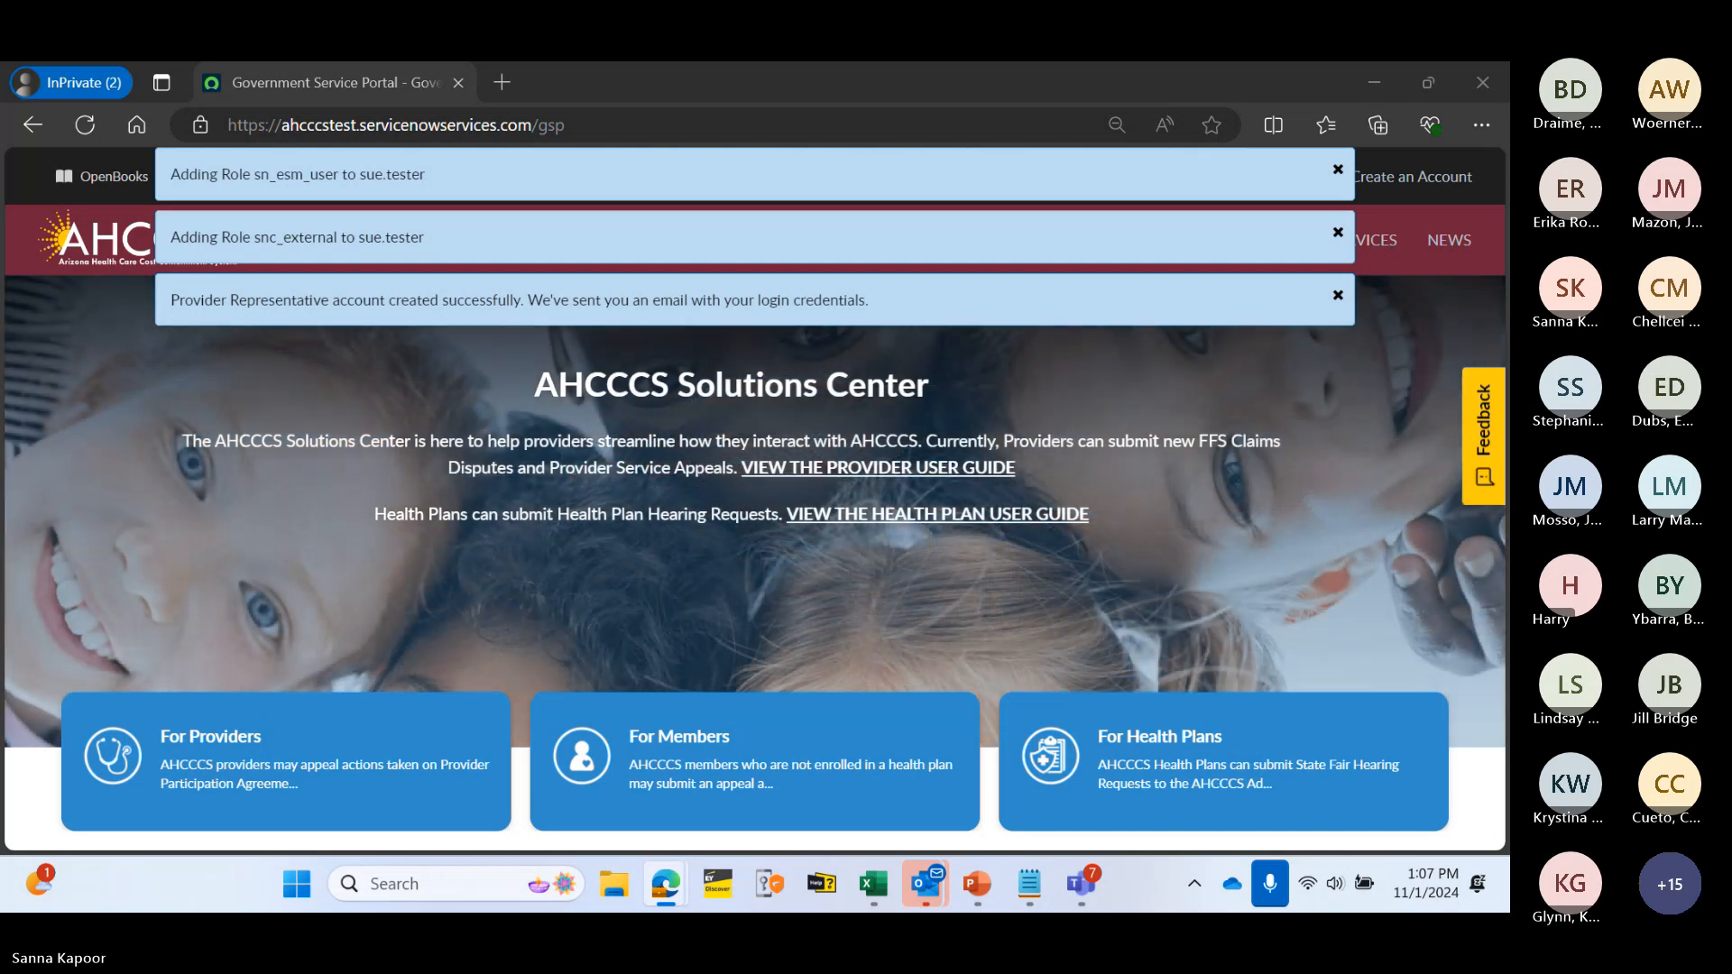
- Open the Customer Registration Processed email record and show its preview
{"action": "left_click_drag", "start_coordinate": [756, 420], "coordinate": [599, 277]}
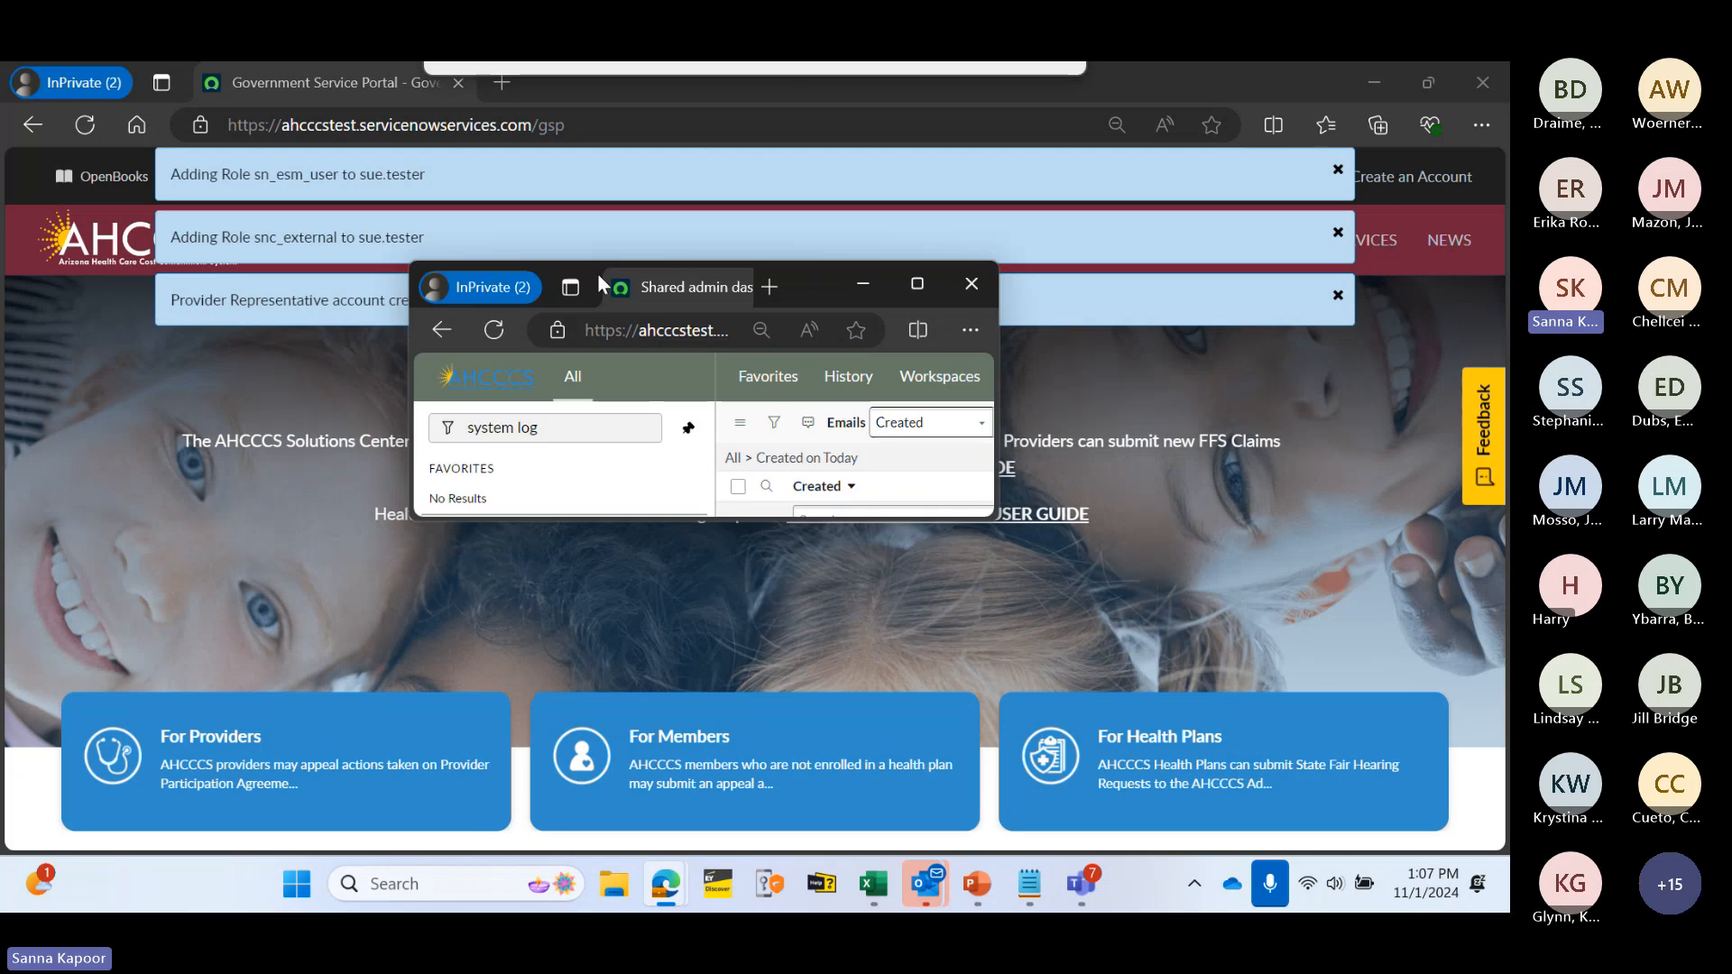
{"action": "left_click", "coordinate": [909, 279]}
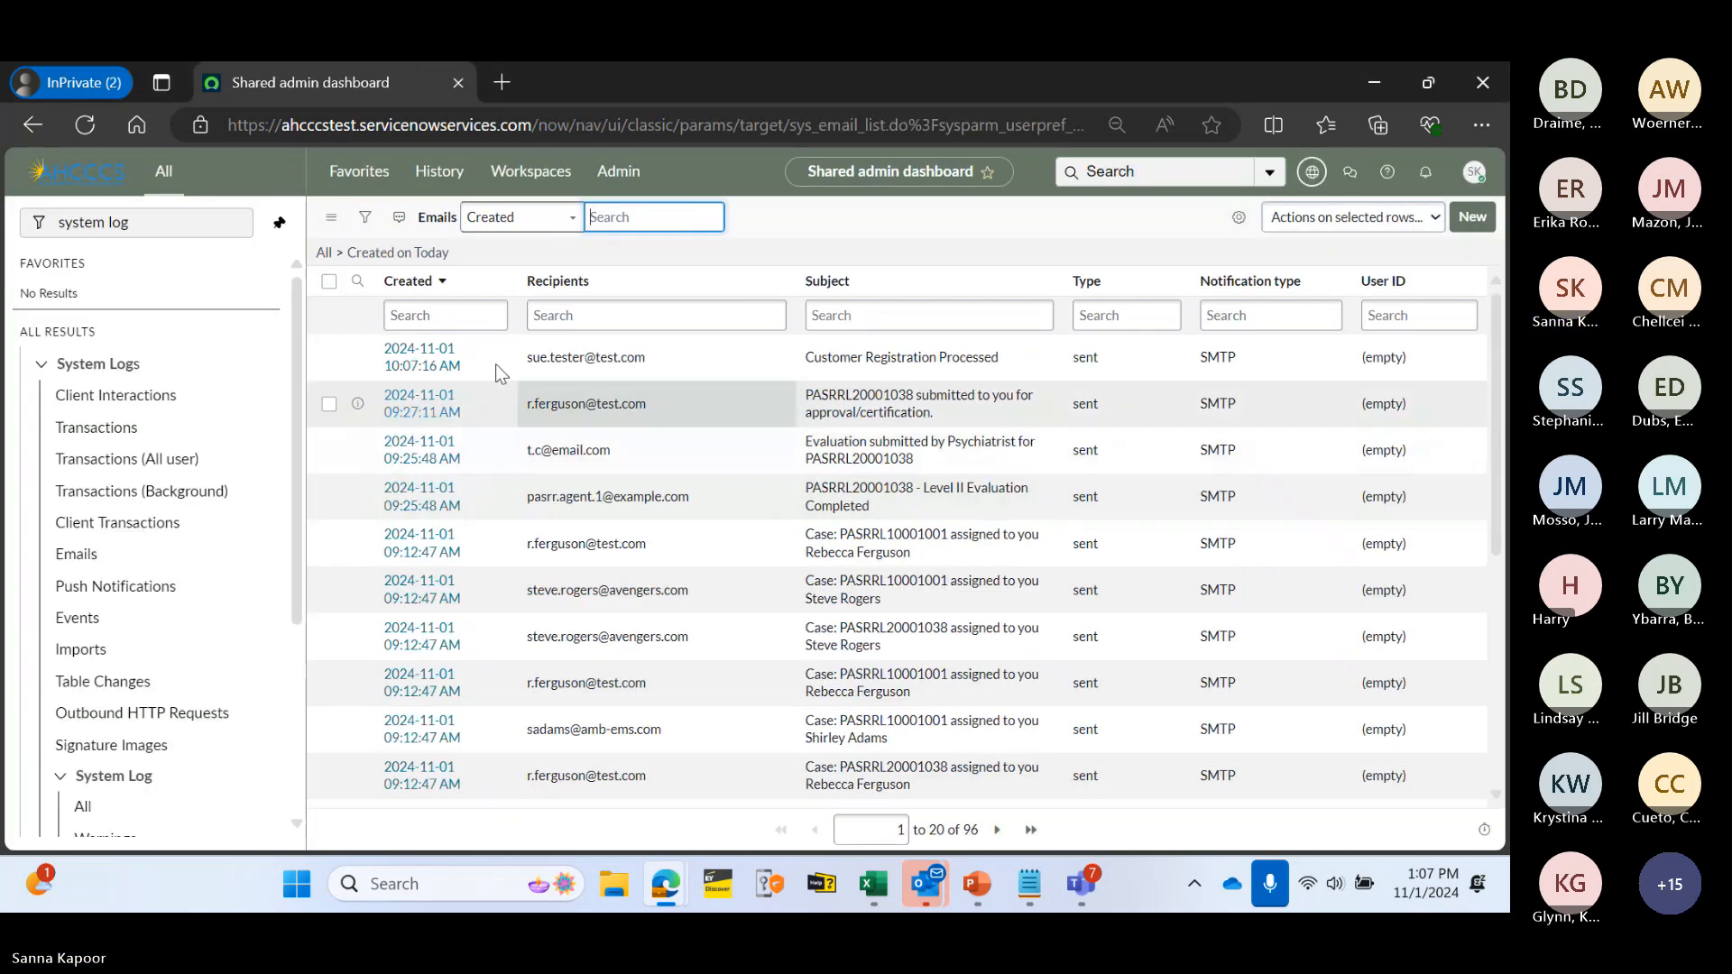
{"action": "left_click", "coordinate": [423, 355]}
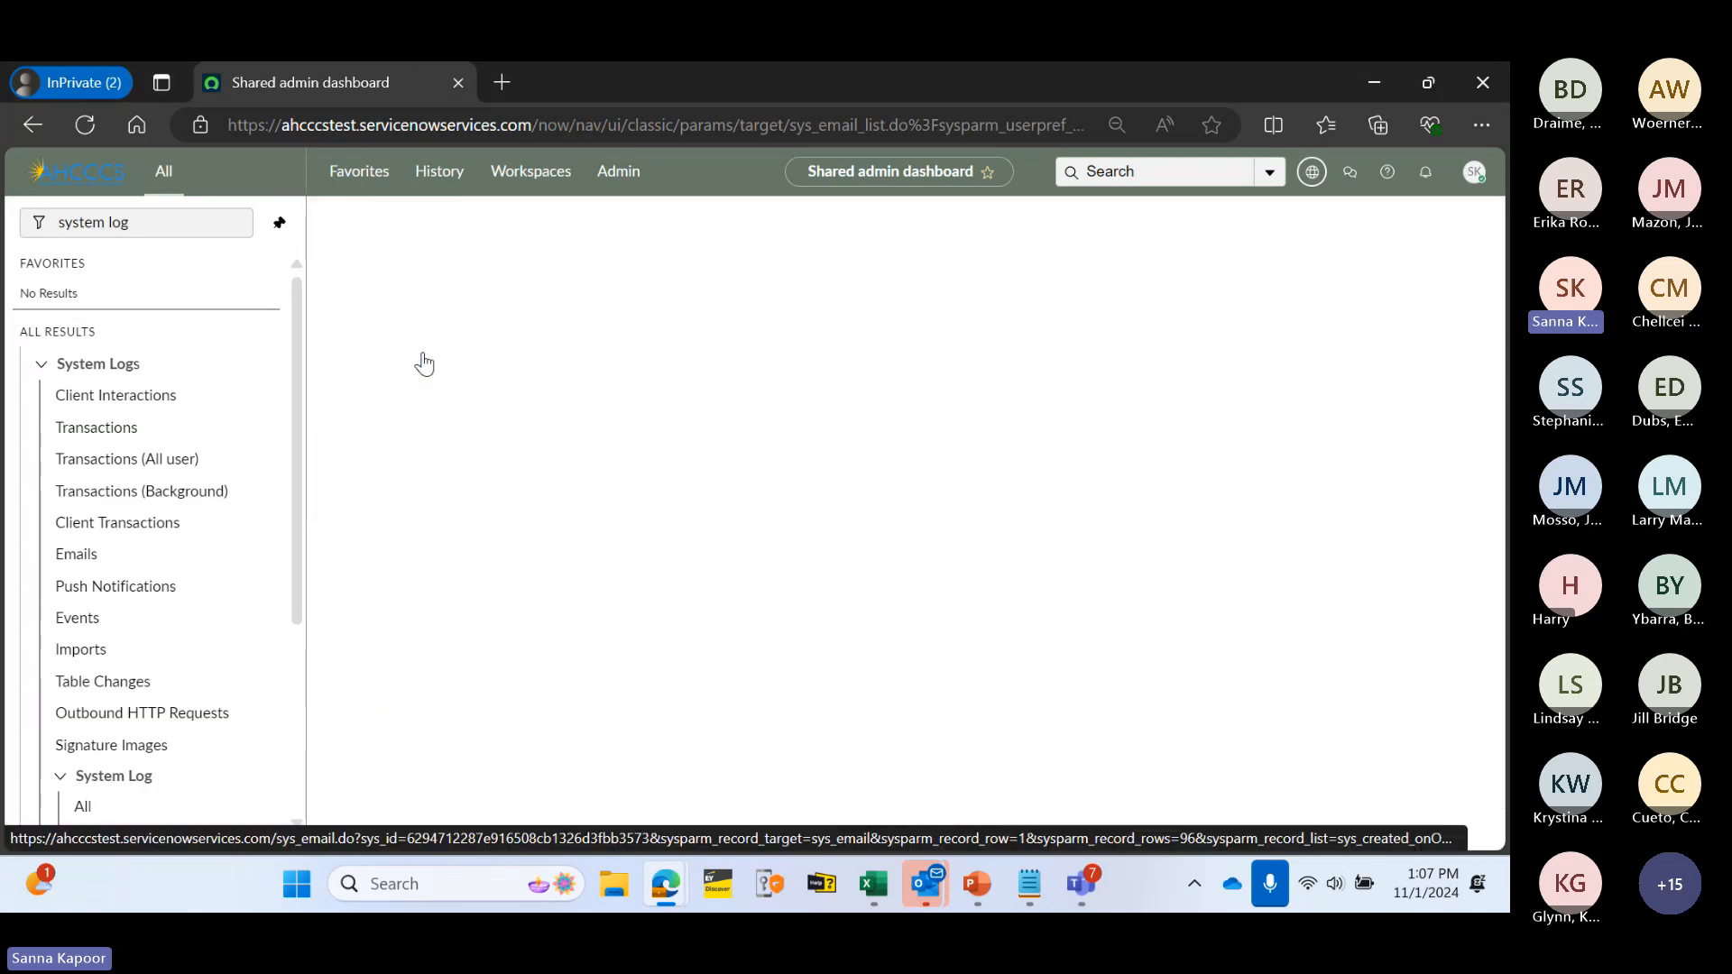
{"action": "scroll", "coordinate": [663, 622], "scroll_direction": "down", "scroll_amount": 5}
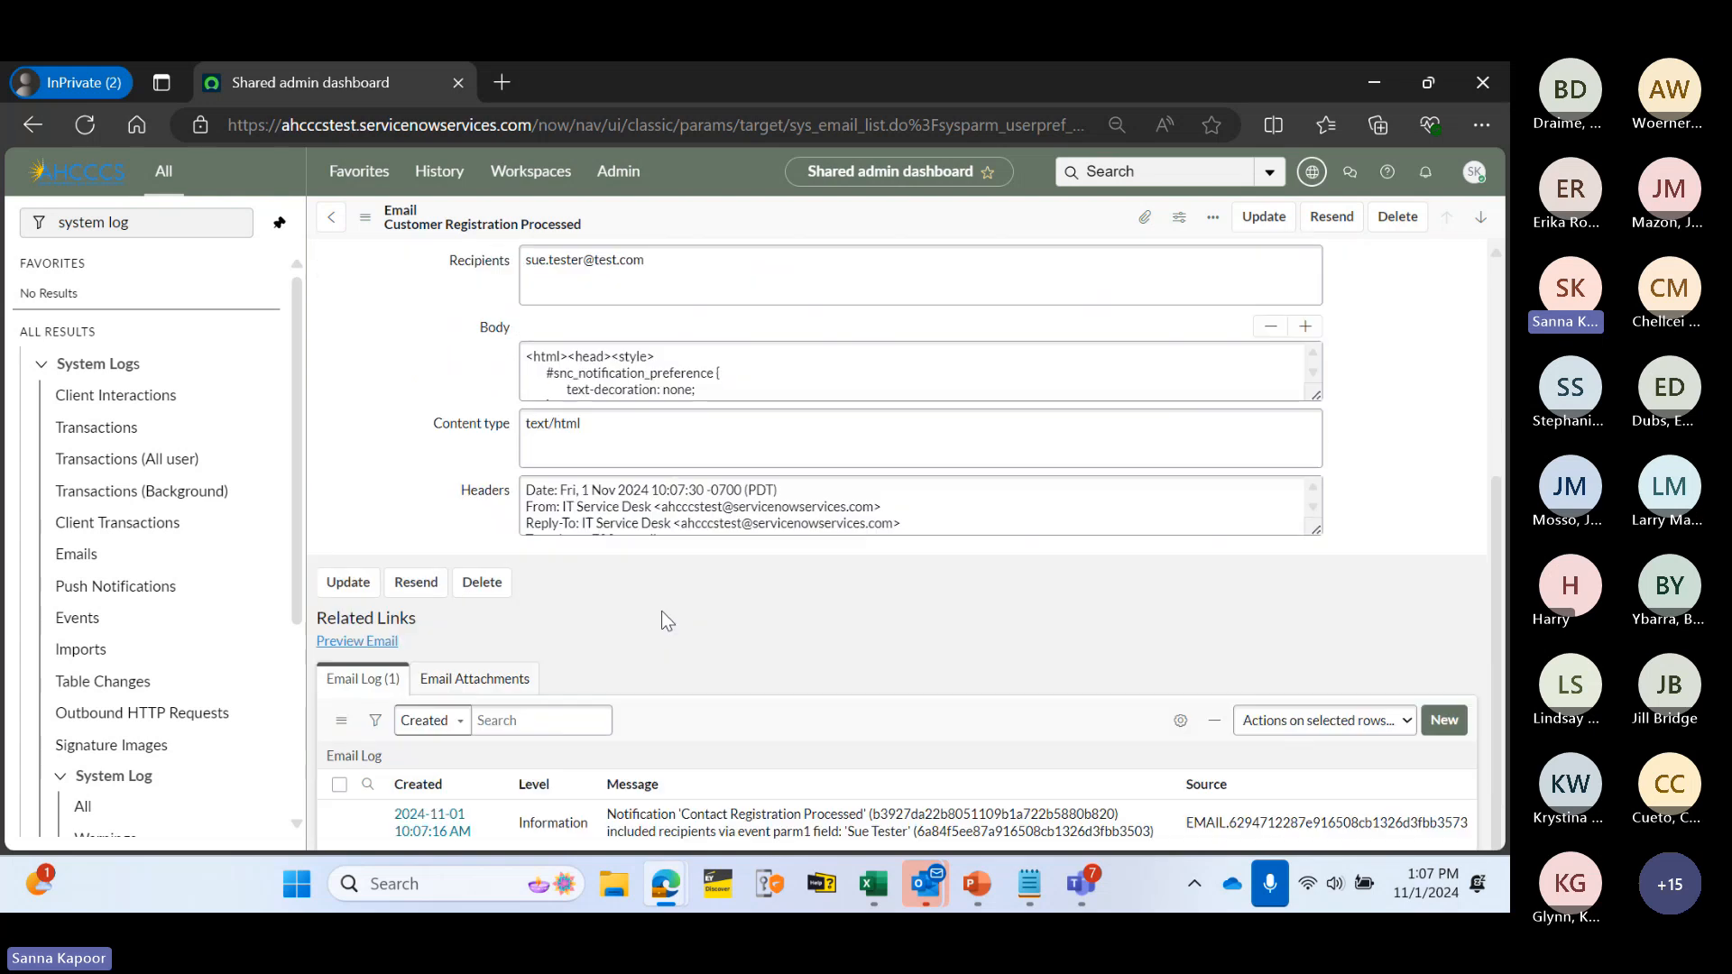
{"action": "left_click", "coordinate": [359, 642]}
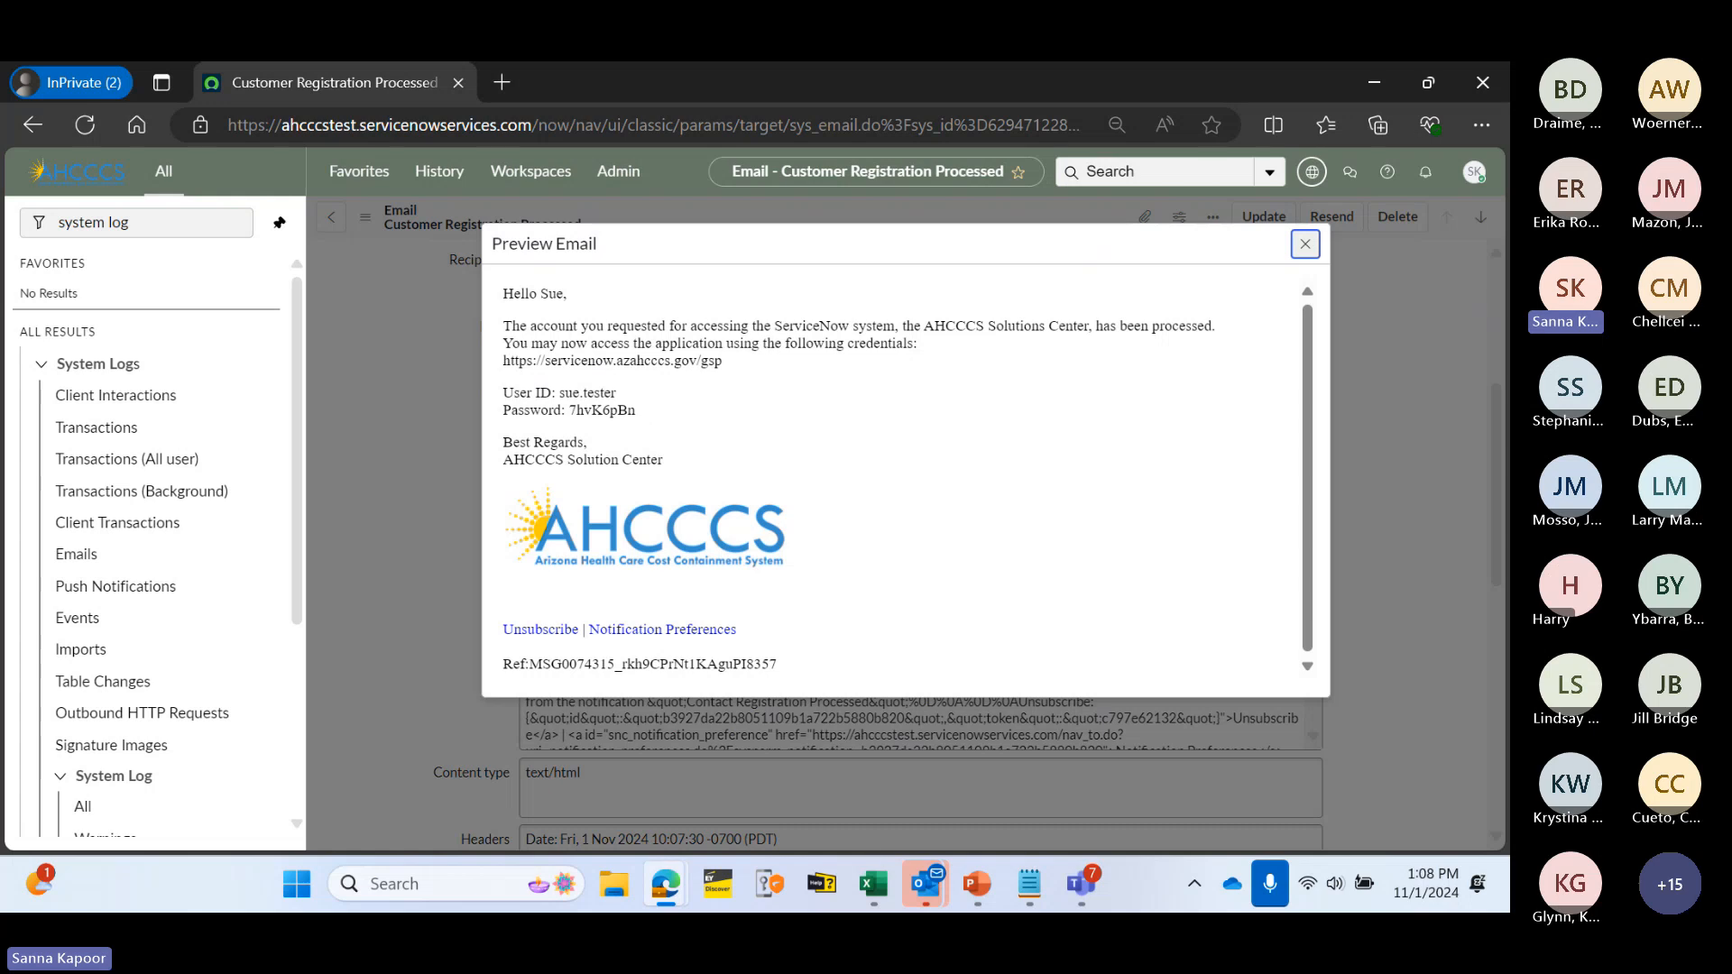
- Copy the email's User ID and Password lines into the Notepad note
{"action": "key", "text": "alt+Tab"}
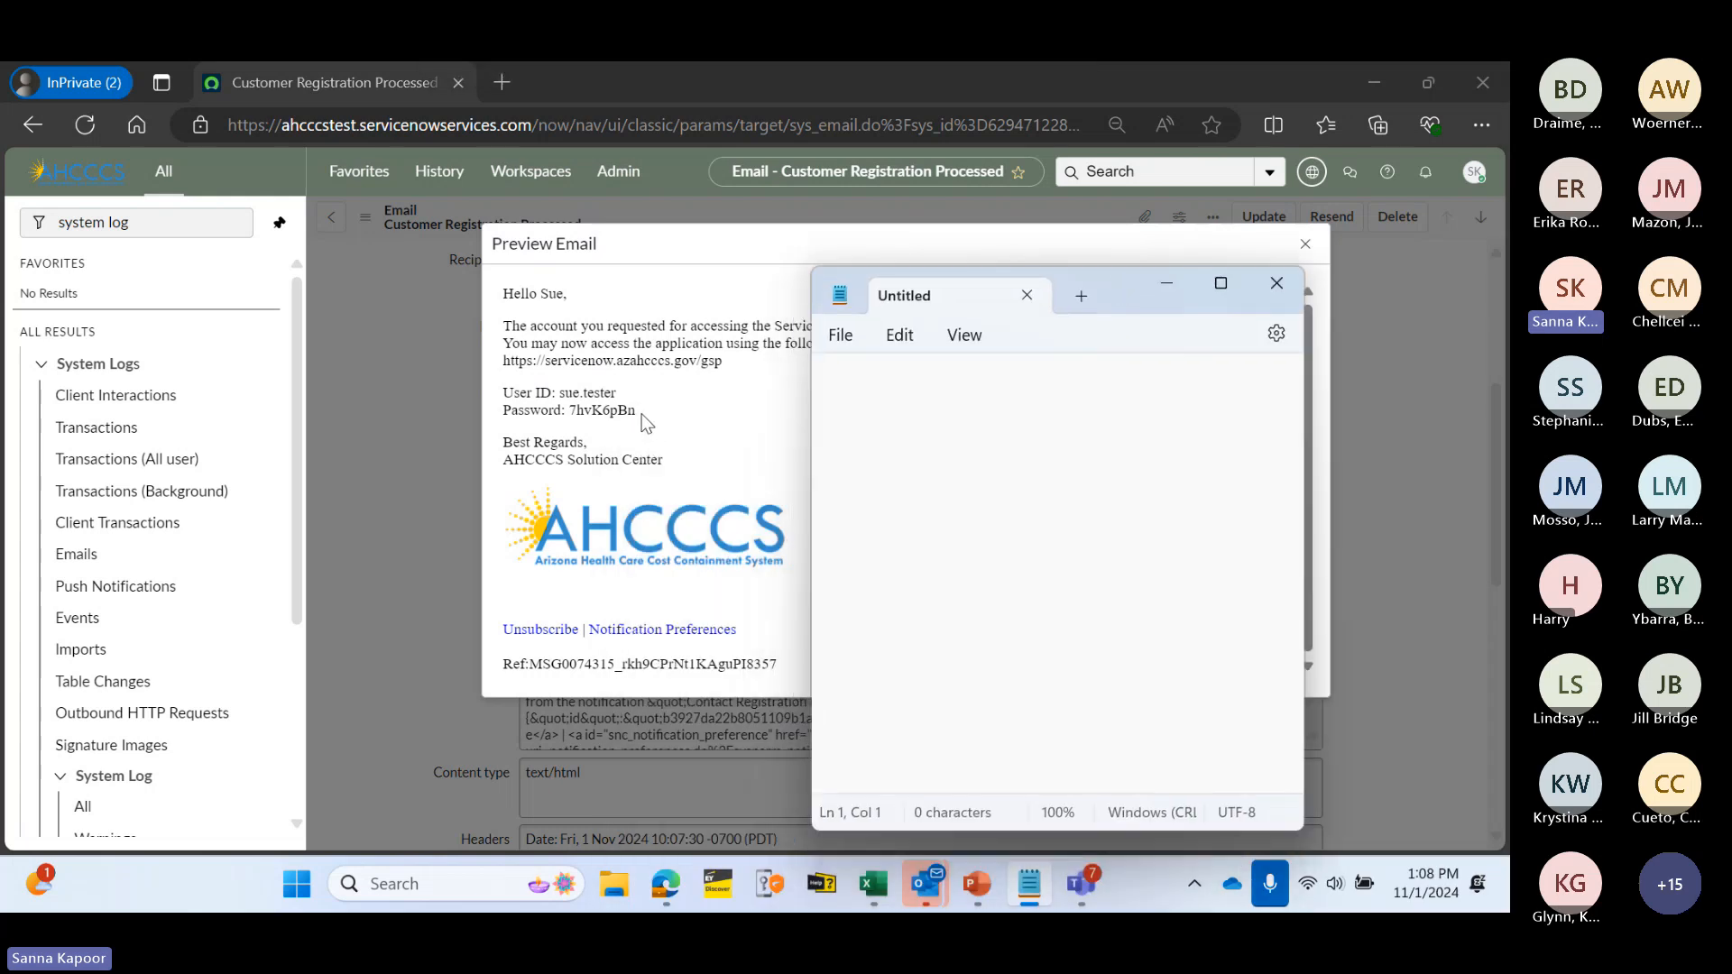
{"action": "left_click_drag", "start_coordinate": [637, 412], "coordinate": [484, 403]}
{"action": "key", "text": "ctrl+c"}
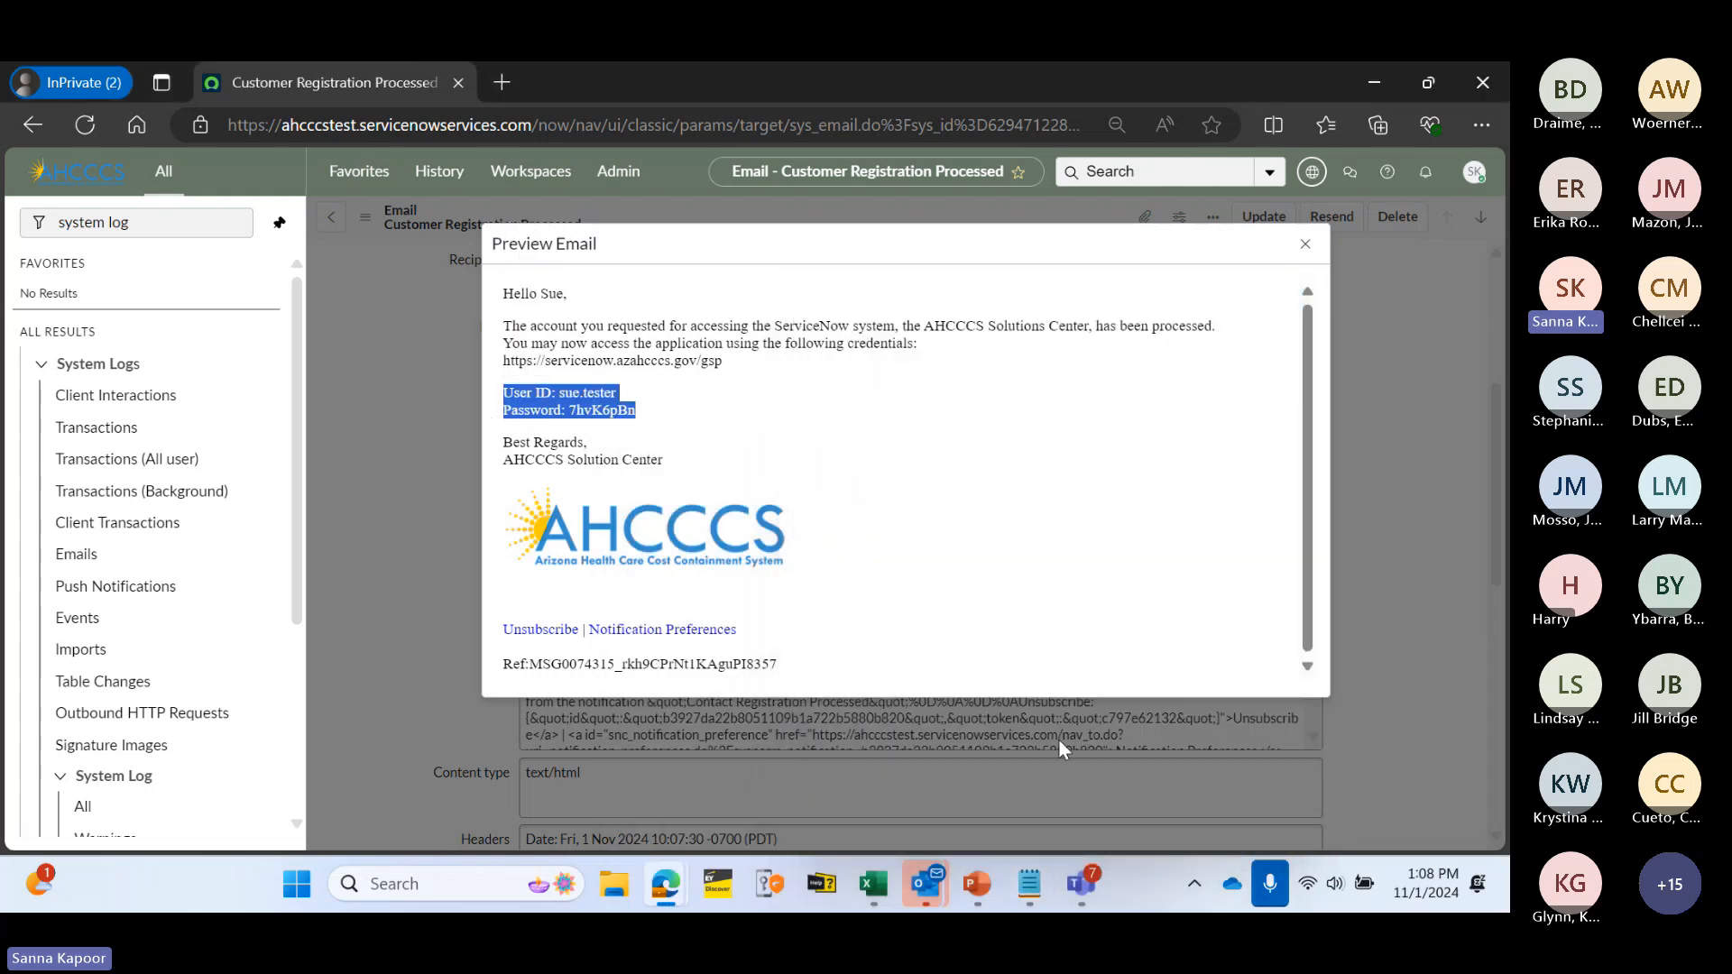
{"action": "left_click", "coordinate": [1029, 884]}
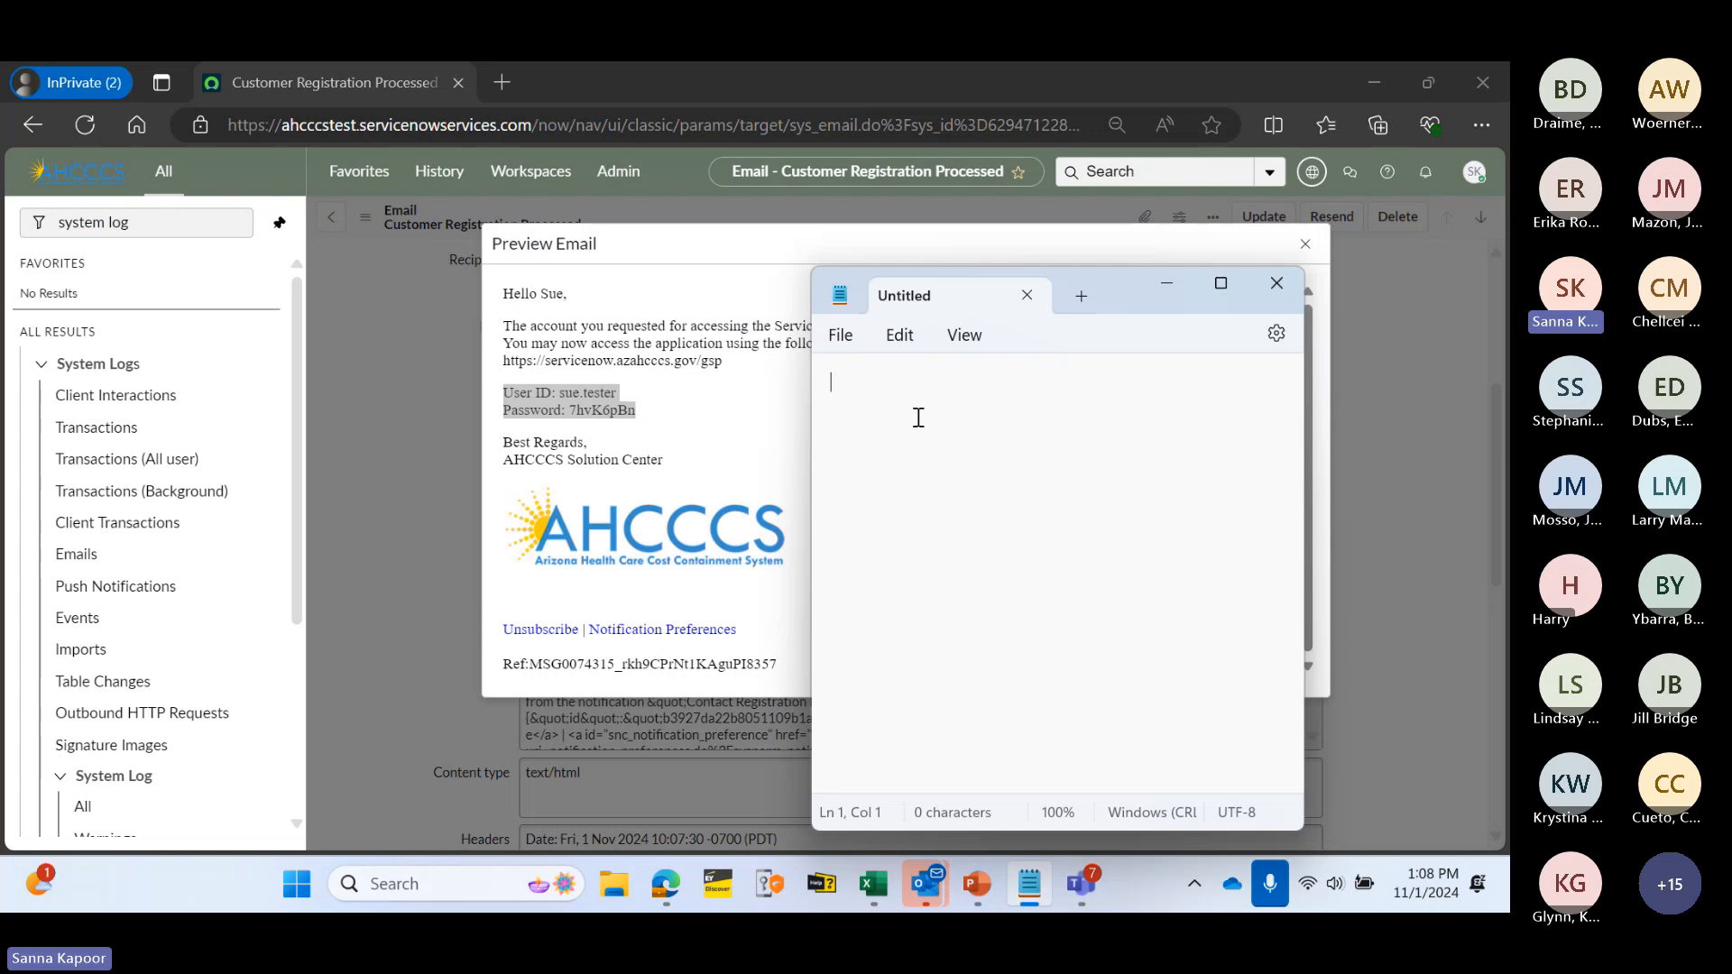
{"action": "key", "text": "ctrl+v"}
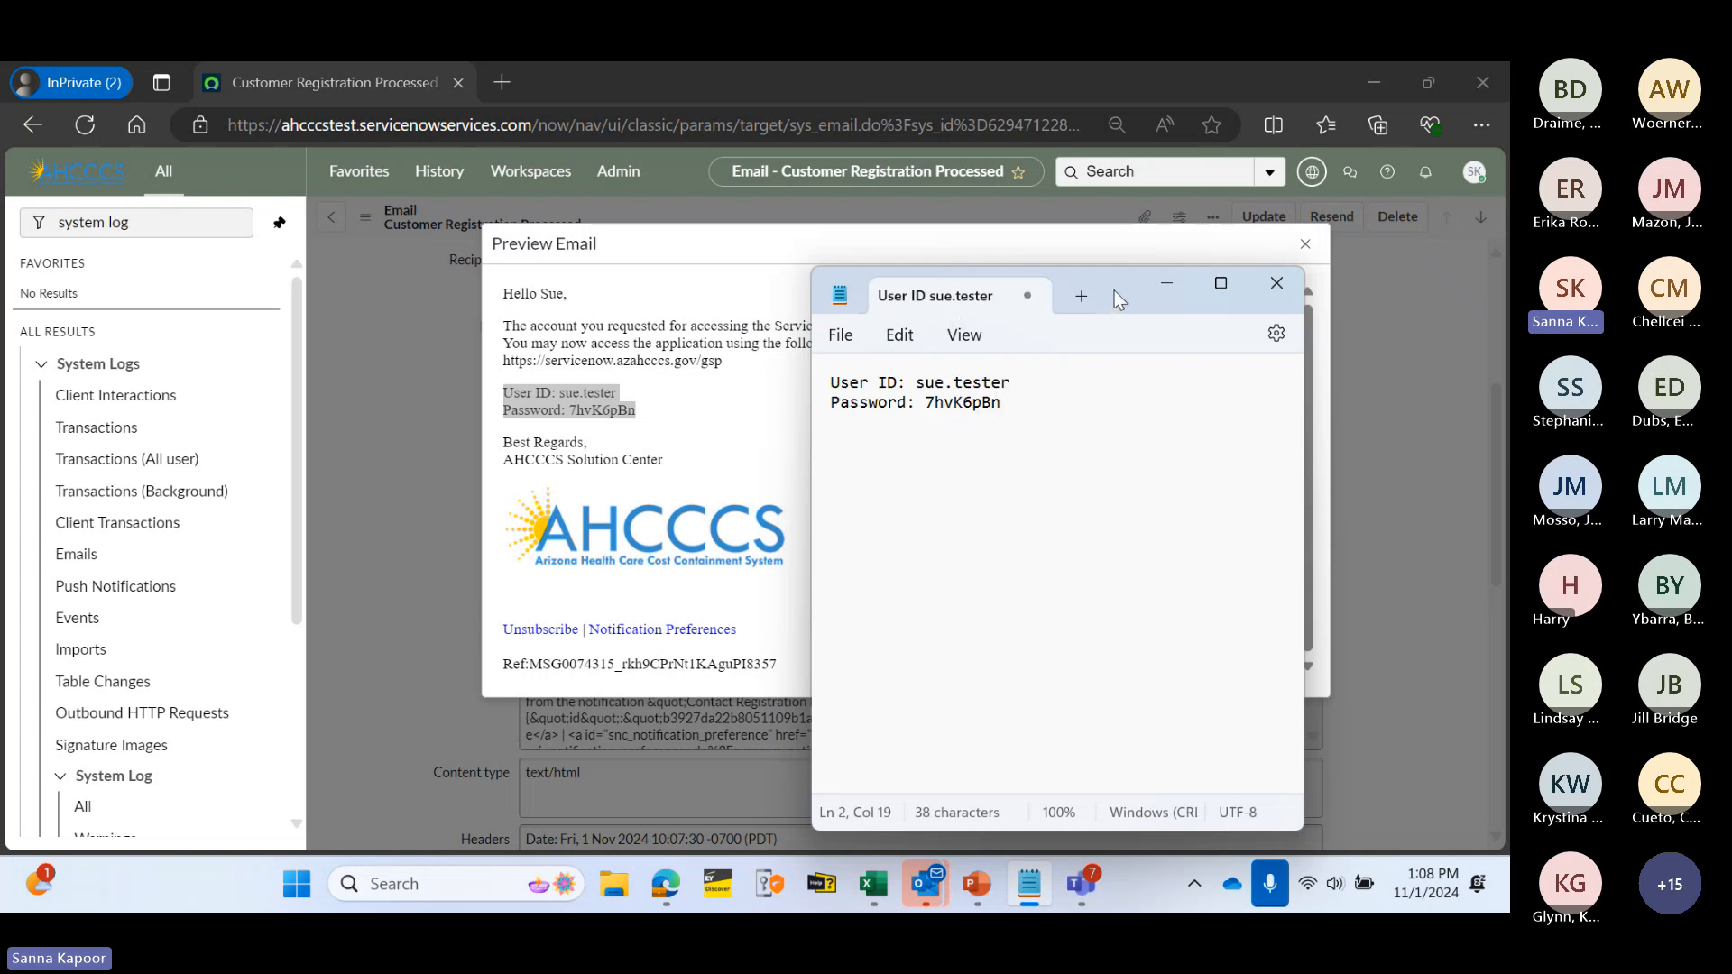
{"action": "left_click", "coordinate": [1165, 283]}
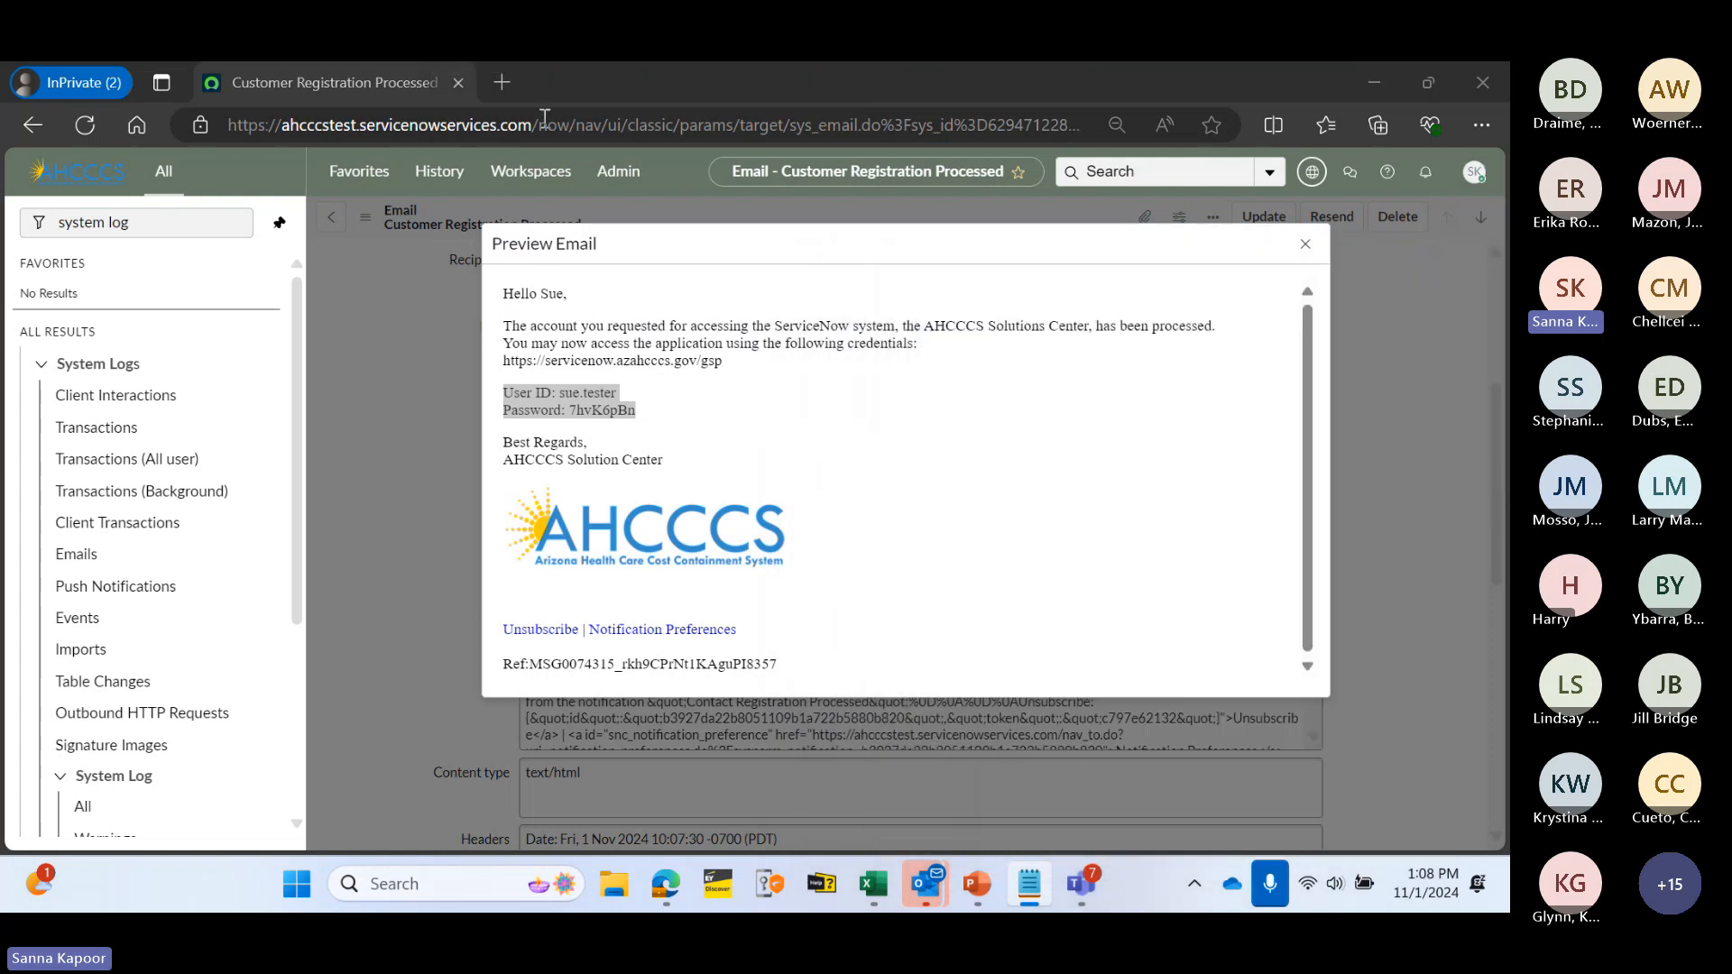
- Load the portal's /gsp home page from the address bar
{"action": "left_click", "coordinate": [515, 132]}
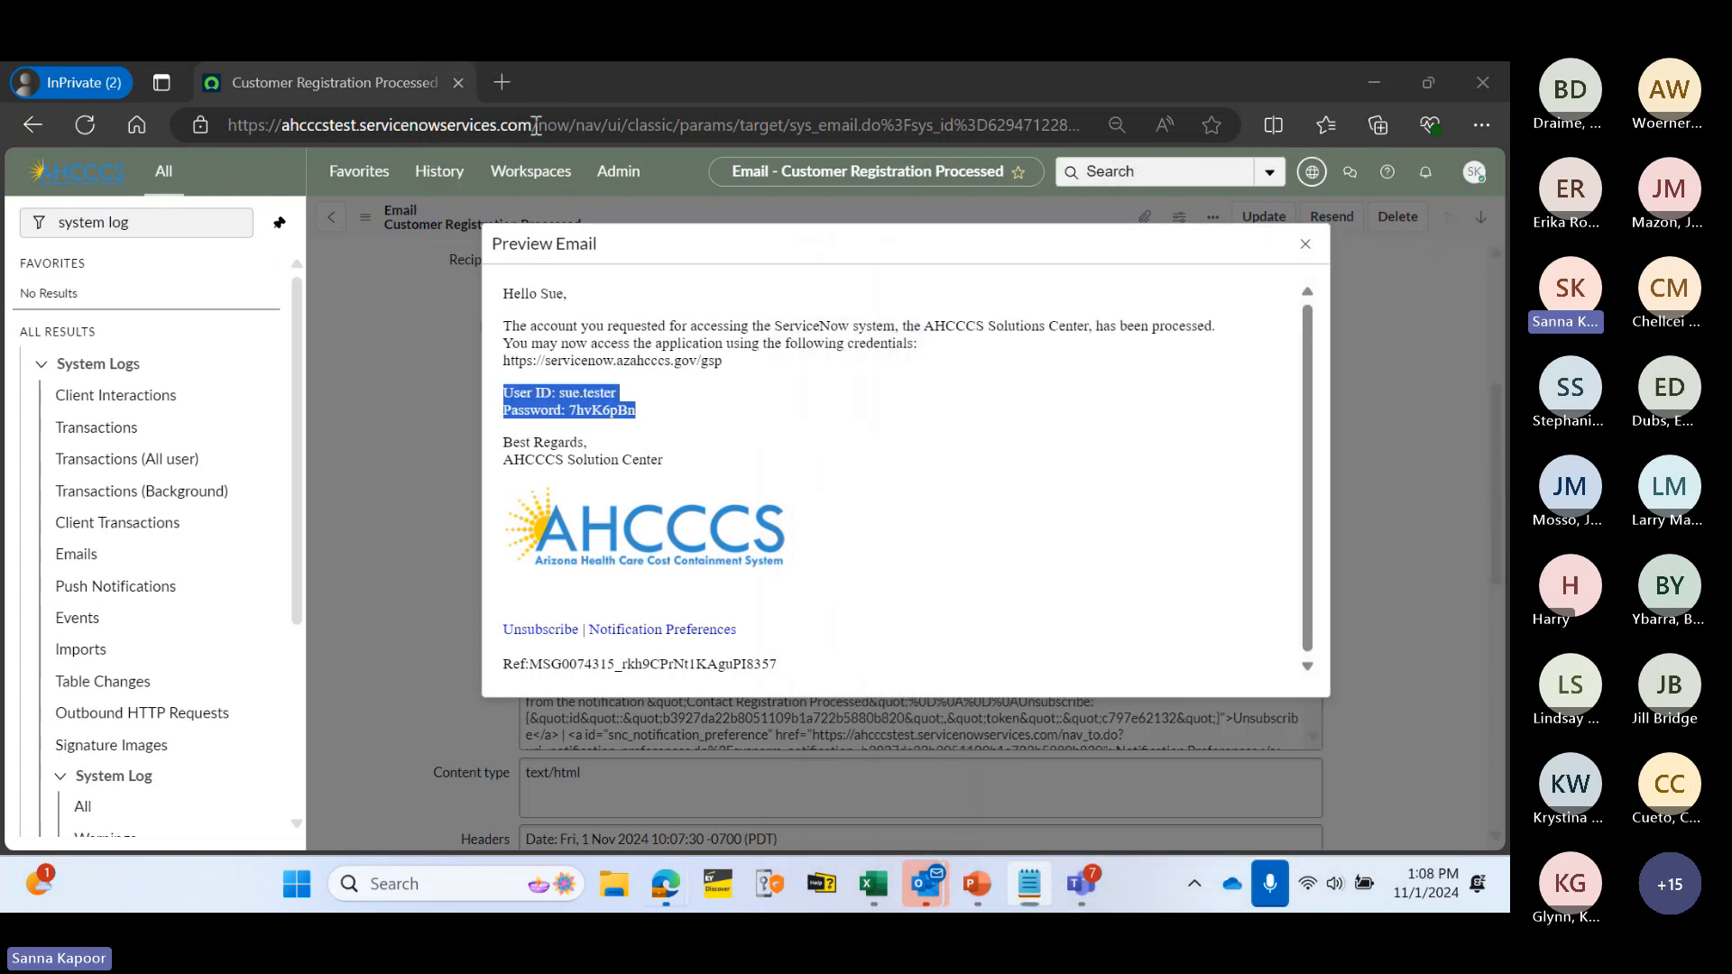
{"action": "type", "text": "https://ahcccstest.servicenowservices.com"}
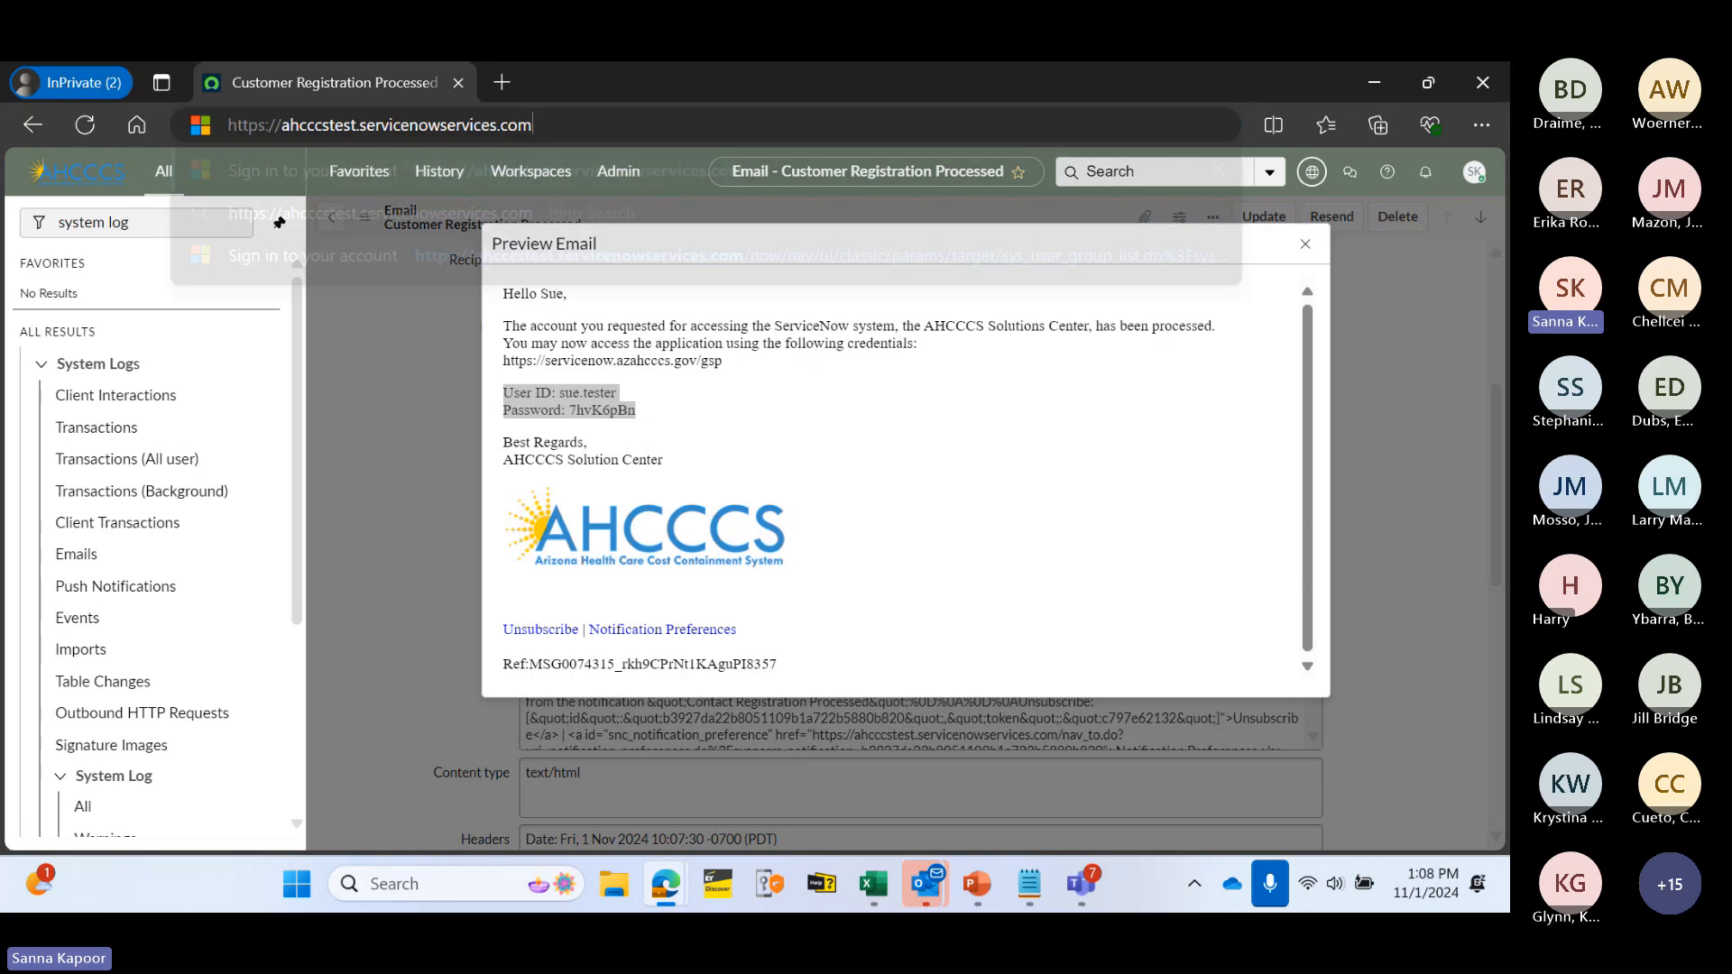
{"action": "type", "text": "/gsp"}
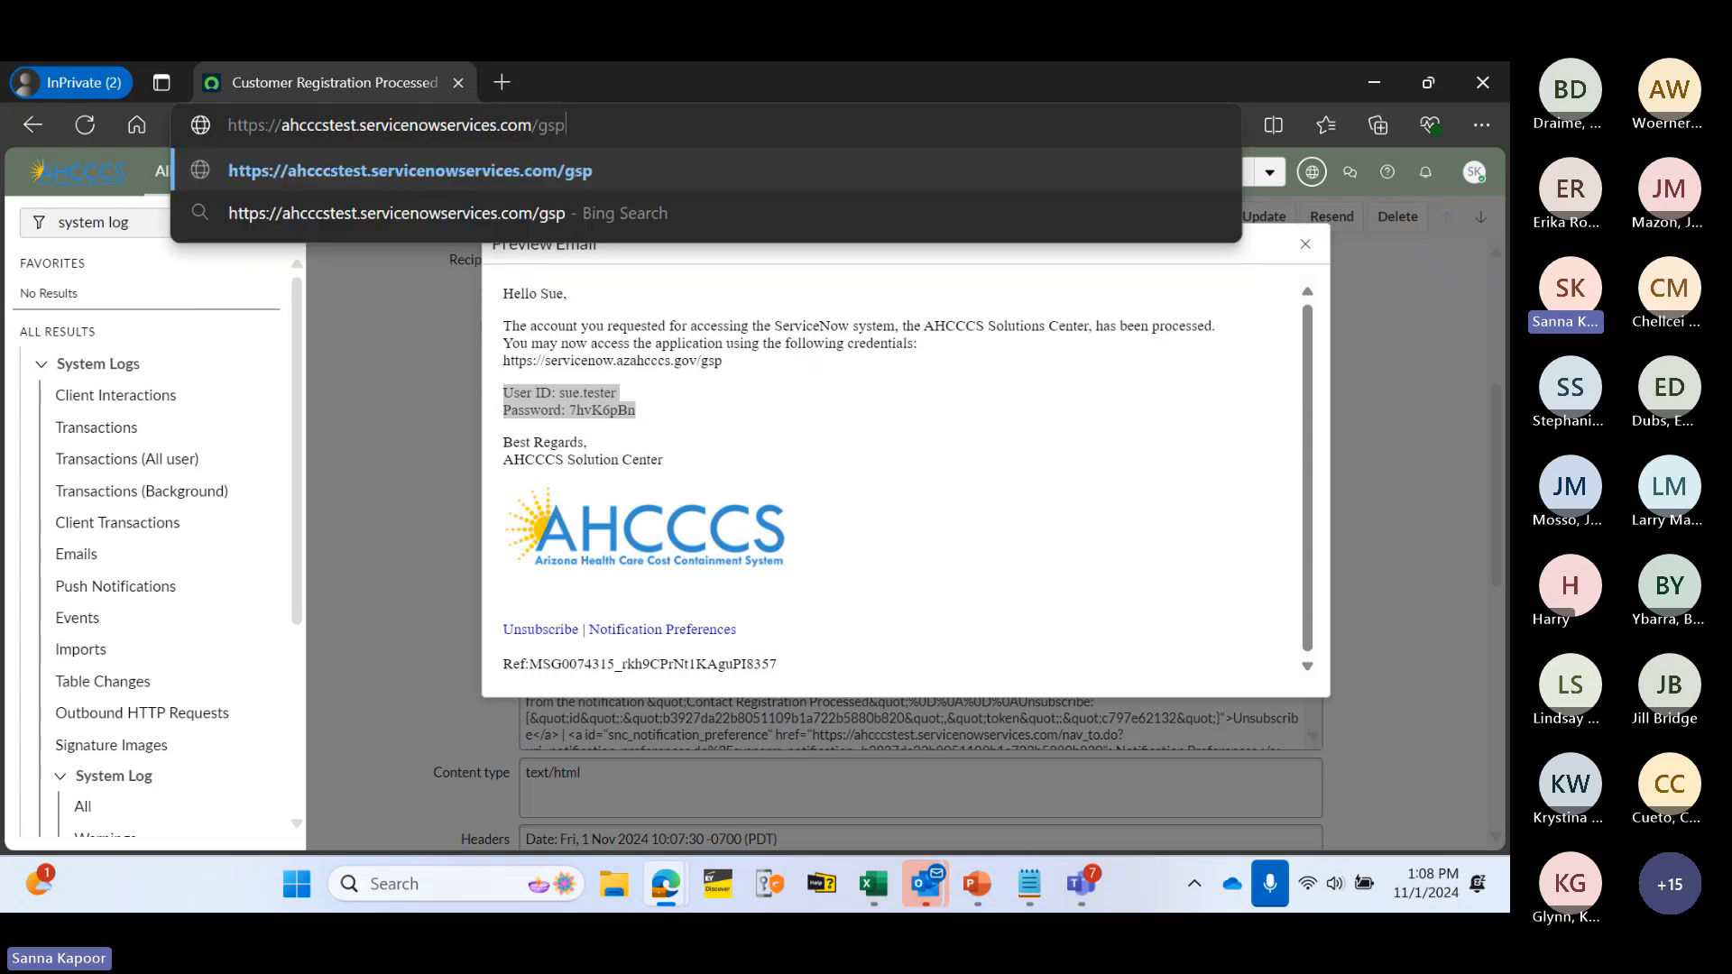
{"action": "key", "text": "Return"}
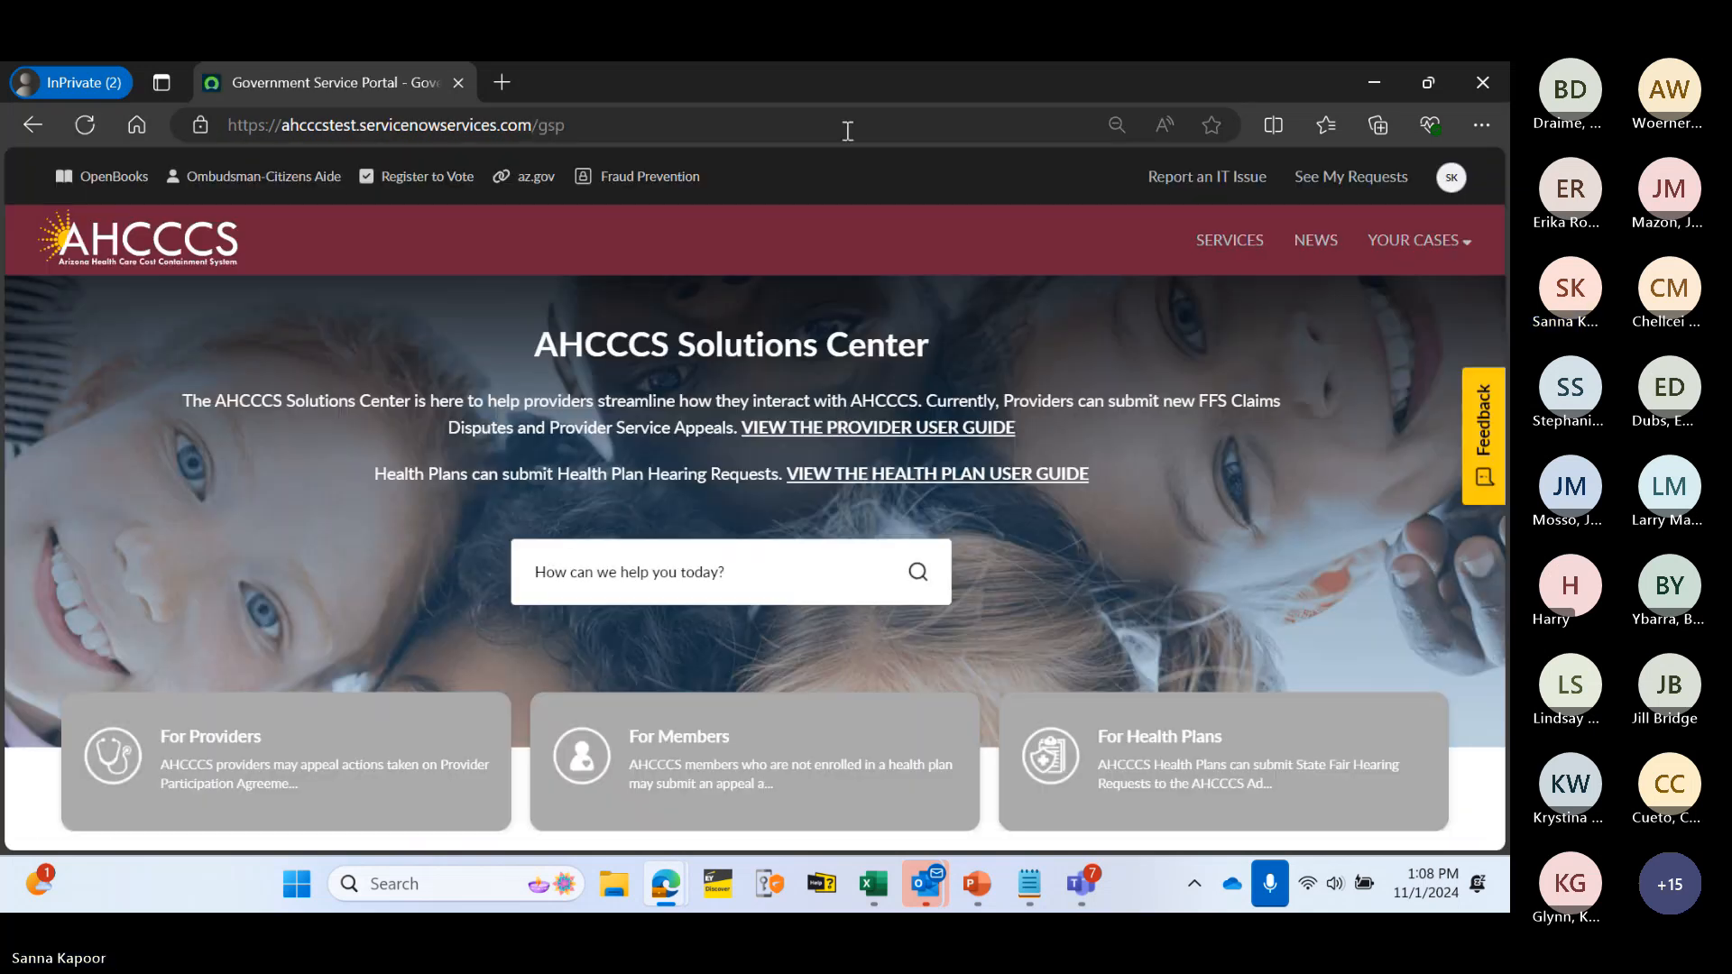
- Log out of the current account and bring up the Log in form
{"action": "left_click", "coordinate": [1452, 178]}
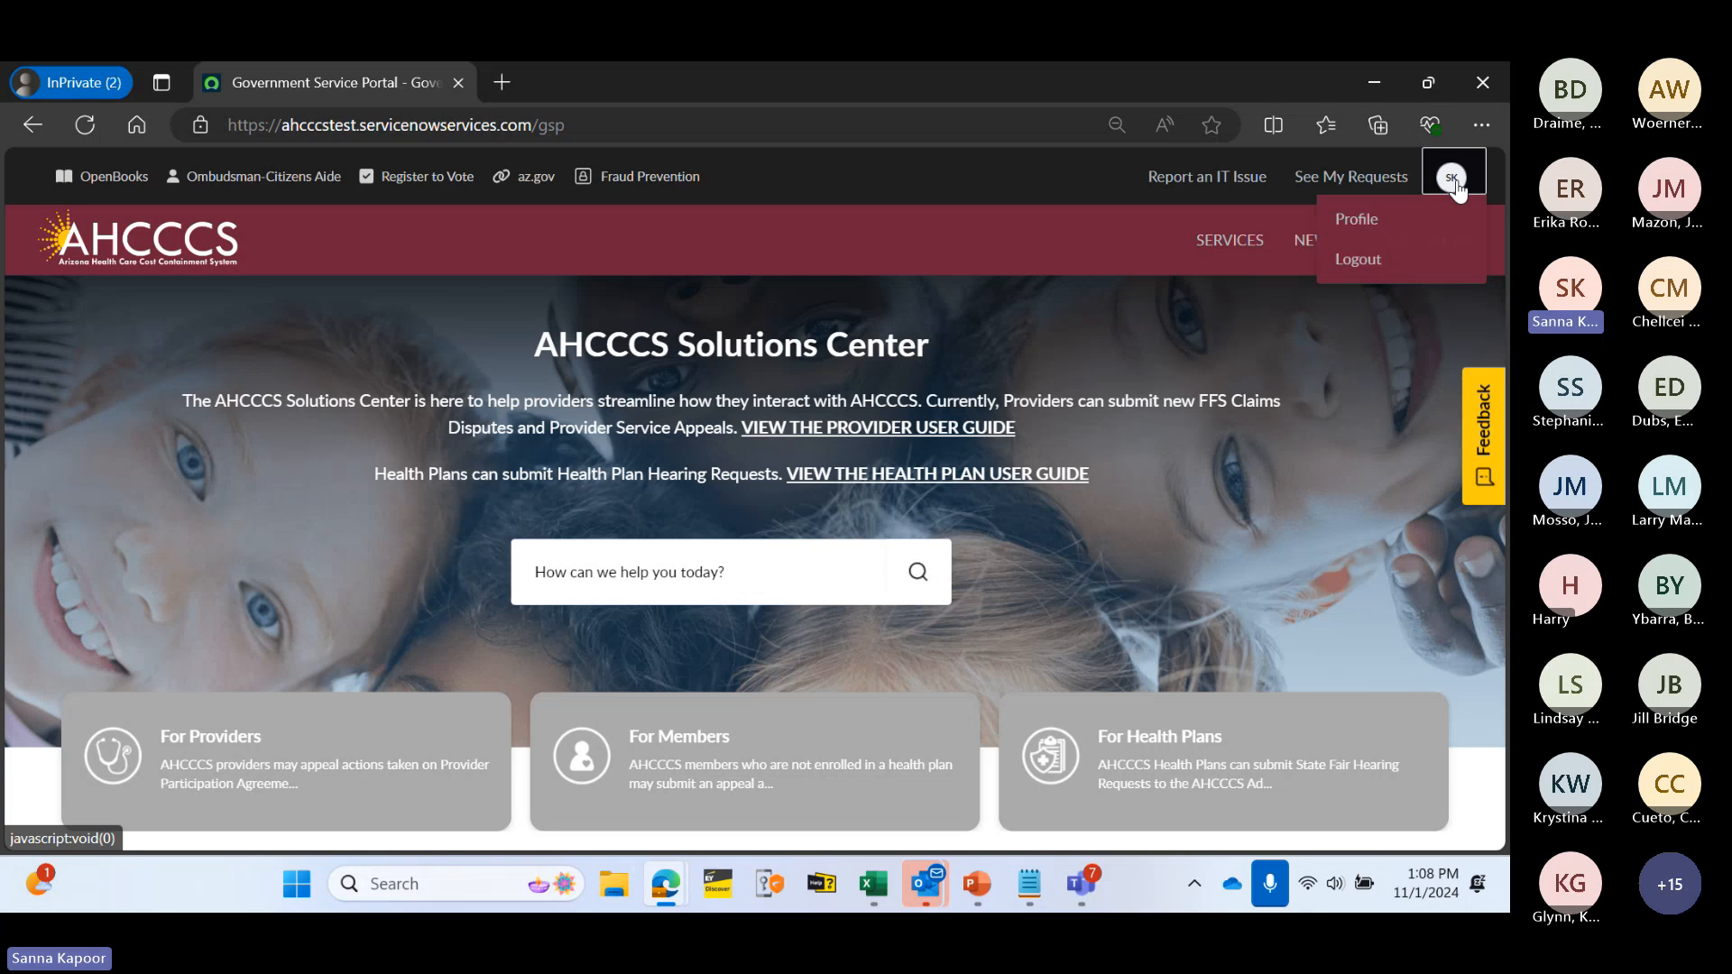
{"action": "left_click", "coordinate": [1357, 259]}
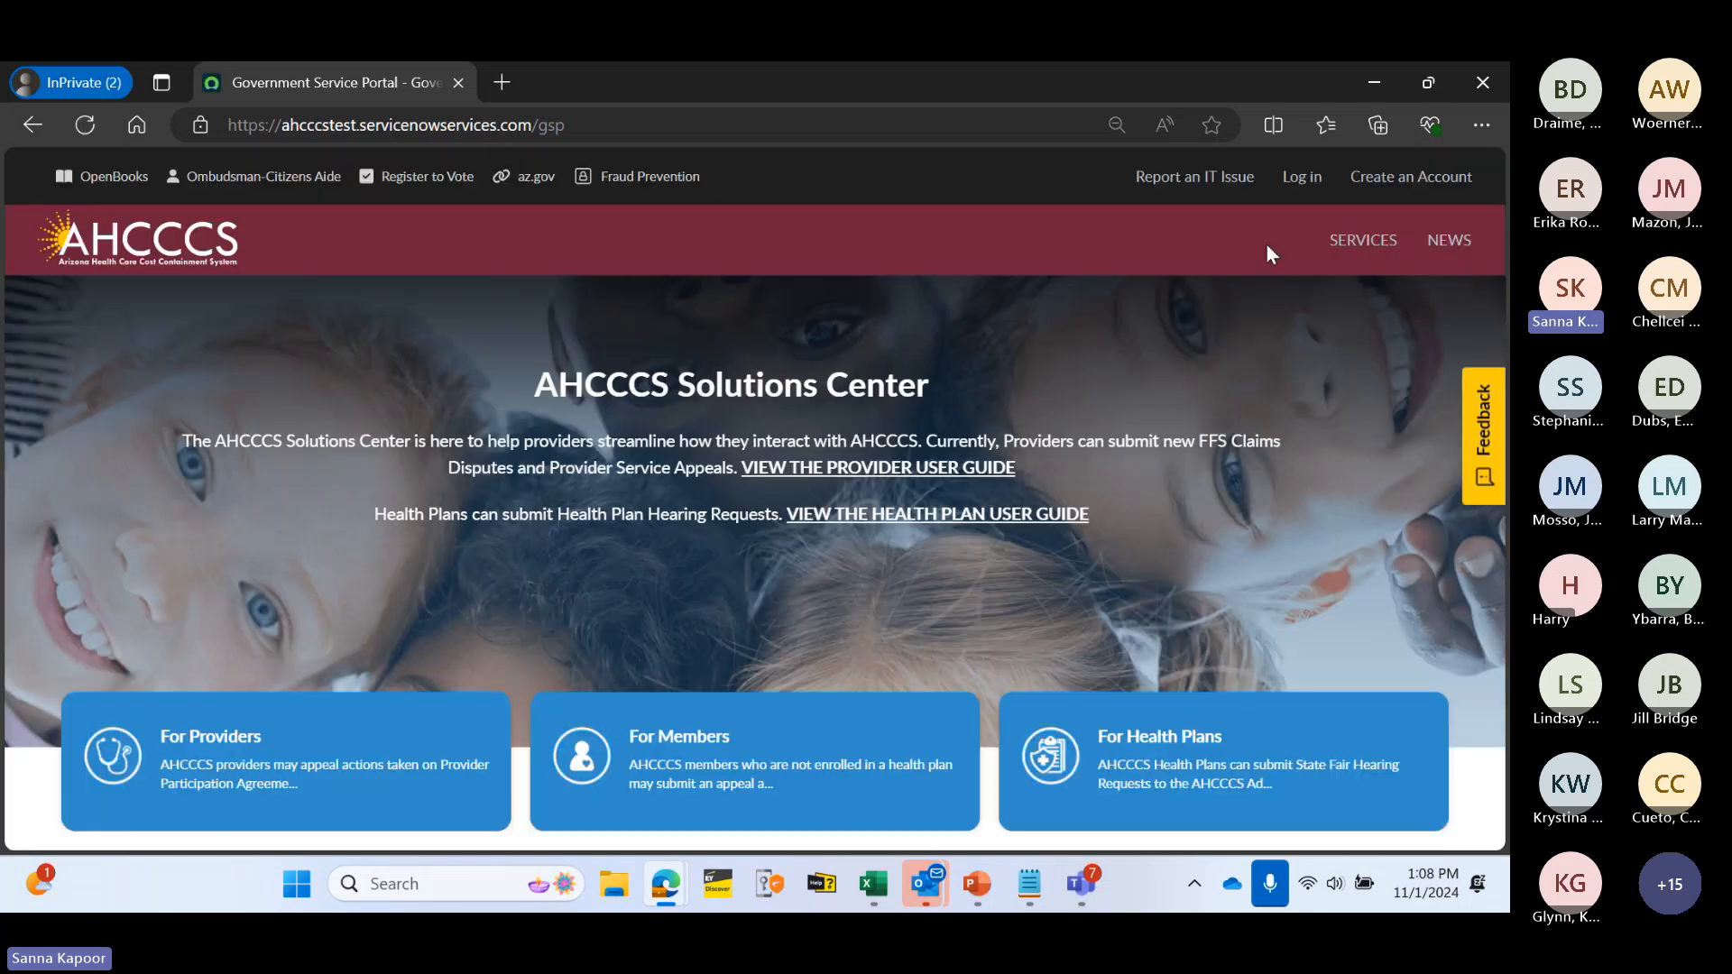
{"action": "left_click", "coordinate": [1297, 180]}
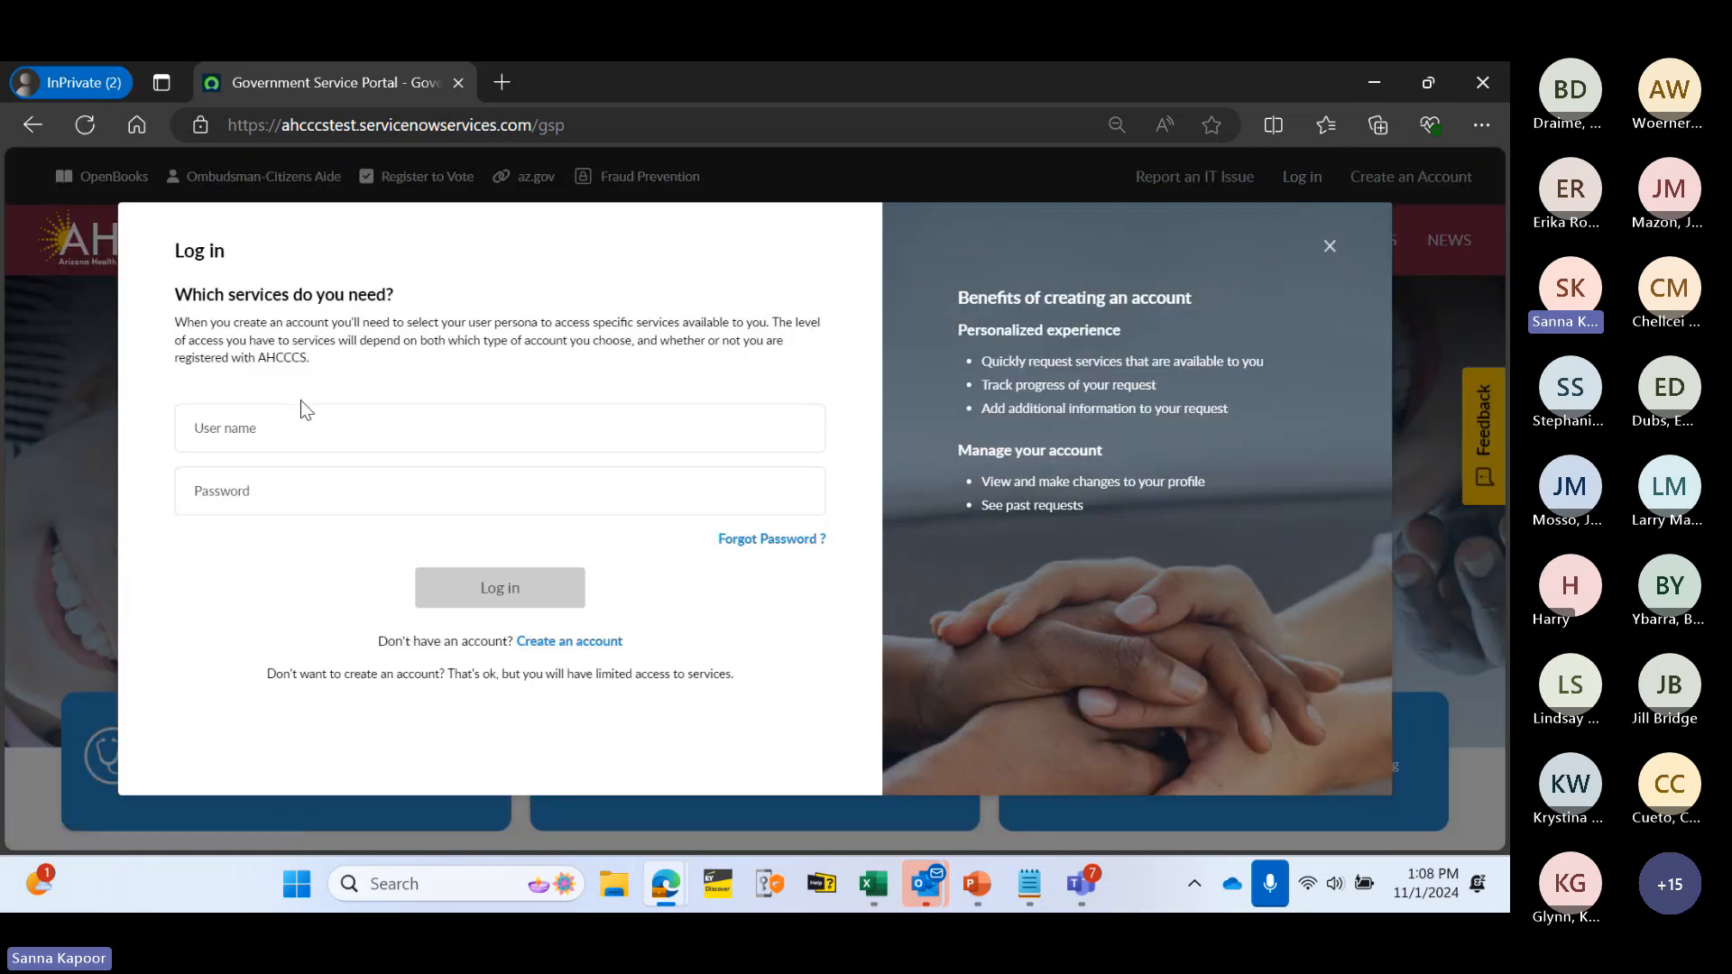
- Log in with the user name and password saved in Notepad
{"action": "key", "text": "alt+Tab"}
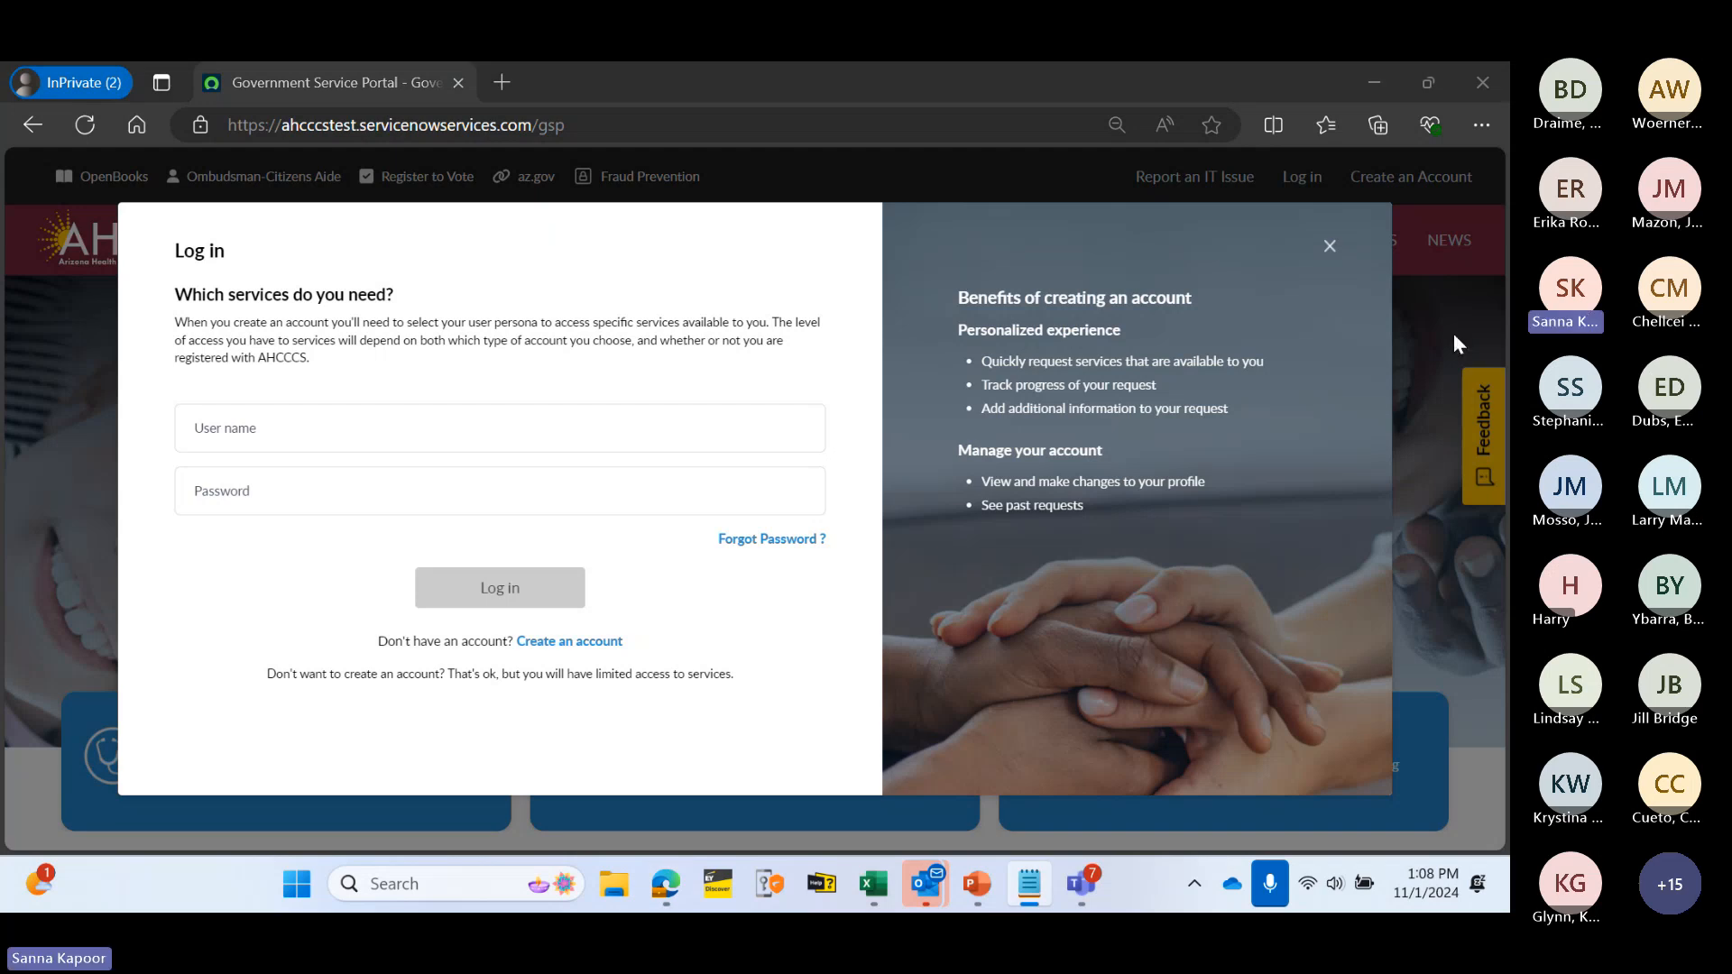
{"action": "left_click", "coordinate": [248, 425]}
{"action": "type", "text": "sue.tester"}
{"action": "left_click", "coordinate": [252, 486]}
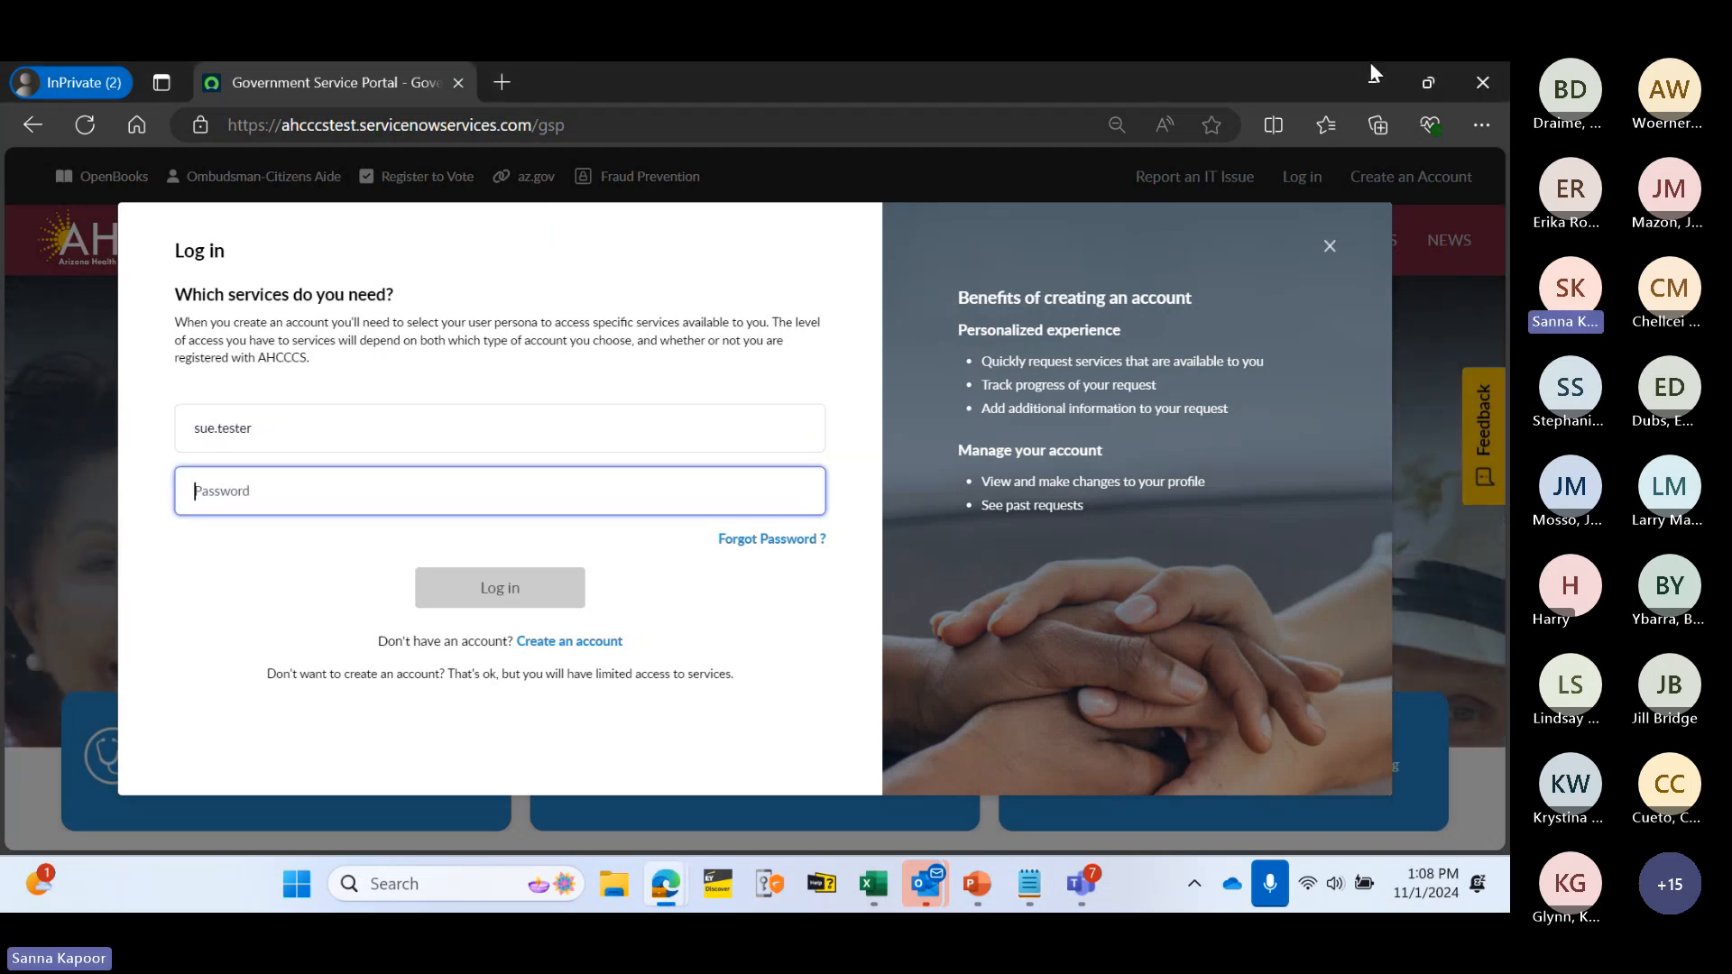
{"action": "key", "text": "alt+Tab"}
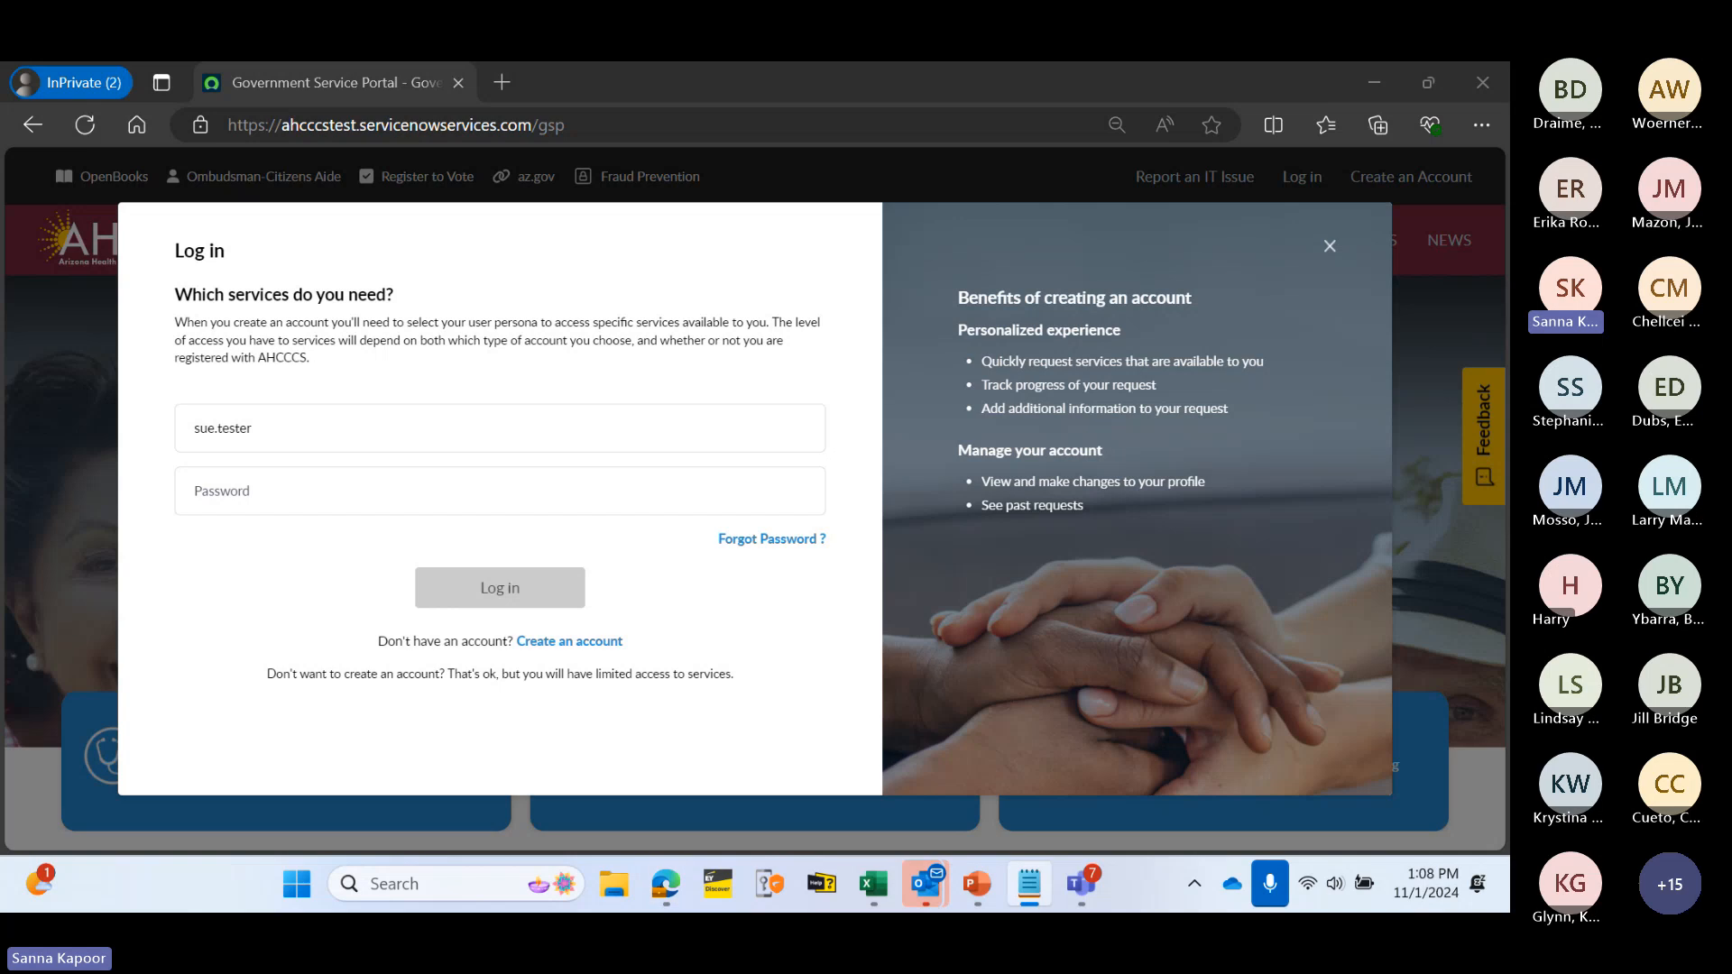
{"action": "left_click", "coordinate": [272, 491]}
{"action": "key", "text": "ctrl+v"}
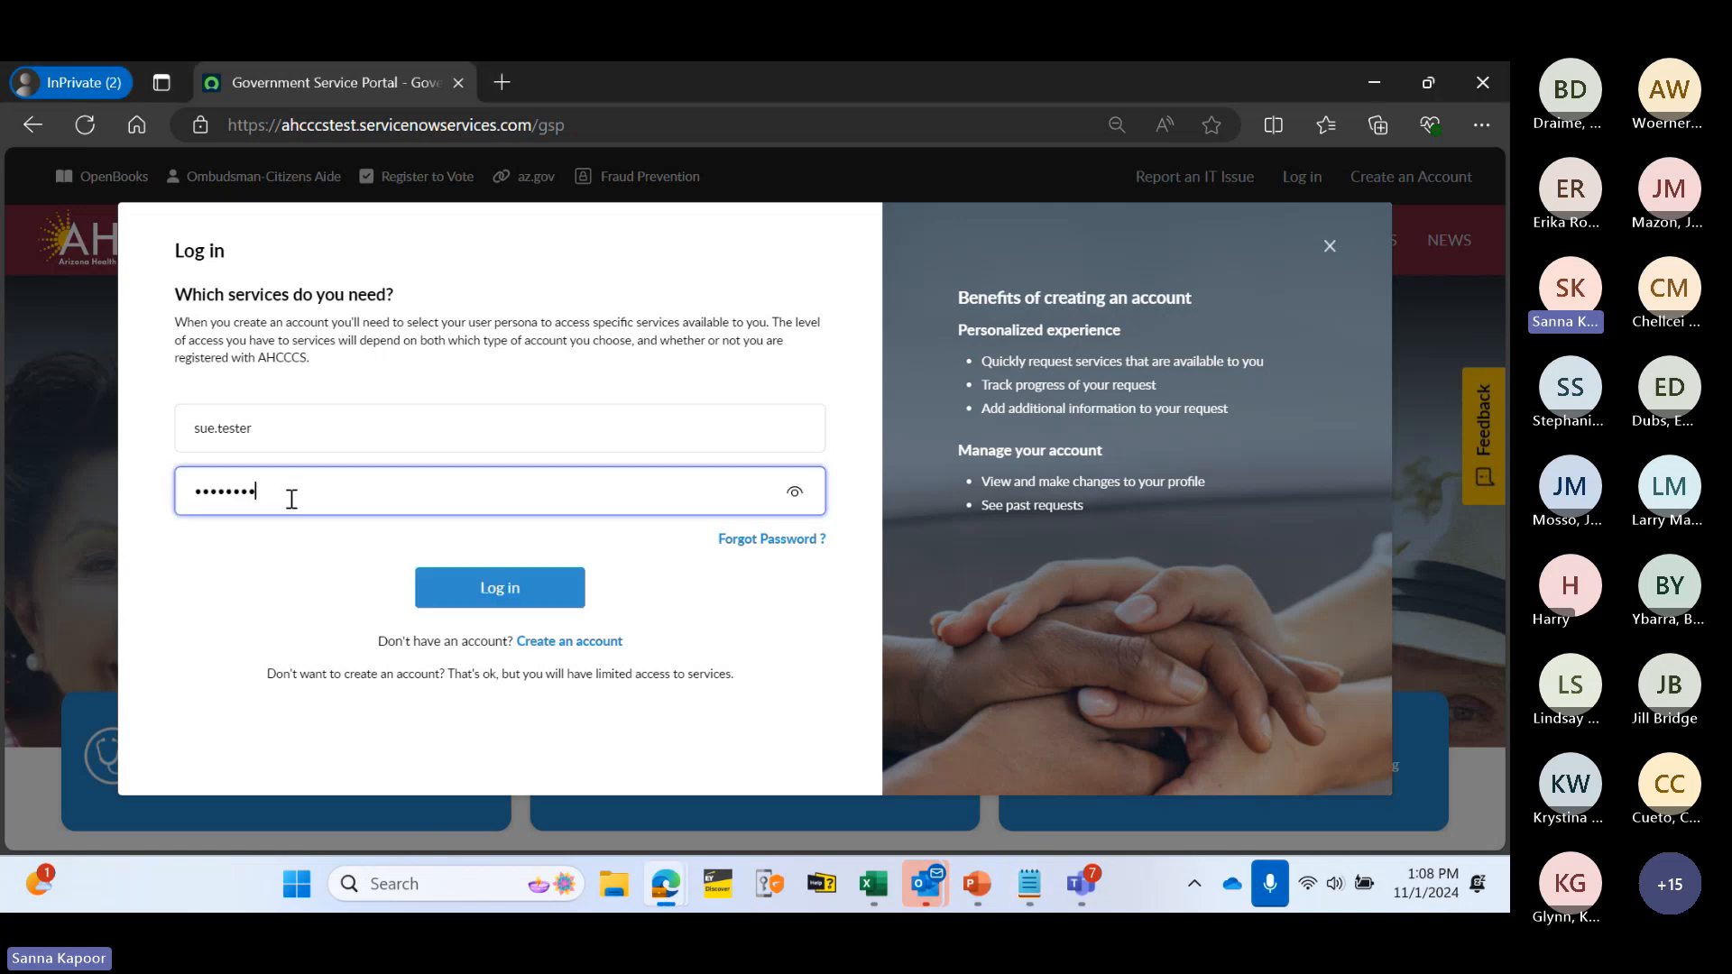
{"action": "left_click", "coordinate": [495, 587]}
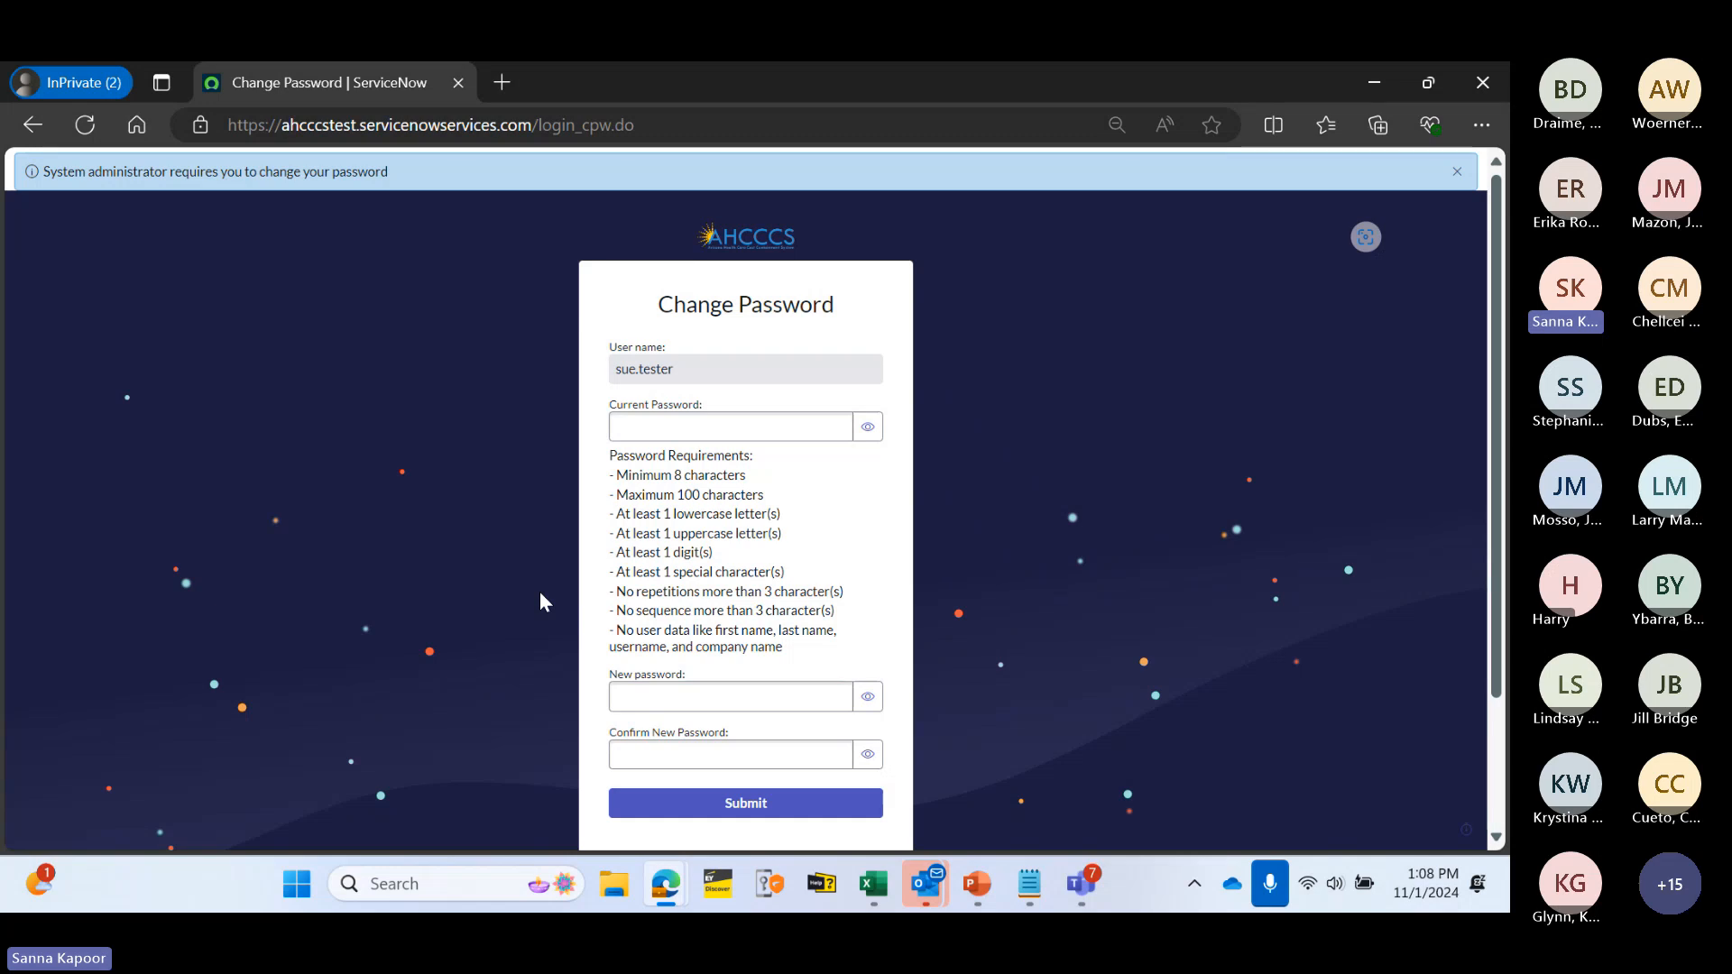
- Enter the old password as current password, type and confirm a new password, and submit
{"action": "left_click", "coordinate": [681, 428]}
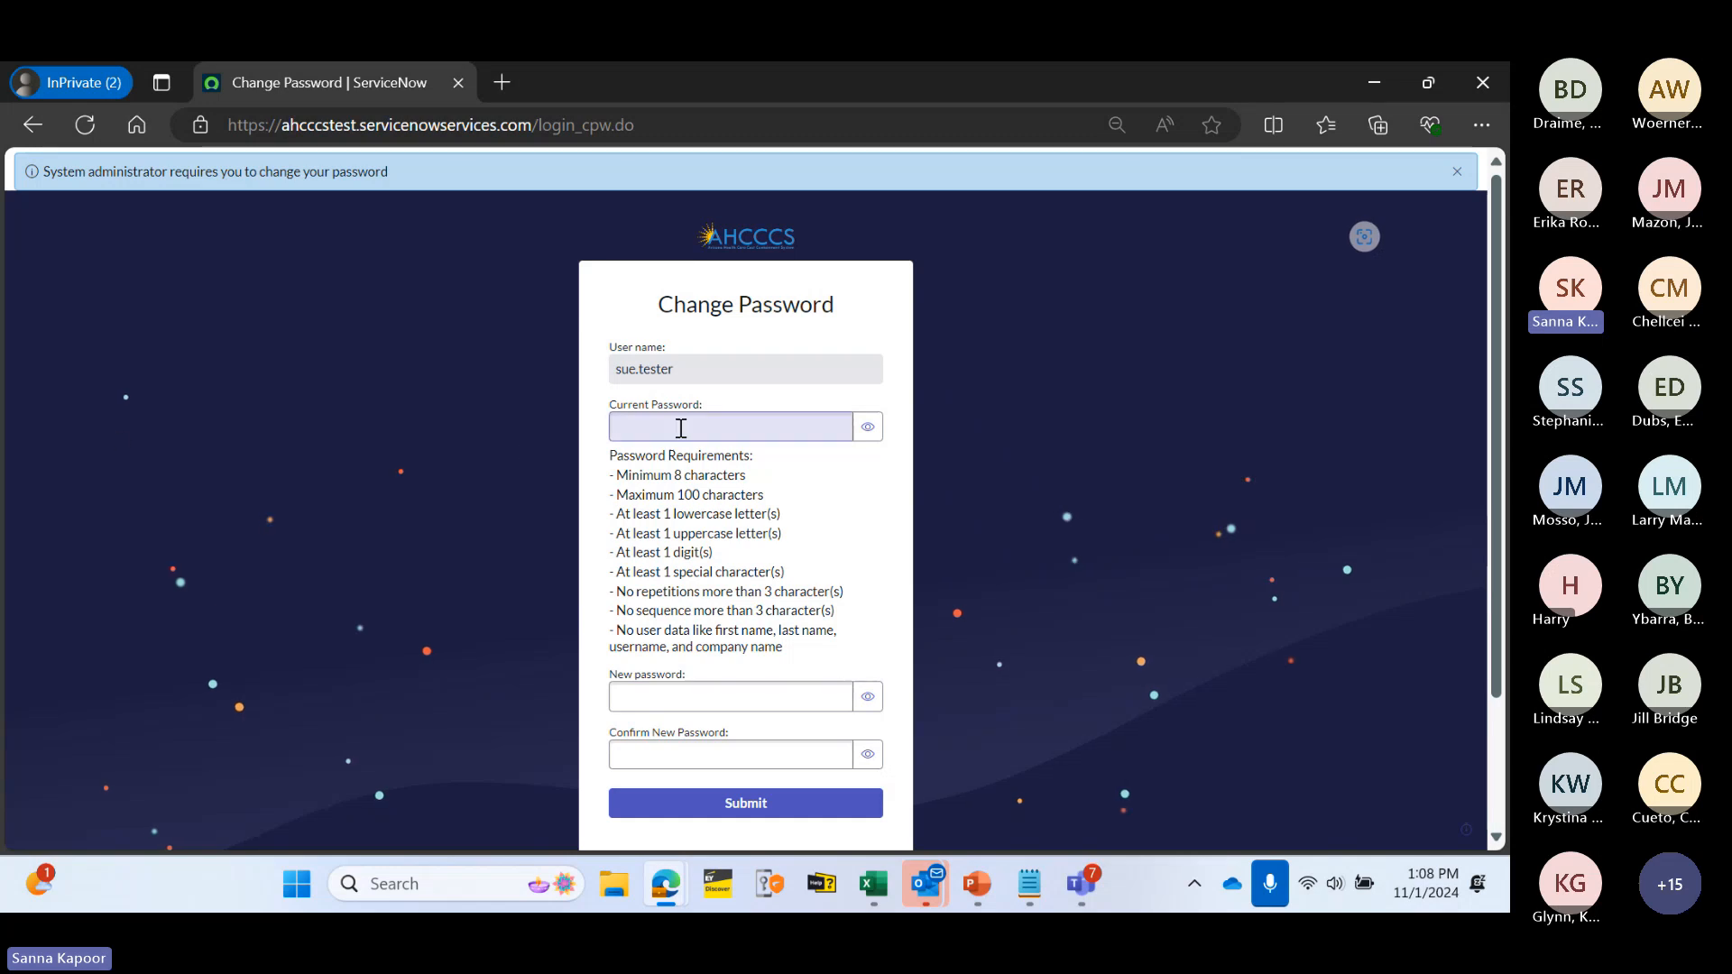
{"action": "left_click", "coordinate": [681, 429]}
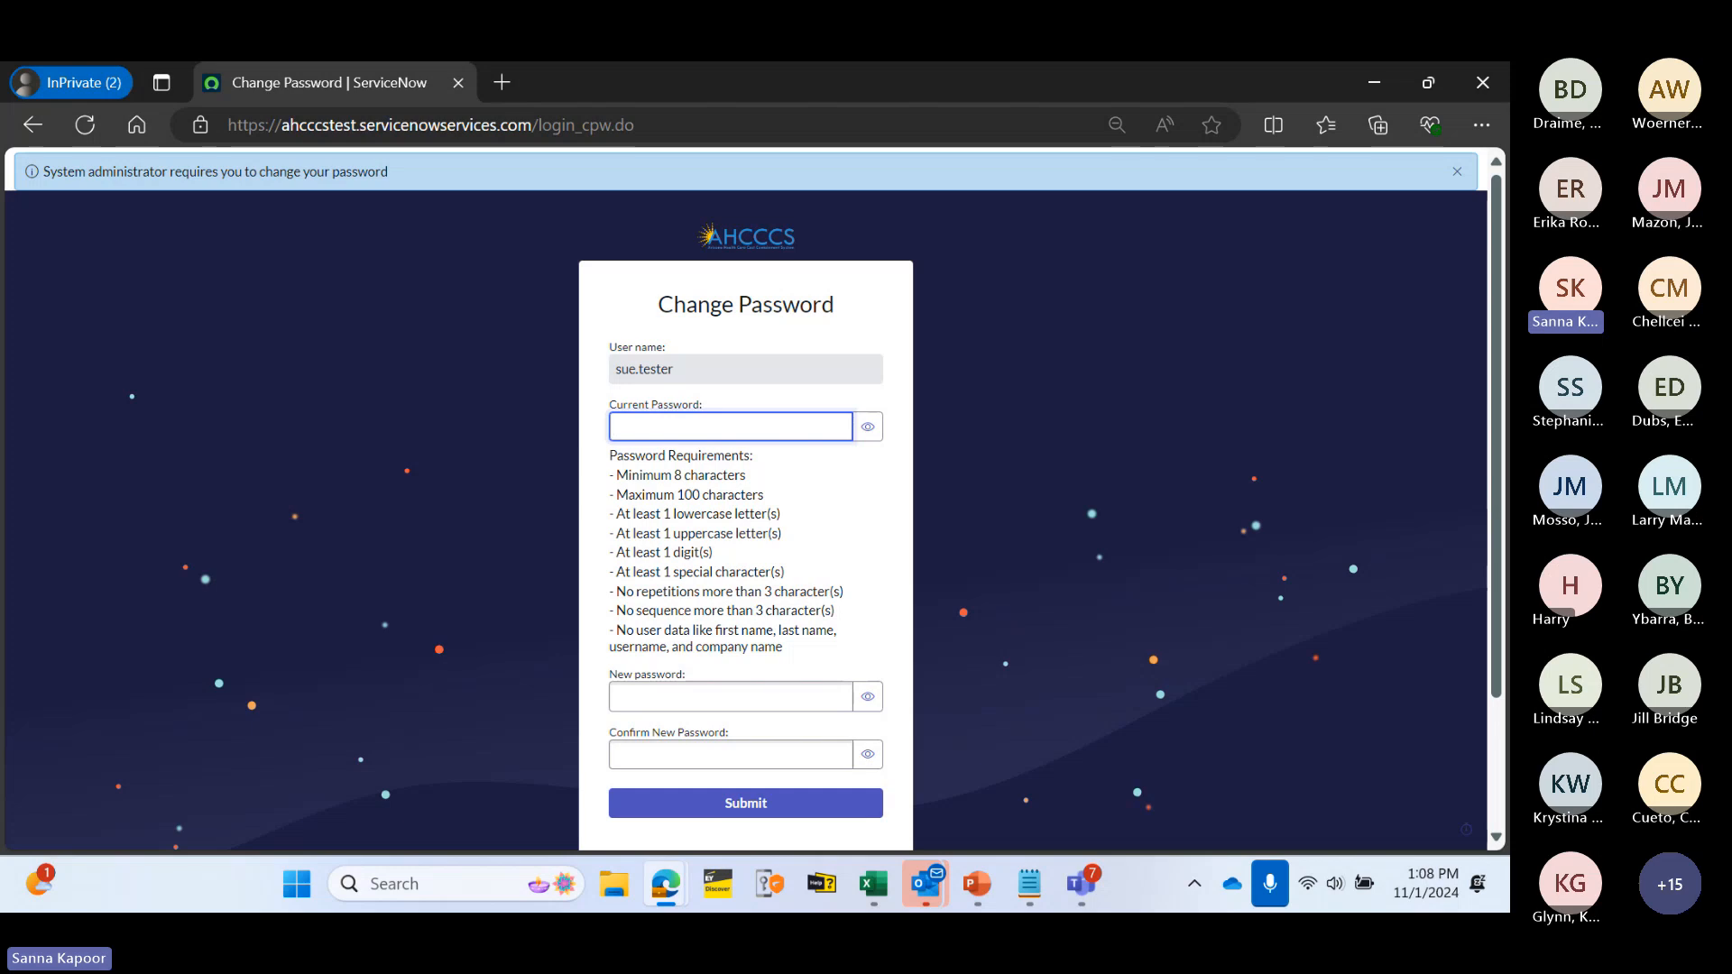
{"action": "key", "text": "alt+Tab"}
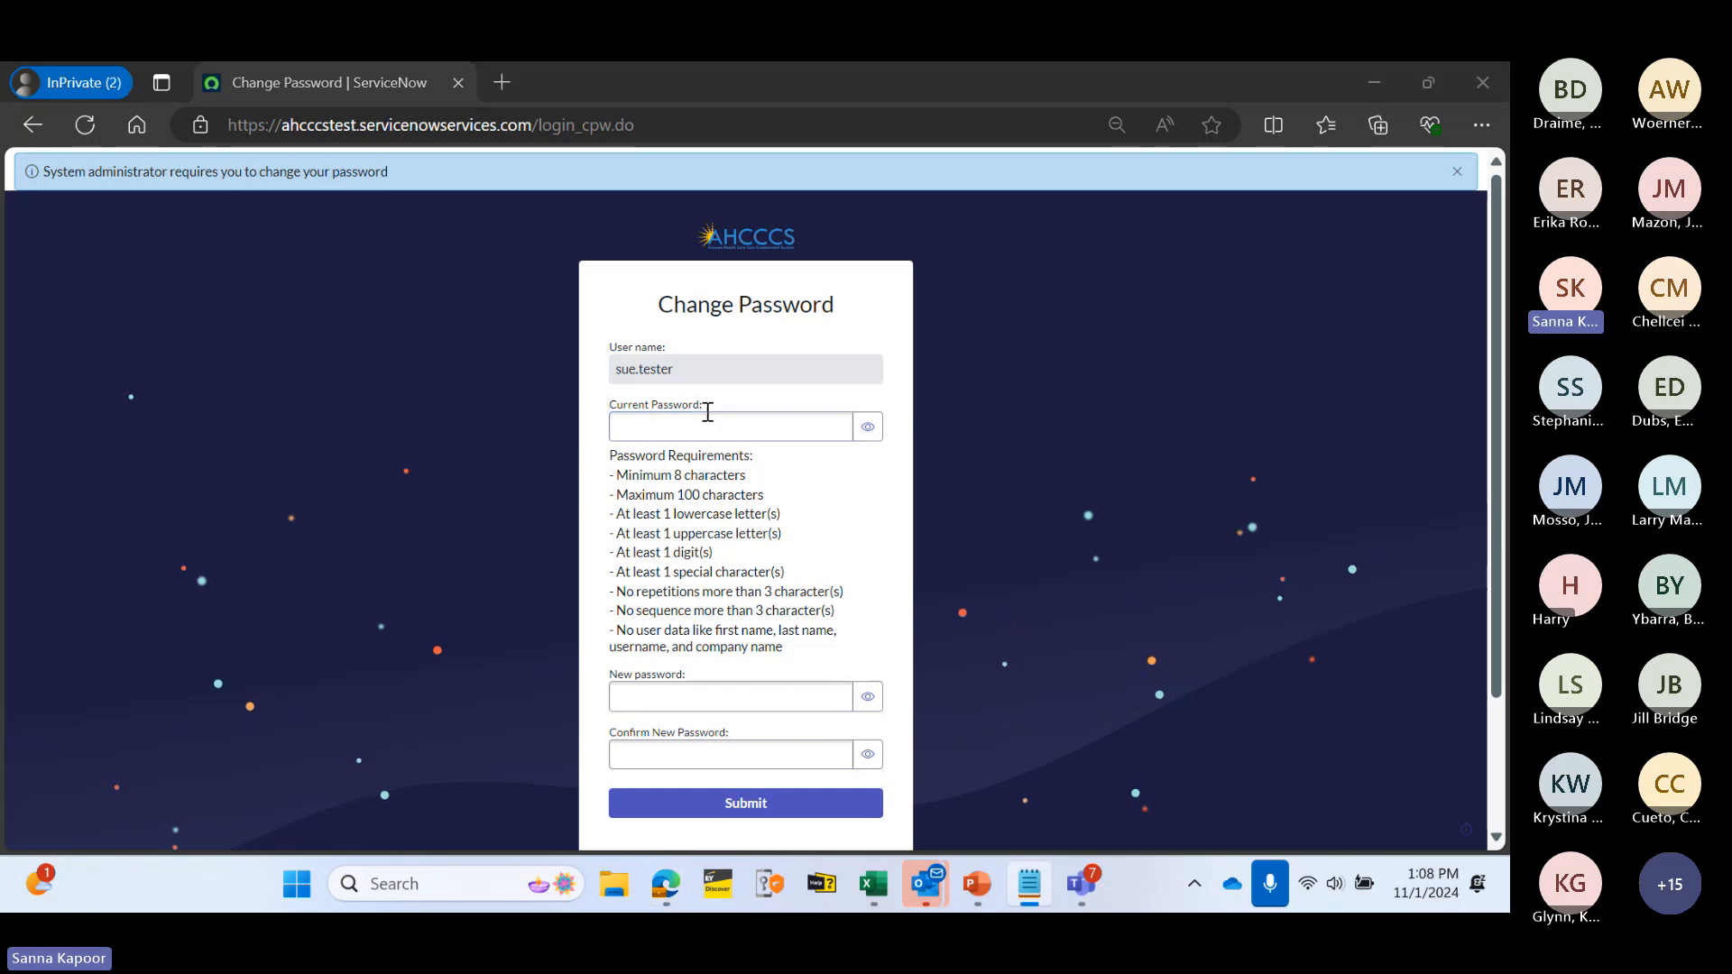
{"action": "left_click", "coordinate": [662, 426]}
{"action": "key", "text": "ctrl+v"}
{"action": "left_click", "coordinate": [868, 426]}
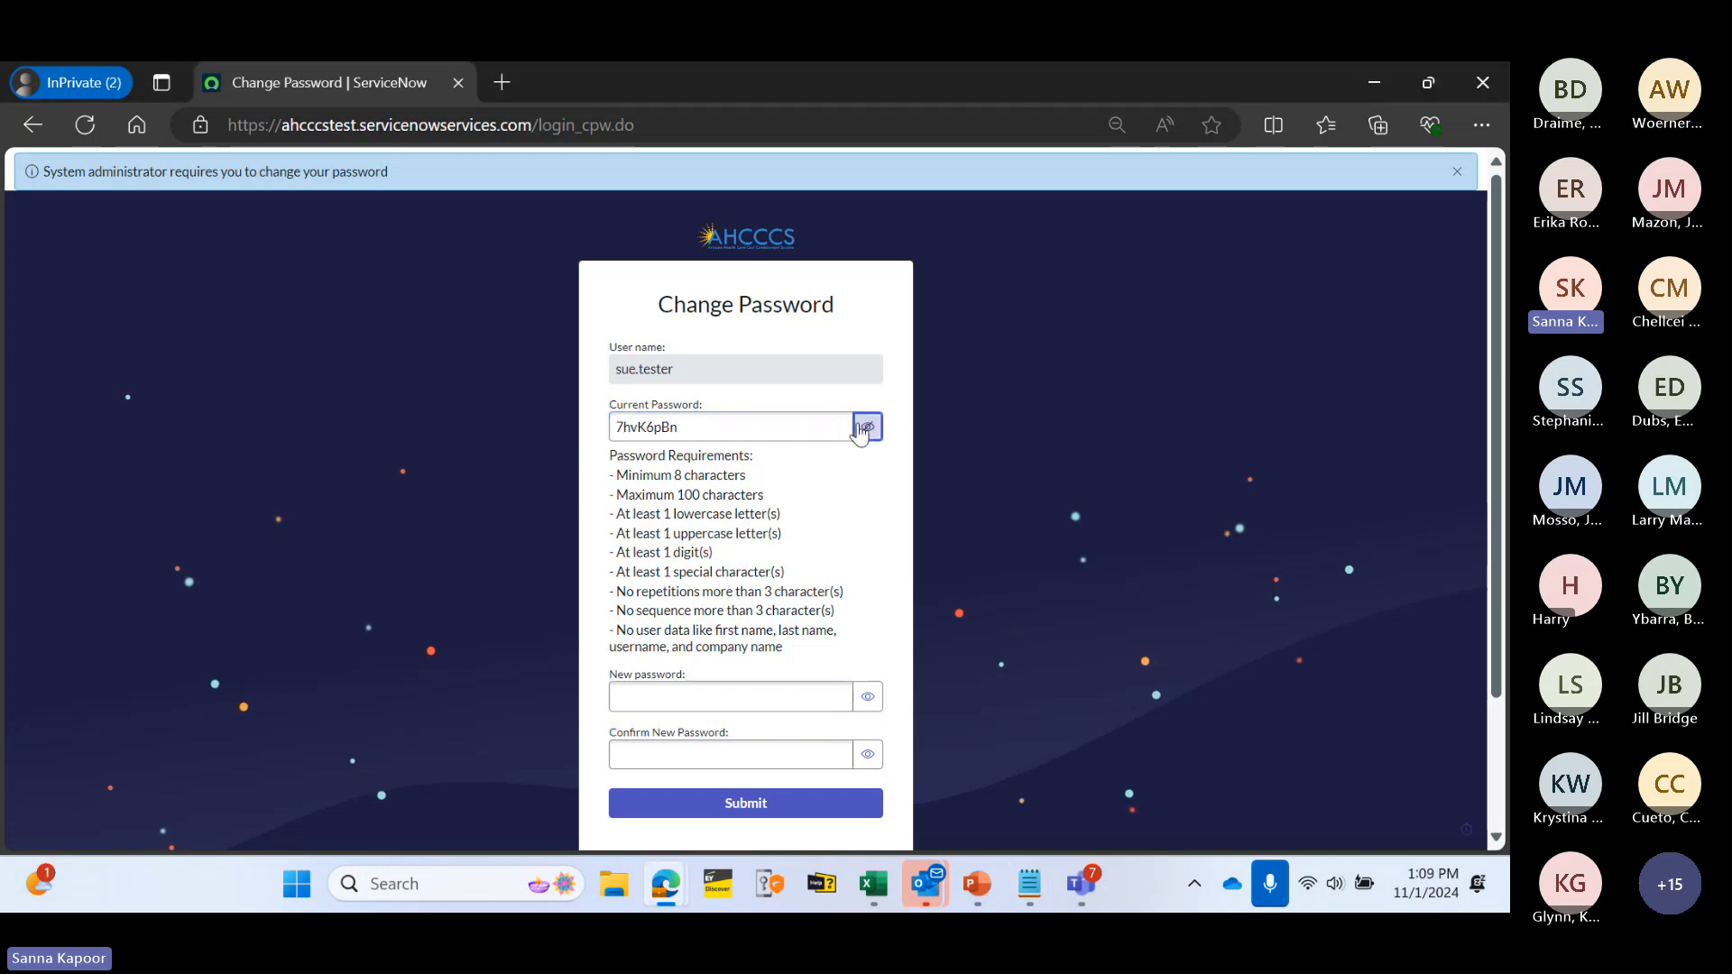
{"action": "left_click", "coordinate": [739, 693]}
{"action": "type", "text": "••••"}
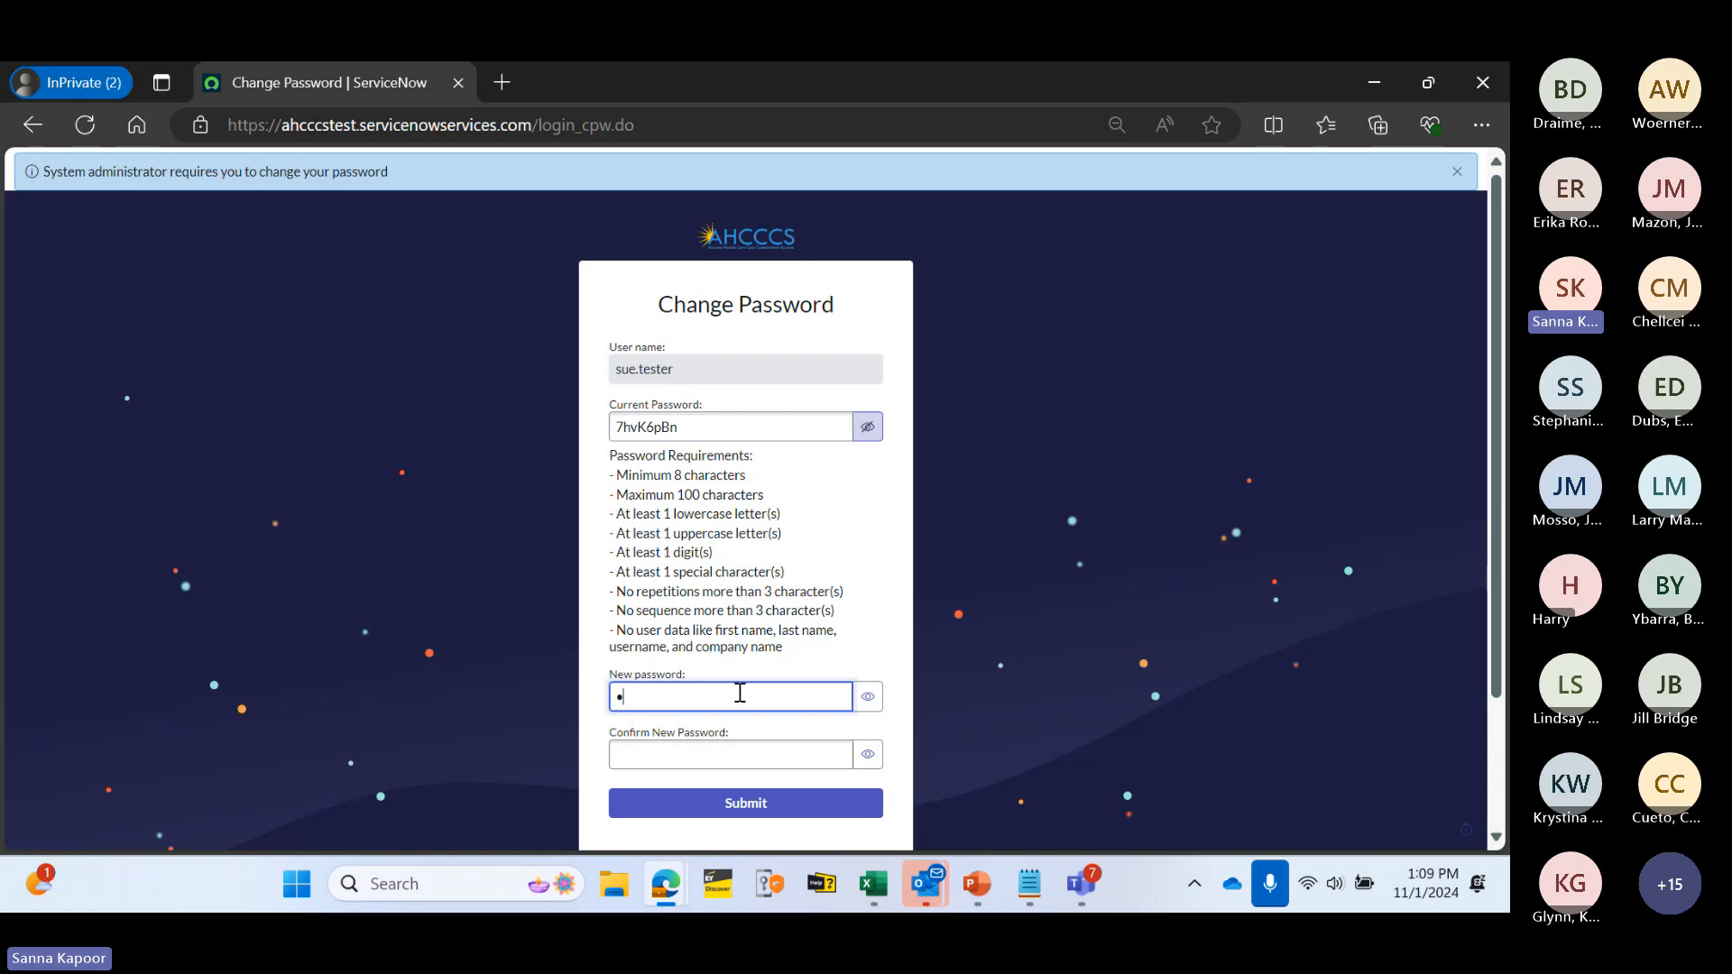
{"action": "type", "text": "•••••••"}
{"action": "left_click", "coordinate": [670, 758]}
{"action": "type", "text": "•"}
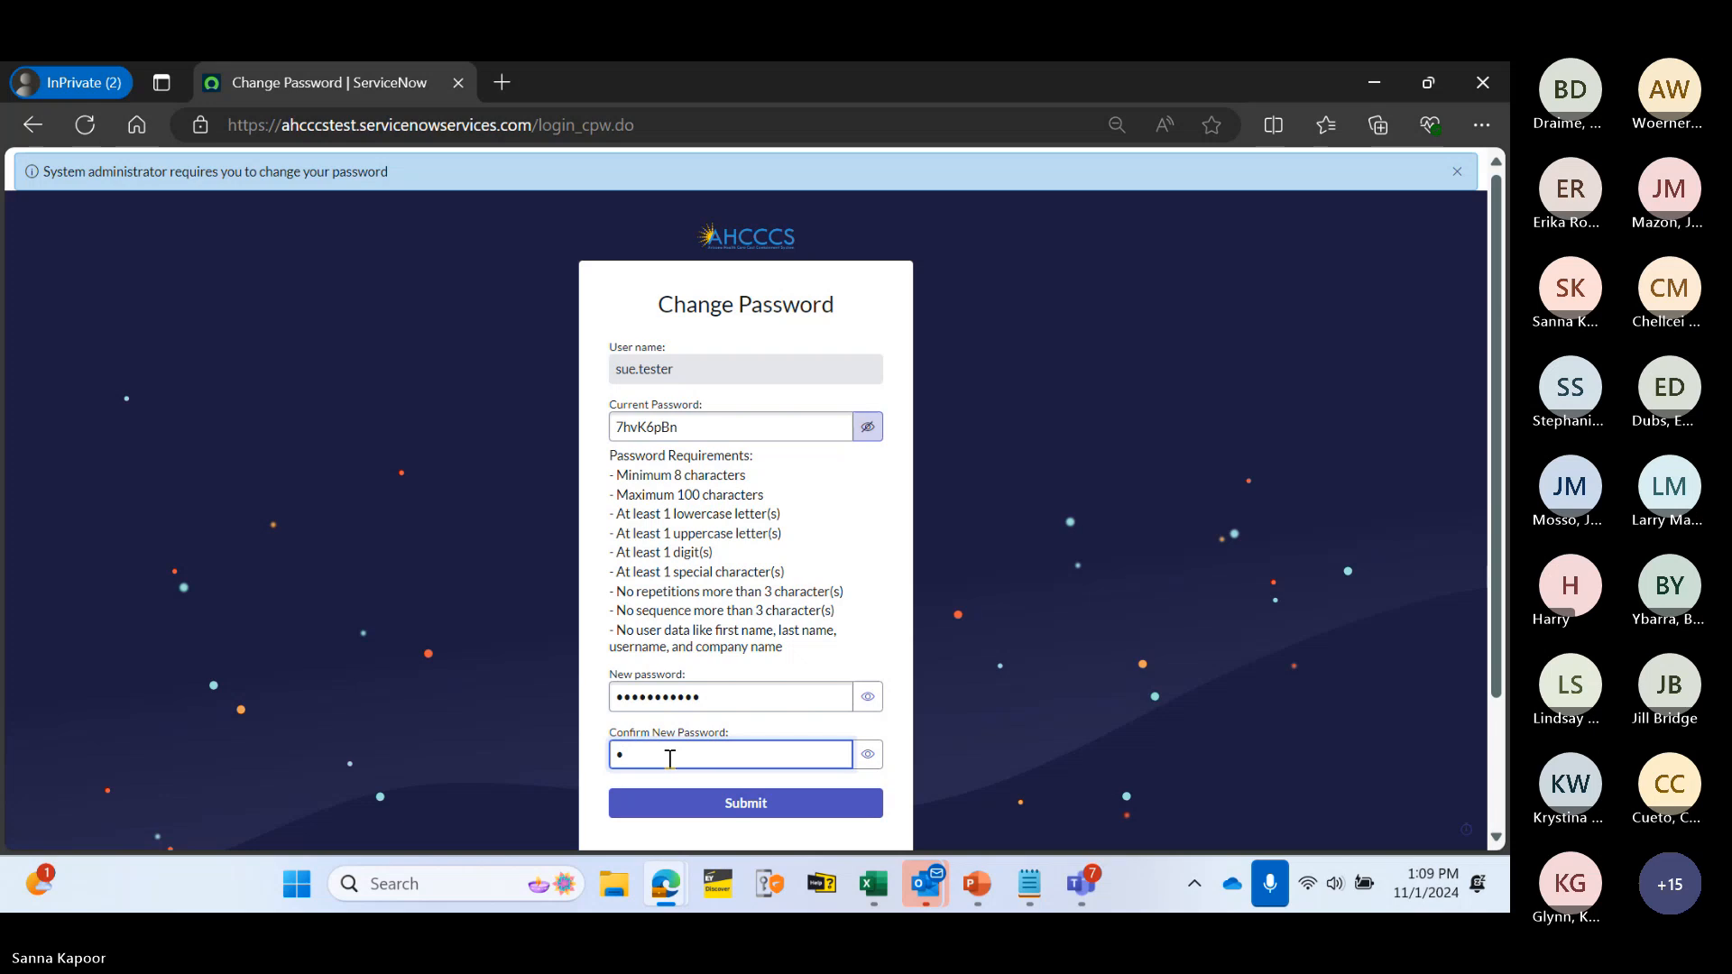
{"action": "type", "text": "••••••"}
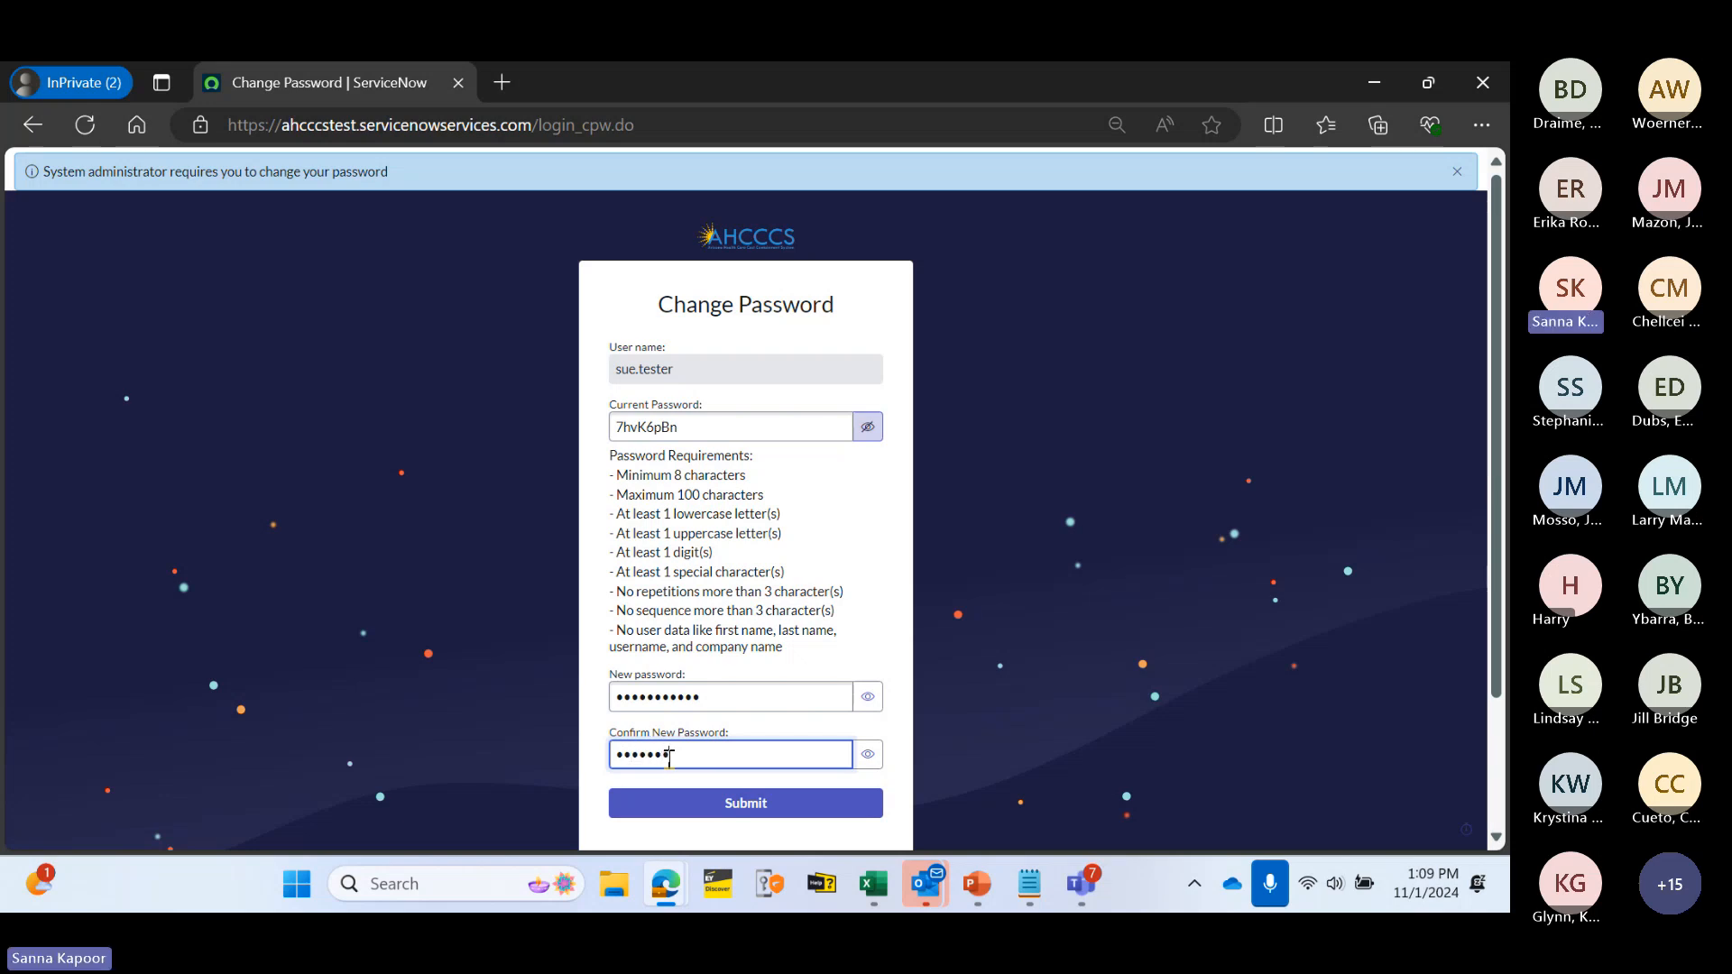
{"action": "type", "text": "••••"}
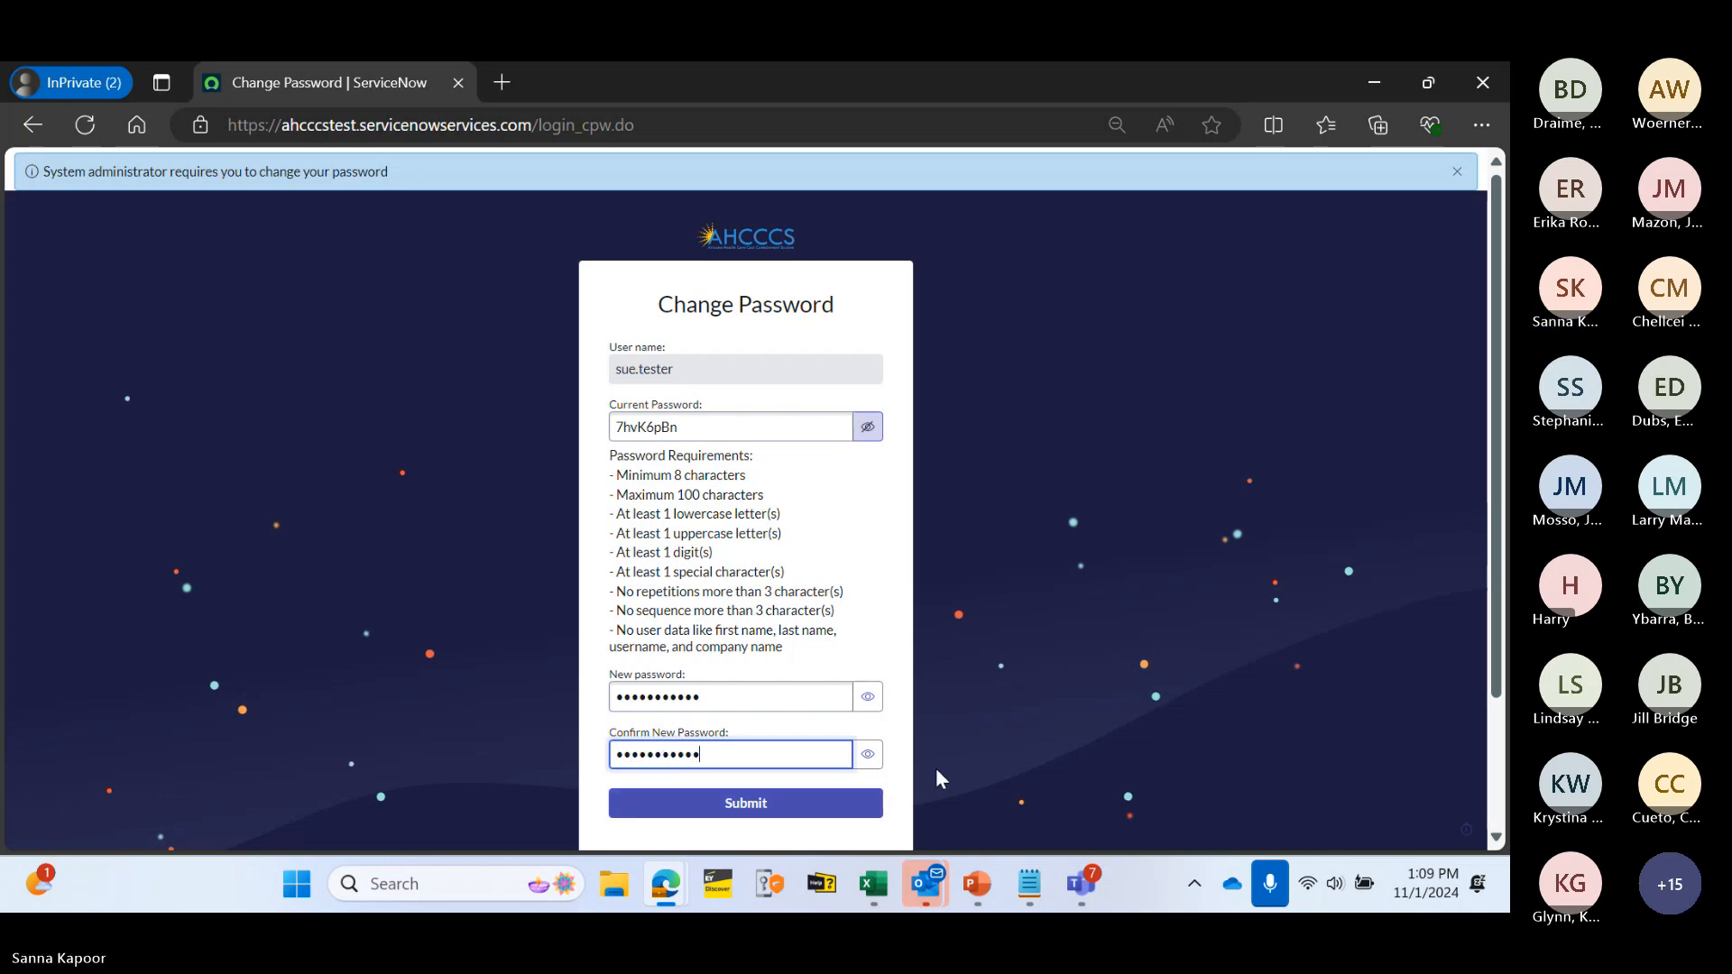
{"action": "left_click", "coordinate": [794, 812]}
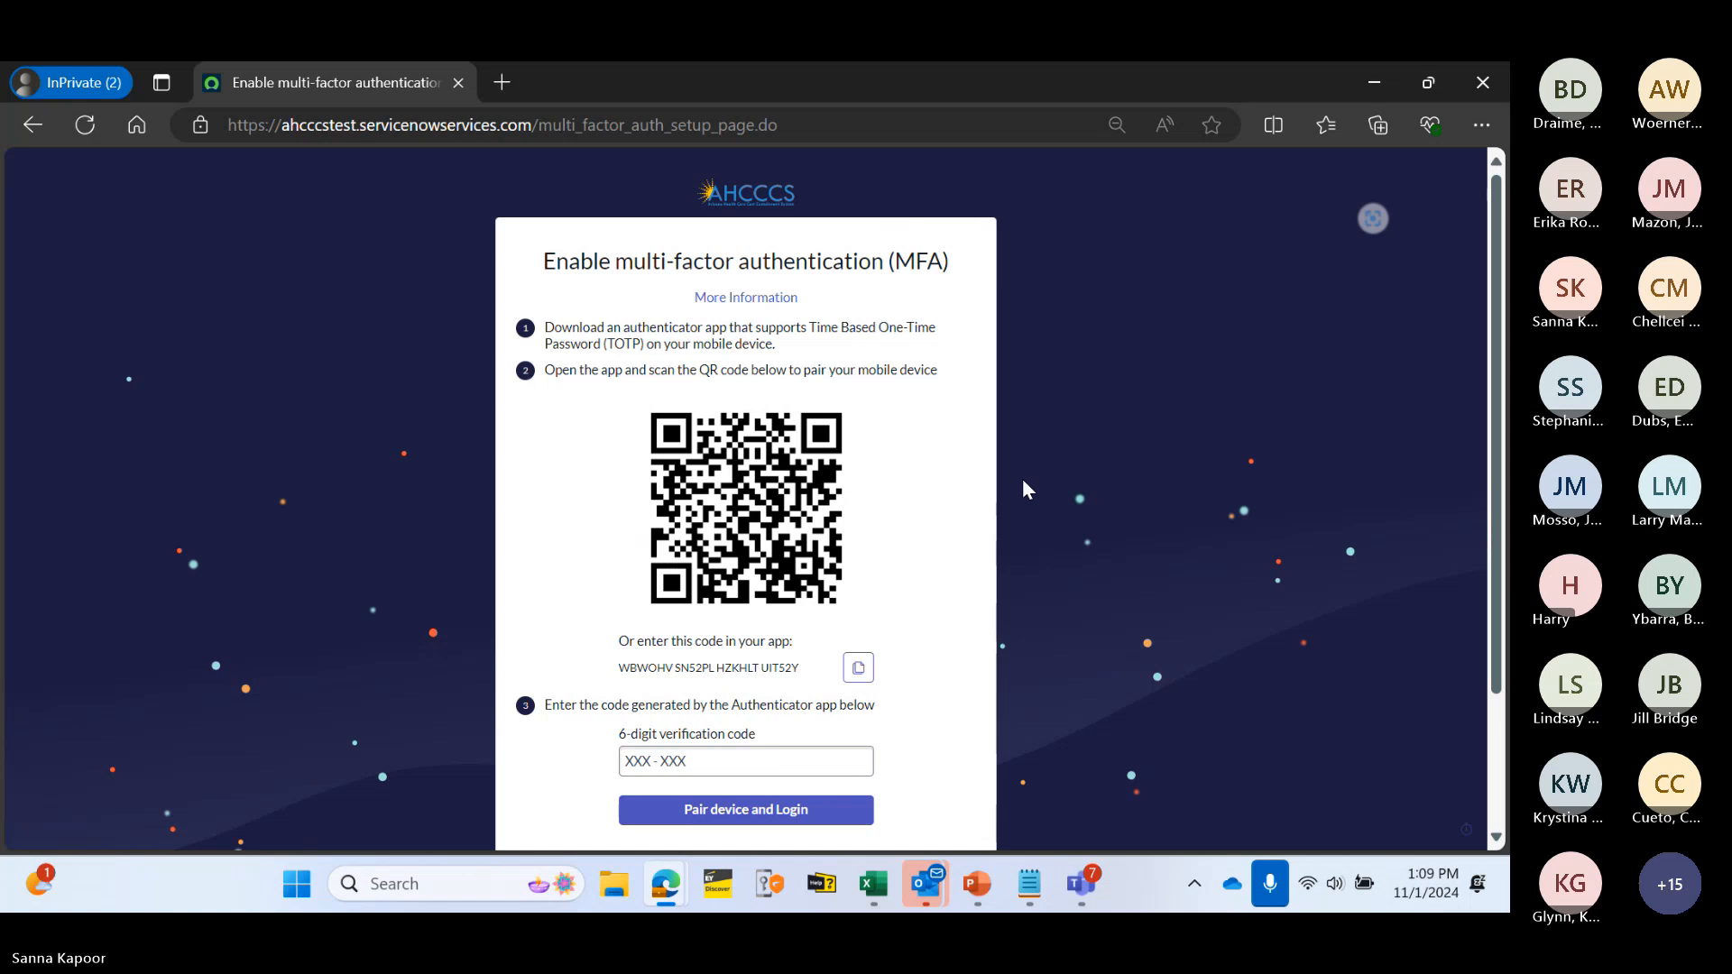
- Enter the 6-digit authenticator verification code and choose Pair device and Login
{"action": "left_click", "coordinate": [742, 753]}
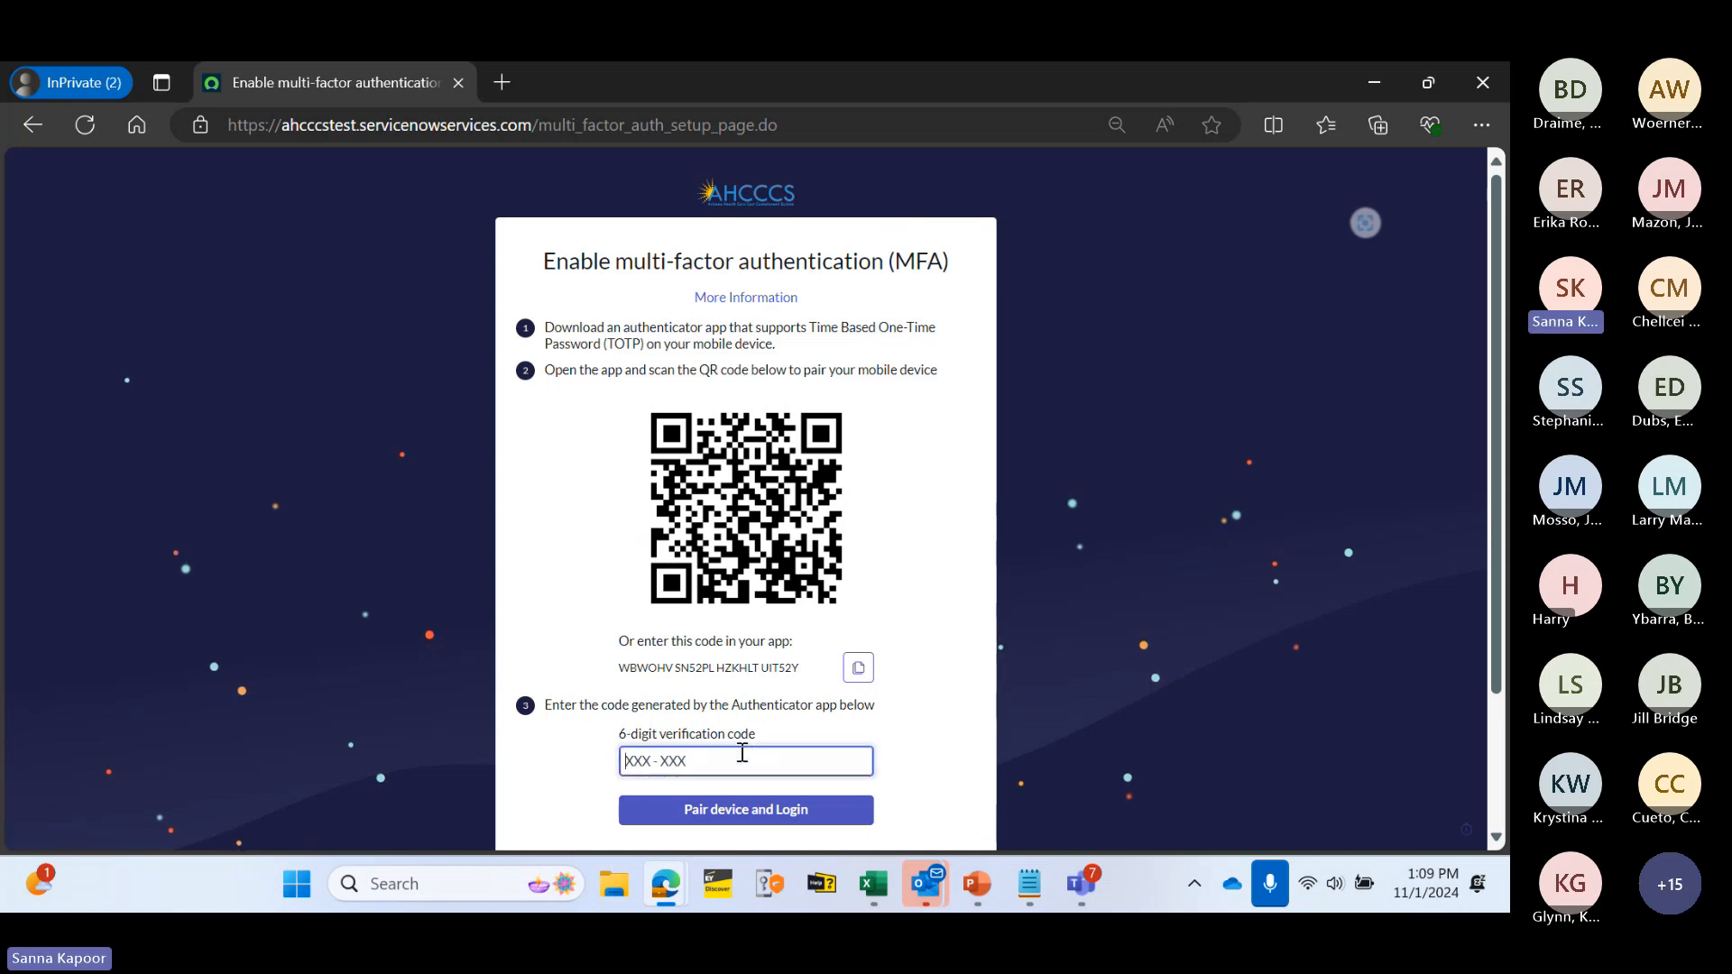
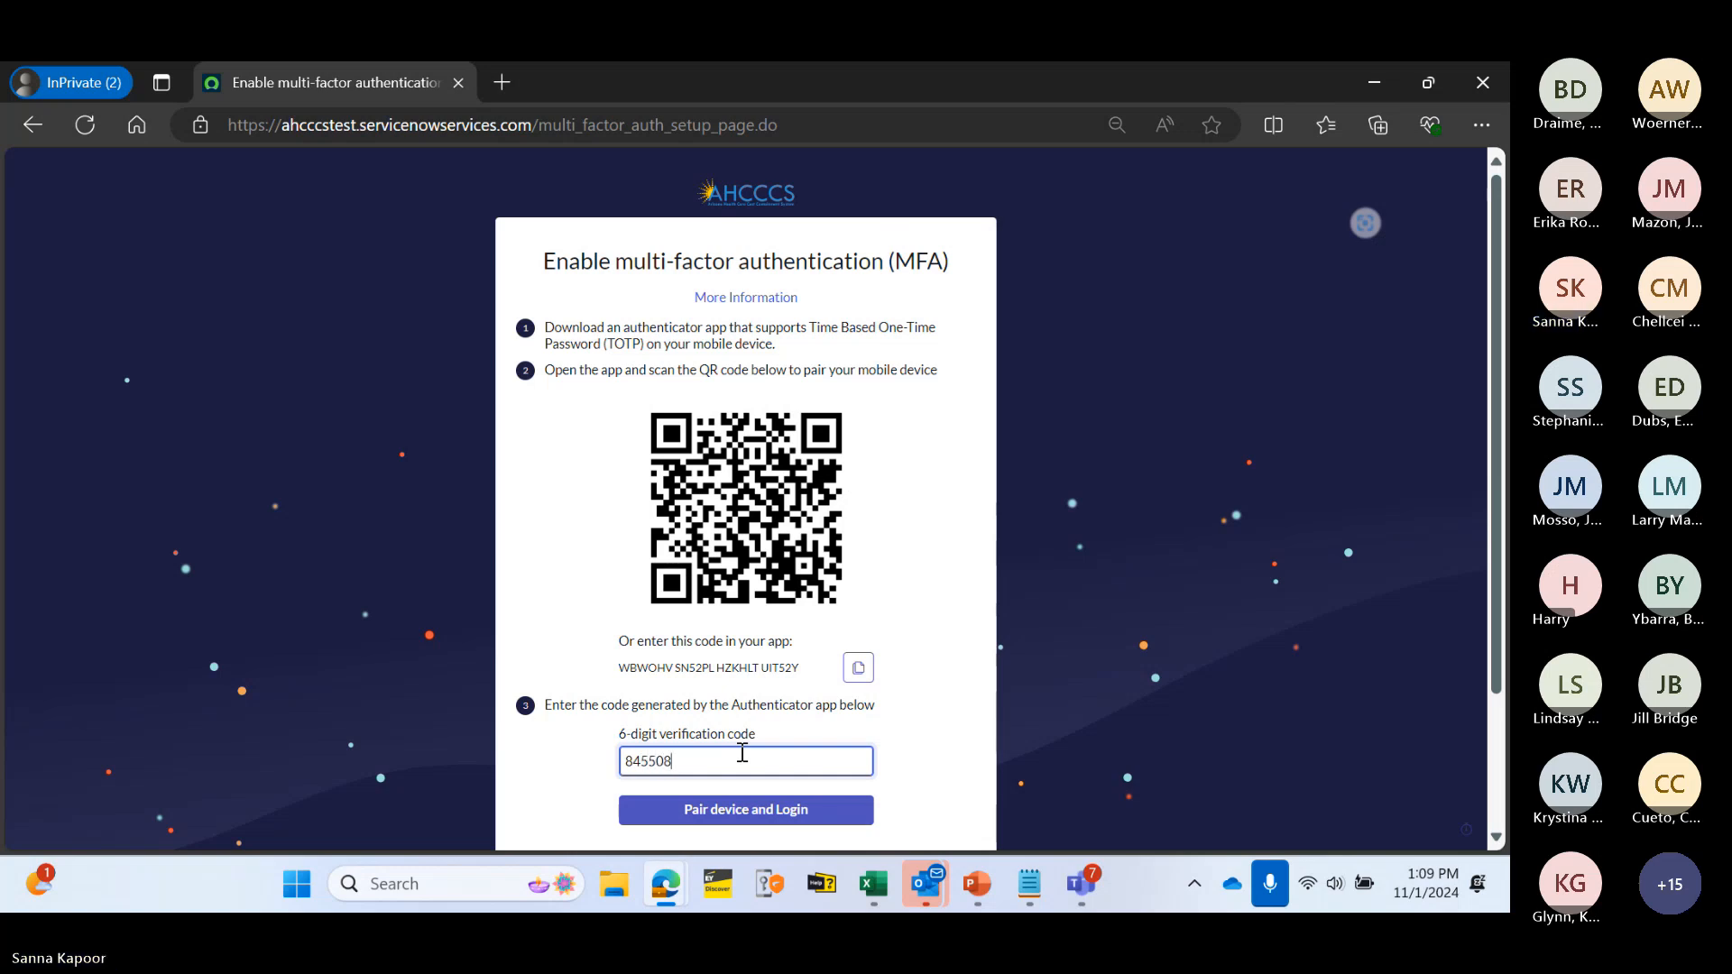
{"action": "left_click", "coordinate": [731, 810]}
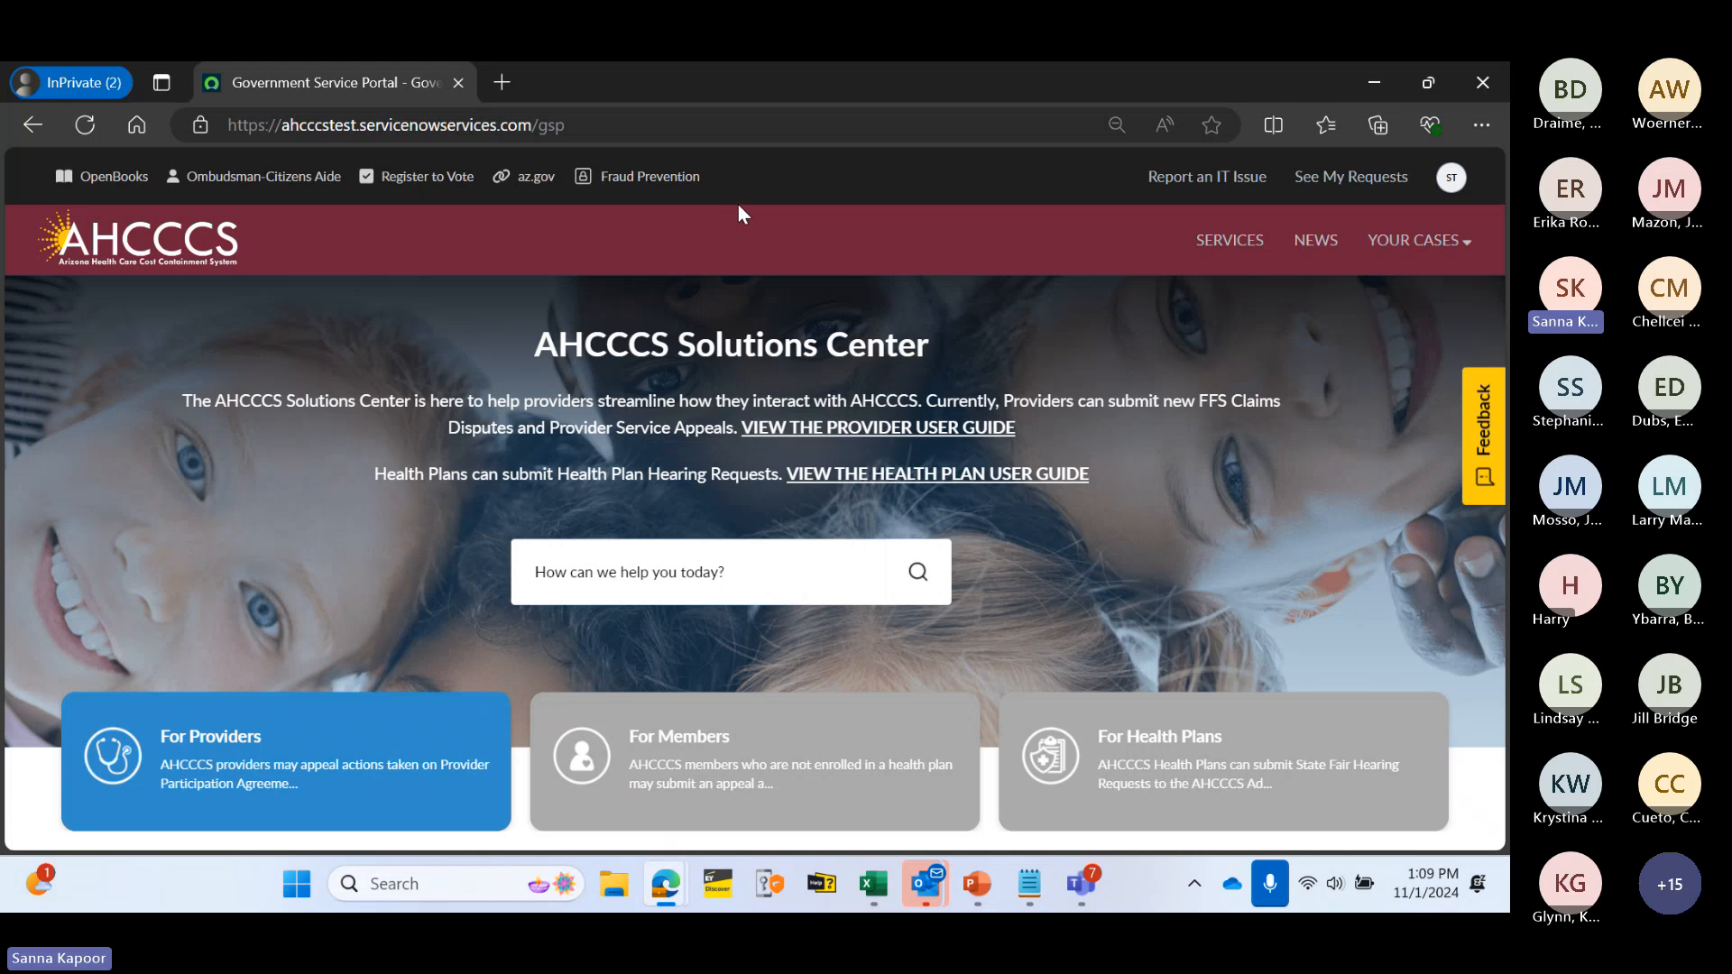
- Open the user's Profile page from the avatar menu and scroll through it
{"action": "left_click", "coordinate": [1451, 180]}
{"action": "left_click", "coordinate": [1379, 211]}
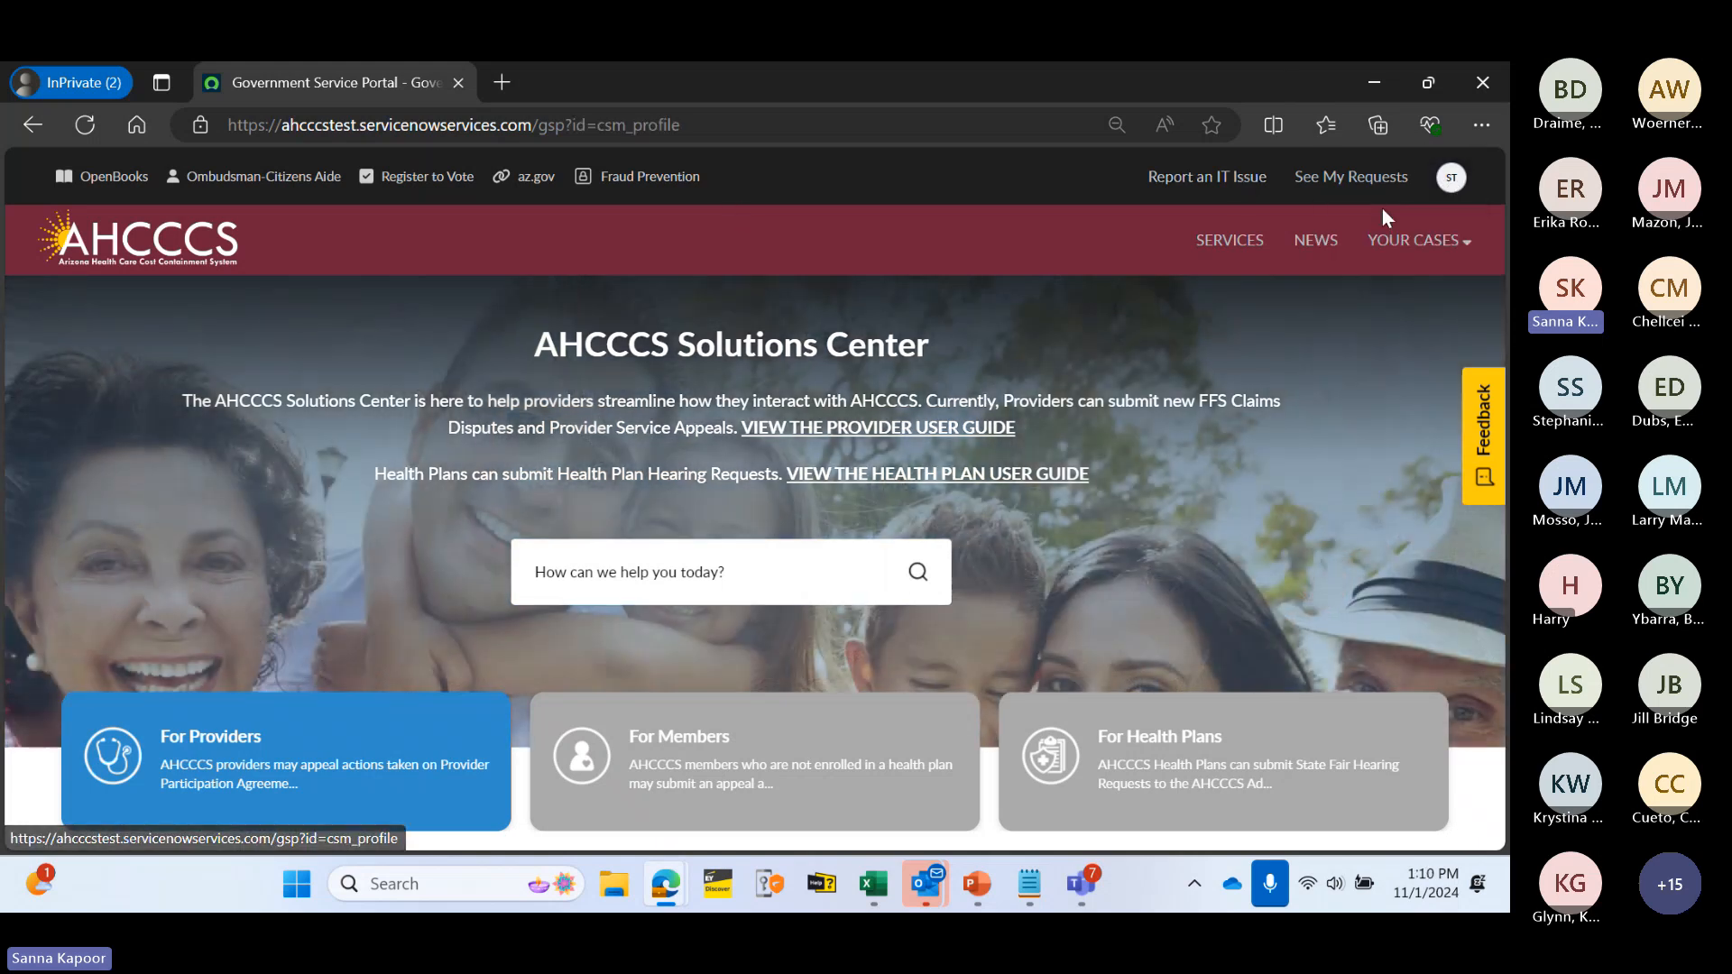
{"action": "scroll", "coordinate": [919, 631], "scroll_direction": "down", "scroll_amount": 5}
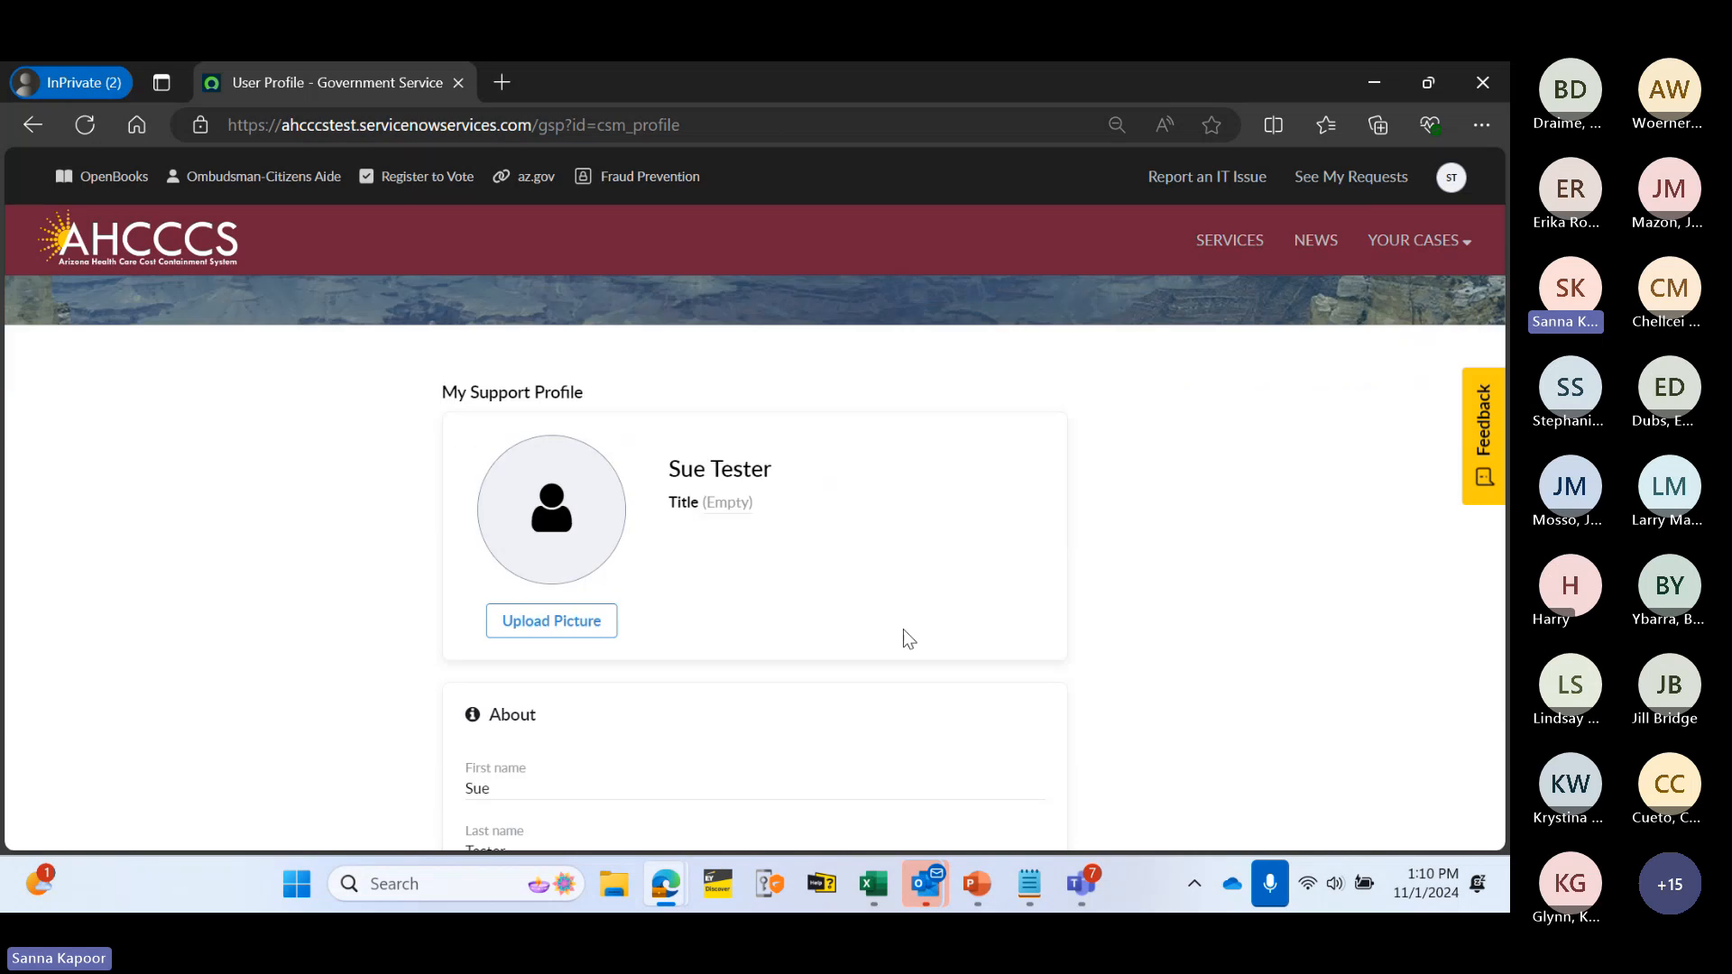
{"action": "scroll", "coordinate": [1209, 375], "scroll_direction": "down", "scroll_amount": 3}
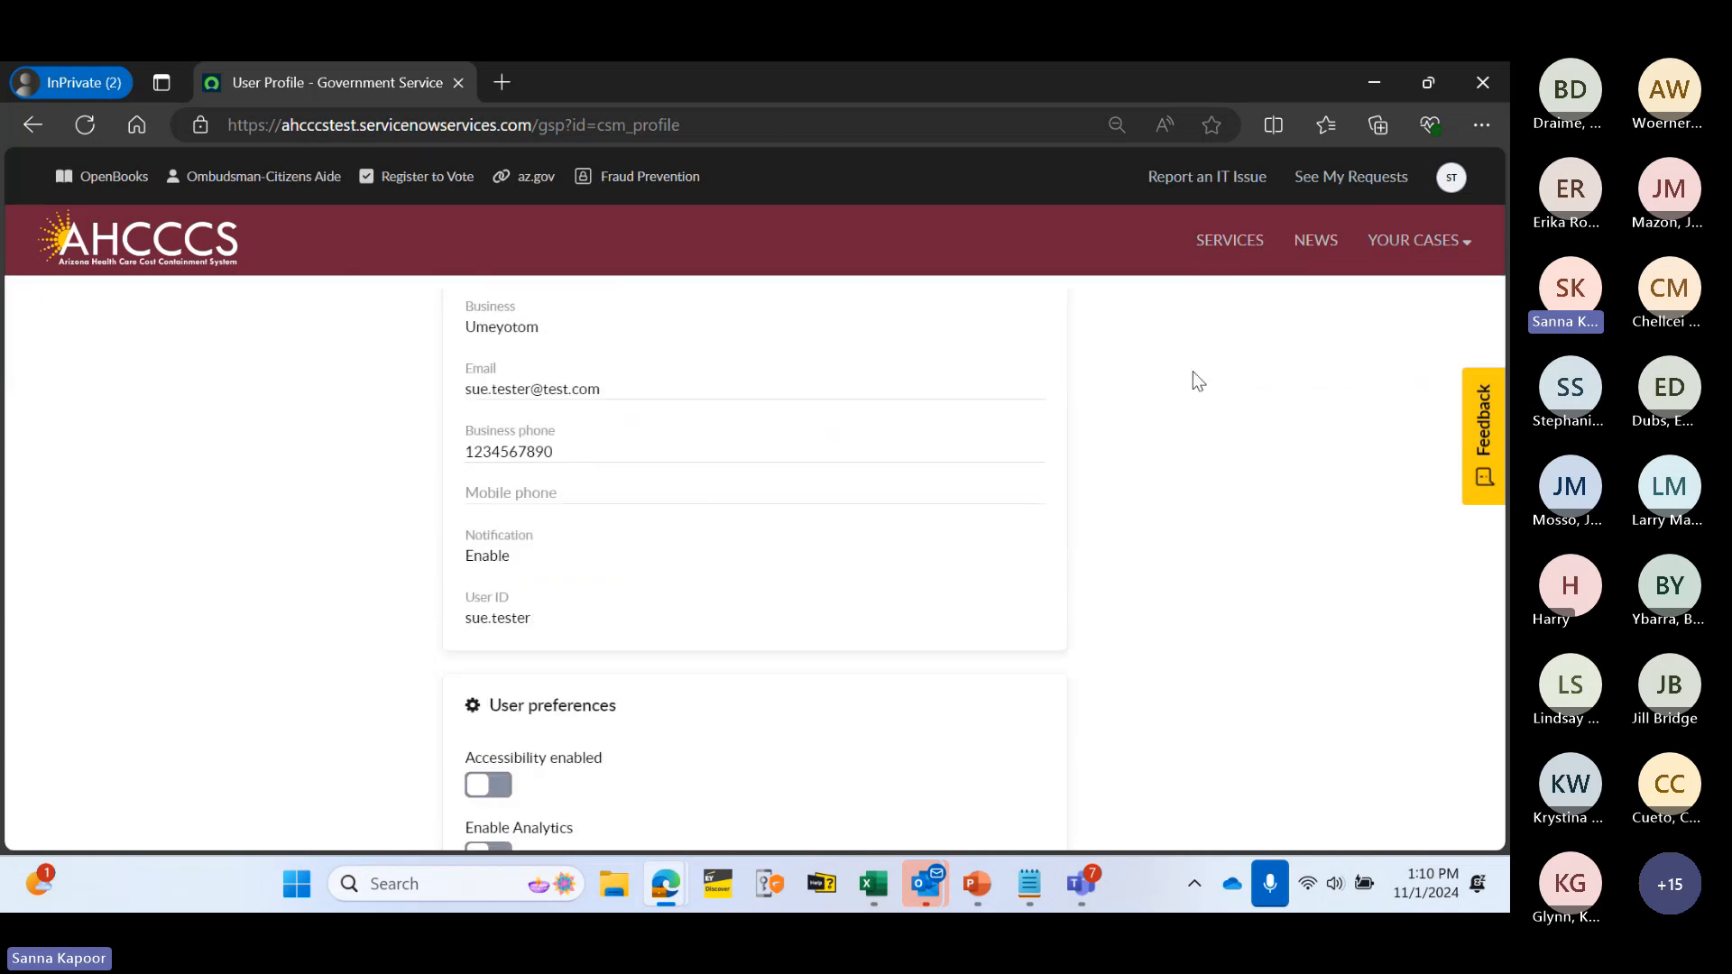
{"action": "scroll", "coordinate": [1181, 383], "scroll_direction": "up", "scroll_amount": 3}
- Go to the SERVICES catalogue and scroll through its listings
{"action": "left_click", "coordinate": [1213, 253]}
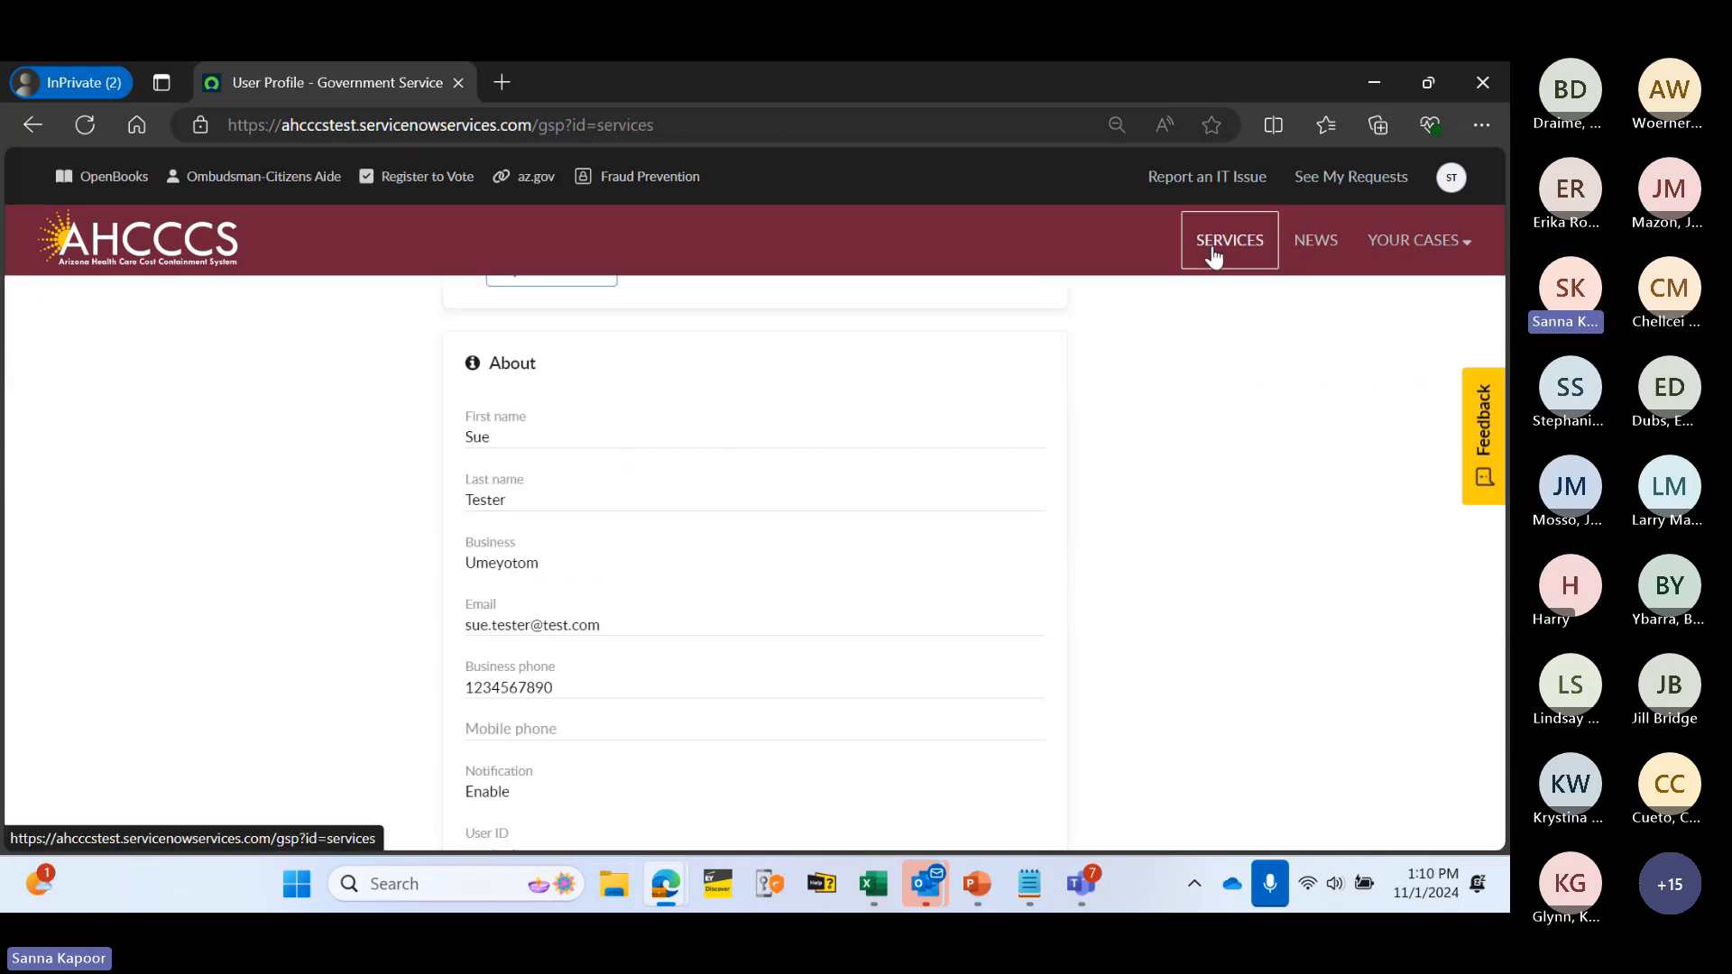
{"action": "scroll", "coordinate": [873, 424], "scroll_direction": "down", "scroll_amount": 3}
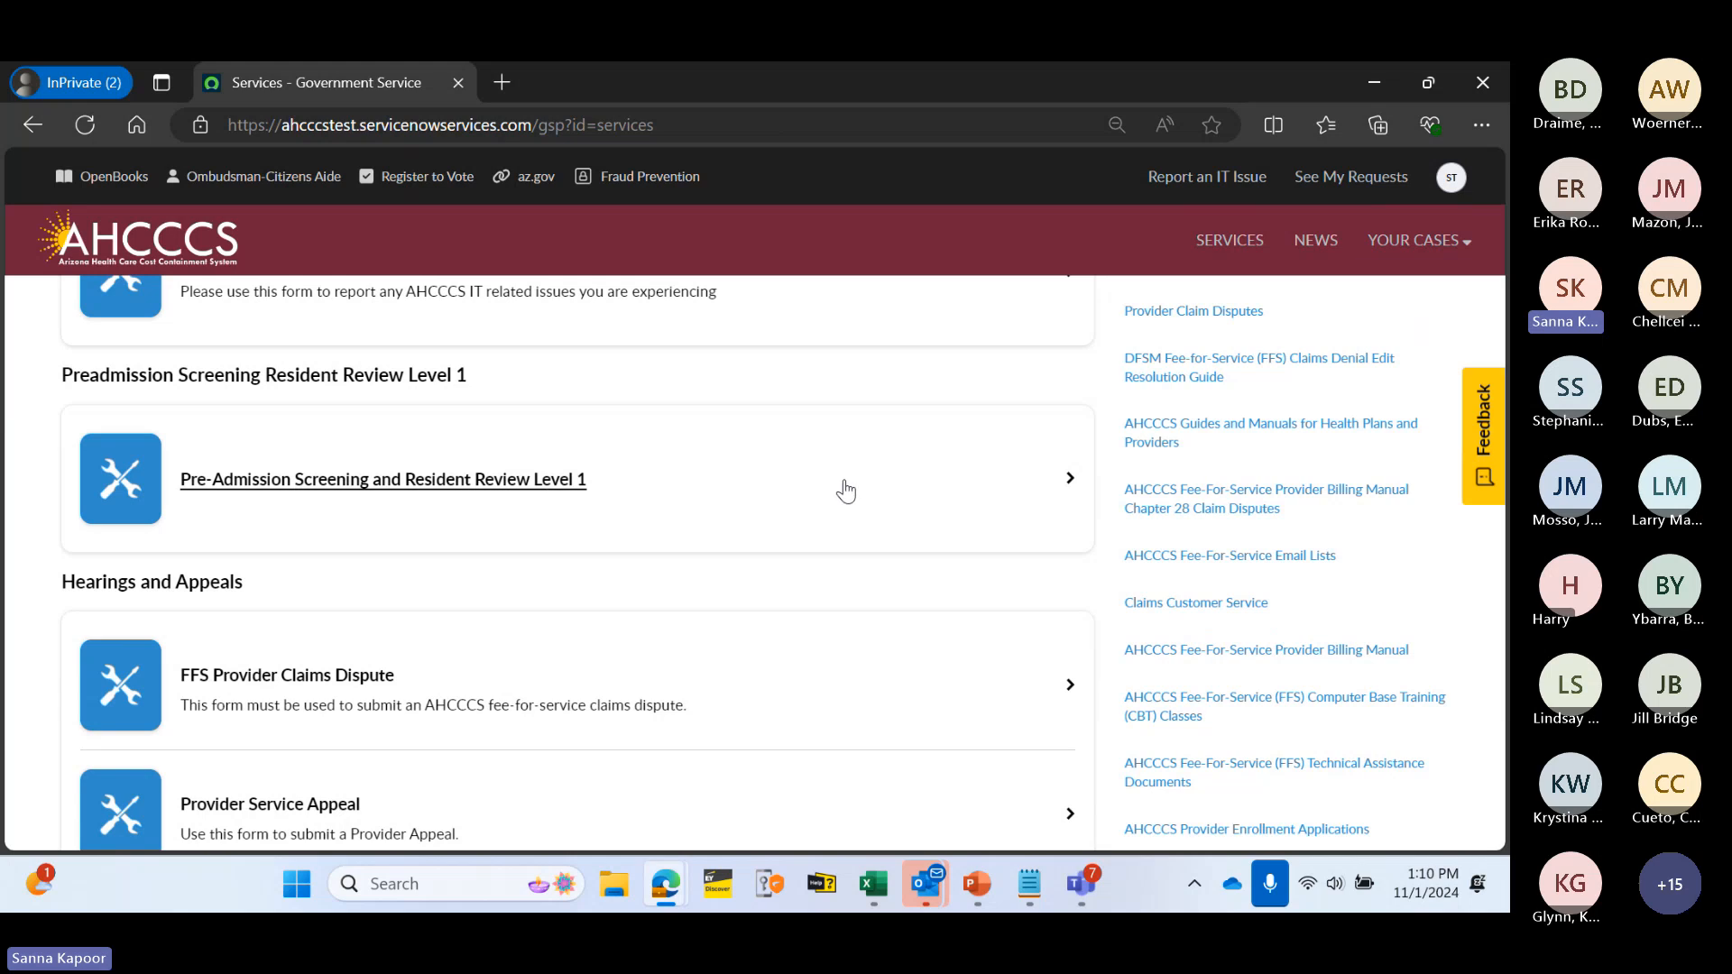
{"action": "scroll", "coordinate": [128, 532], "scroll_direction": "up", "scroll_amount": 1}
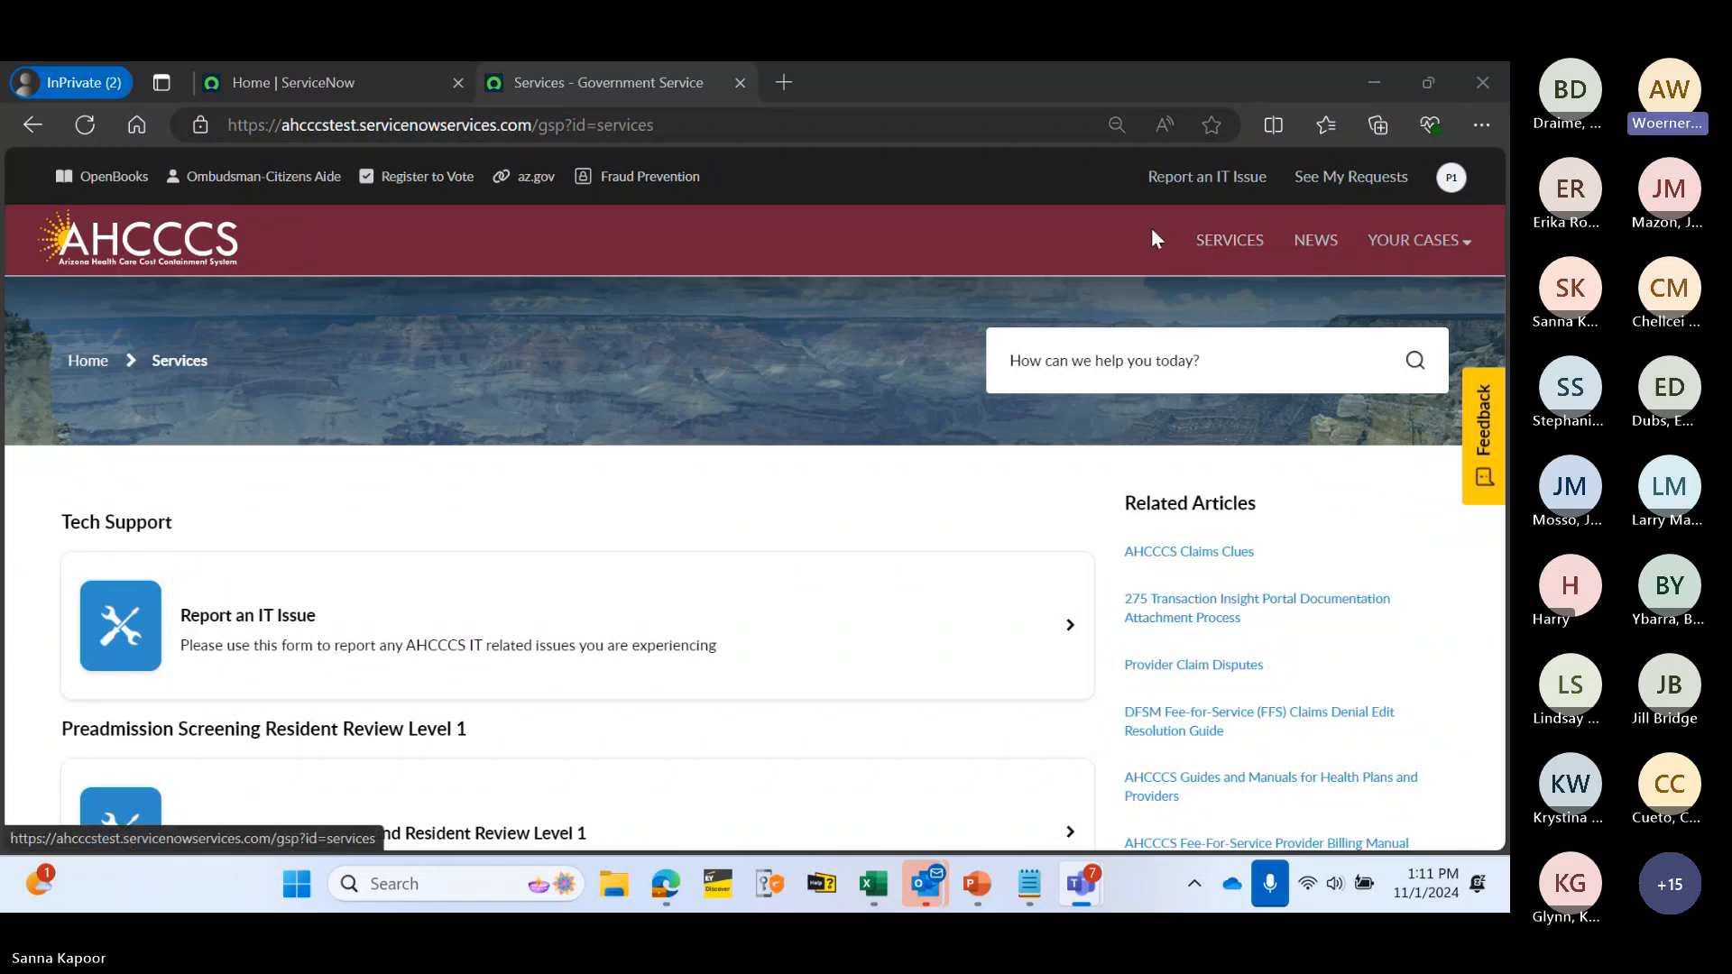
{"action": "left_click", "coordinate": [1451, 177]}
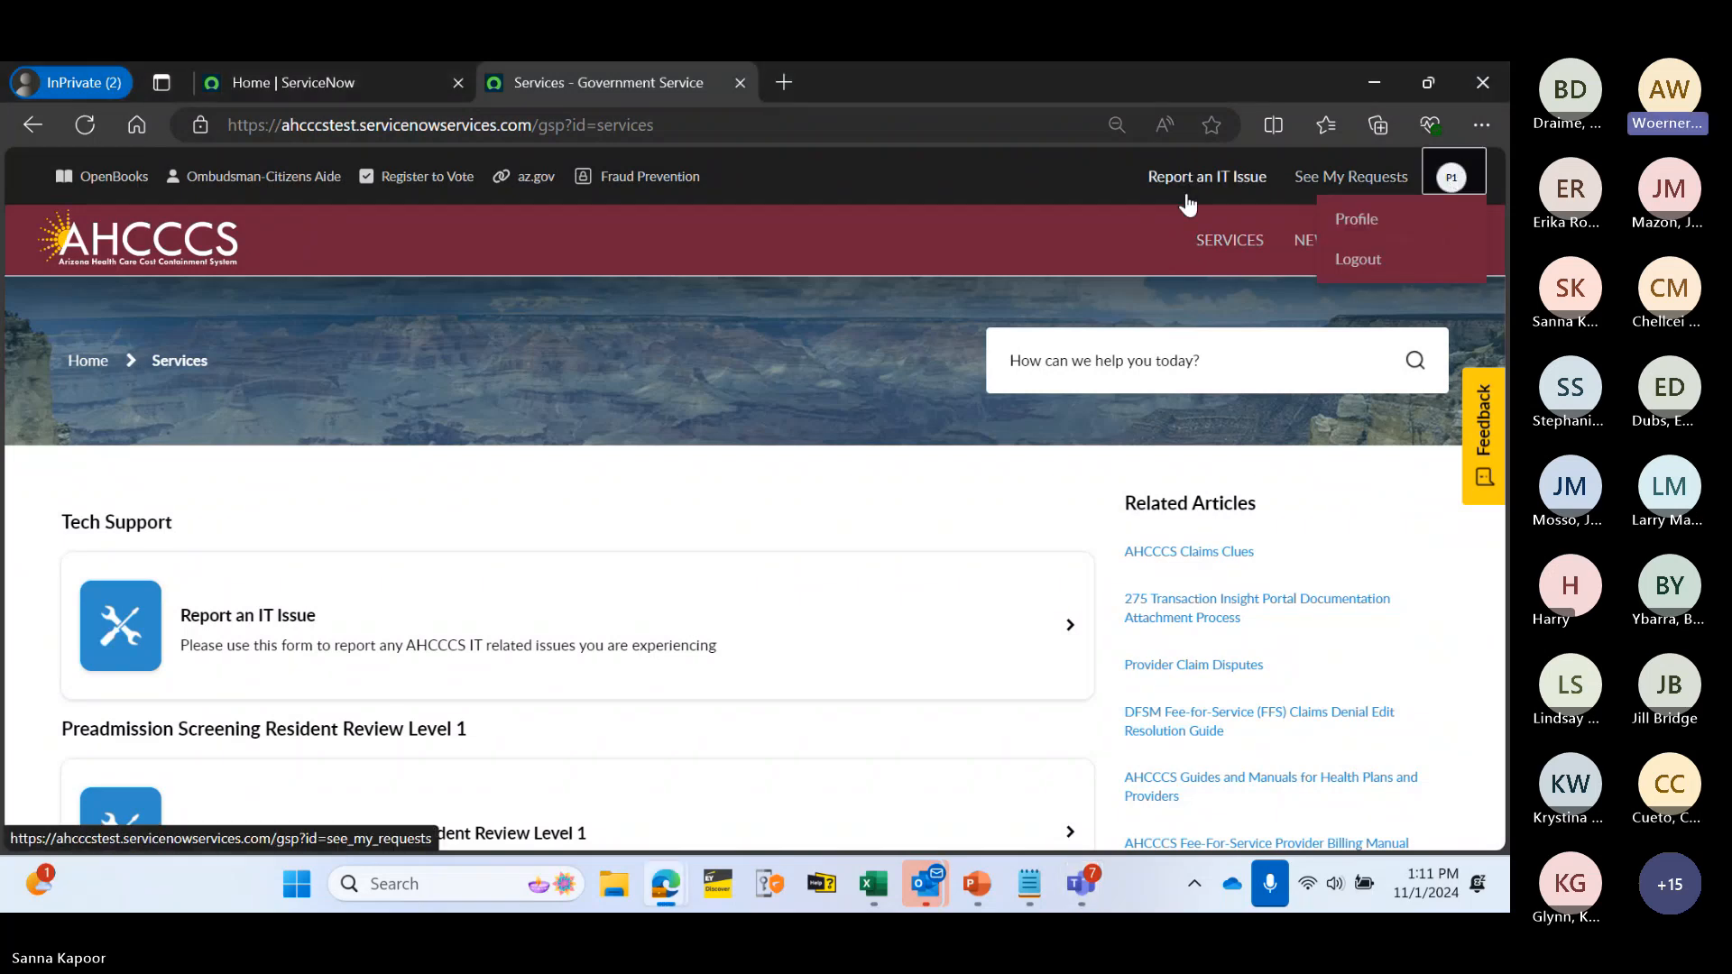
{"action": "left_click", "coordinate": [871, 321]}
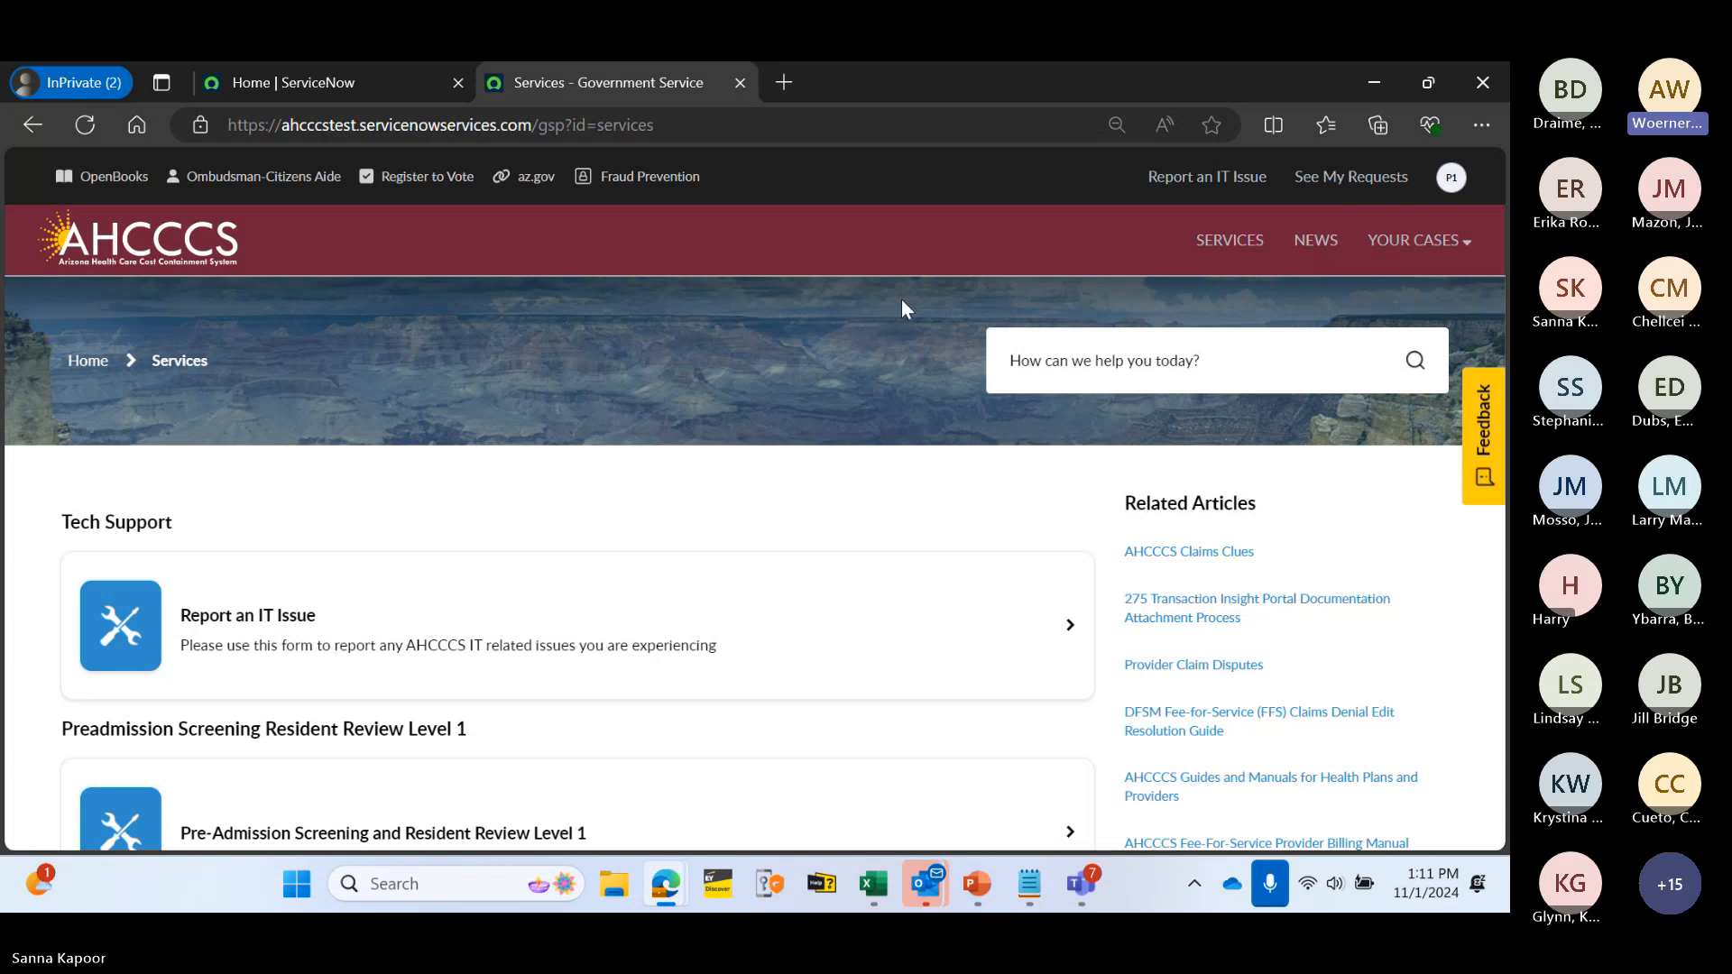
{"action": "key", "text": "ctrl+shift+m"}
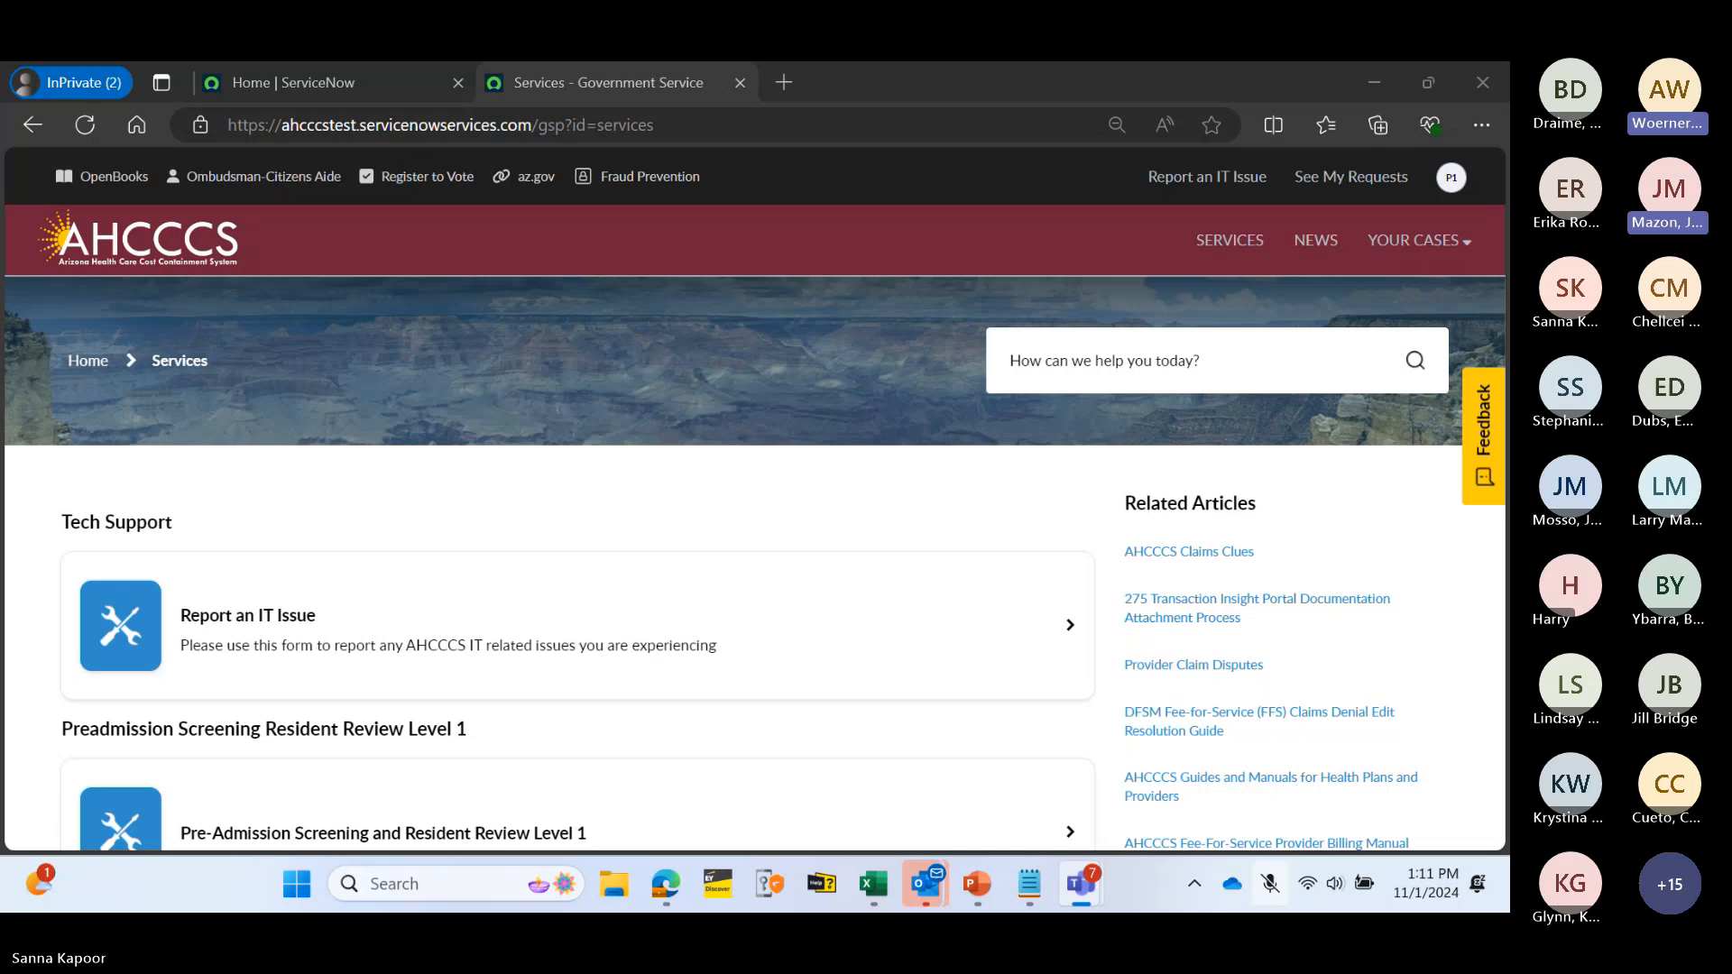
{"action": "key", "text": "ctrl+shift+m"}
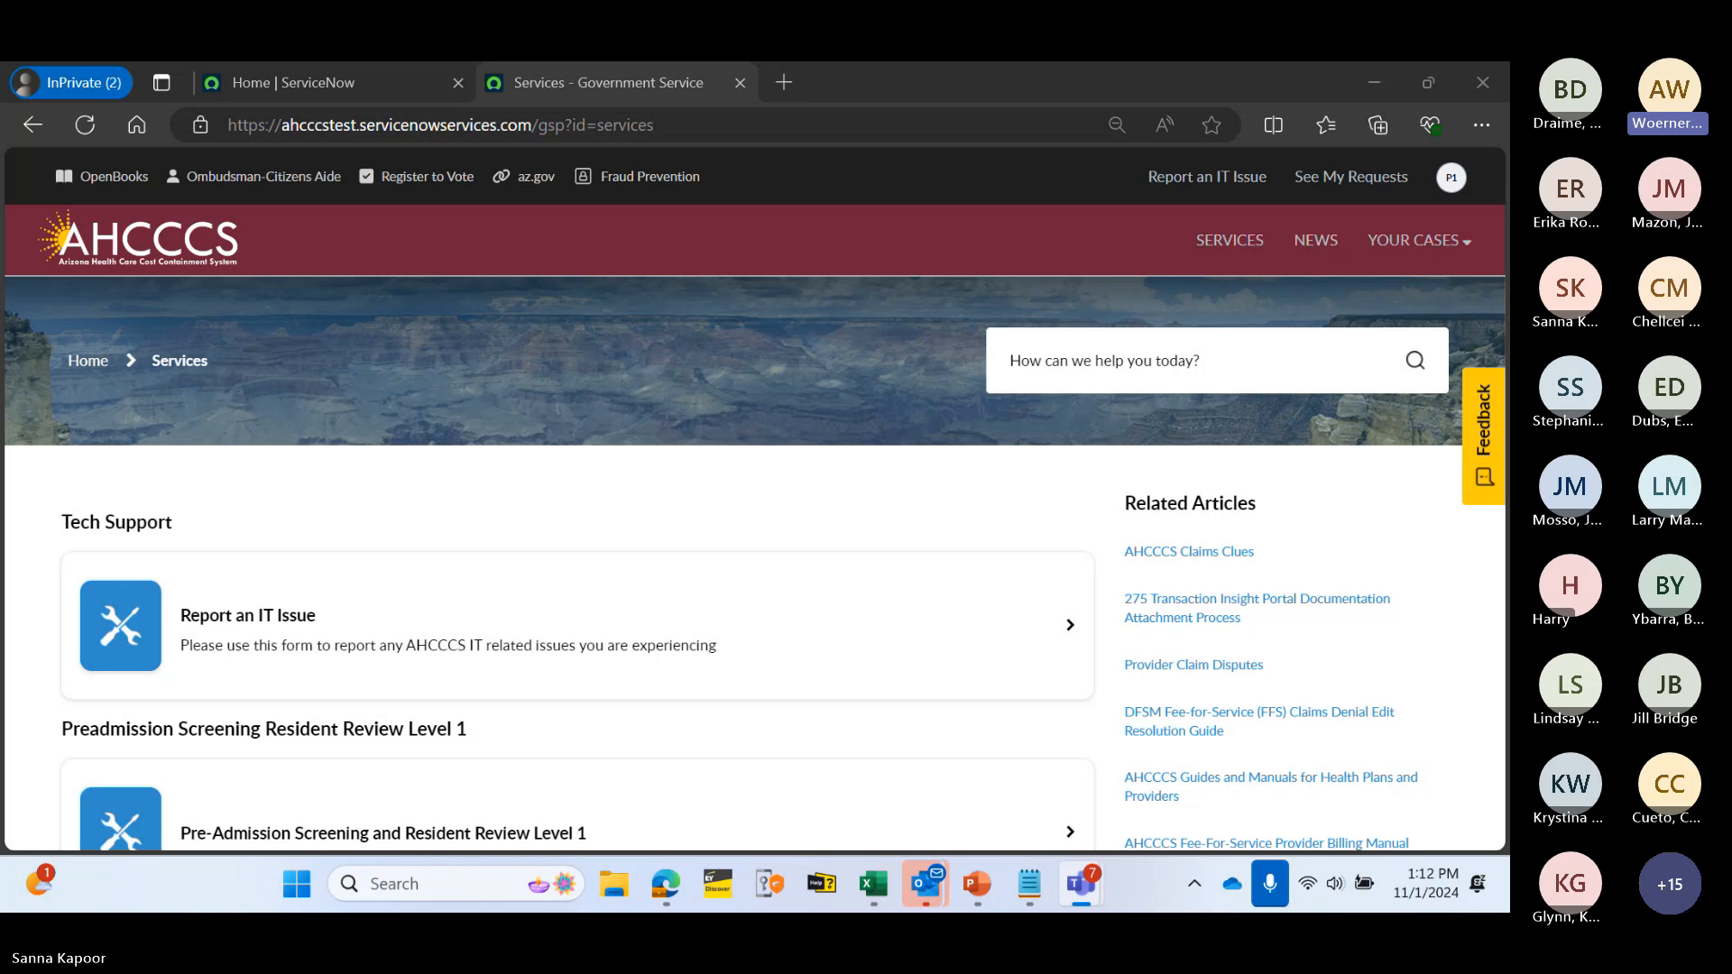
{"action": "left_click", "coordinate": [83, 132]}
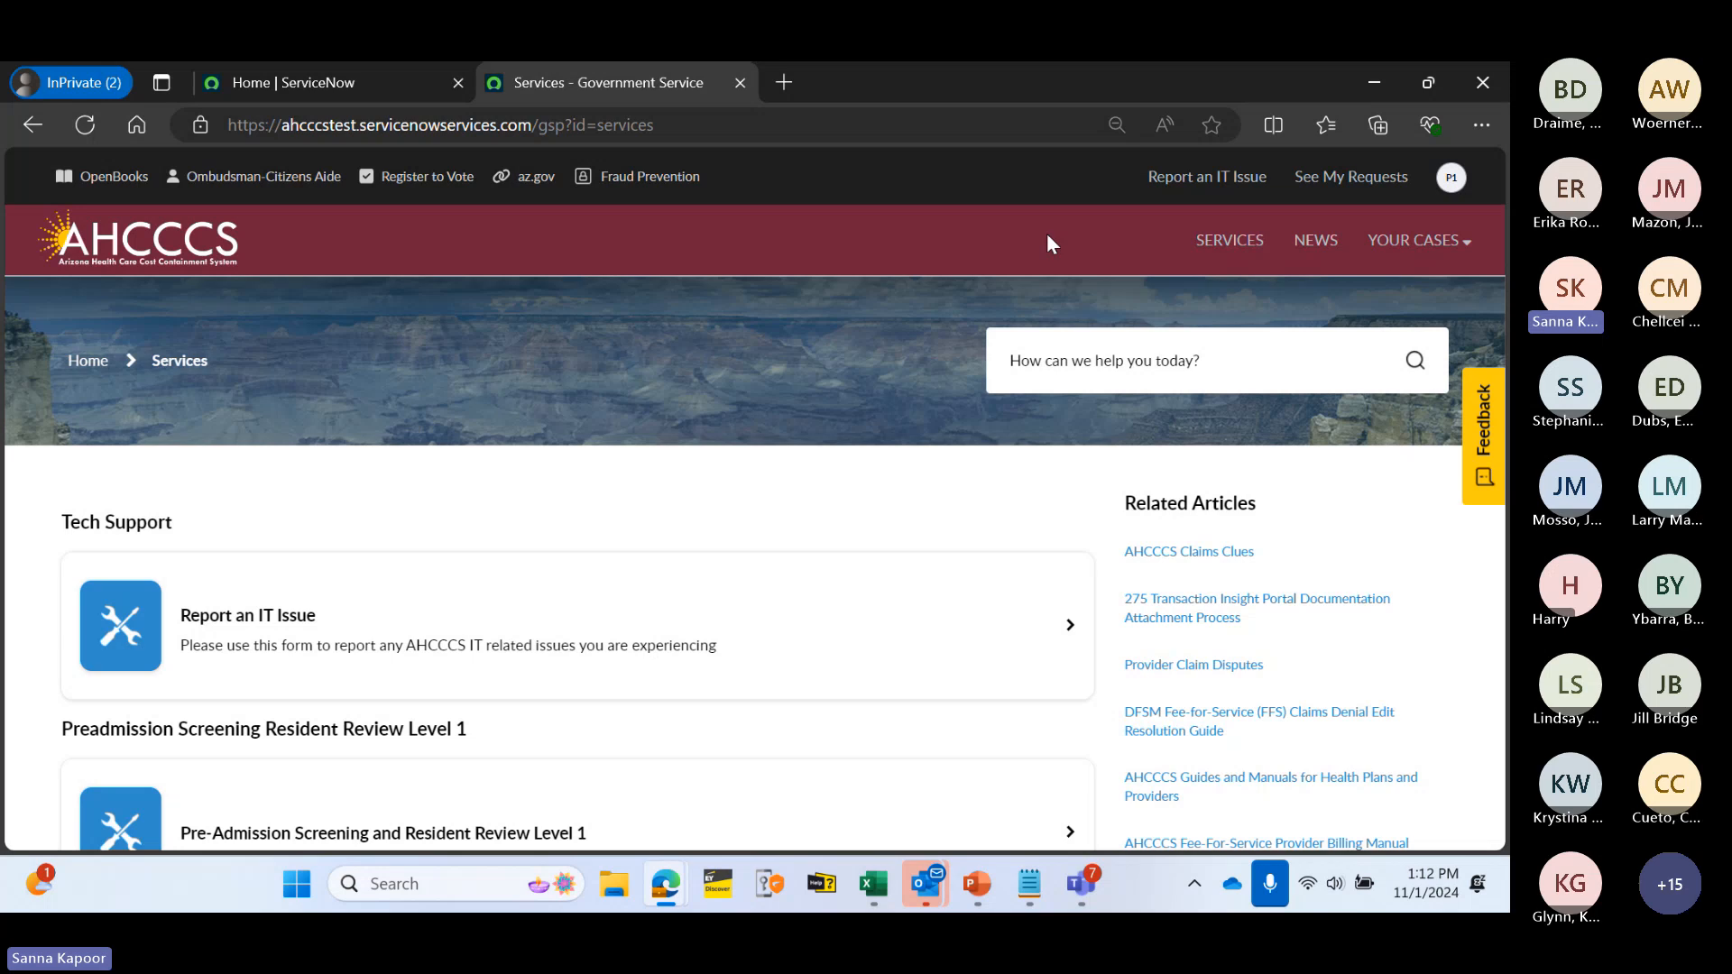
{"action": "left_click", "coordinate": [1231, 240]}
{"action": "scroll", "coordinate": [586, 451], "scroll_direction": "down", "scroll_amount": 4}
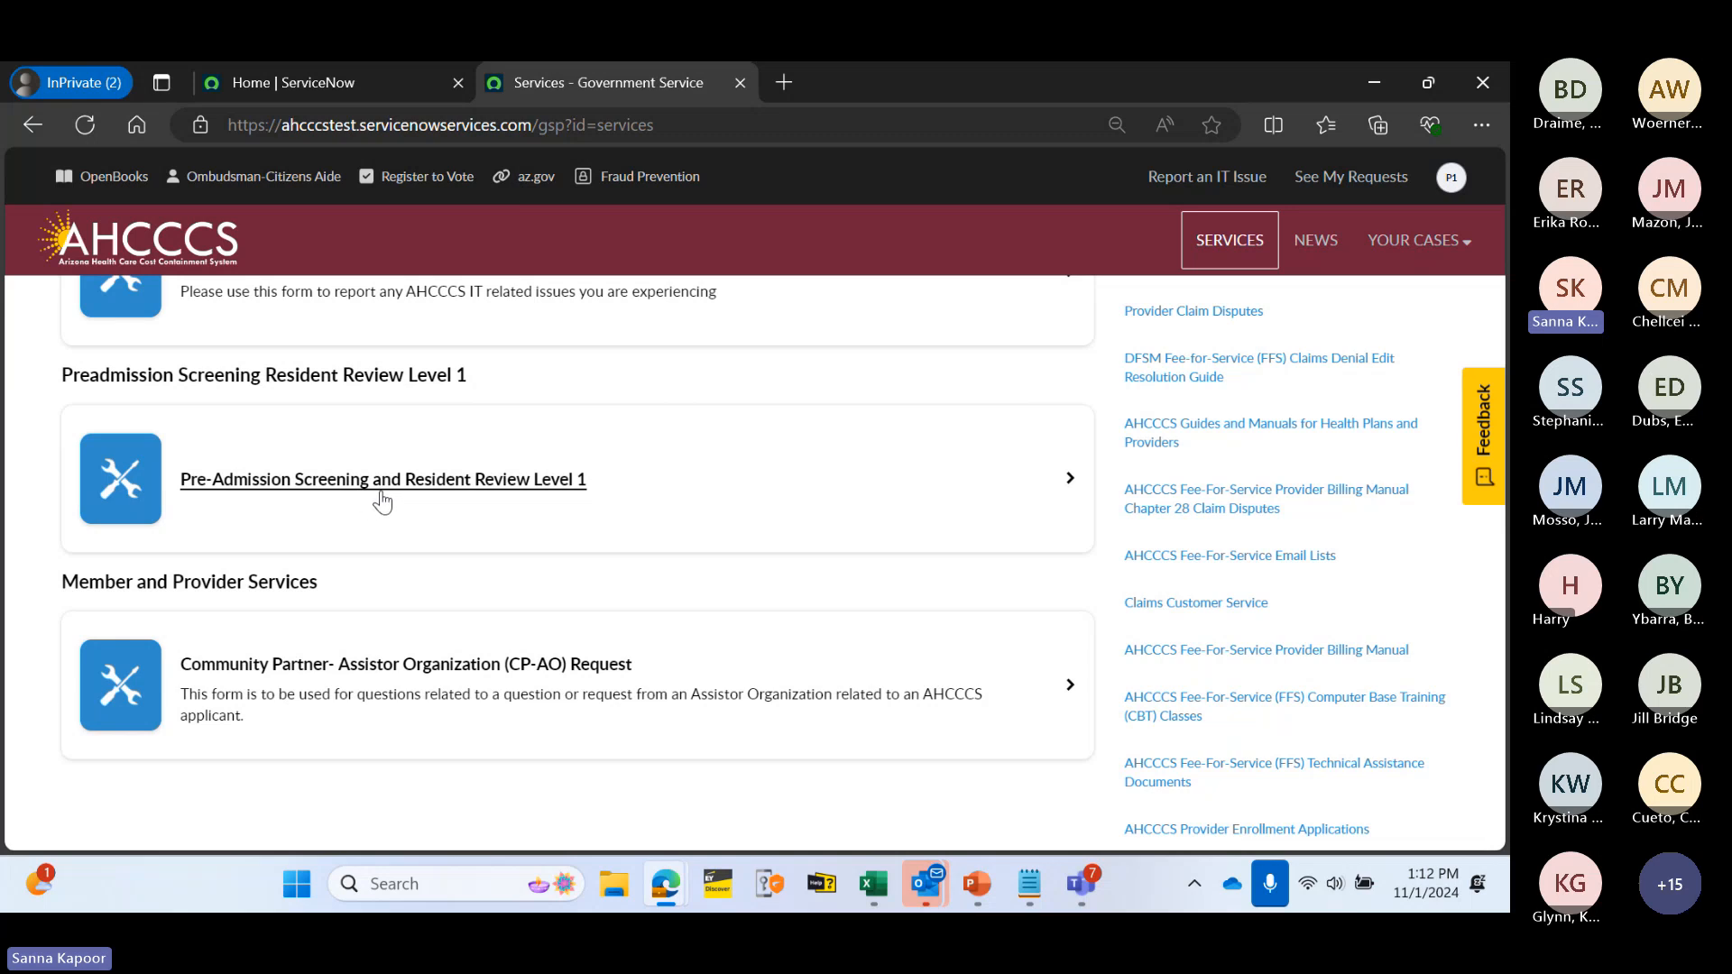
- Open the Pre-Admission Screening and Resident Review Level 1 form and scroll through it
{"action": "left_click", "coordinate": [382, 498]}
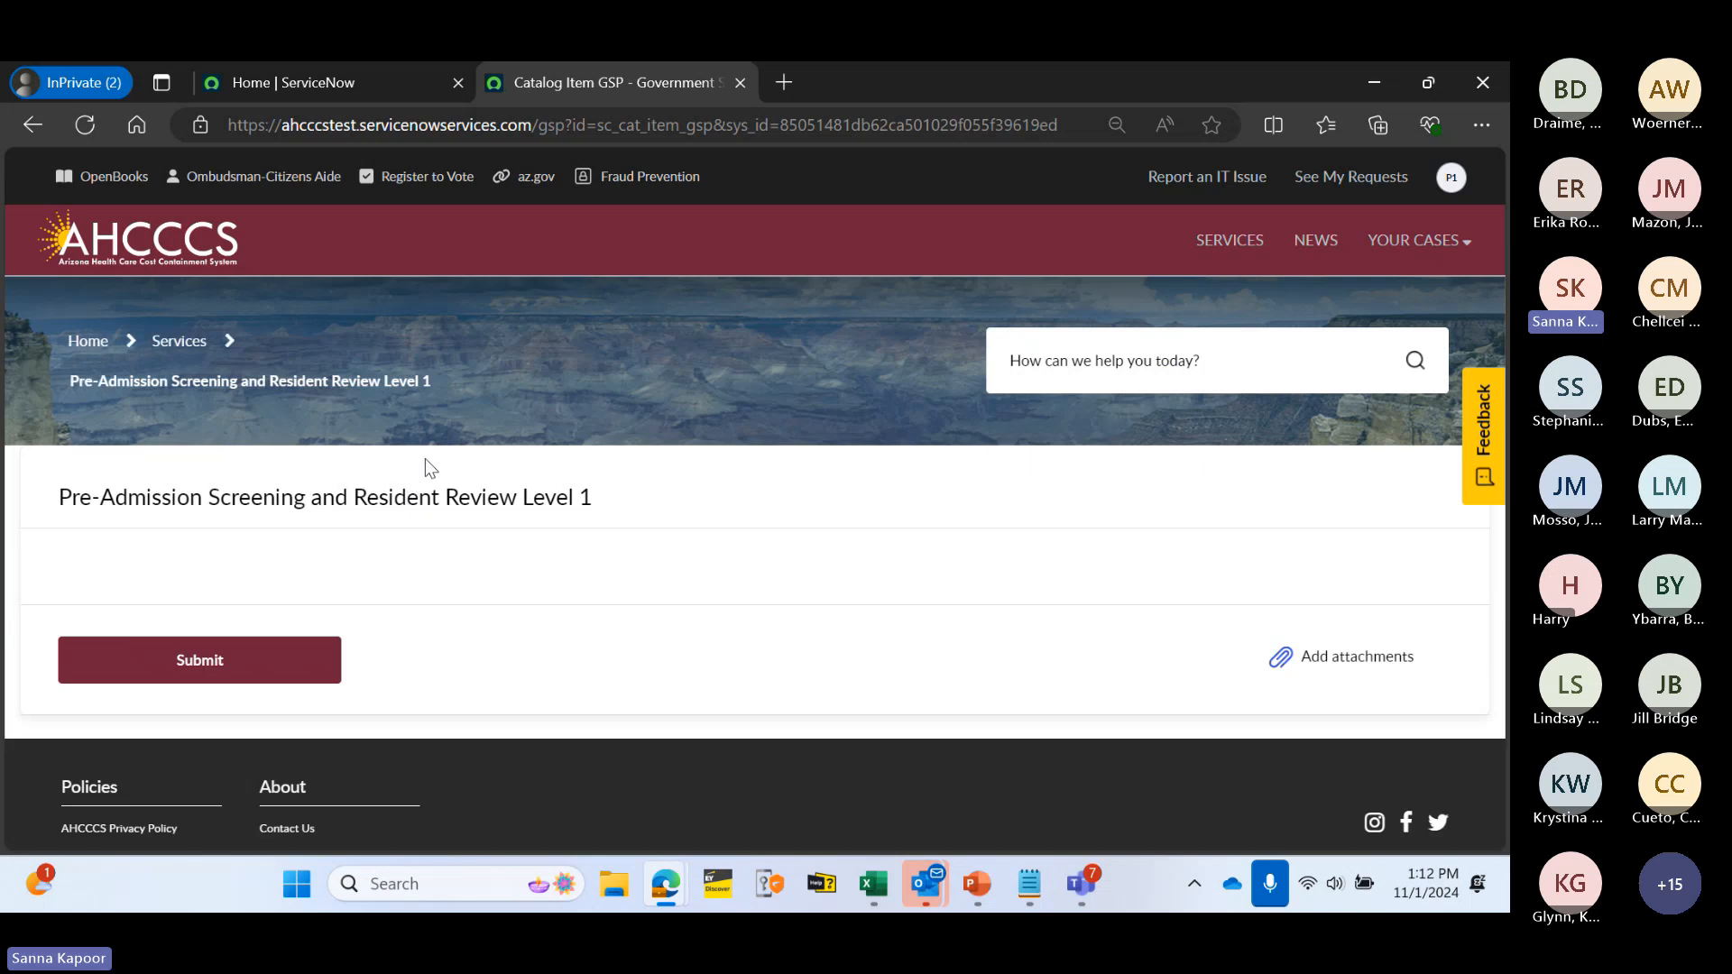
{"action": "scroll", "coordinate": [781, 396], "scroll_direction": "down", "scroll_amount": 2}
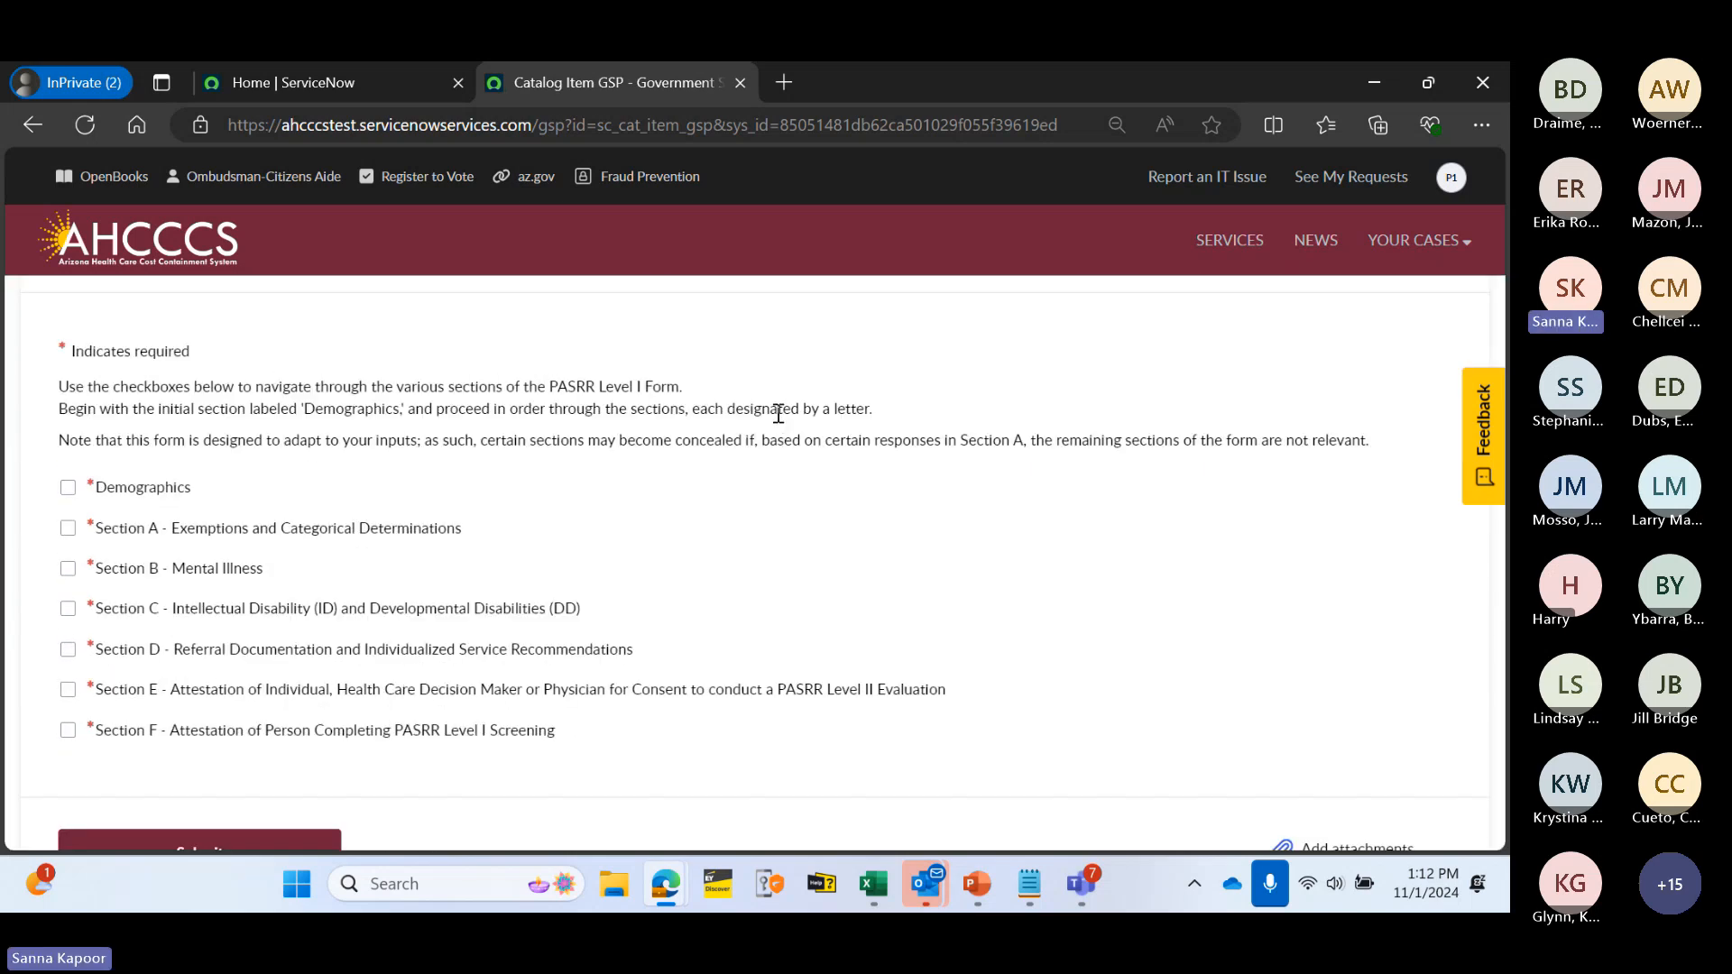
{"action": "scroll", "coordinate": [722, 435], "scroll_direction": "up", "scroll_amount": 1}
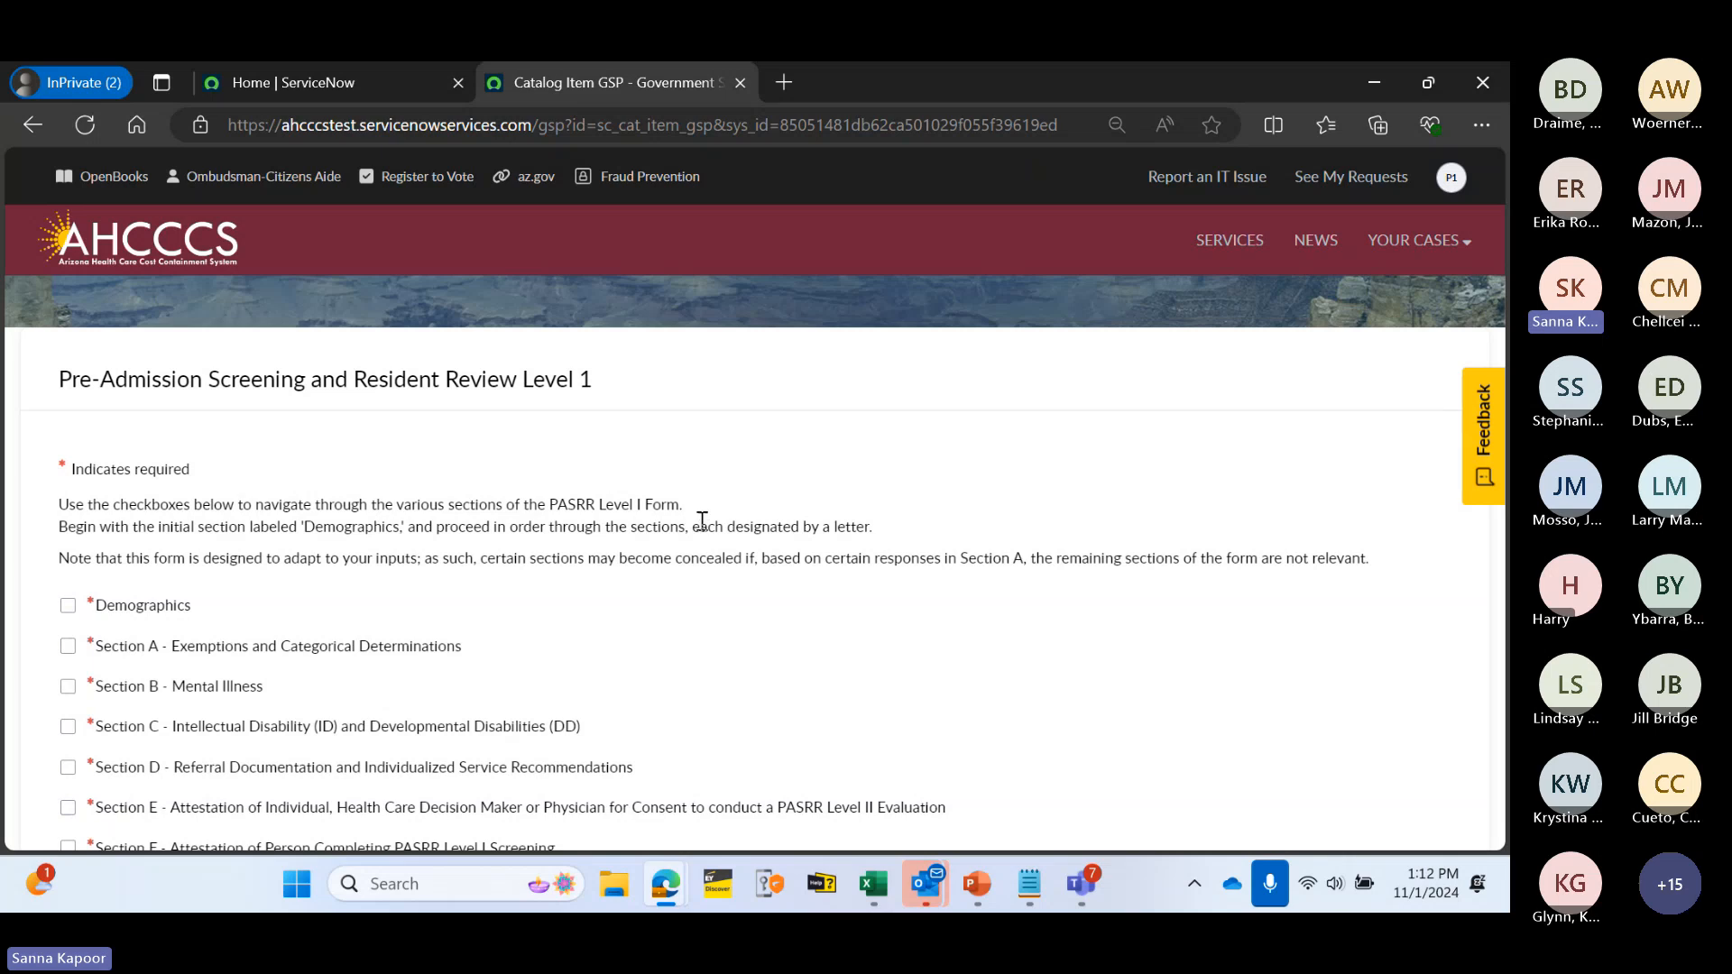
{"action": "scroll", "coordinate": [694, 541], "scroll_direction": "down", "scroll_amount": 1}
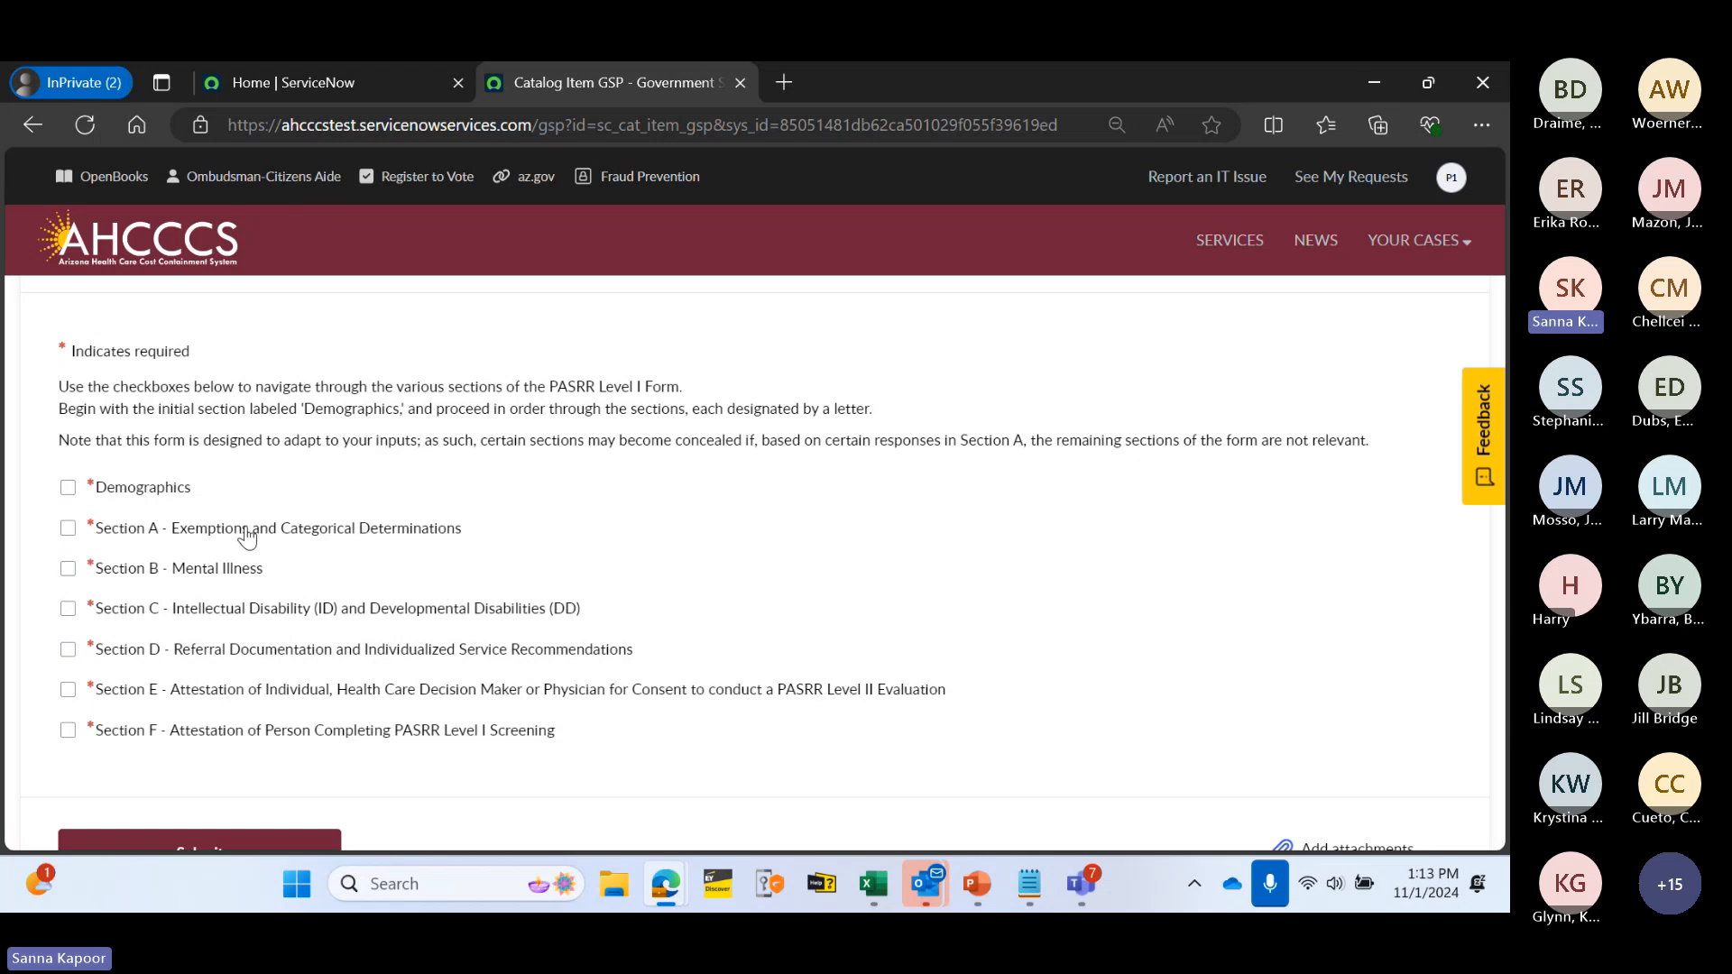
- Briefly expand and collapse Sections A and B, then expand the Demographics section
{"action": "left_click", "coordinate": [137, 534]}
{"action": "scroll", "coordinate": [405, 568], "scroll_direction": "down", "scroll_amount": 5}
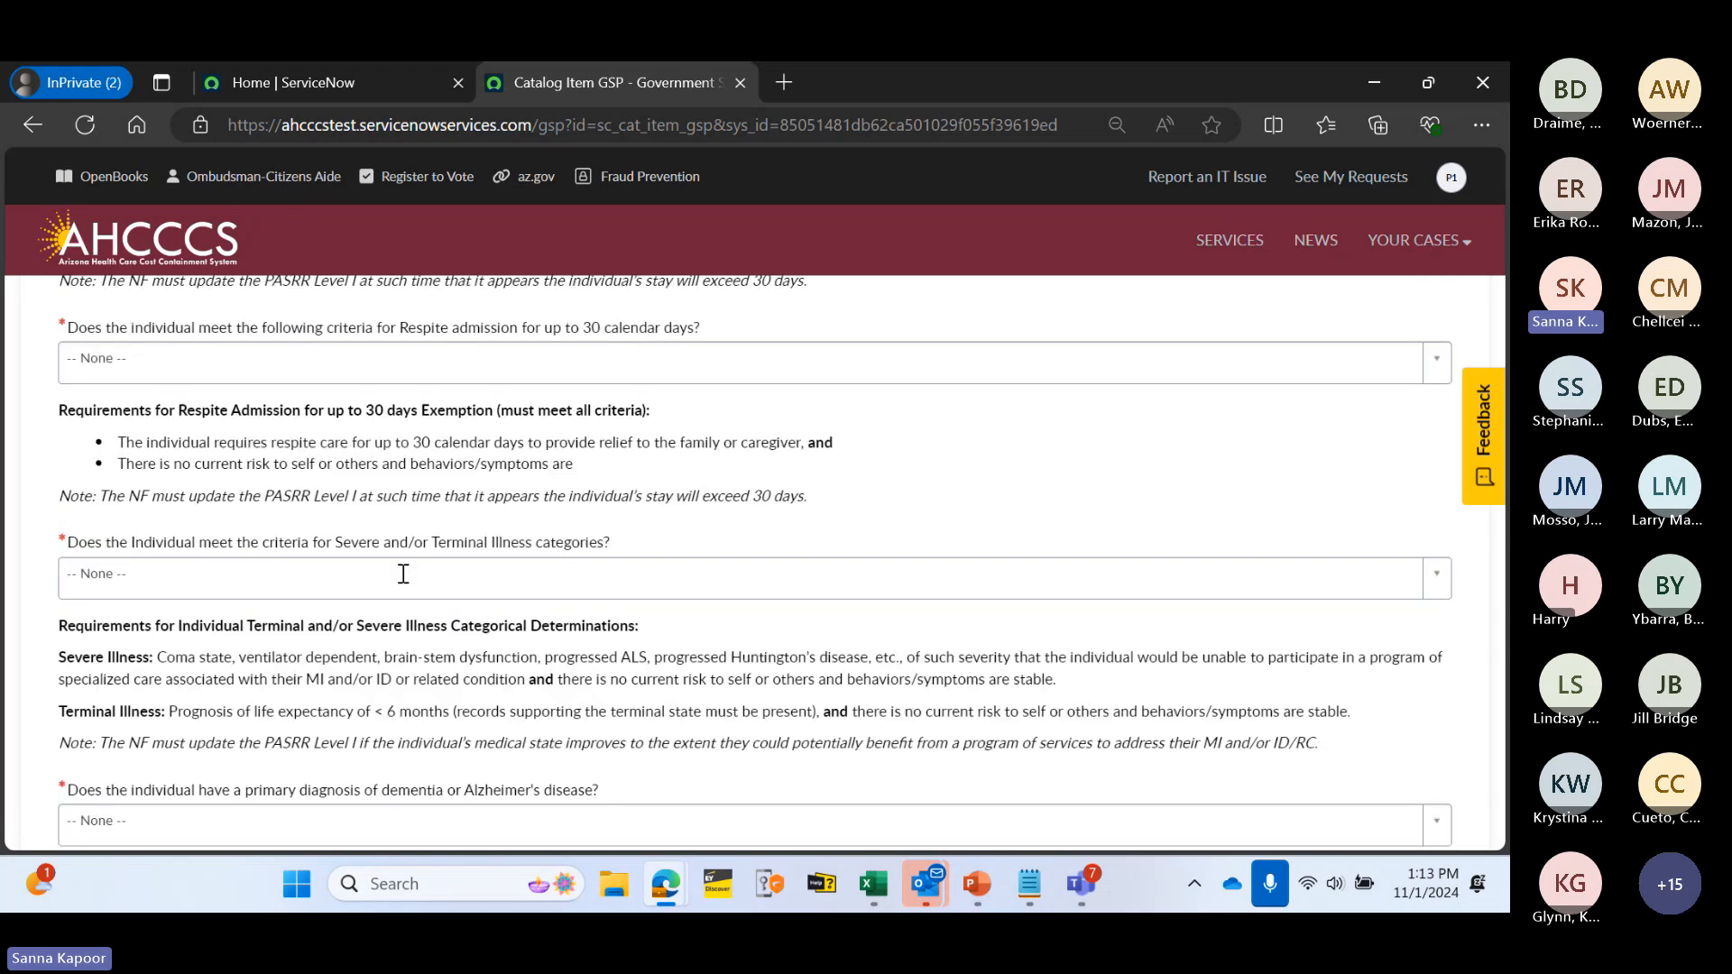
{"action": "scroll", "coordinate": [403, 574], "scroll_direction": "up", "scroll_amount": 3}
{"action": "scroll", "coordinate": [403, 574], "scroll_direction": "up", "scroll_amount": 2}
{"action": "left_click", "coordinate": [217, 410]}
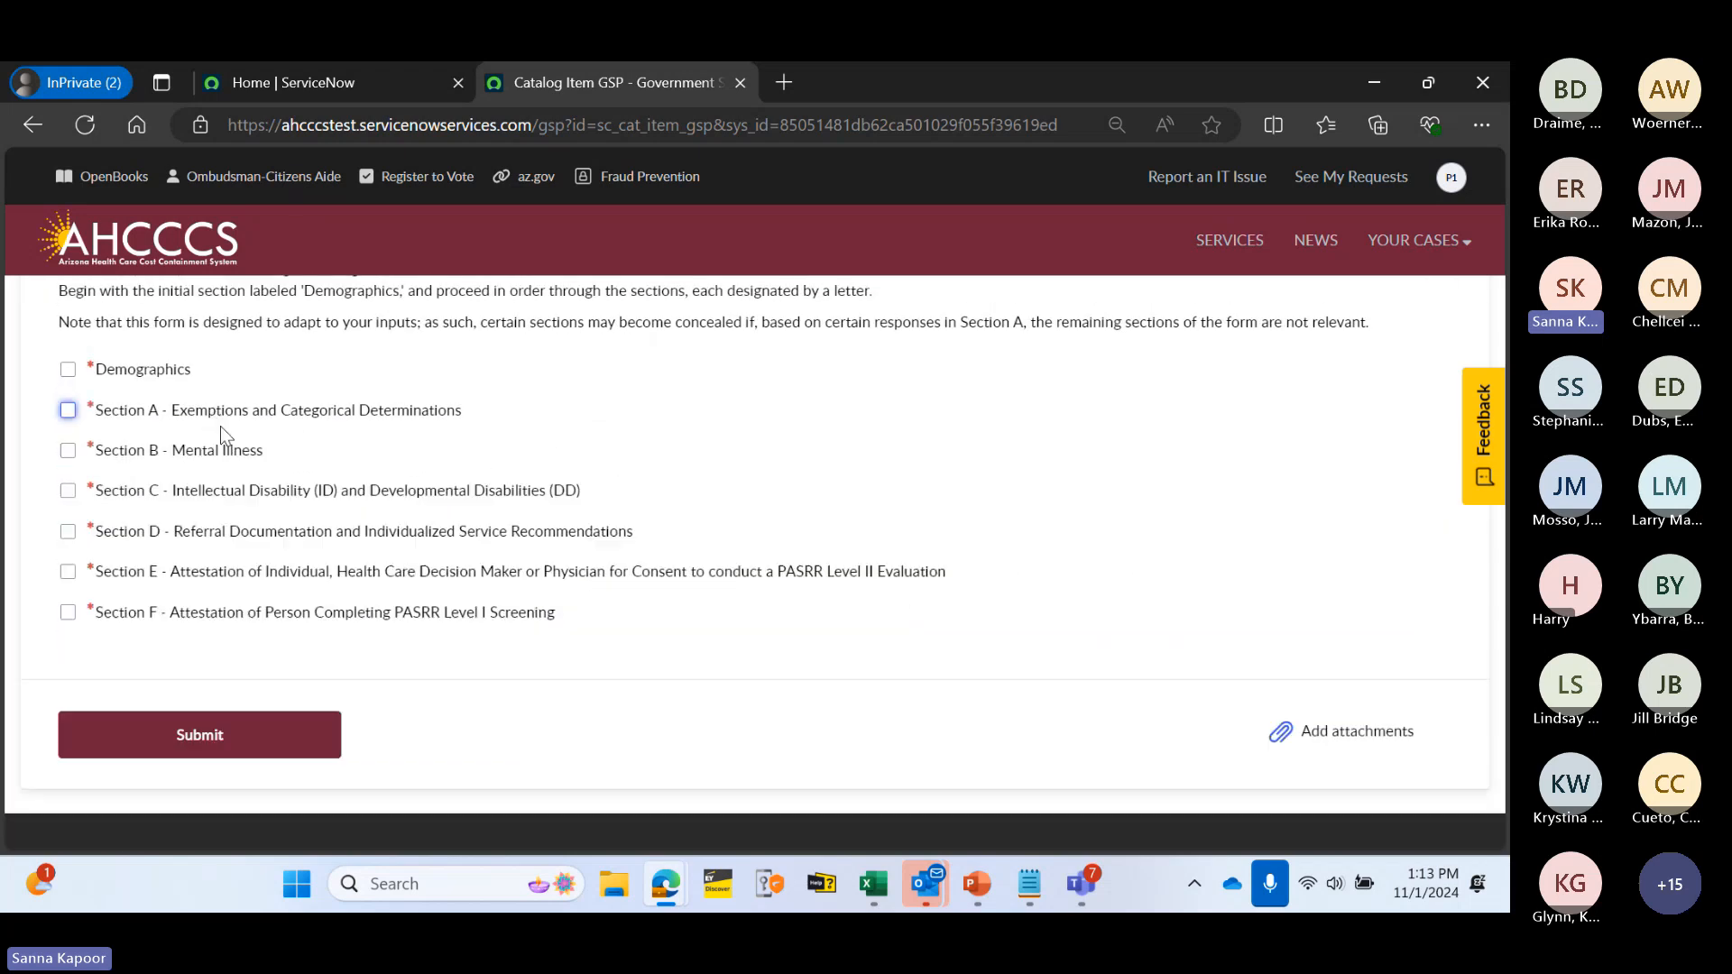
{"action": "left_click", "coordinate": [192, 455]}
{"action": "left_click", "coordinate": [192, 456]}
{"action": "left_click", "coordinate": [142, 370]}
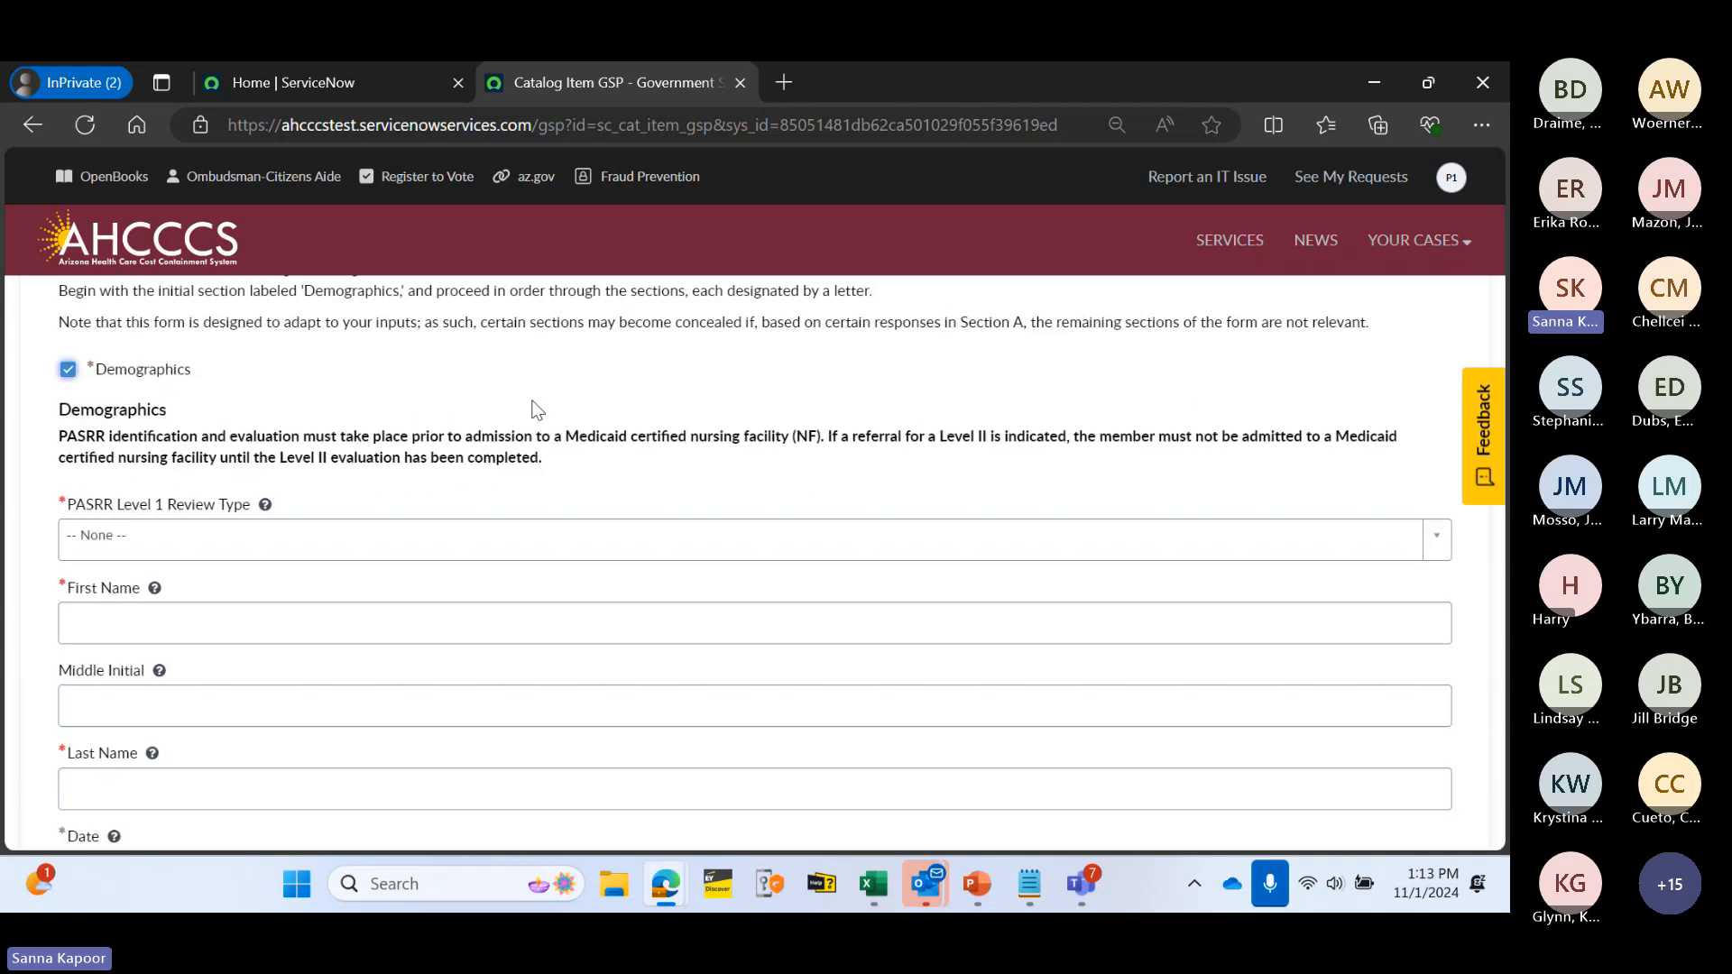
- Set PASRR Level 1 Review Type to Pre-Admission and enter the person's first and last name
{"action": "scroll", "coordinate": [567, 410], "scroll_direction": "down", "scroll_amount": 1}
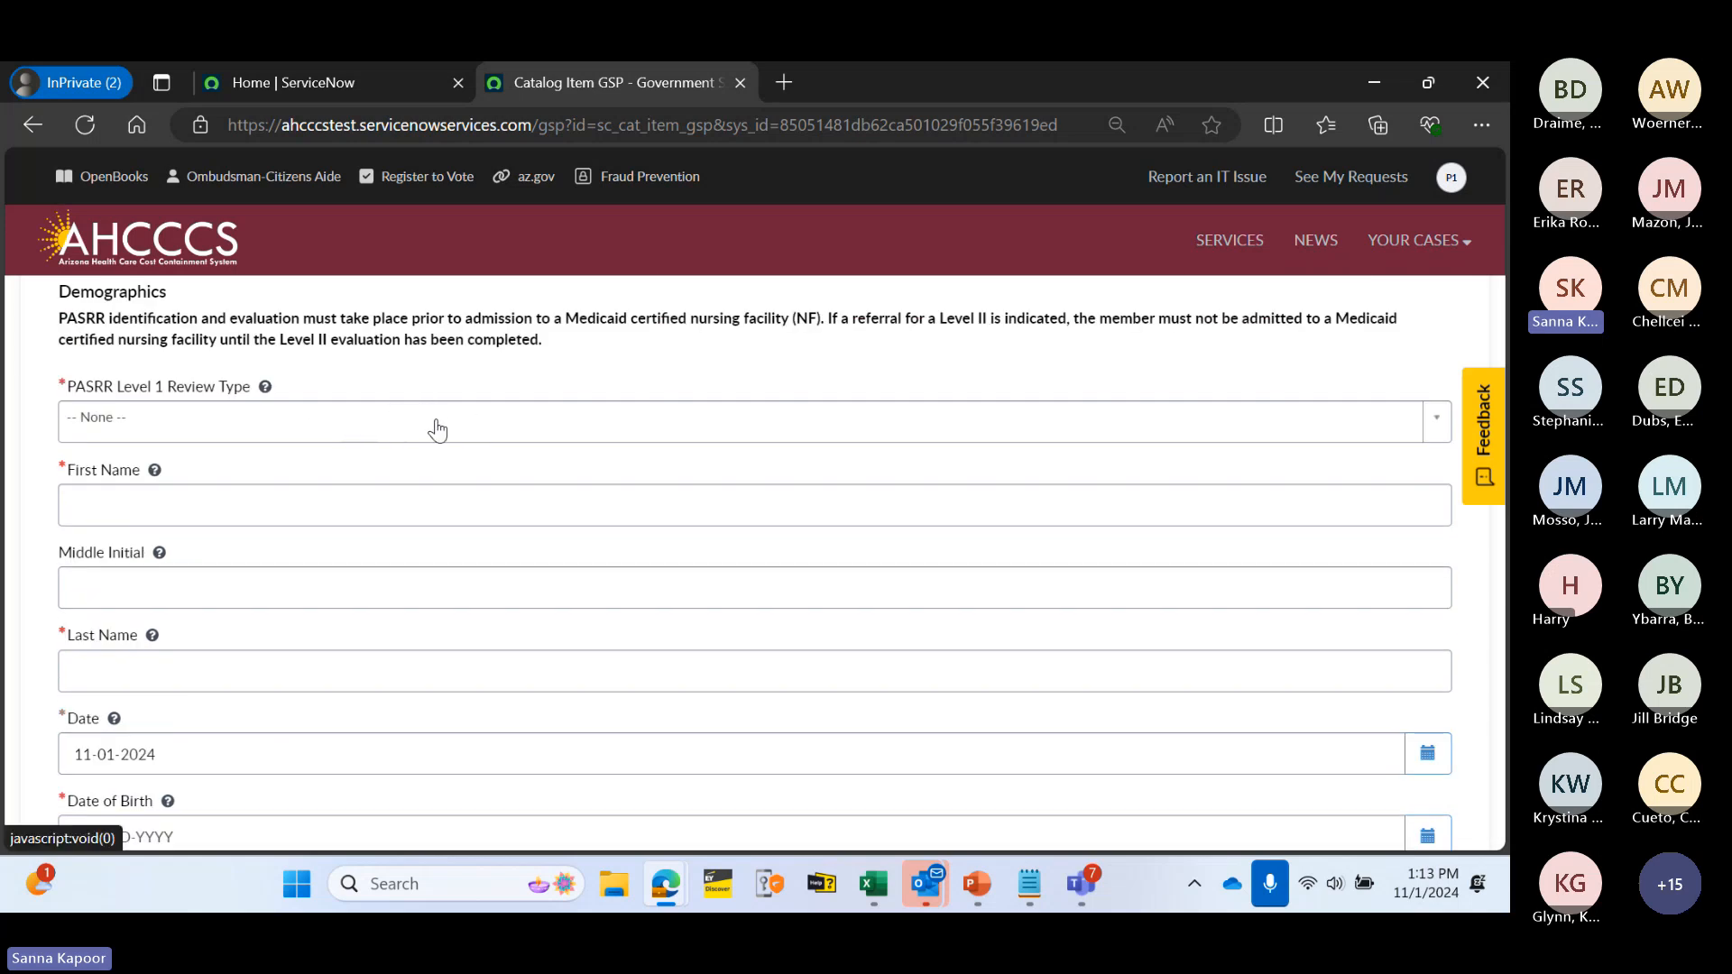
{"action": "left_click", "coordinate": [382, 415]}
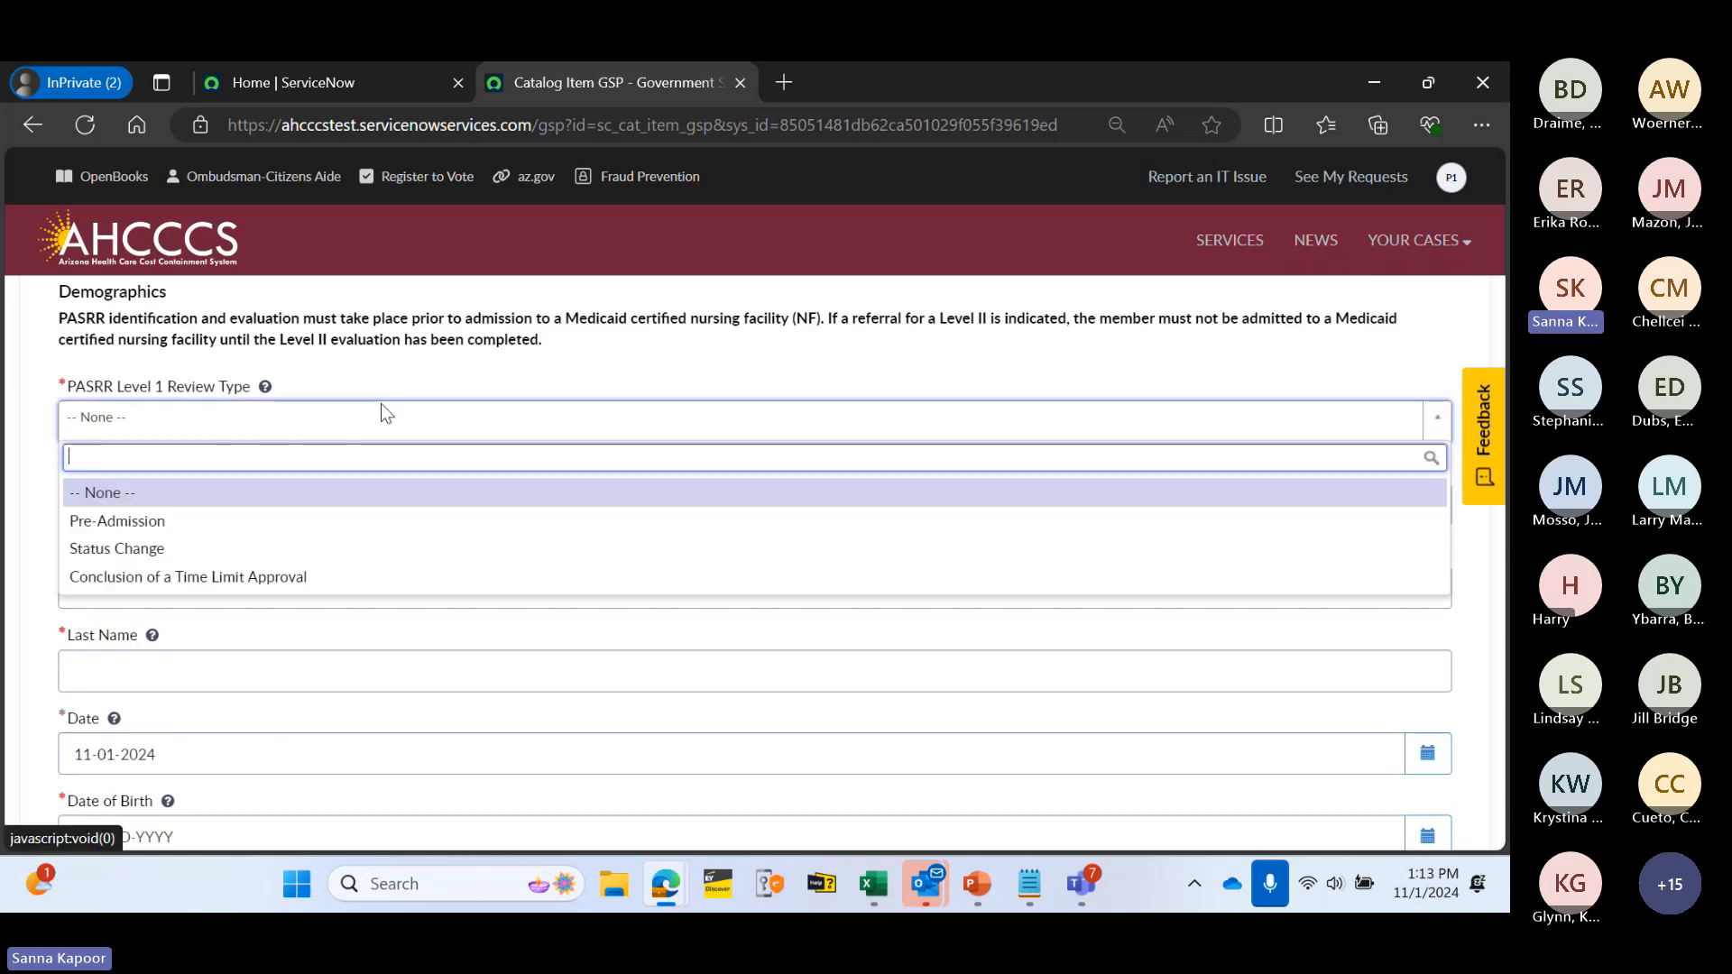
{"action": "left_click", "coordinate": [296, 524]}
{"action": "left_click", "coordinate": [206, 498]}
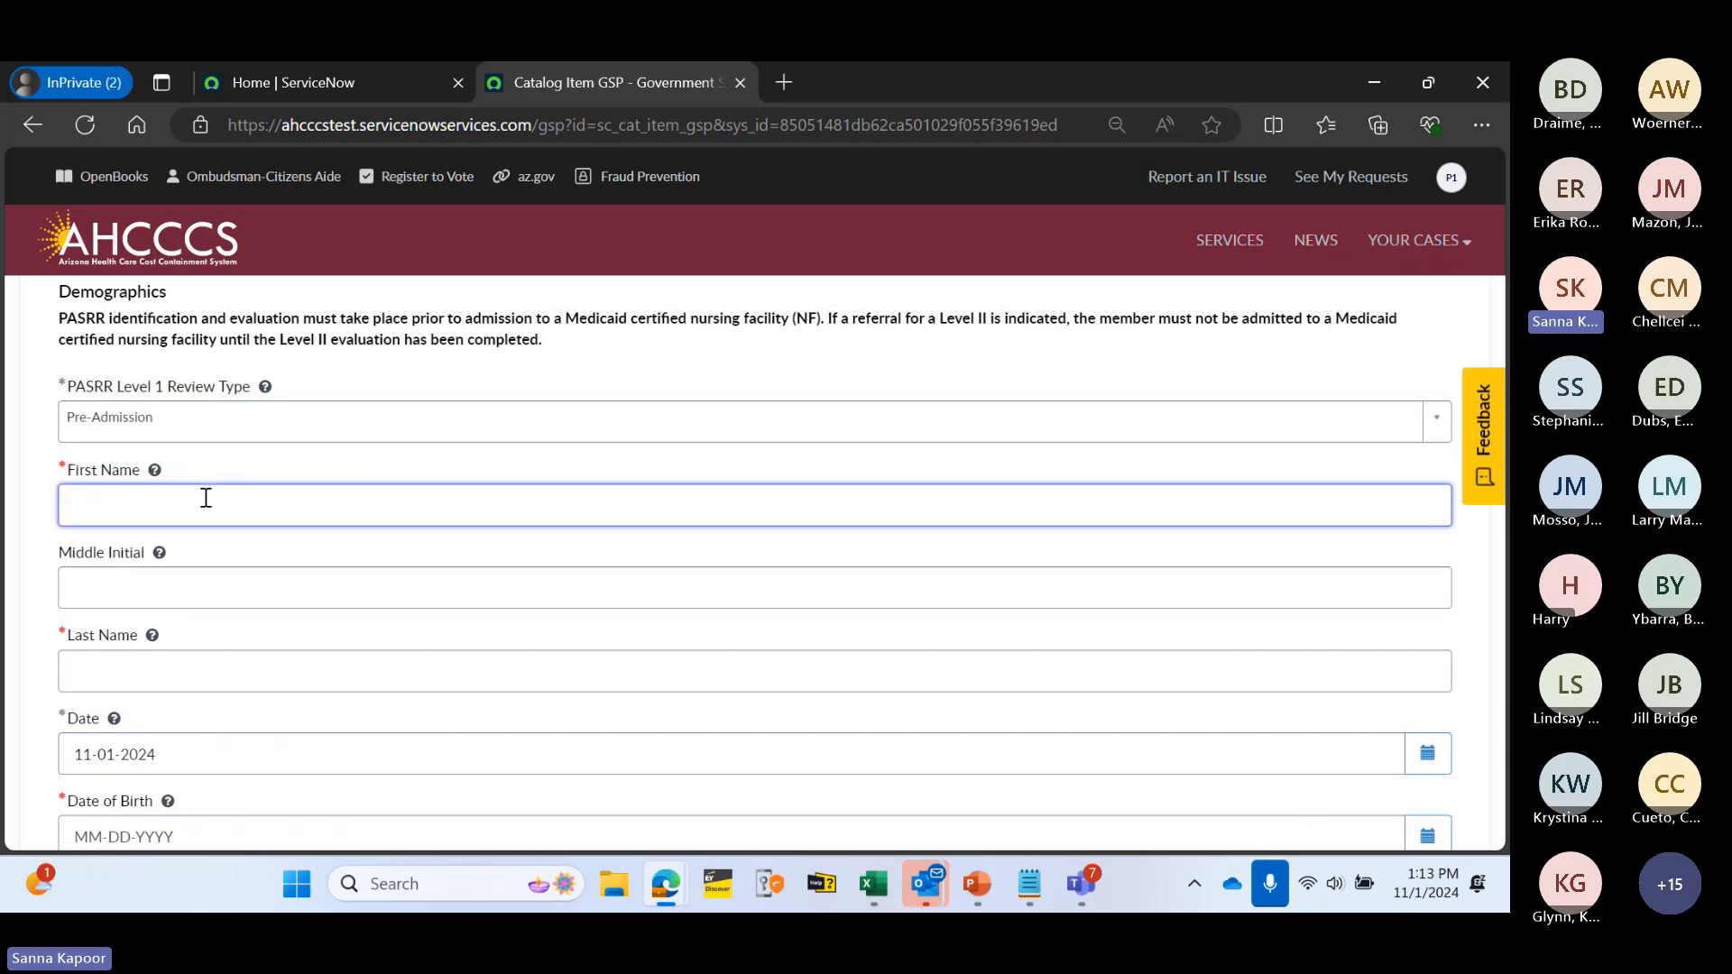
{"action": "type", "text": "Eric"}
{"action": "scroll", "coordinate": [163, 639], "scroll_direction": "down", "scroll_amount": 1}
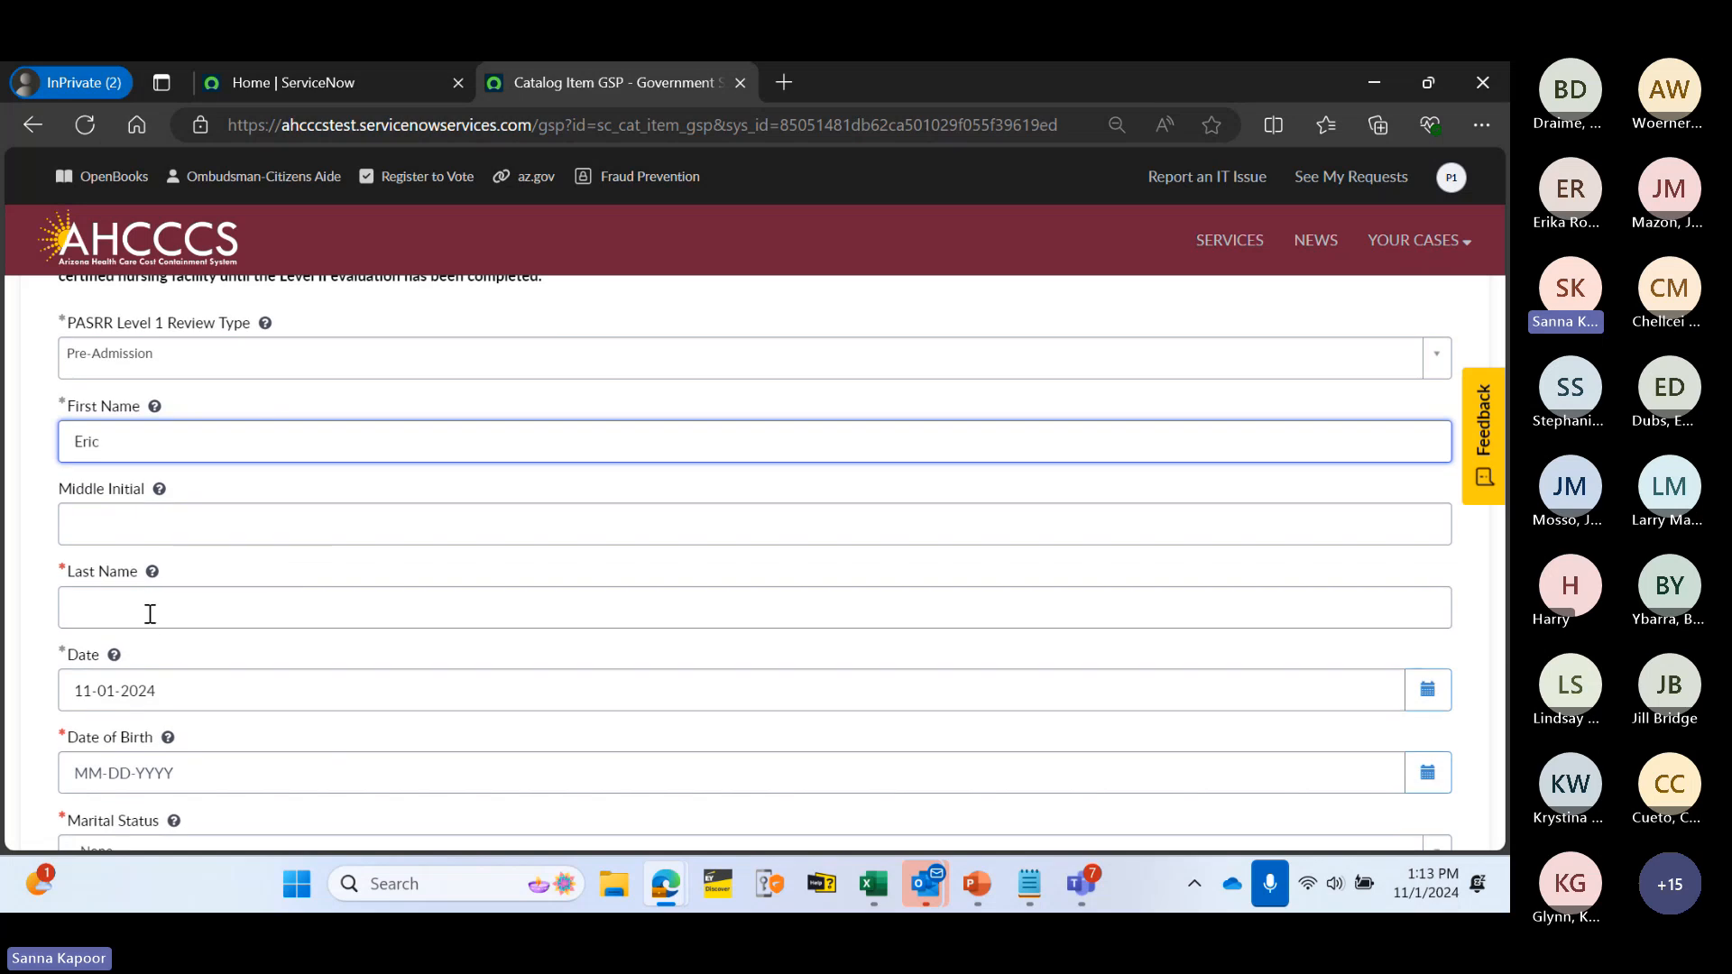
{"action": "left_click", "coordinate": [150, 611]}
{"action": "type", "text": "Tester"}
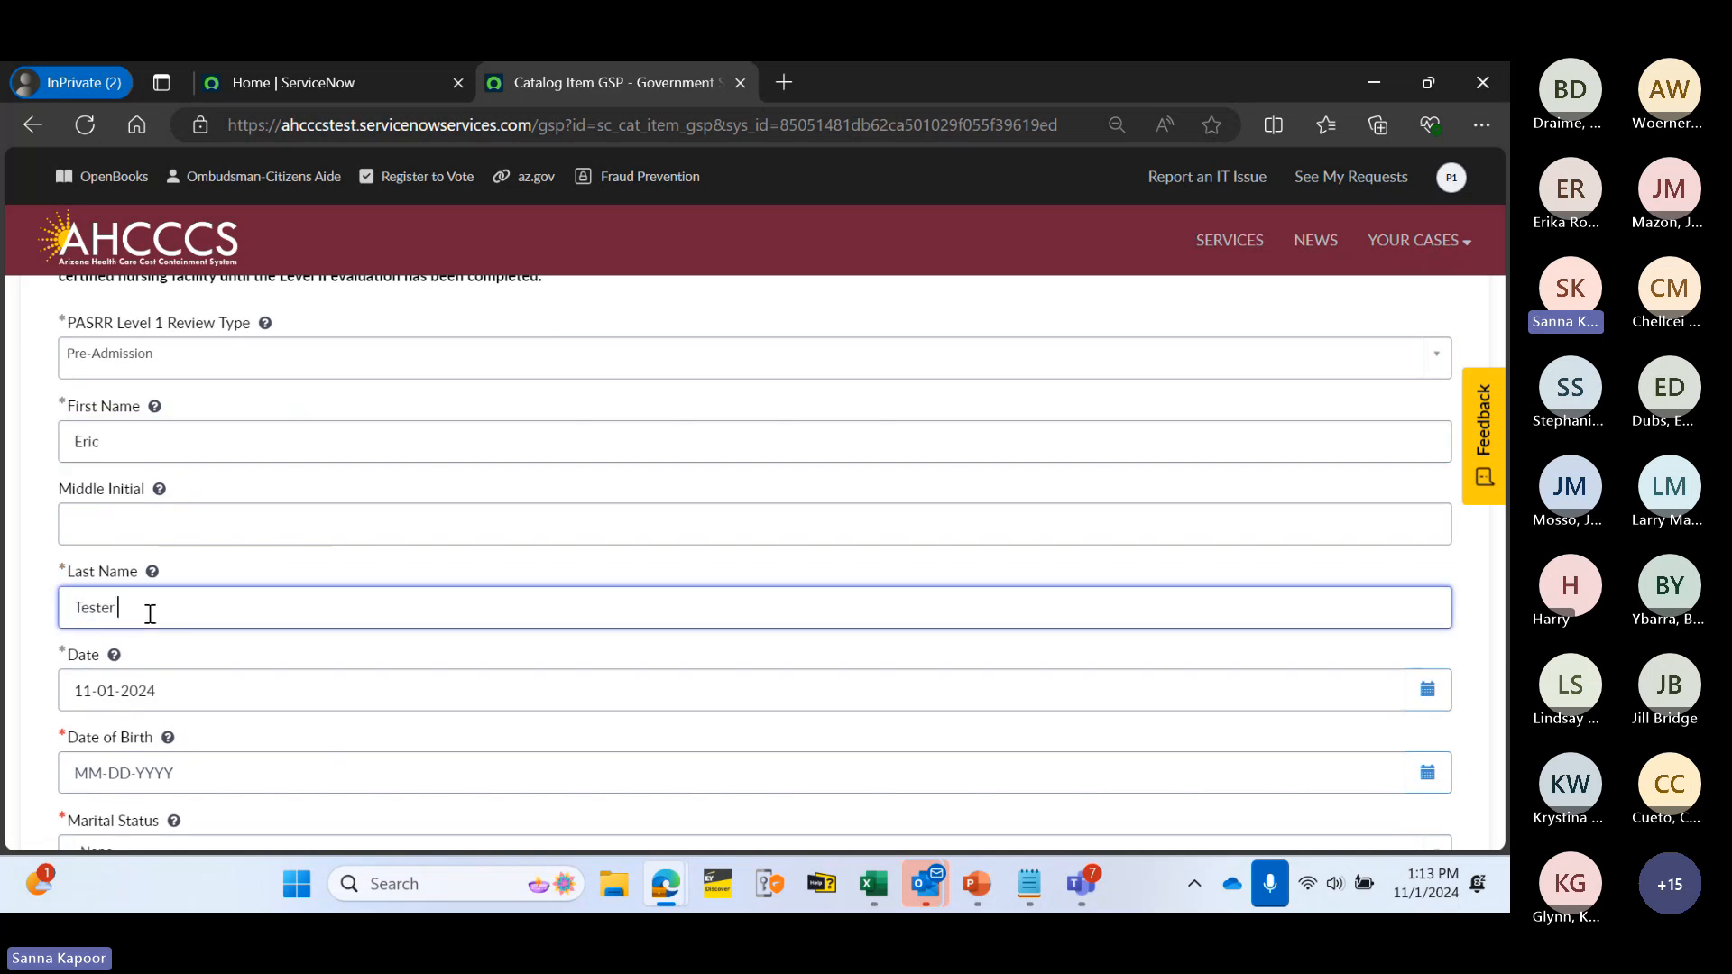
{"action": "left_click", "coordinate": [355, 654]}
{"action": "scroll", "coordinate": [352, 654], "scroll_direction": "down", "scroll_amount": 2}
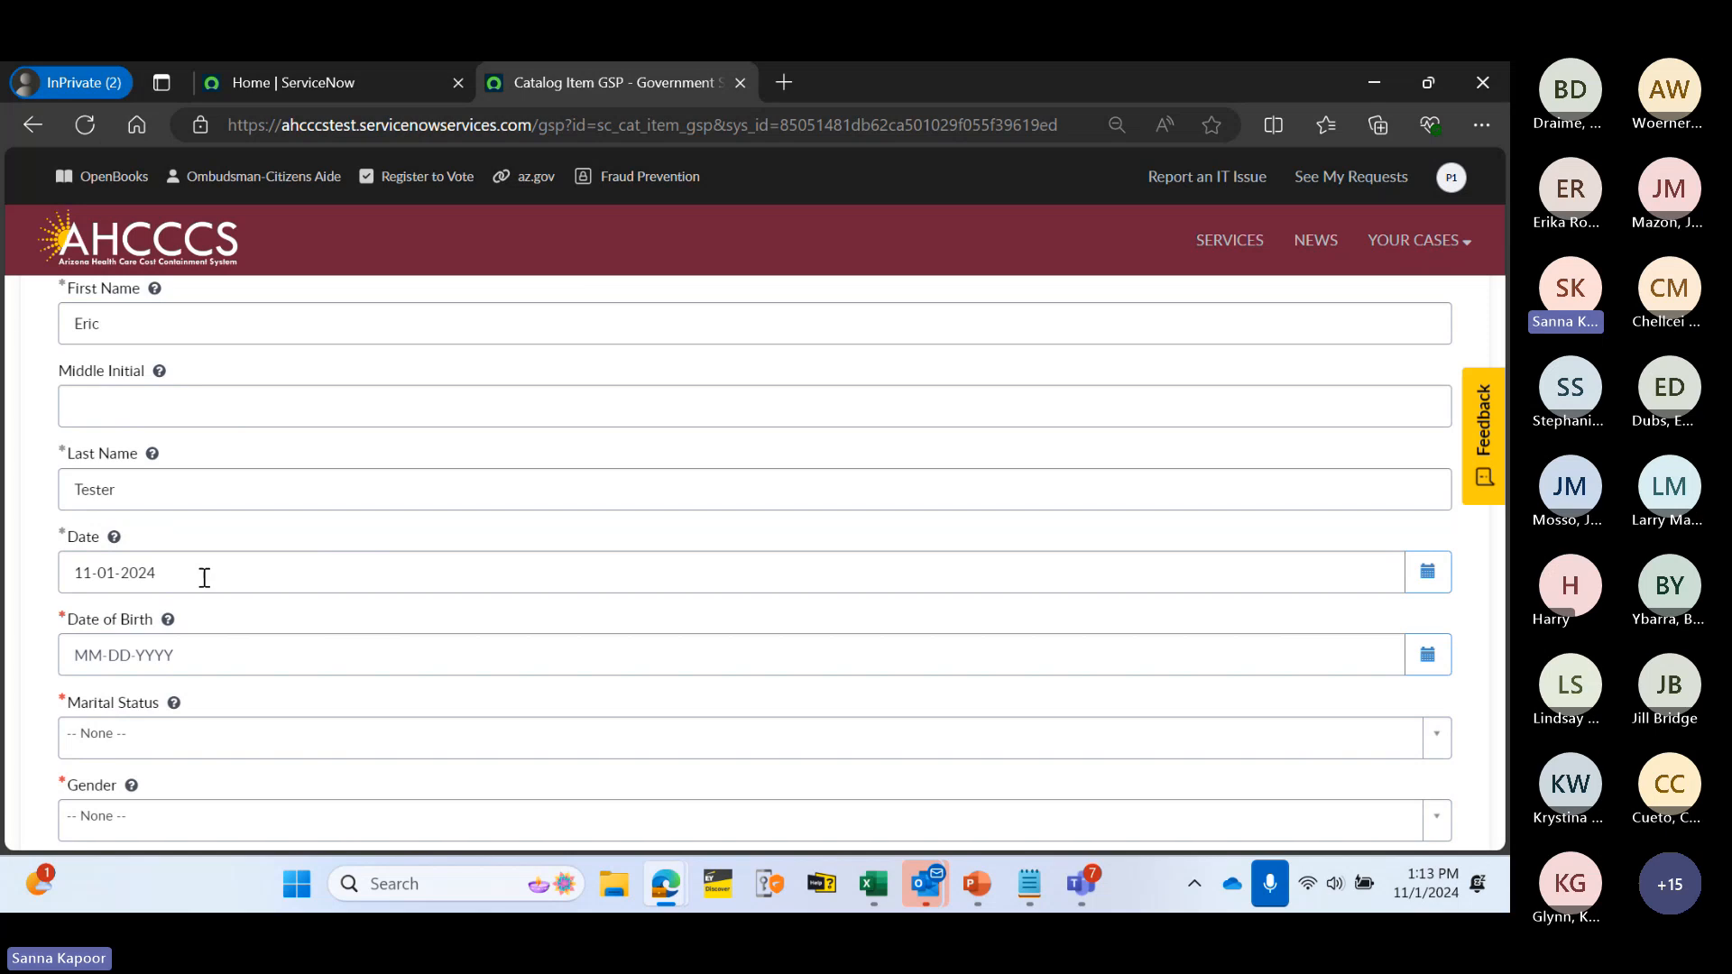
{"action": "scroll", "coordinate": [280, 533], "scroll_direction": "down", "scroll_amount": 2}
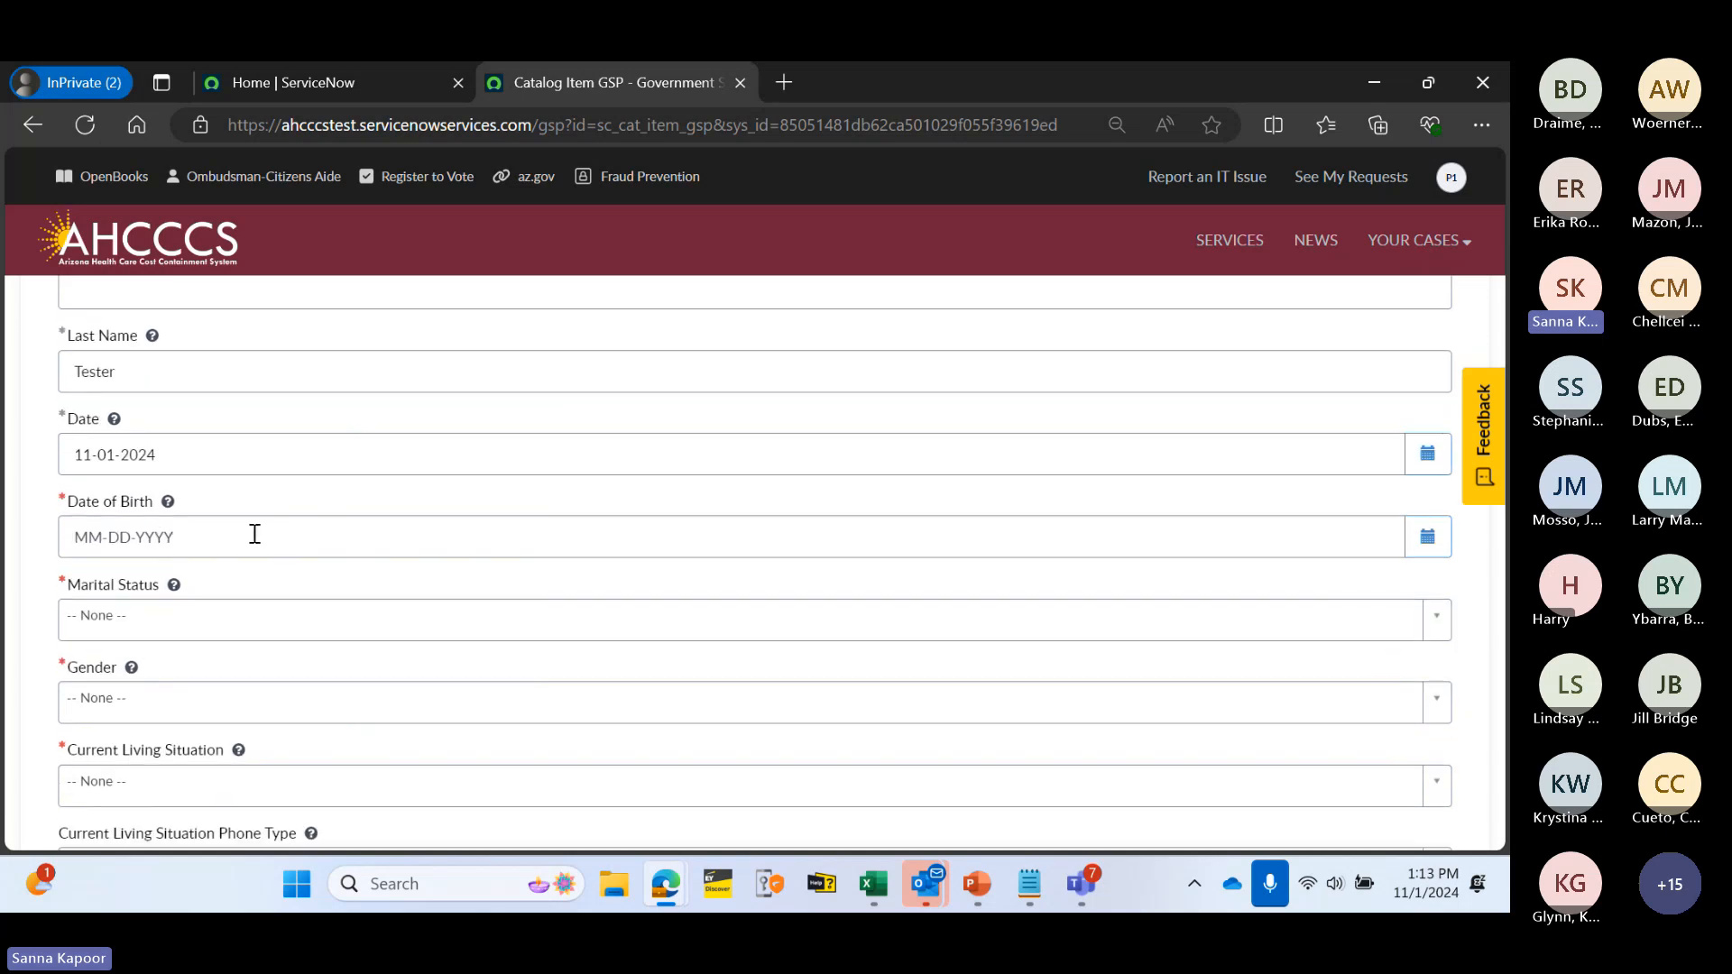
- Pick 06-17-1998 as the Date of Birth in the calendar
{"action": "left_click", "coordinate": [1426, 536]}
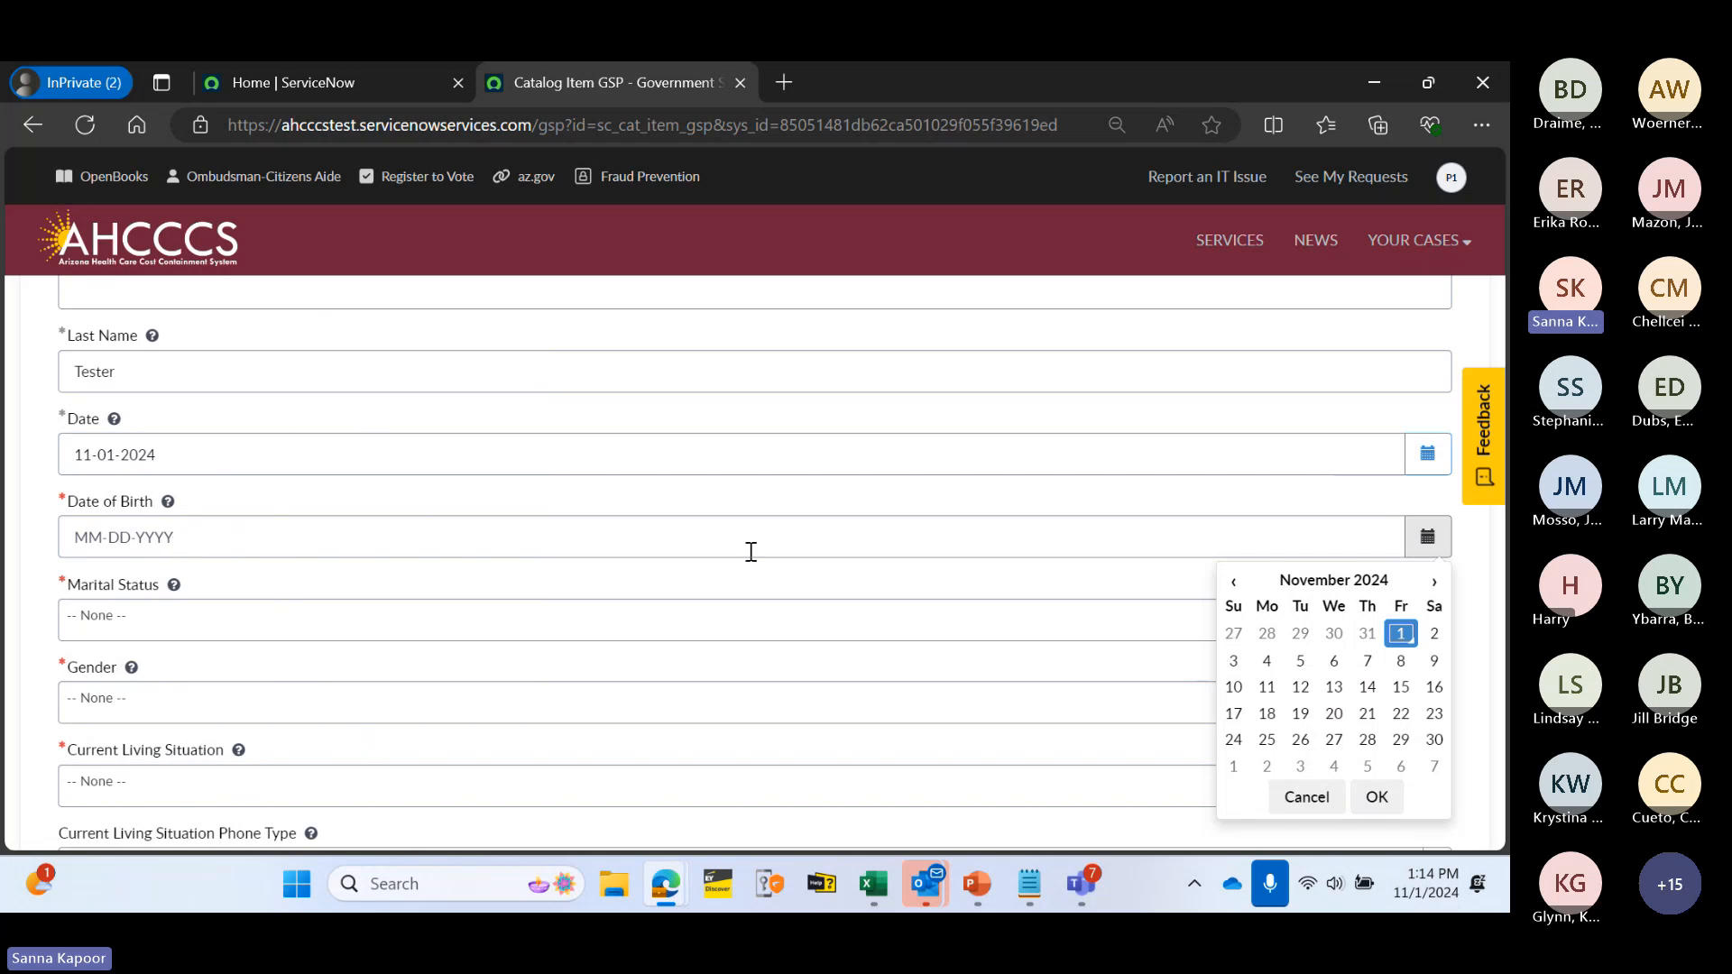
{"action": "left_click", "coordinate": [1284, 588]}
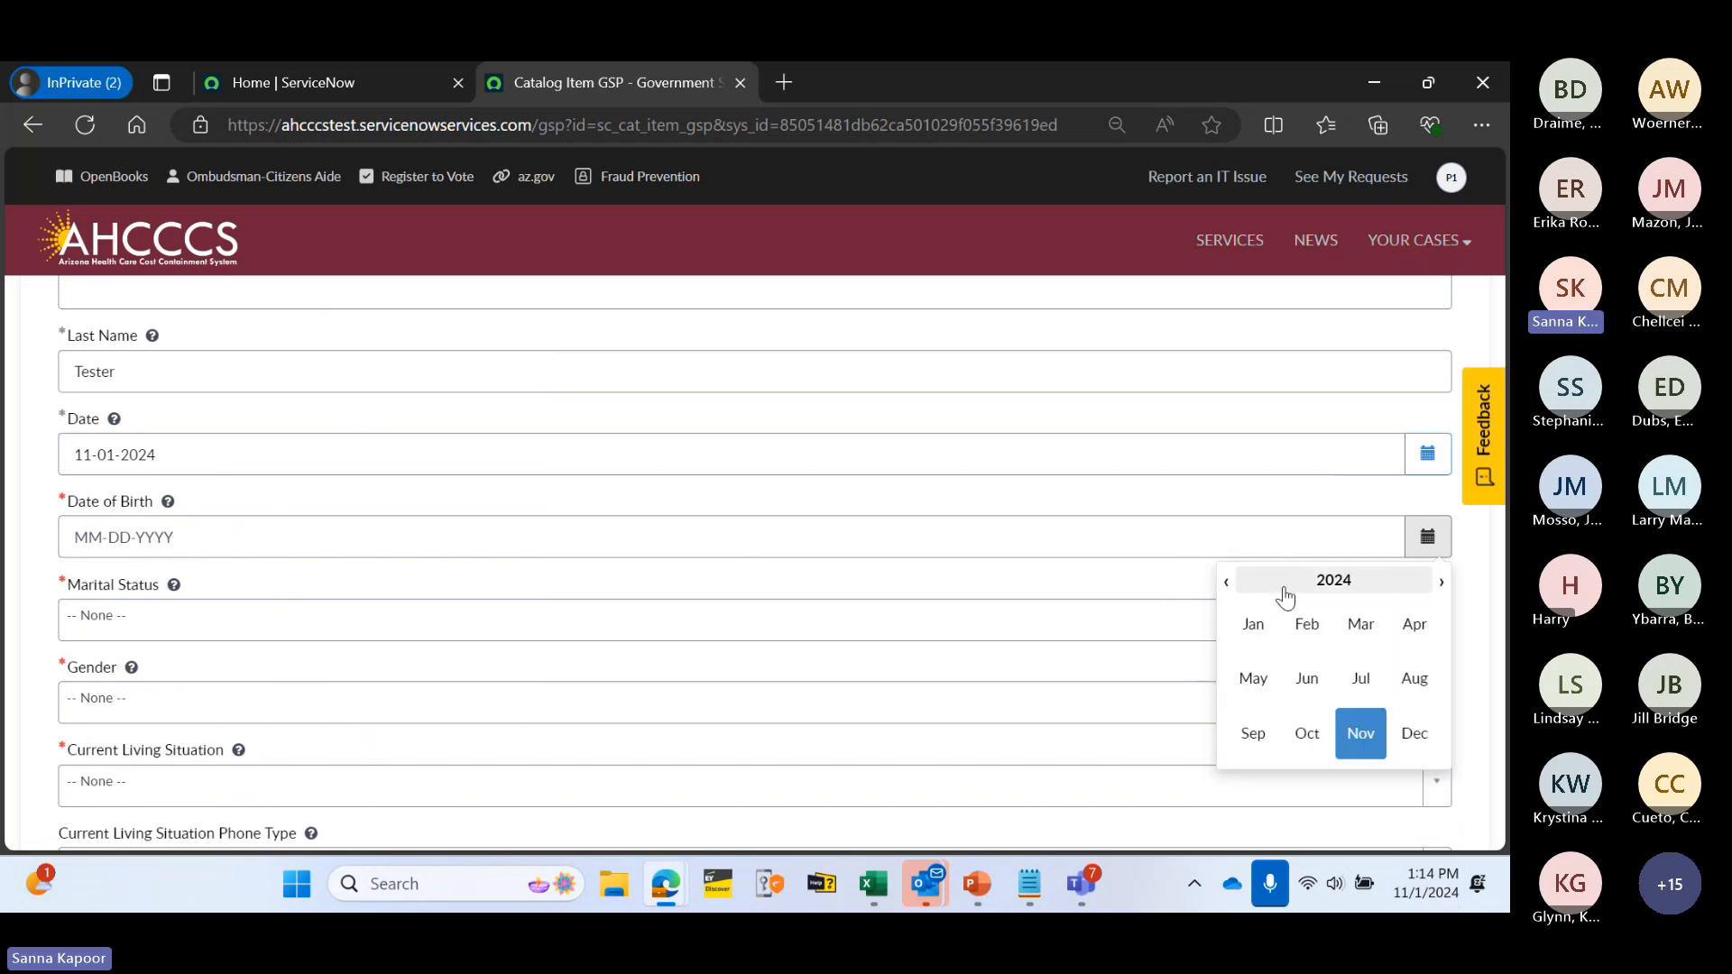
{"action": "left_click", "coordinate": [1228, 589]}
{"action": "left_click", "coordinate": [1229, 588]}
{"action": "left_click", "coordinate": [1229, 588]}
{"action": "left_click", "coordinate": [1229, 588]}
{"action": "left_click", "coordinate": [1228, 588]}
{"action": "left_click", "coordinate": [1228, 588]}
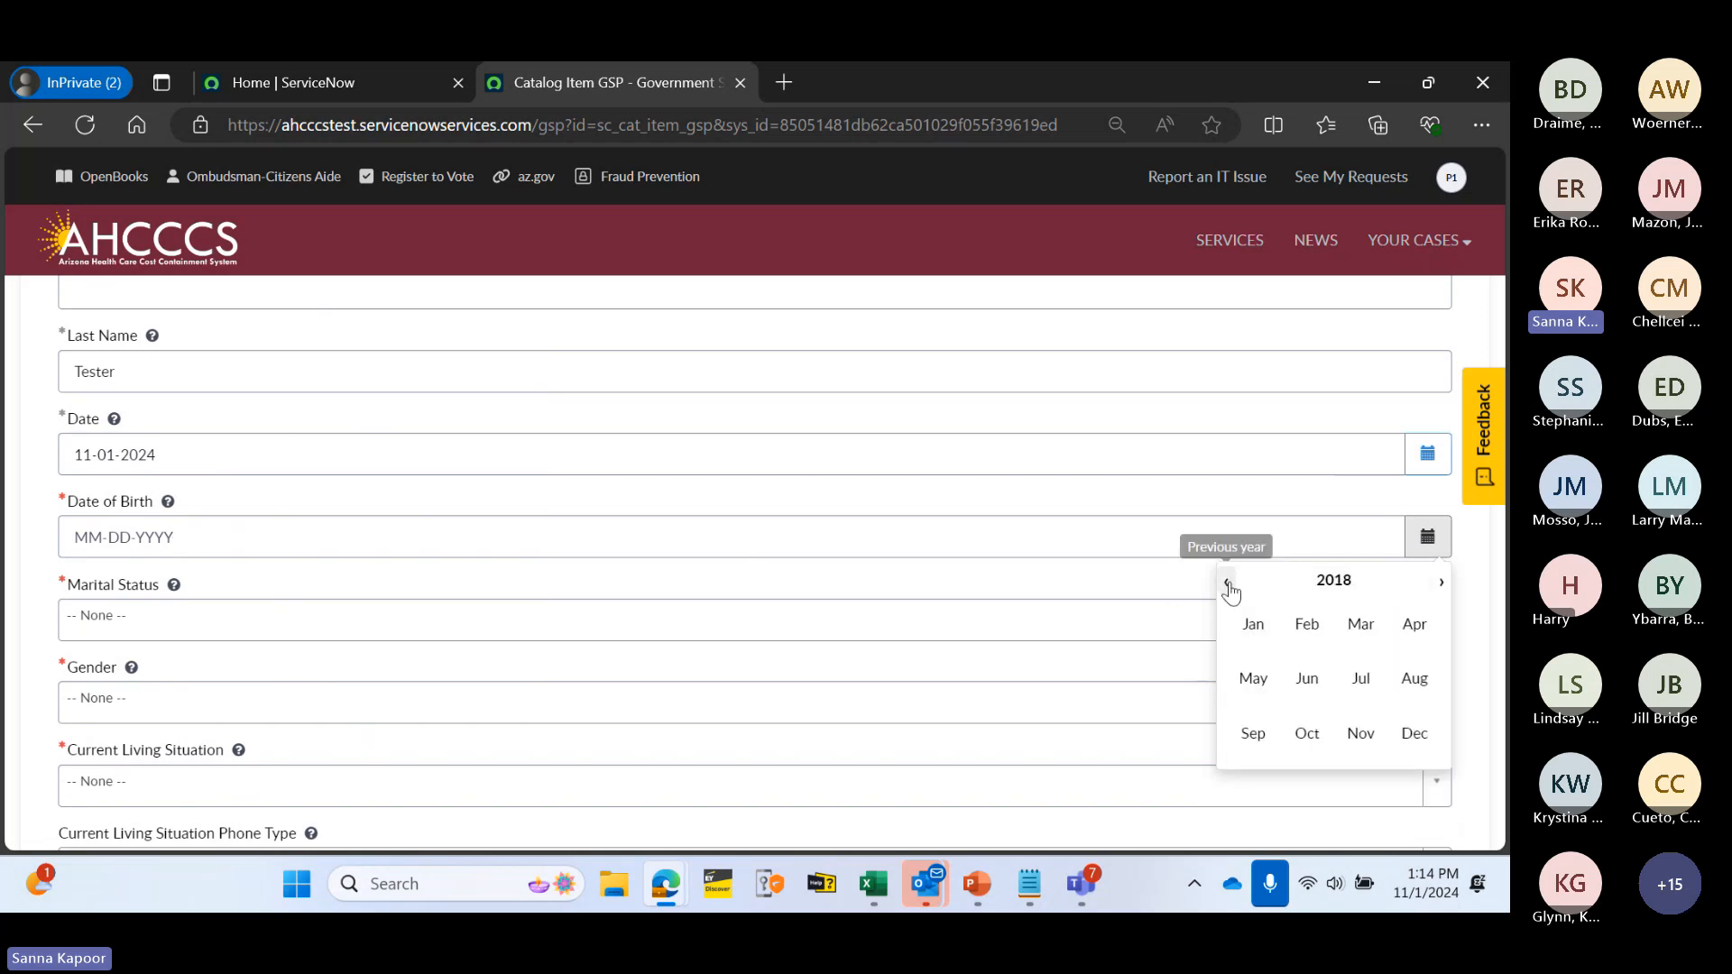
{"action": "left_click", "coordinate": [1299, 581]}
{"action": "left_click", "coordinate": [1226, 588]}
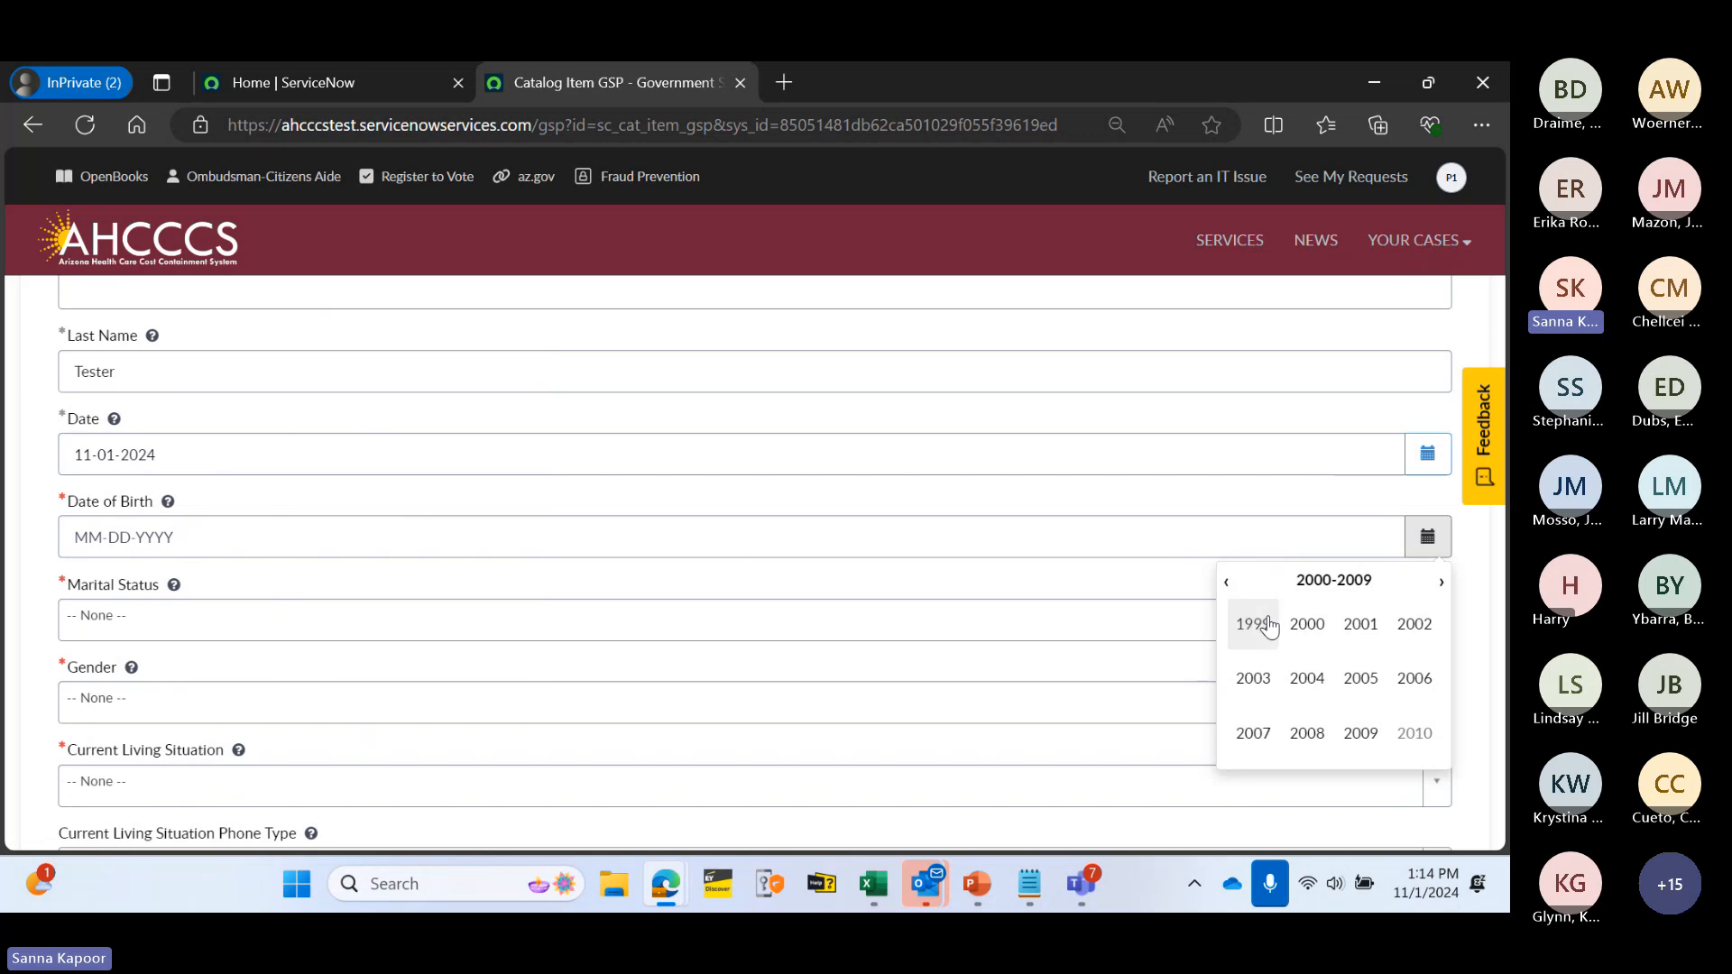
{"action": "left_click", "coordinate": [1226, 591]}
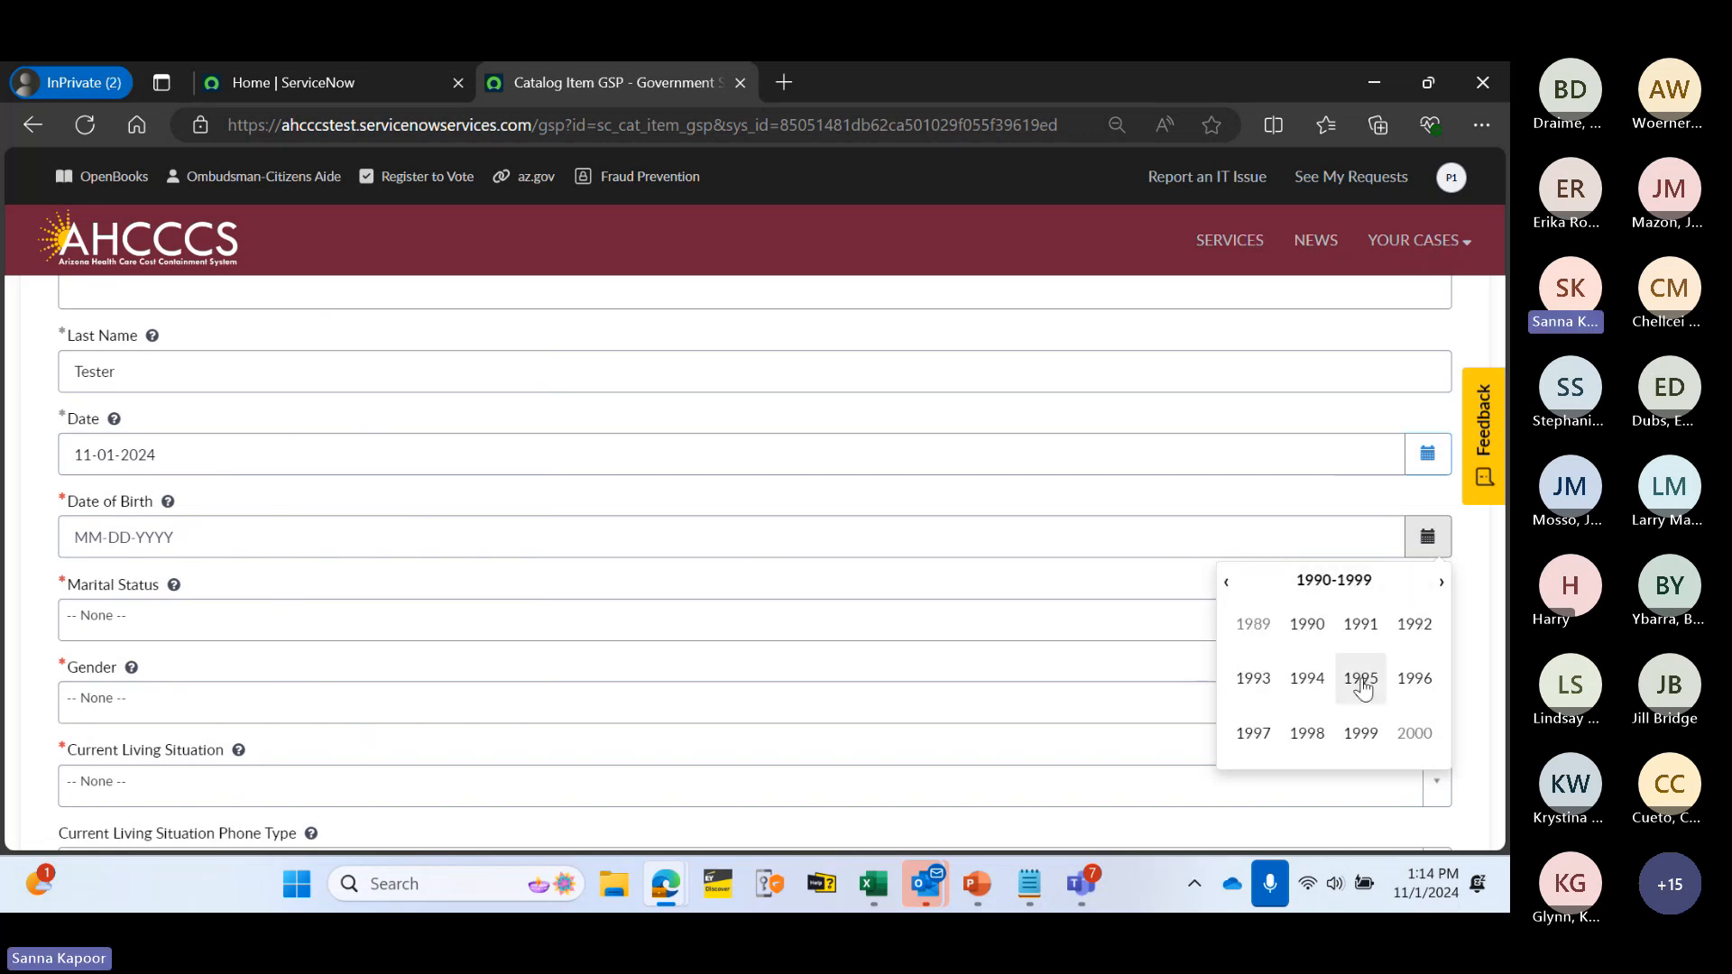
{"action": "left_click", "coordinate": [1309, 735]}
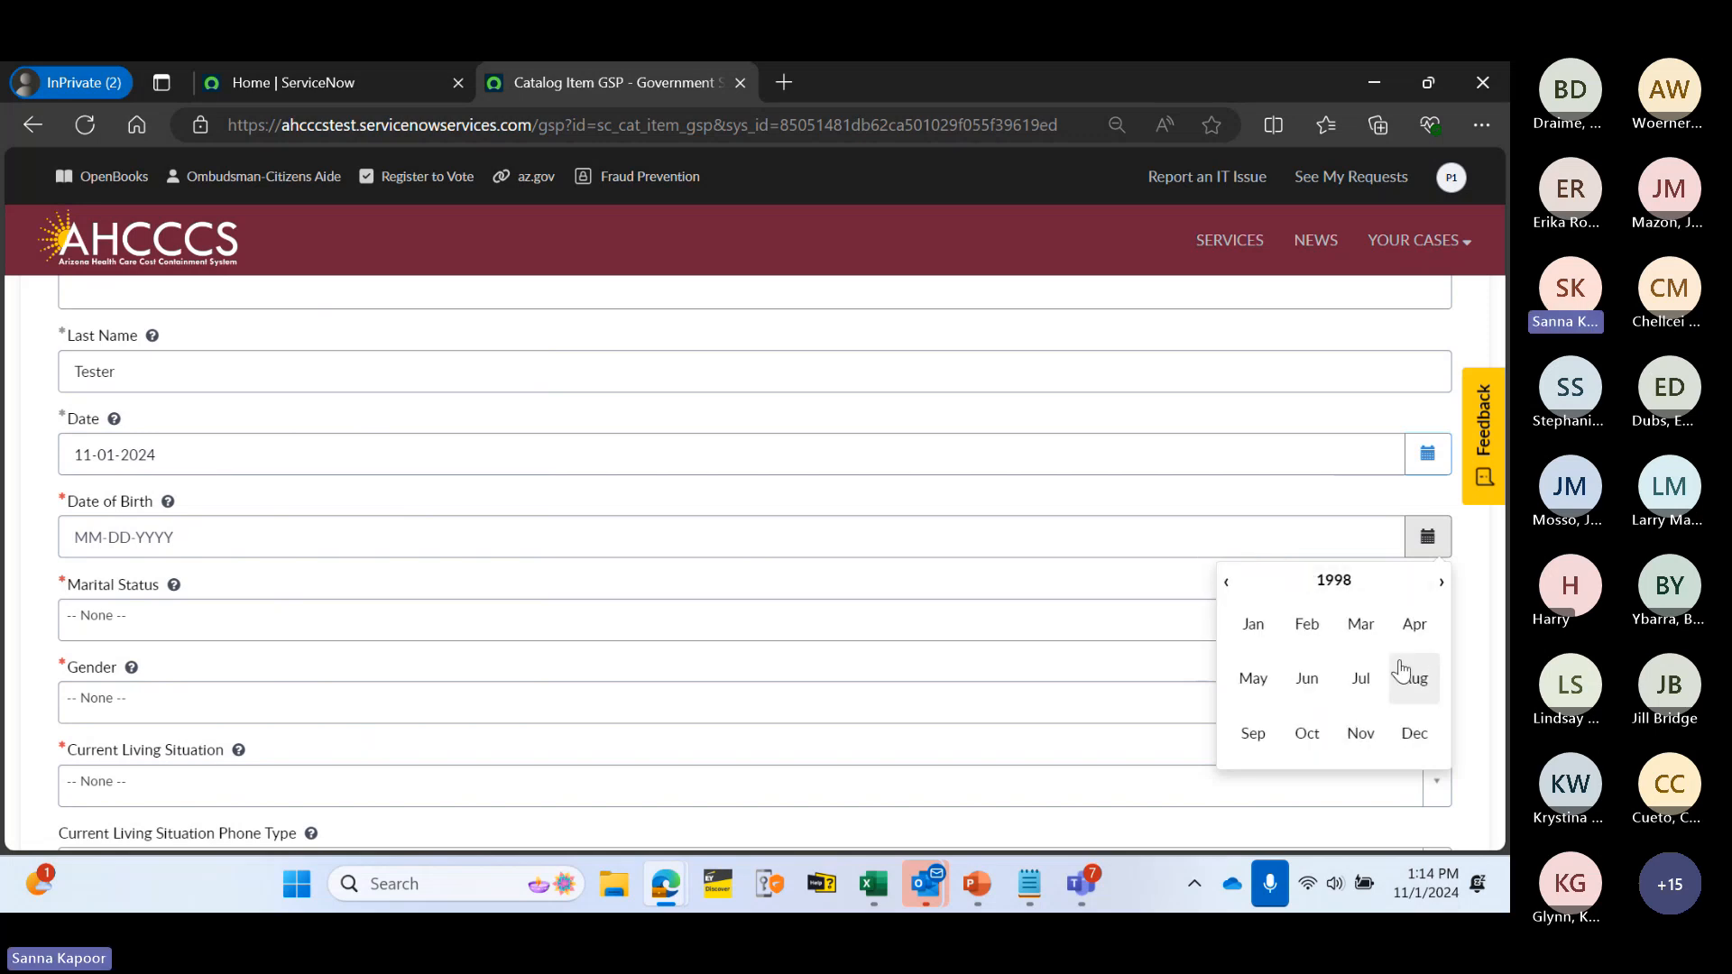
{"action": "left_click", "coordinate": [1312, 681]}
{"action": "left_click", "coordinate": [1334, 687]}
{"action": "left_click", "coordinate": [1377, 796]}
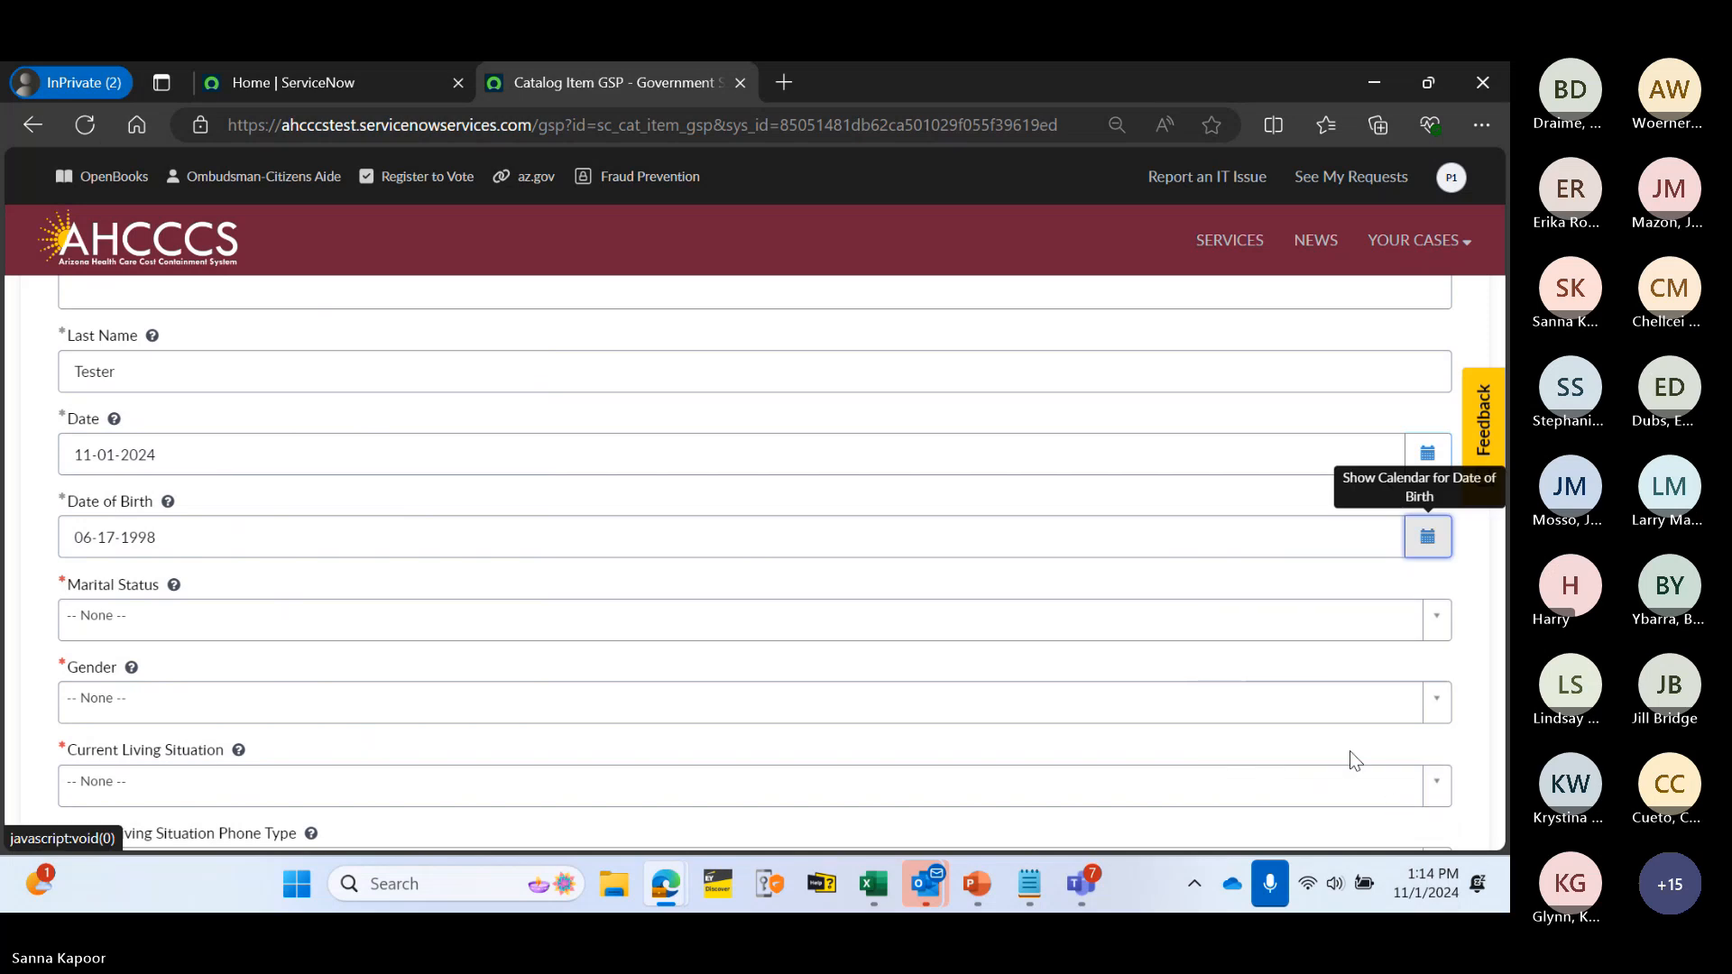
- Set Marital Status to Married, Gender to Female, and Current Living Situation to Other
{"action": "scroll", "coordinate": [298, 577], "scroll_direction": "down", "scroll_amount": 1}
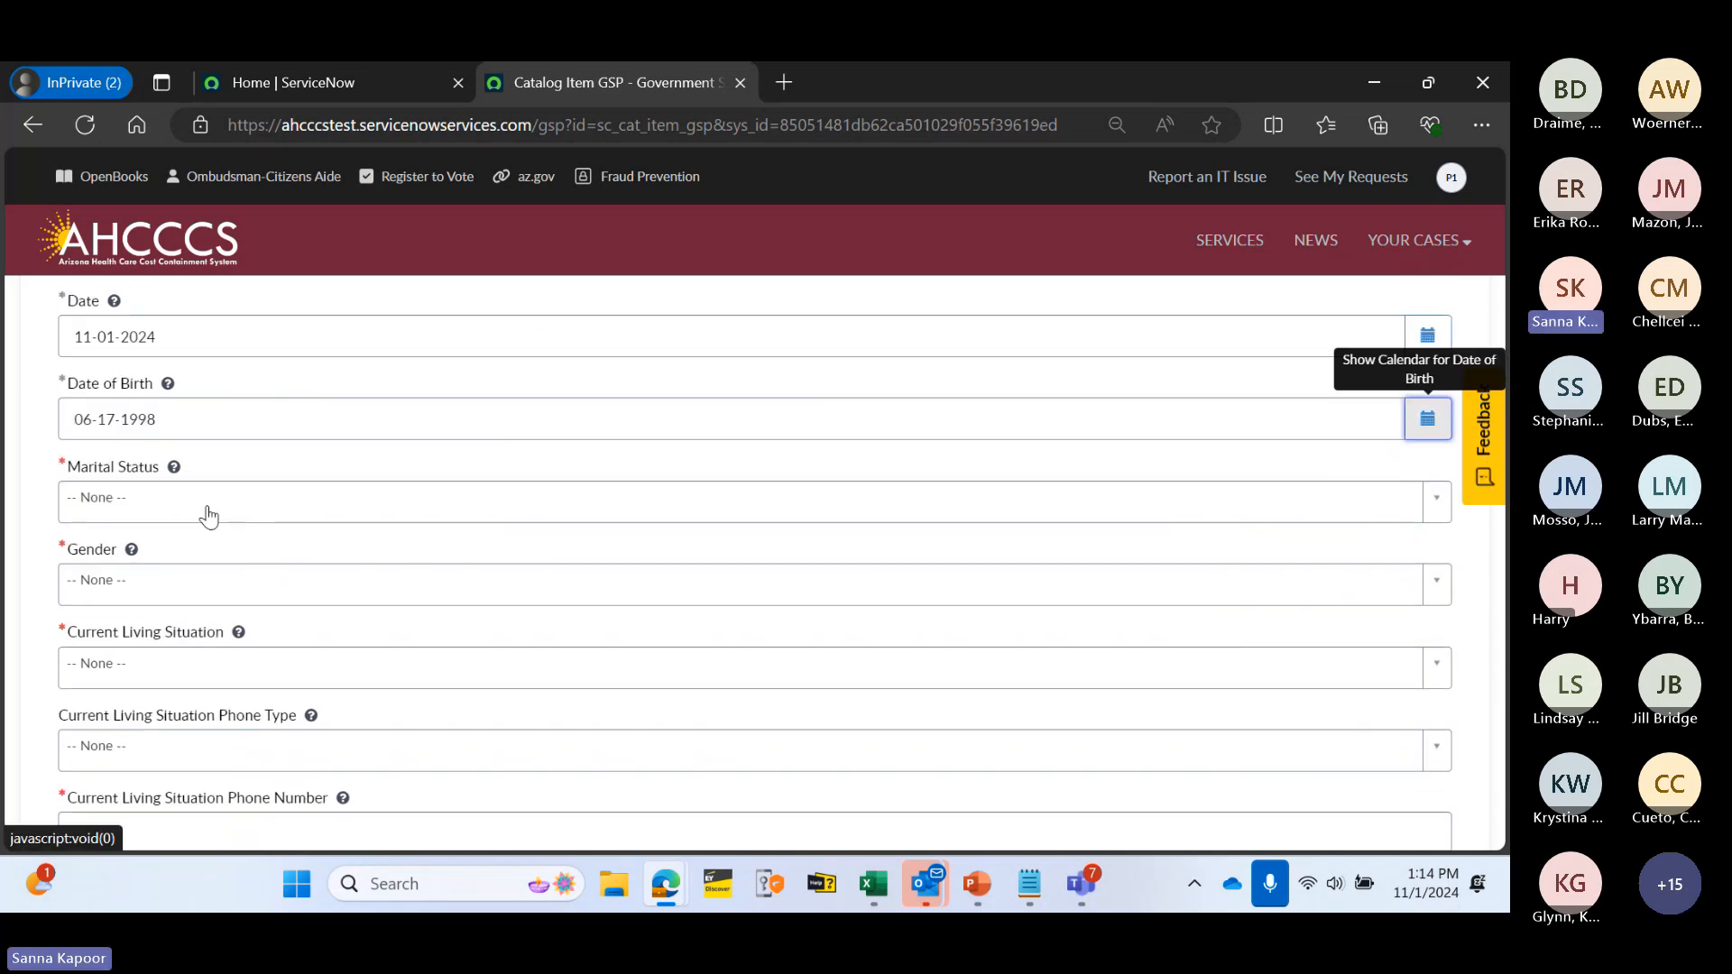
{"action": "left_click", "coordinate": [240, 501]}
{"action": "left_click", "coordinate": [217, 601]}
{"action": "scroll", "coordinate": [187, 496], "scroll_direction": "down", "scroll_amount": 3}
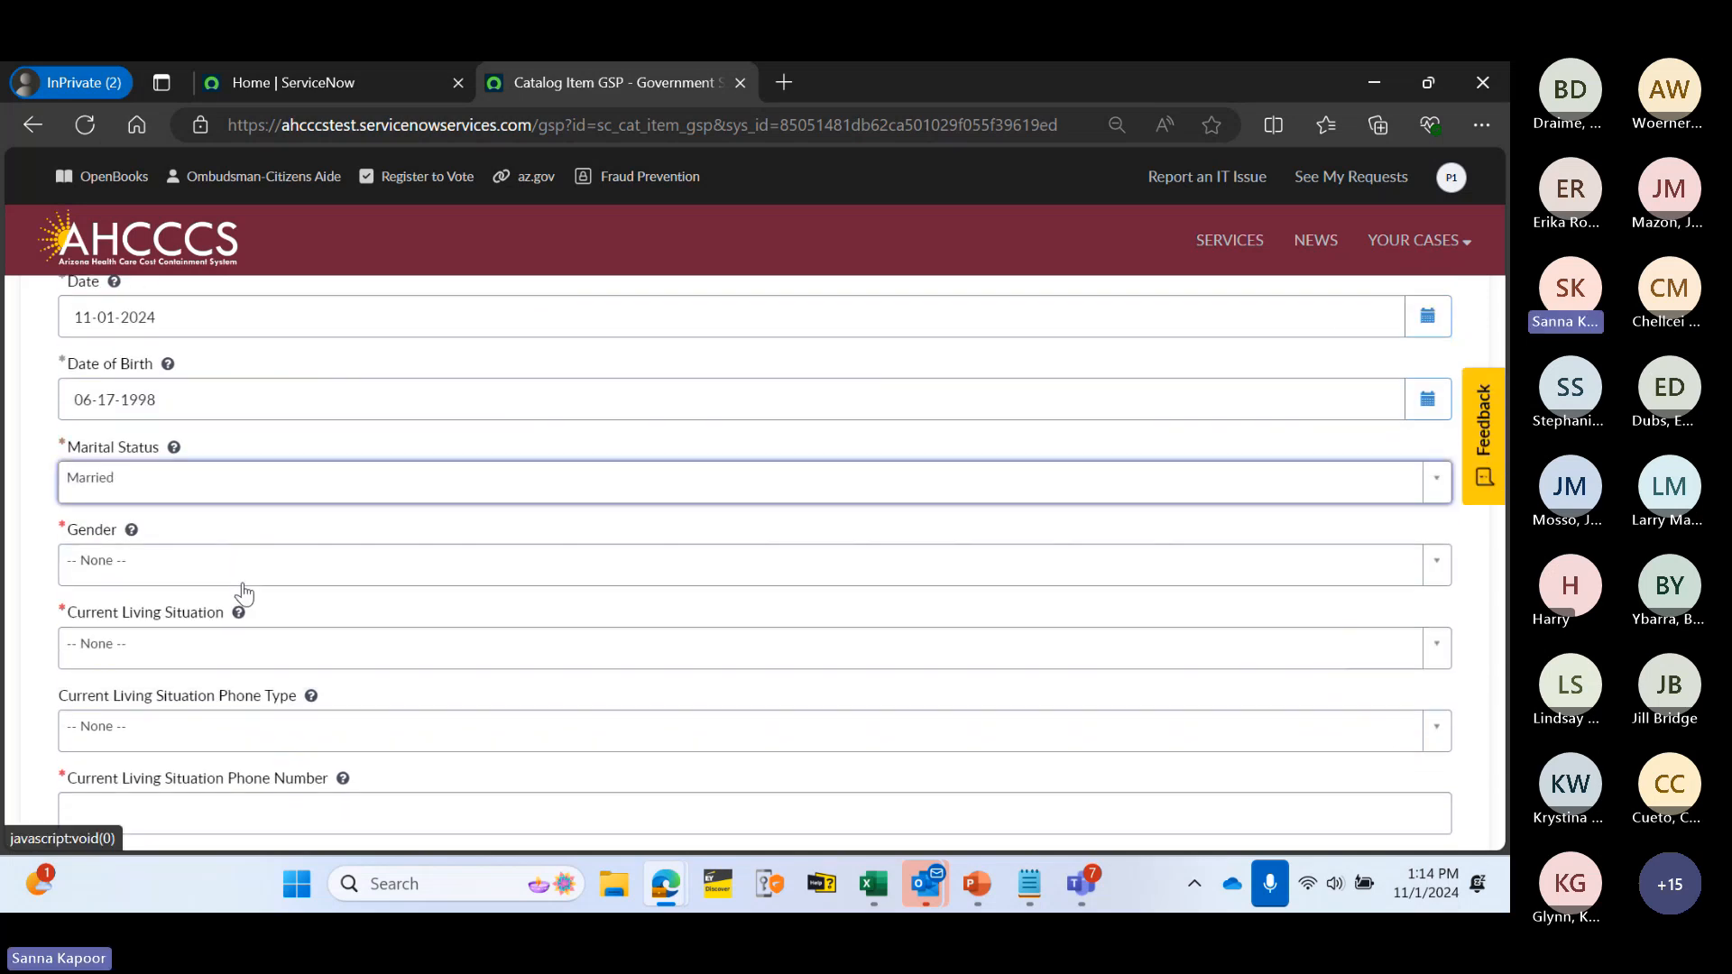
{"action": "scroll", "coordinate": [186, 485], "scroll_direction": "up", "scroll_amount": 1}
{"action": "left_click", "coordinate": [171, 464]}
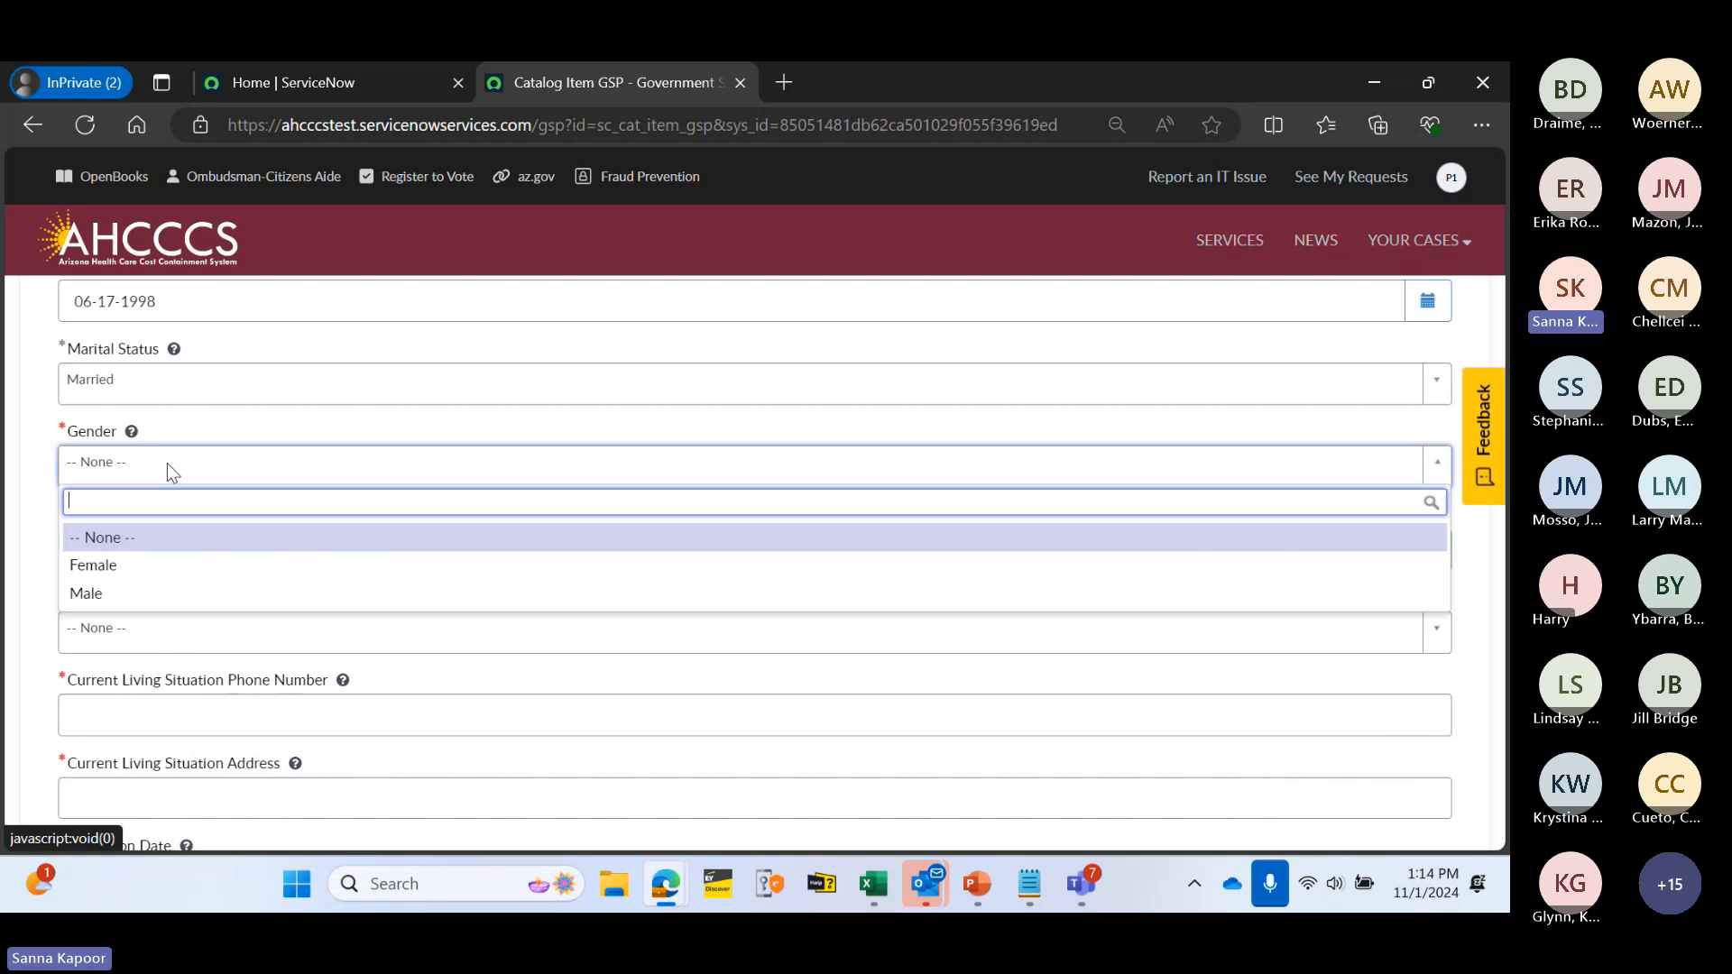
{"action": "left_click", "coordinate": [187, 565]}
{"action": "left_click", "coordinate": [187, 551]}
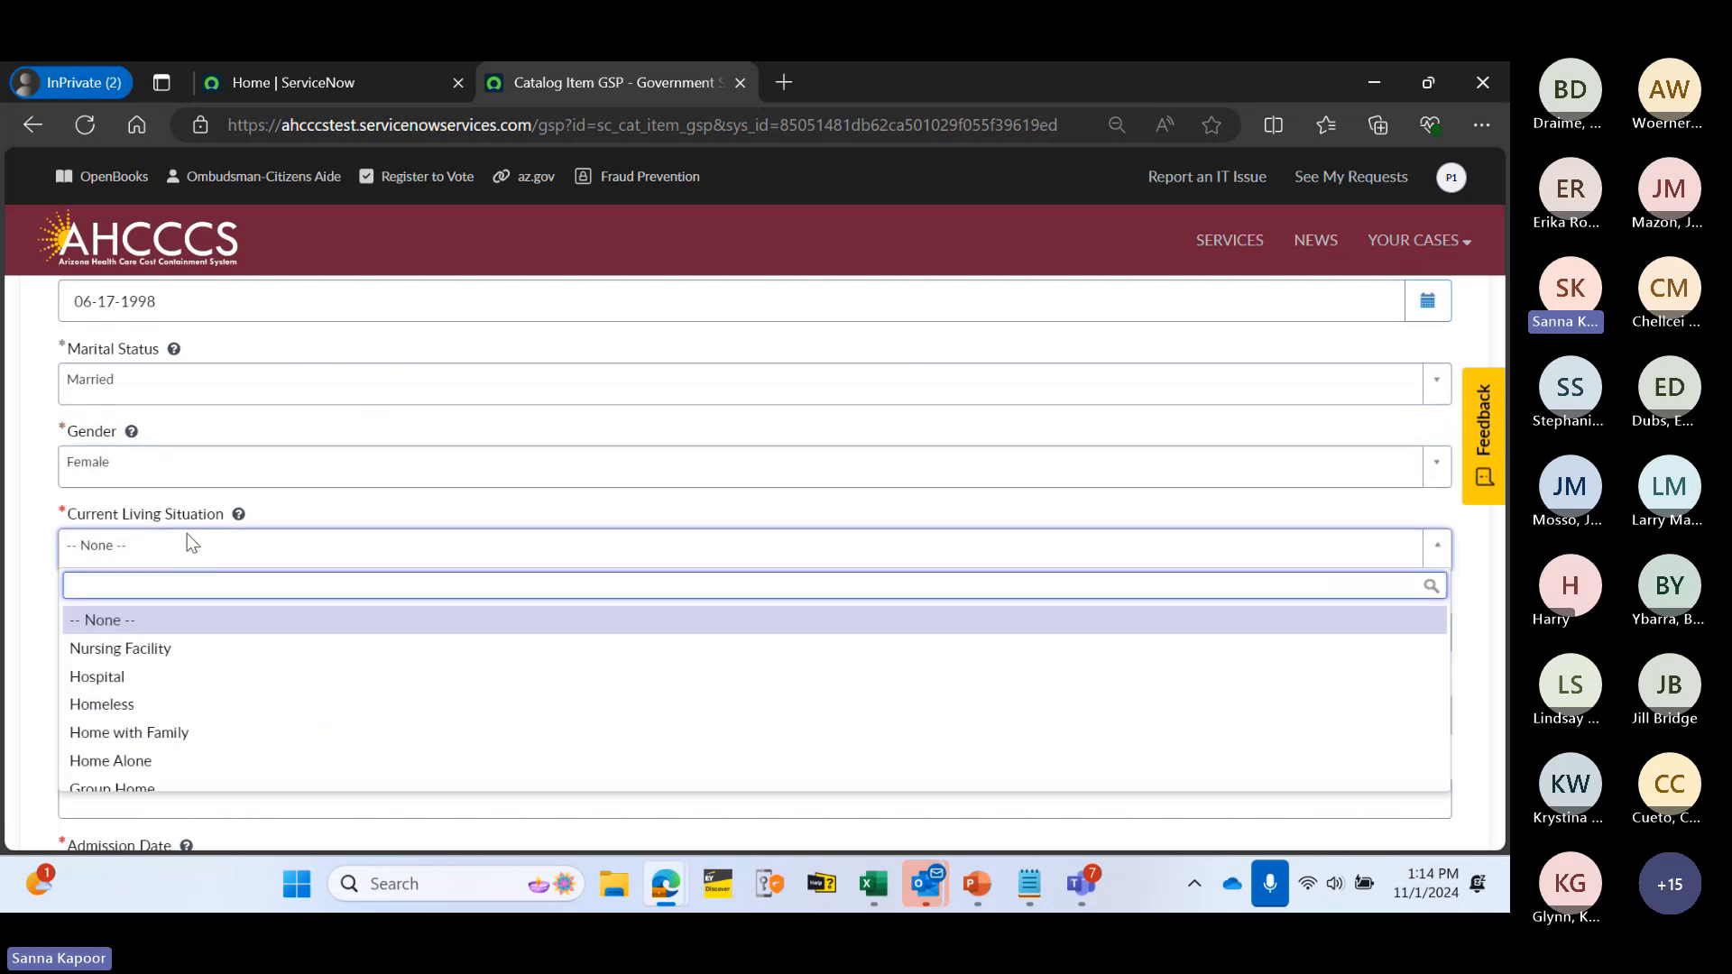
{"action": "left_click", "coordinate": [365, 650]}
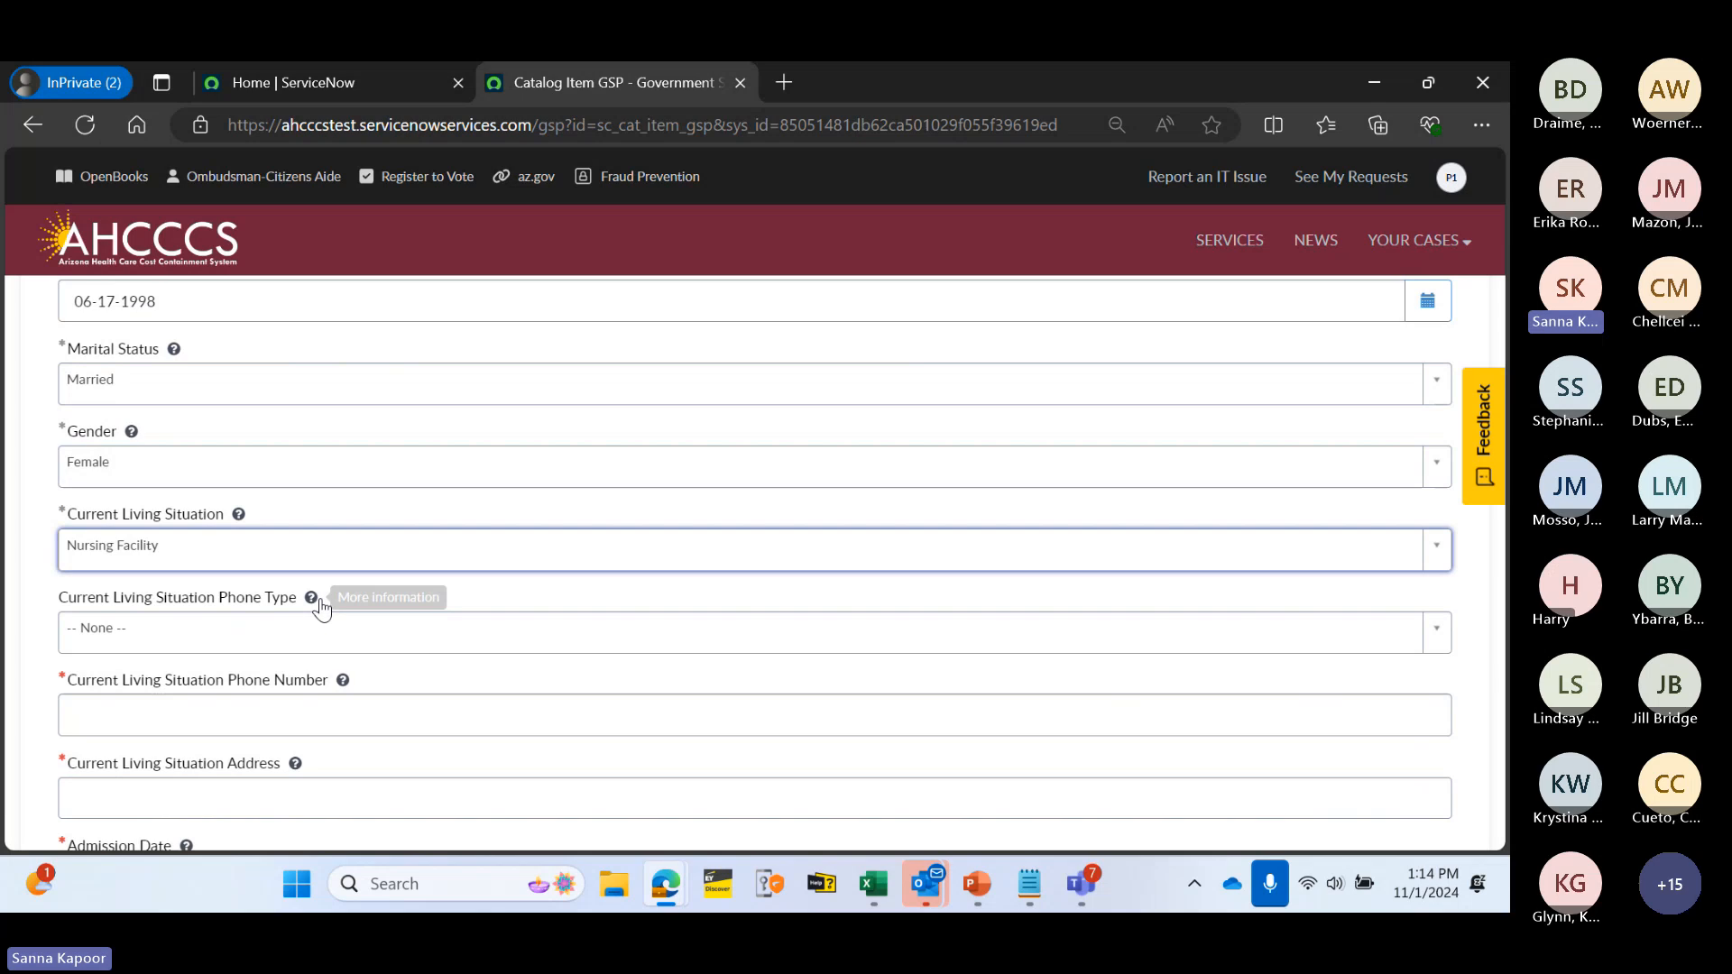
{"action": "left_click", "coordinate": [295, 554]}
{"action": "scroll", "coordinate": [340, 685], "scroll_direction": "down", "scroll_amount": 1}
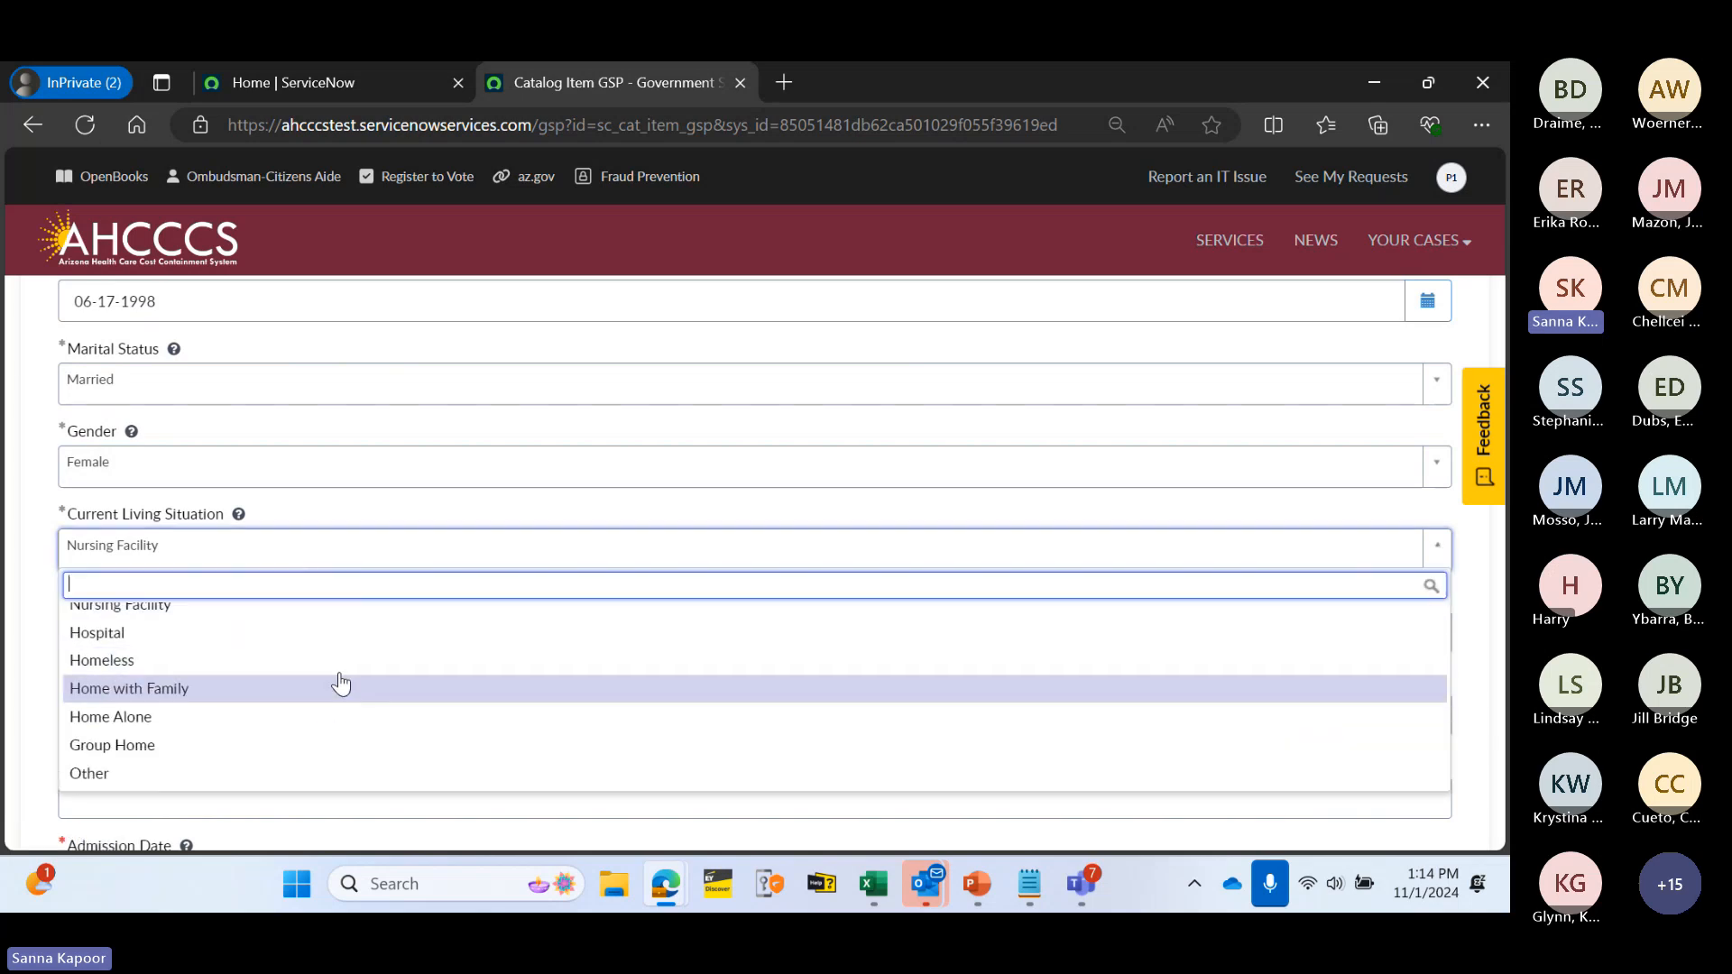
{"action": "left_click", "coordinate": [337, 774]}
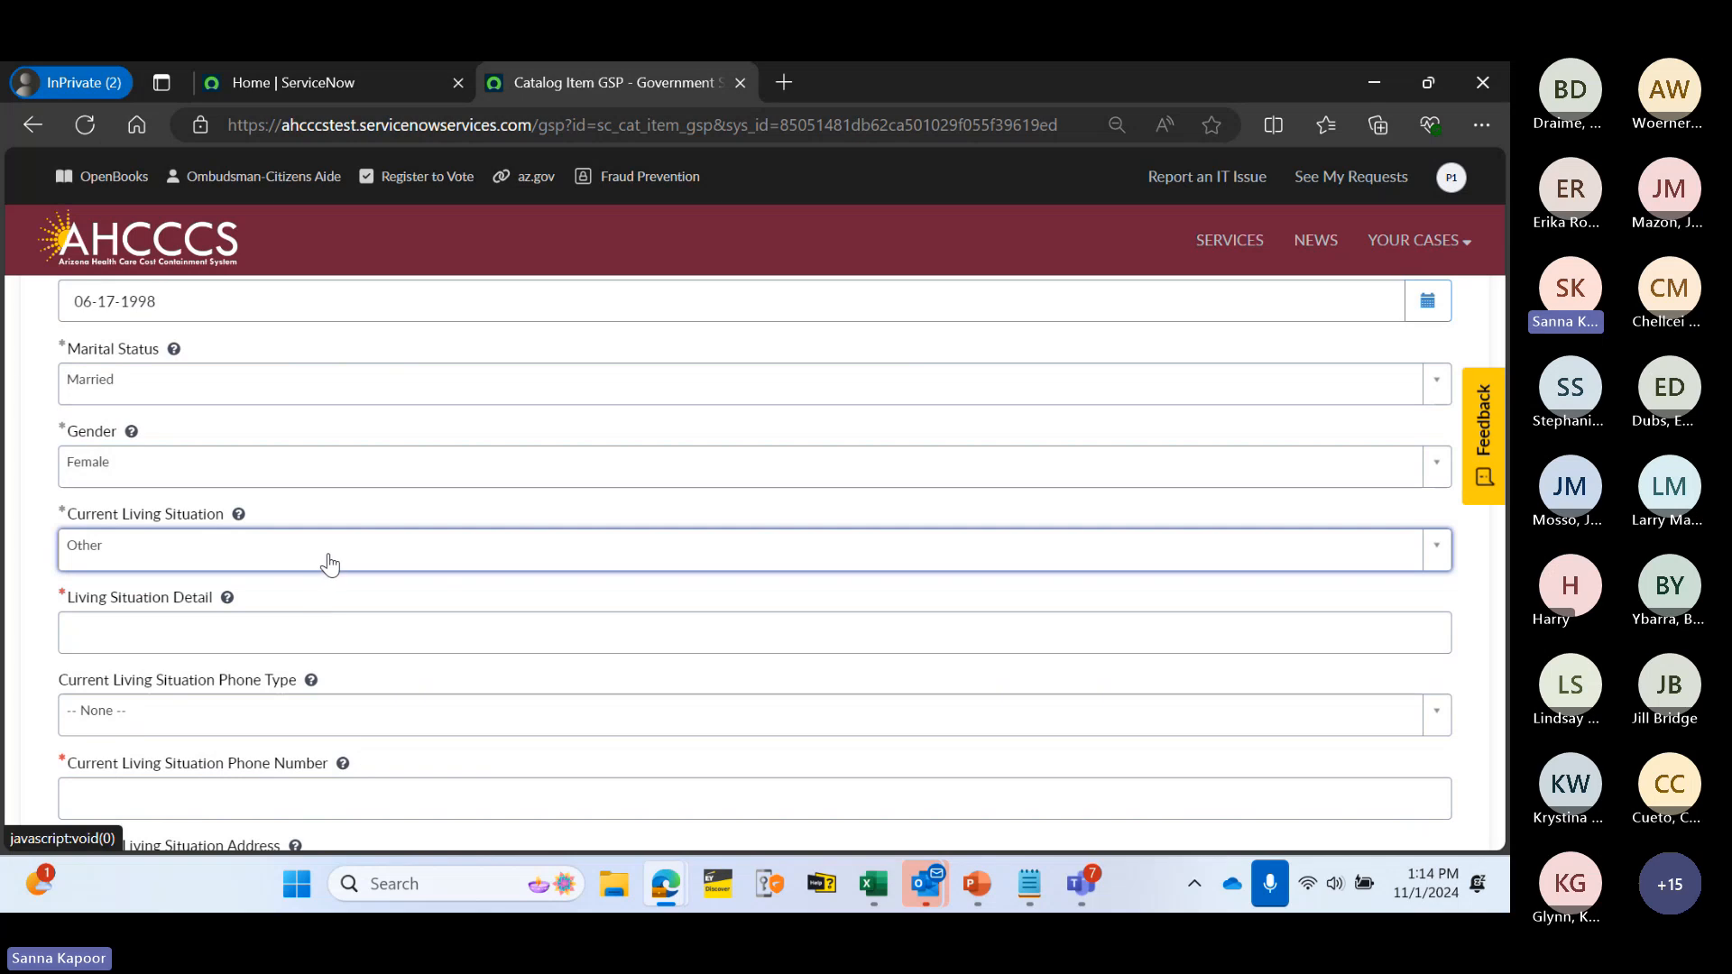
{"action": "scroll", "coordinate": [328, 565], "scroll_direction": "down", "scroll_amount": 1}
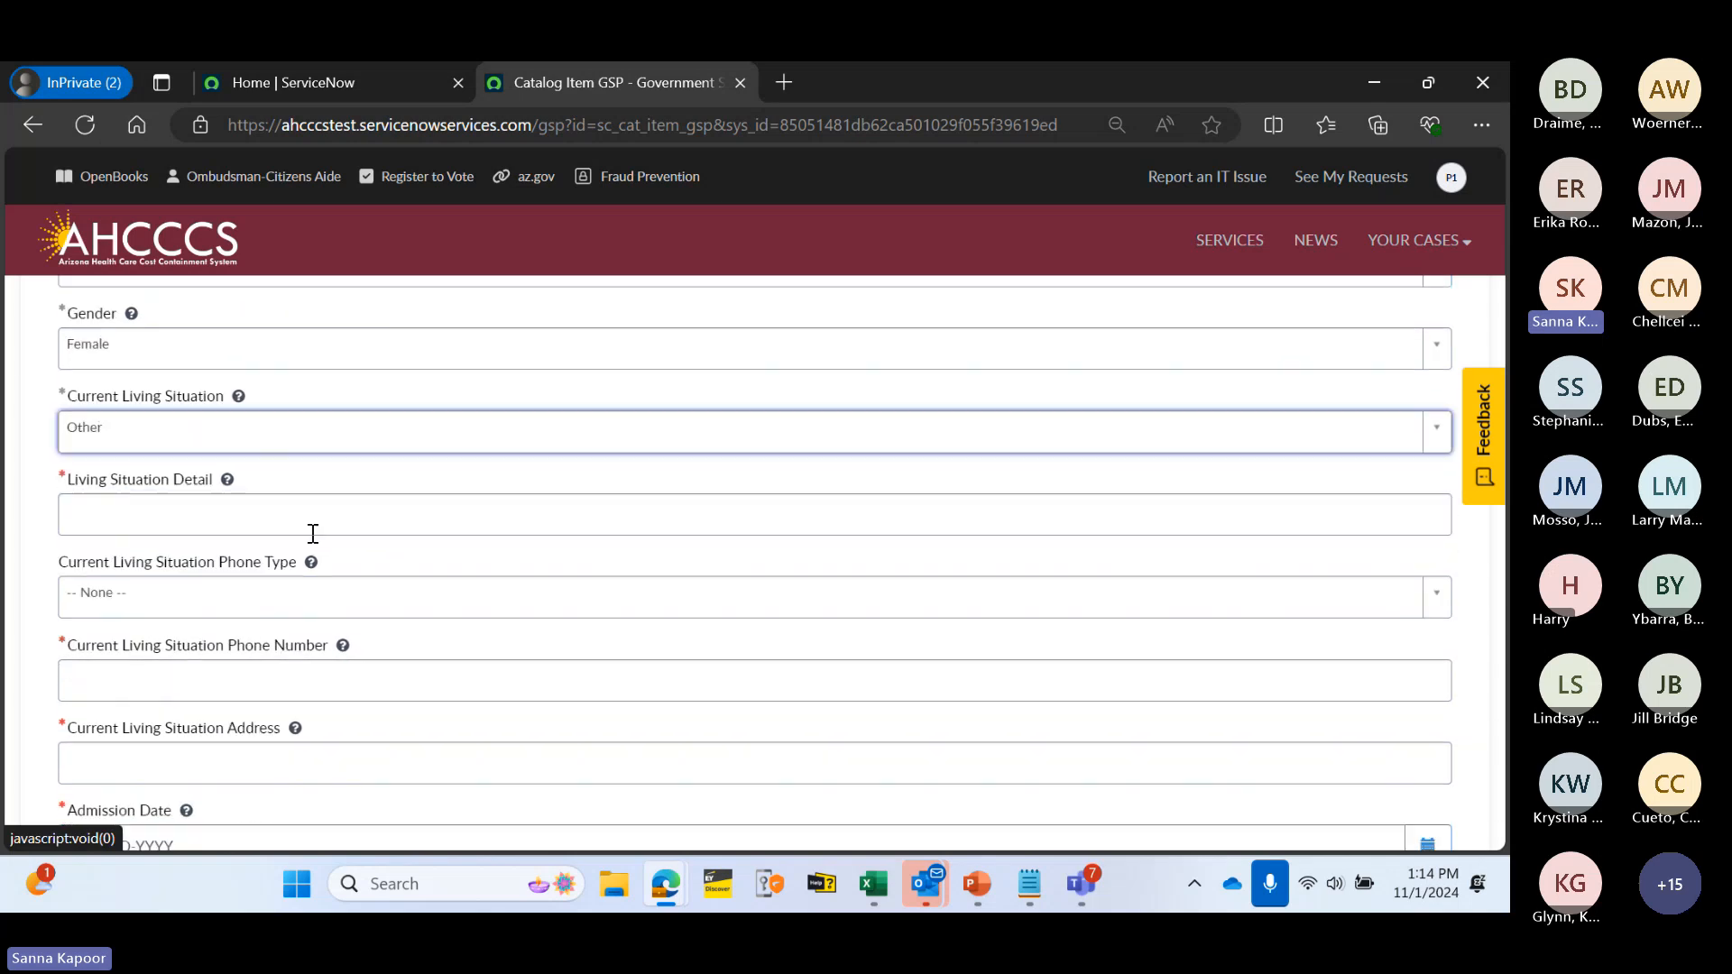
- Enter "Friend's house" as the living situation detail
{"action": "left_click", "coordinate": [180, 518]}
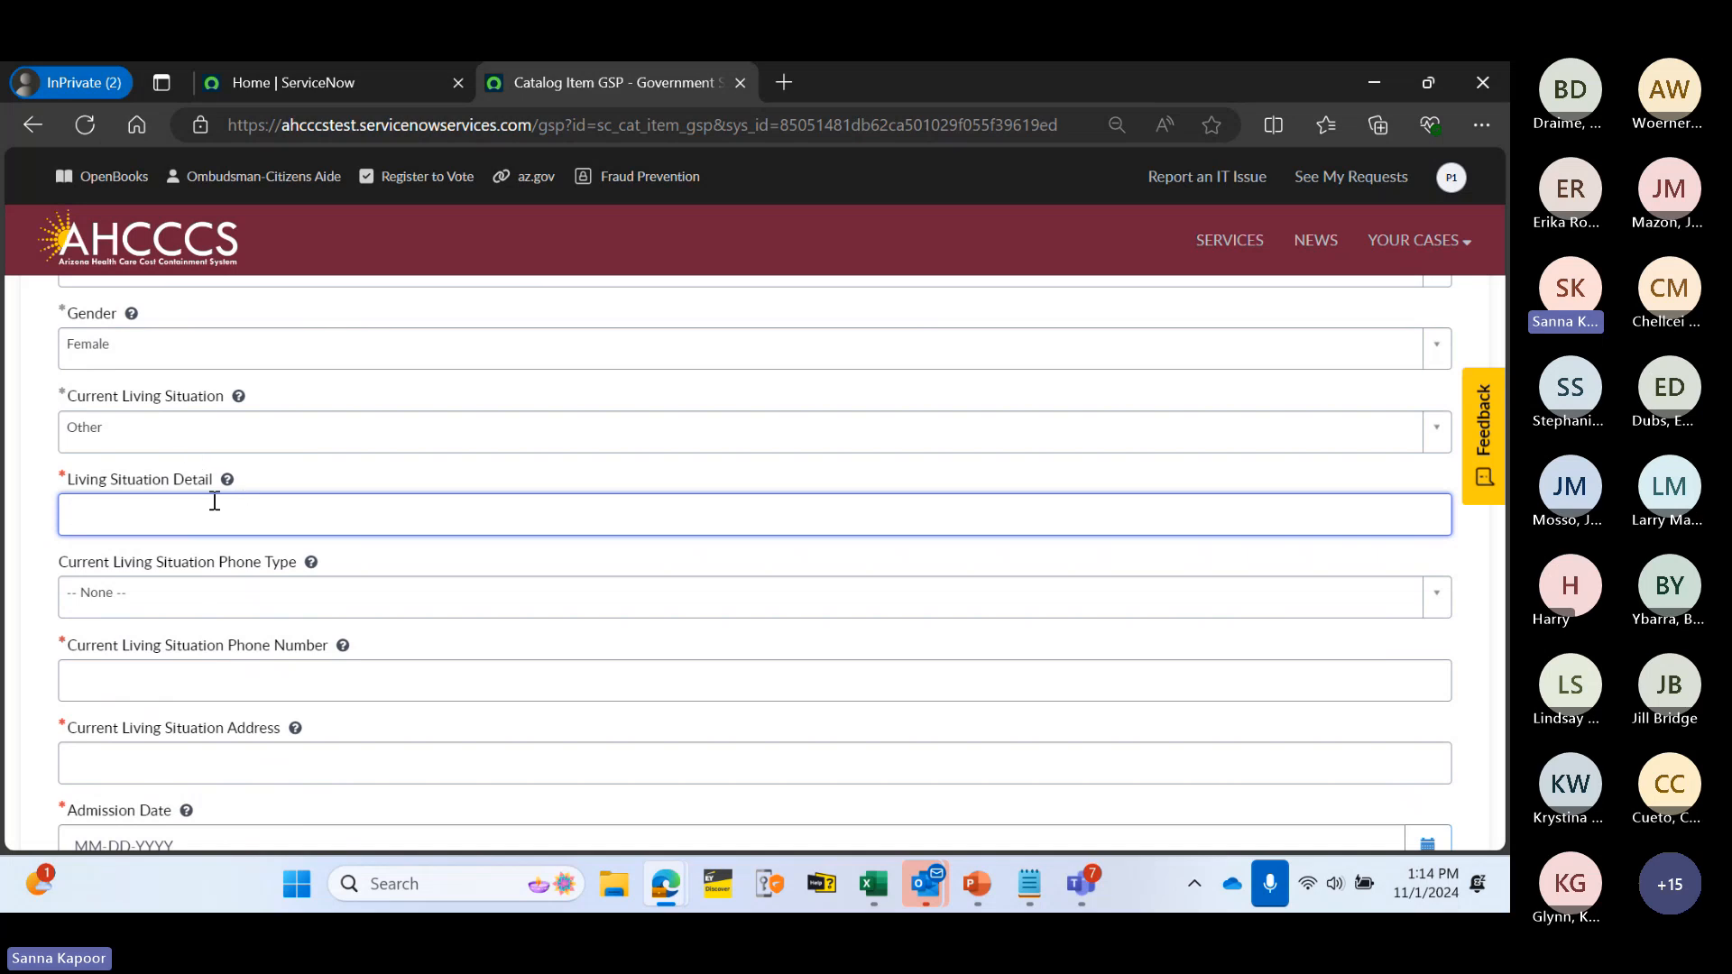
{"action": "type", "text": "M"}
{"action": "key", "text": "BackSpace"}
{"action": "type", "text": "Frei"}
{"action": "key", "text": "BackSpace"}
{"action": "key", "text": "BackSpace"}
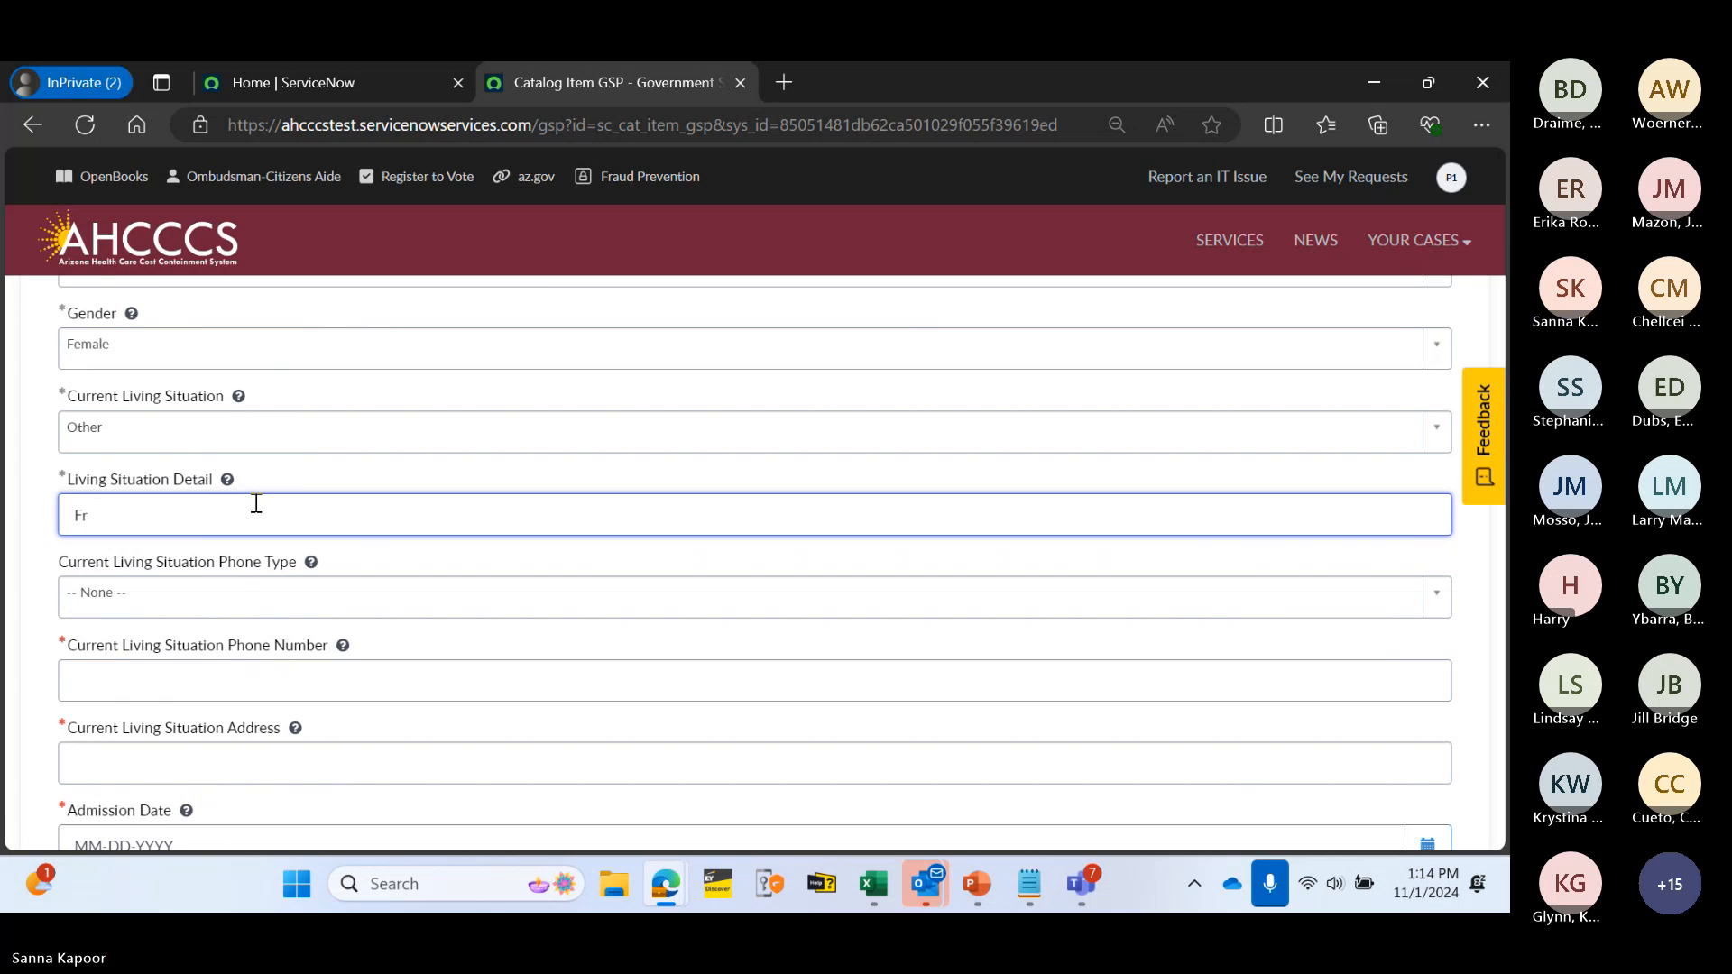
{"action": "type", "text": "iend's house"}
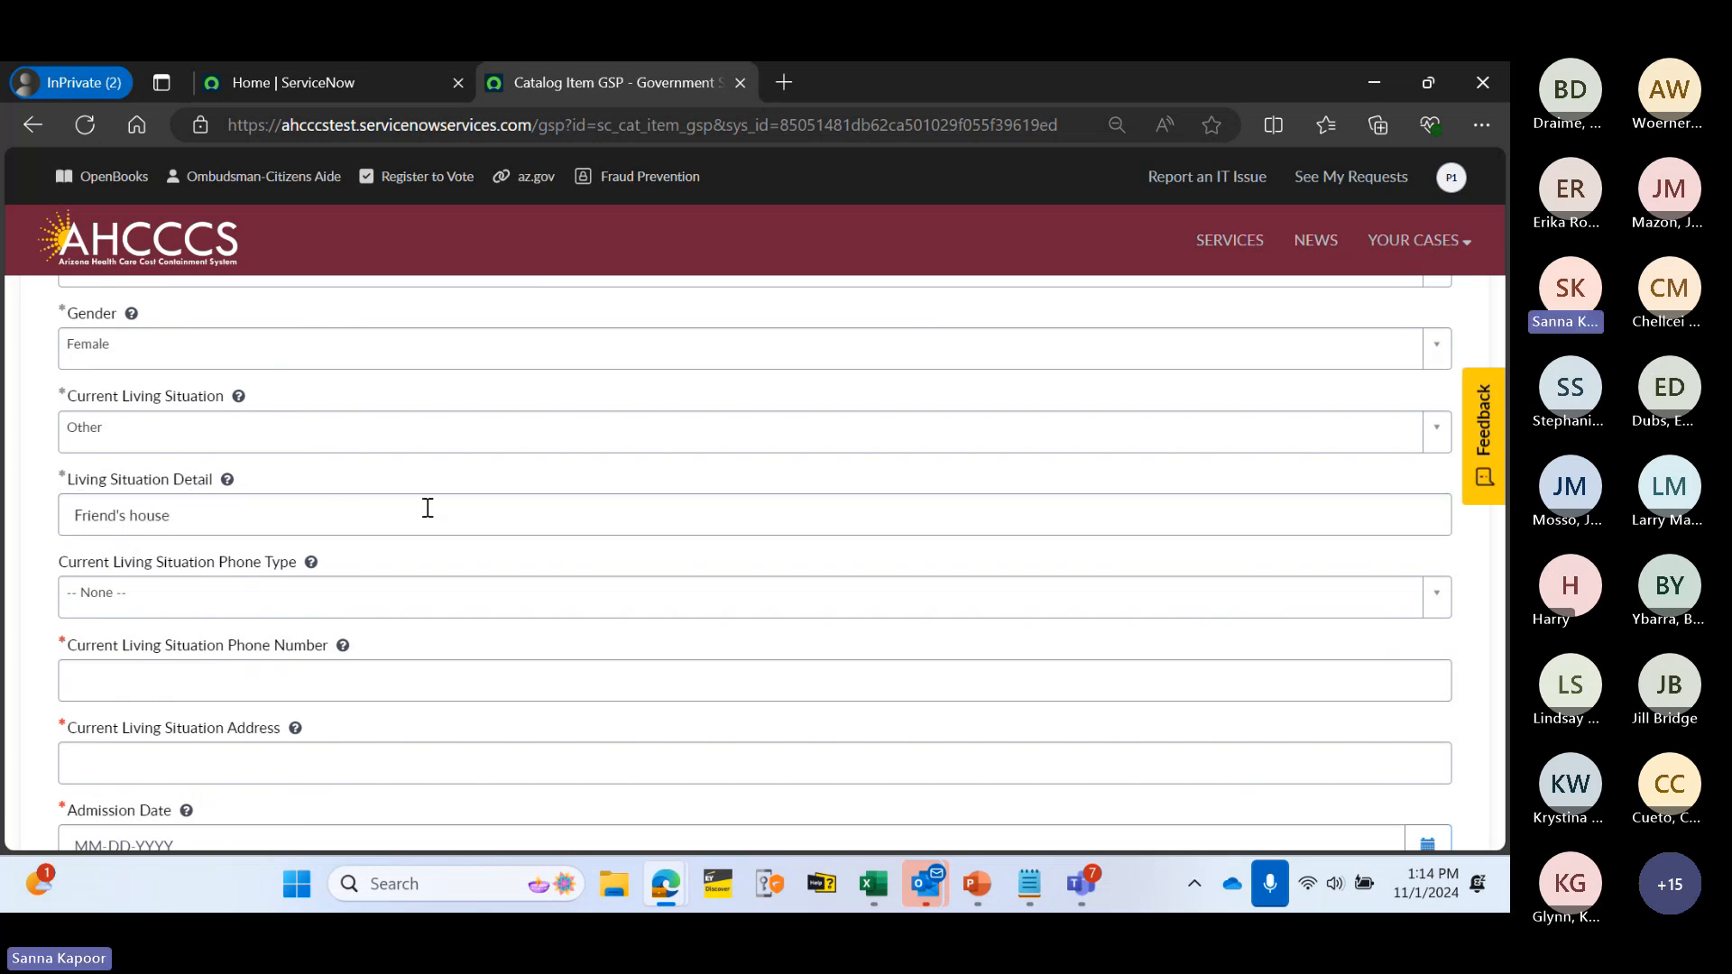
- Set the phone type to Cell and enter a 10-digit phone number
{"action": "scroll", "coordinate": [425, 502], "scroll_direction": "down", "scroll_amount": 1}
{"action": "left_click", "coordinate": [251, 478]}
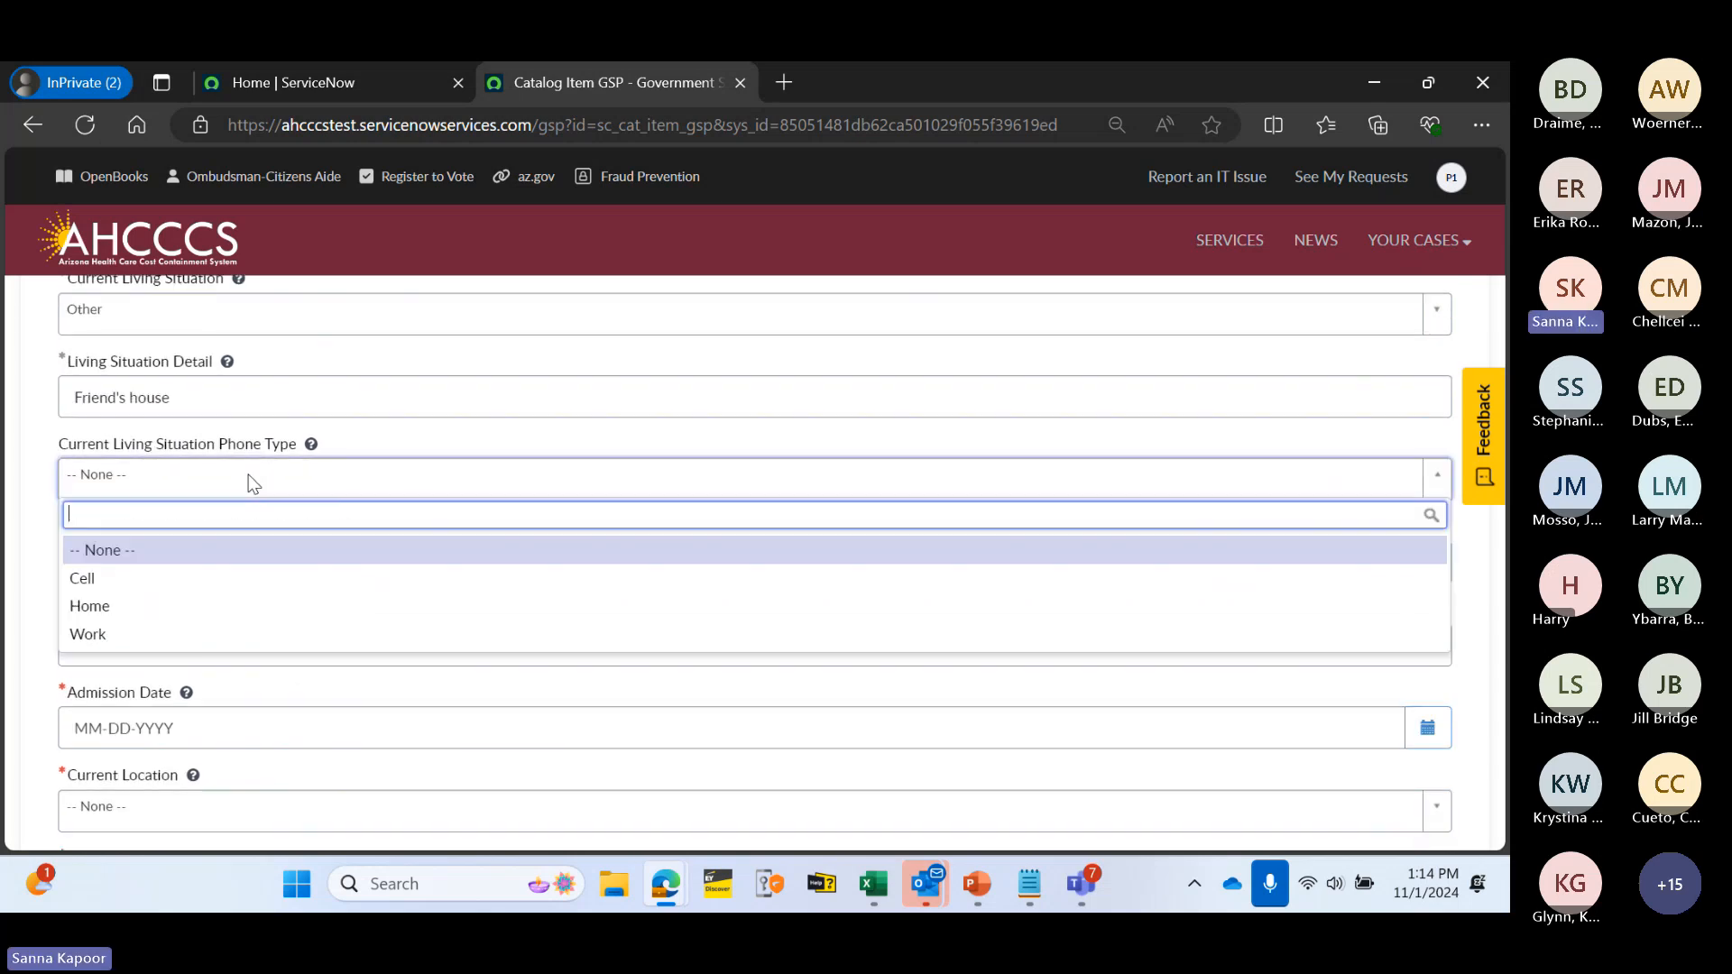
{"action": "left_click", "coordinate": [190, 591]}
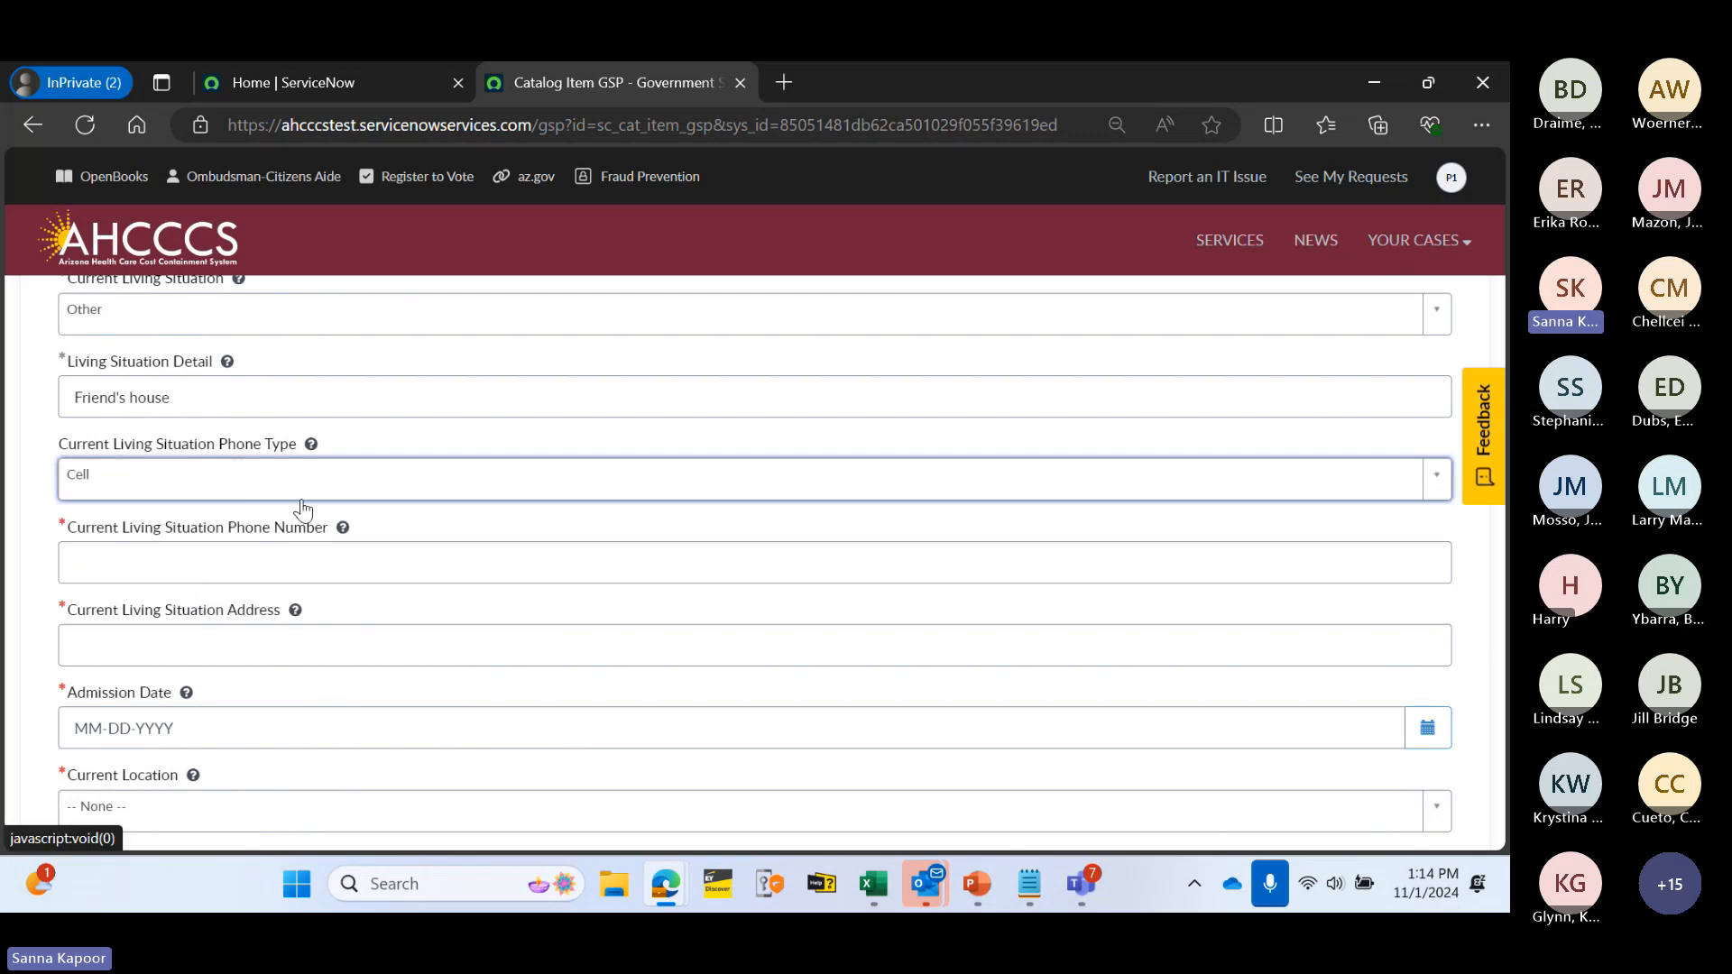
{"action": "left_click", "coordinate": [256, 564]}
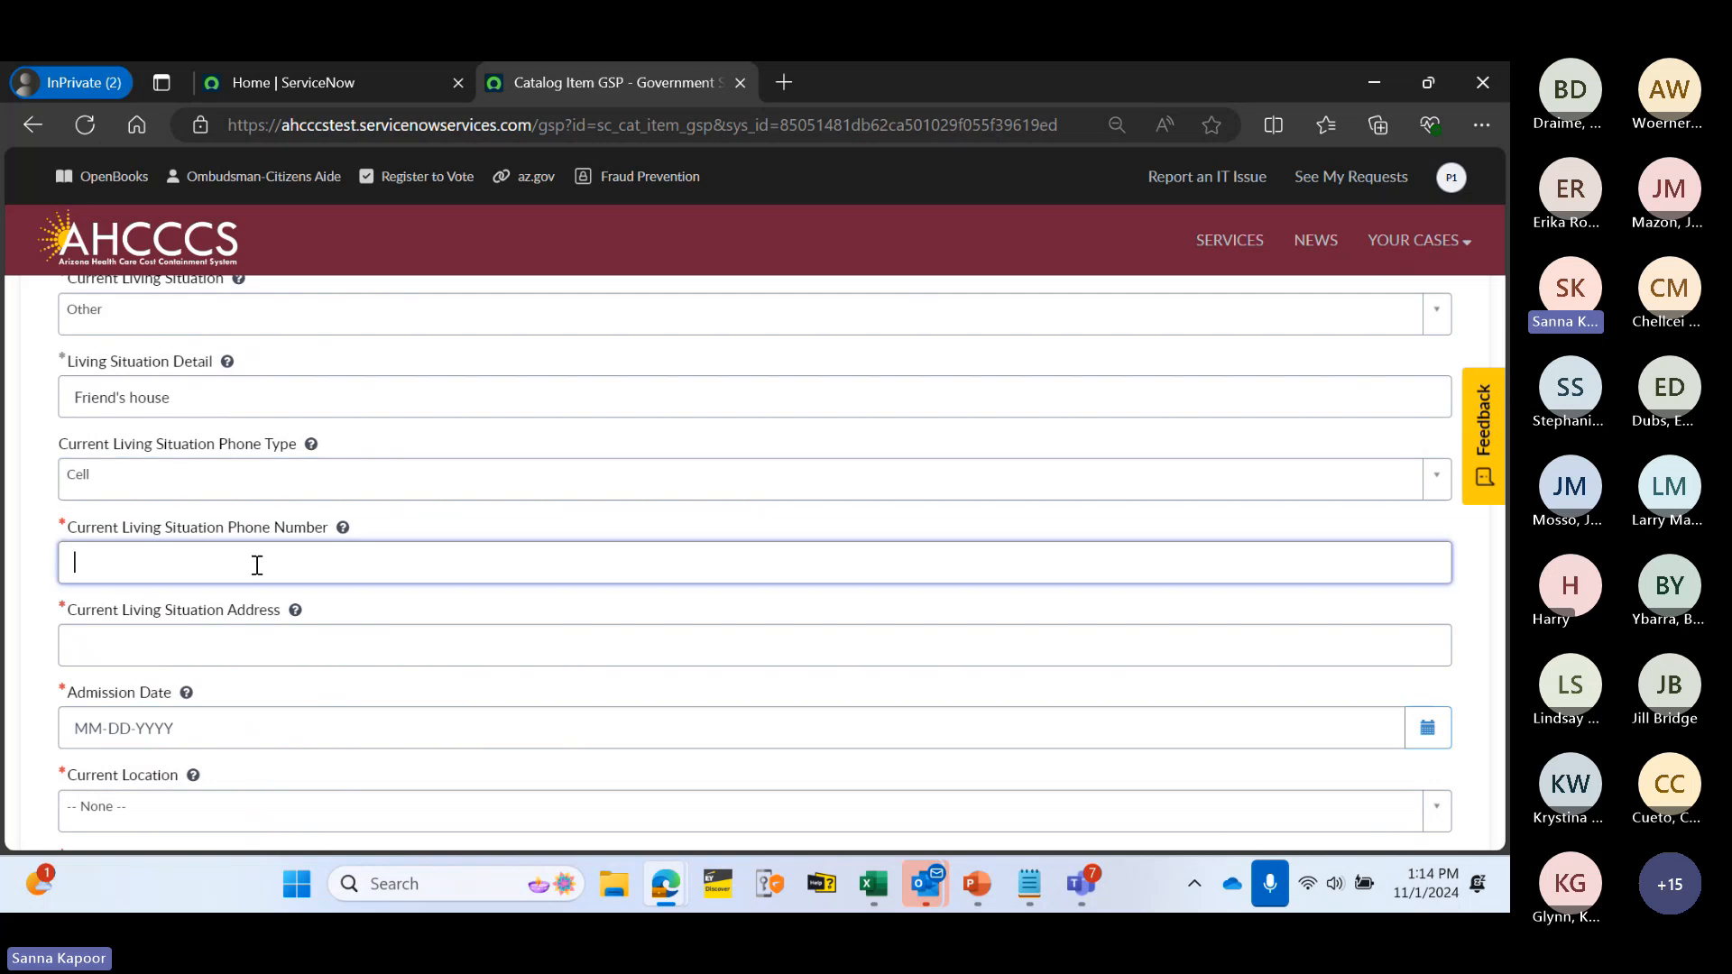
{"action": "type", "text": "12345678"}
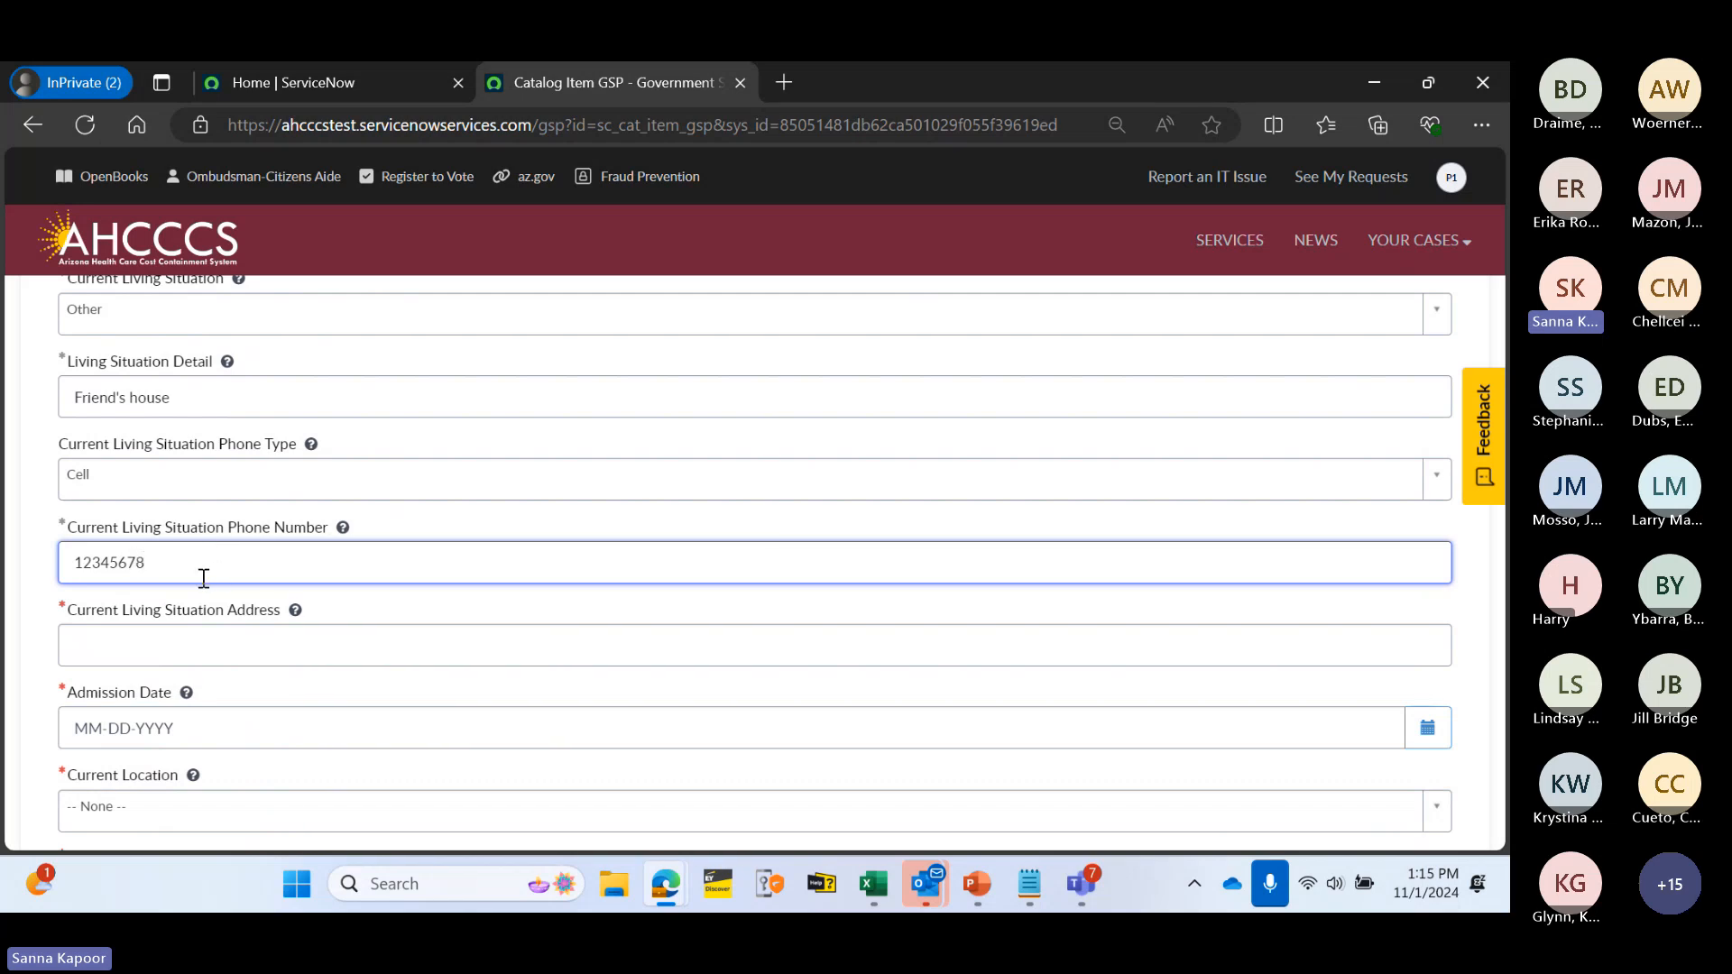
{"action": "left_click", "coordinate": [248, 529]}
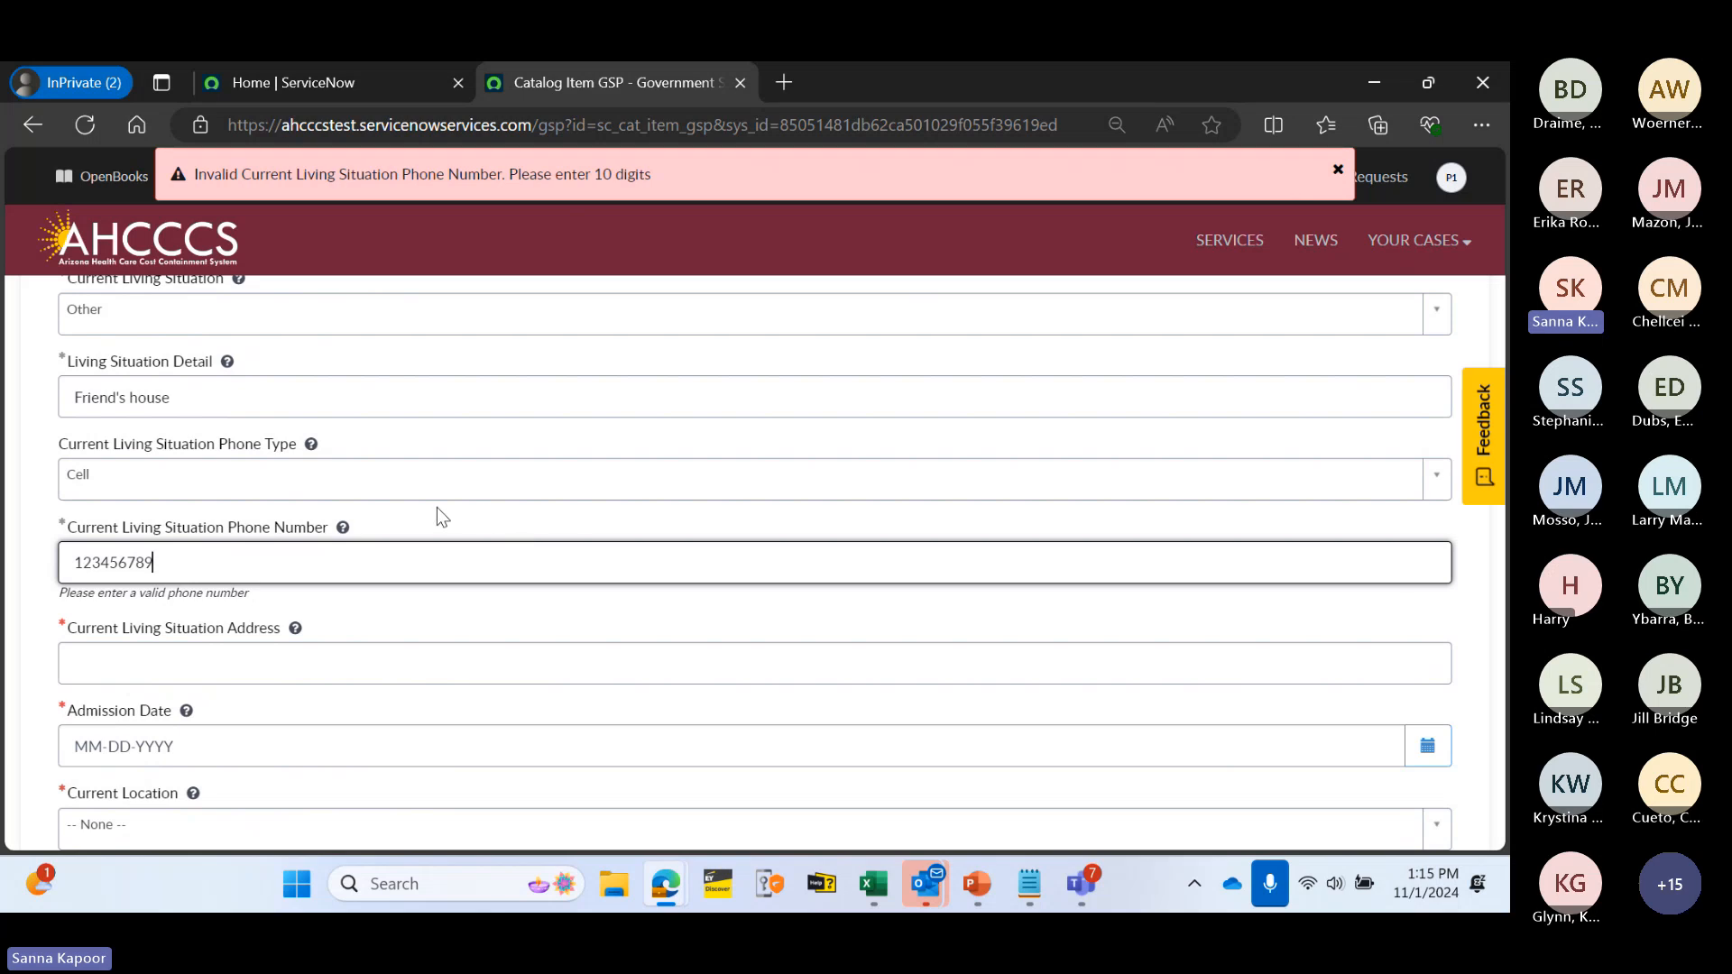
{"action": "type", "text": "0"}
{"action": "left_click", "coordinate": [467, 505]}
- Fill in the street address in the living situation address field
{"action": "scroll", "coordinate": [564, 559], "scroll_direction": "down", "scroll_amount": 1}
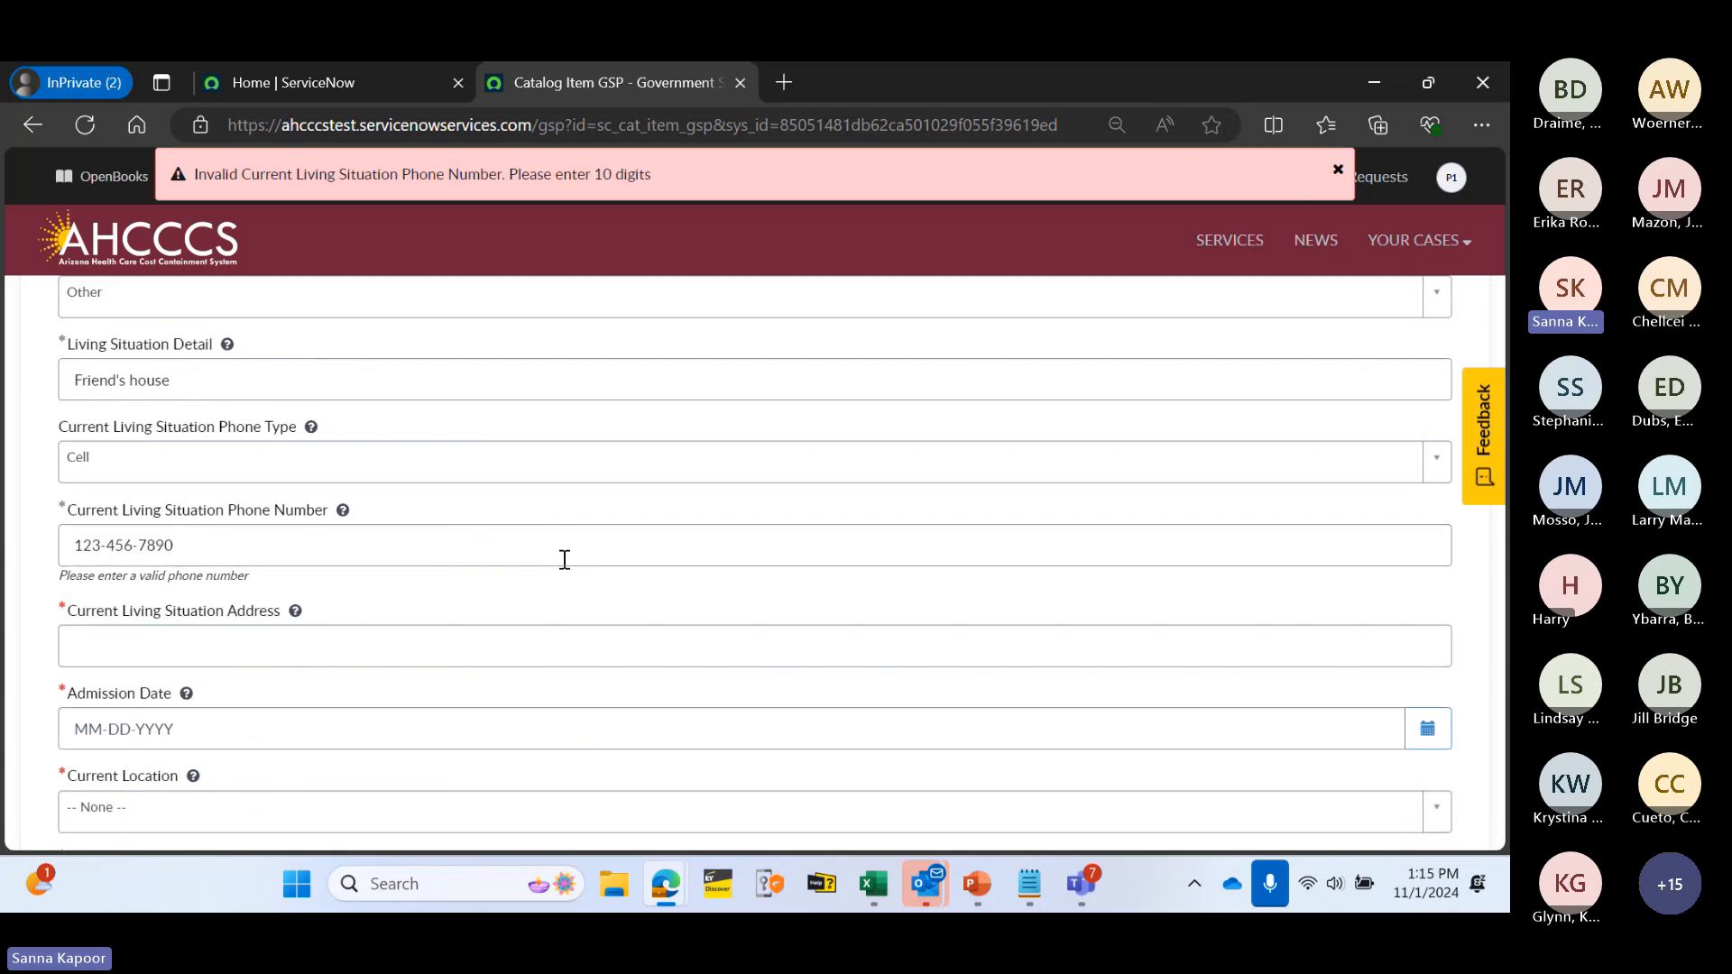
{"action": "scroll", "coordinate": [564, 559], "scroll_direction": "down", "scroll_amount": 1}
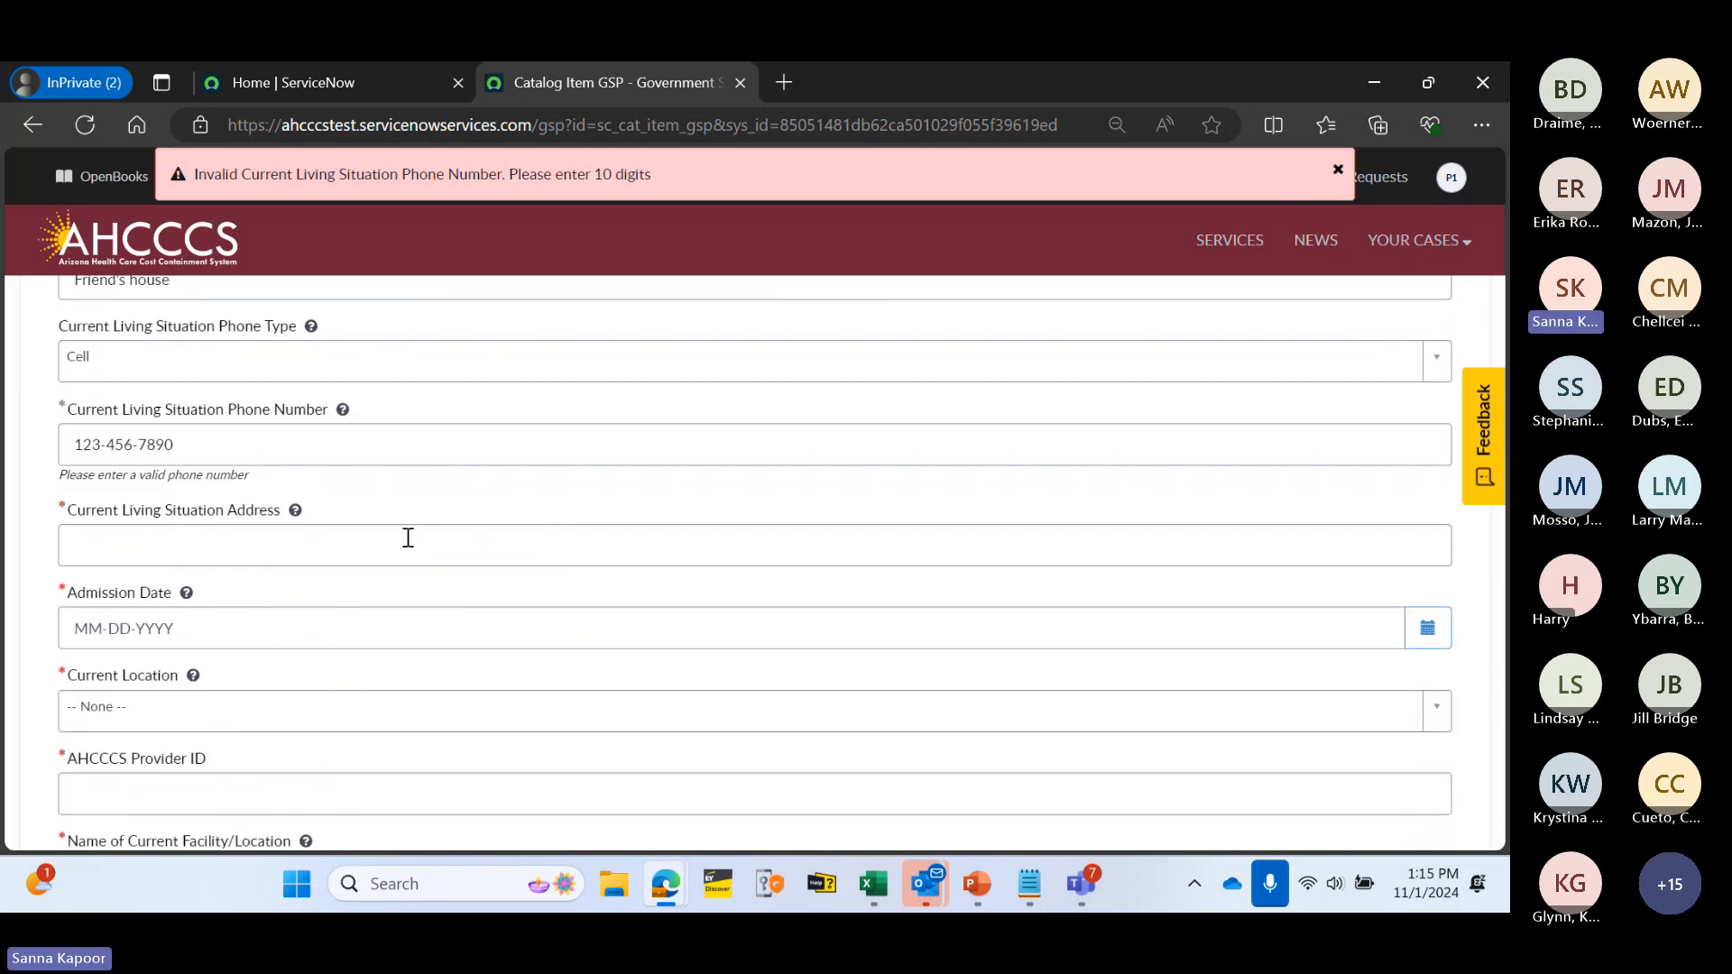
{"action": "left_click", "coordinate": [408, 537]}
{"action": "type", "text": "1"}
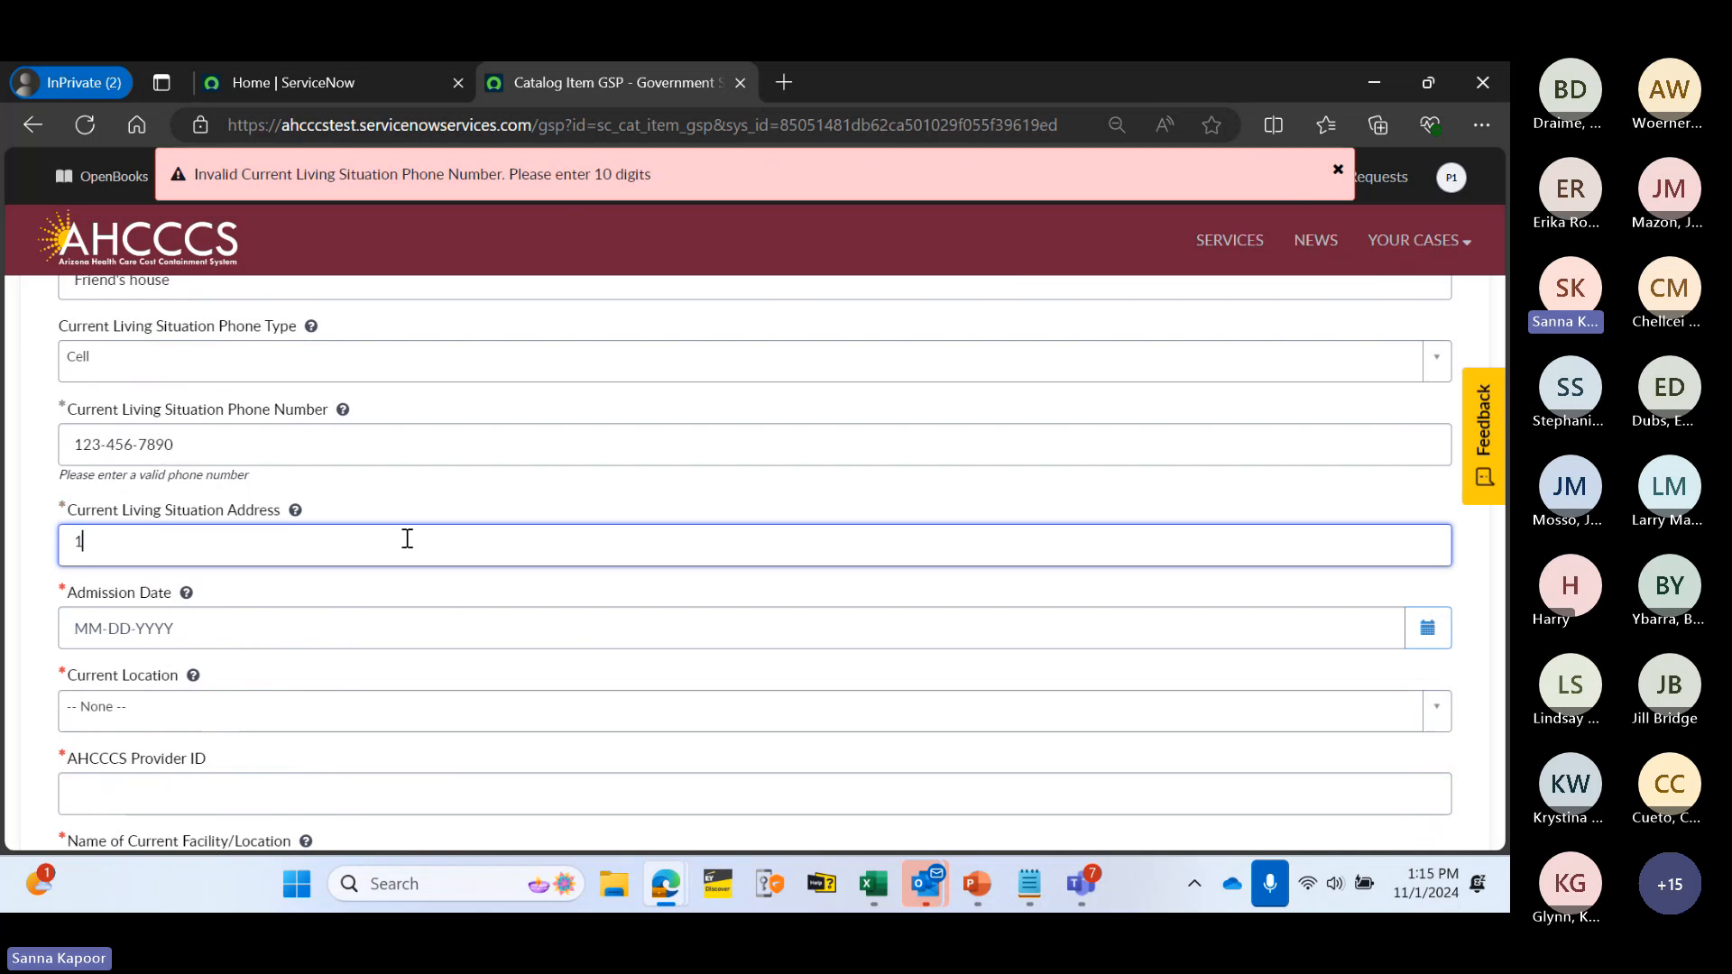
{"action": "type", "text": "00 Test "}
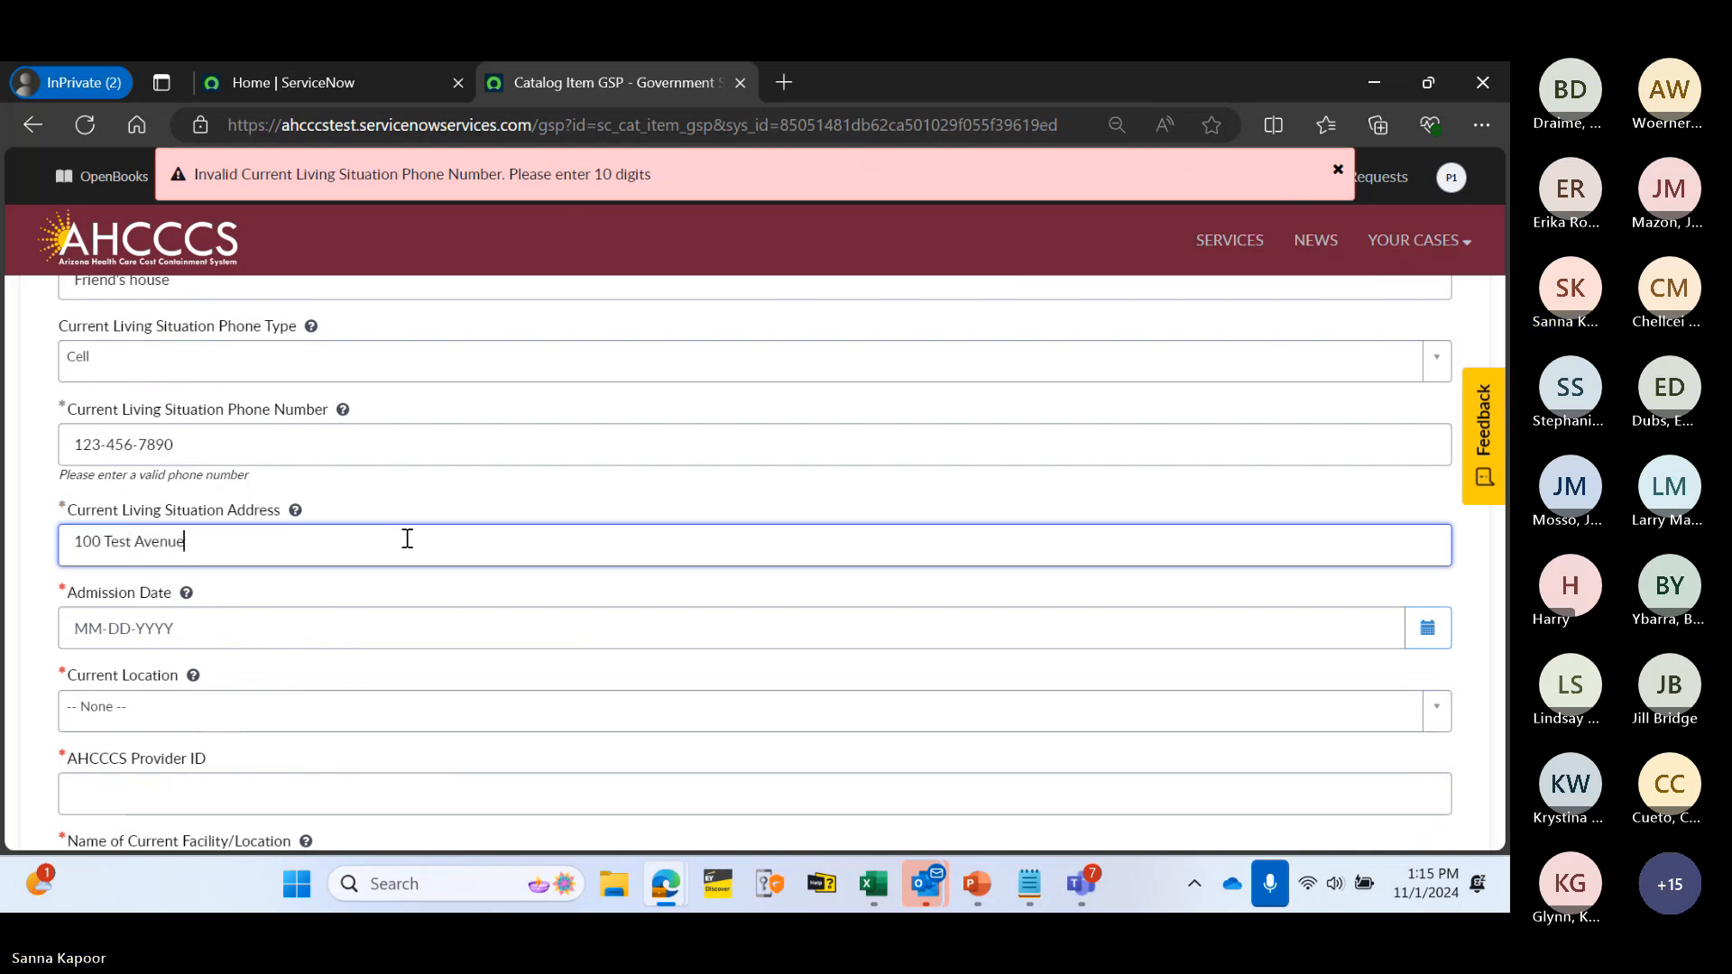
{"action": "type", "text": "Avenue"}
{"action": "left_click", "coordinate": [333, 638]}
- Set the admission date to 10-23-2024, clearing the invalid-phone and future-date warnings
{"action": "scroll", "coordinate": [595, 532], "scroll_direction": "down", "scroll_amount": 1}
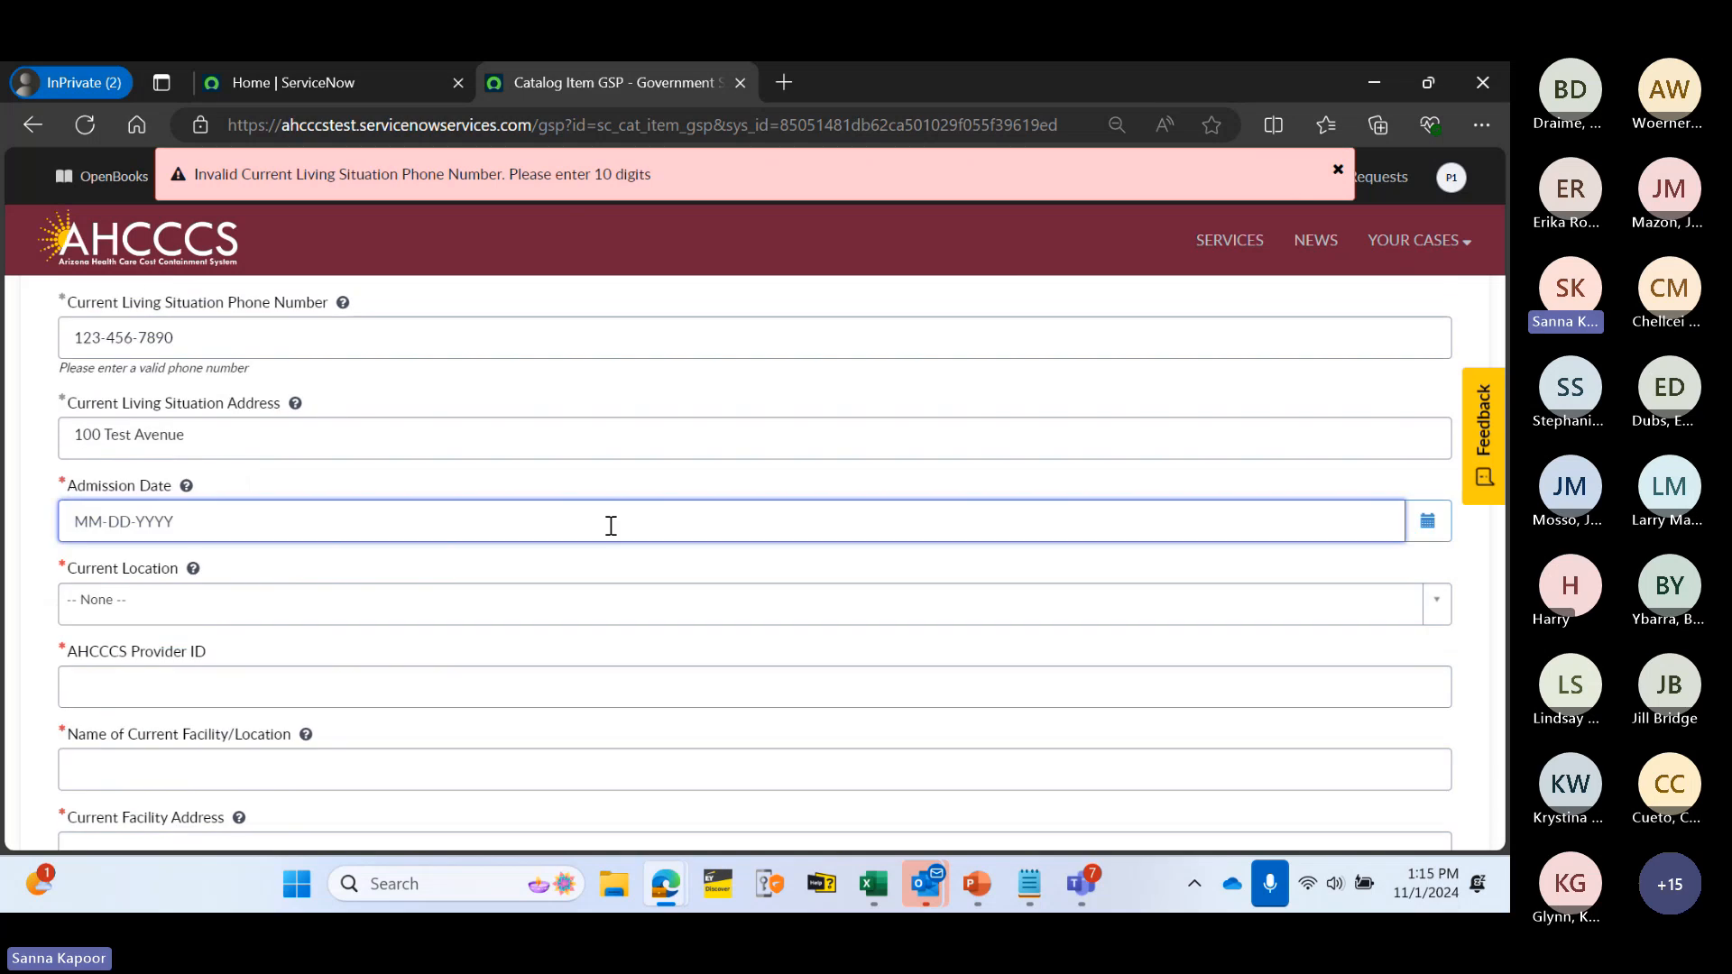
{"action": "left_click", "coordinate": [1432, 523]}
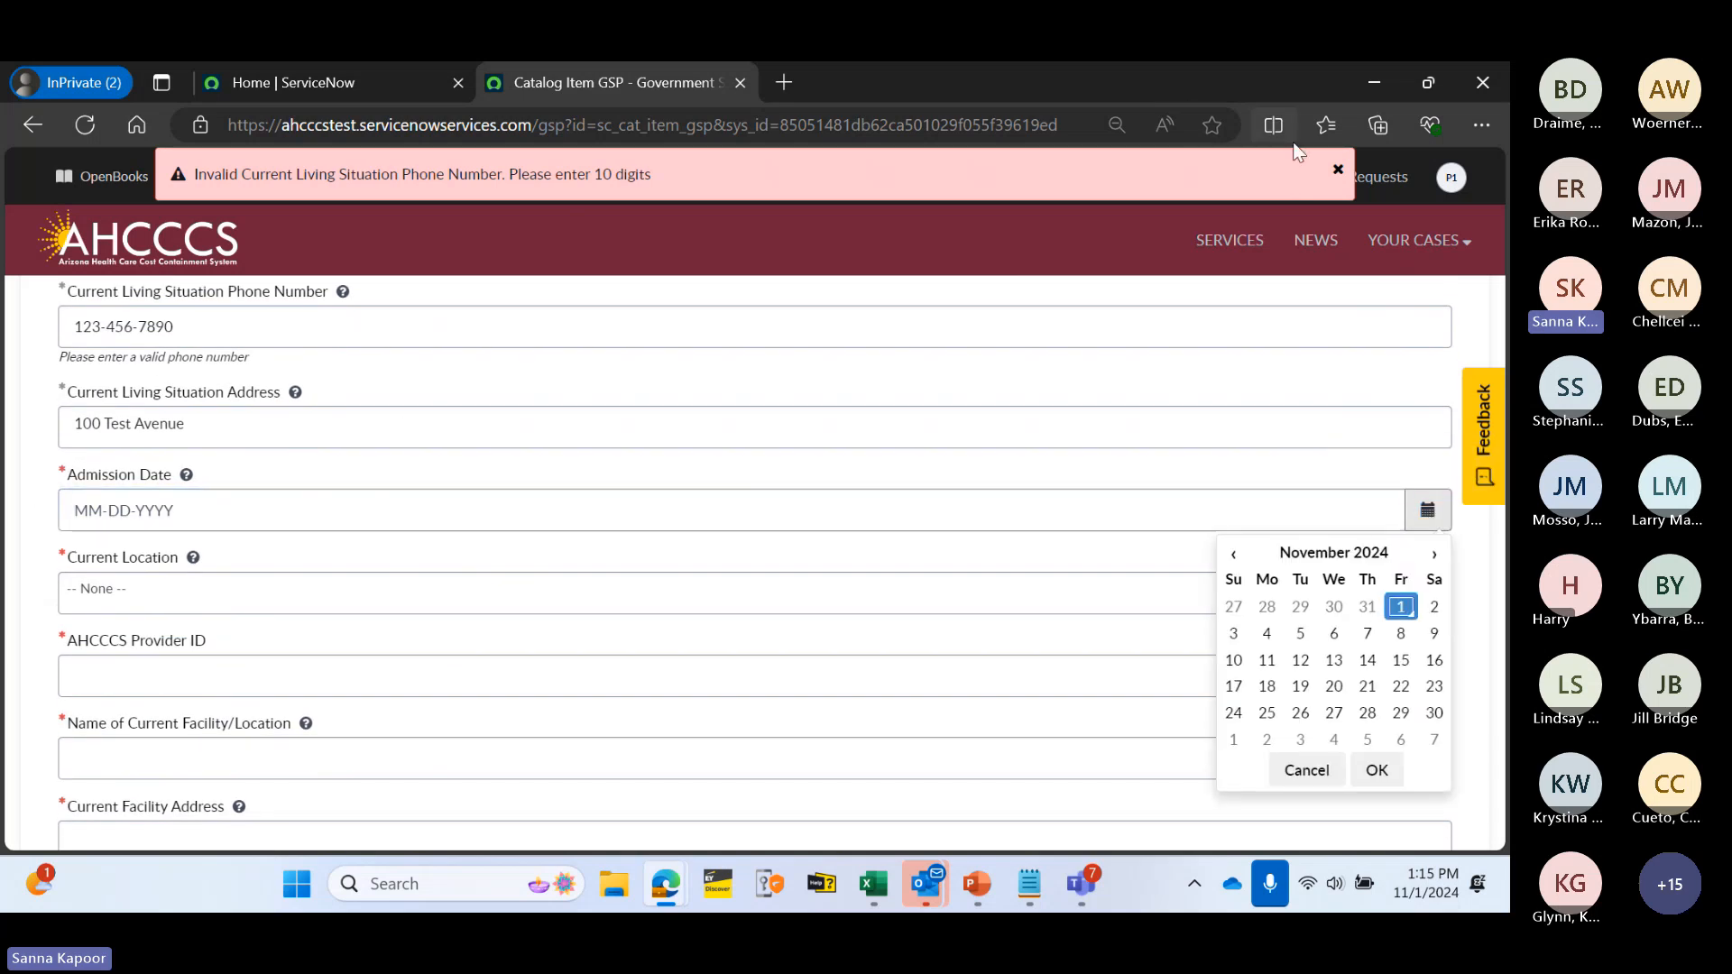
{"action": "left_click", "coordinate": [1336, 169]}
{"action": "left_click", "coordinate": [1338, 169]}
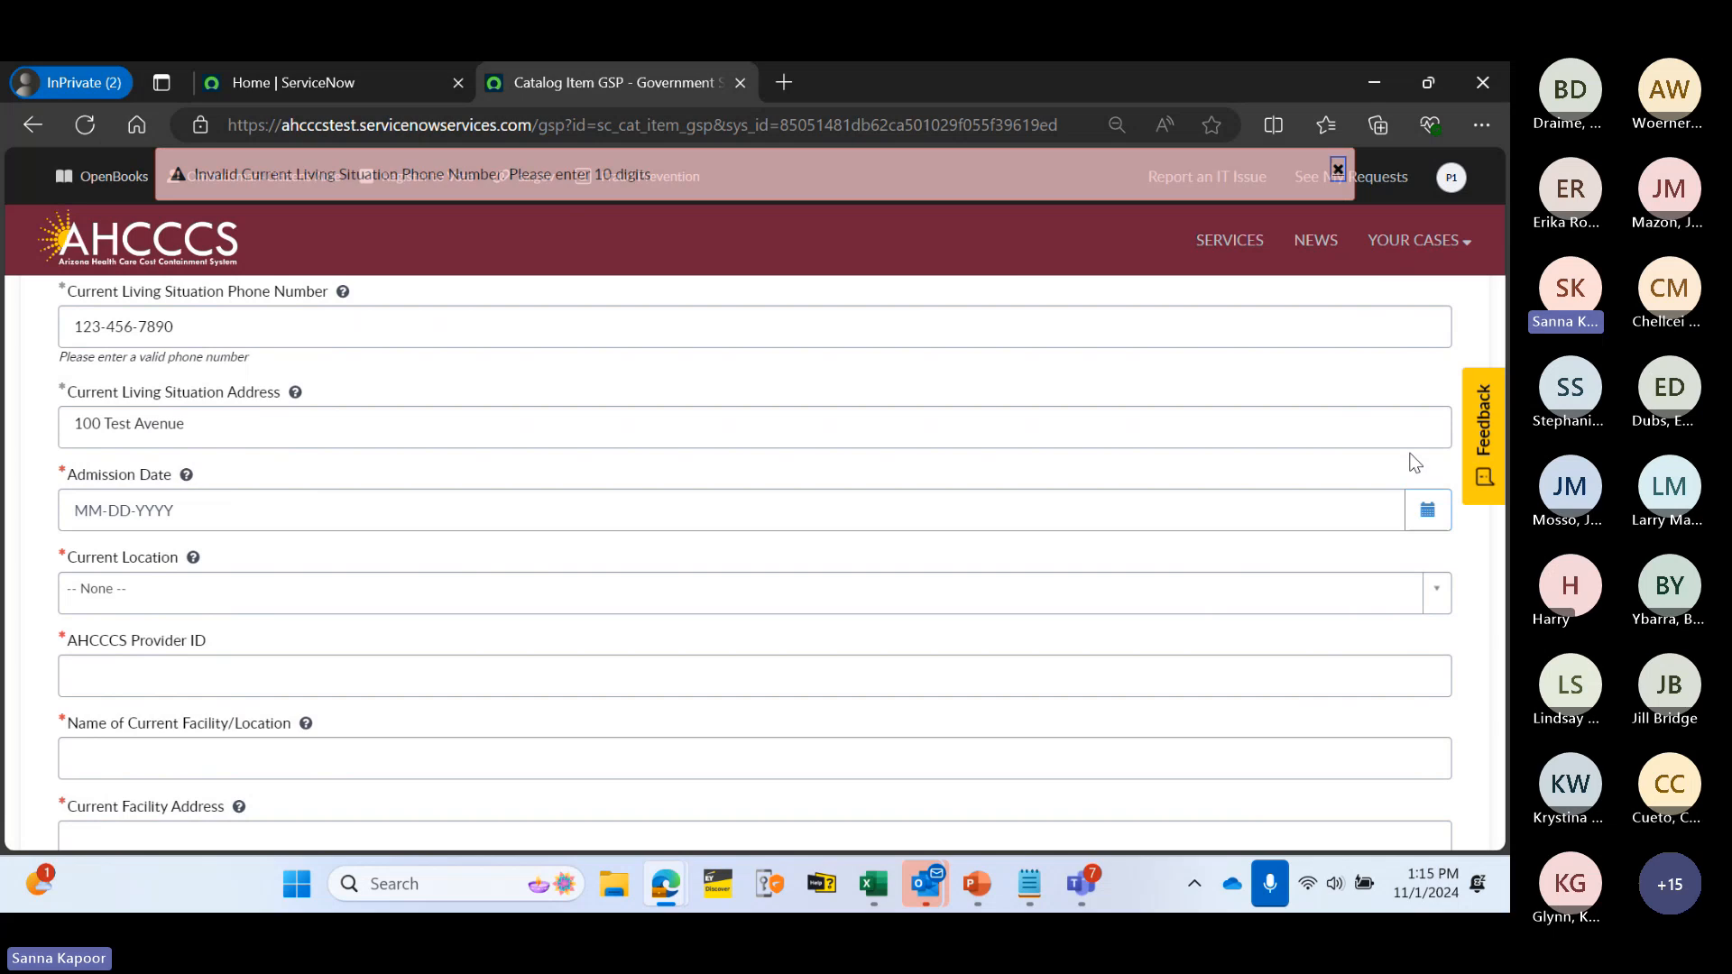
{"action": "left_click", "coordinate": [1438, 526]}
{"action": "left_click", "coordinate": [1333, 632]}
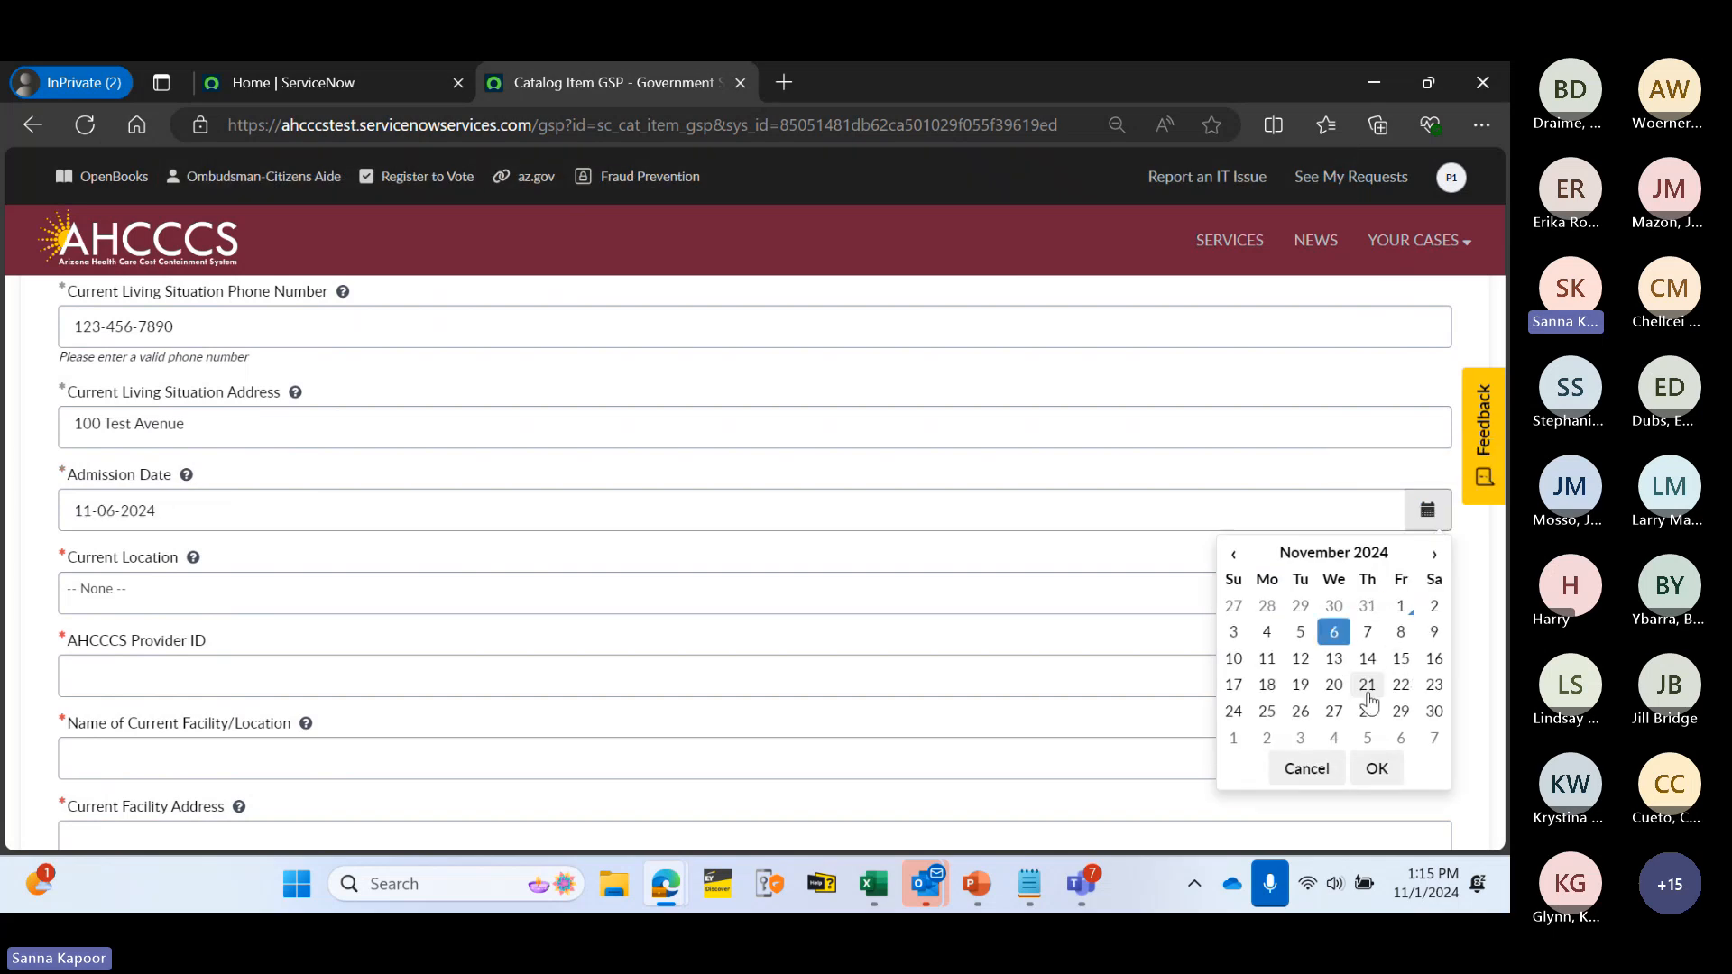
{"action": "left_click", "coordinate": [1376, 769]}
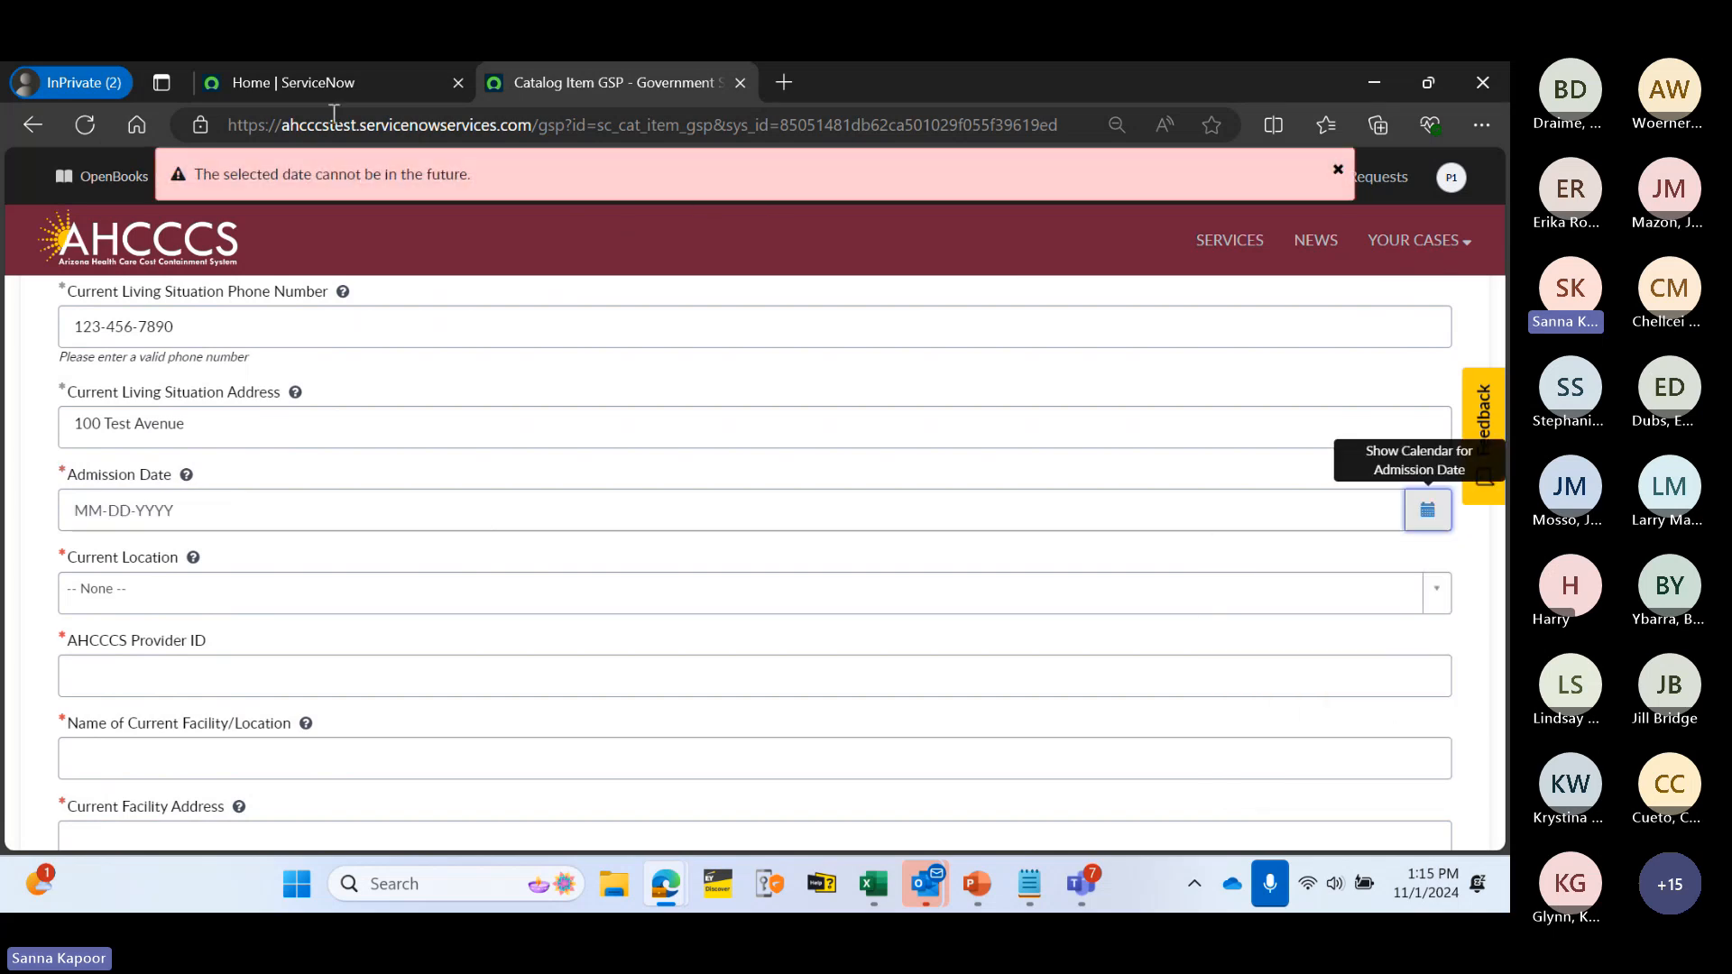
{"action": "left_click", "coordinate": [1338, 169]}
{"action": "left_click", "coordinate": [1426, 510]}
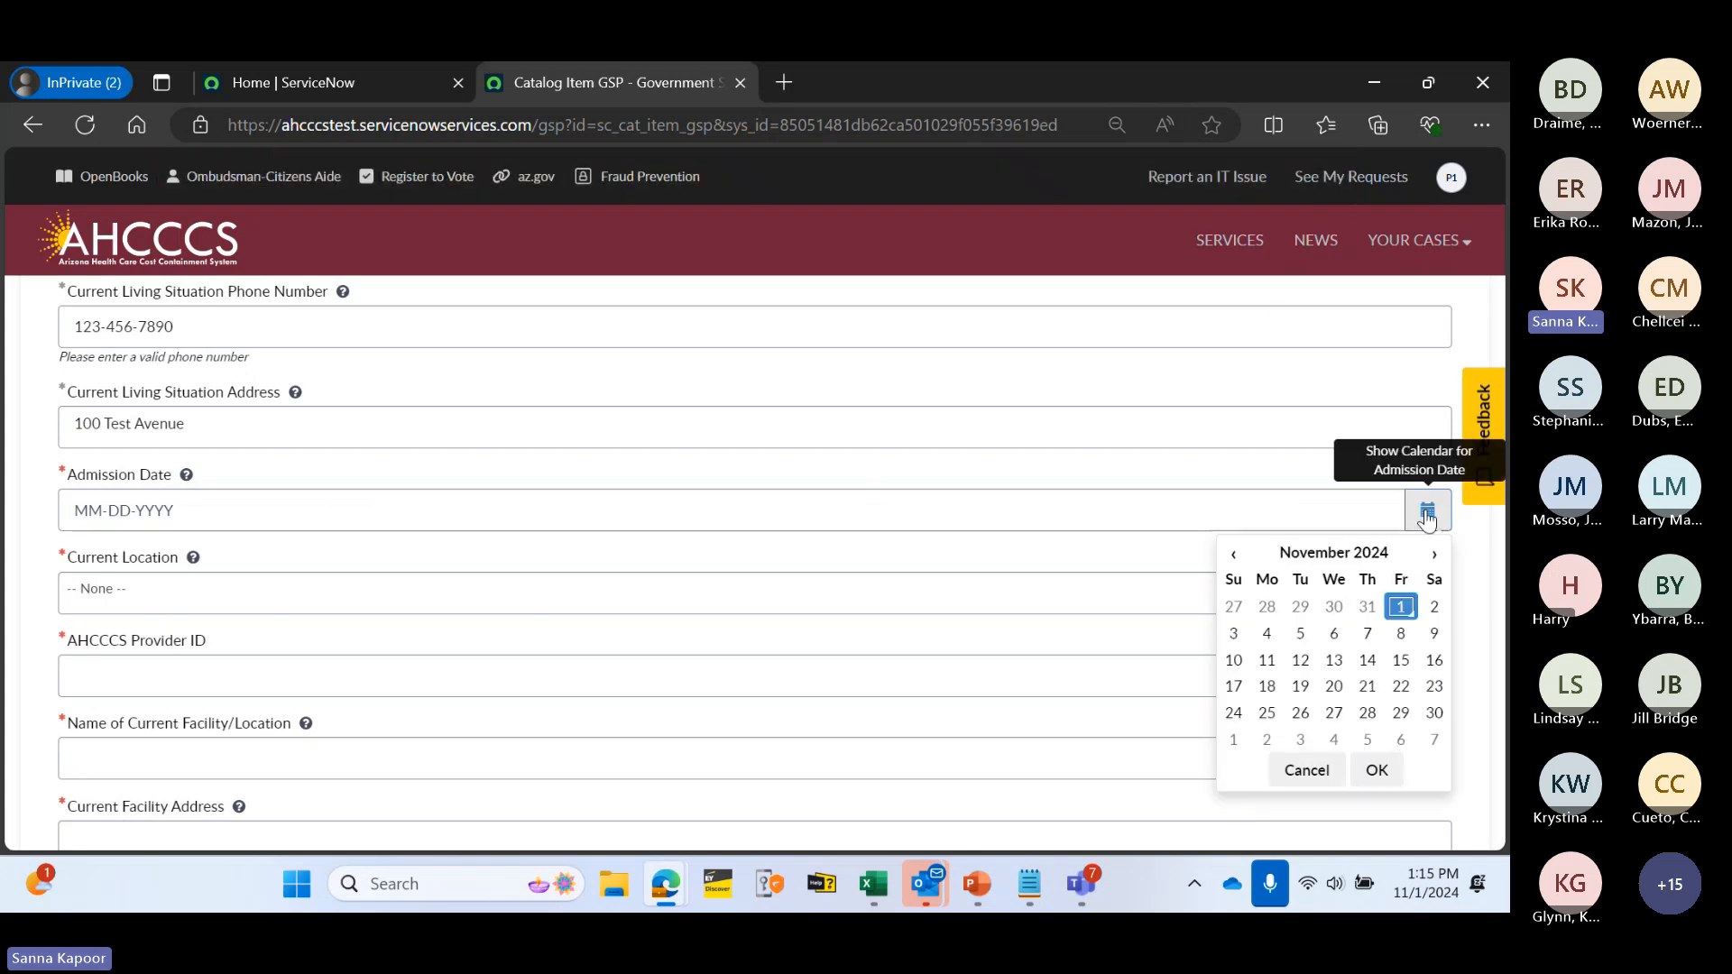
{"action": "left_click", "coordinate": [1236, 558]}
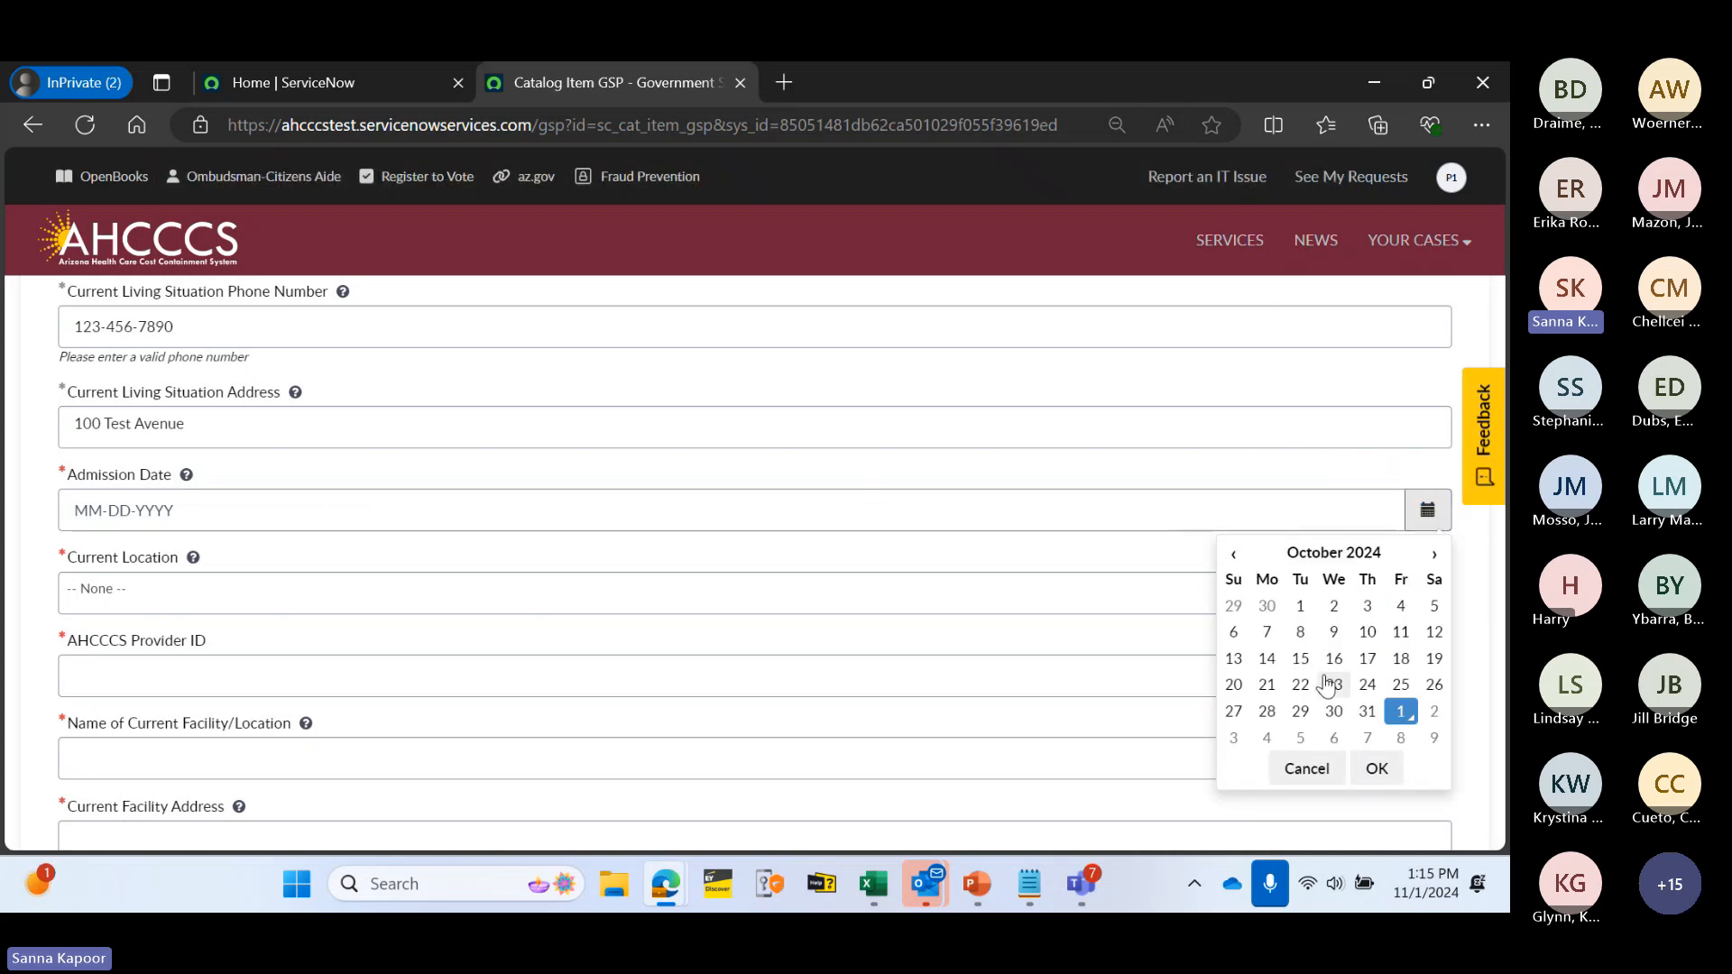
{"action": "left_click", "coordinate": [1333, 686]}
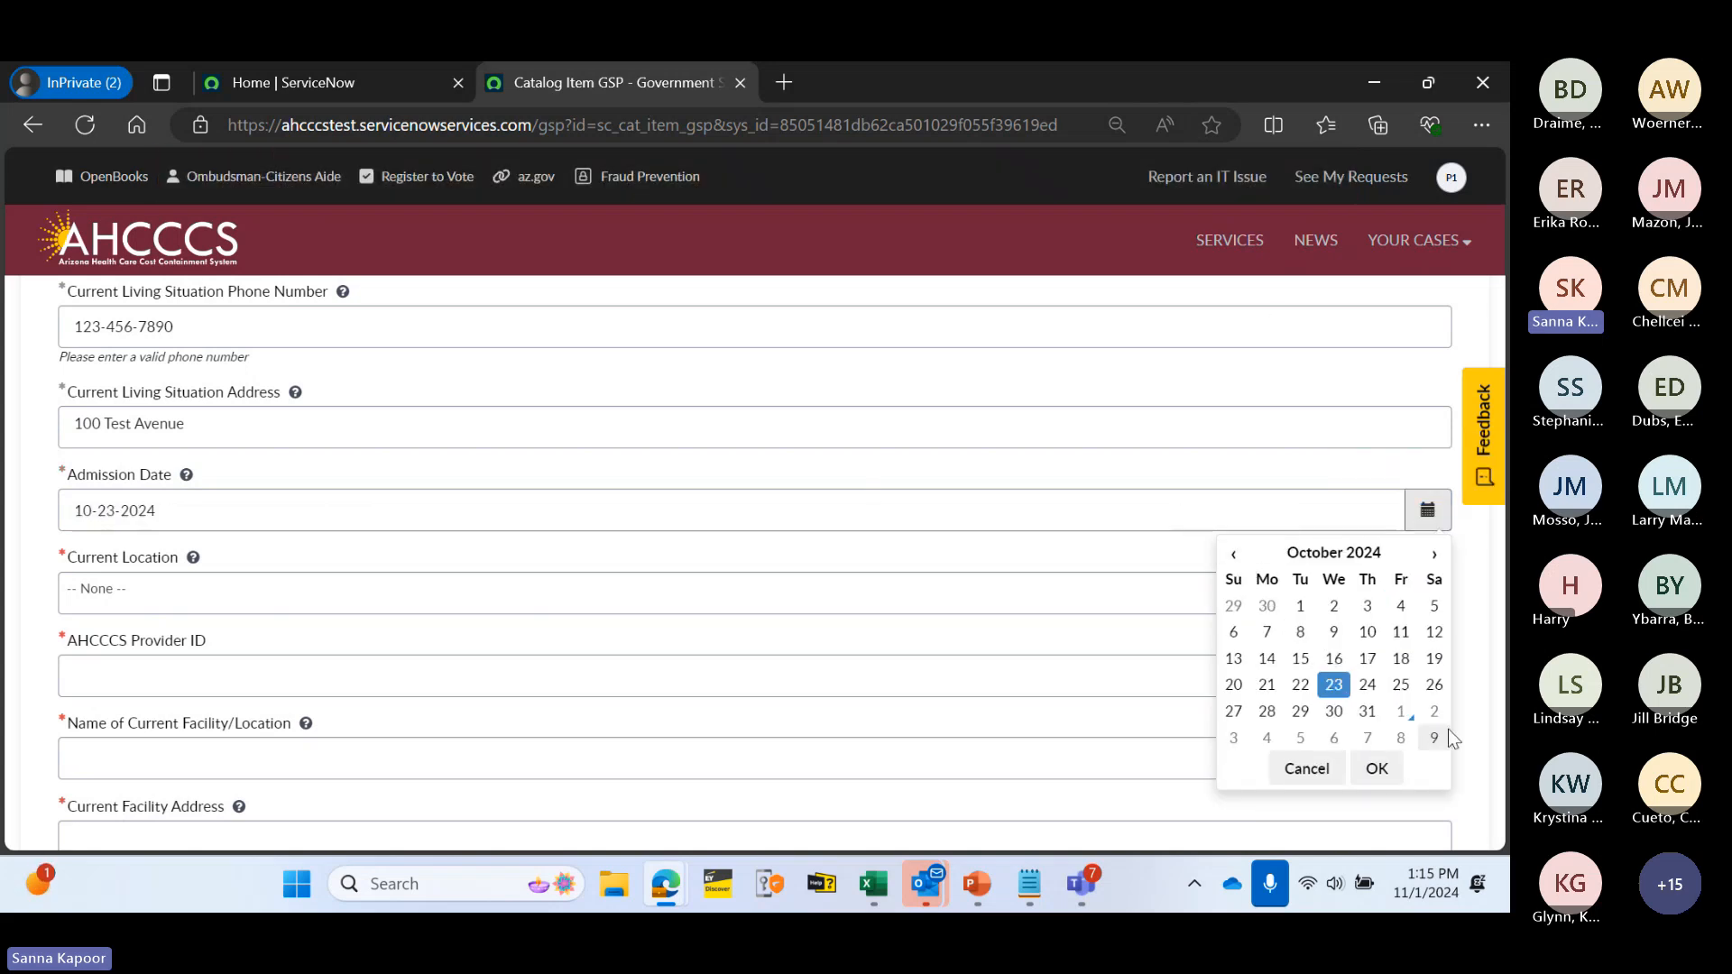
{"action": "left_click", "coordinate": [1376, 770]}
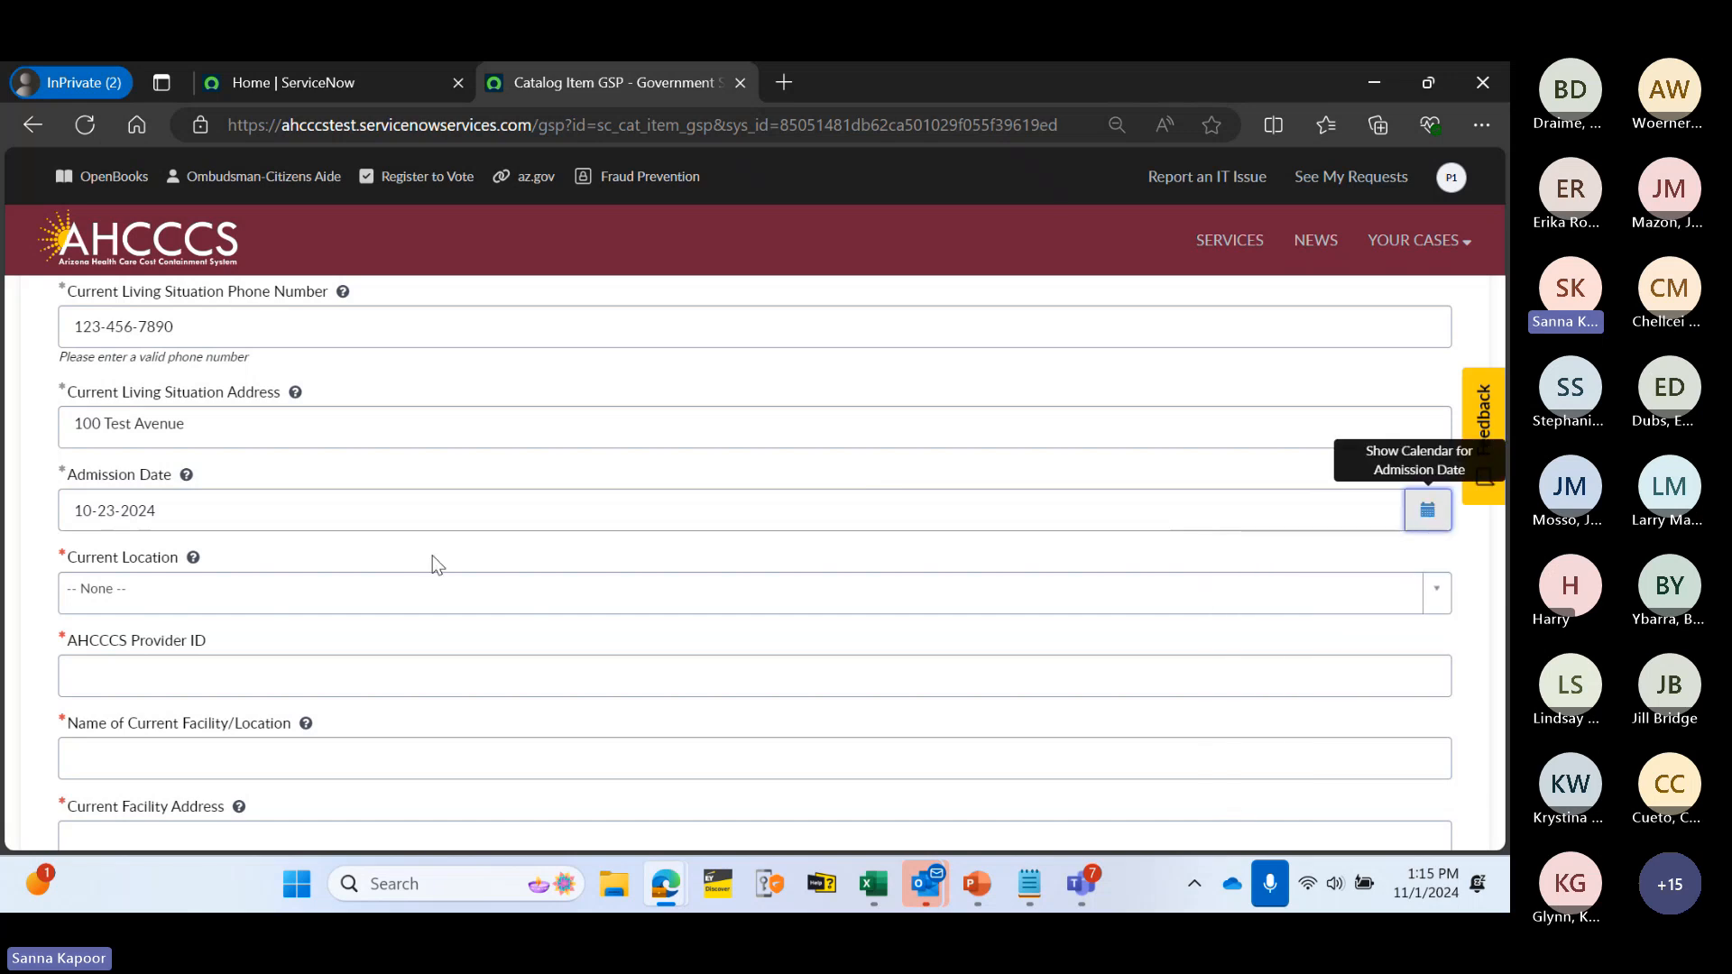
- Choose Medical Facility as the current location
{"action": "scroll", "coordinate": [432, 554], "scroll_direction": "down", "scroll_amount": 1}
{"action": "left_click", "coordinate": [267, 485]}
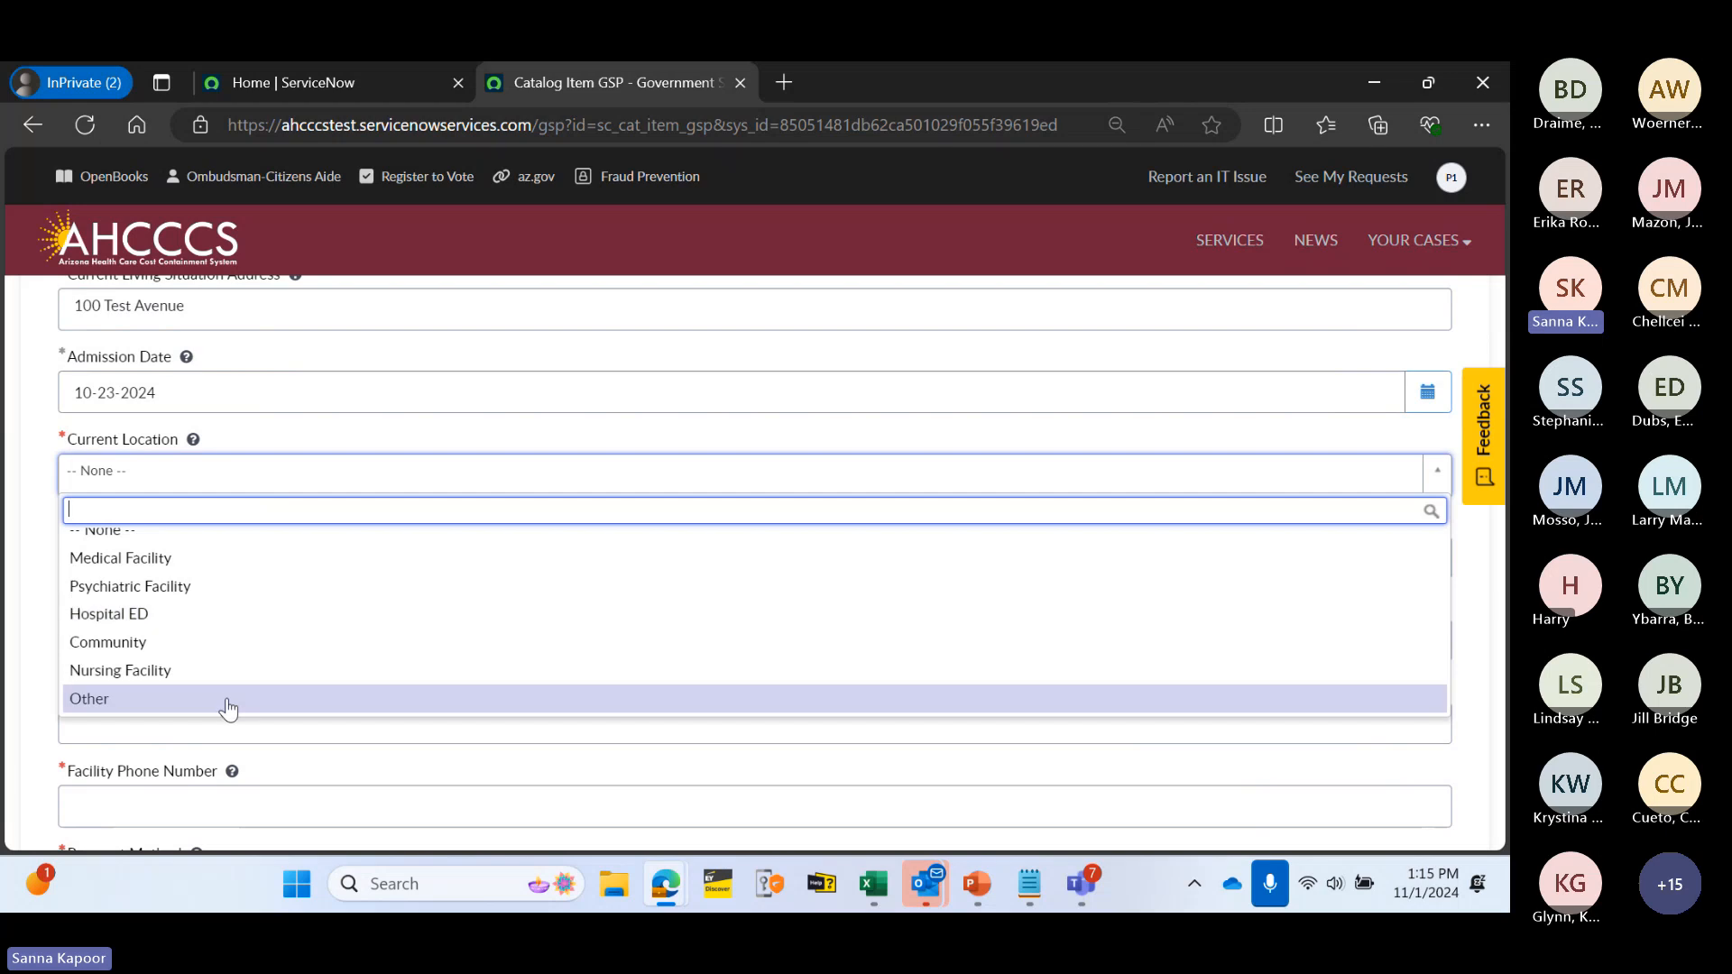
{"action": "left_click", "coordinate": [237, 566]}
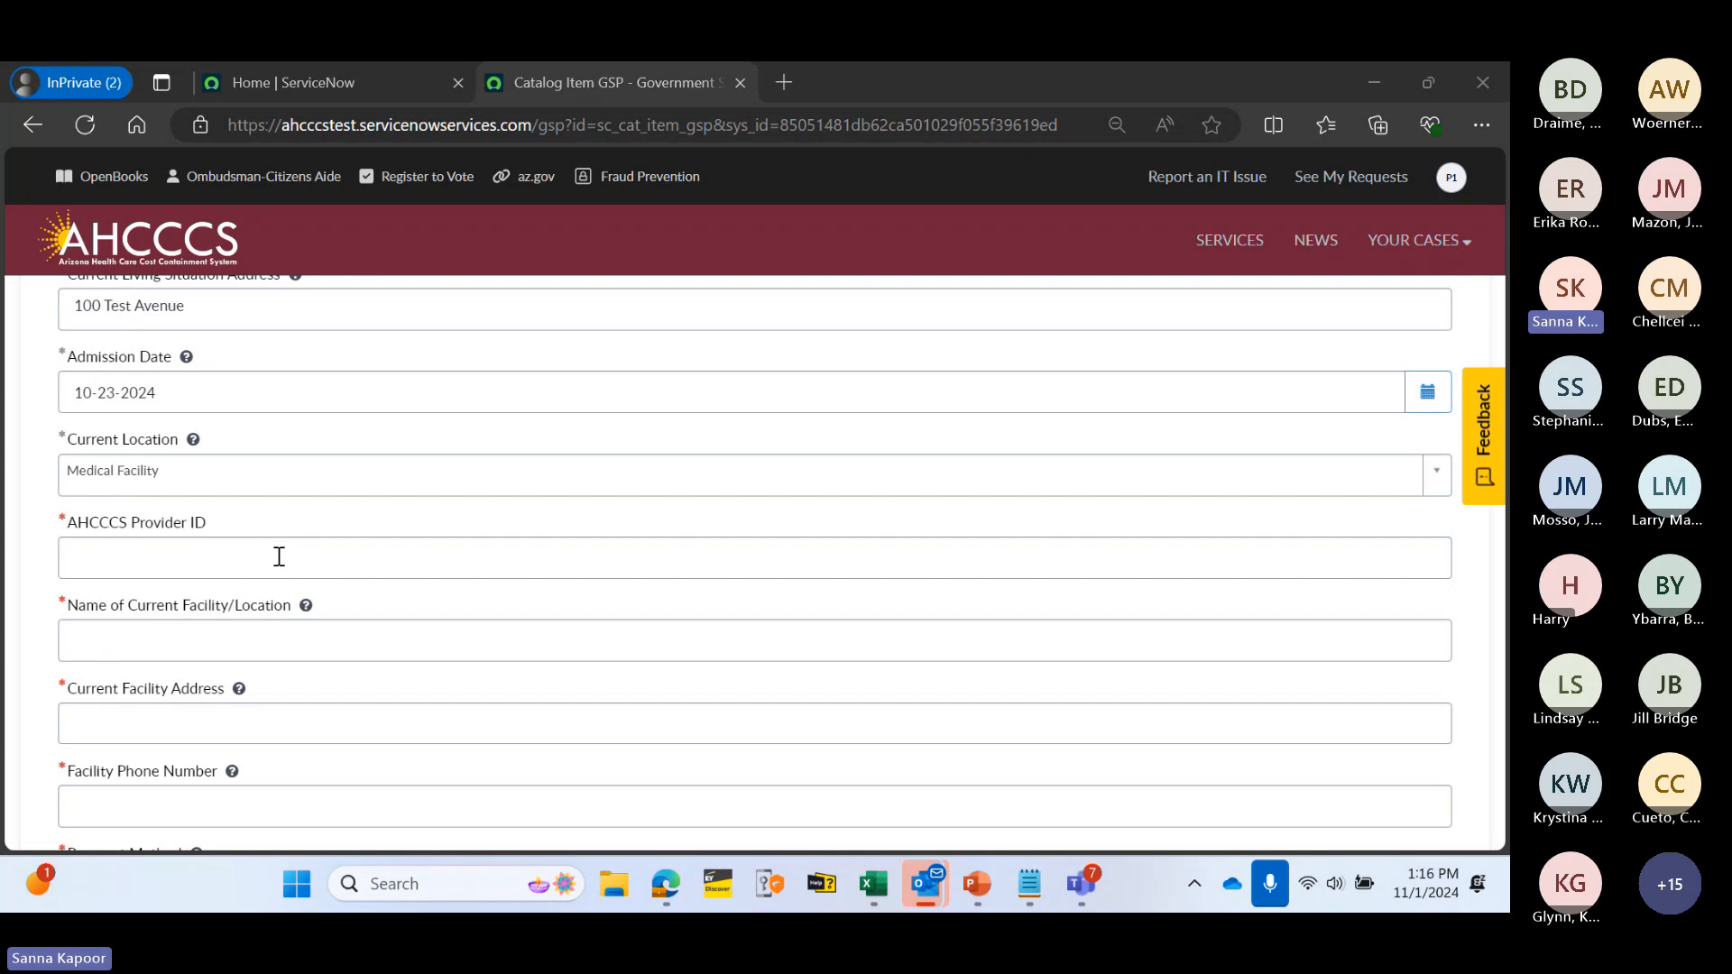
- Paste the facility's AHCCCS provider ID and rename the facility to Secaucus
{"action": "left_click", "coordinate": [280, 557]}
{"action": "type", "text": "002937"}
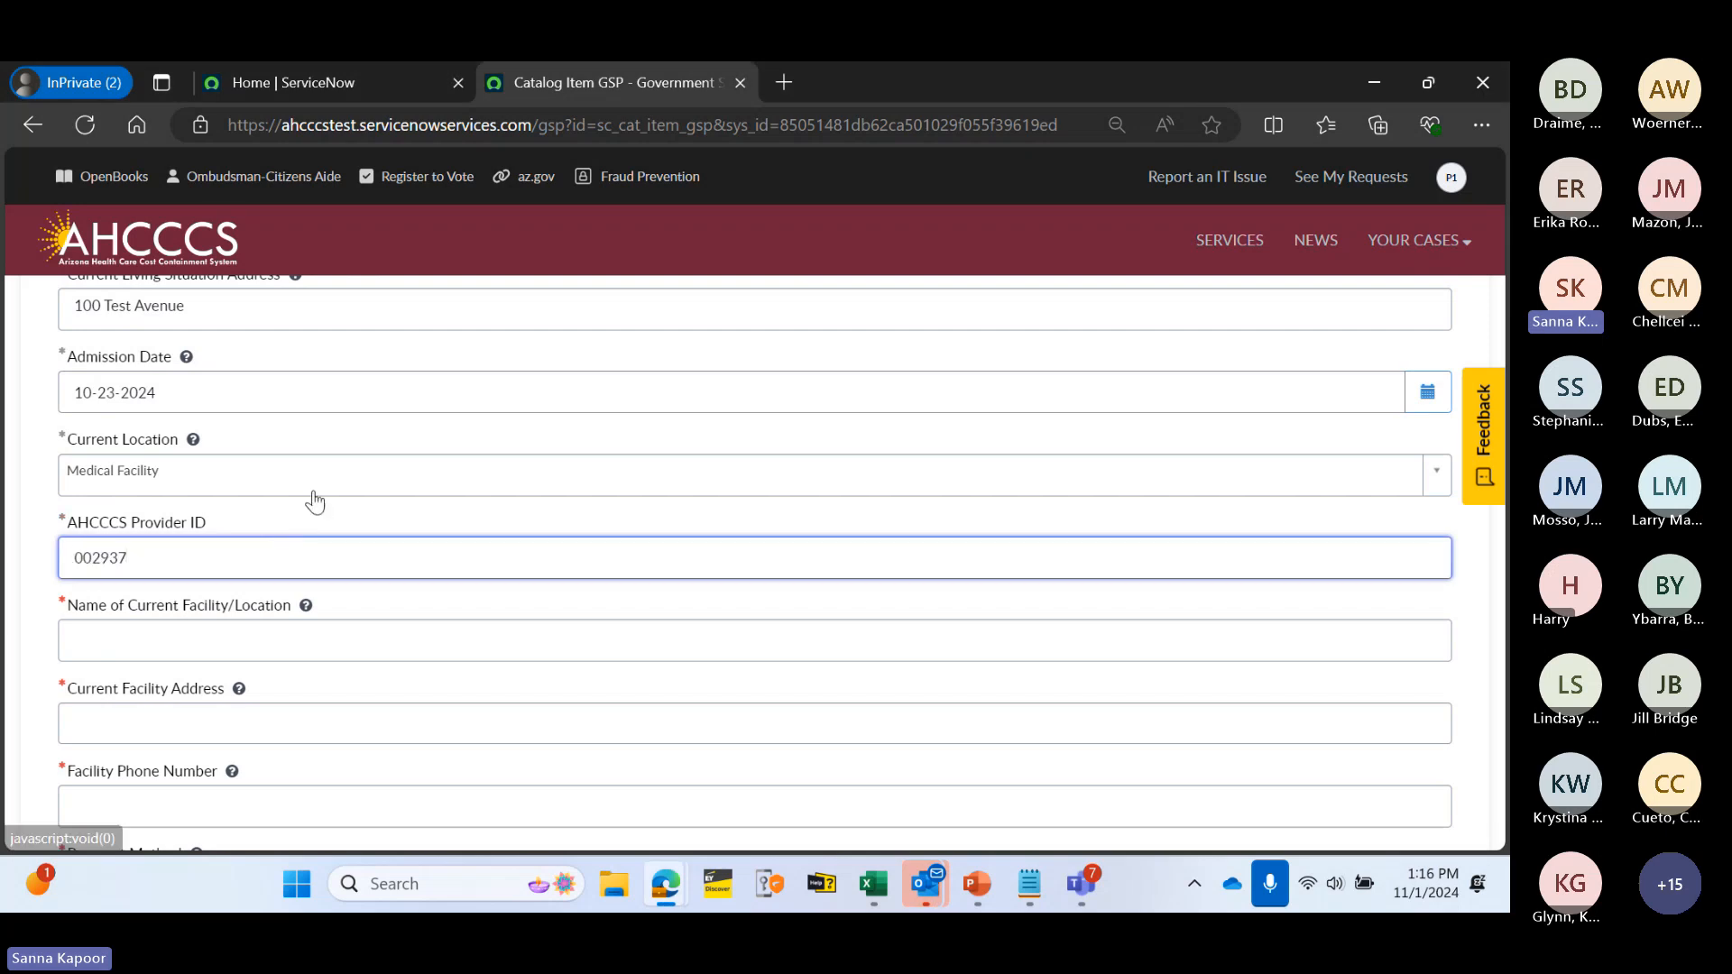
{"action": "left_click", "coordinate": [326, 518]}
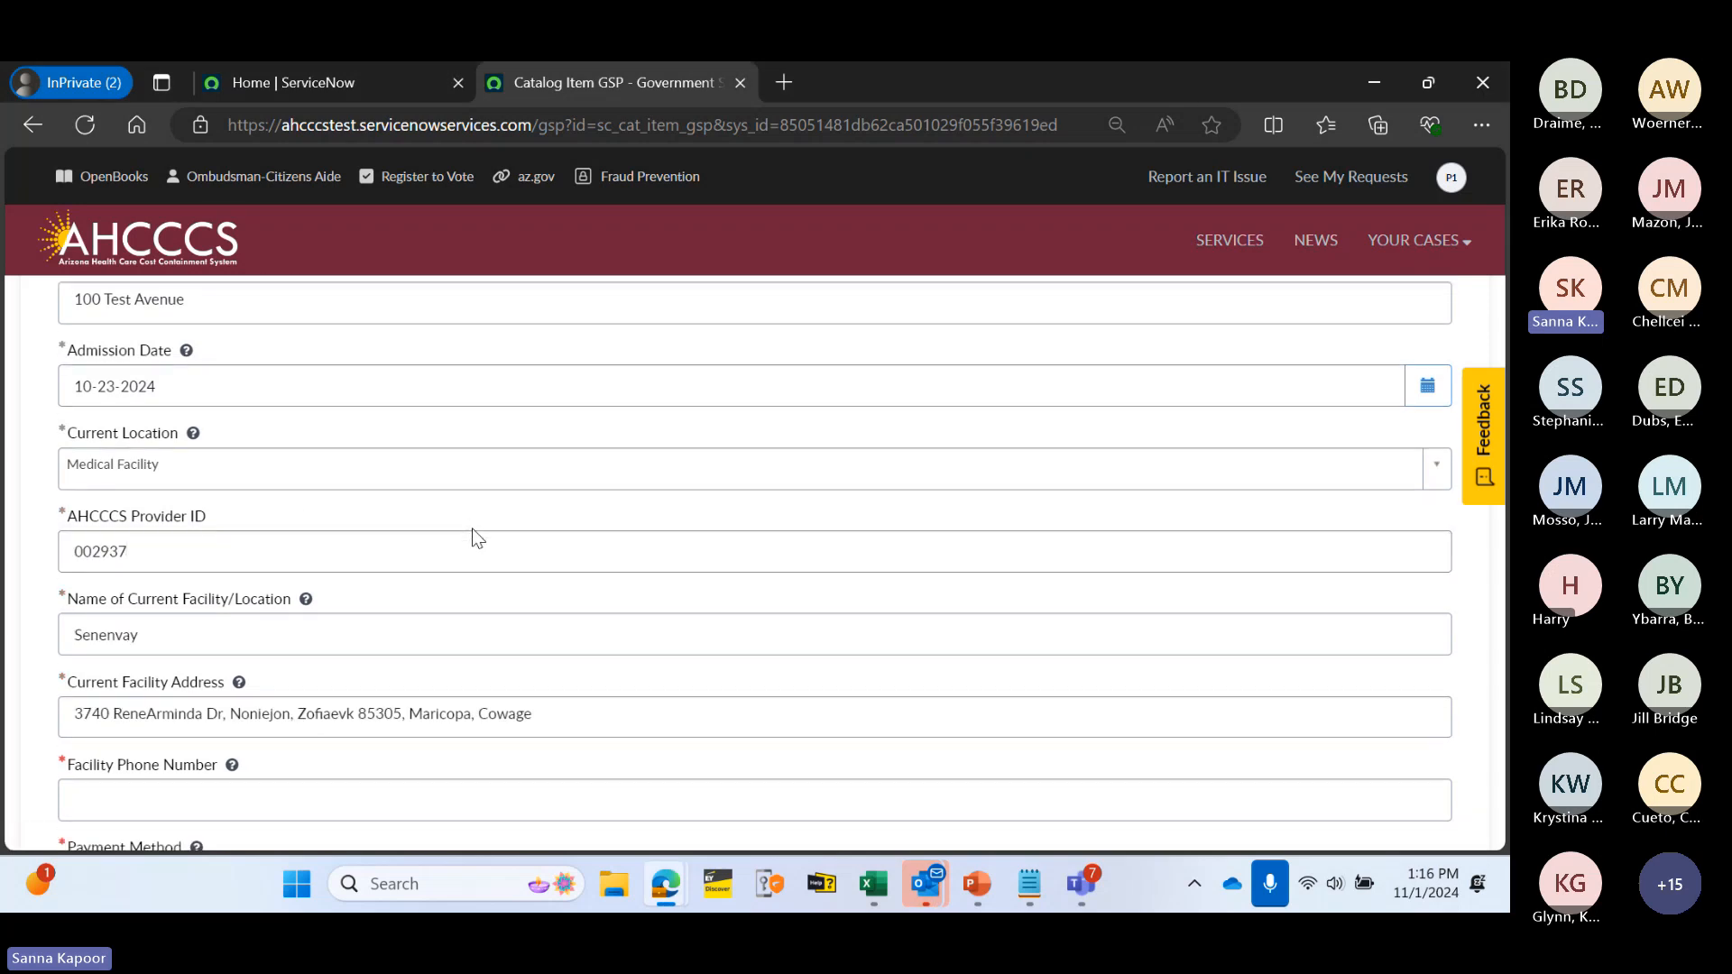
{"action": "scroll", "coordinate": [473, 532], "scroll_direction": "down", "scroll_amount": 1}
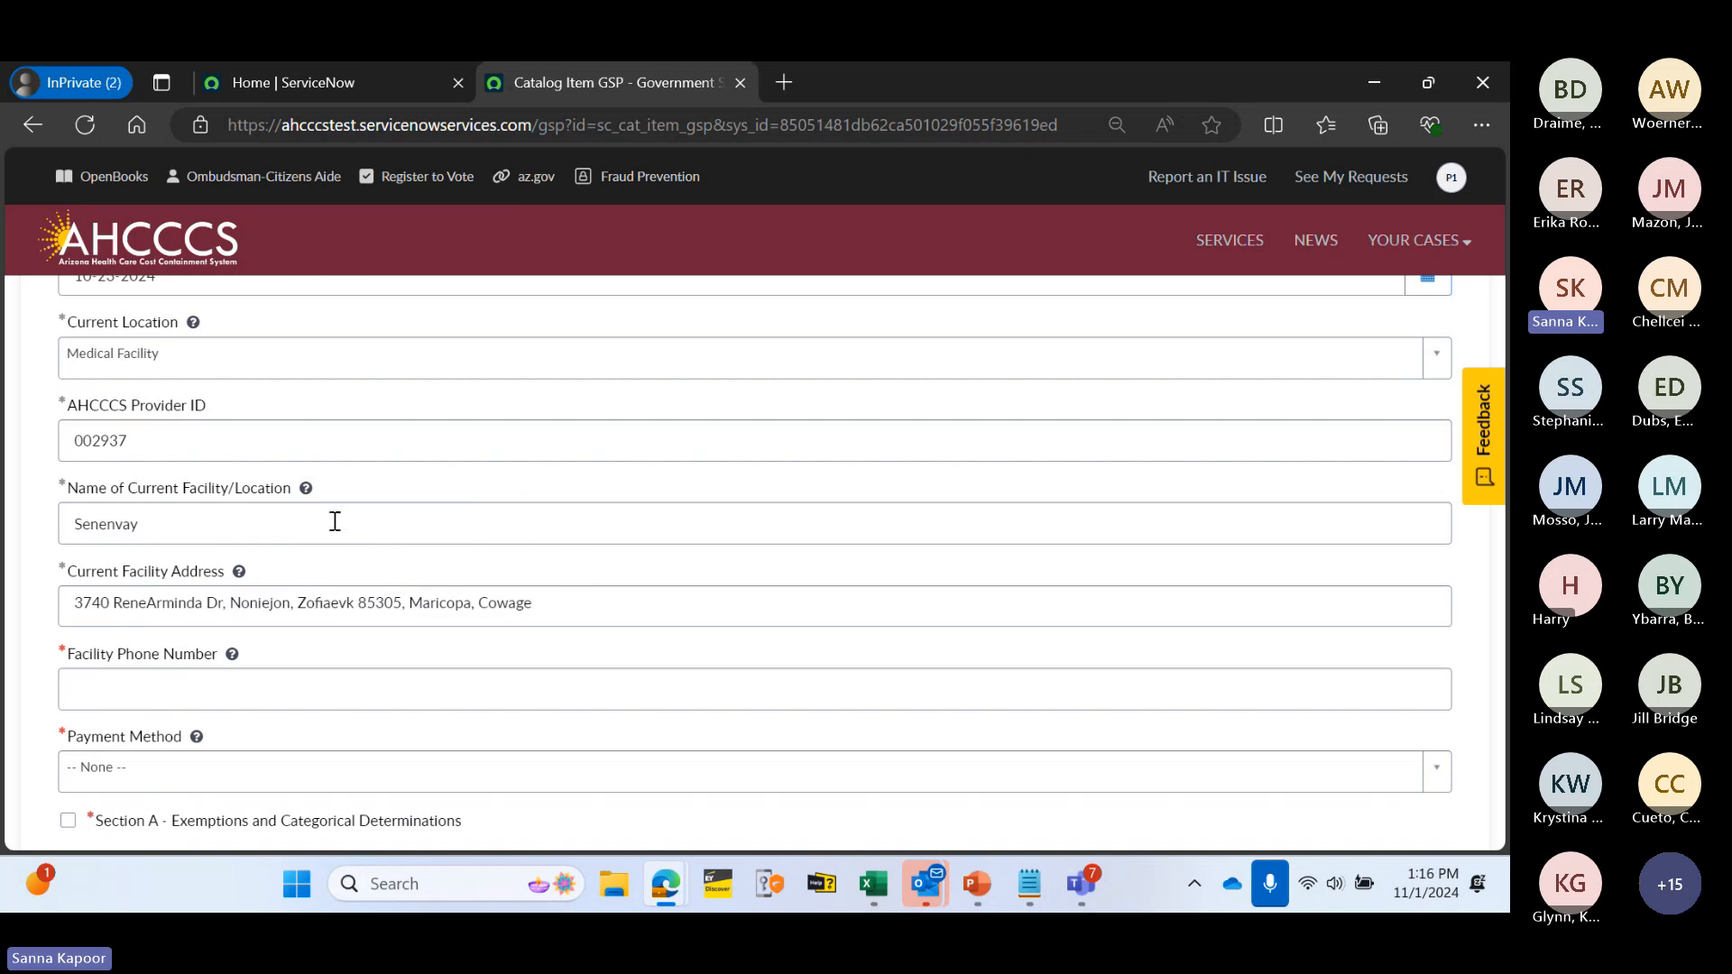
{"action": "left_click_drag", "start_coordinate": [334, 522], "coordinate": [35, 523]}
{"action": "type", "text": "Secaucus"}
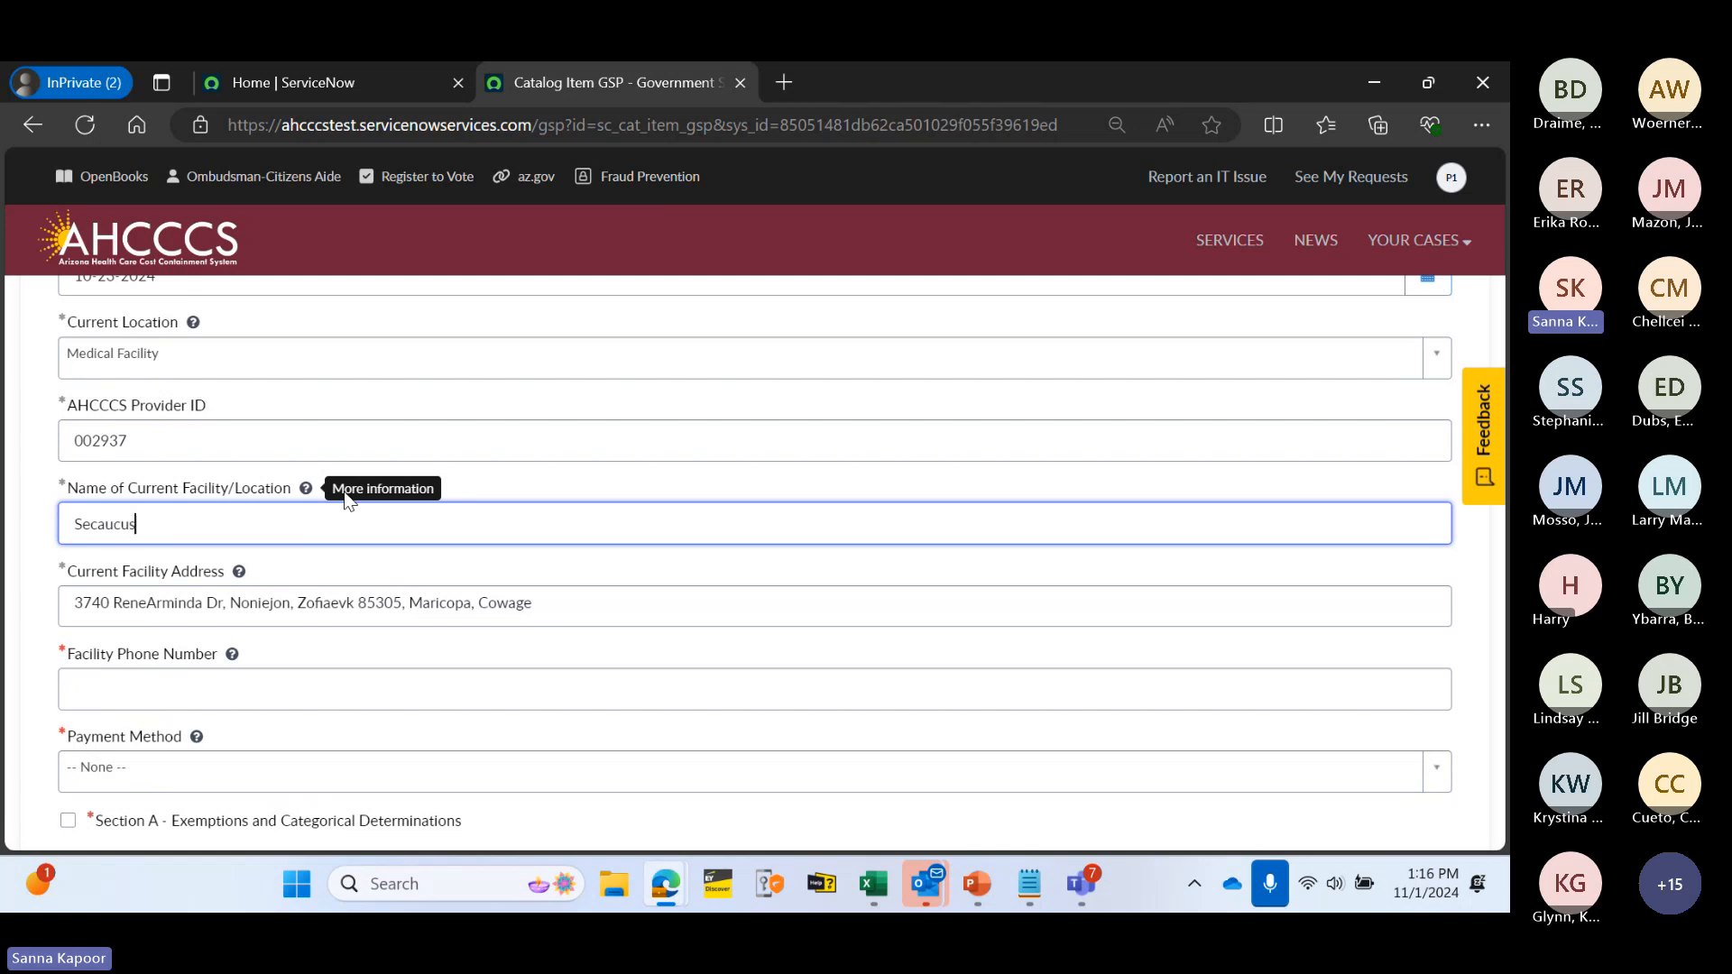
{"action": "left_click", "coordinate": [512, 496]}
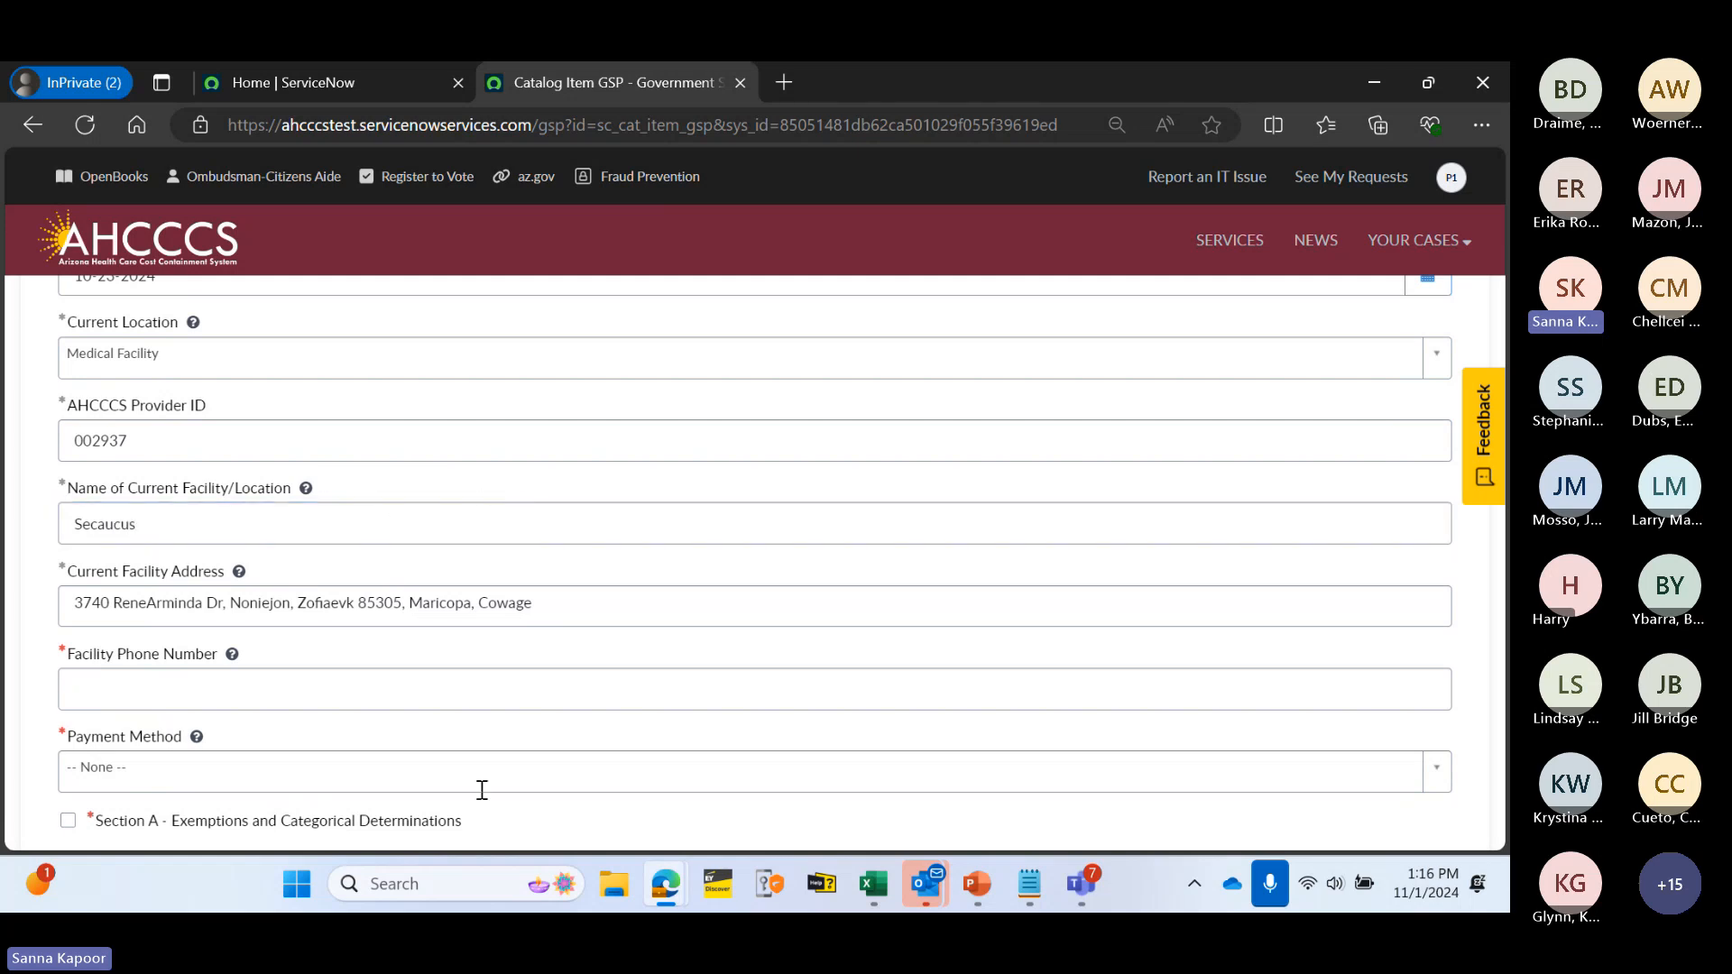
- Enter a 10-digit facility phone number, dismissing the invalid-phone warning
{"action": "scroll", "coordinate": [469, 557], "scroll_direction": "down", "scroll_amount": 1}
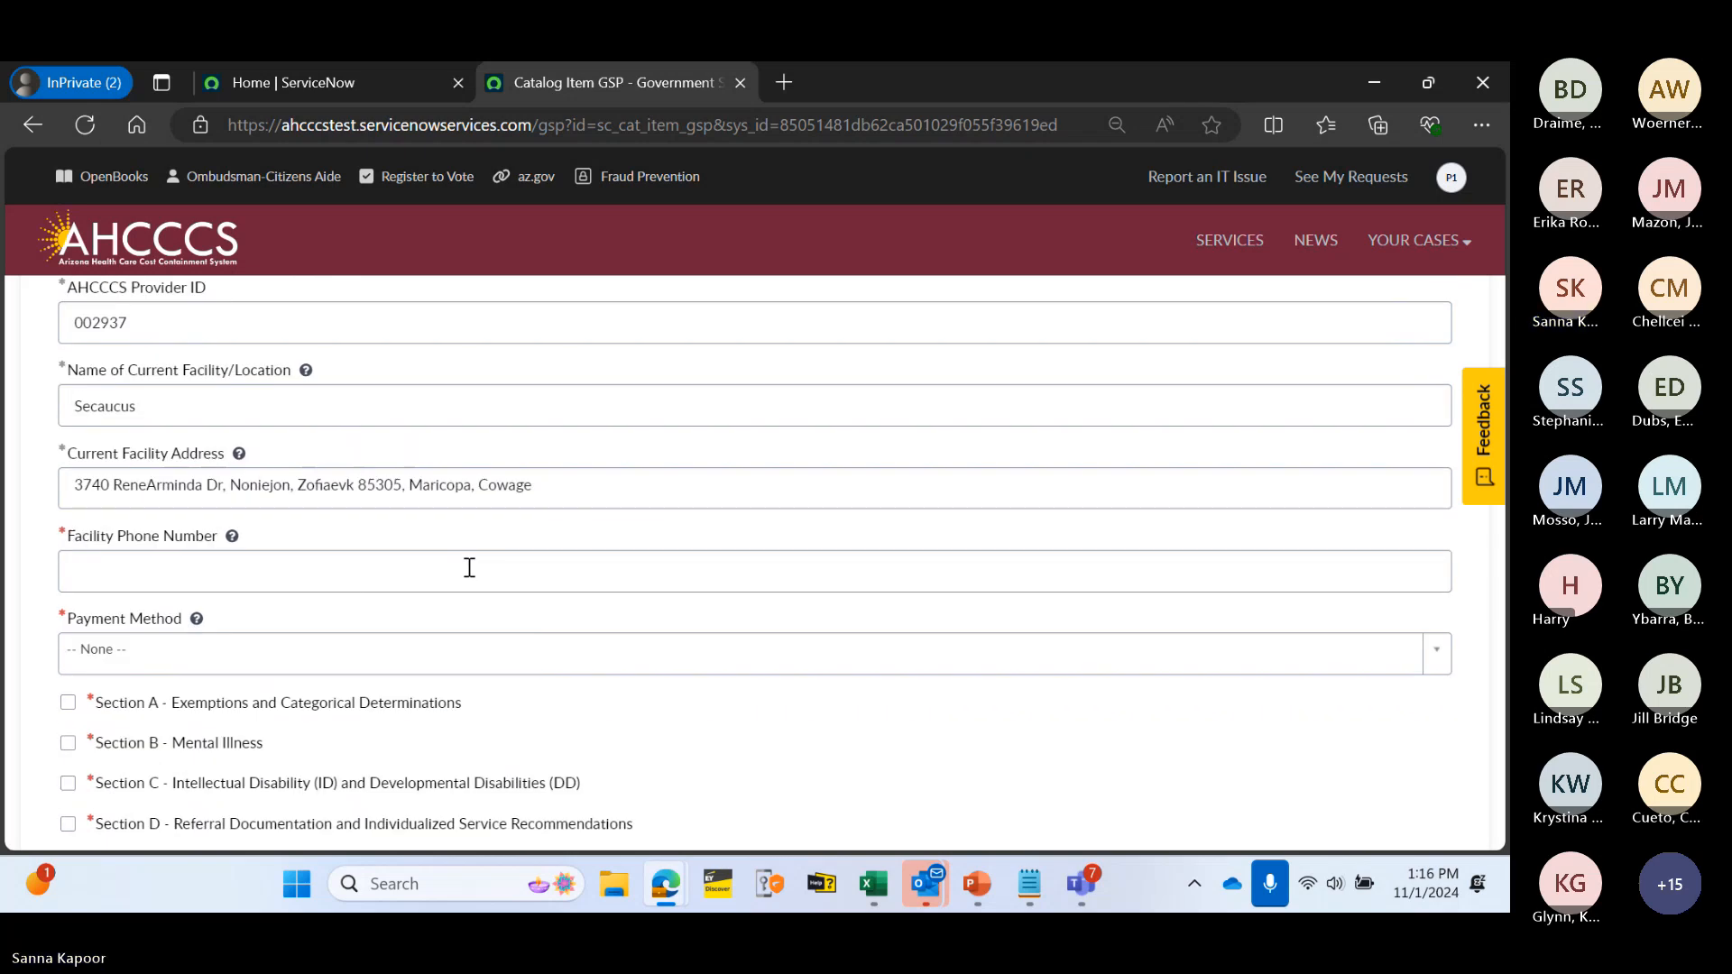
{"action": "left_click", "coordinate": [272, 573]}
{"action": "type", "text": "12345"}
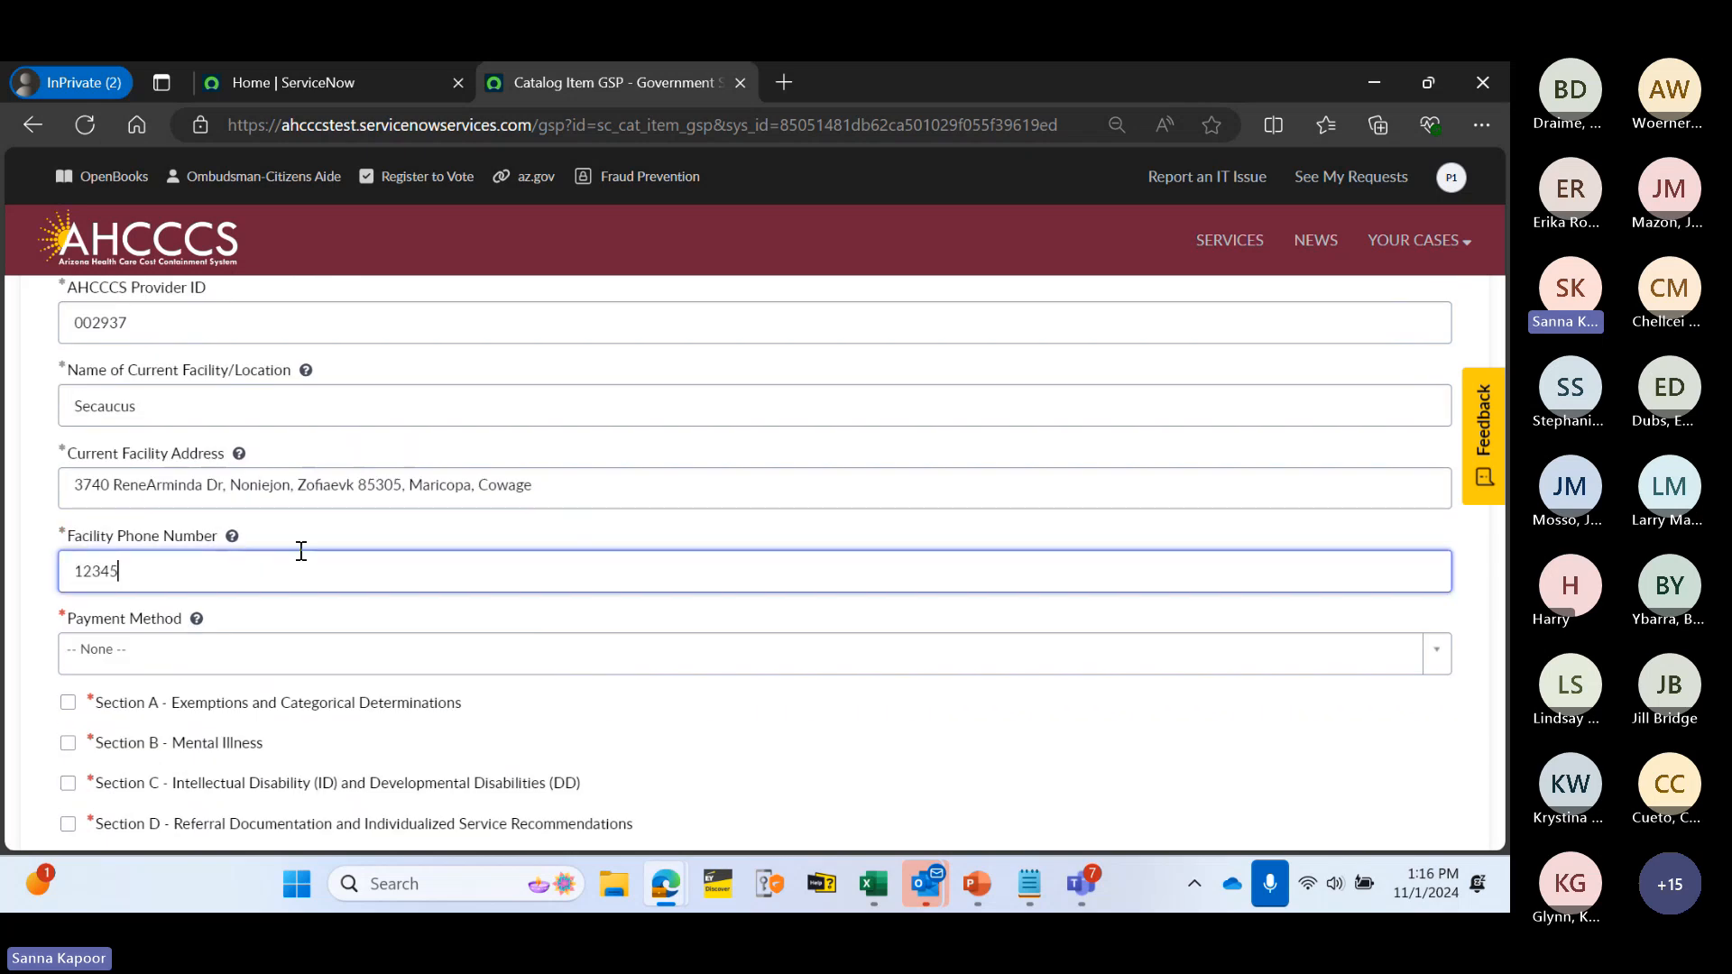
{"action": "left_click", "coordinate": [339, 528]}
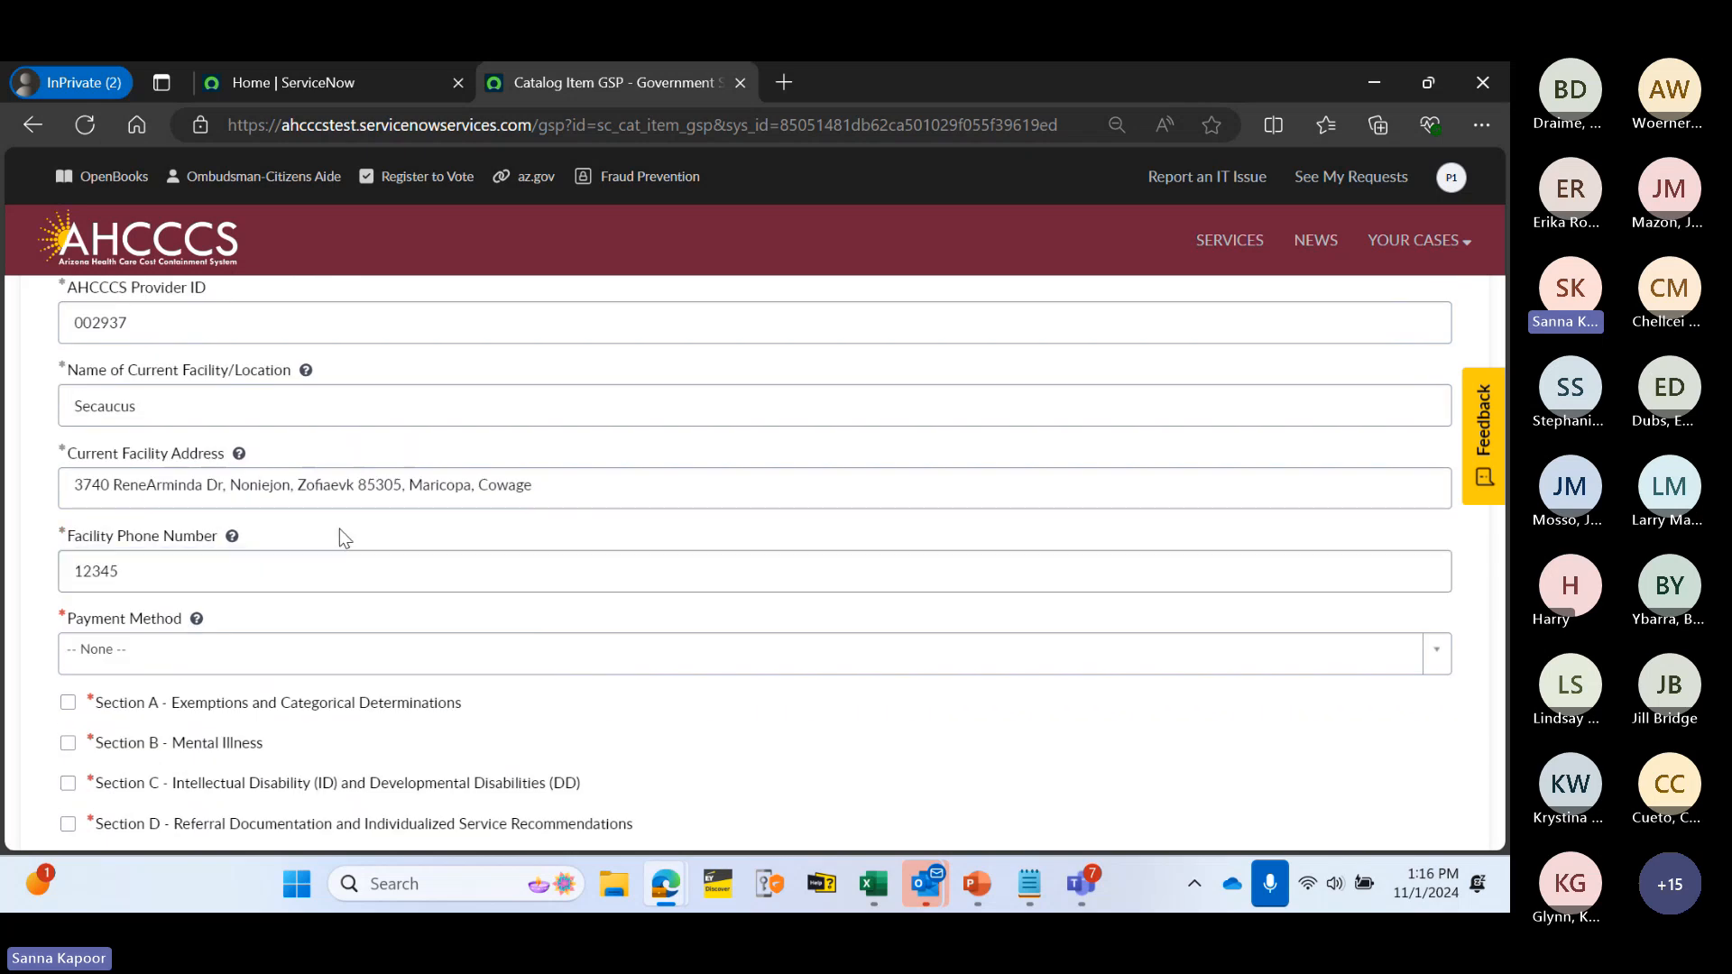
{"action": "left_click", "coordinate": [1338, 170]}
{"action": "left_click", "coordinate": [183, 561]}
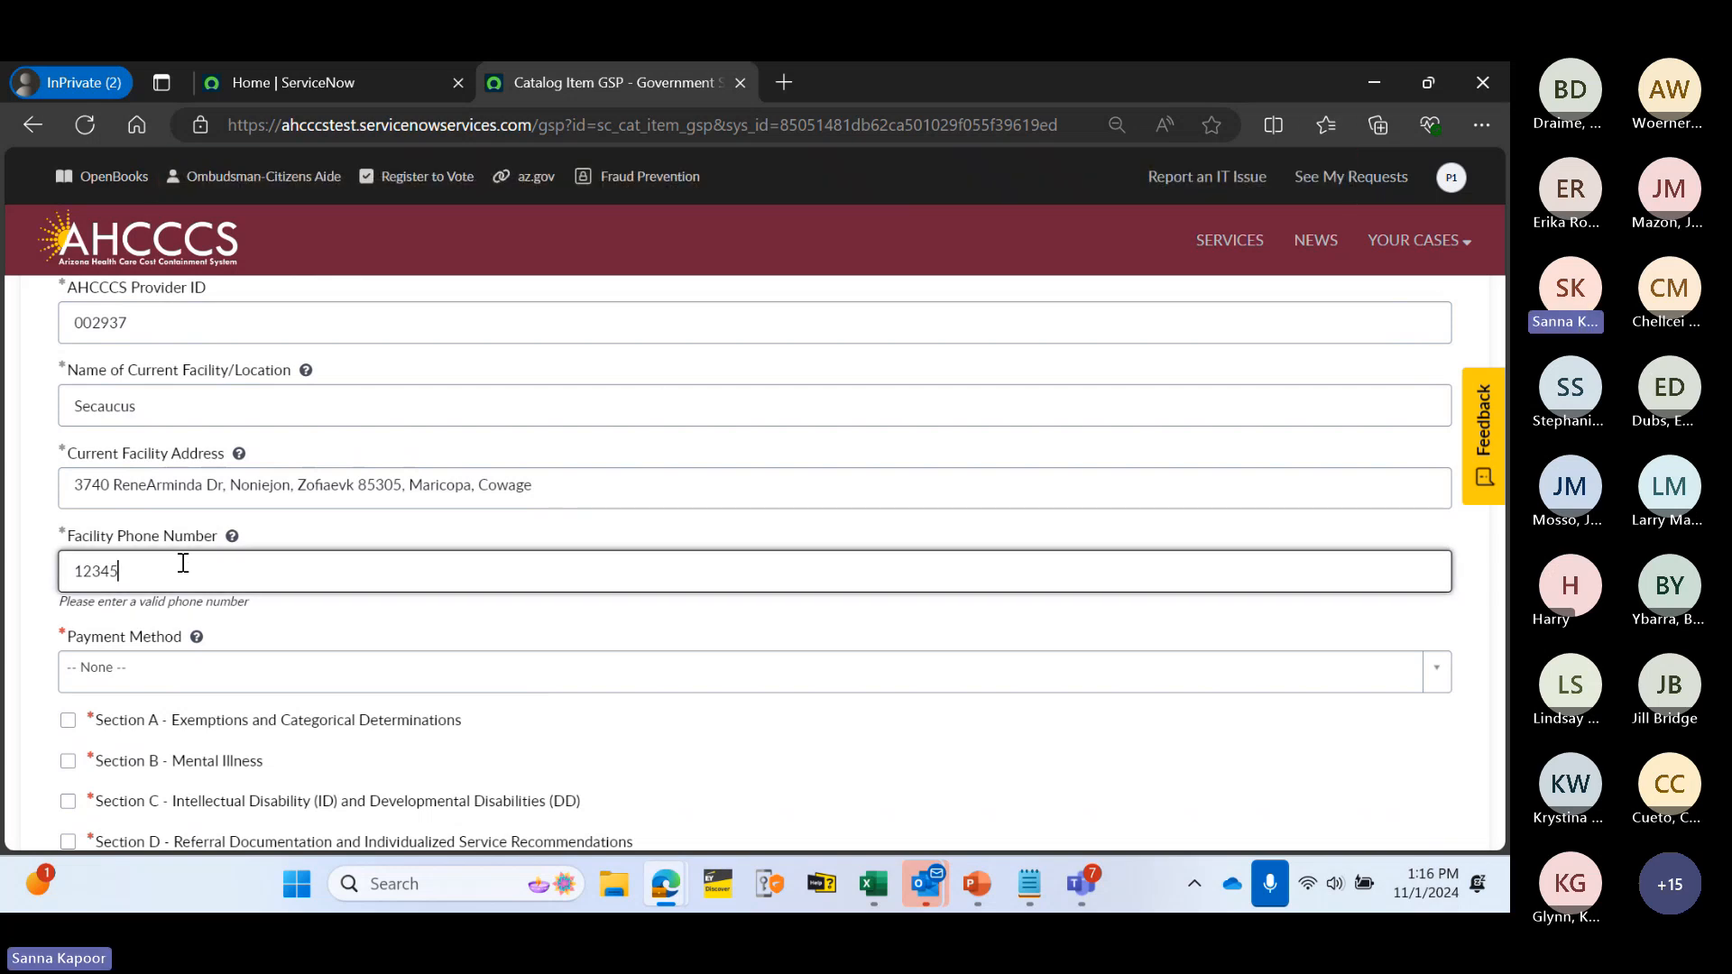
{"action": "type", "text": "6-7890"}
{"action": "left_click", "coordinate": [353, 528]}
{"action": "scroll", "coordinate": [386, 557], "scroll_direction": "down", "scroll_amount": 2}
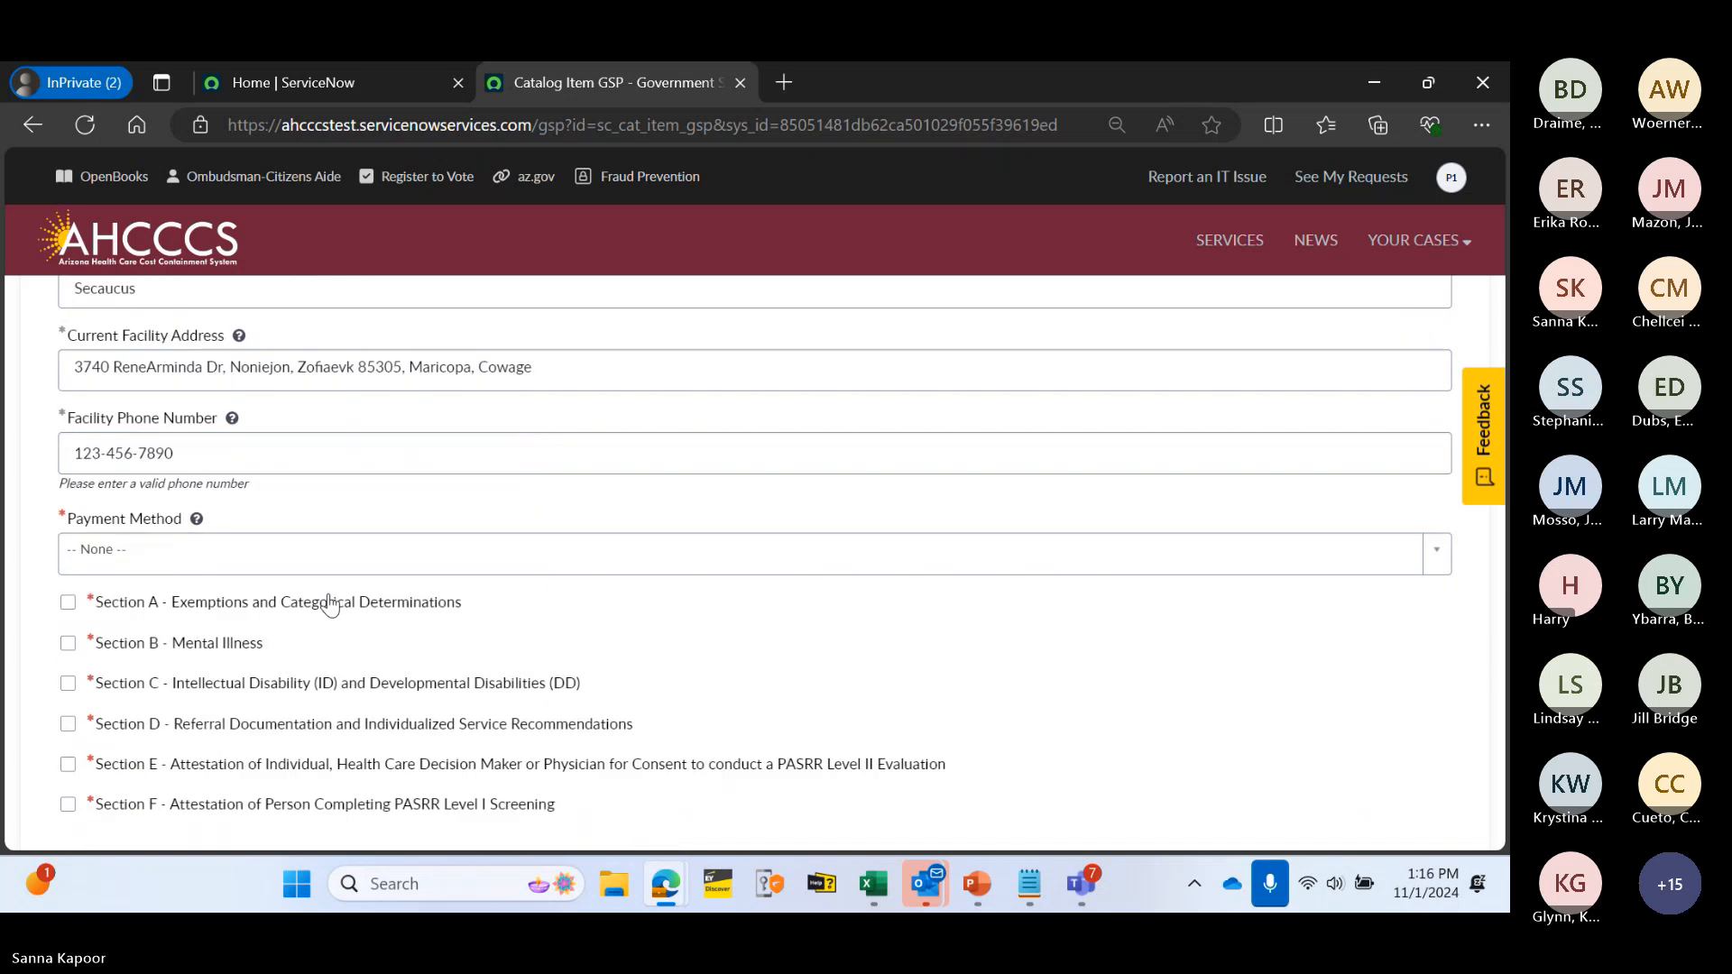
- Change the payment method from Medicaid to Self Pay
{"action": "left_click", "coordinate": [290, 545]}
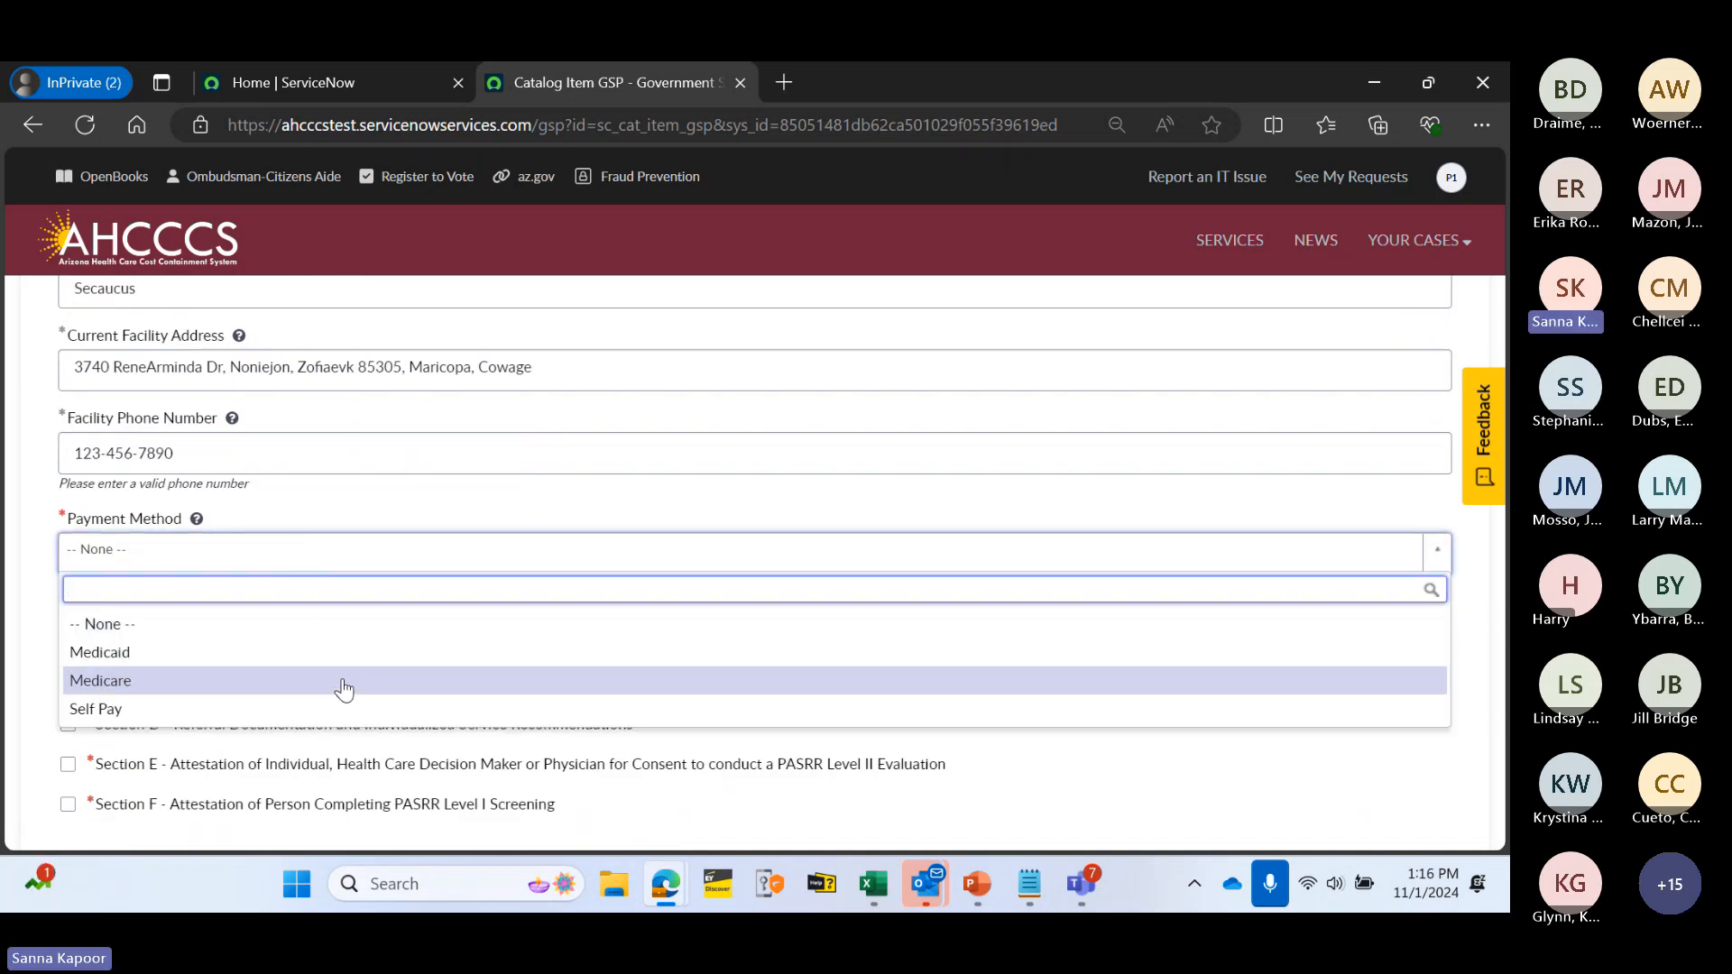
{"action": "left_click", "coordinate": [321, 655]}
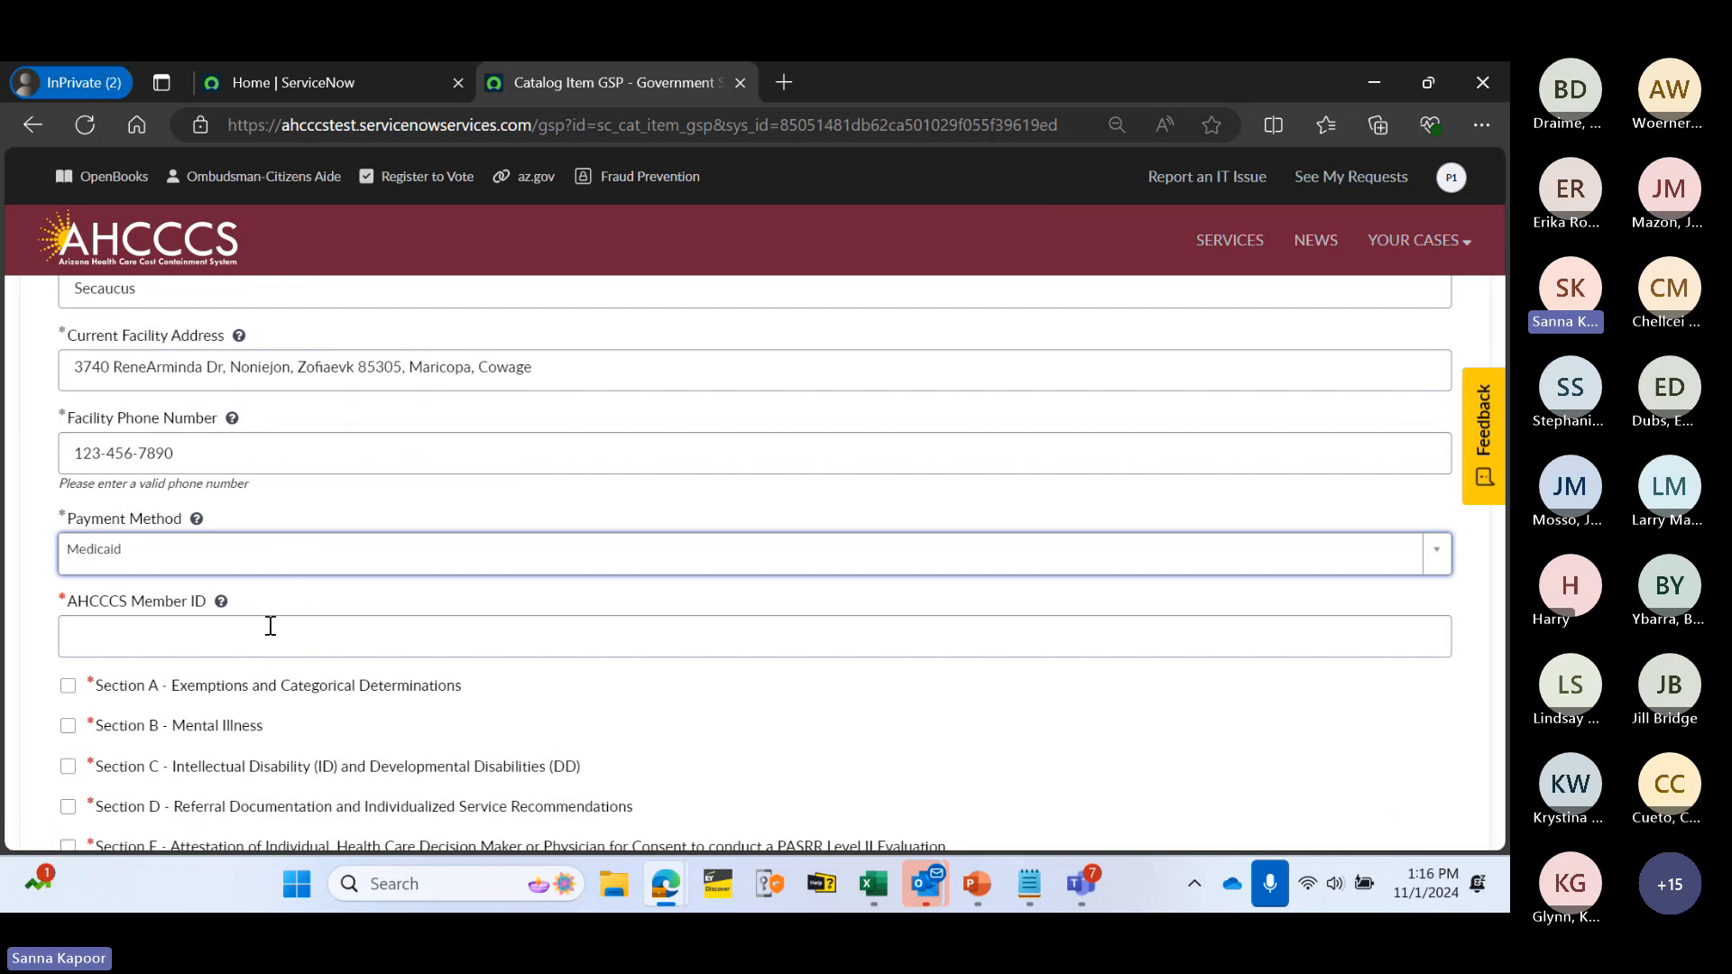
{"action": "left_click", "coordinate": [279, 550]}
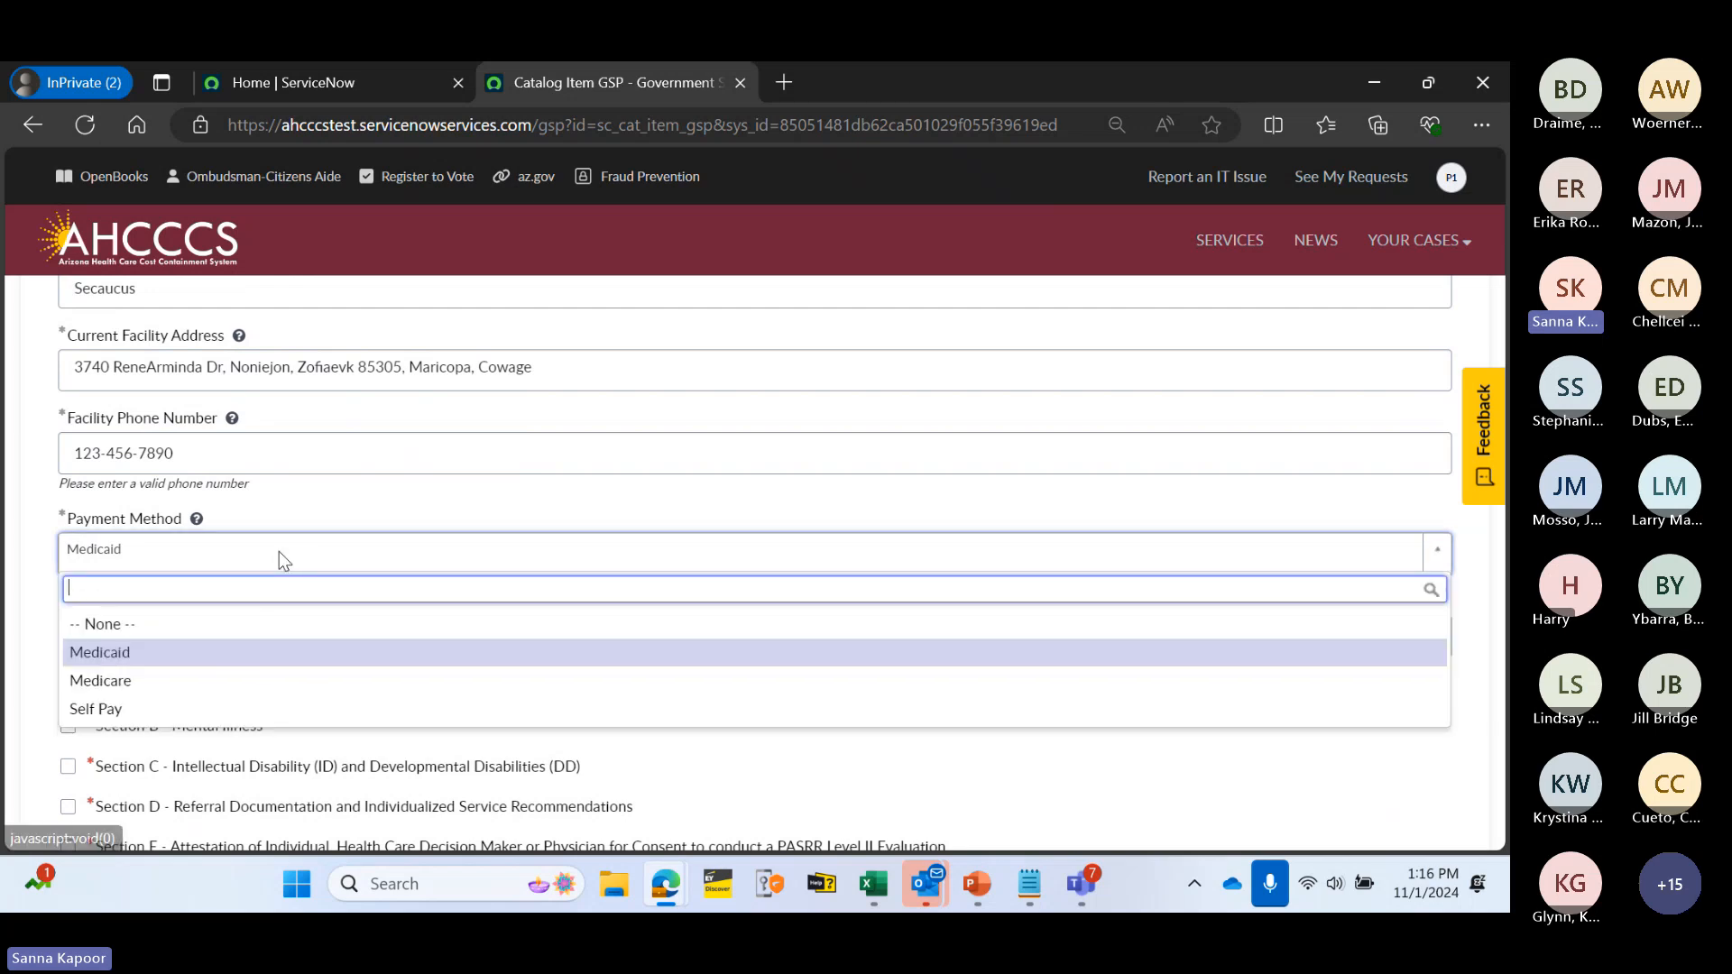
{"action": "left_click", "coordinate": [245, 710]}
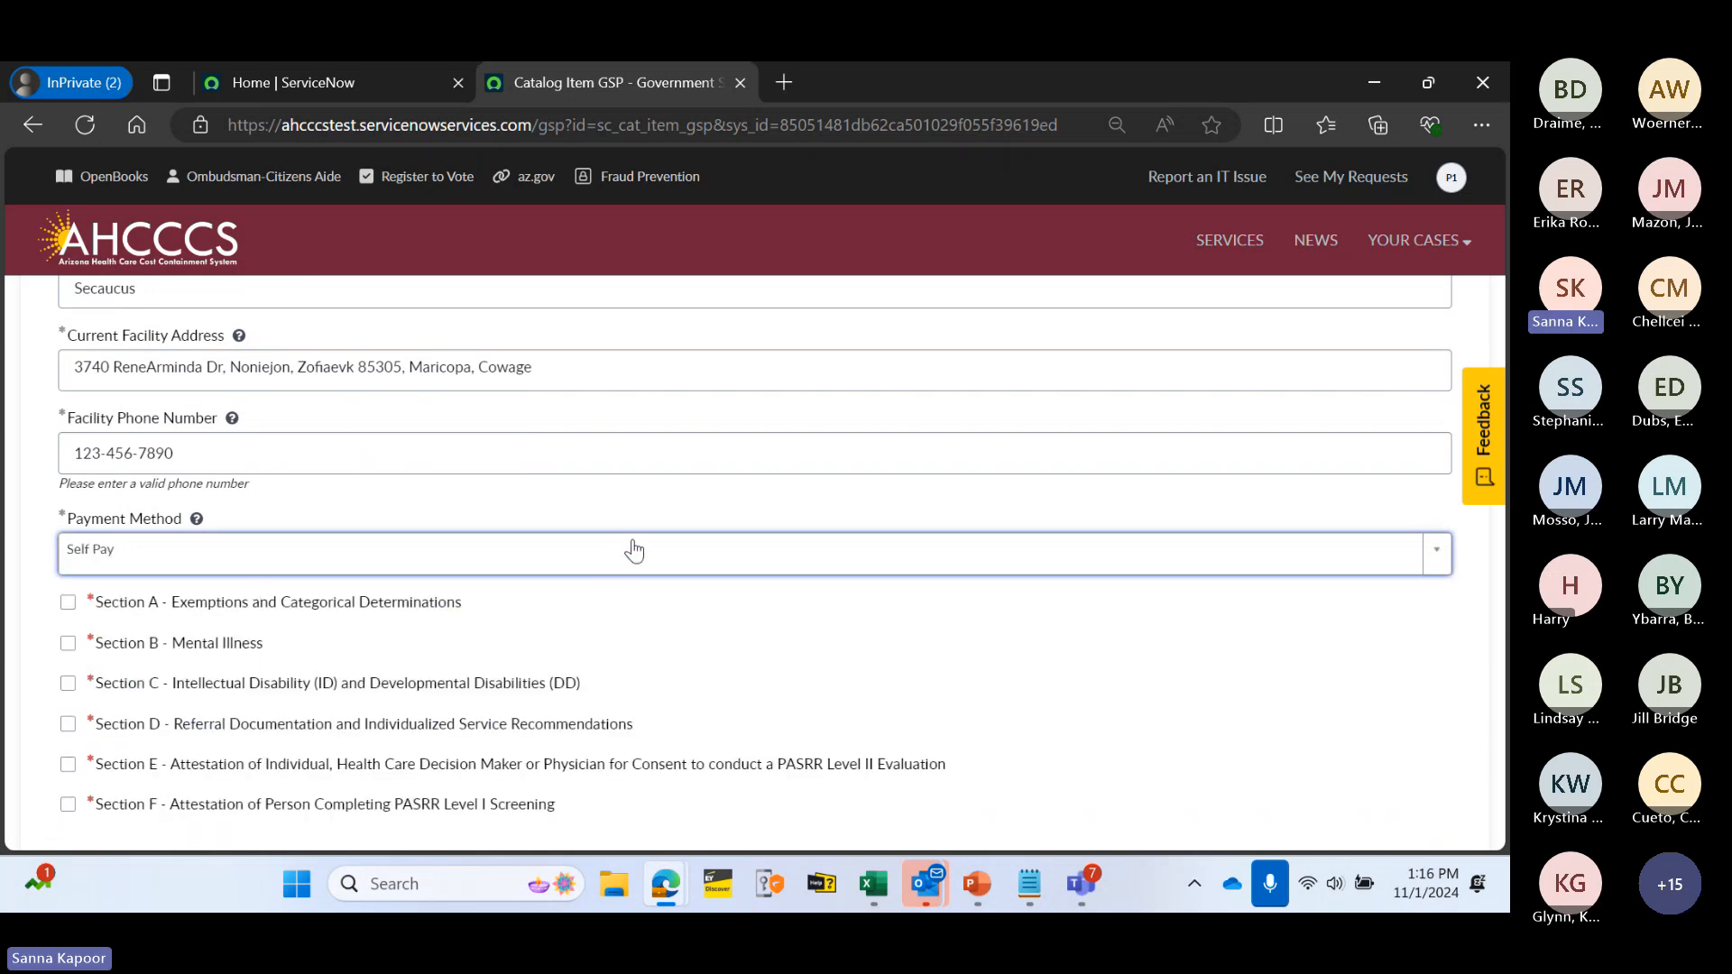
{"action": "scroll", "coordinate": [647, 470], "scroll_direction": "up", "scroll_amount": 2}
{"action": "scroll", "coordinate": [653, 442], "scroll_direction": "up", "scroll_amount": 5}
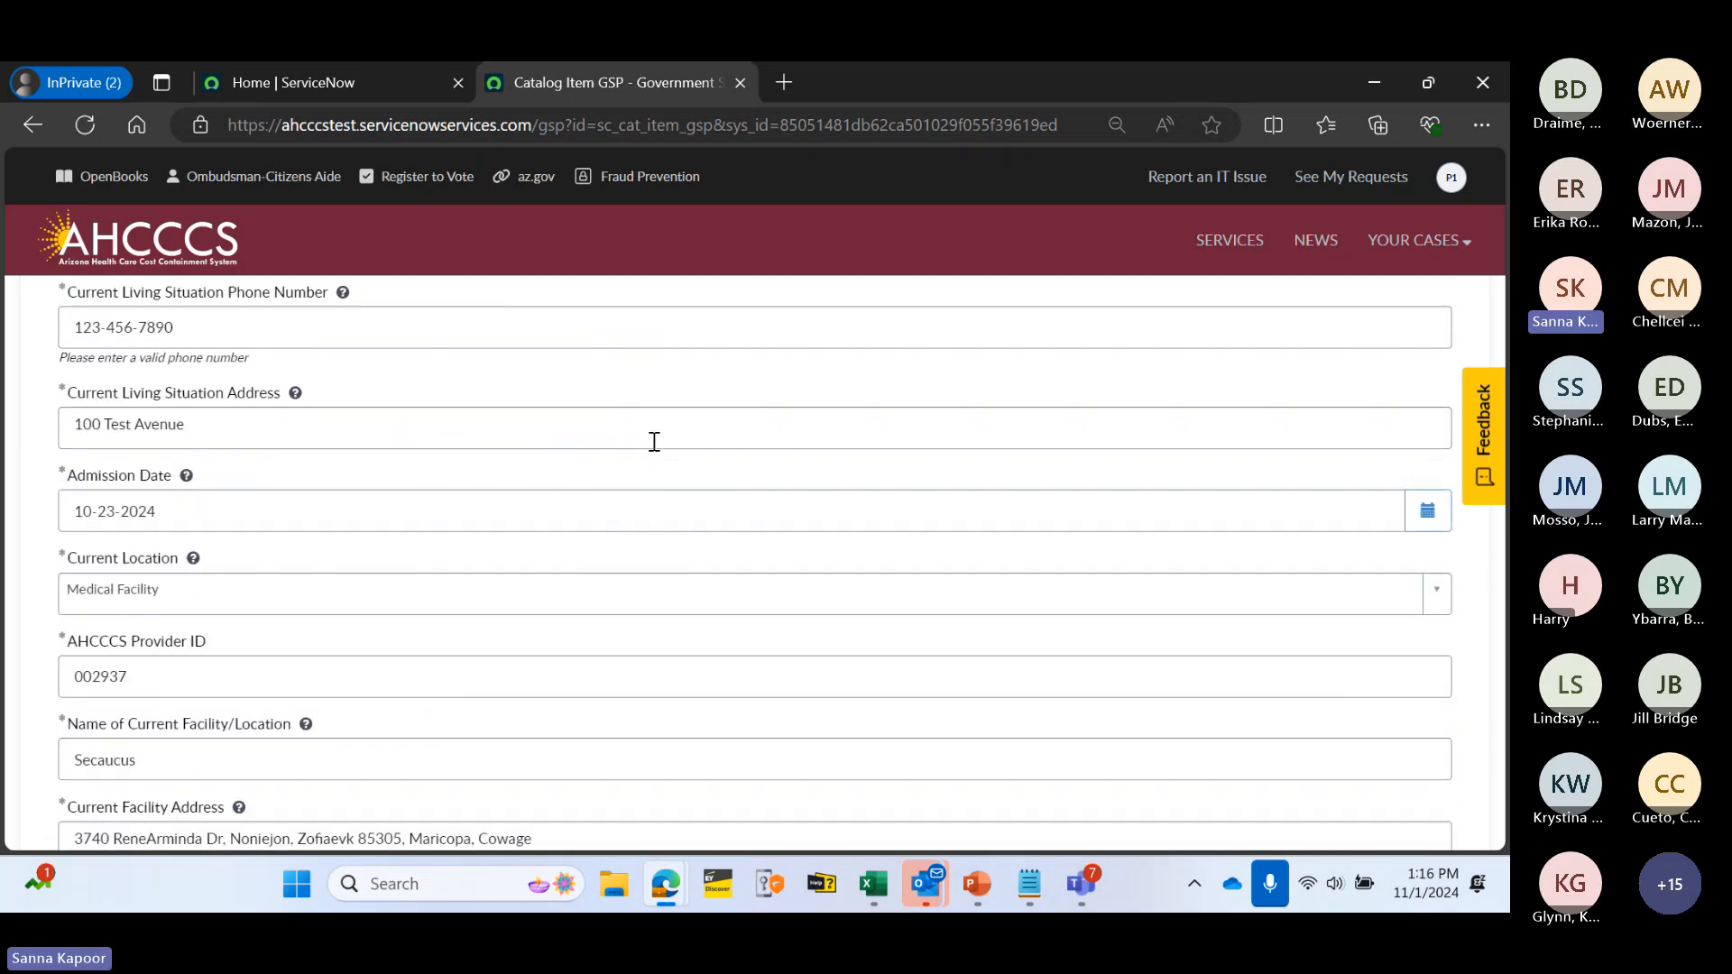
{"action": "scroll", "coordinate": [656, 448], "scroll_direction": "down", "scroll_amount": 12}
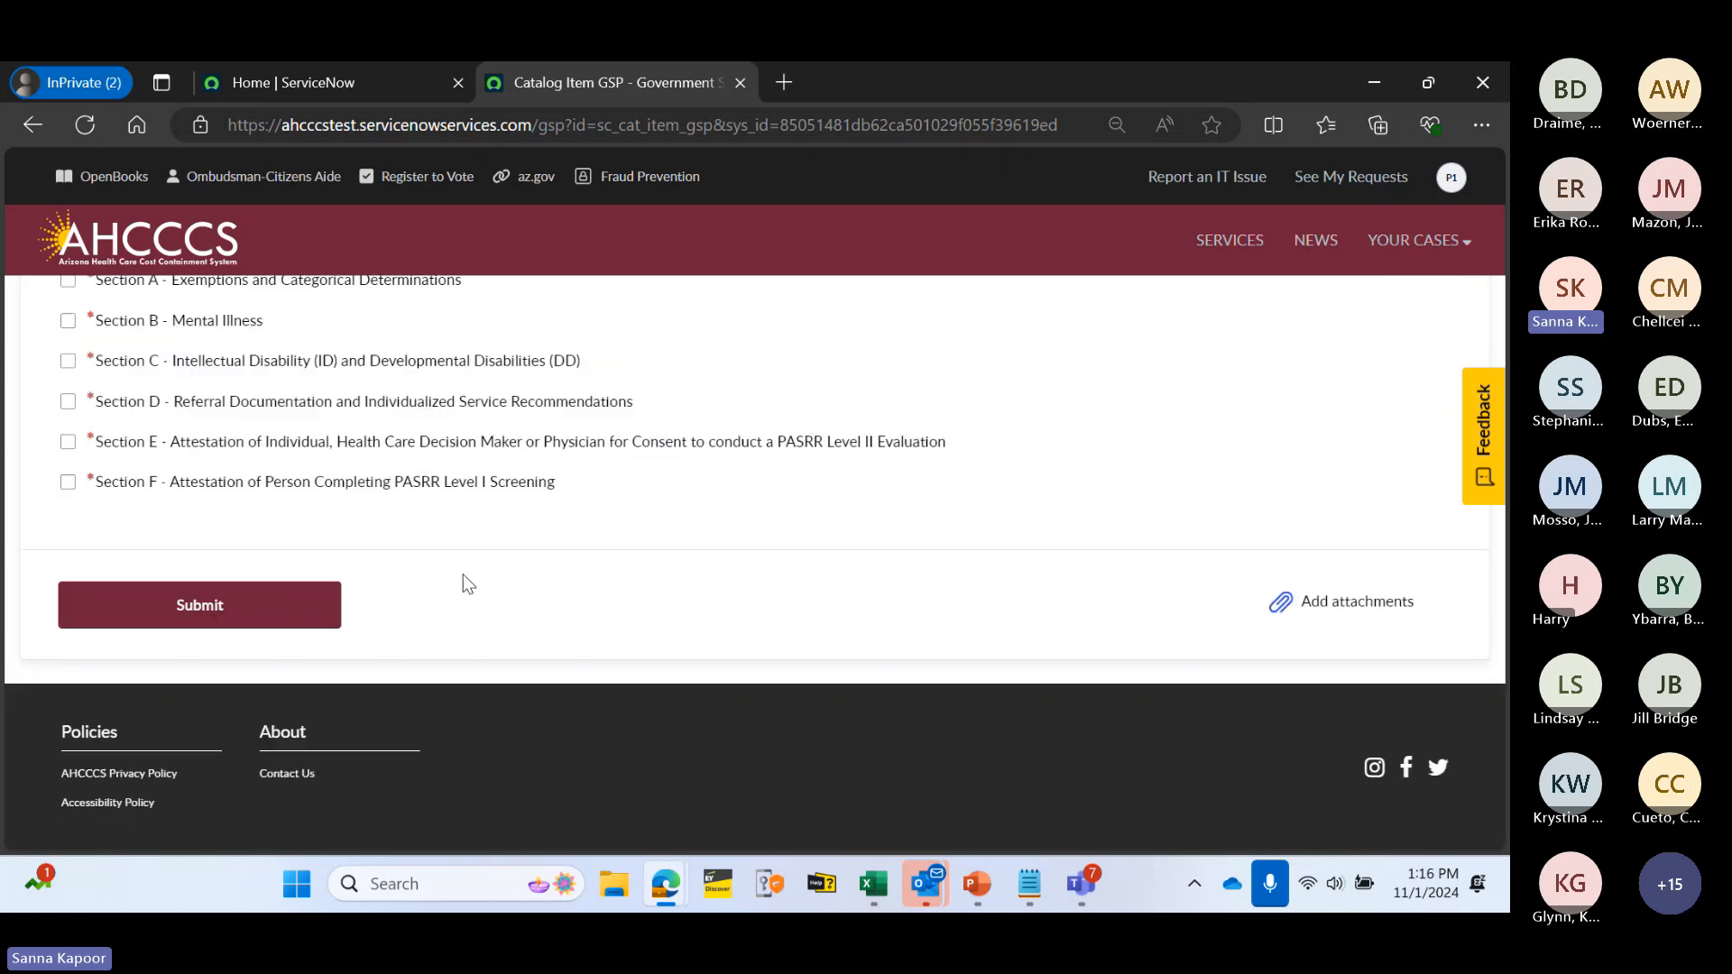
- Tick the Section A checkbox after a failed submit, resubmit, and close the incomplete-fields warning
{"action": "left_click", "coordinate": [270, 622]}
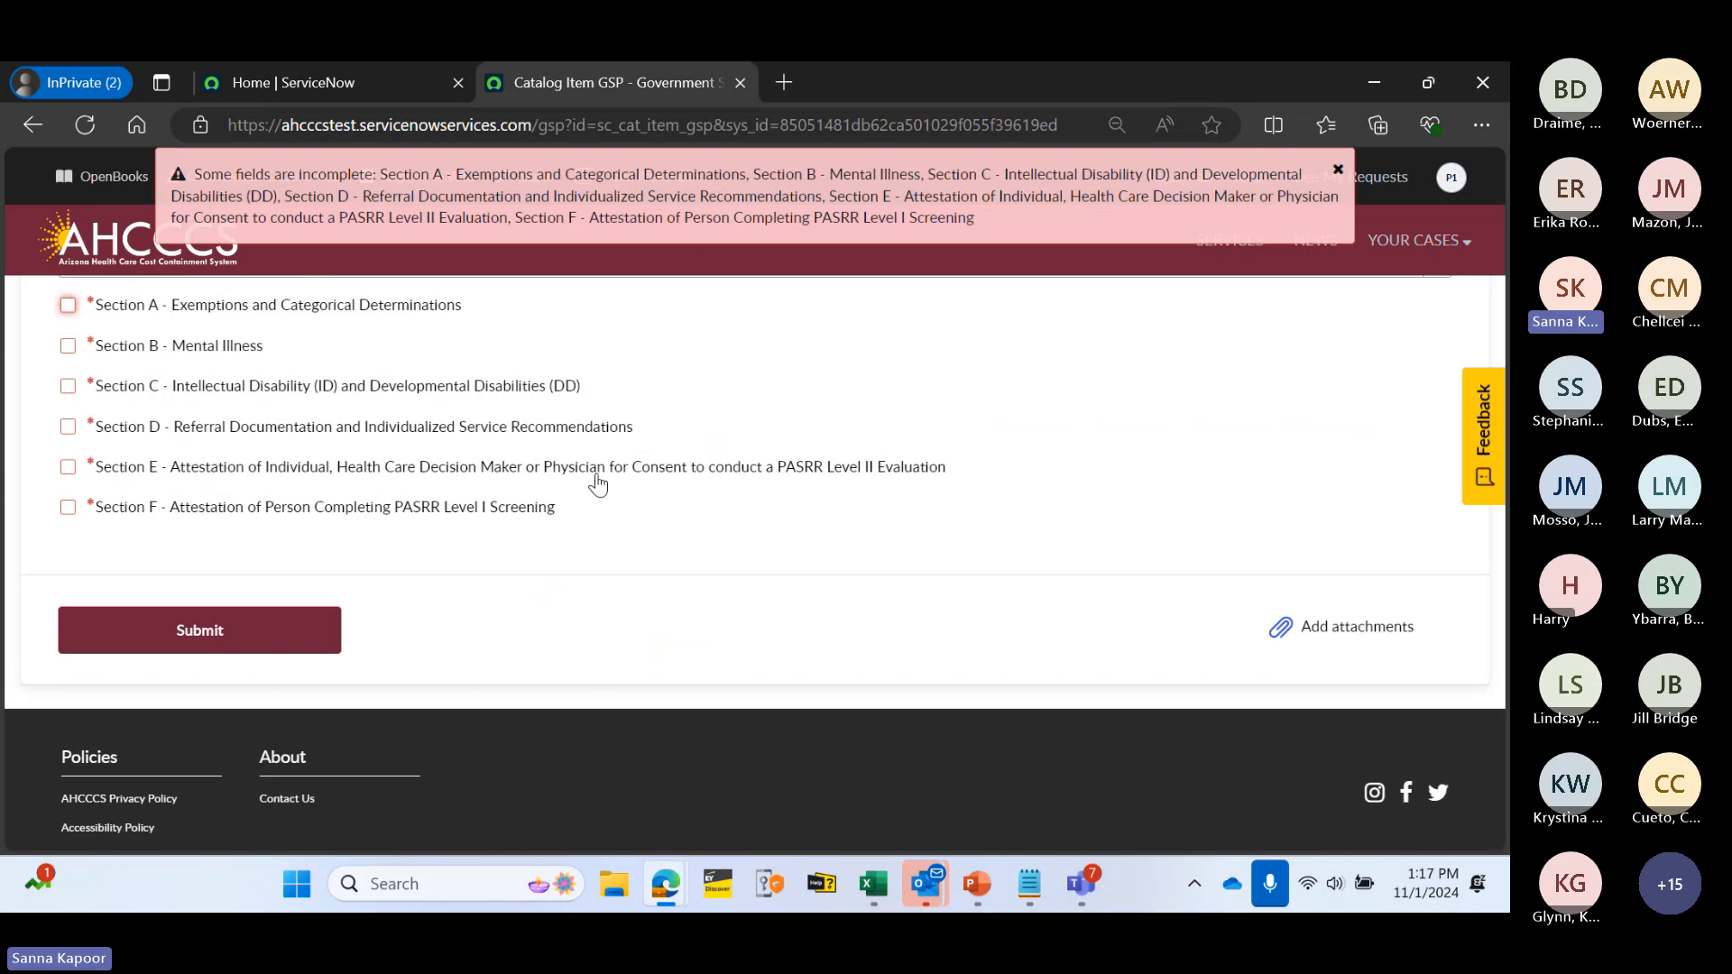
{"action": "scroll", "coordinate": [453, 475], "scroll_direction": "up", "scroll_amount": 3}
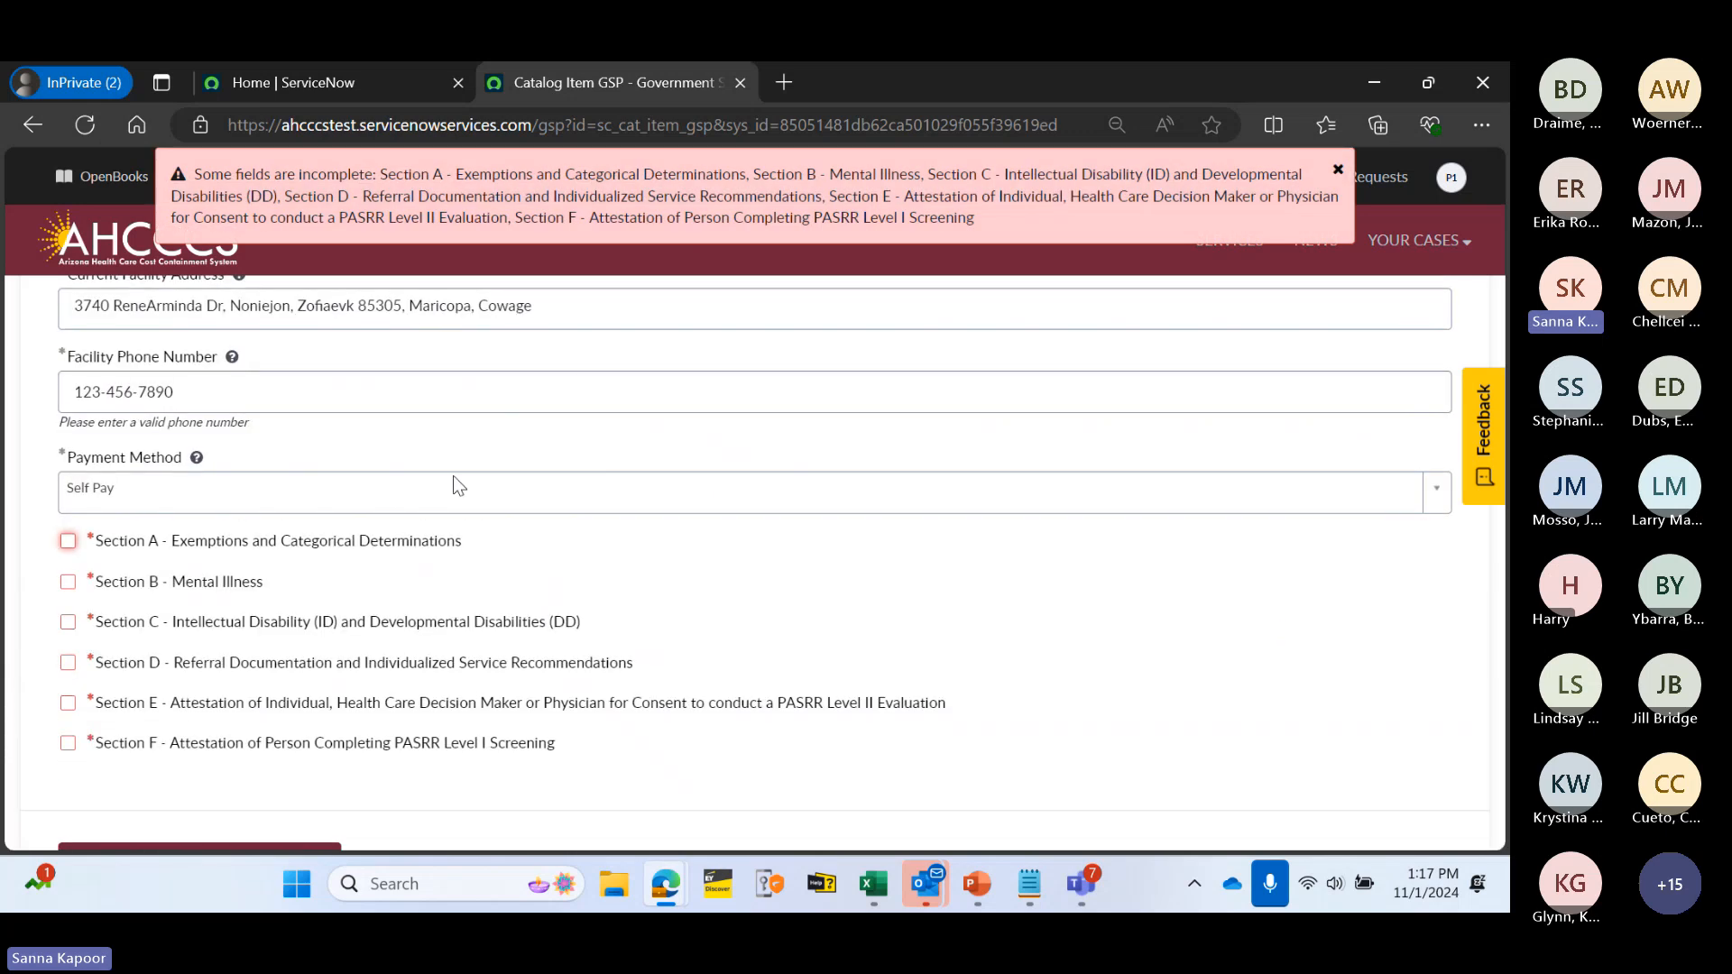
{"action": "left_click", "coordinate": [260, 543]}
{"action": "scroll", "coordinate": [333, 646], "scroll_direction": "down", "scroll_amount": 1}
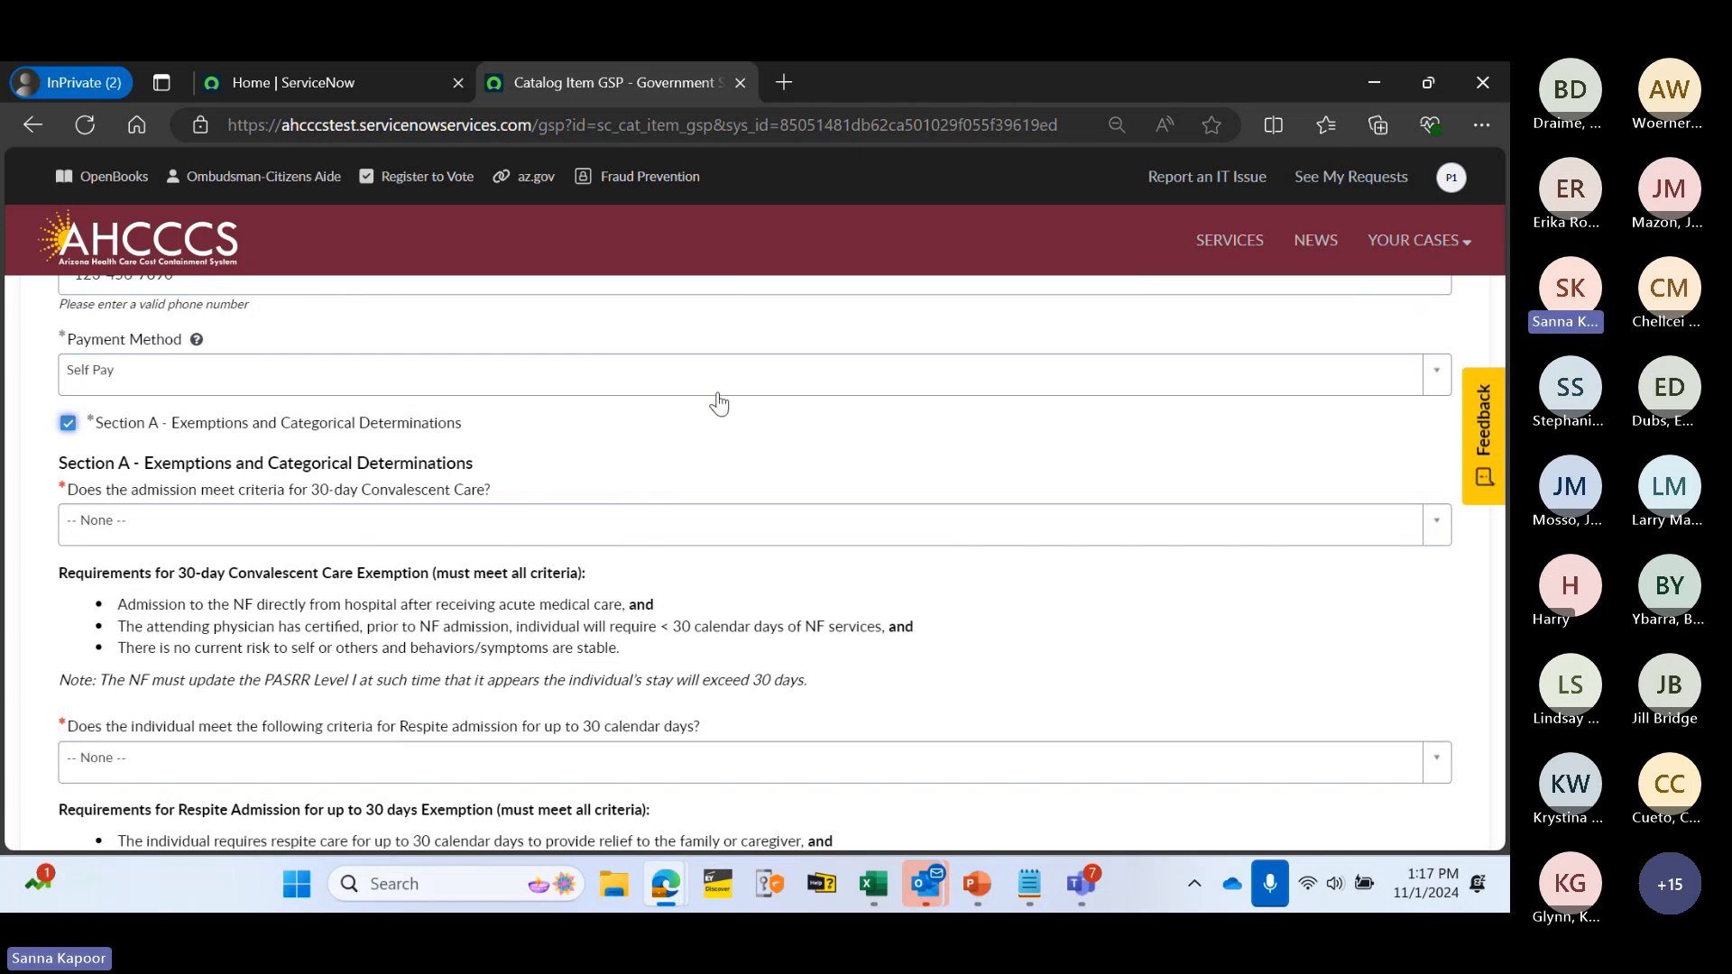
{"action": "scroll", "coordinate": [666, 408], "scroll_direction": "down", "scroll_amount": 10}
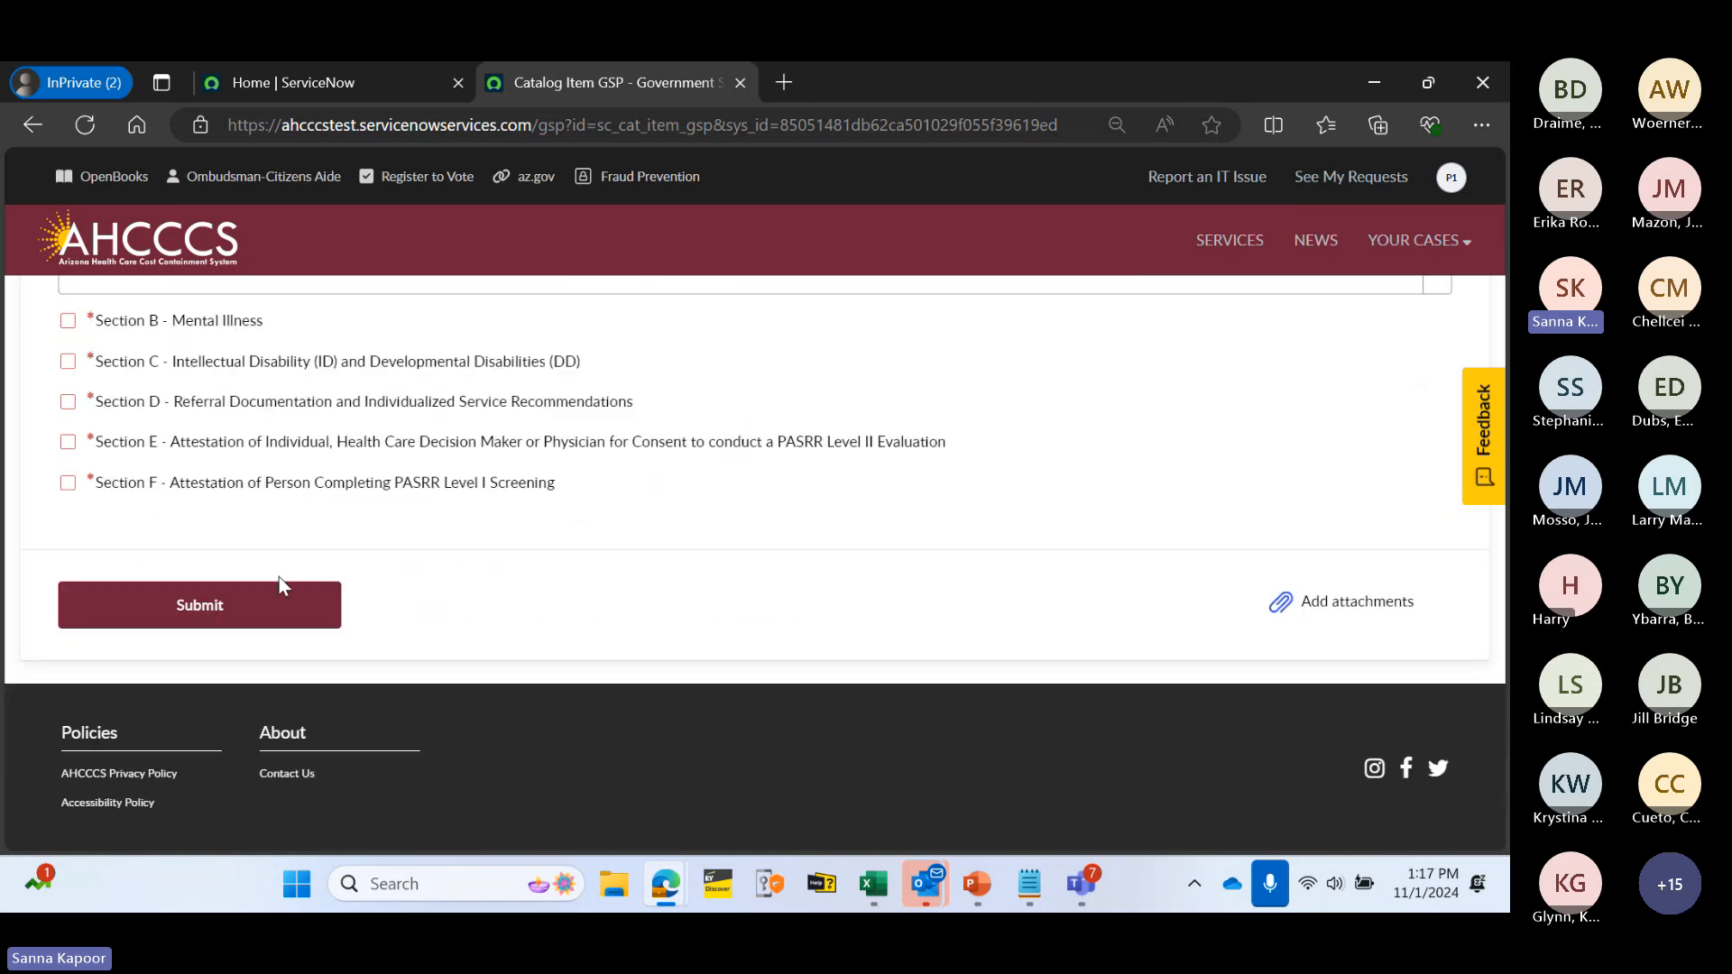
{"action": "left_click", "coordinate": [276, 612]}
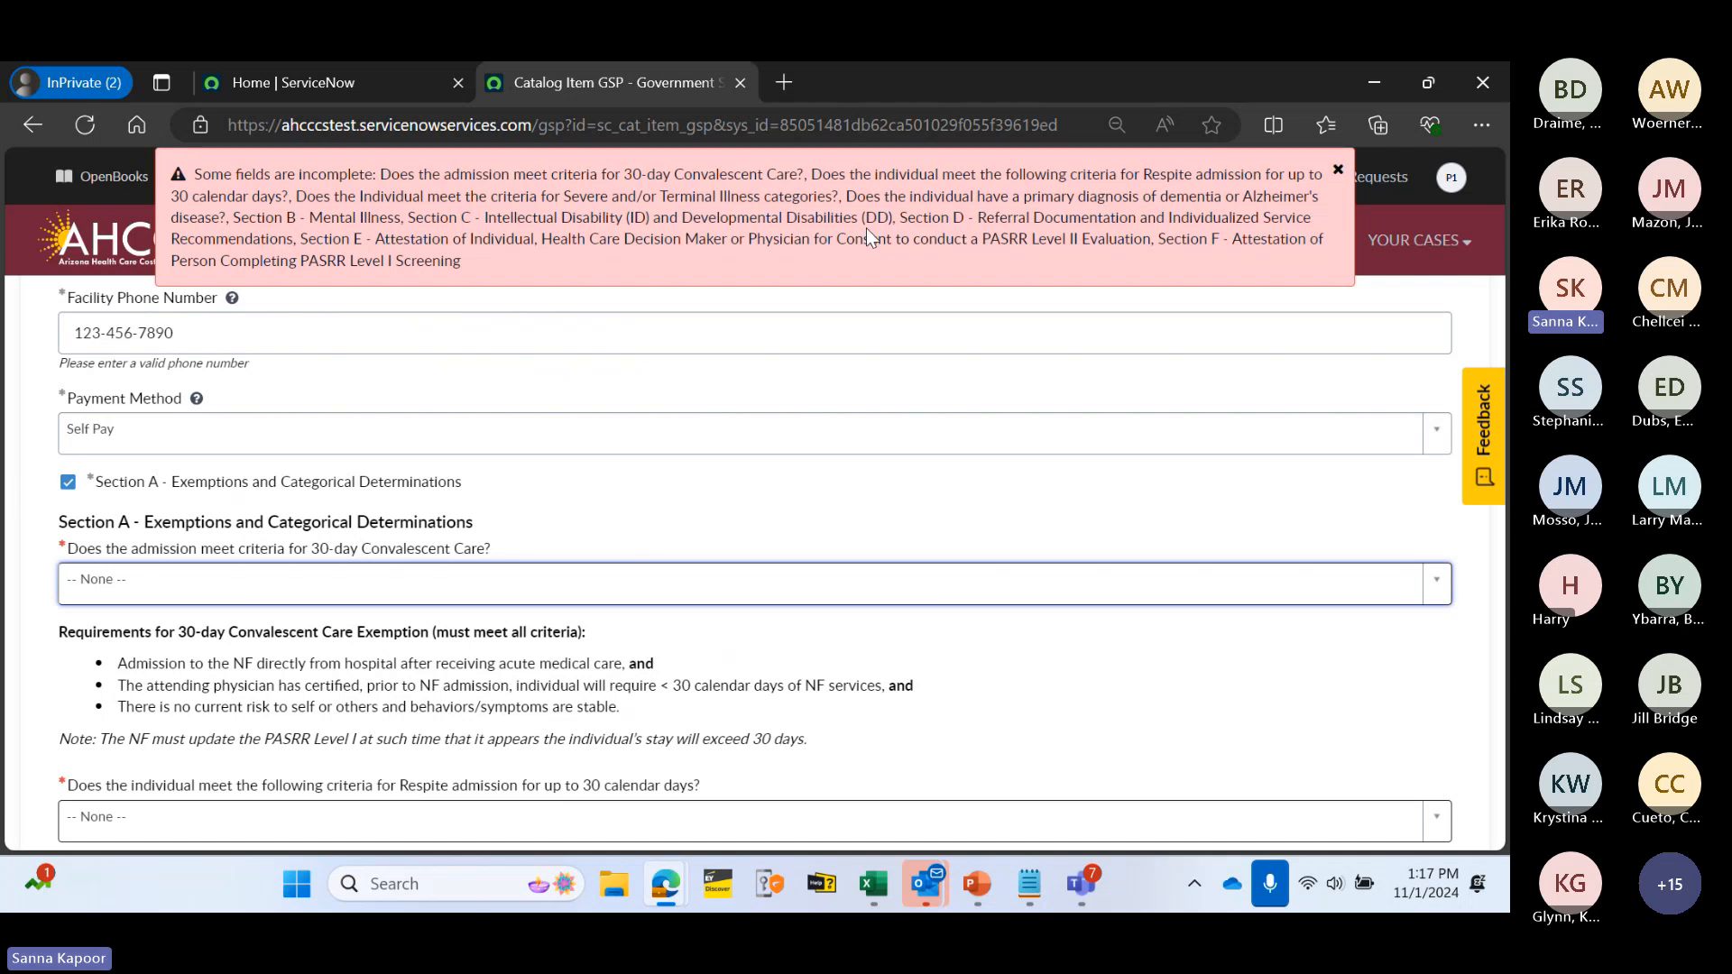
{"action": "left_click", "coordinate": [1337, 169]}
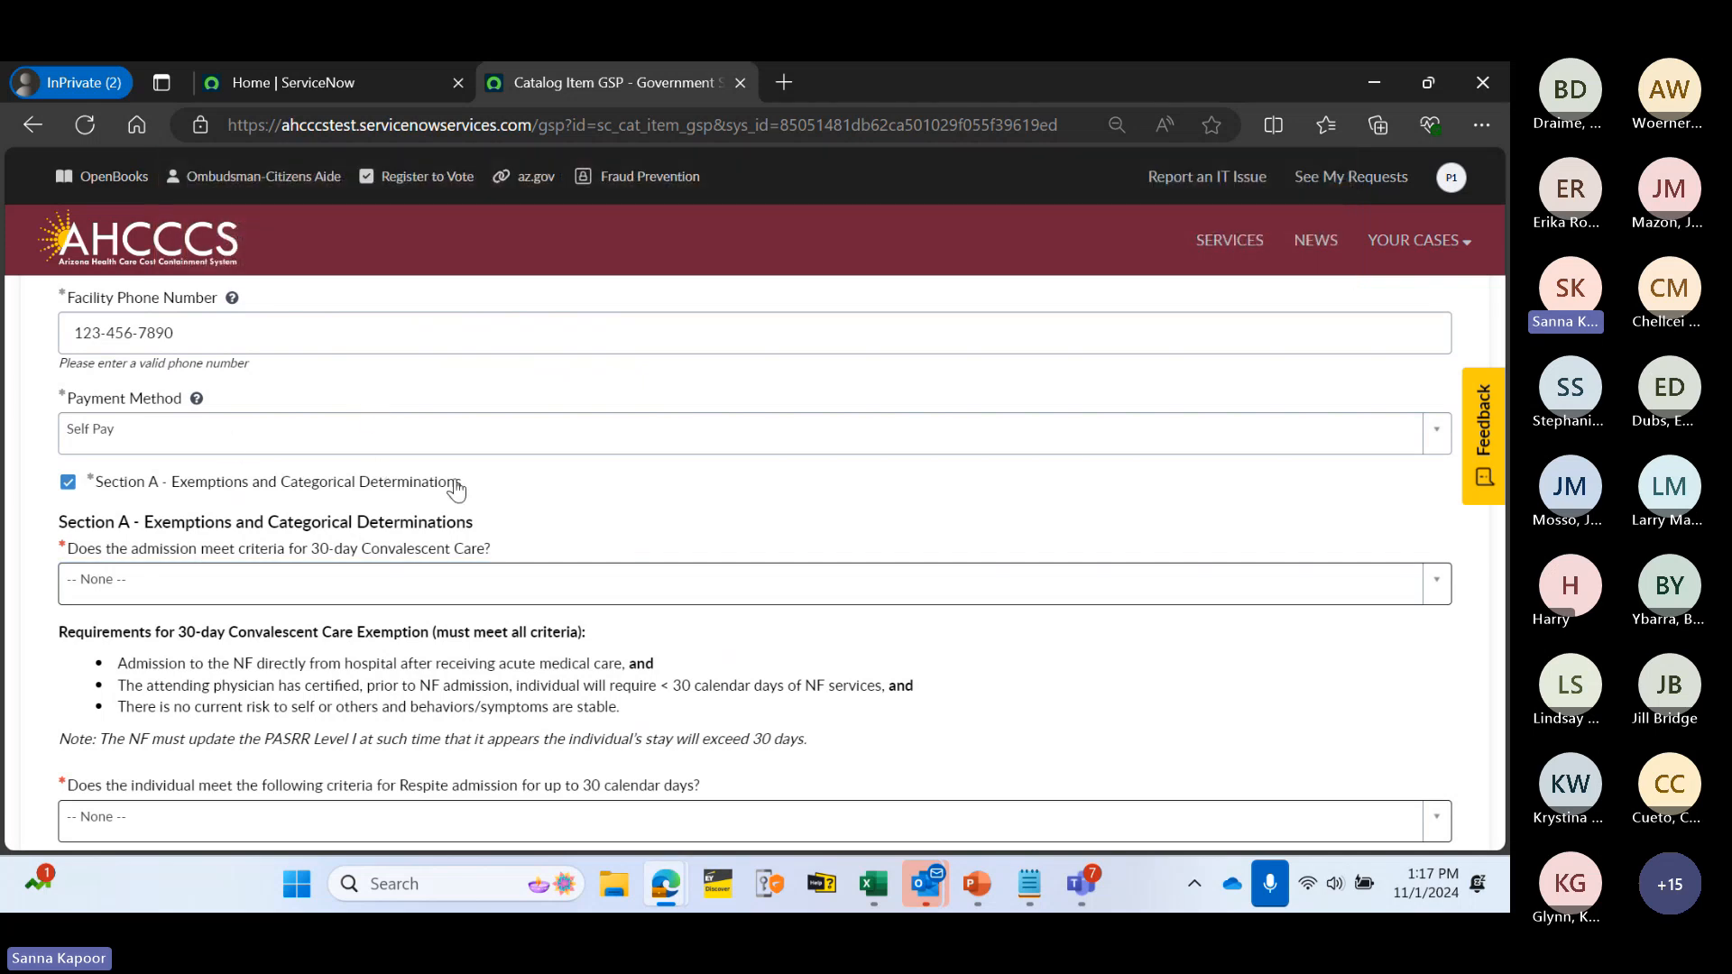
- Answer No to the 30-day convalescent care and respite admission questions
{"action": "scroll", "coordinate": [464, 478], "scroll_direction": "down", "scroll_amount": 1}
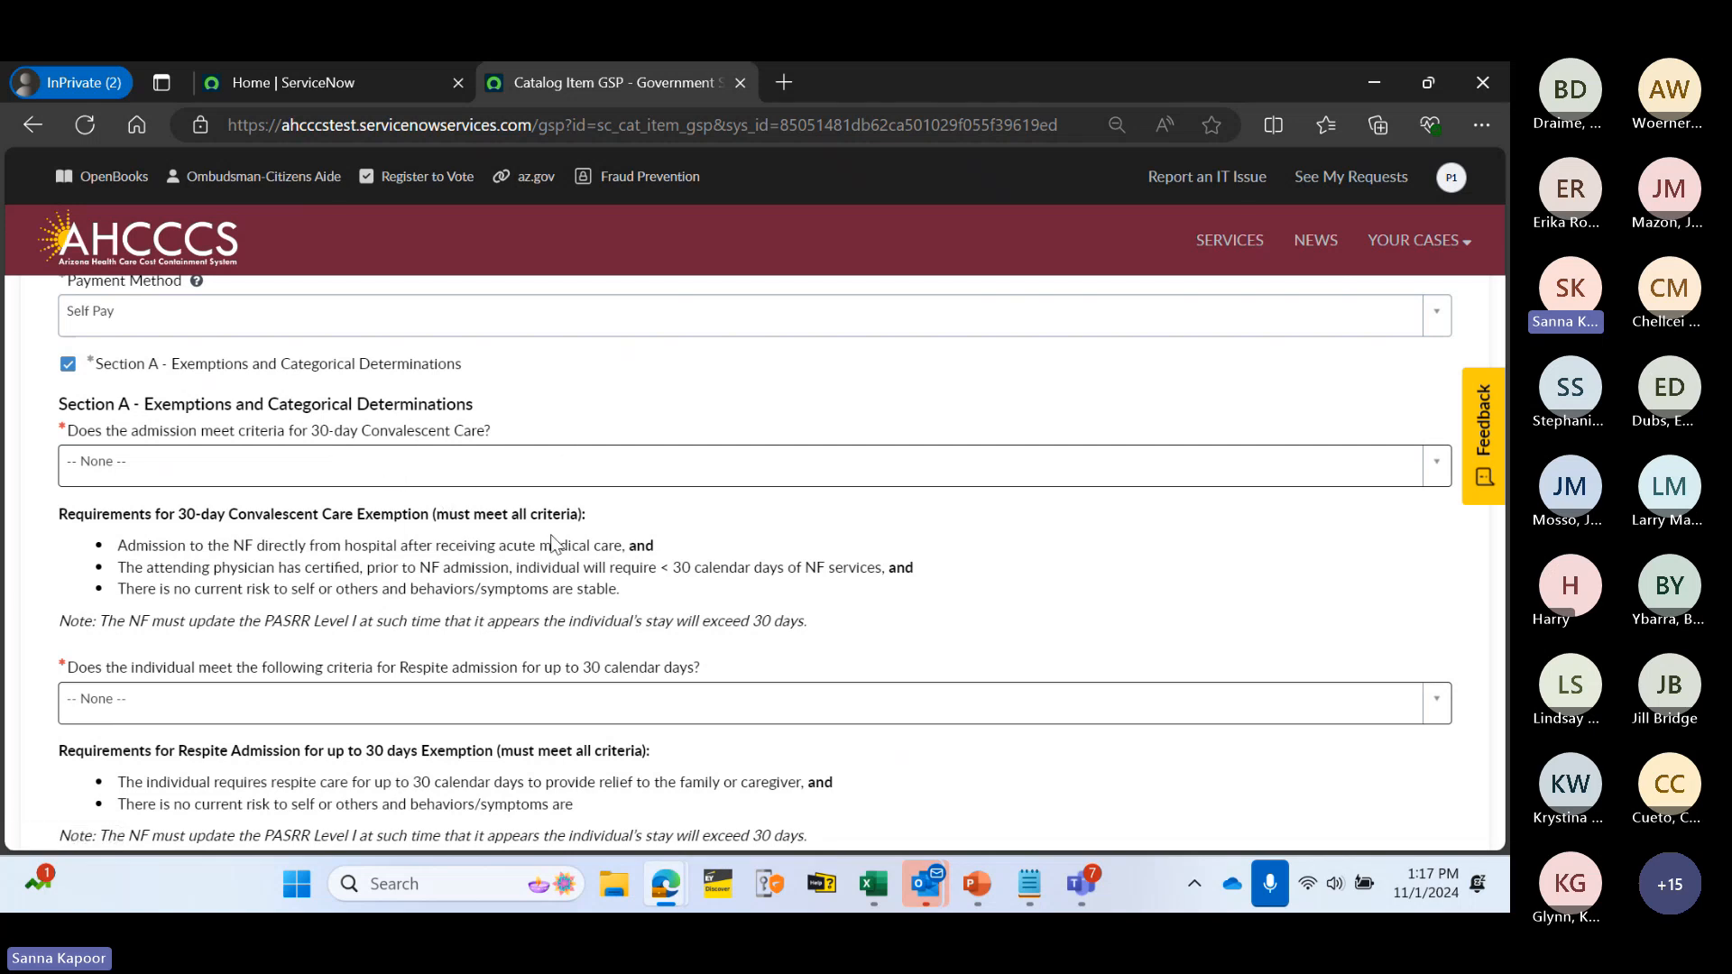
{"action": "scroll", "coordinate": [538, 541], "scroll_direction": "down", "scroll_amount": 4}
{"action": "scroll", "coordinate": [537, 541], "scroll_direction": "down", "scroll_amount": 3}
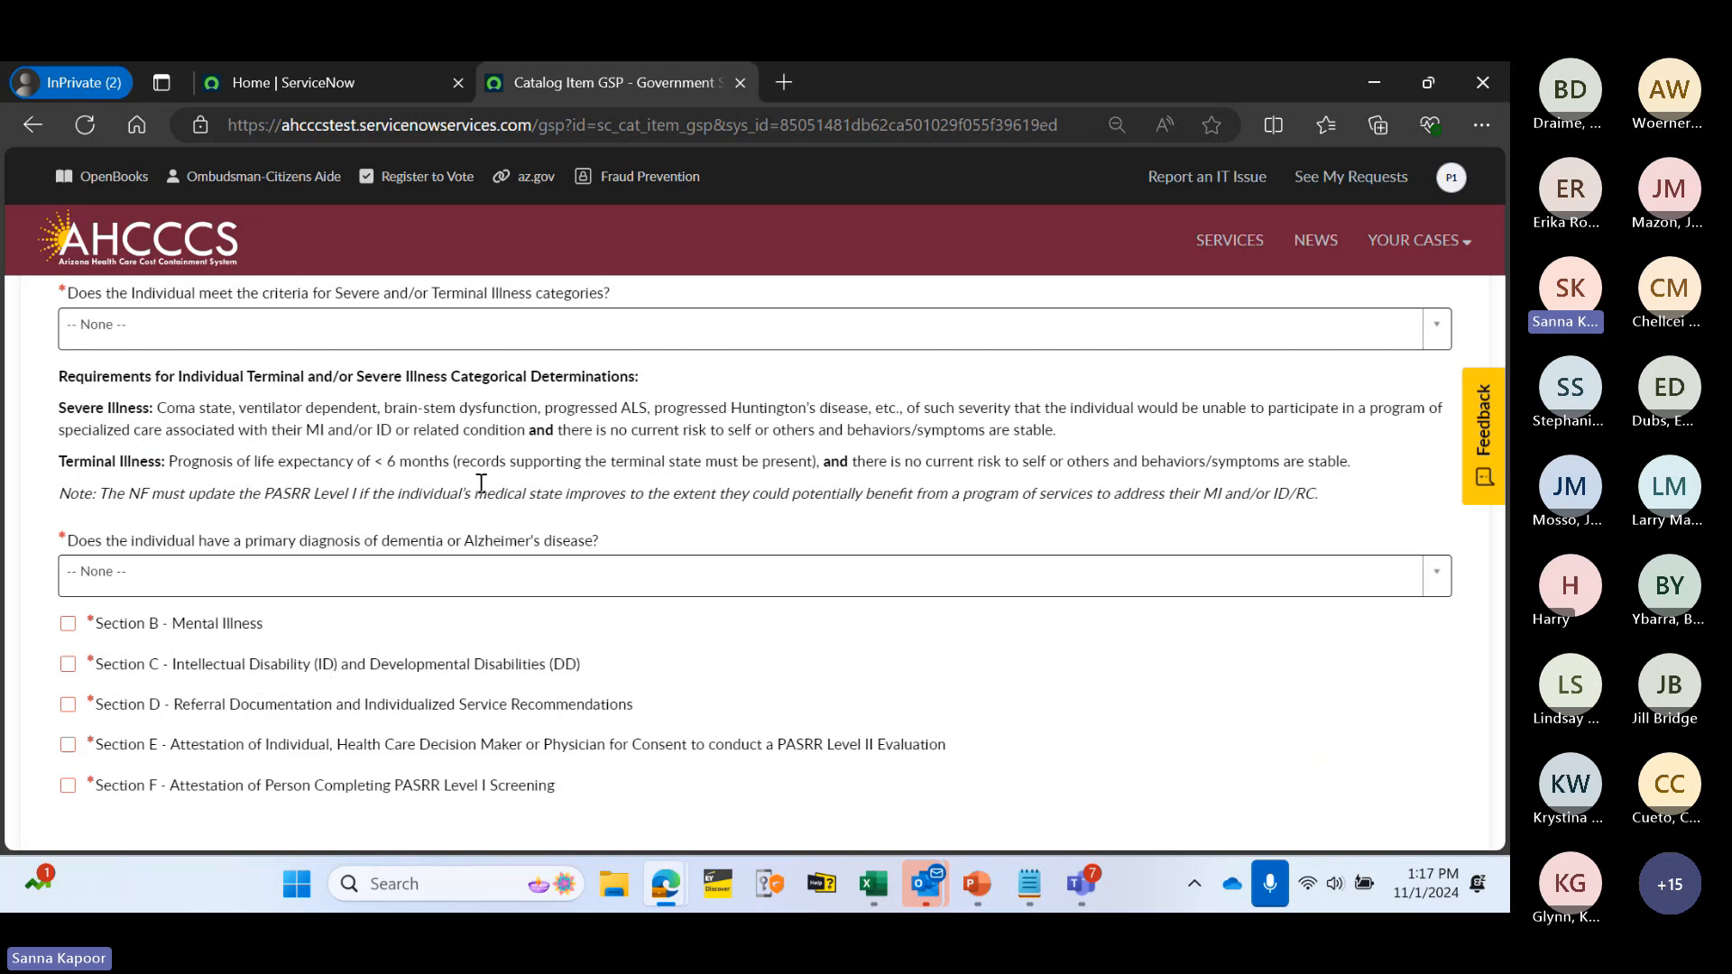
{"action": "scroll", "coordinate": [450, 481], "scroll_direction": "up", "scroll_amount": 8}
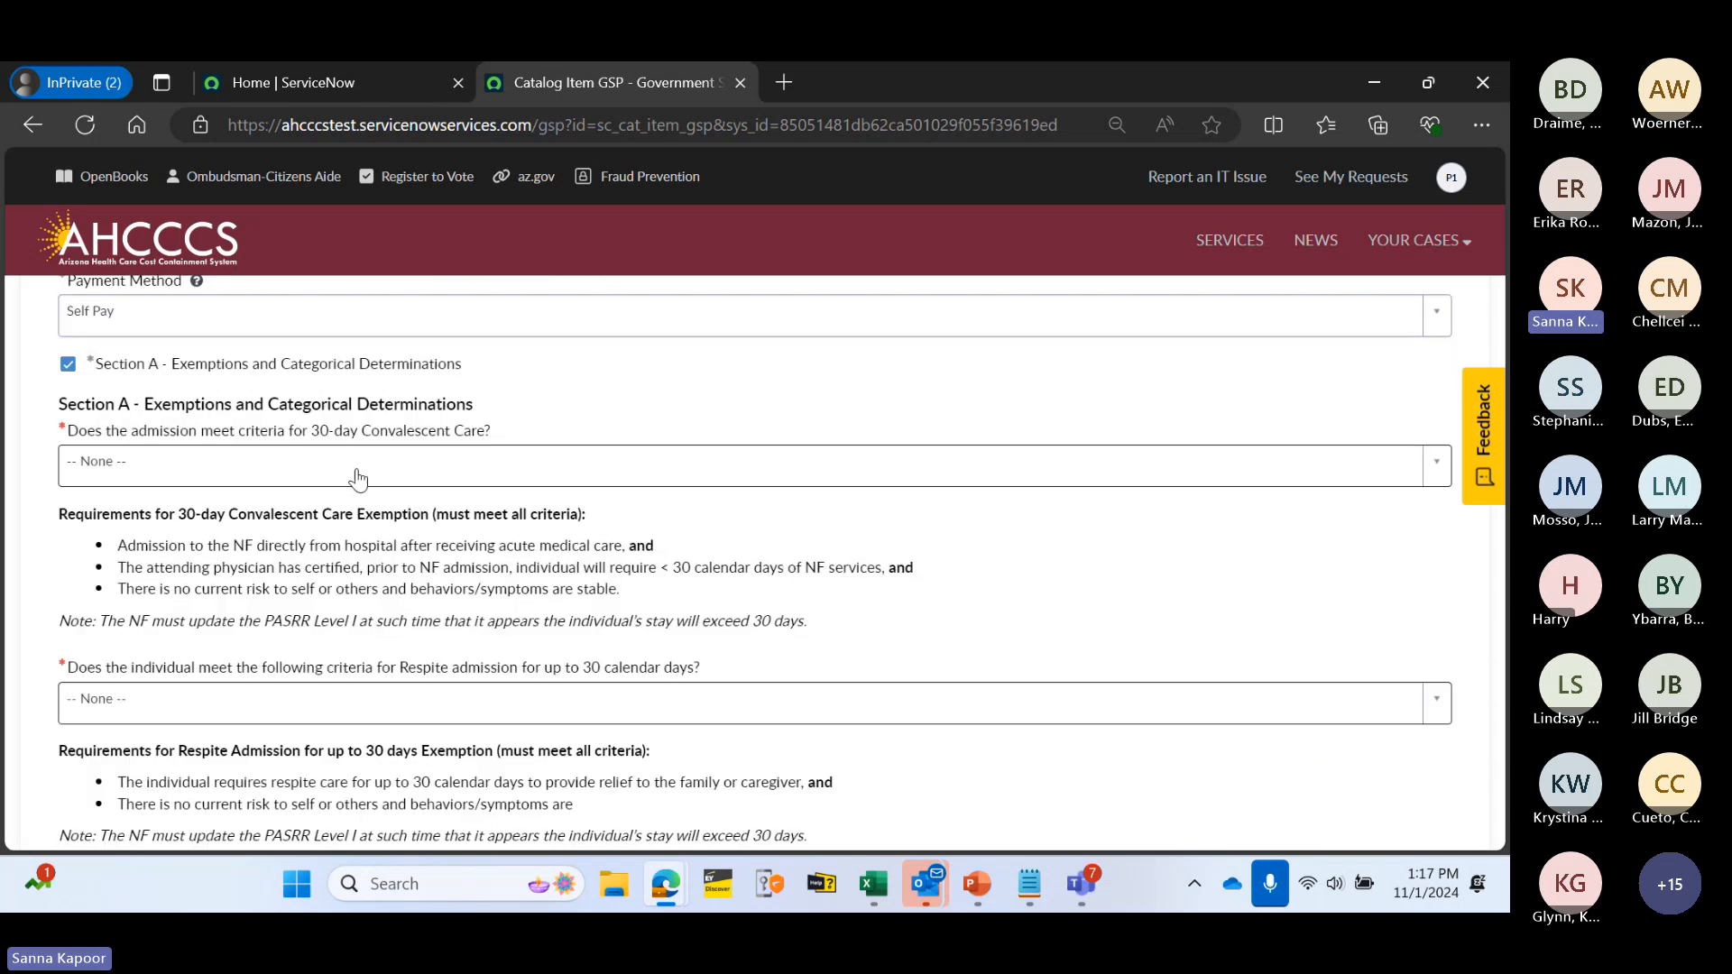
{"action": "left_click", "coordinate": [361, 469]}
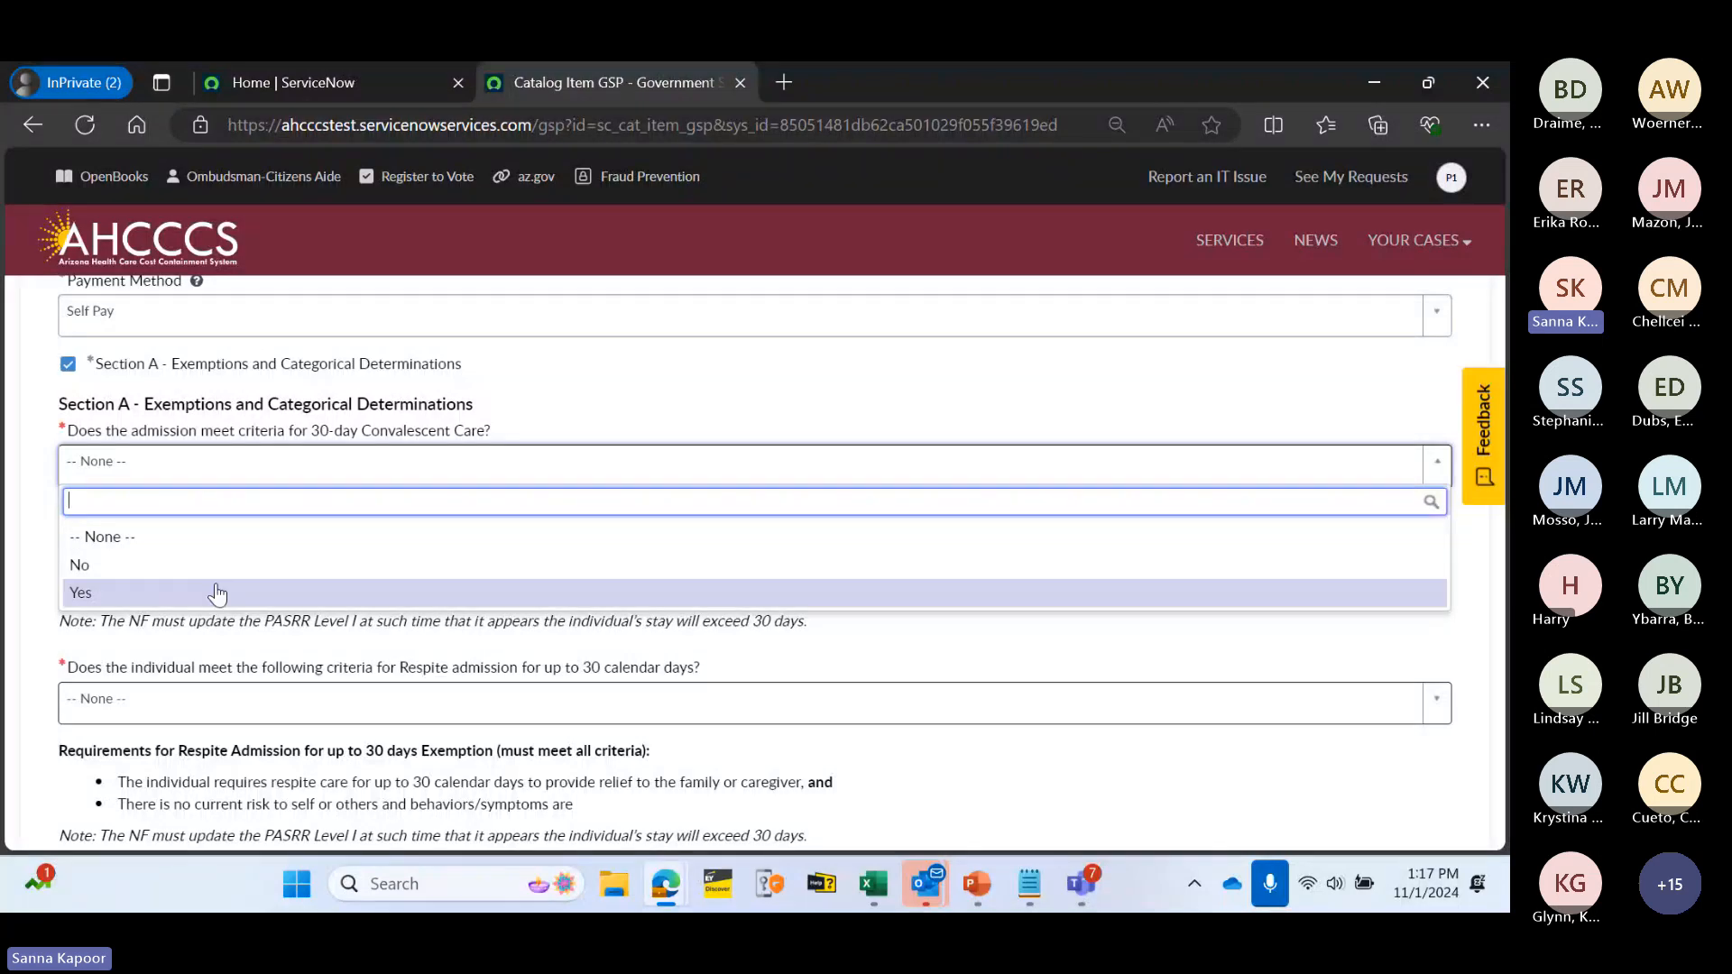
{"action": "left_click", "coordinate": [317, 567]}
{"action": "scroll", "coordinate": [313, 581], "scroll_direction": "down", "scroll_amount": 1}
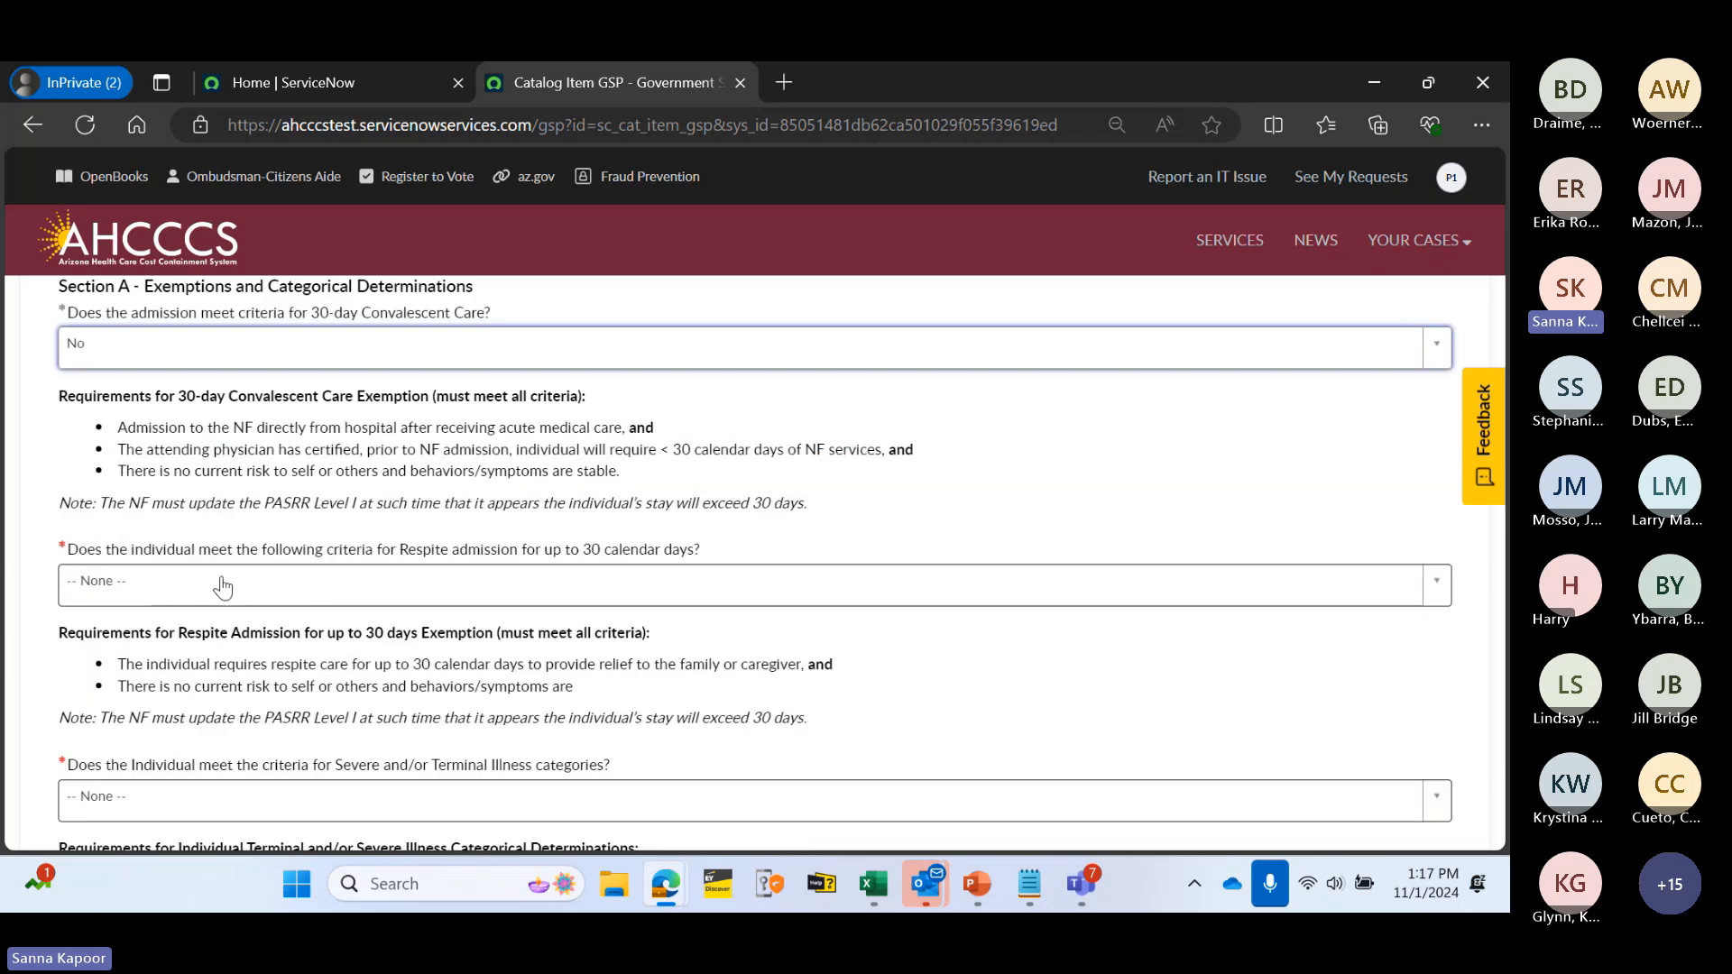
{"action": "left_click", "coordinate": [417, 592]}
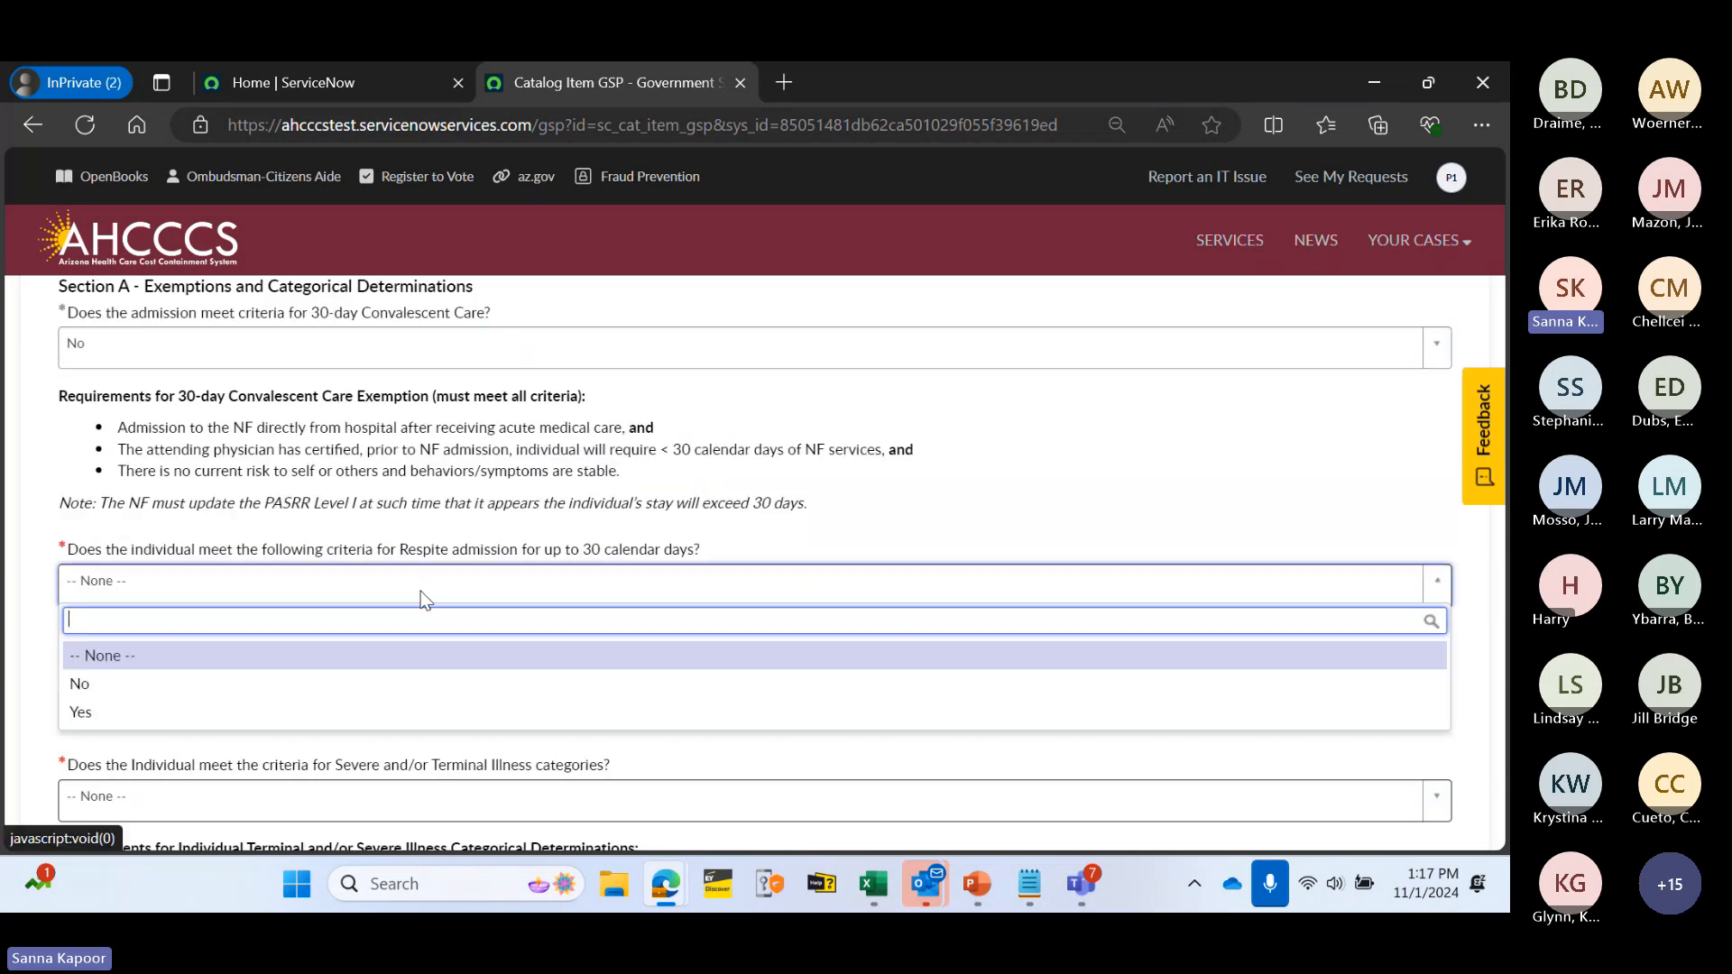
{"action": "left_click", "coordinate": [388, 683]}
- Answer No to the severe/terminal illness and primary dementia diagnosis questions
{"action": "scroll", "coordinate": [473, 609], "scroll_direction": "down", "scroll_amount": 2}
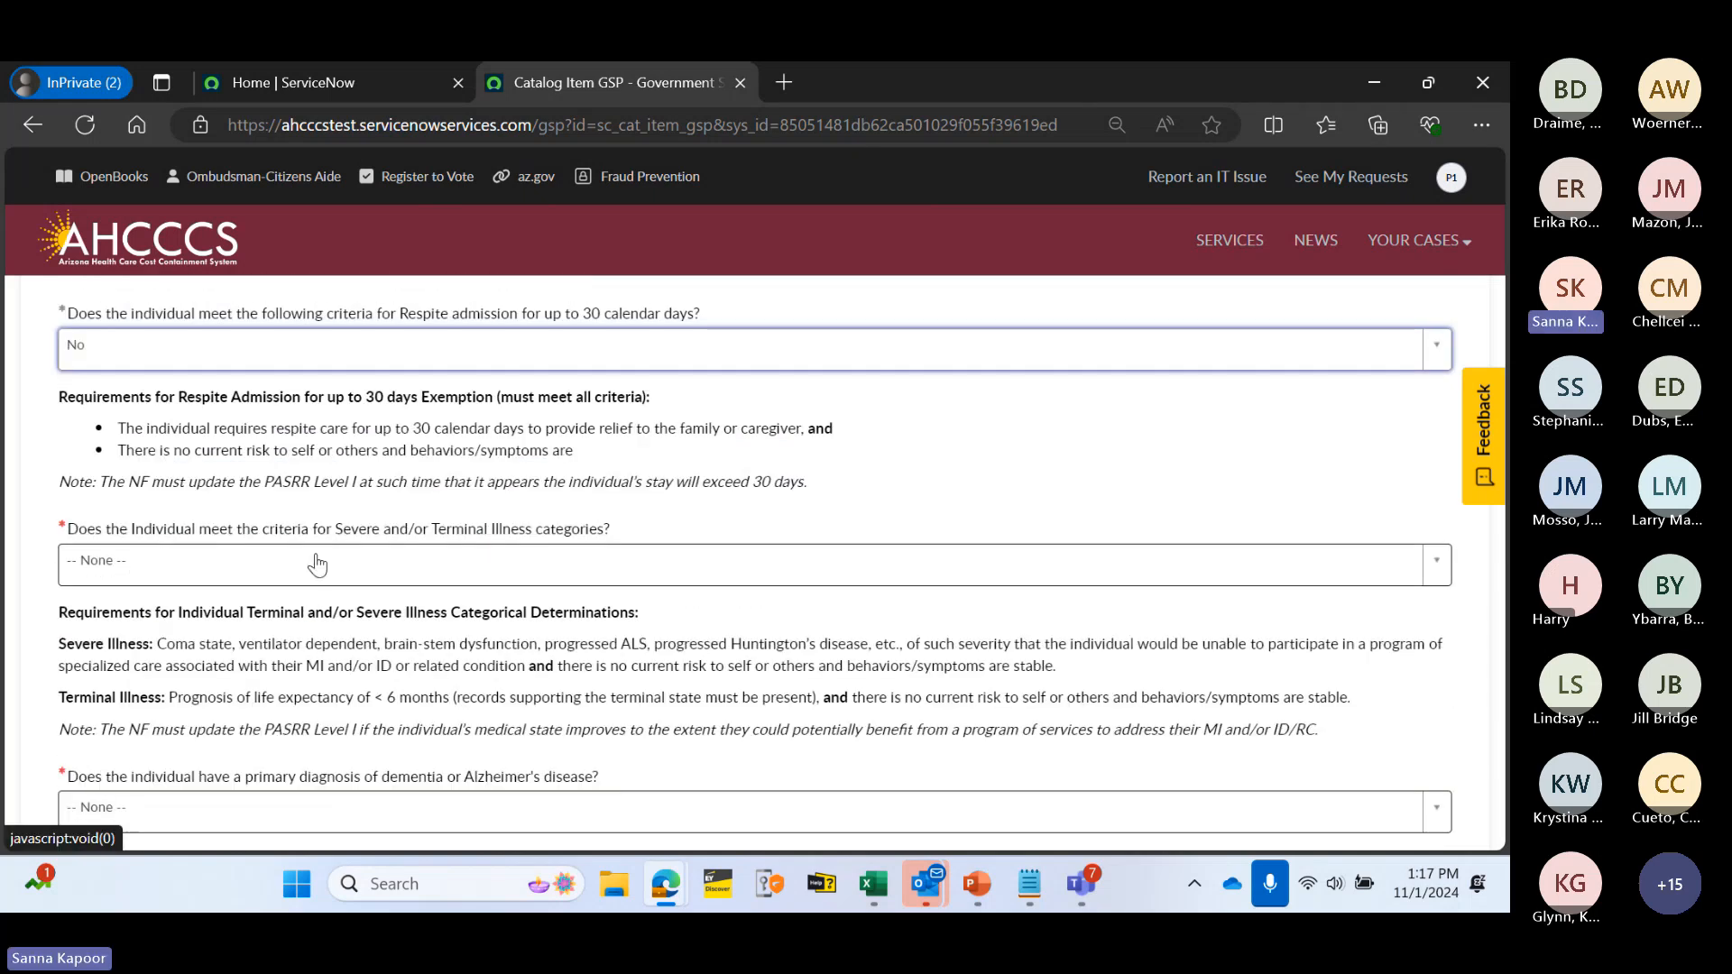
{"action": "left_click", "coordinate": [417, 576]}
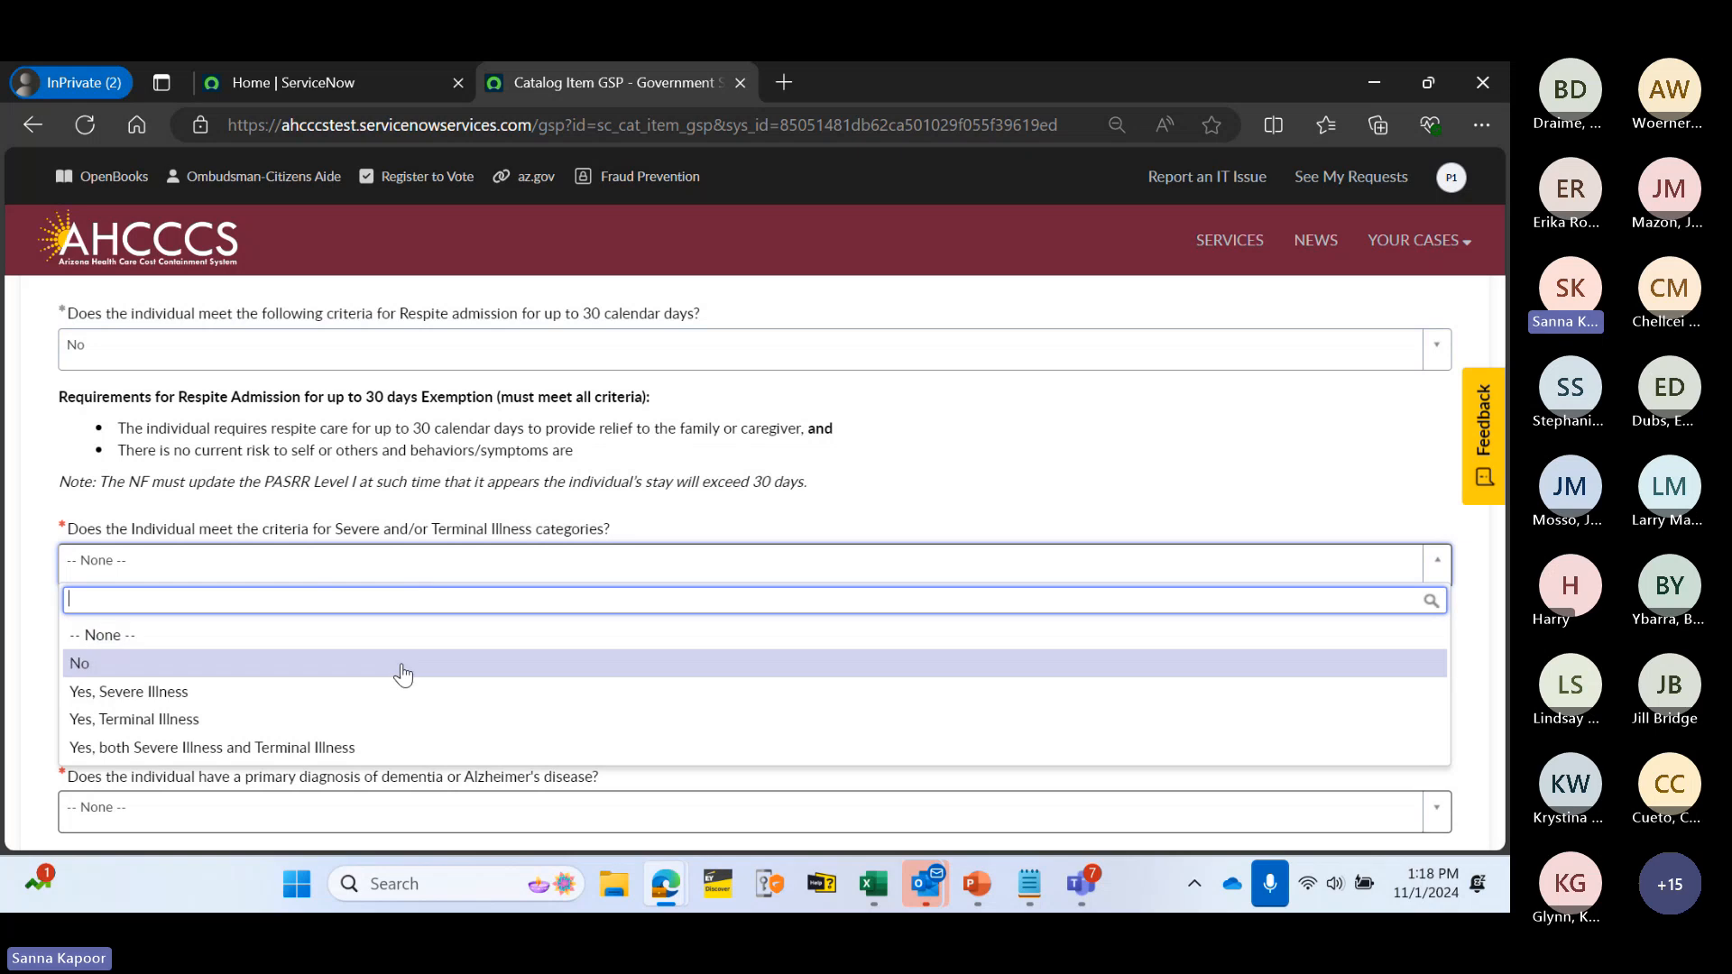
{"action": "left_click", "coordinate": [402, 666]}
{"action": "scroll", "coordinate": [478, 550], "scroll_direction": "down", "scroll_amount": 1}
{"action": "scroll", "coordinate": [478, 550], "scroll_direction": "down", "scroll_amount": 2}
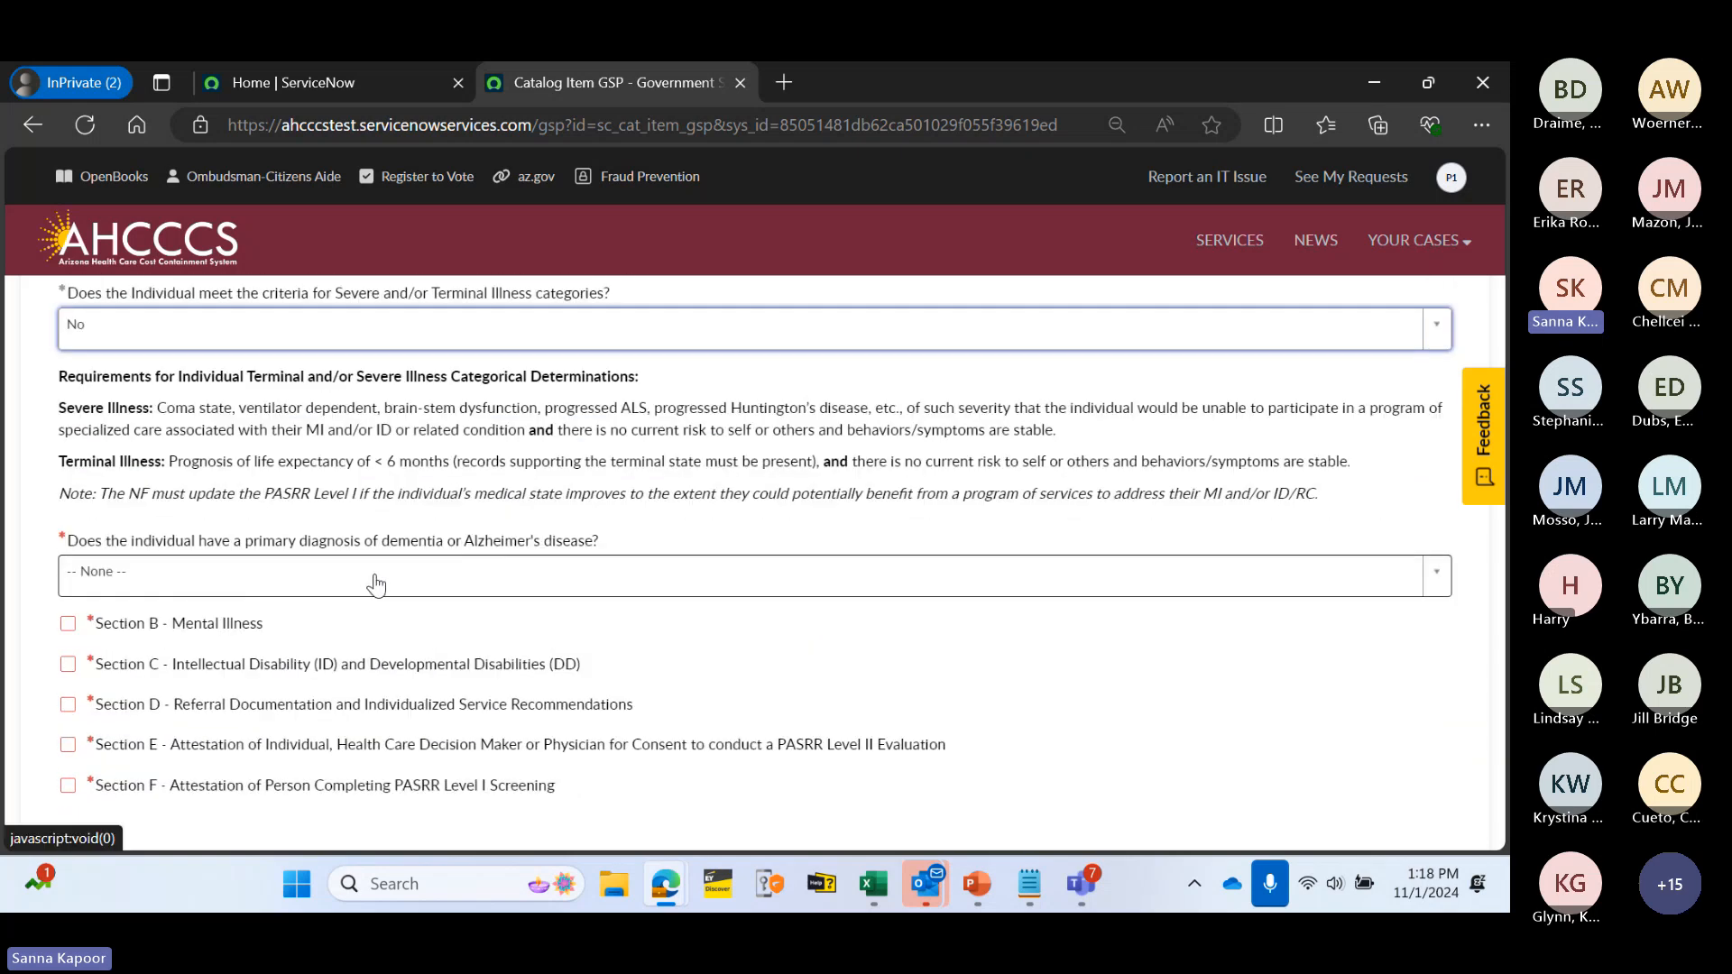
{"action": "left_click", "coordinate": [411, 582]}
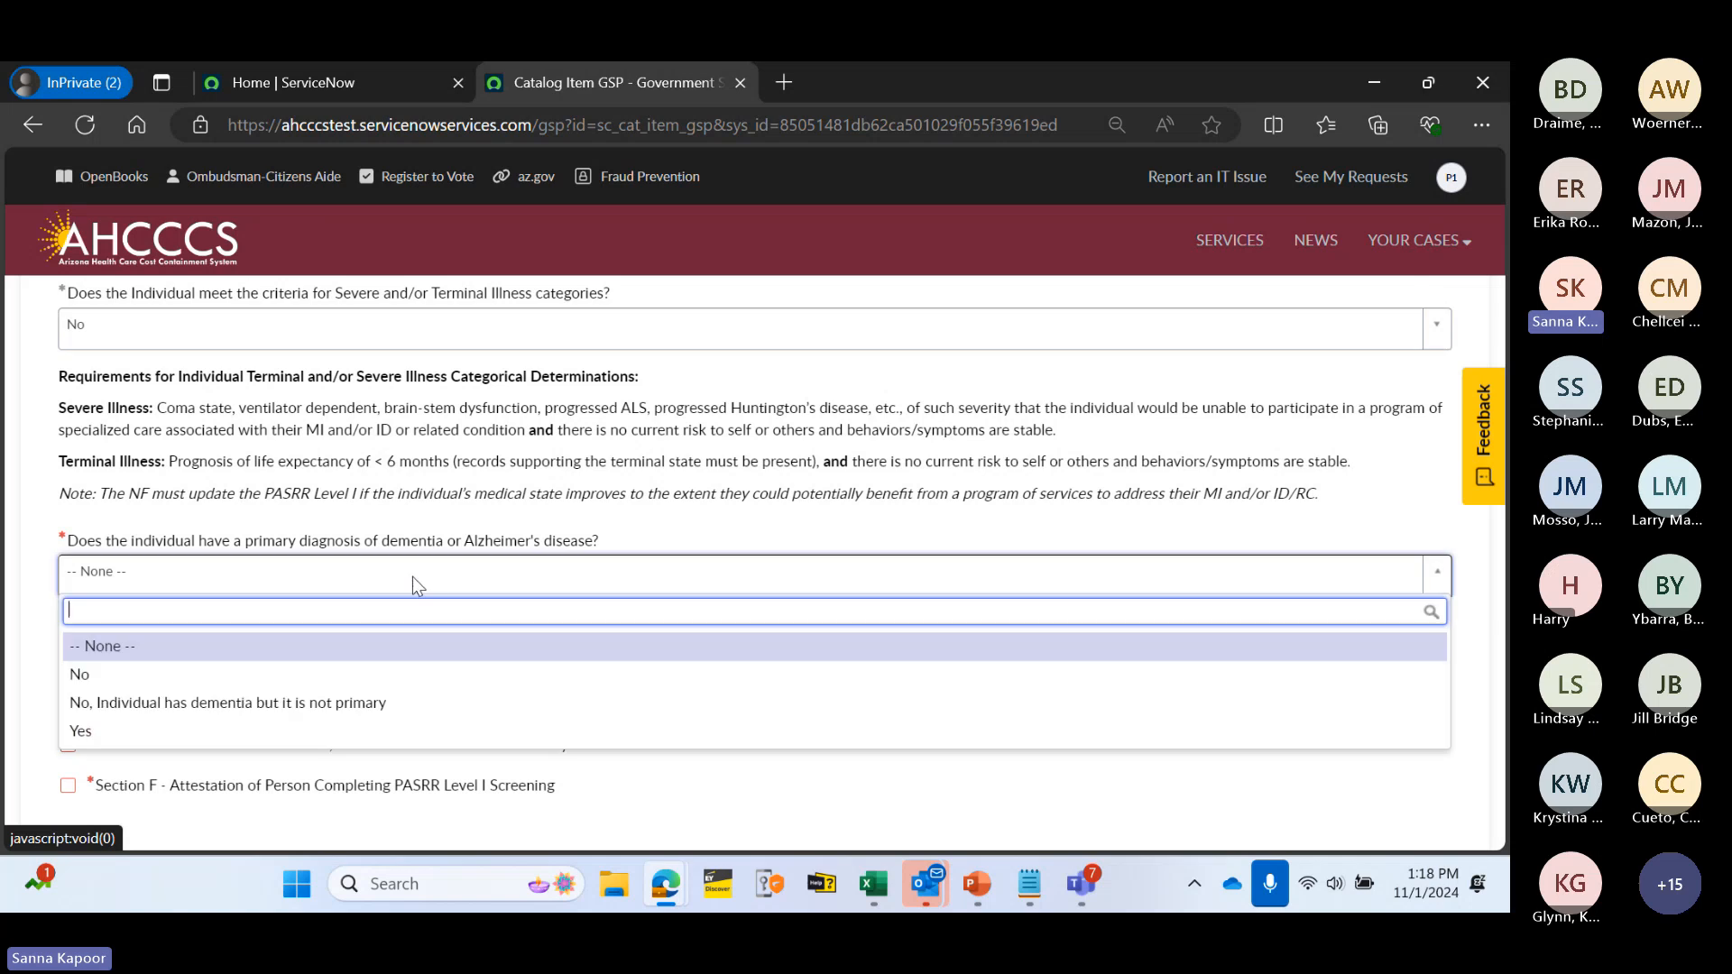
{"action": "left_click", "coordinate": [389, 676]}
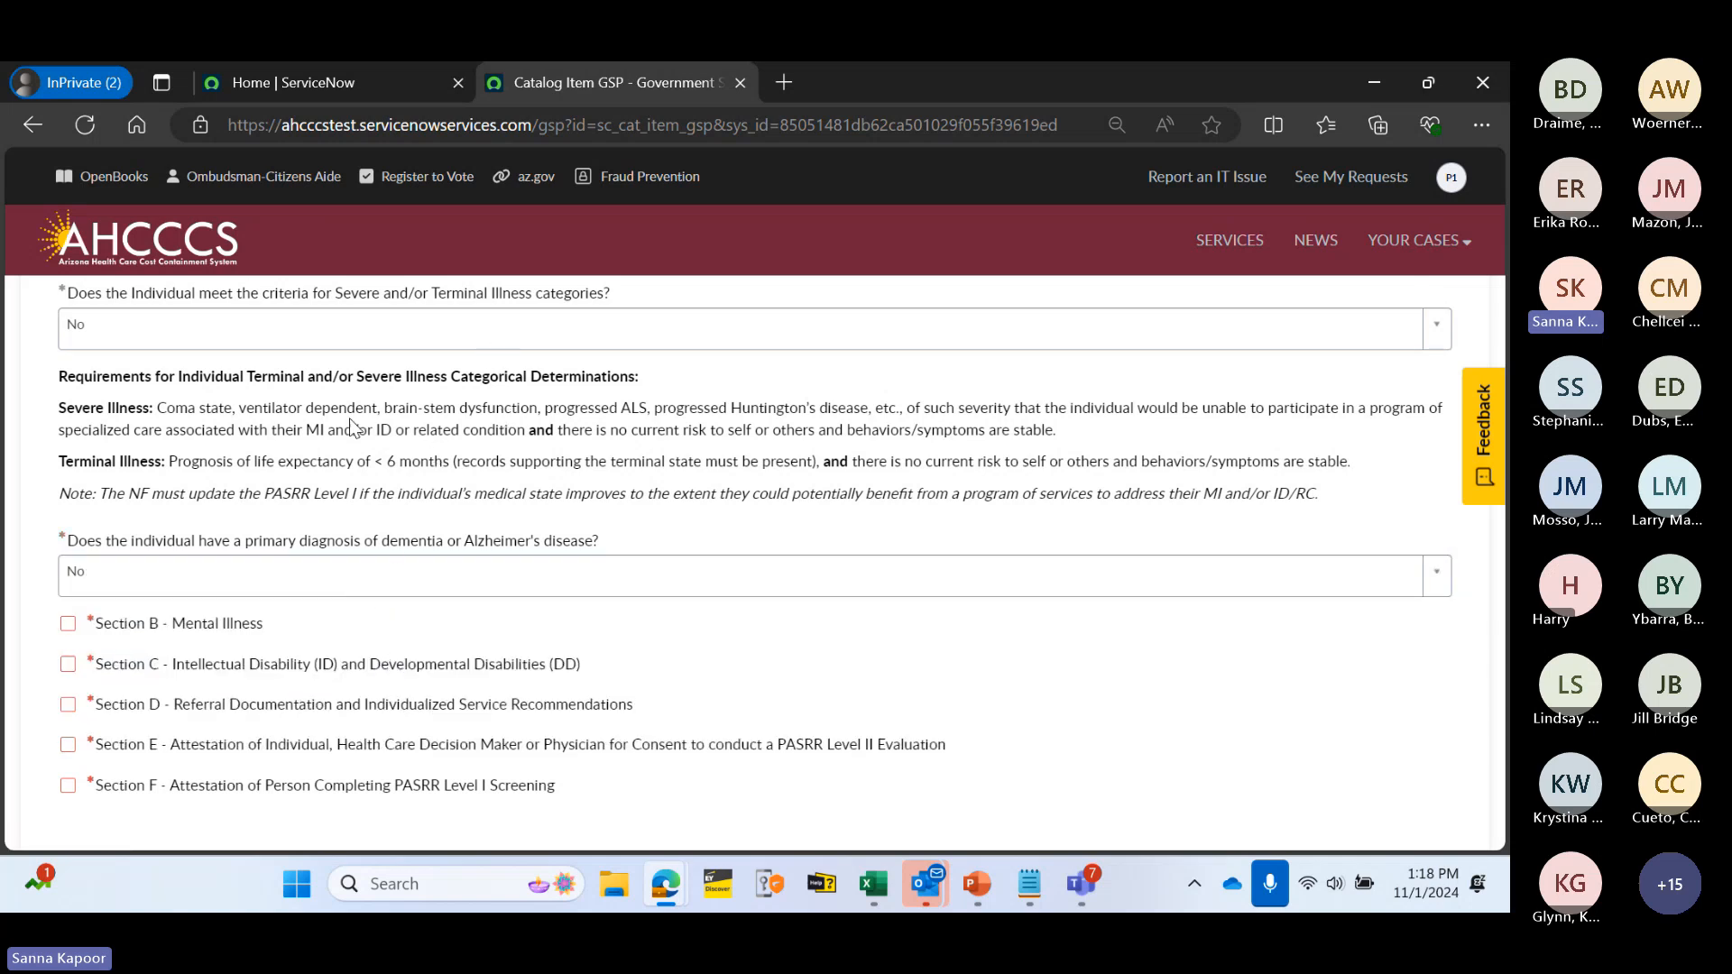
{"action": "scroll", "coordinate": [352, 426], "scroll_direction": "up", "scroll_amount": 5}
{"action": "scroll", "coordinate": [413, 724], "scroll_direction": "down", "scroll_amount": 2}
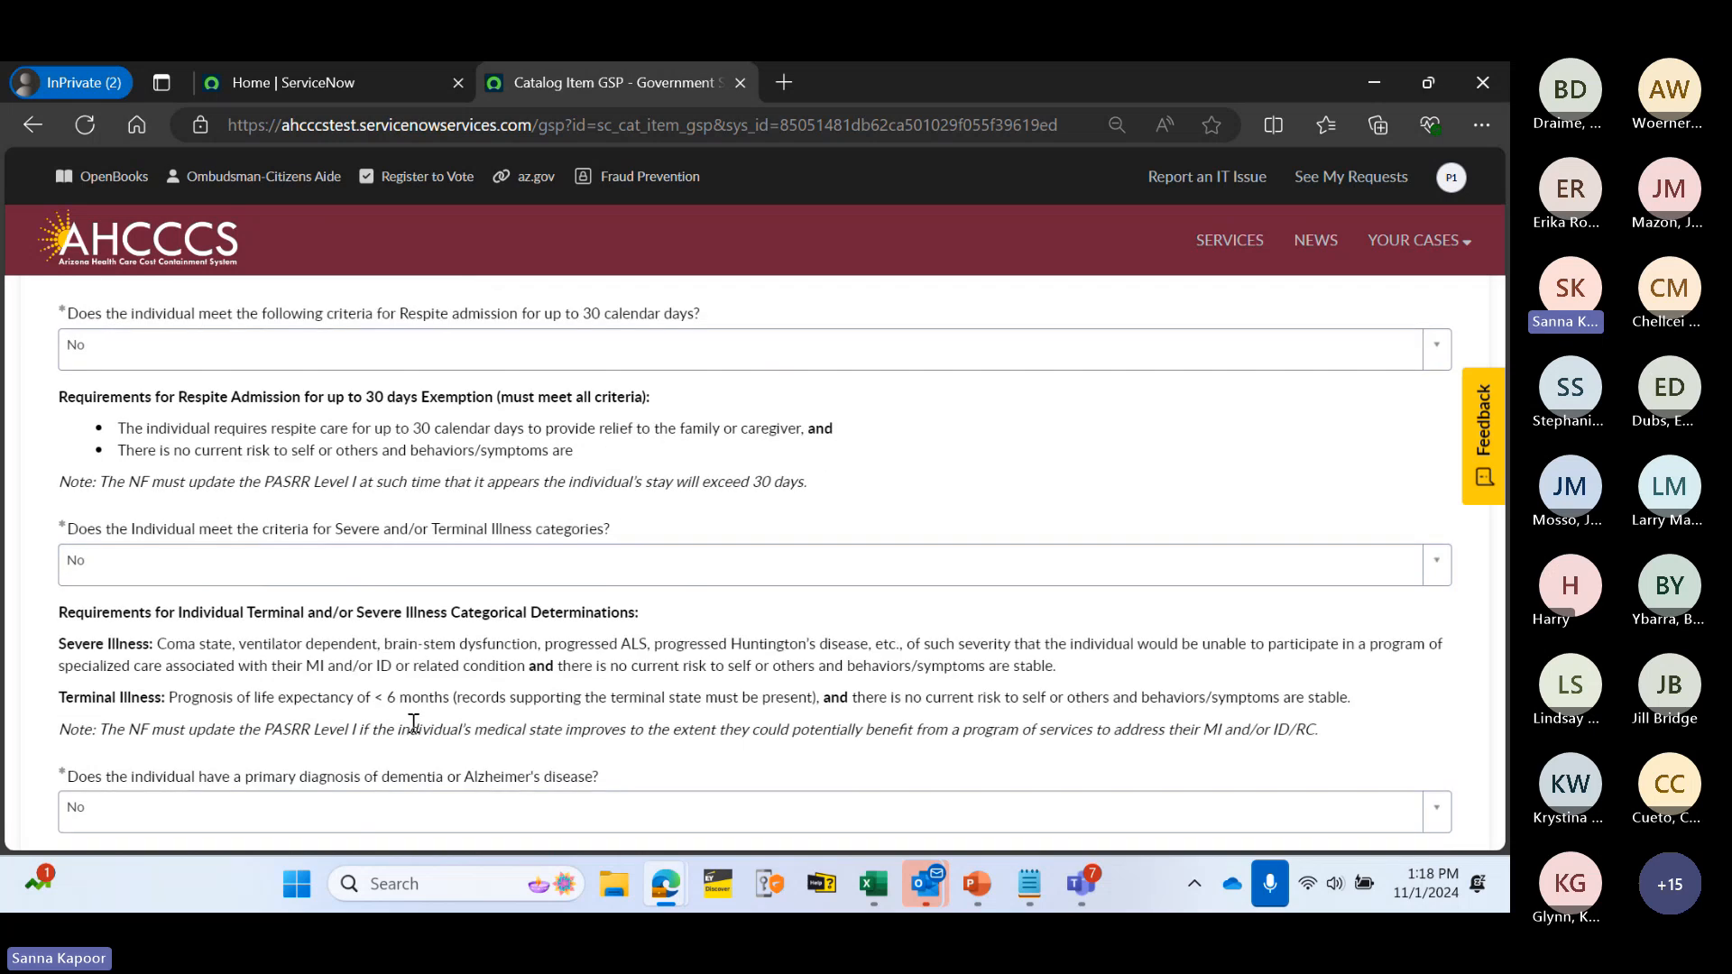
{"action": "scroll", "coordinate": [413, 724], "scroll_direction": "down", "scroll_amount": 3}
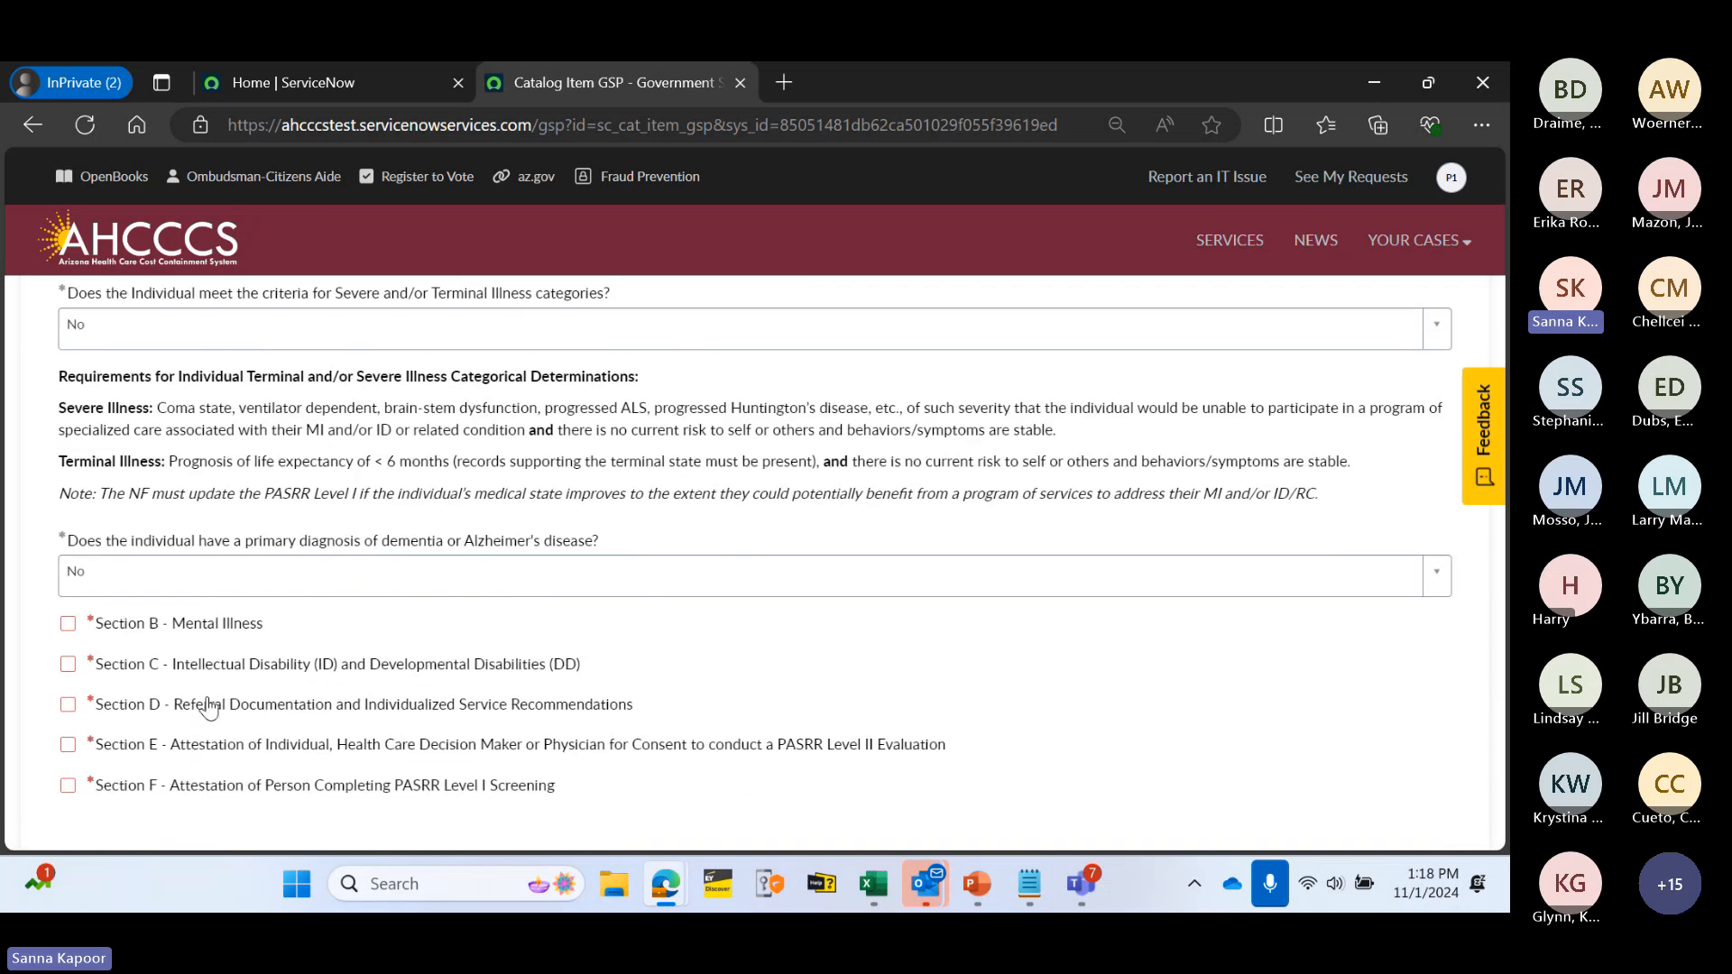
{"action": "left_click", "coordinate": [247, 580]}
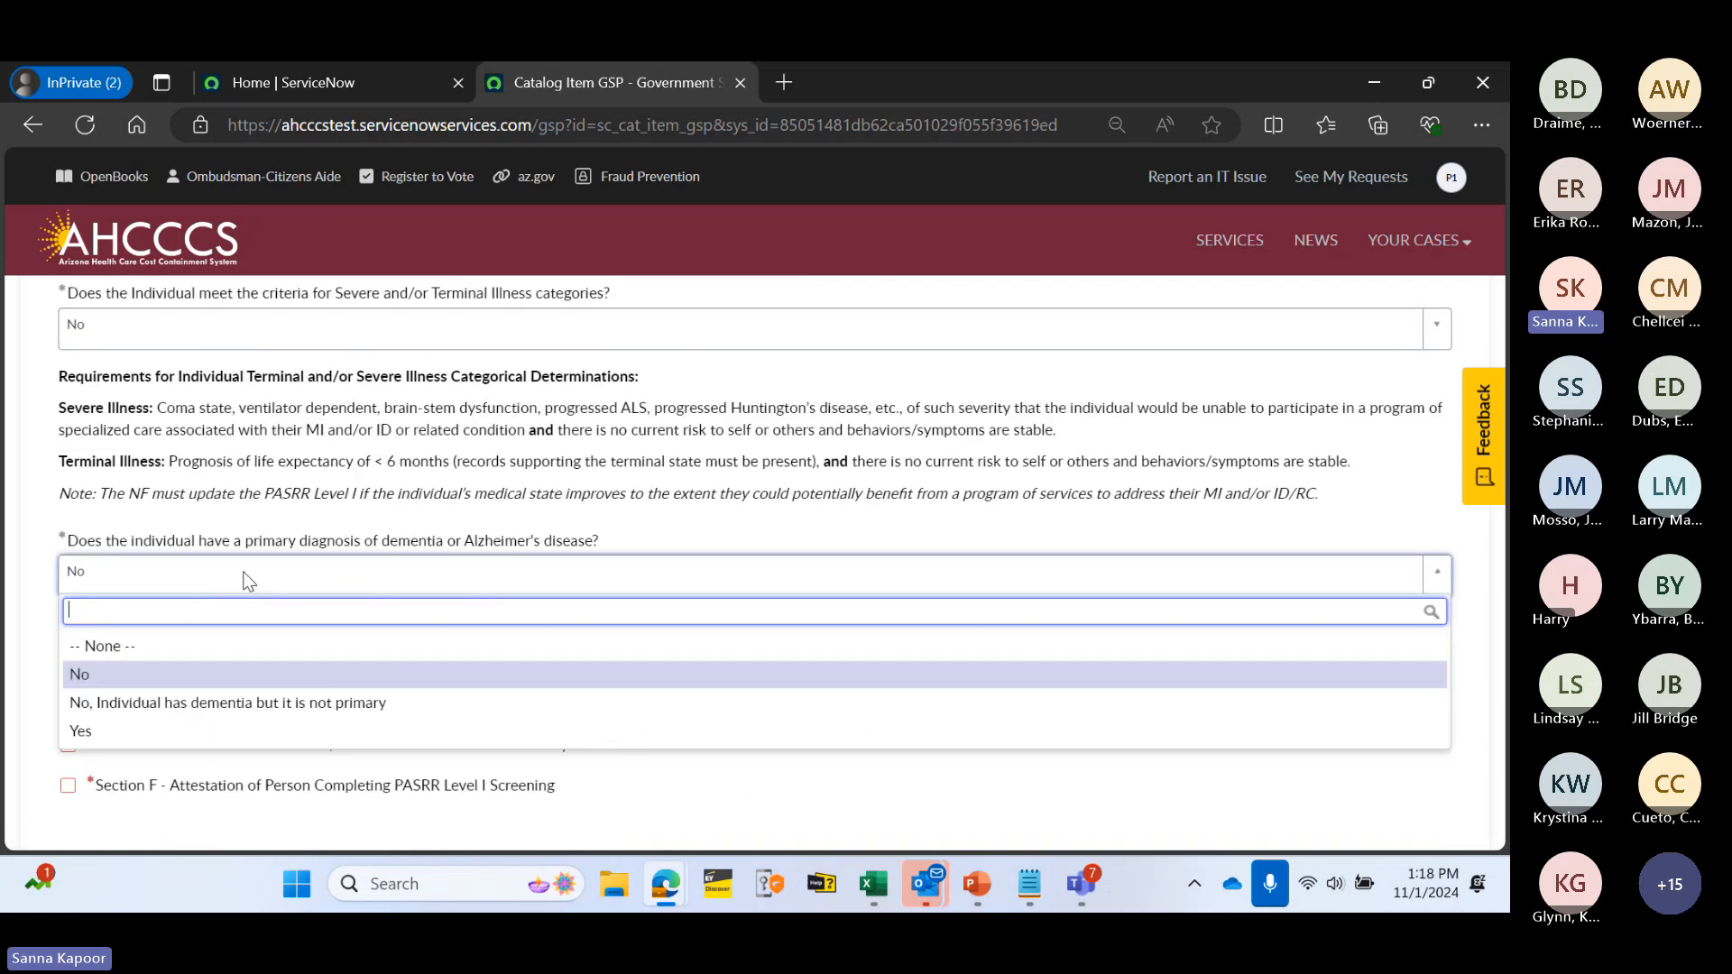
{"action": "left_click", "coordinate": [226, 732]}
{"action": "left_click", "coordinate": [272, 651]}
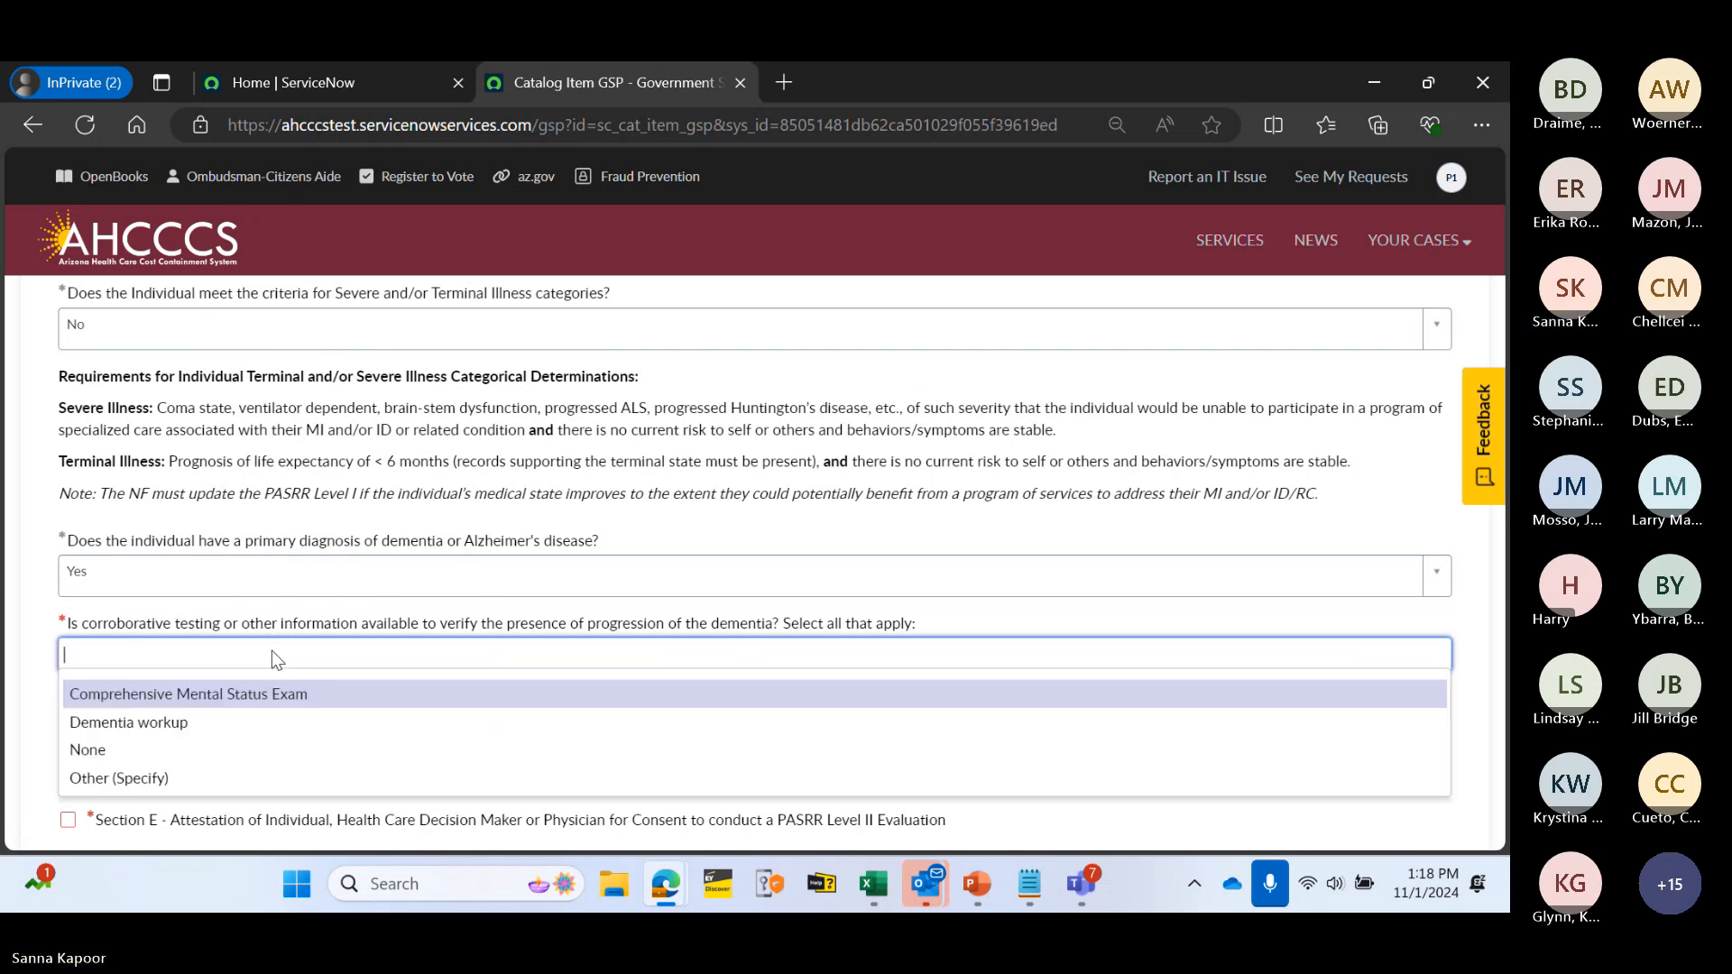
{"action": "left_click", "coordinate": [260, 721]}
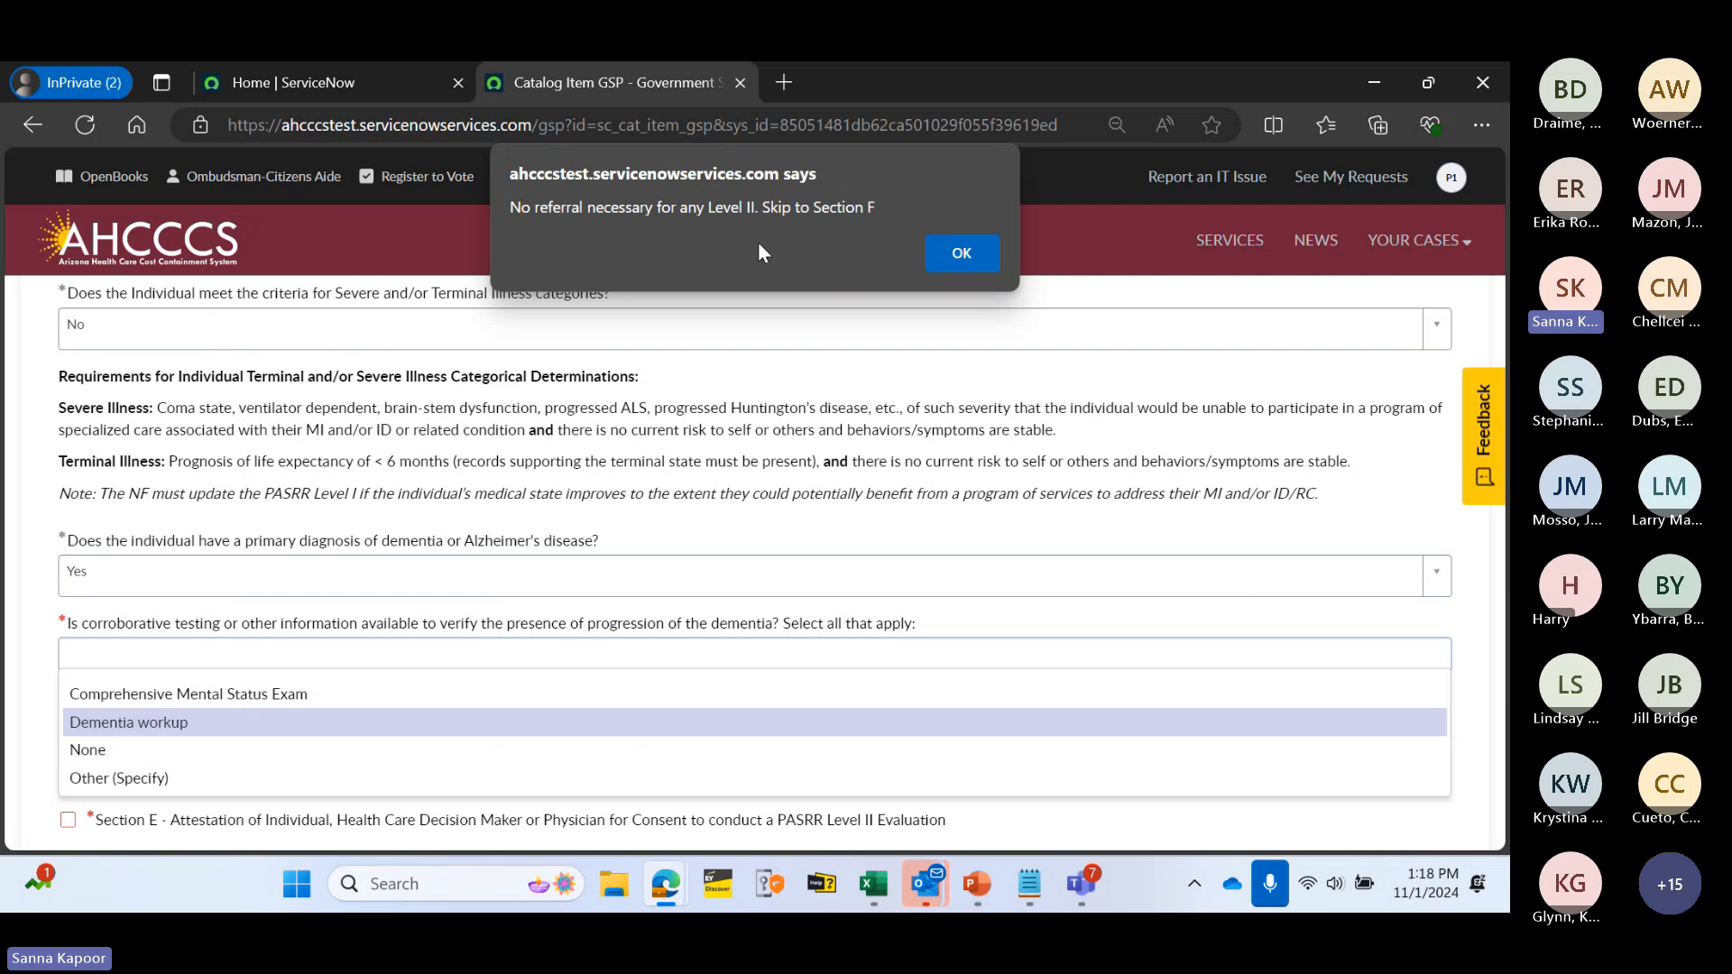
{"action": "left_click", "coordinate": [959, 255]}
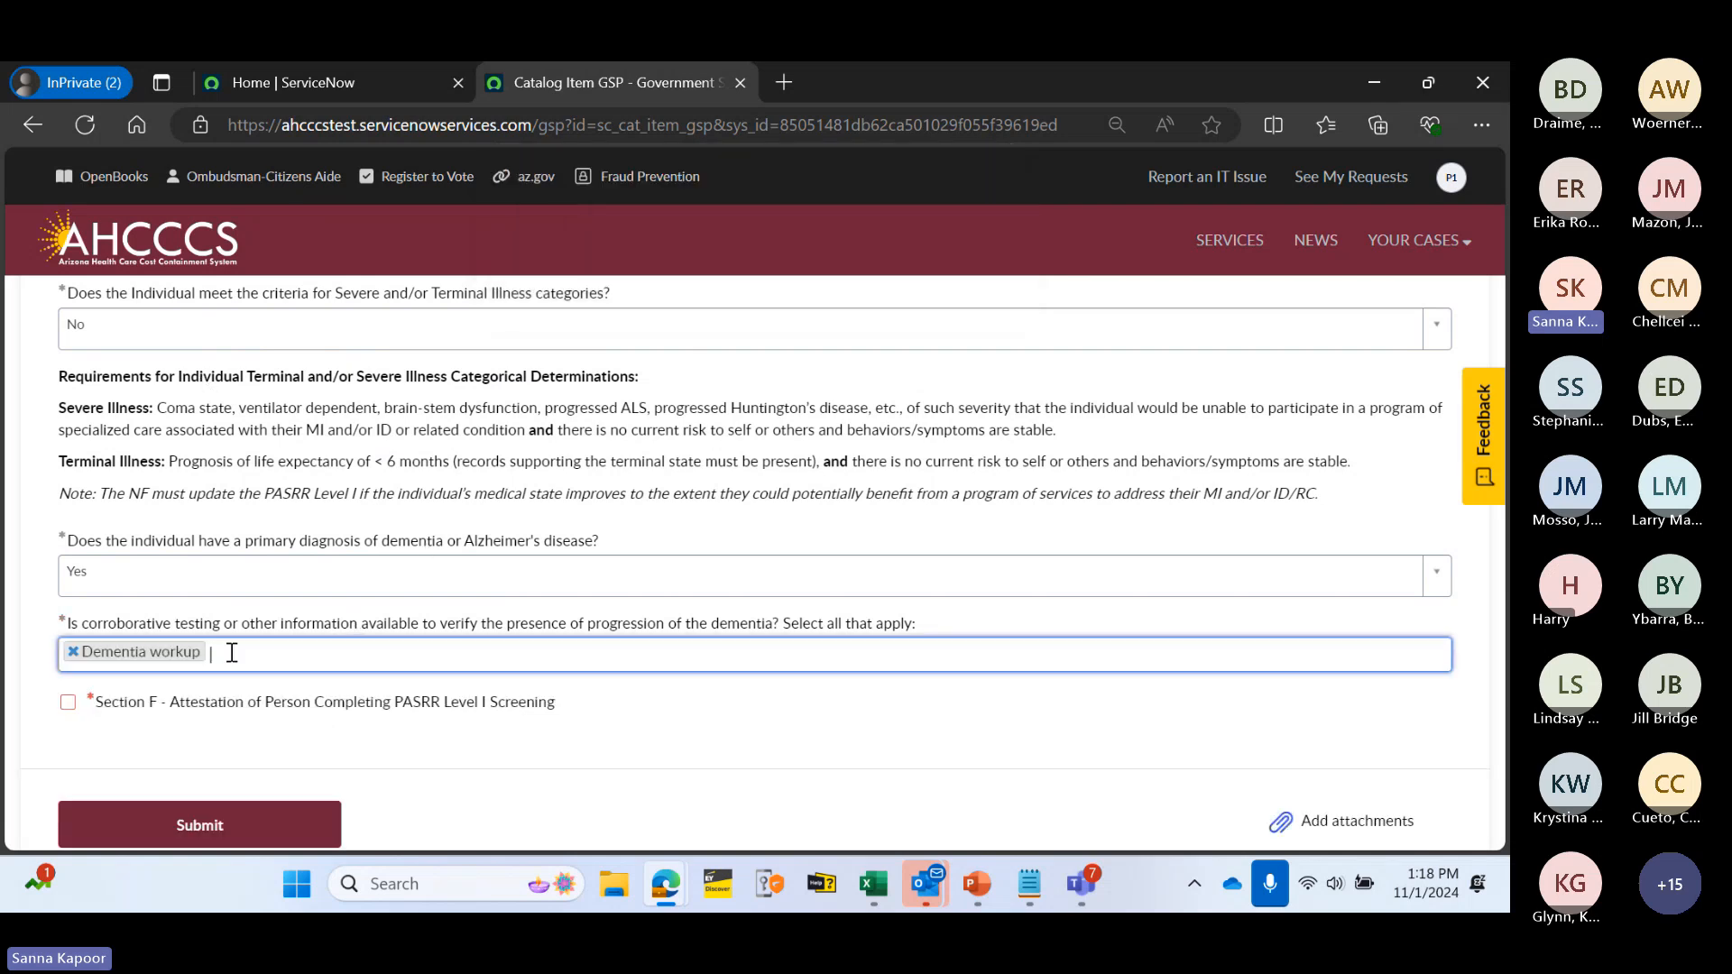
{"action": "left_click", "coordinate": [444, 705]}
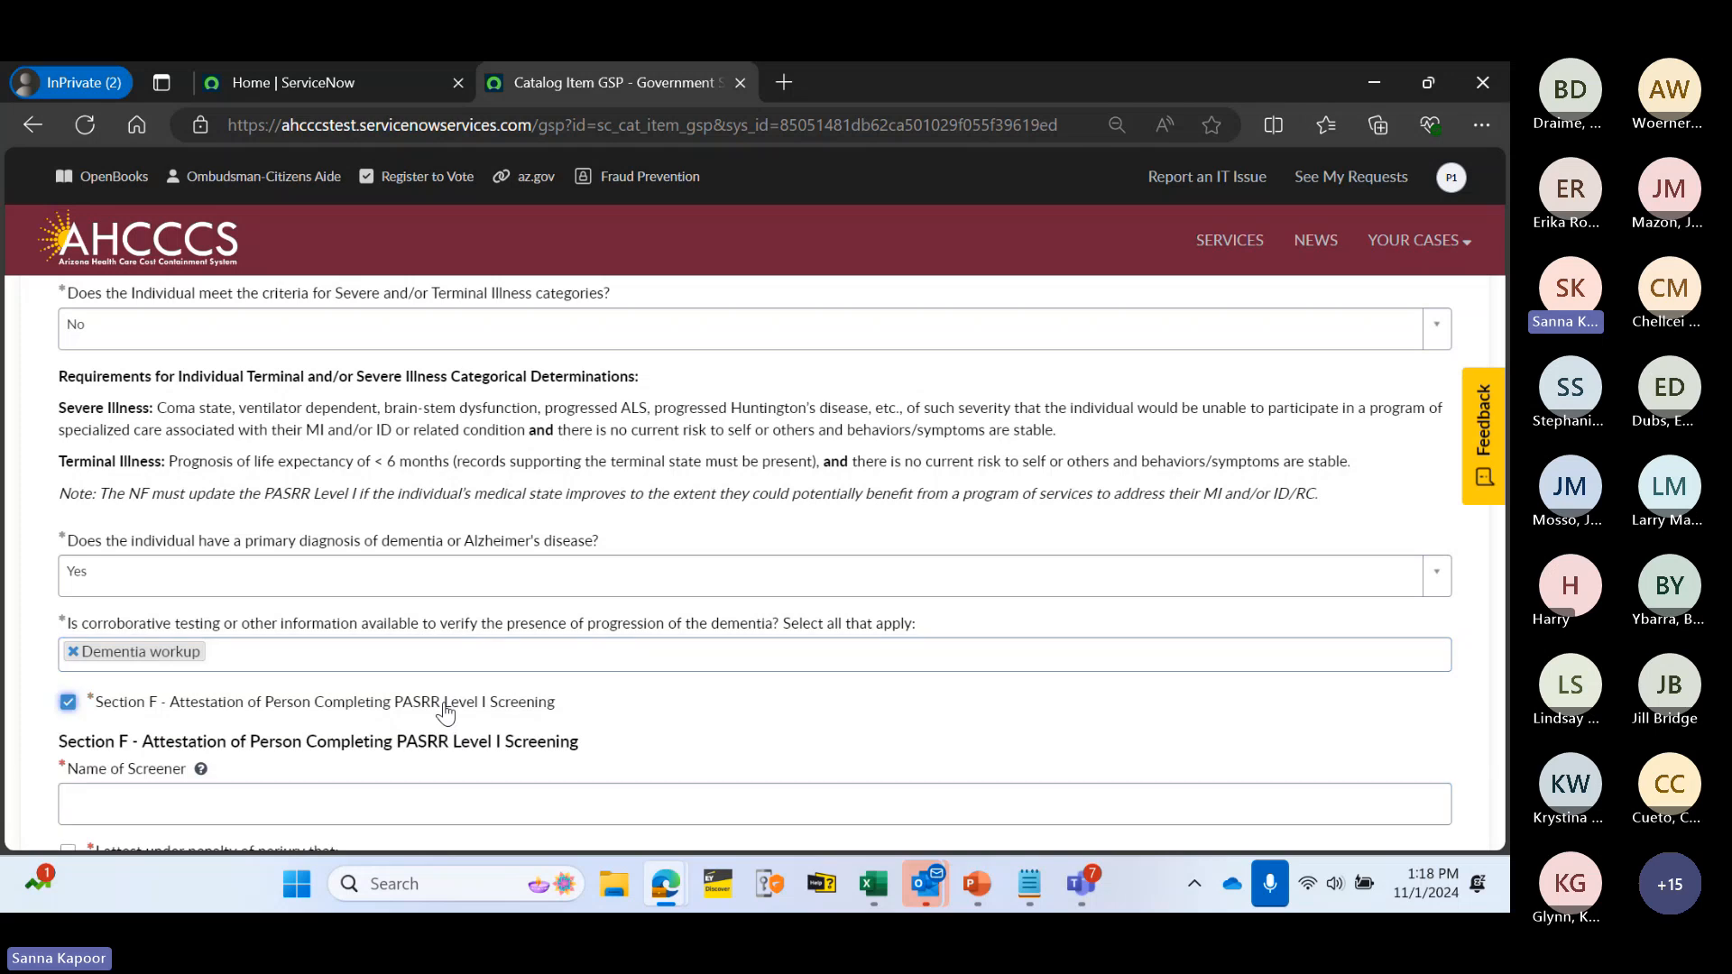
{"action": "left_click", "coordinate": [375, 712]}
{"action": "left_click", "coordinate": [73, 651]}
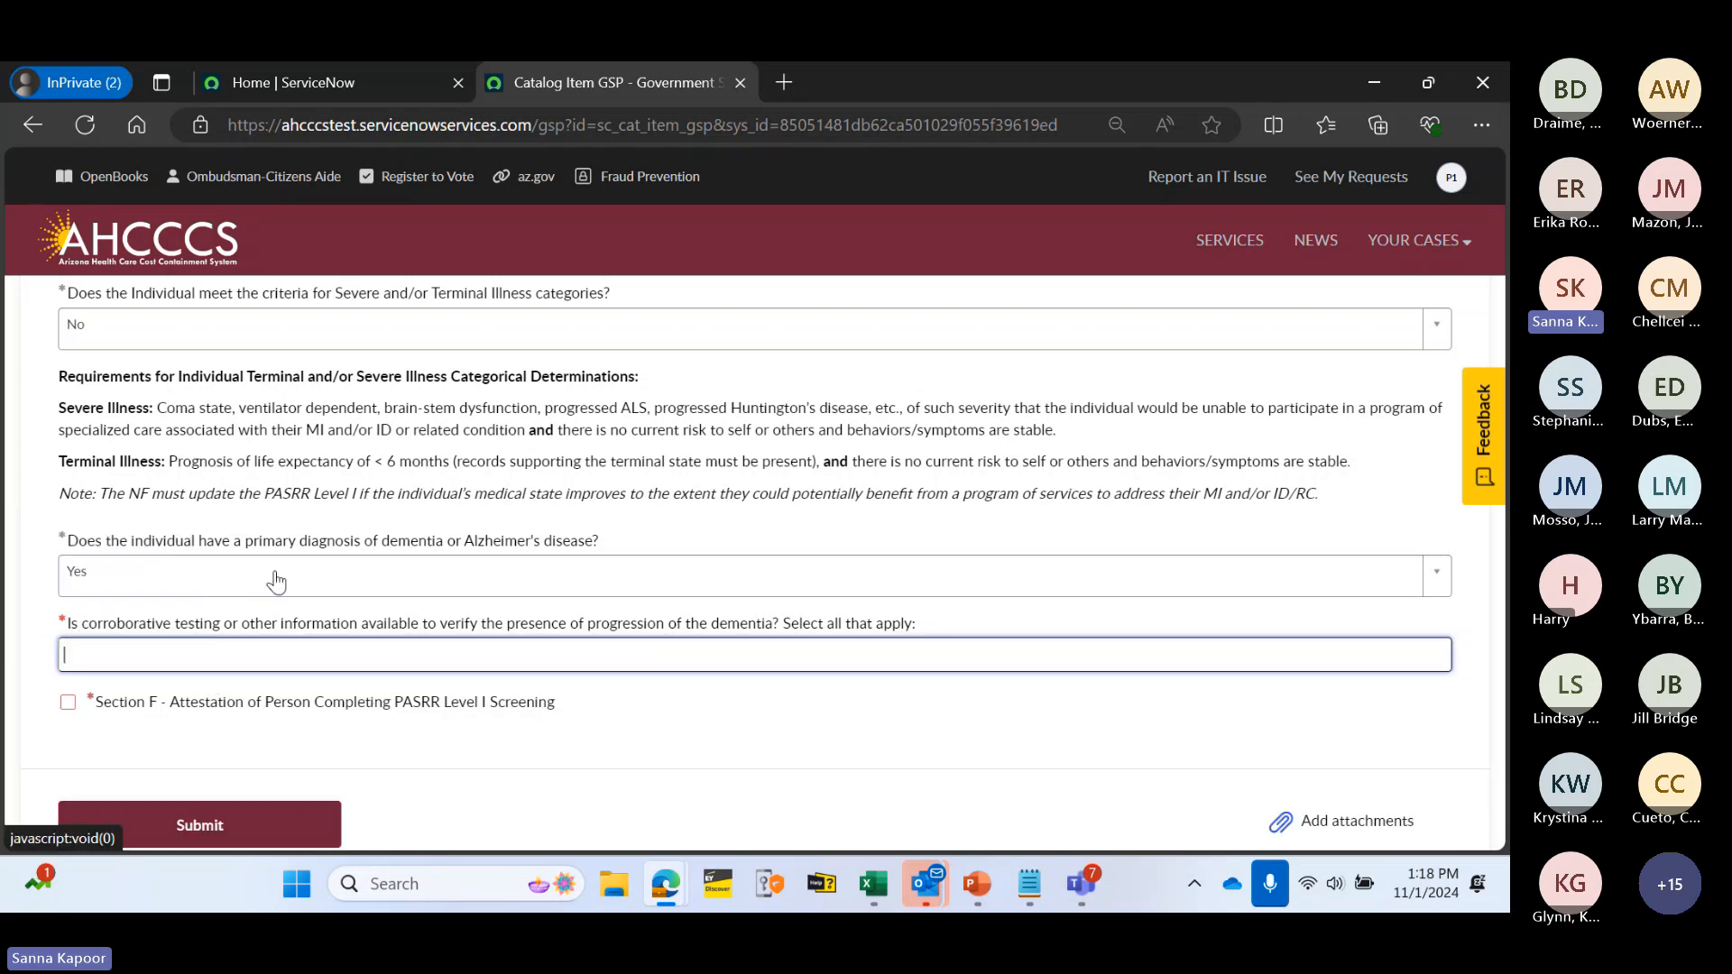
{"action": "left_click", "coordinate": [274, 576]}
{"action": "left_click", "coordinate": [258, 675]}
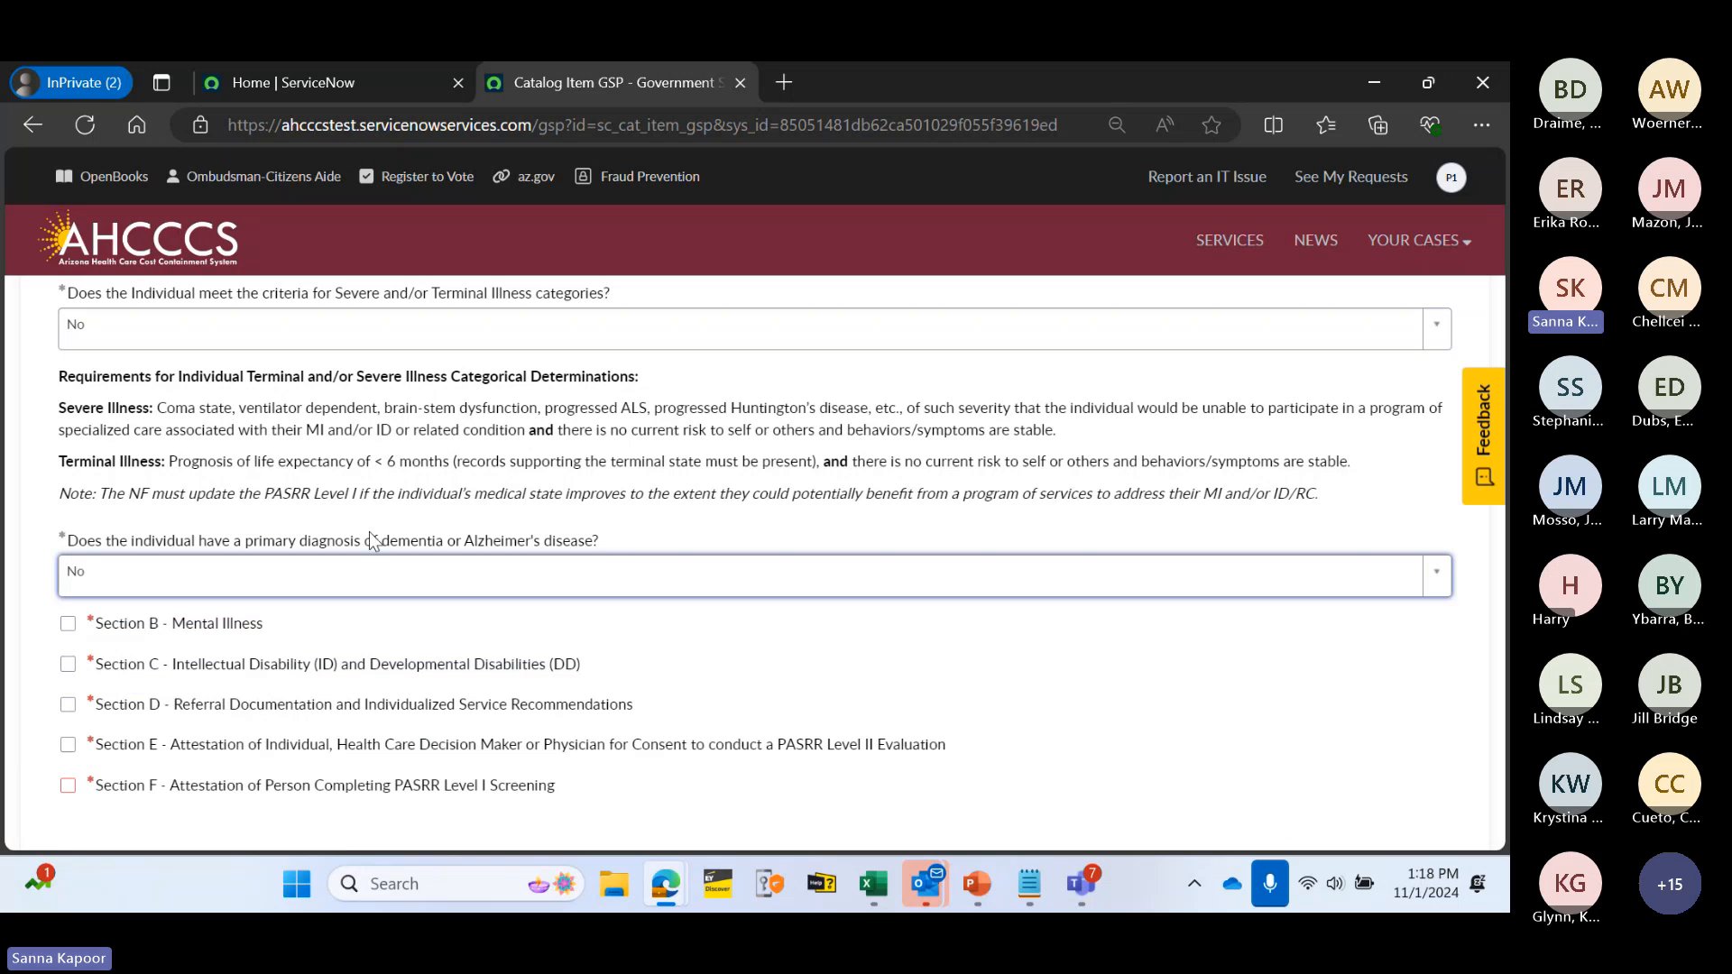
{"action": "scroll", "coordinate": [424, 480], "scroll_direction": "down", "scroll_amount": 3}
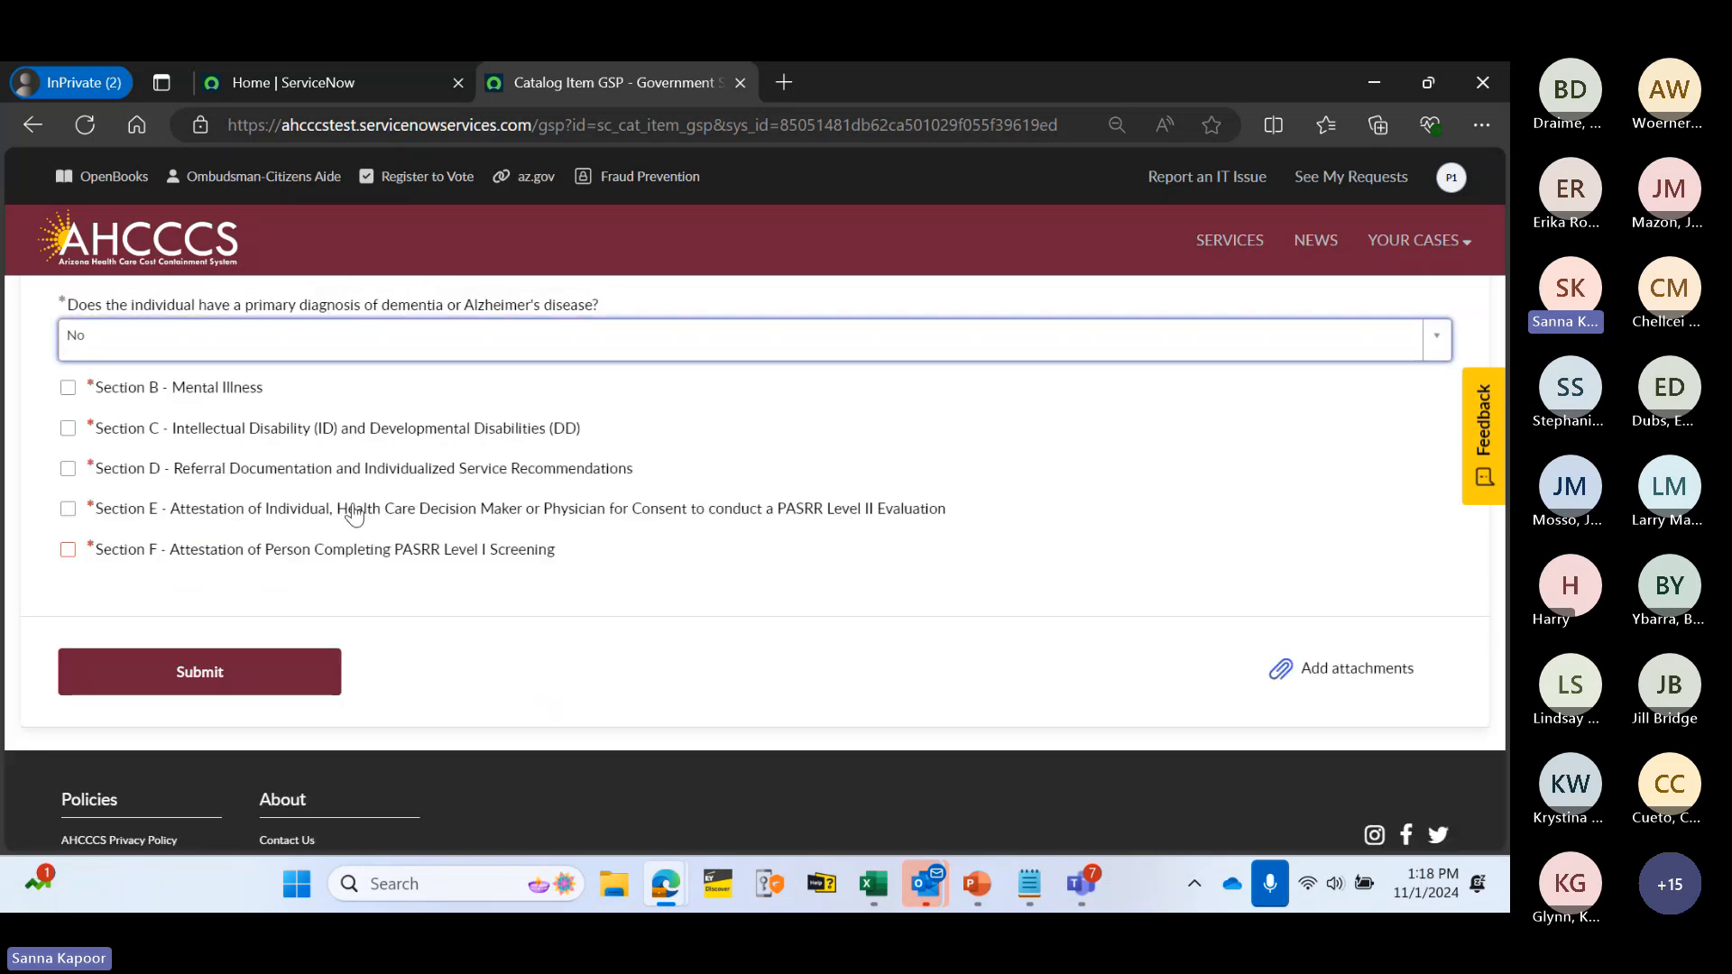
- In Section B, answer Yes to serious mental illness, tagging Major Depression and Bipolar Disorder
{"action": "left_click", "coordinate": [237, 397]}
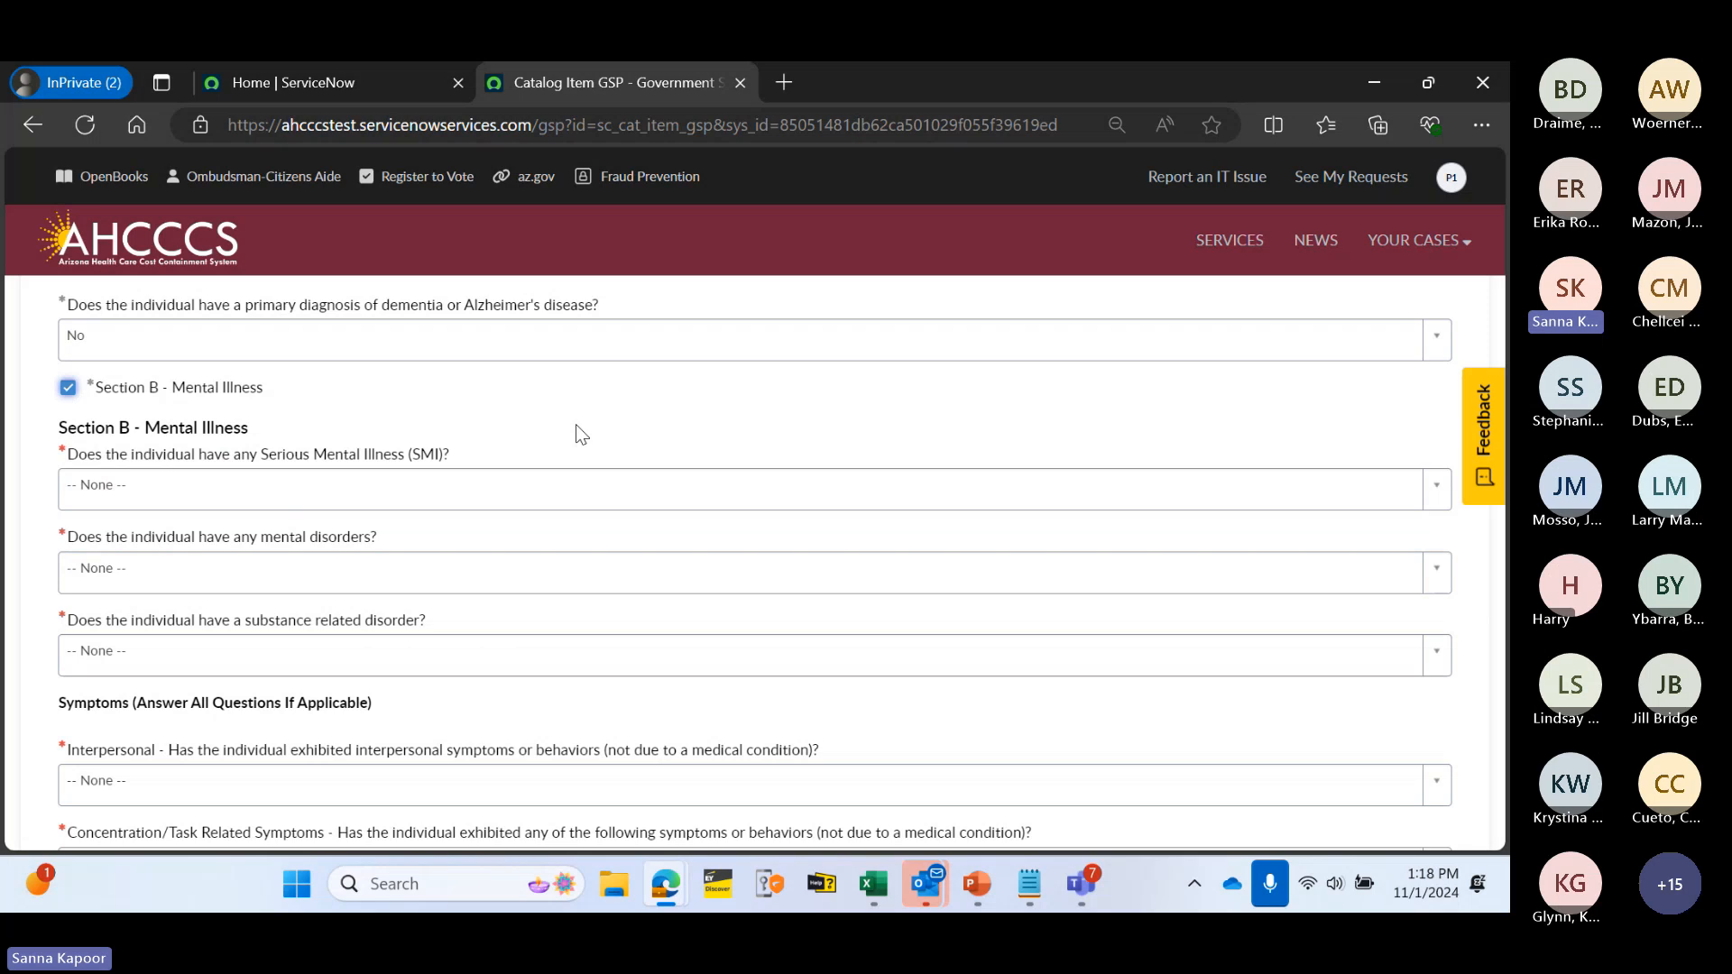
{"action": "scroll", "coordinate": [576, 424], "scroll_direction": "down", "scroll_amount": 1}
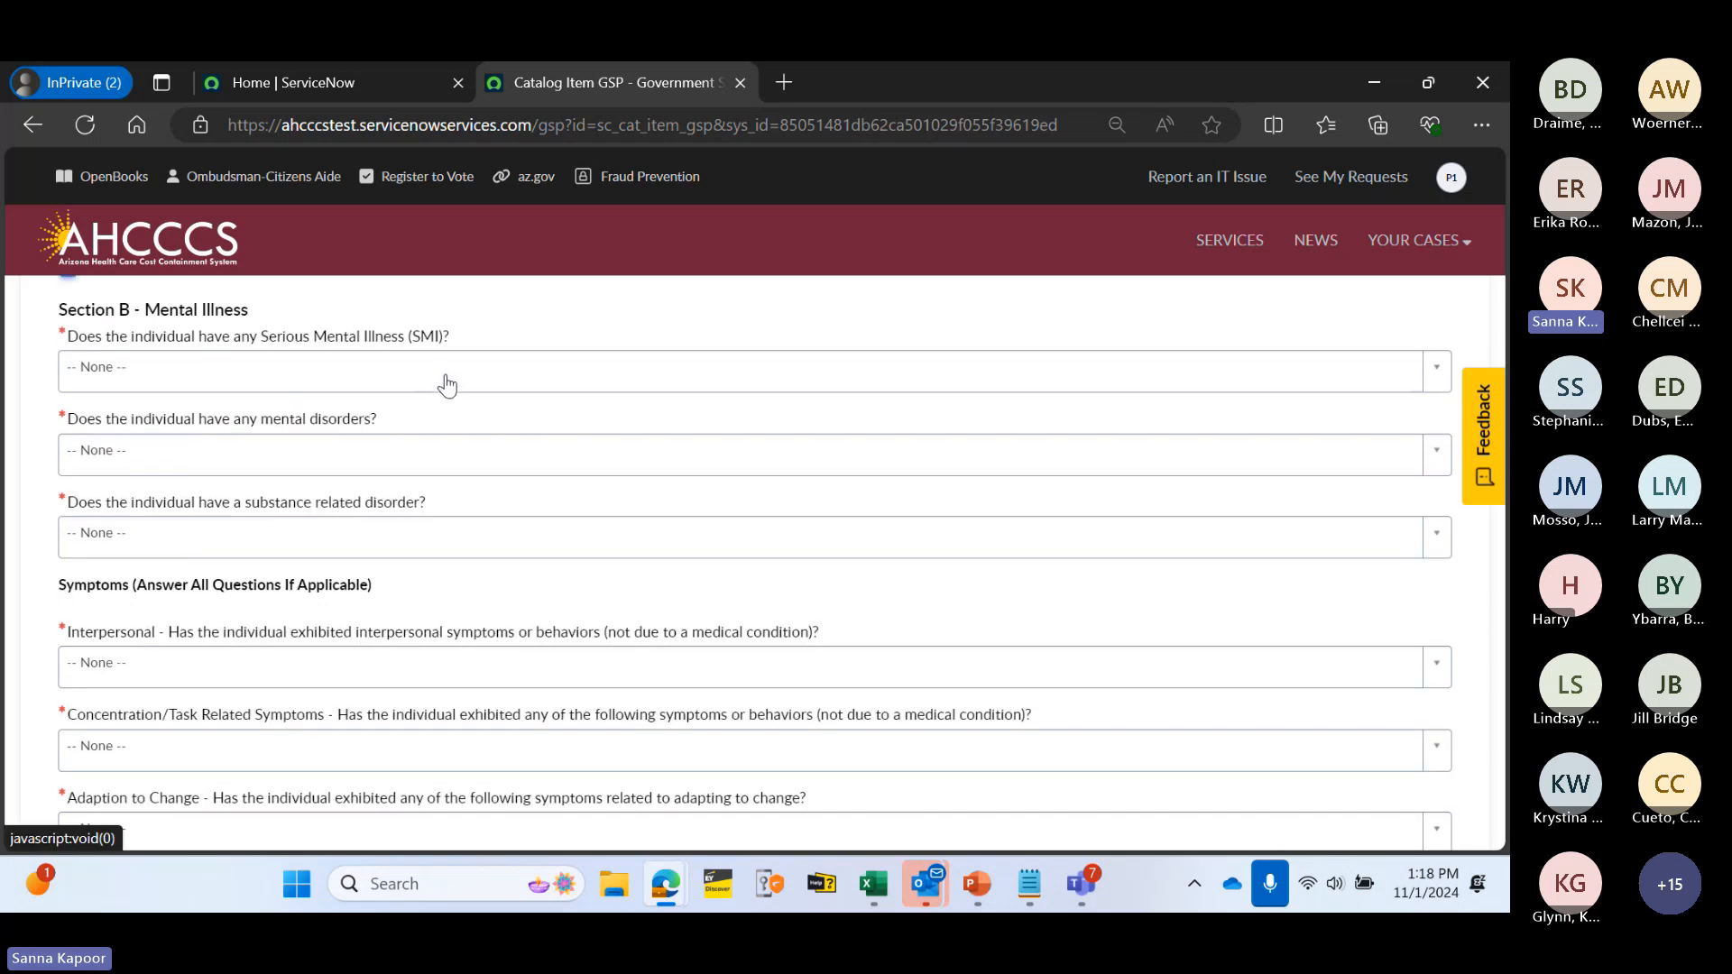
{"action": "left_click", "coordinate": [215, 372]}
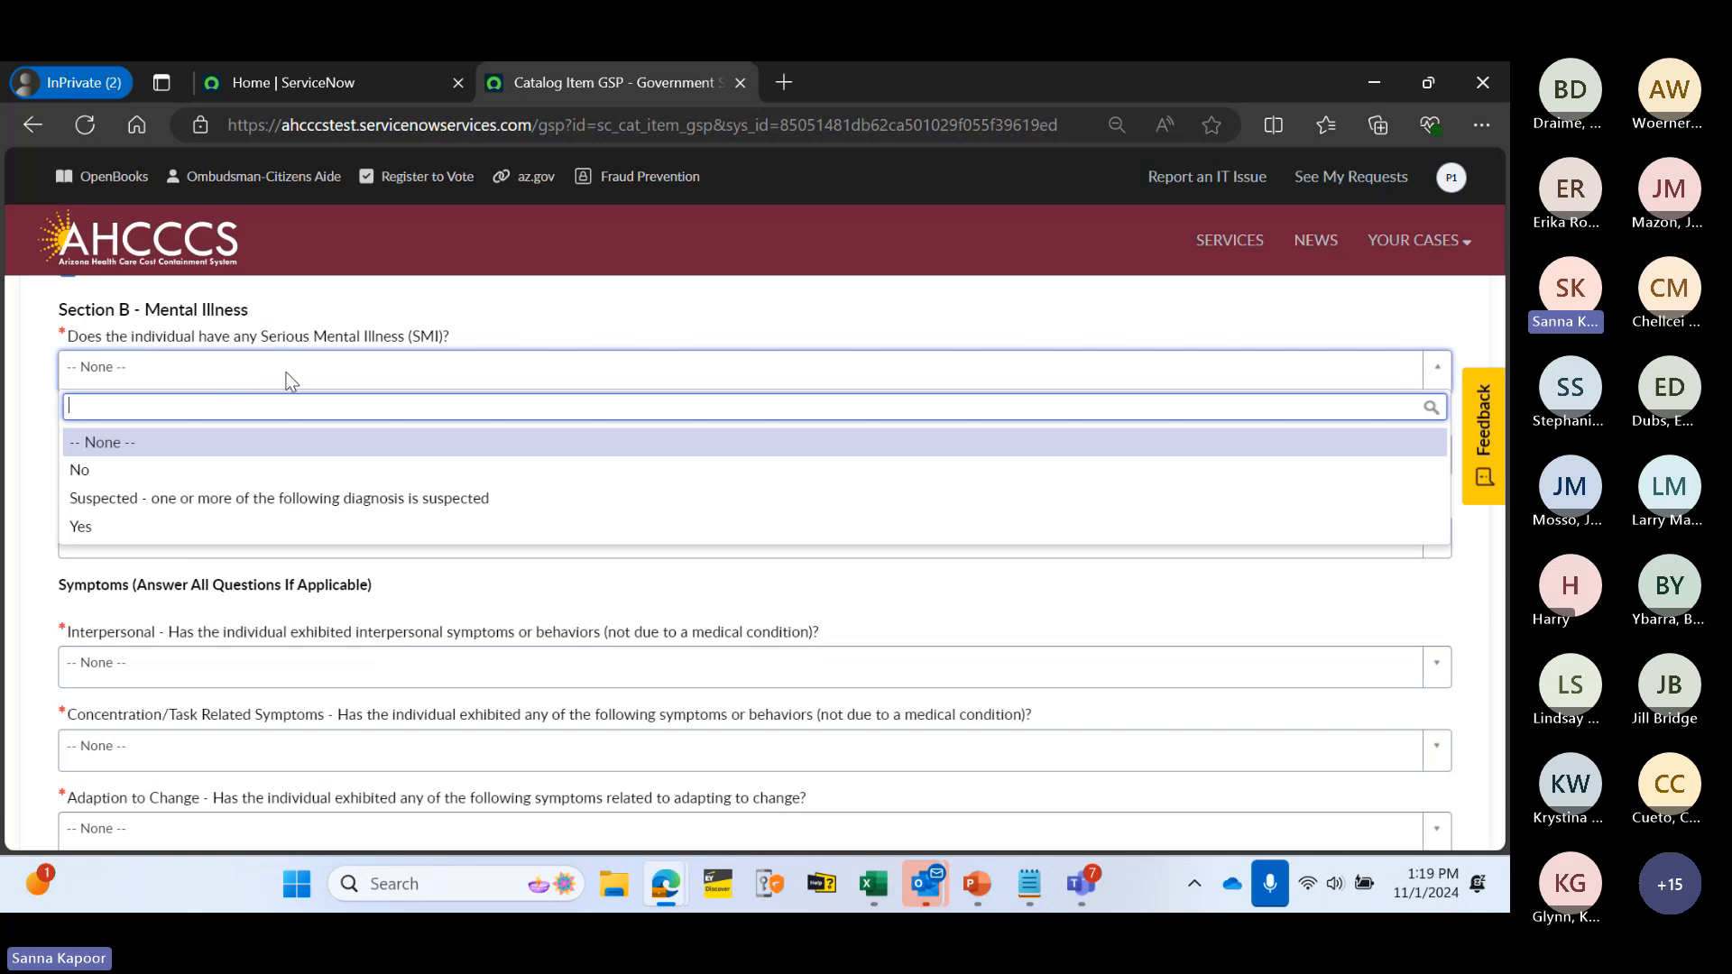
{"action": "left_click", "coordinate": [240, 528]}
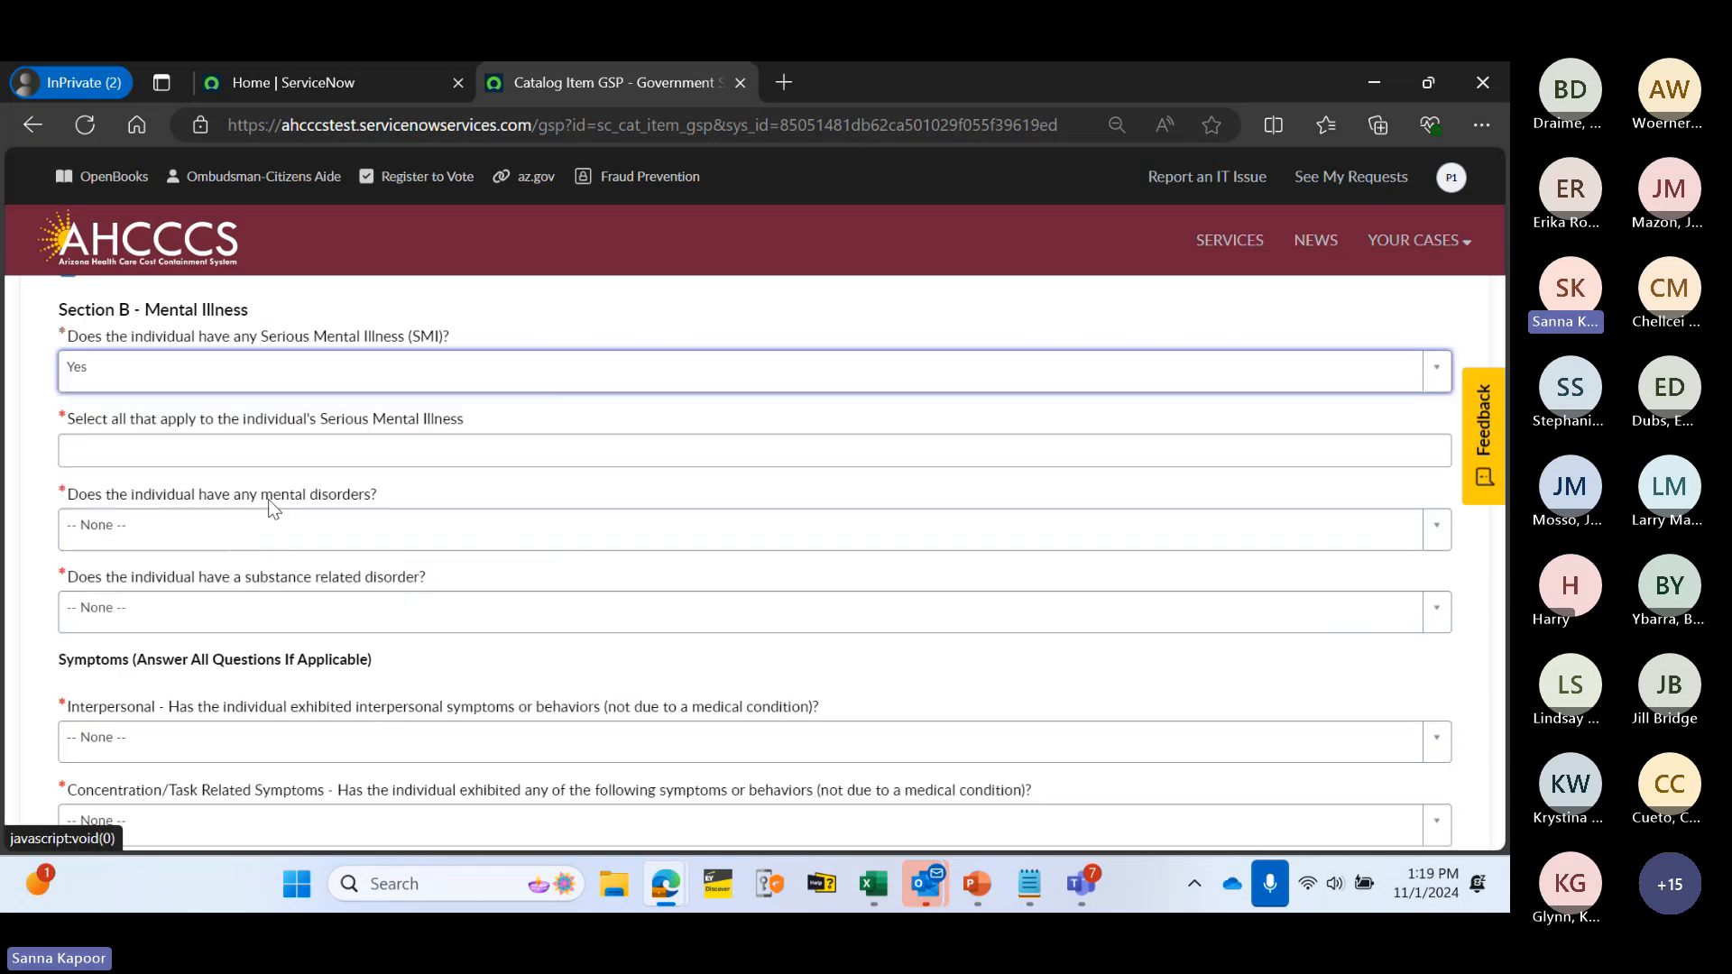
{"action": "left_click", "coordinate": [188, 446]}
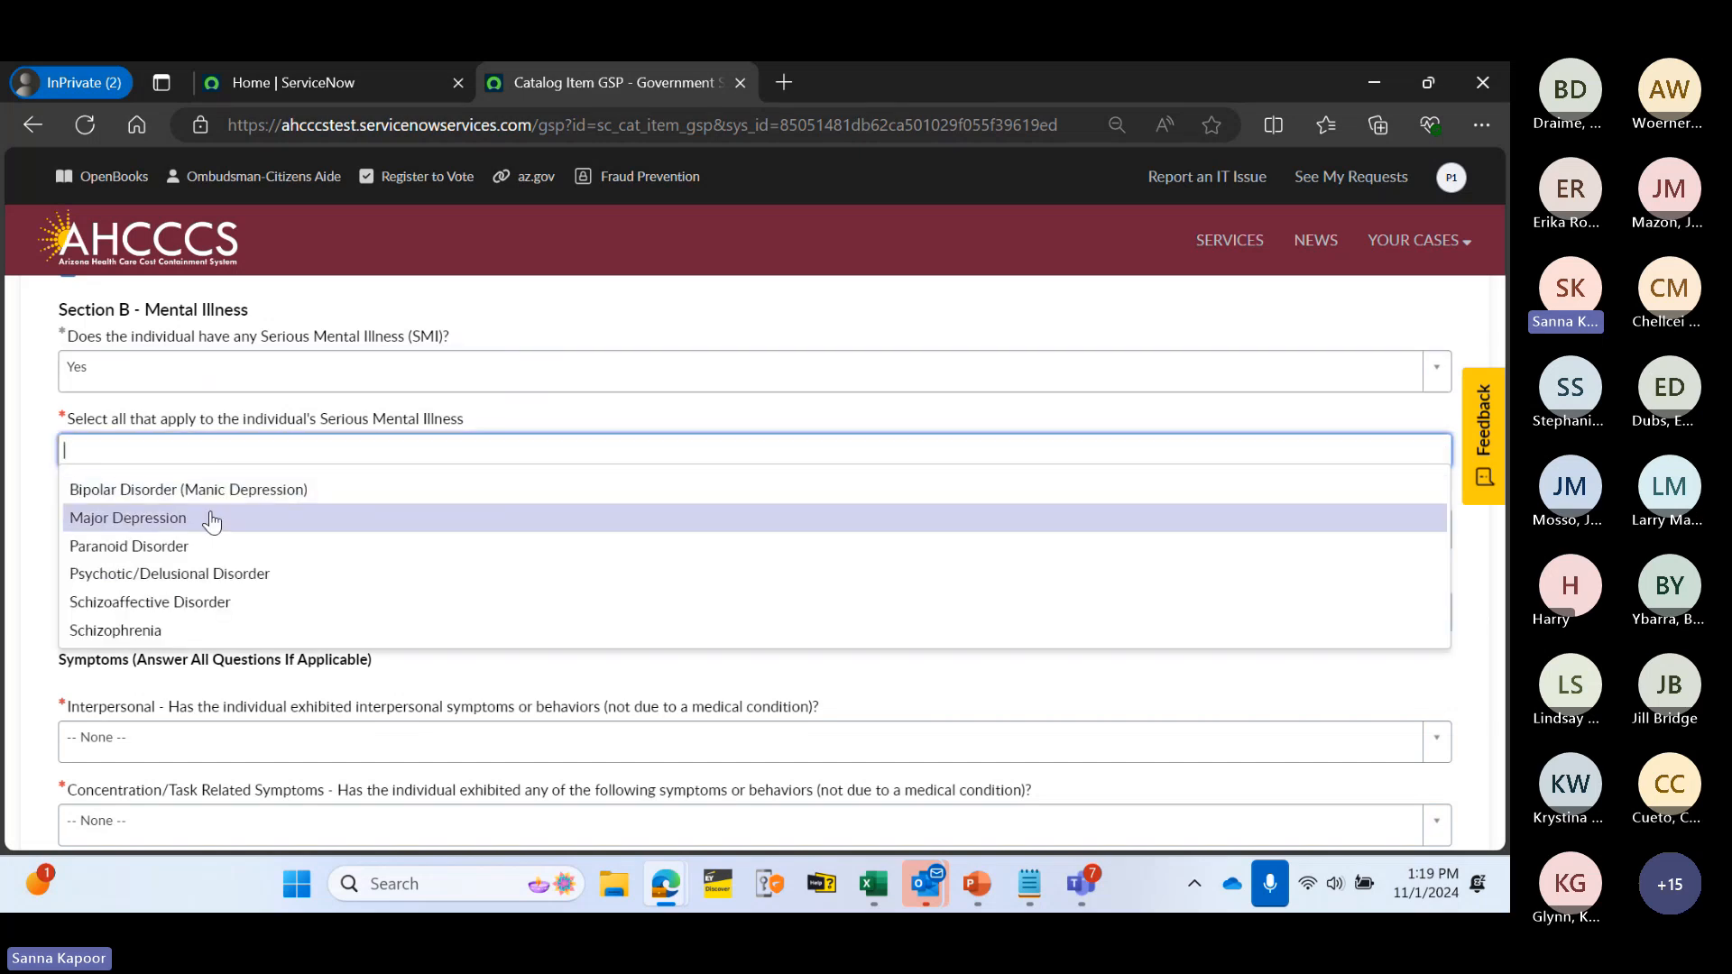
{"action": "left_click", "coordinate": [212, 522]}
{"action": "left_click", "coordinate": [267, 458]}
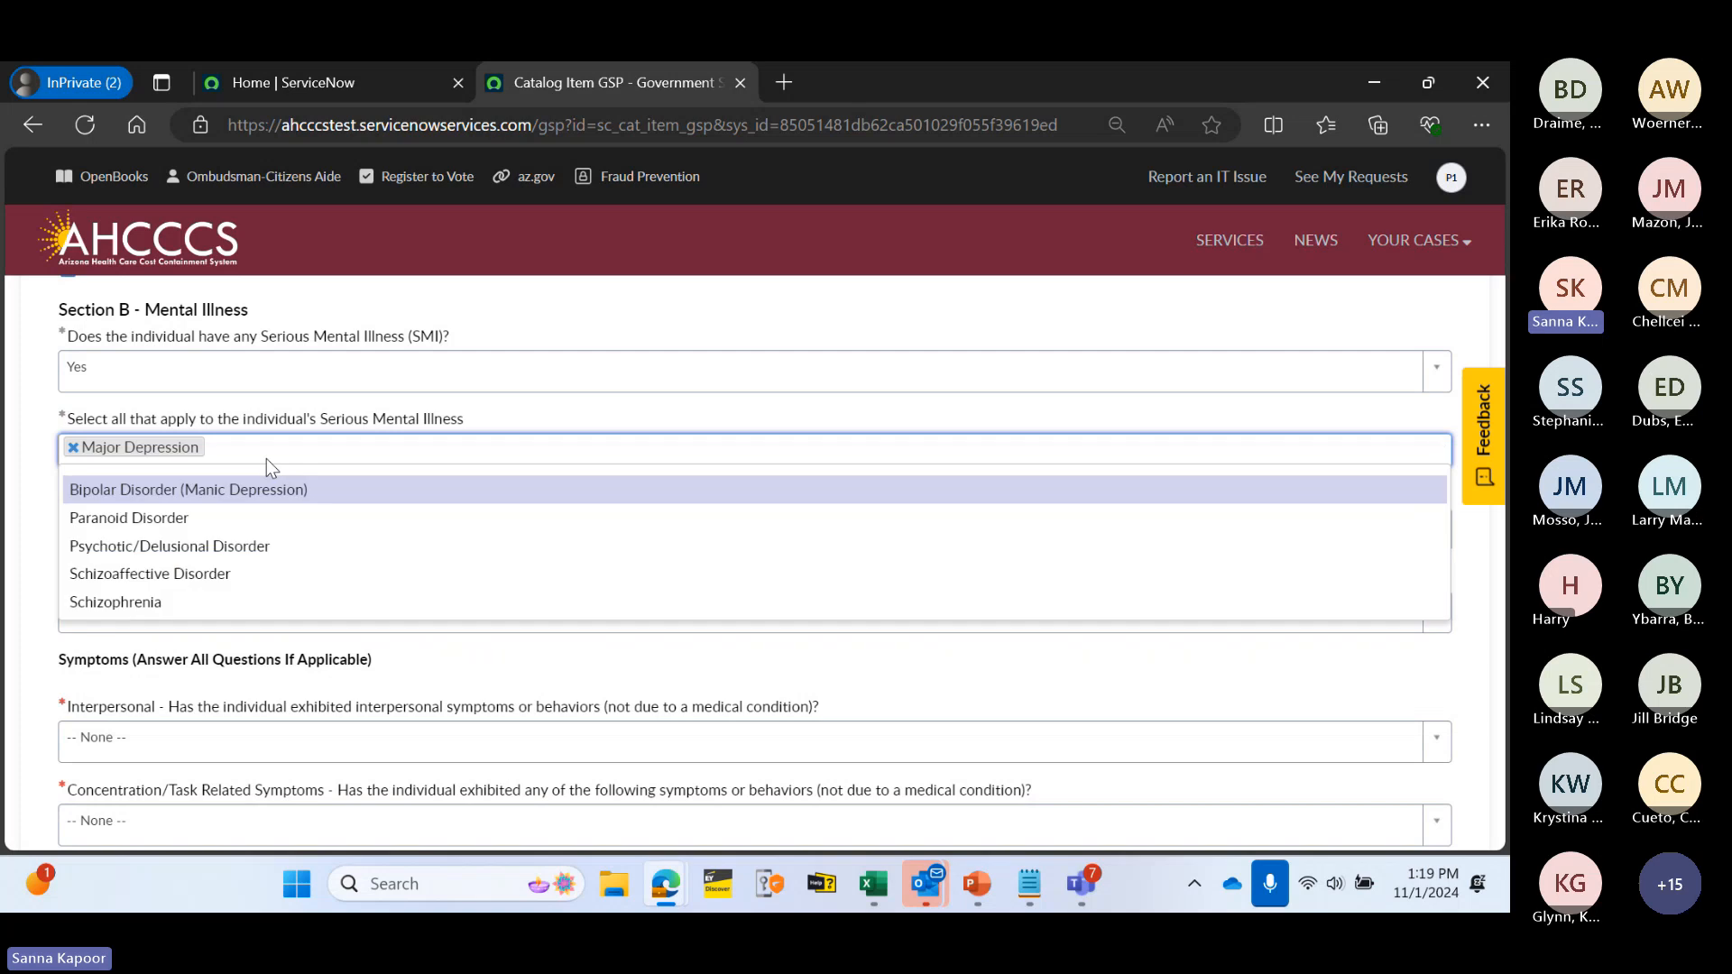
{"action": "left_click", "coordinate": [242, 490]}
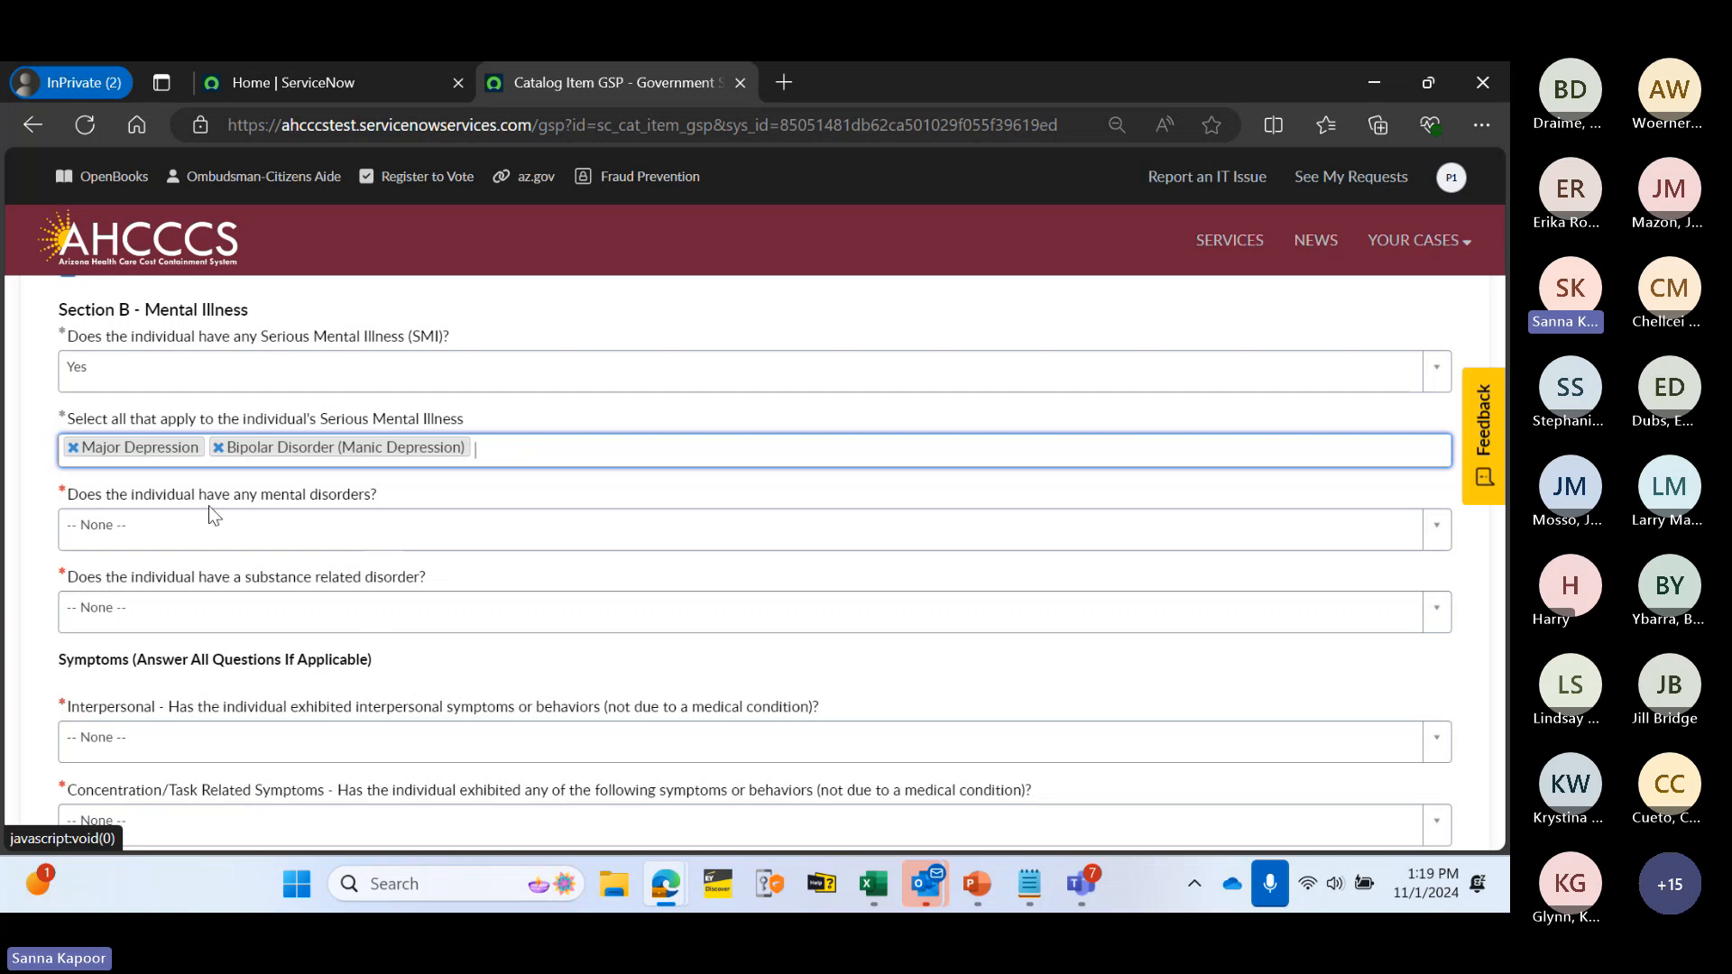
- Answer Yes to mental disorders, adding Anxiety Disorder and Other described as Depression
{"action": "left_click", "coordinate": [269, 534]}
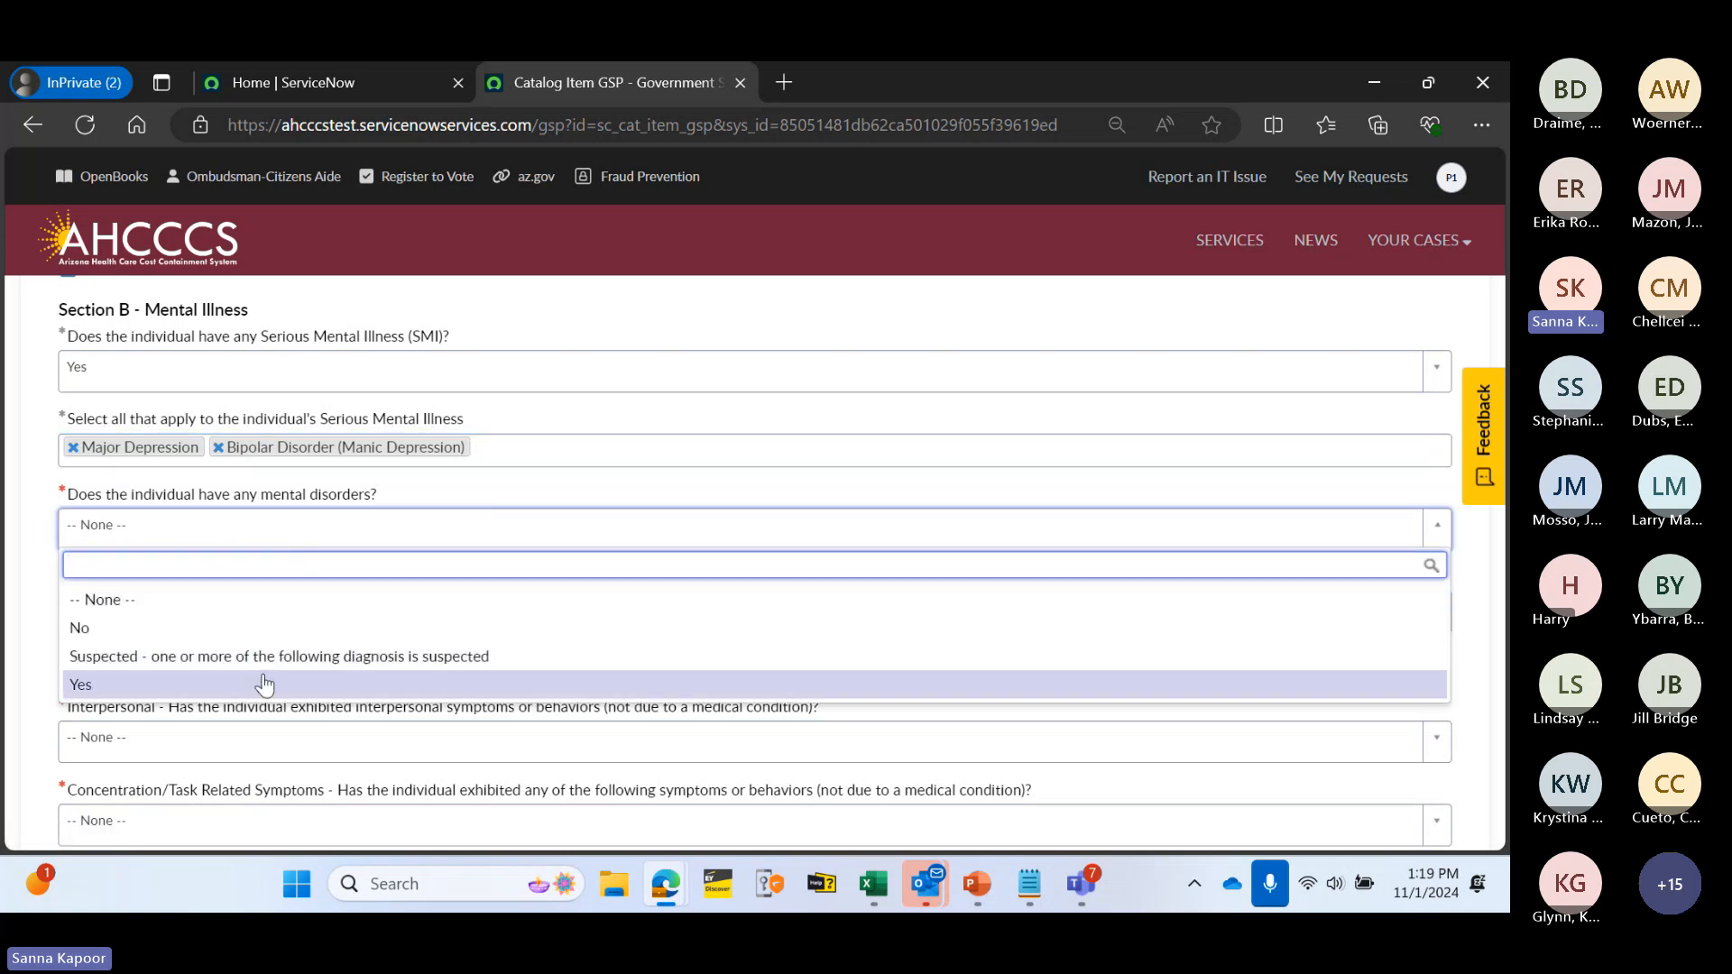
{"action": "left_click", "coordinate": [265, 682]}
{"action": "scroll", "coordinate": [263, 611], "scroll_direction": "down", "scroll_amount": 1}
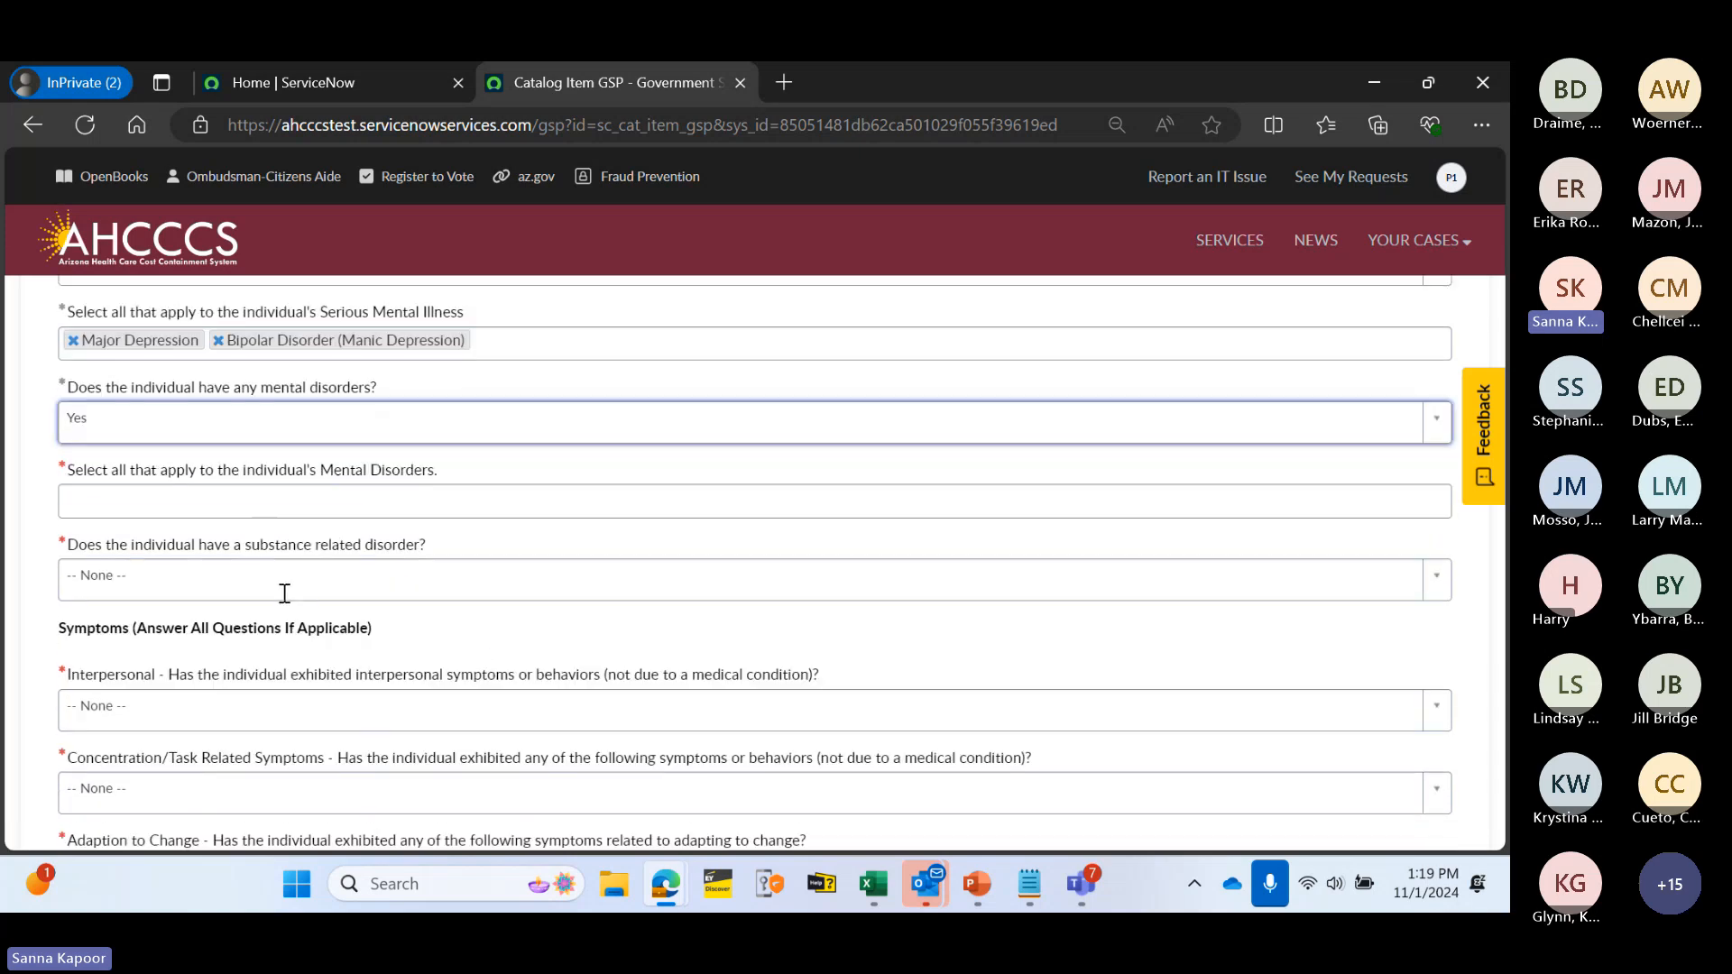
{"action": "left_click", "coordinate": [274, 495]}
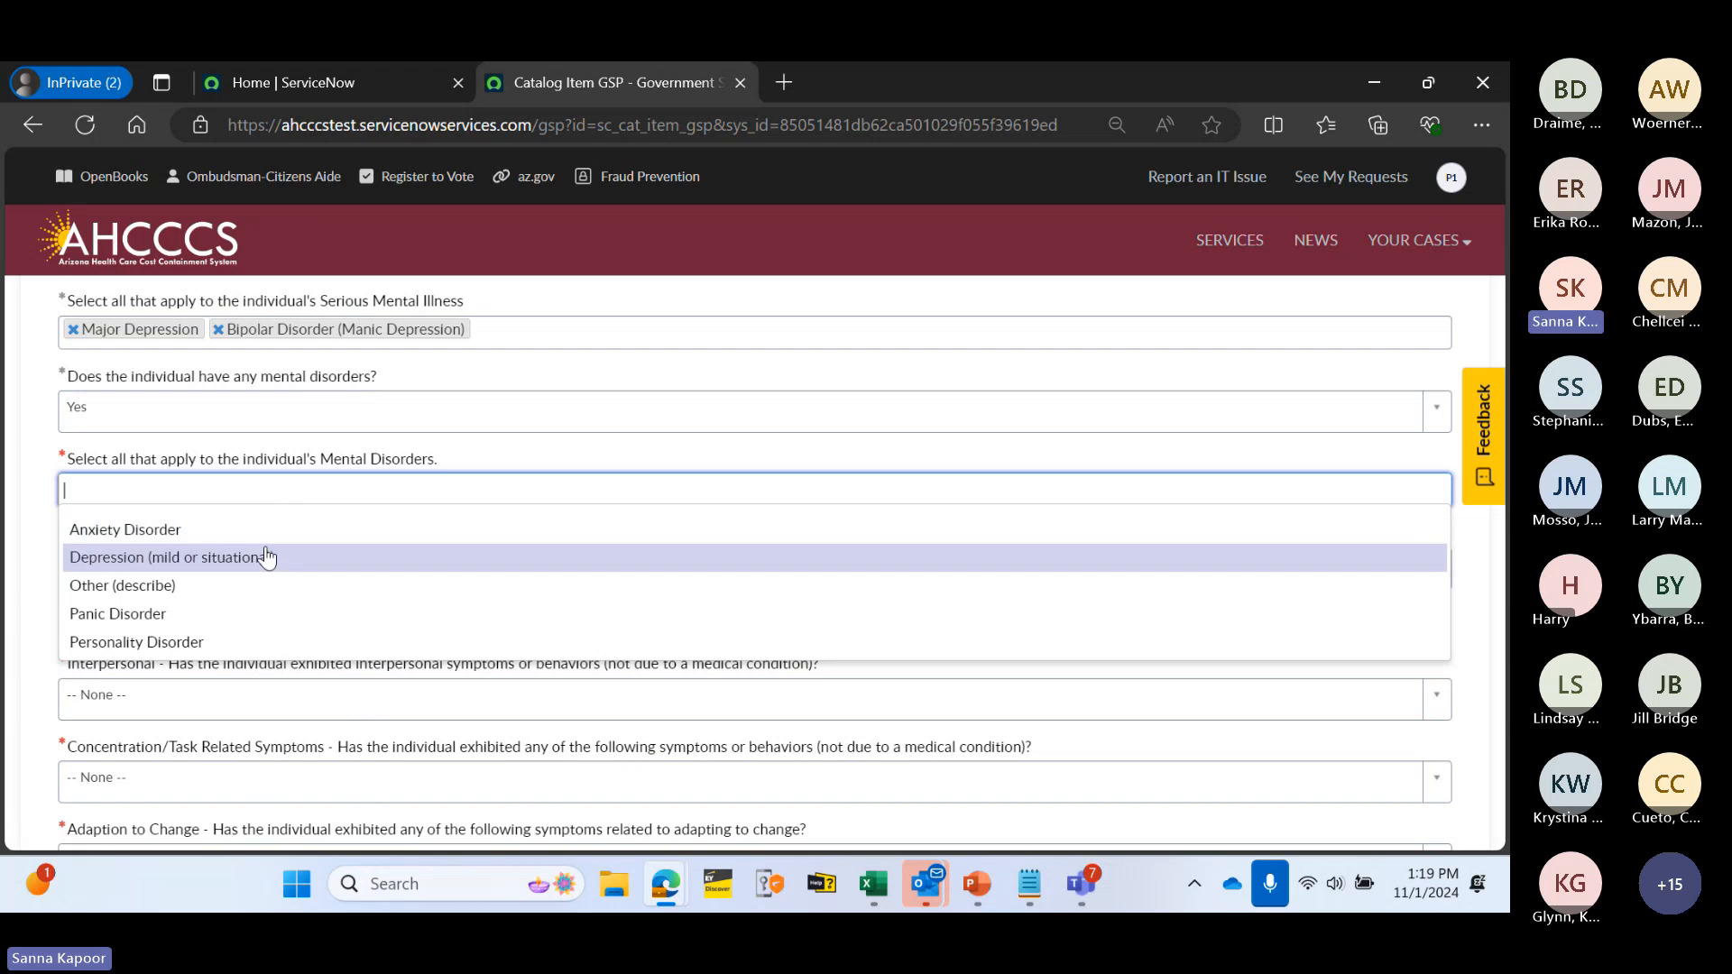
{"action": "left_click", "coordinate": [263, 539]}
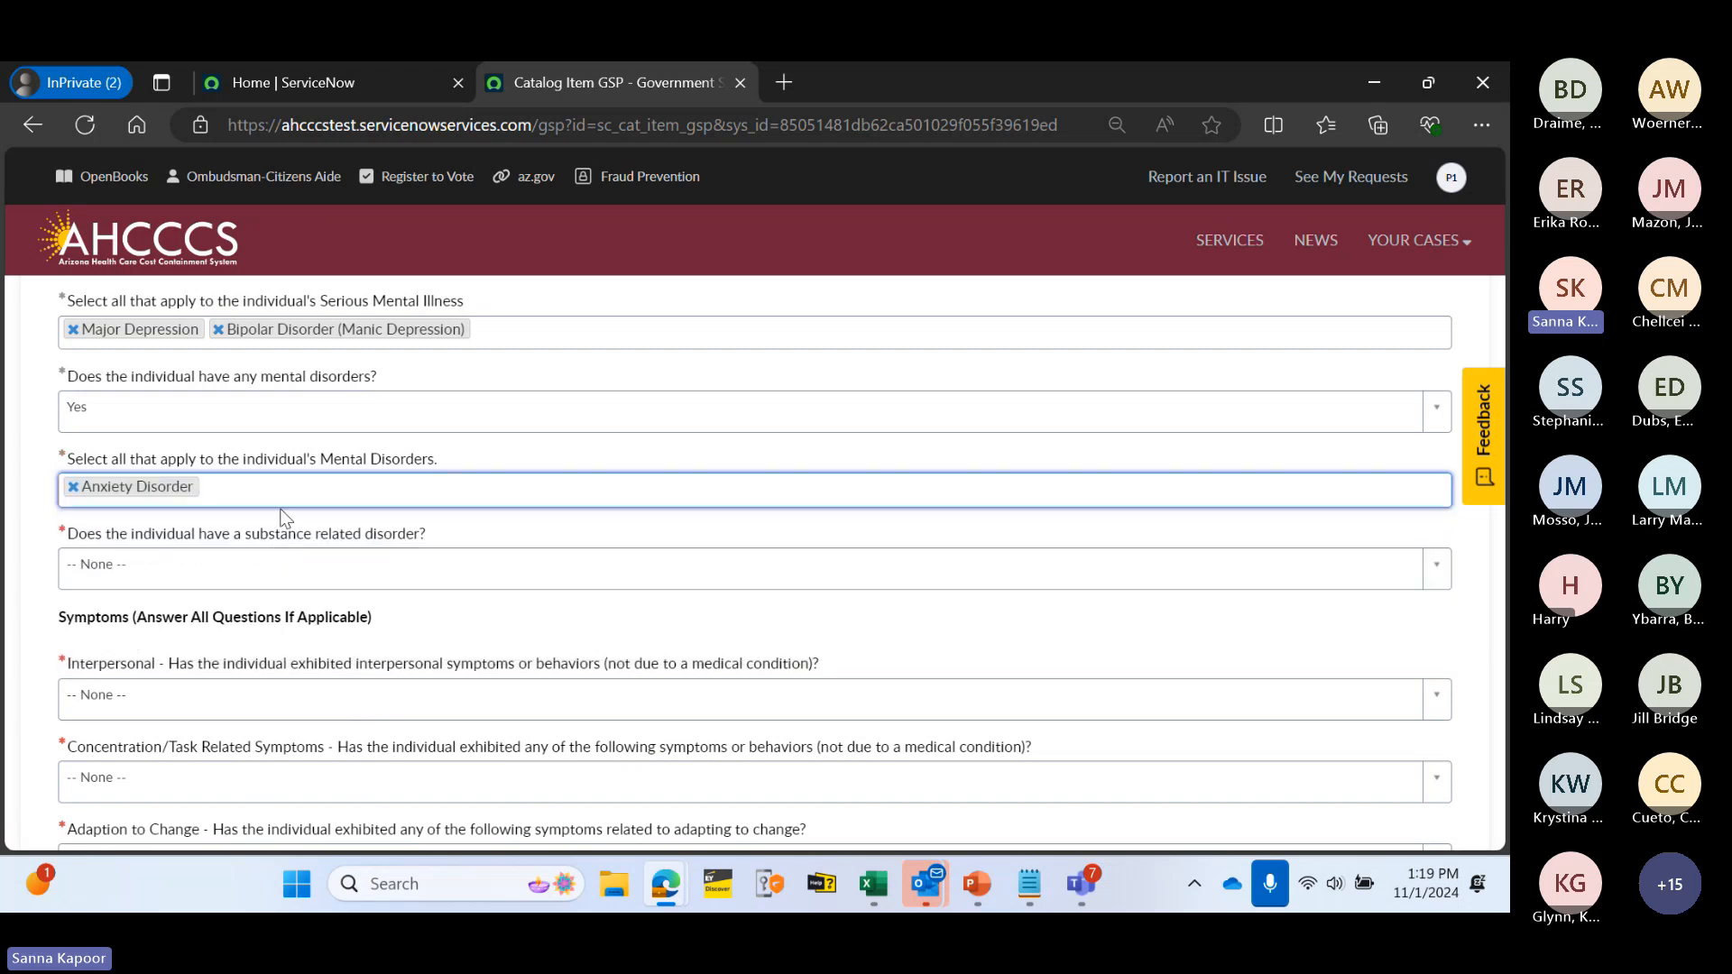
{"action": "left_click", "coordinate": [277, 499]}
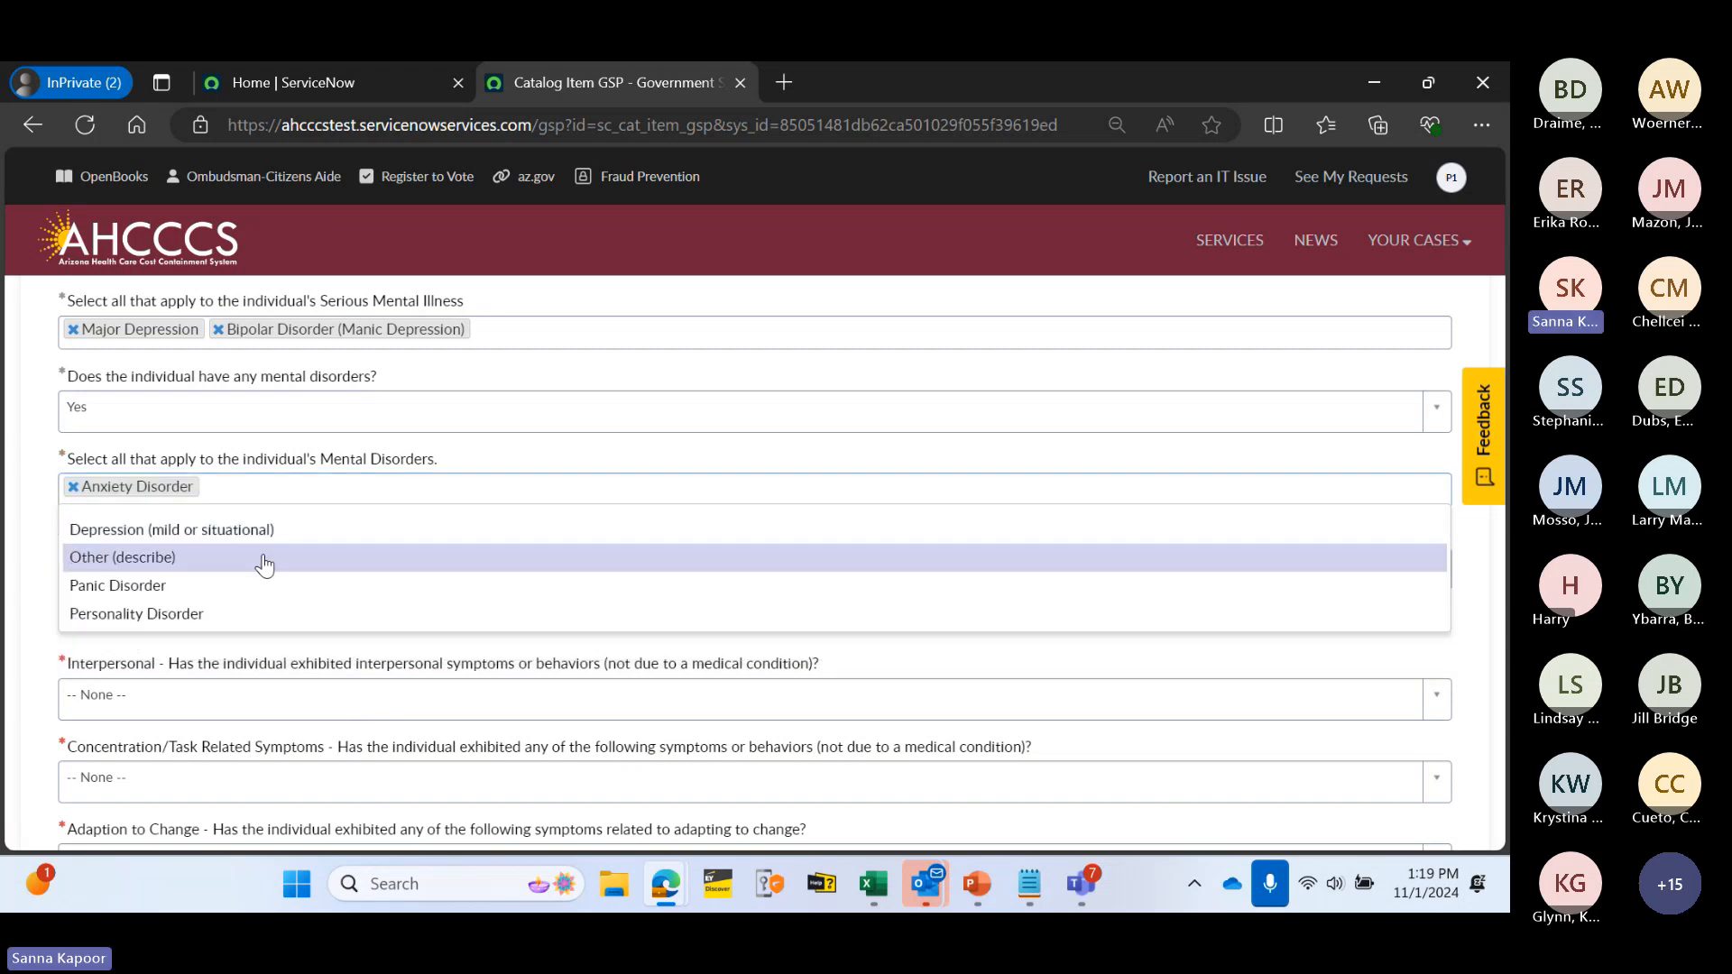
{"action": "left_click", "coordinate": [262, 570]}
{"action": "left_click", "coordinate": [218, 569]}
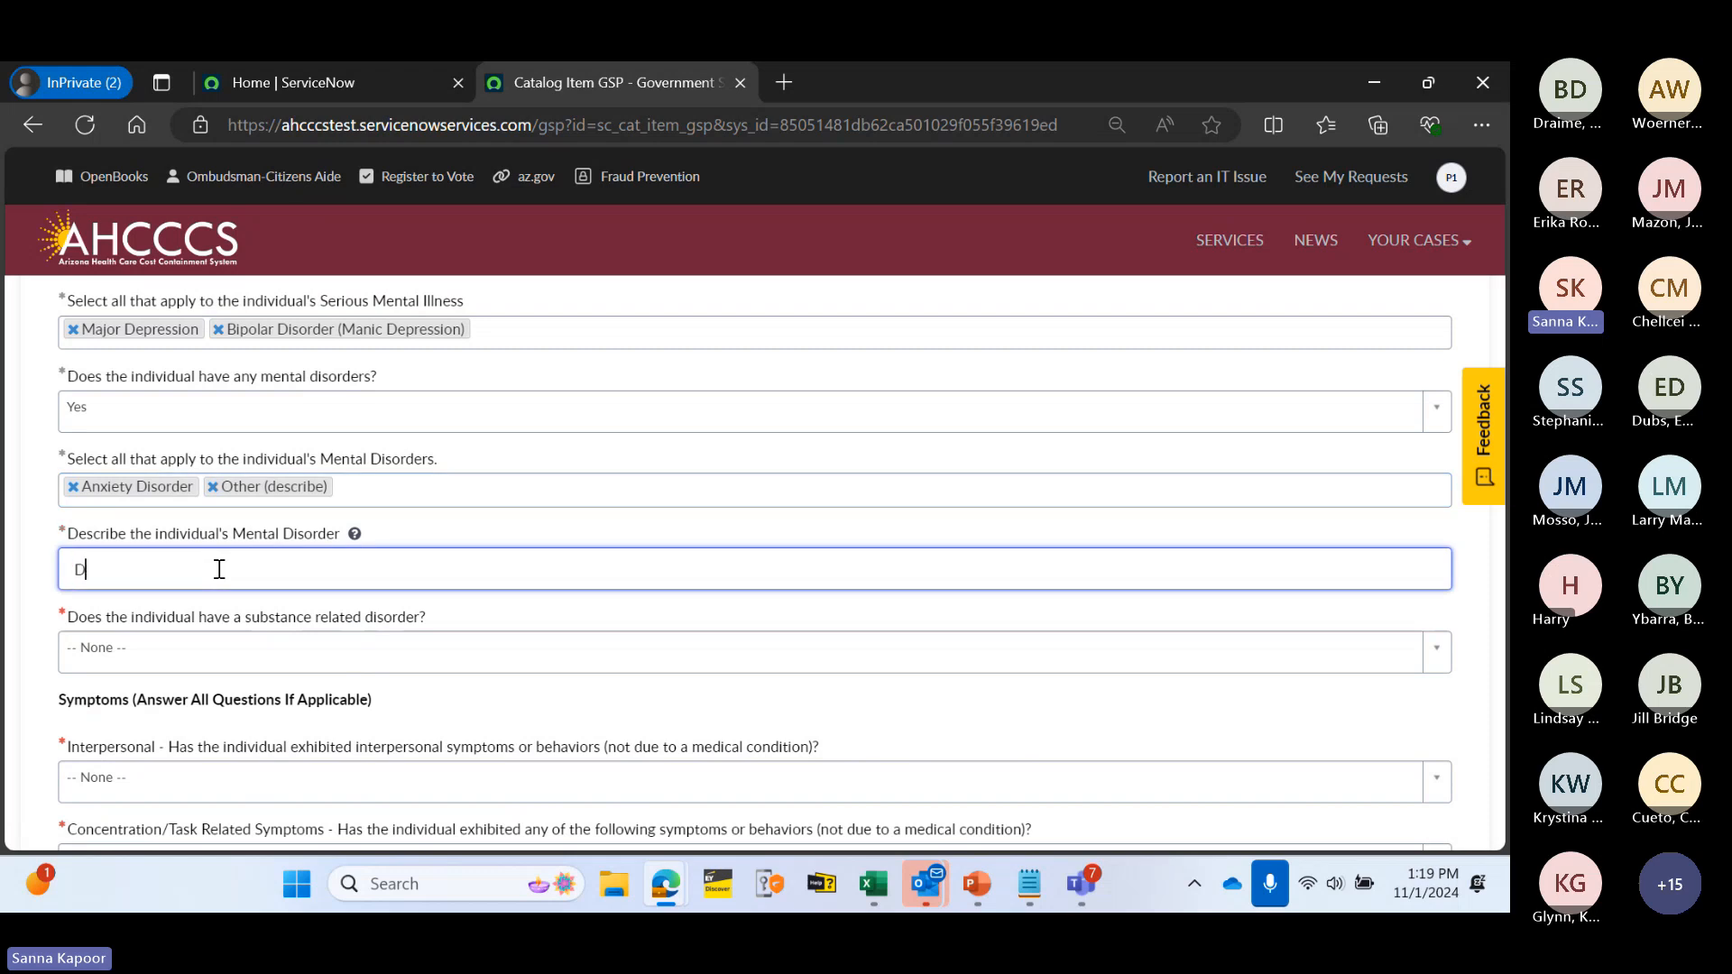
{"action": "type", "text": "Depression"}
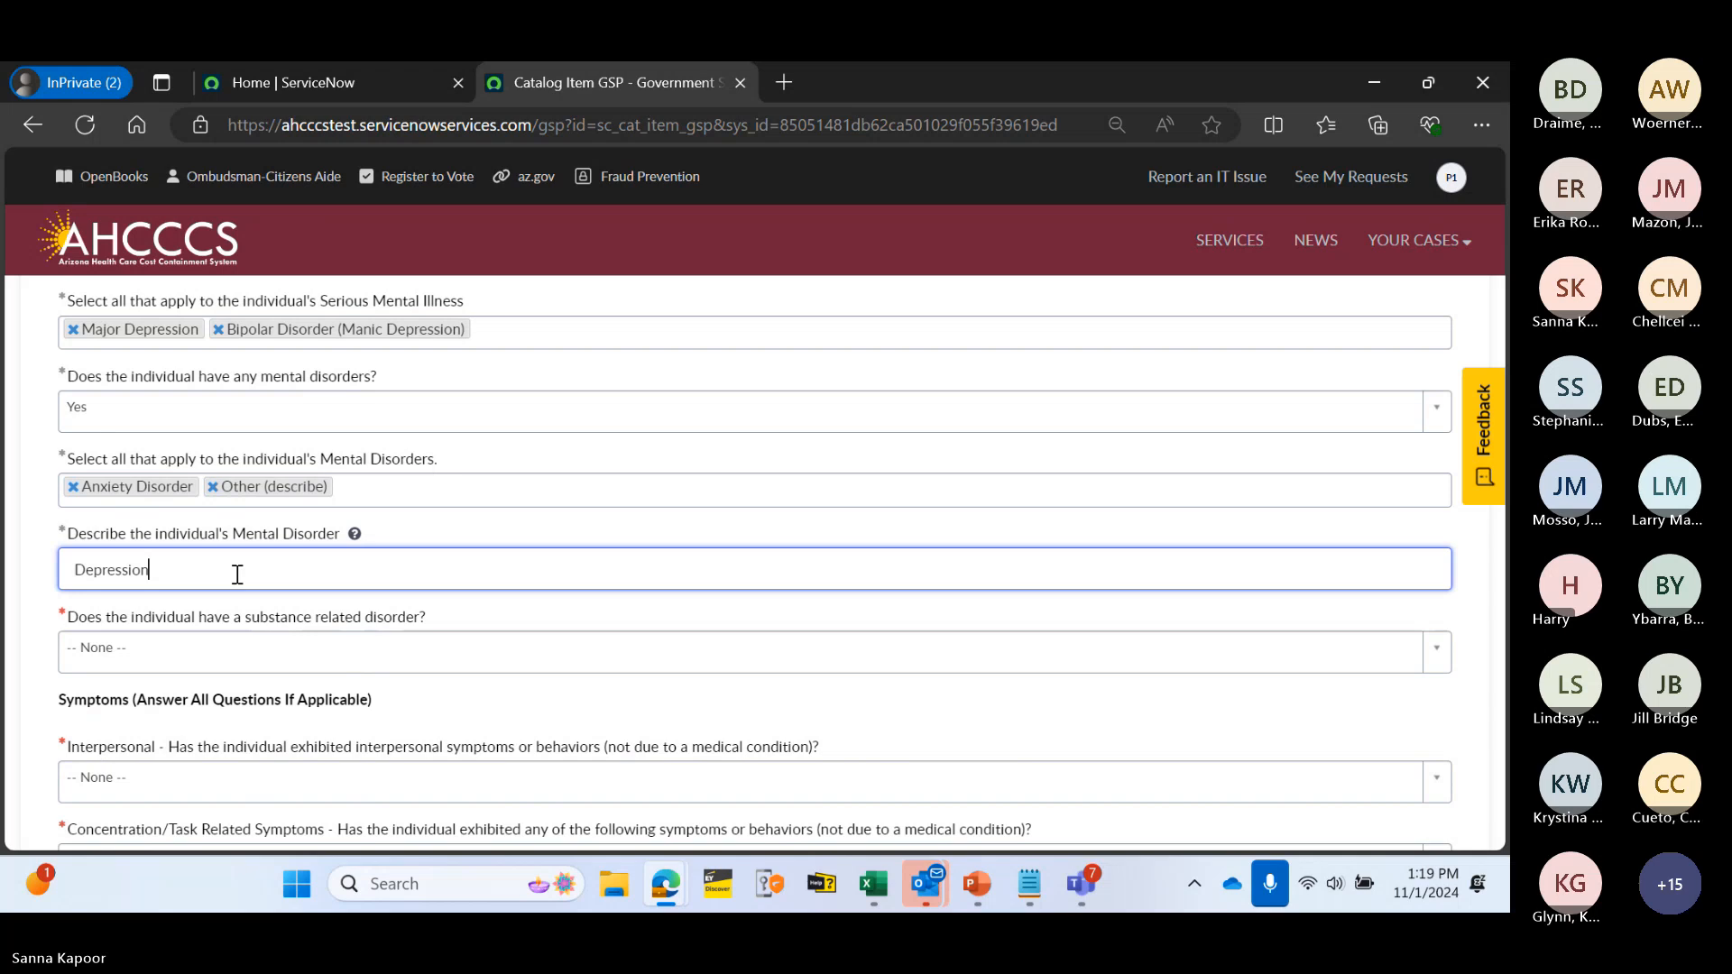
{"action": "left_click", "coordinate": [382, 614]}
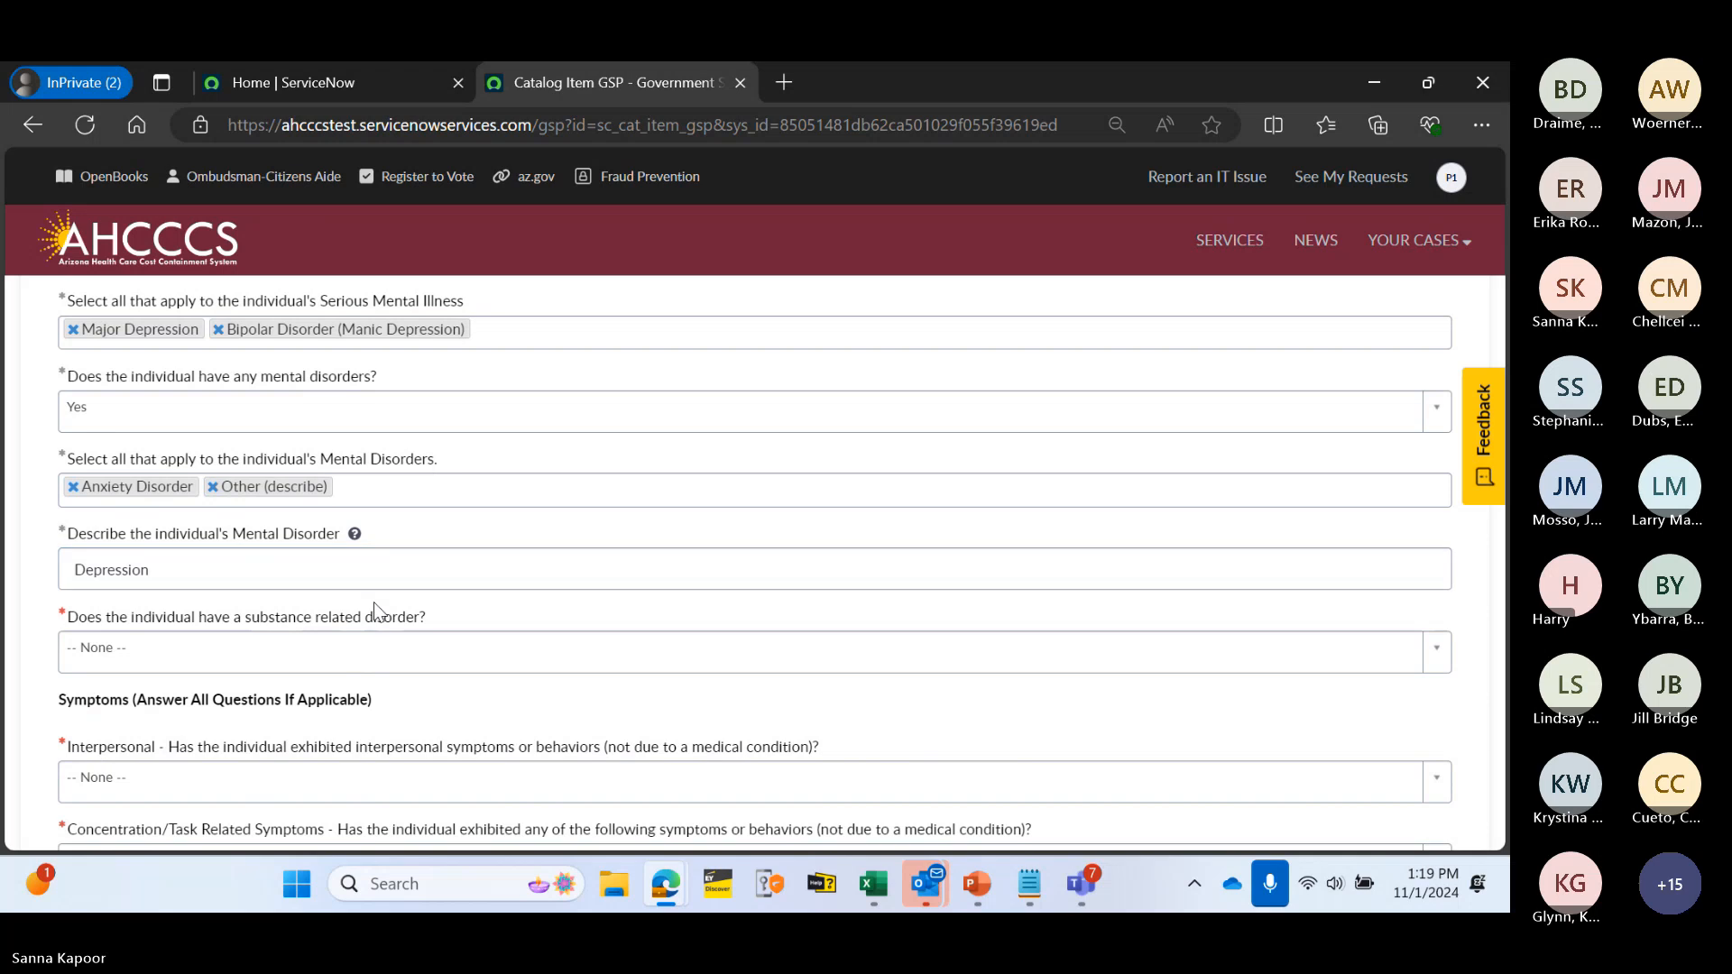
- Answer Yes to a substance-related disorder and list Alcohol as the diagnosis
{"action": "scroll", "coordinate": [53, 717], "scroll_direction": "down", "scroll_amount": 1}
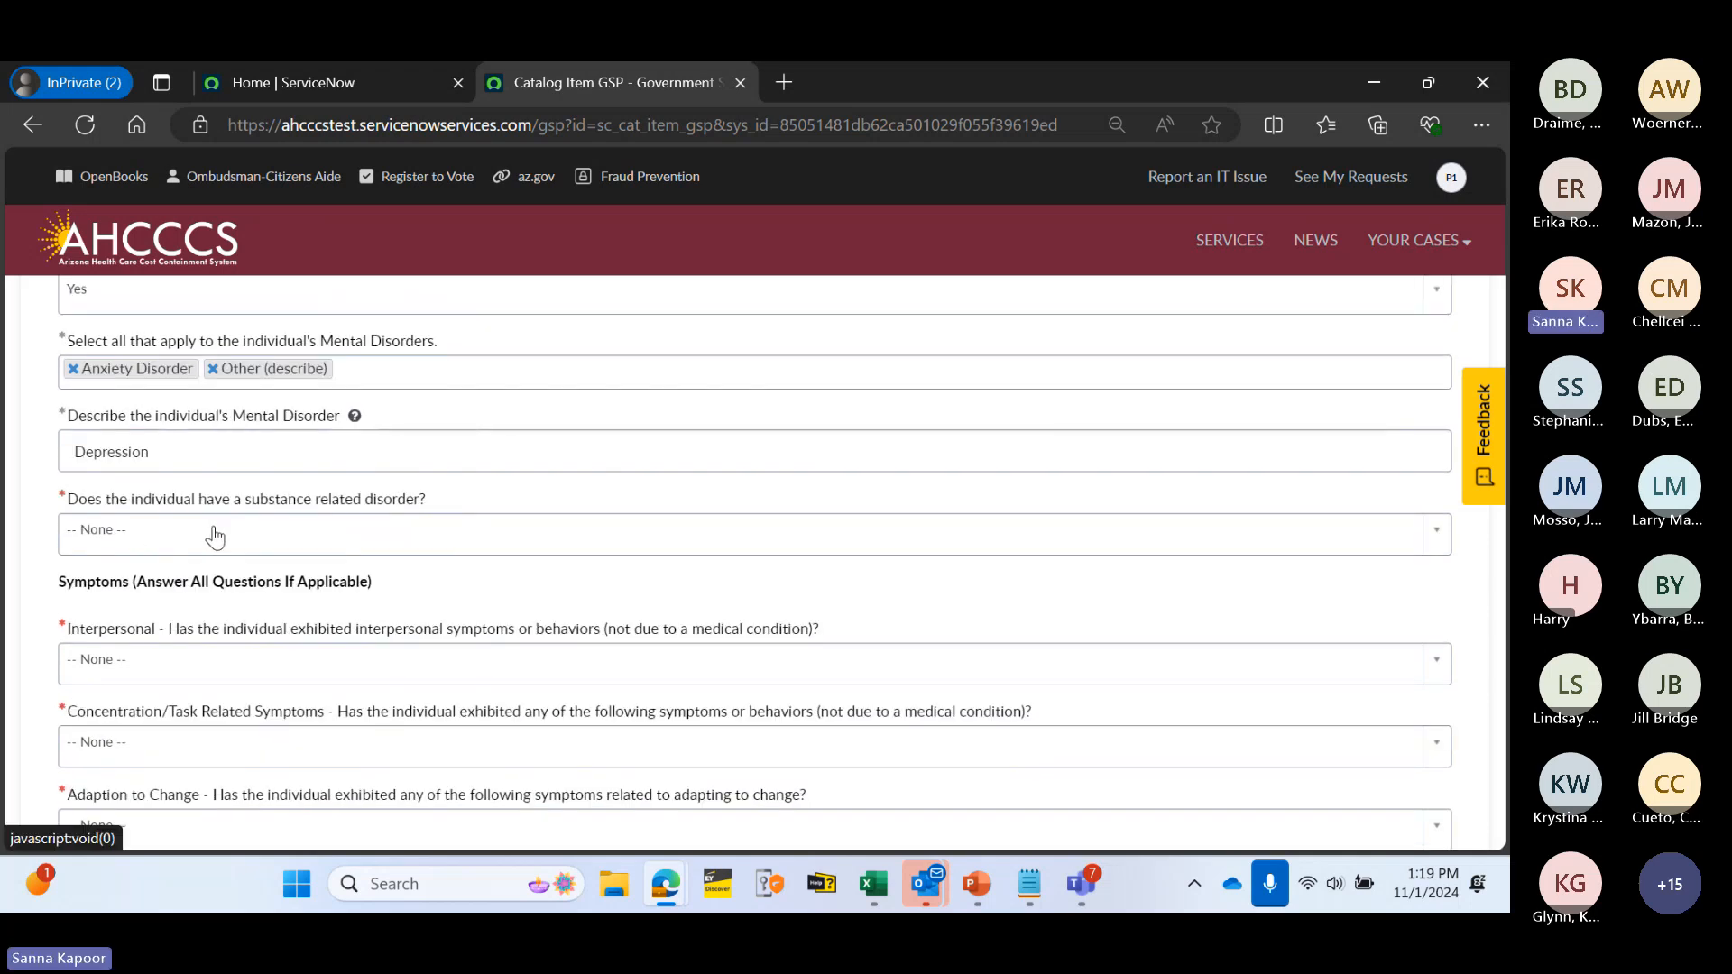
{"action": "left_click", "coordinate": [276, 537]}
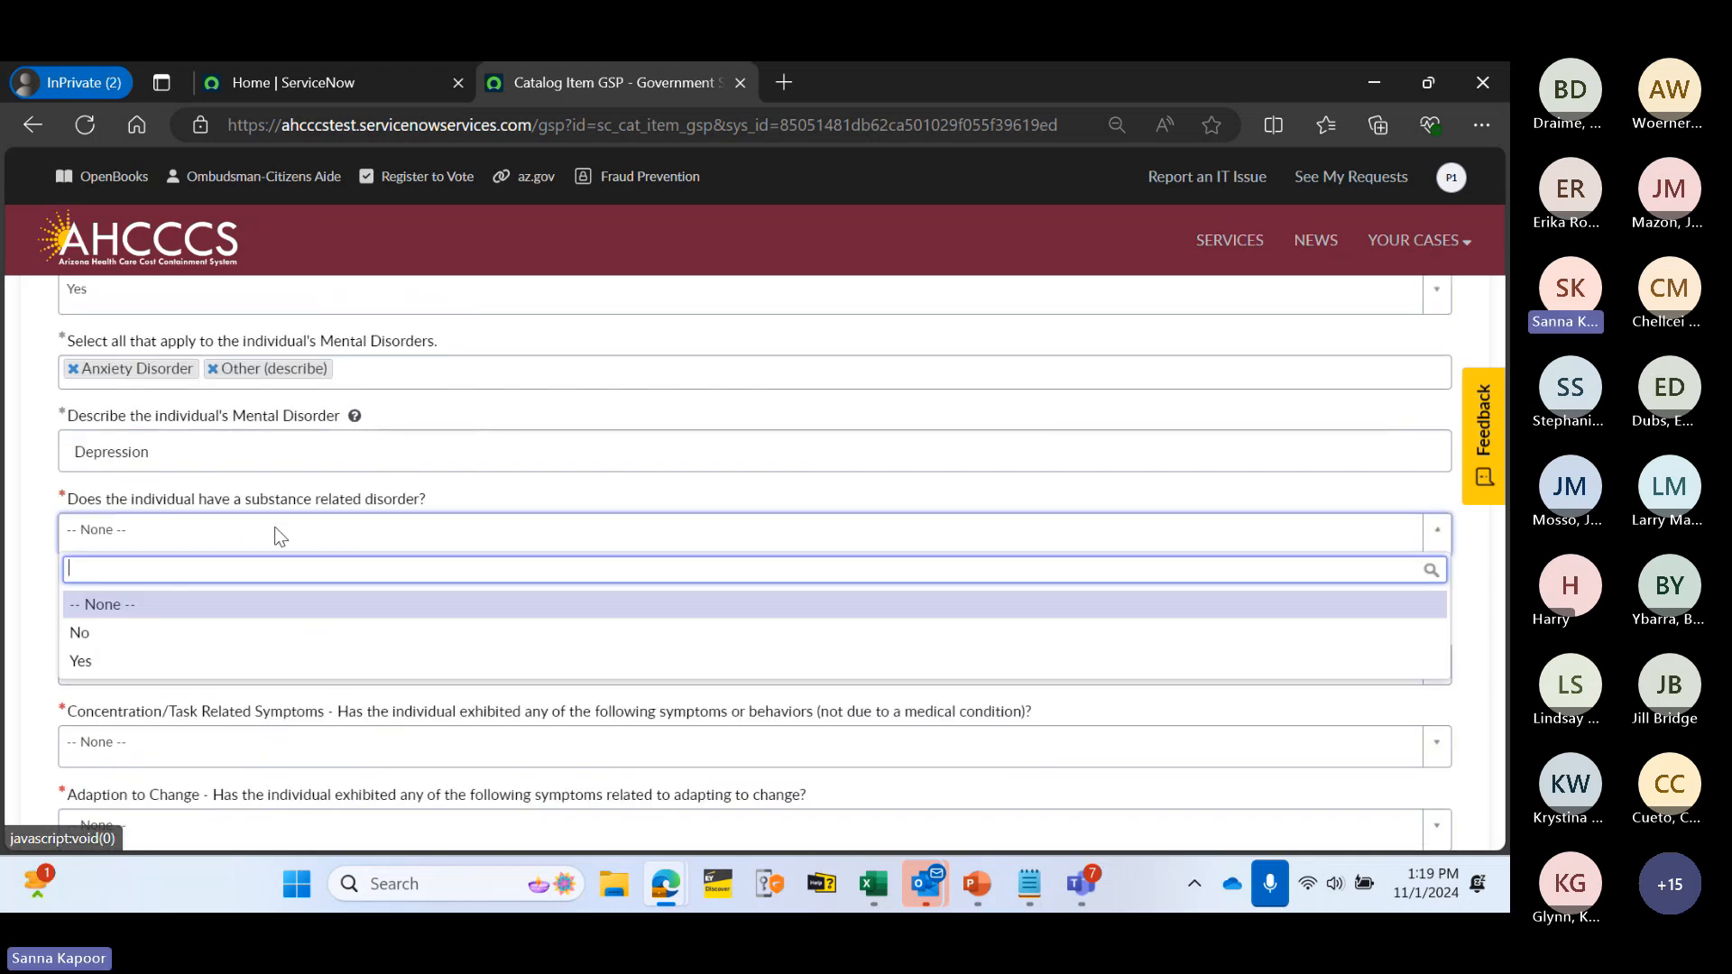
{"action": "left_click", "coordinate": [243, 660]}
{"action": "left_click", "coordinate": [159, 623]}
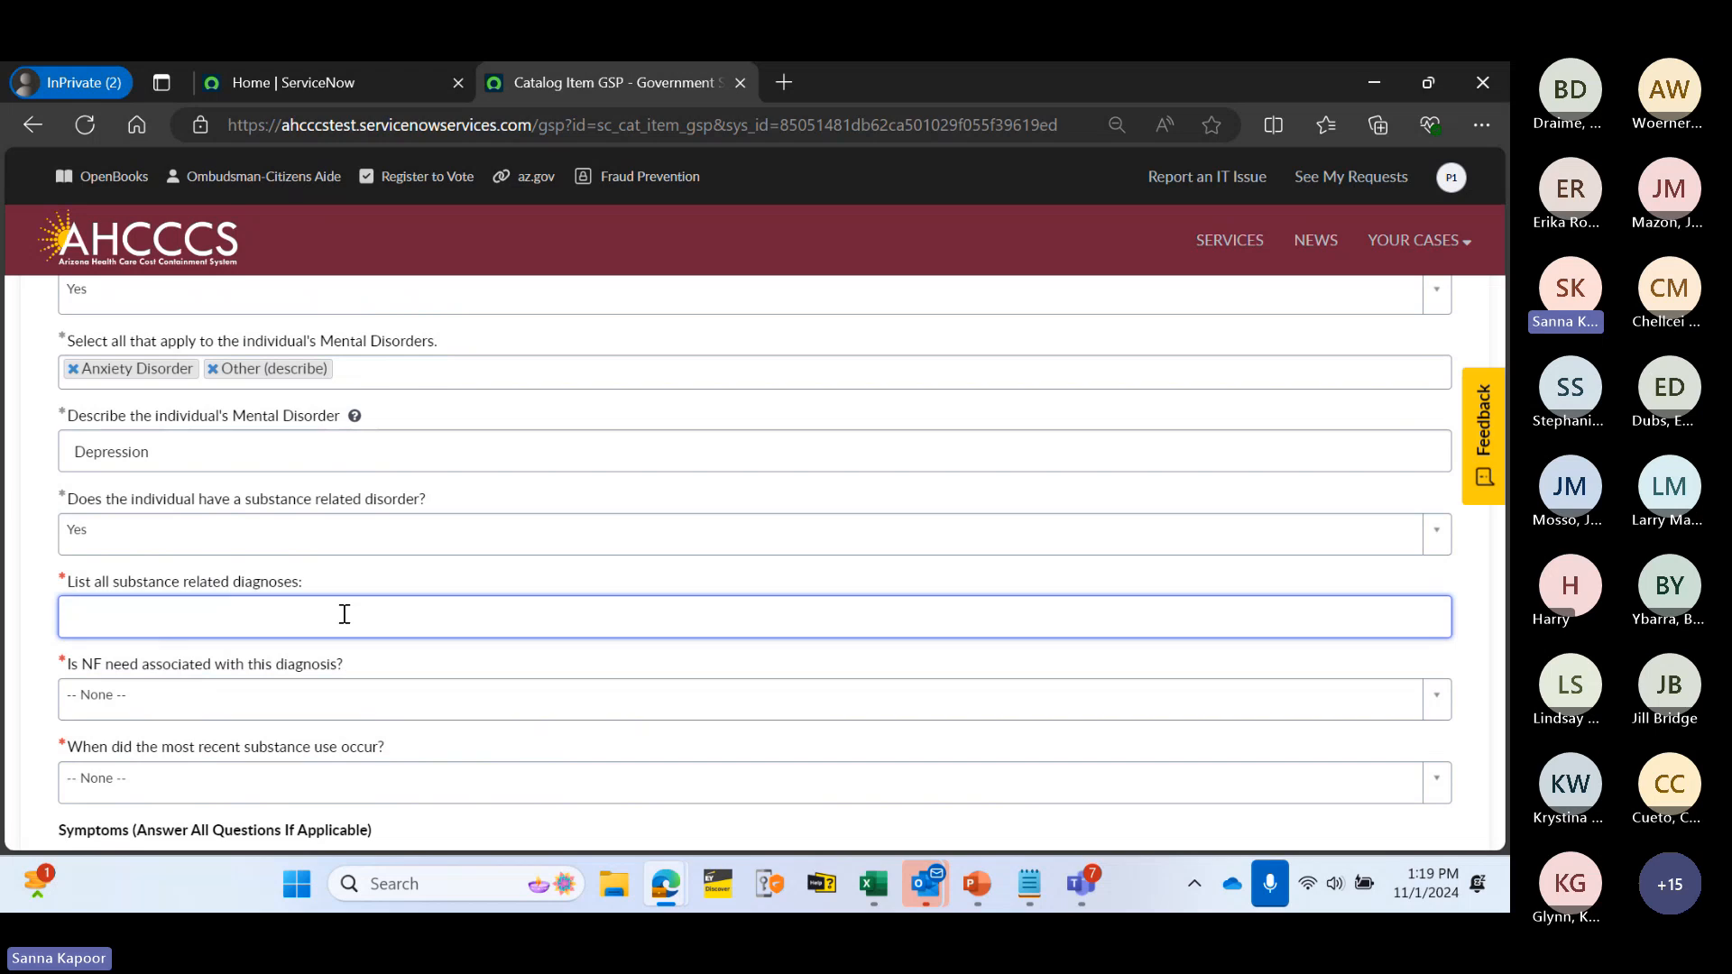
{"action": "scroll", "coordinate": [546, 557], "scroll_direction": "down", "scroll_amount": 1}
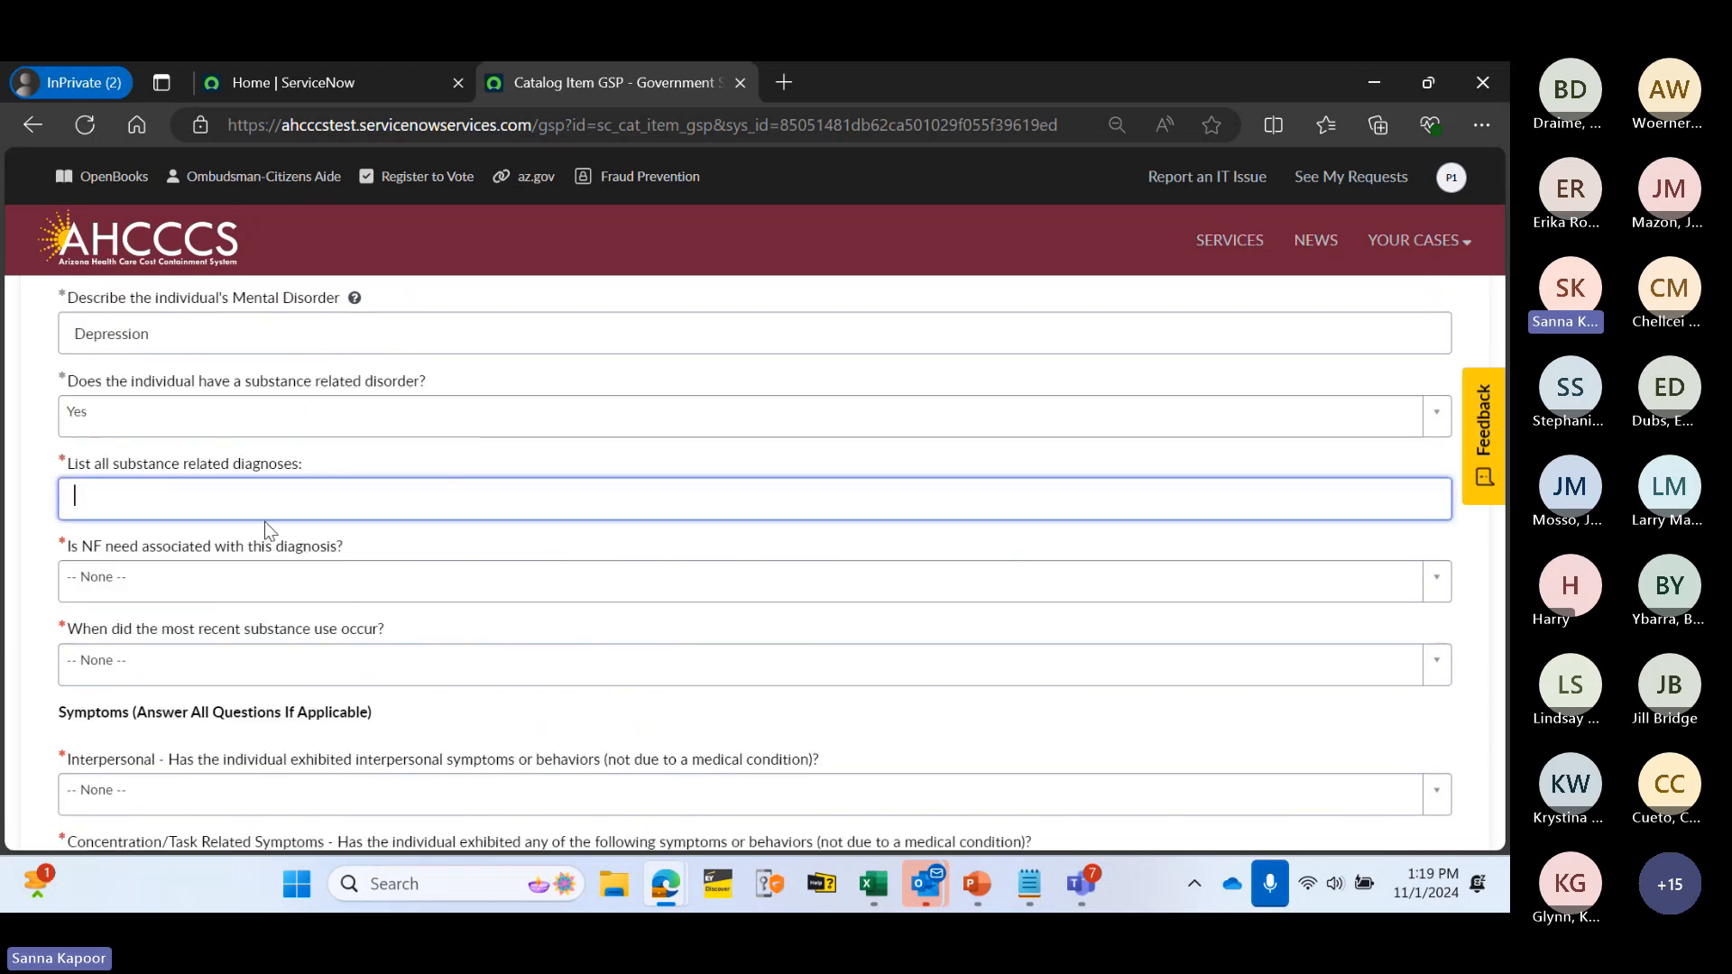
{"action": "type", "text": "Alcohol"}
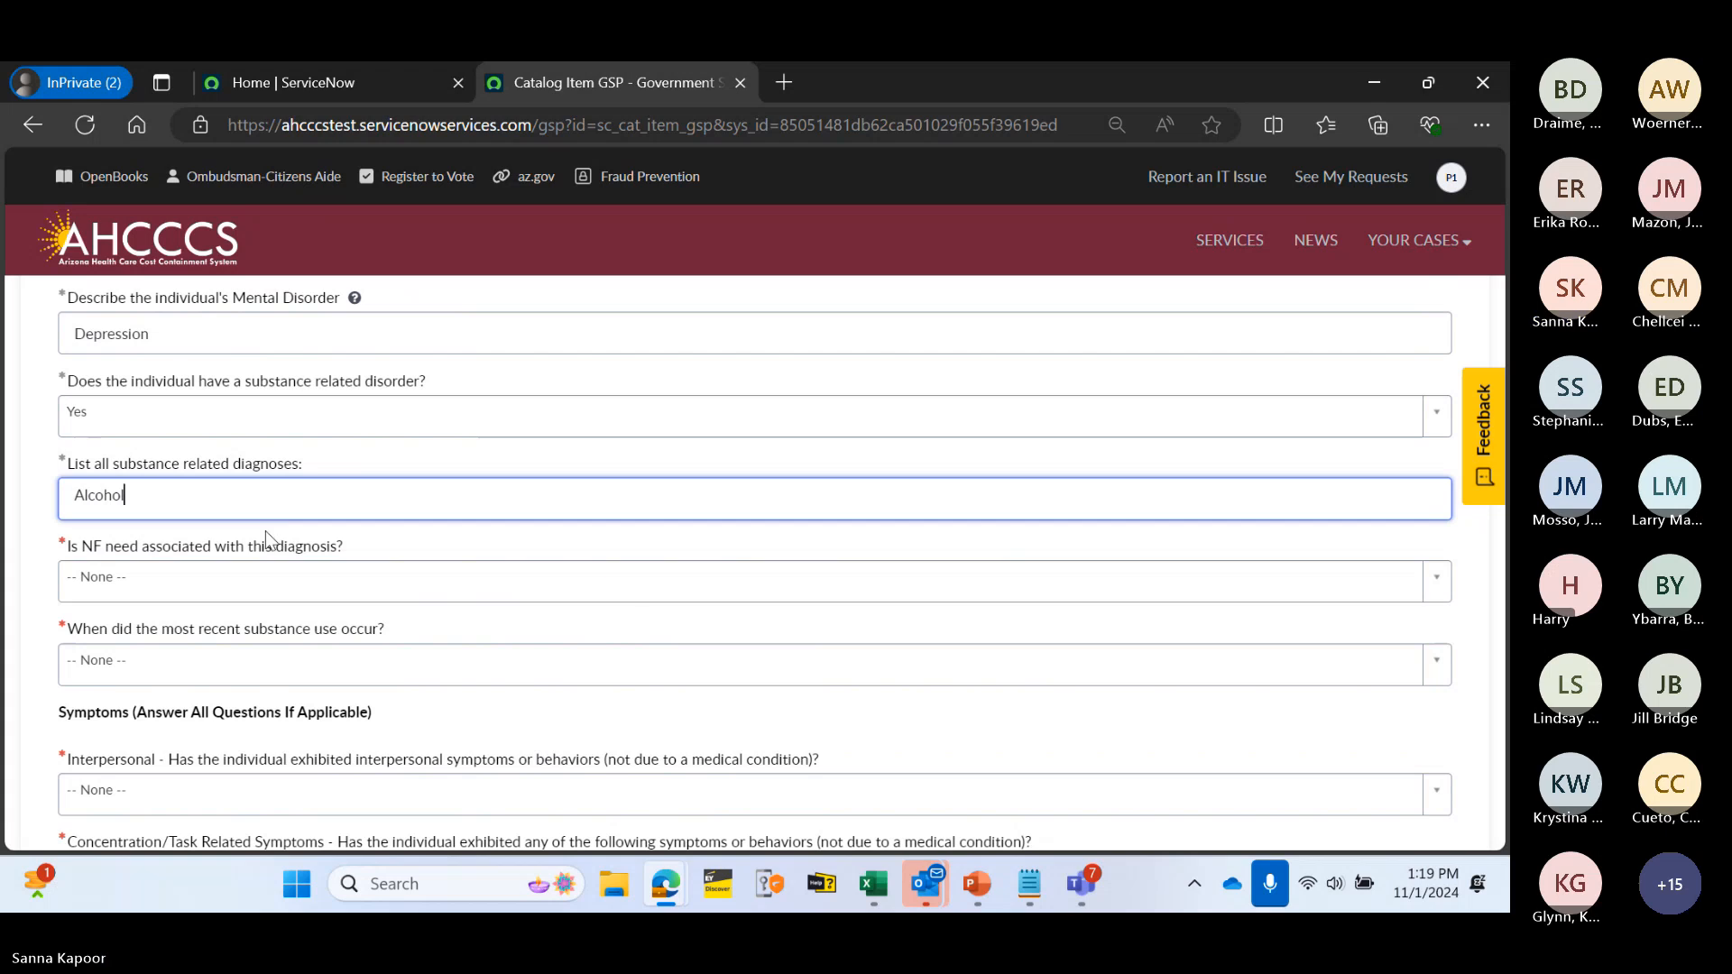
- Set NF need to Yes and most recent substance use to <= 7 days
{"action": "left_click", "coordinate": [247, 575]}
{"action": "left_click", "coordinate": [237, 678]}
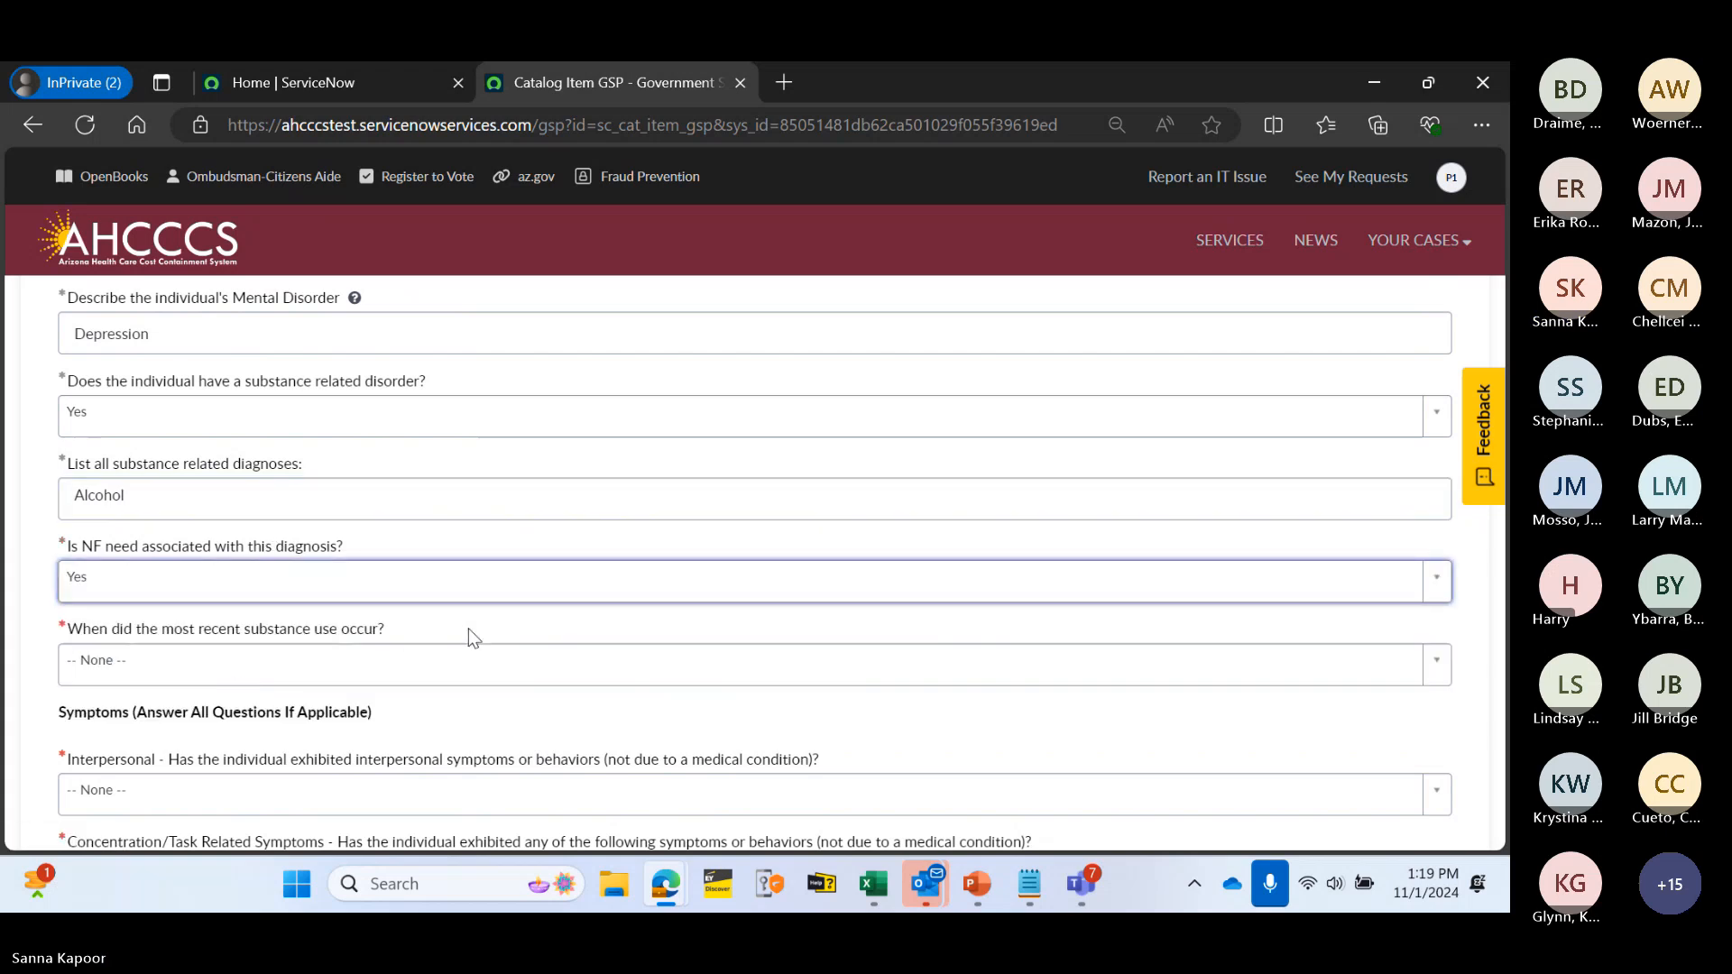
{"action": "scroll", "coordinate": [468, 628], "scroll_direction": "down", "scroll_amount": 1}
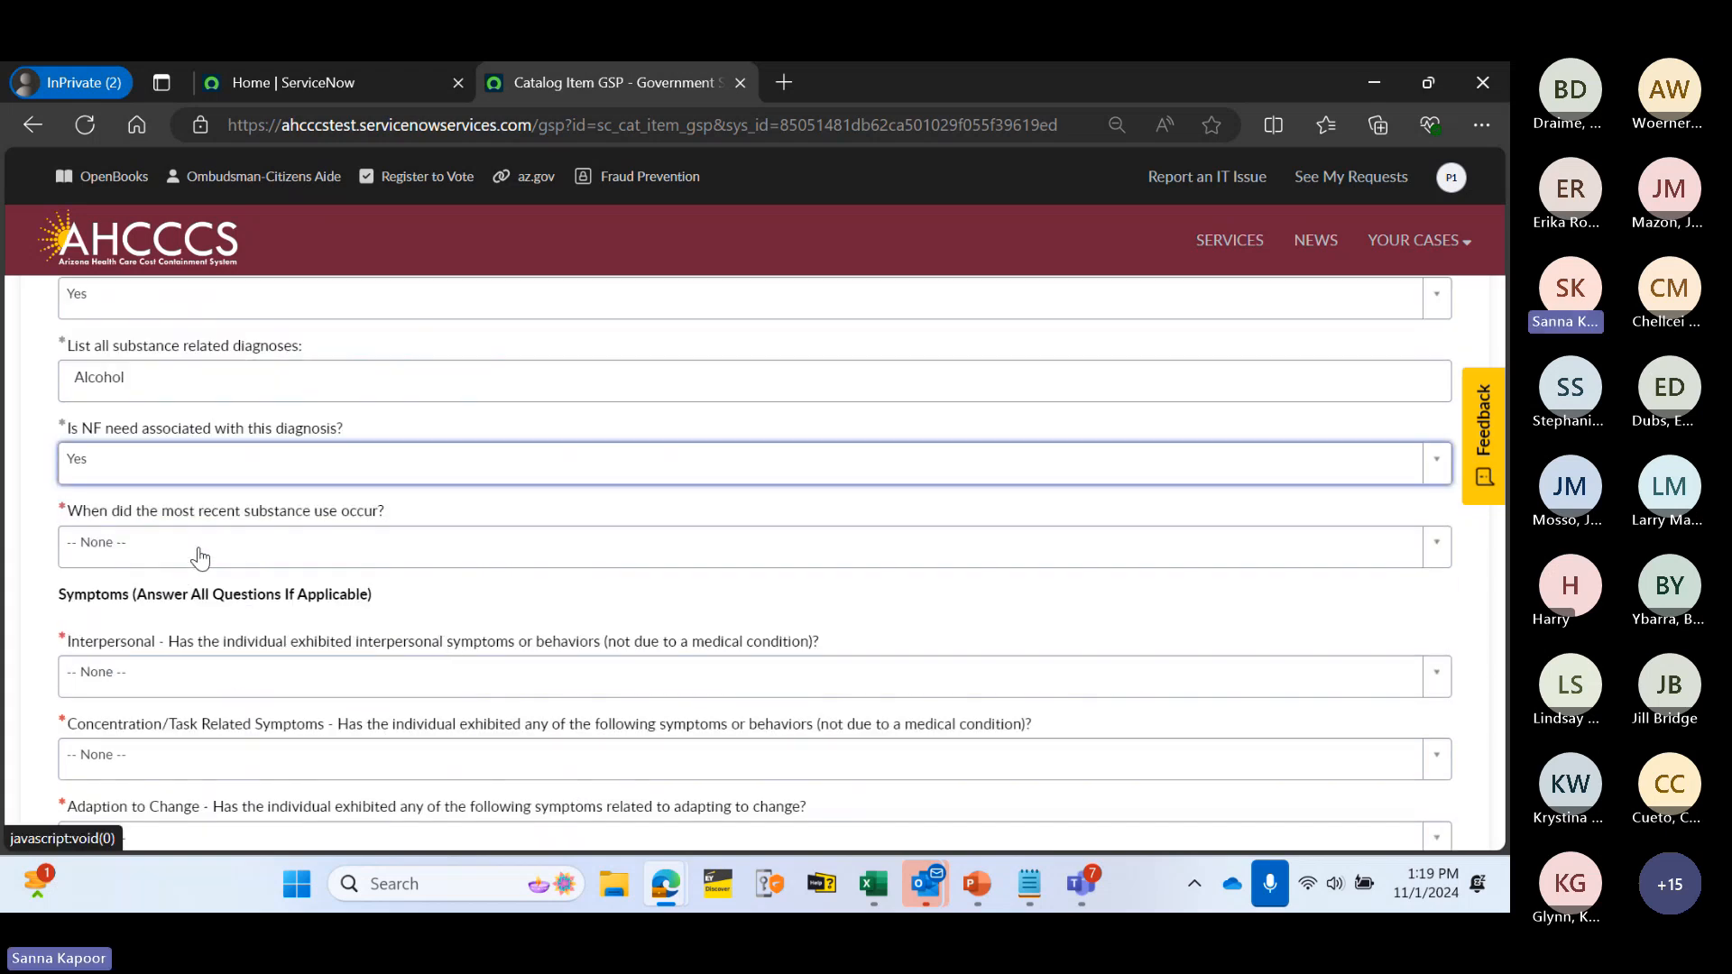
{"action": "left_click", "coordinate": [271, 558]}
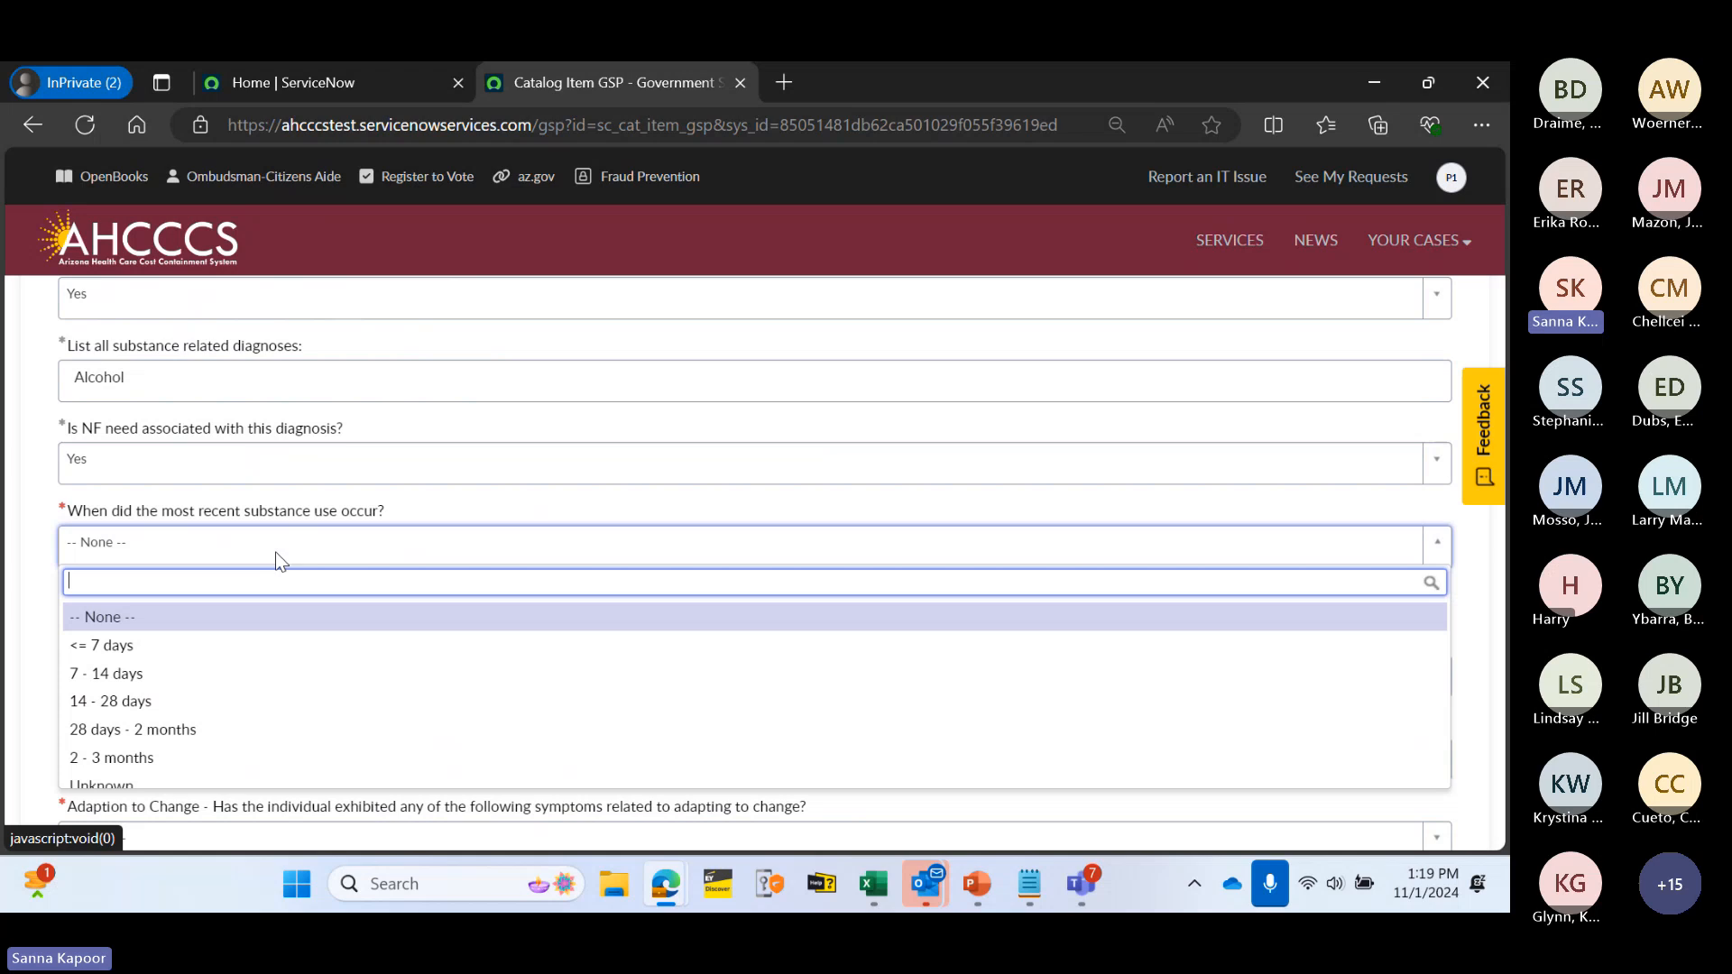
{"action": "left_click", "coordinate": [203, 644]}
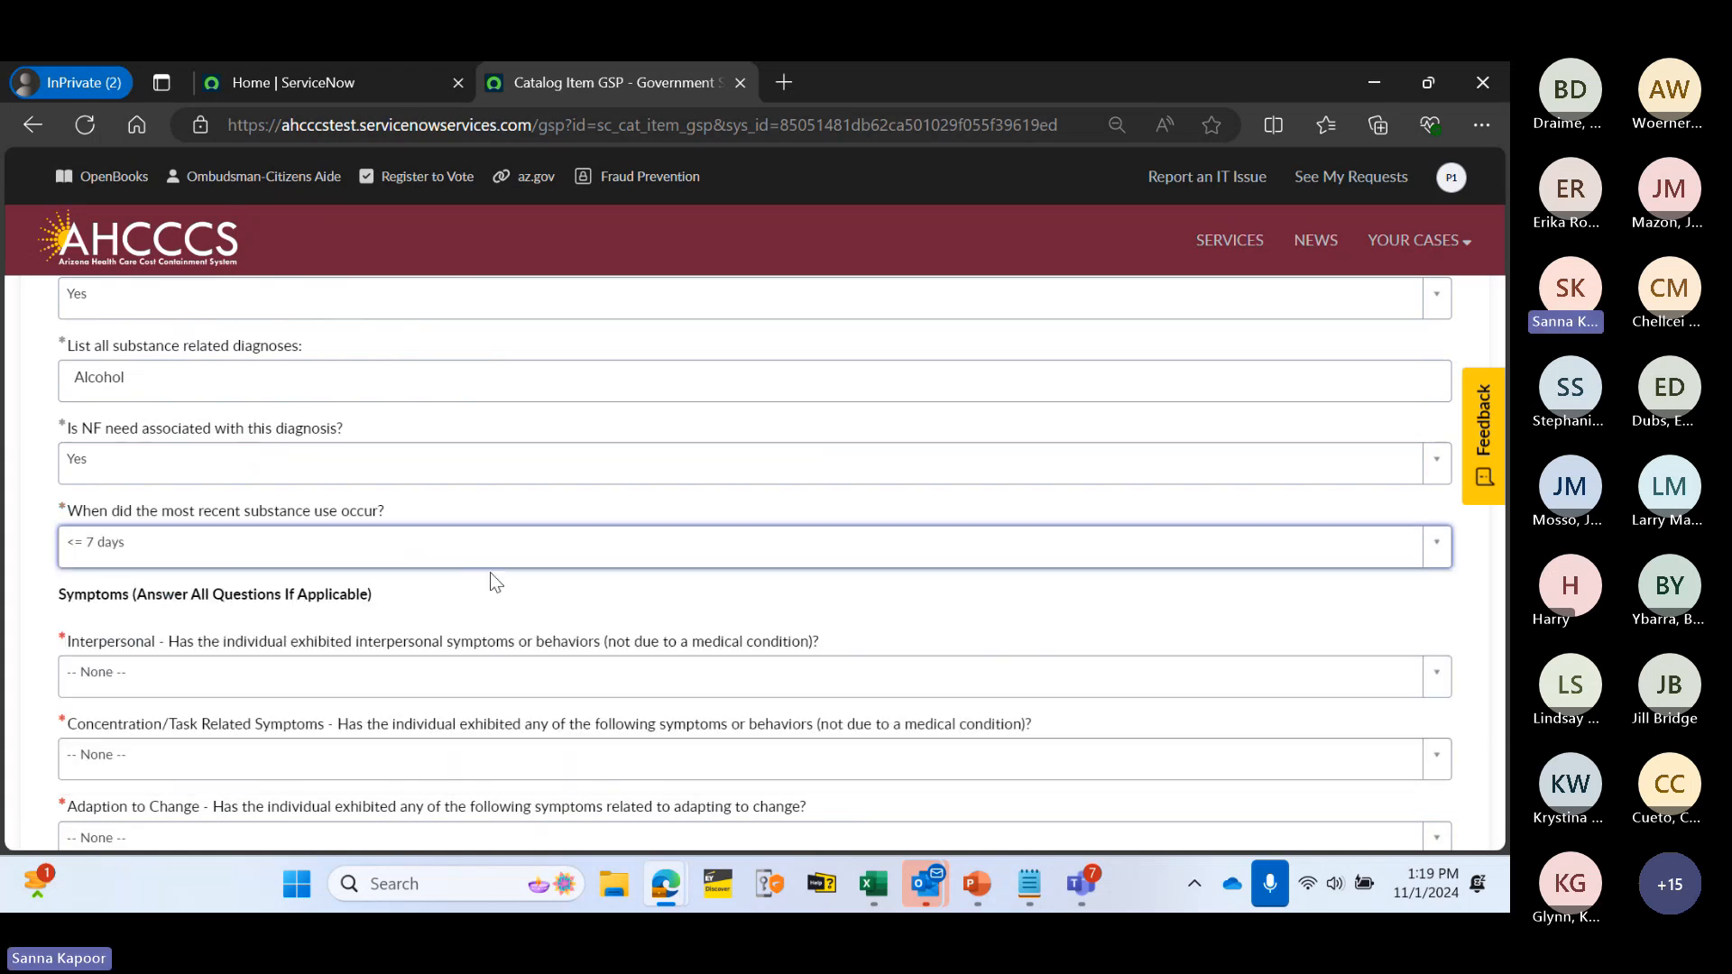
{"action": "left_click", "coordinate": [510, 585]}
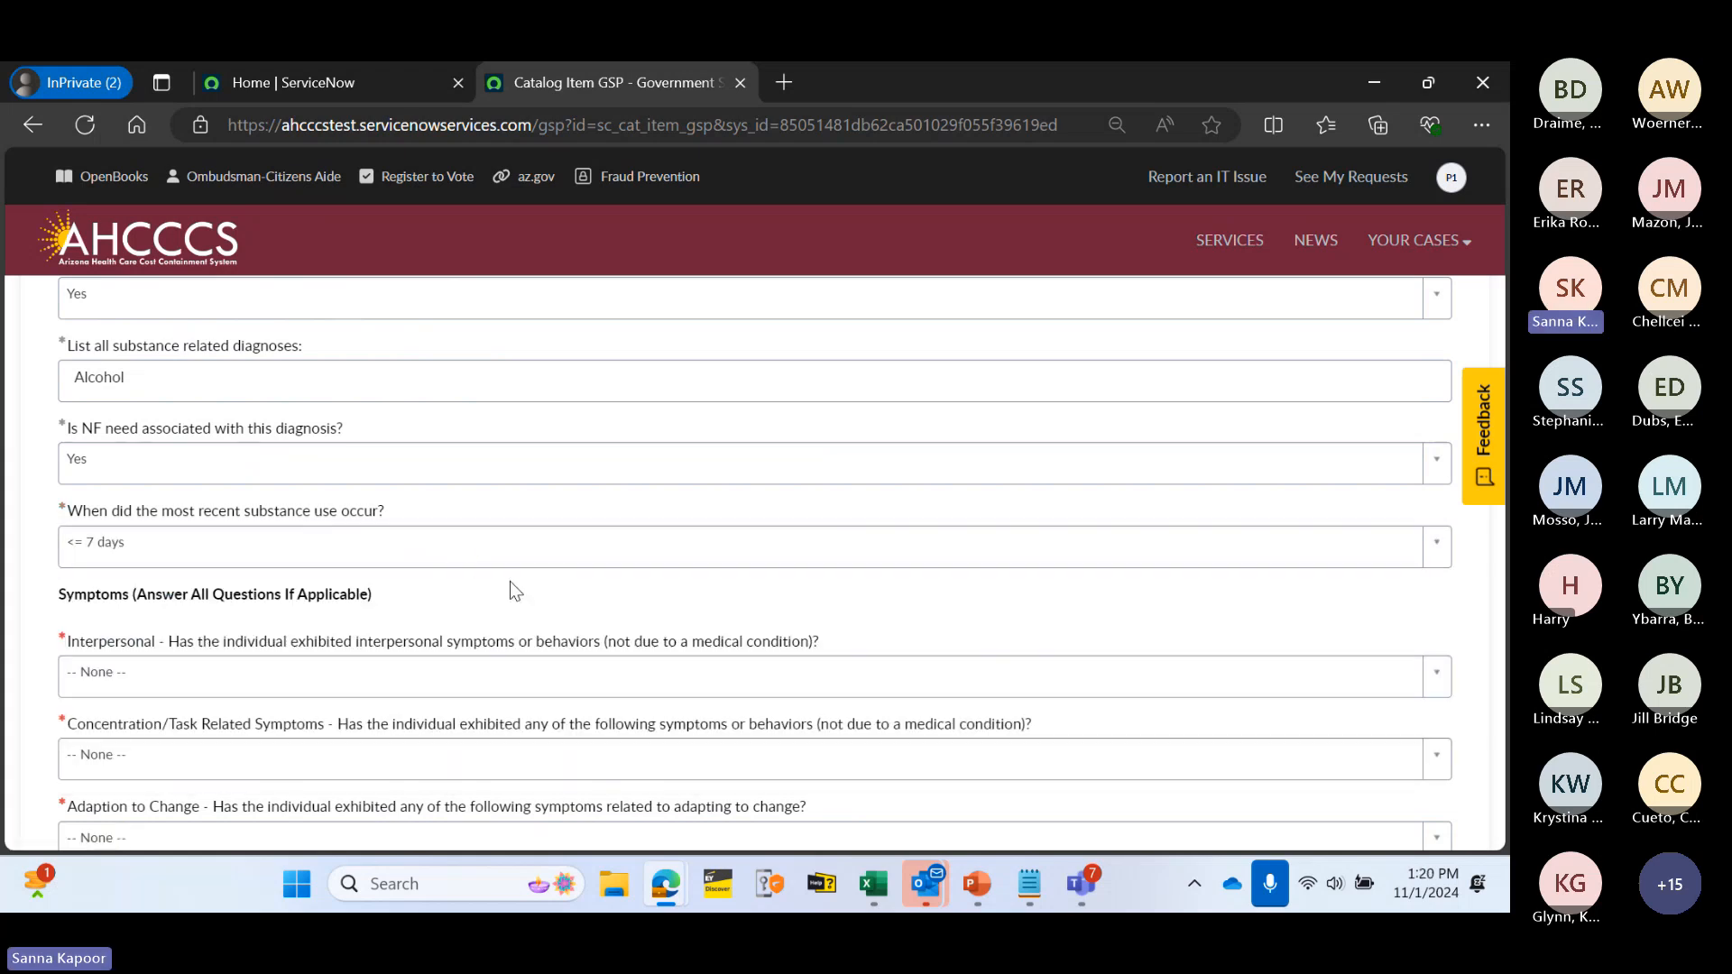
{"action": "scroll", "coordinate": [511, 582], "scroll_direction": "down", "scroll_amount": 2}
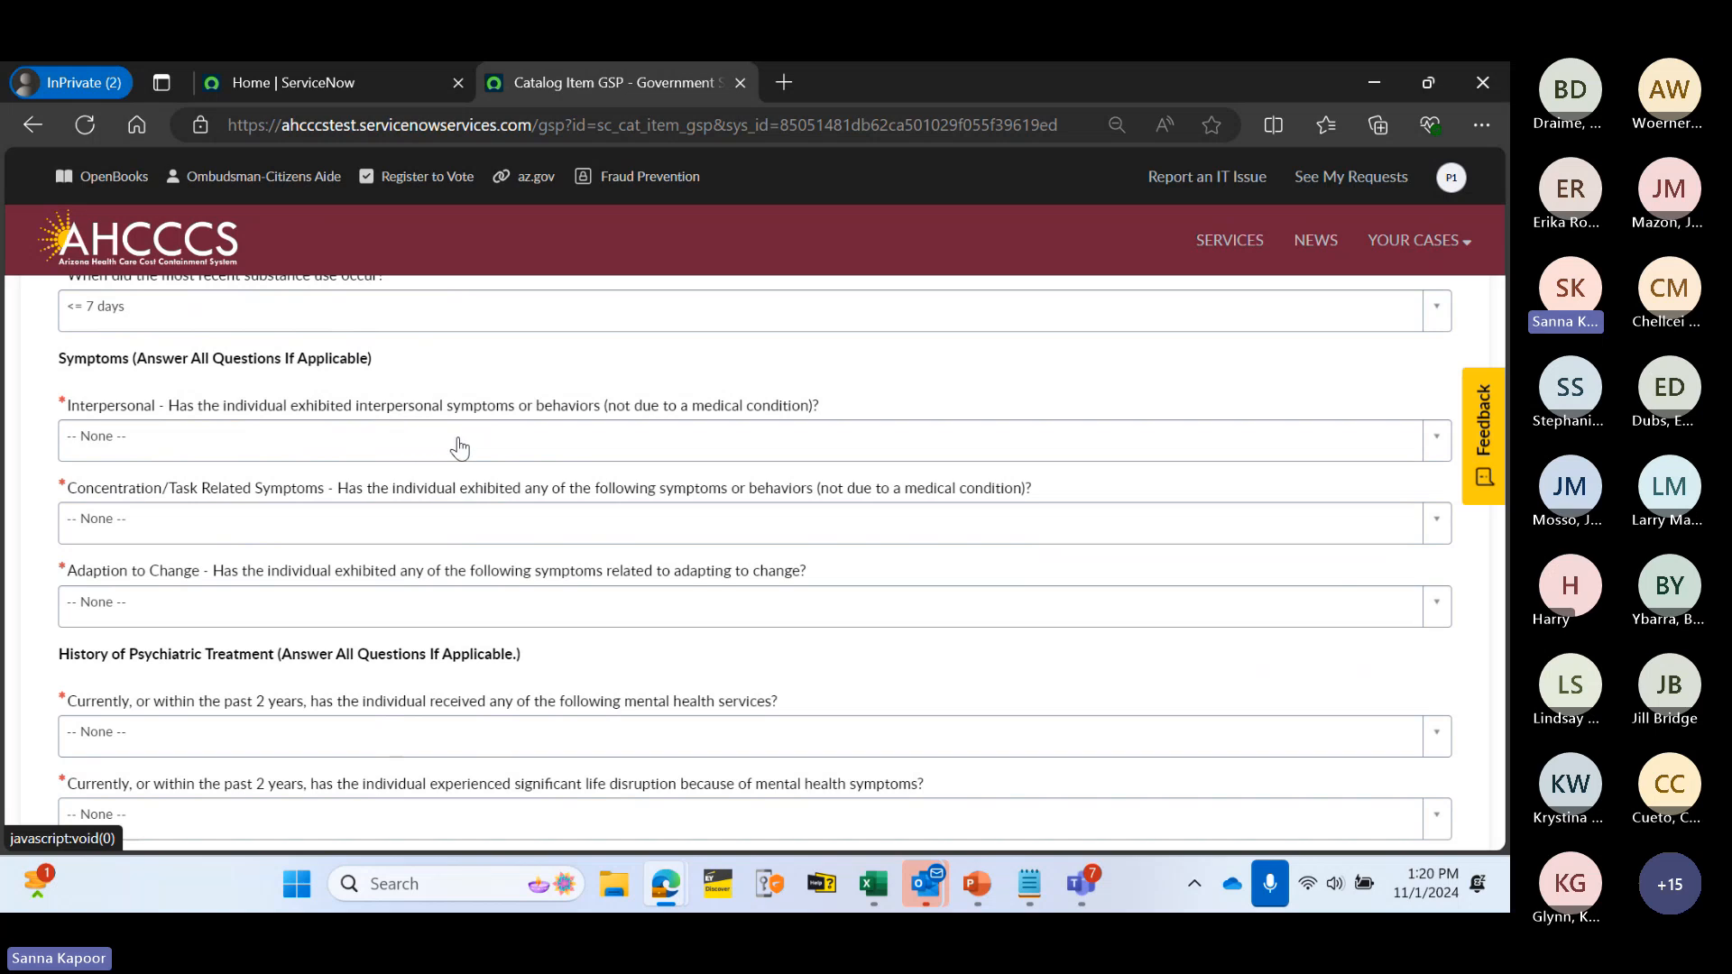
- Answer Yes to interpersonal symptoms, tagging altercations/evictions/unstable employment and serious difficulty interacting with others
{"action": "left_click", "coordinate": [501, 435]}
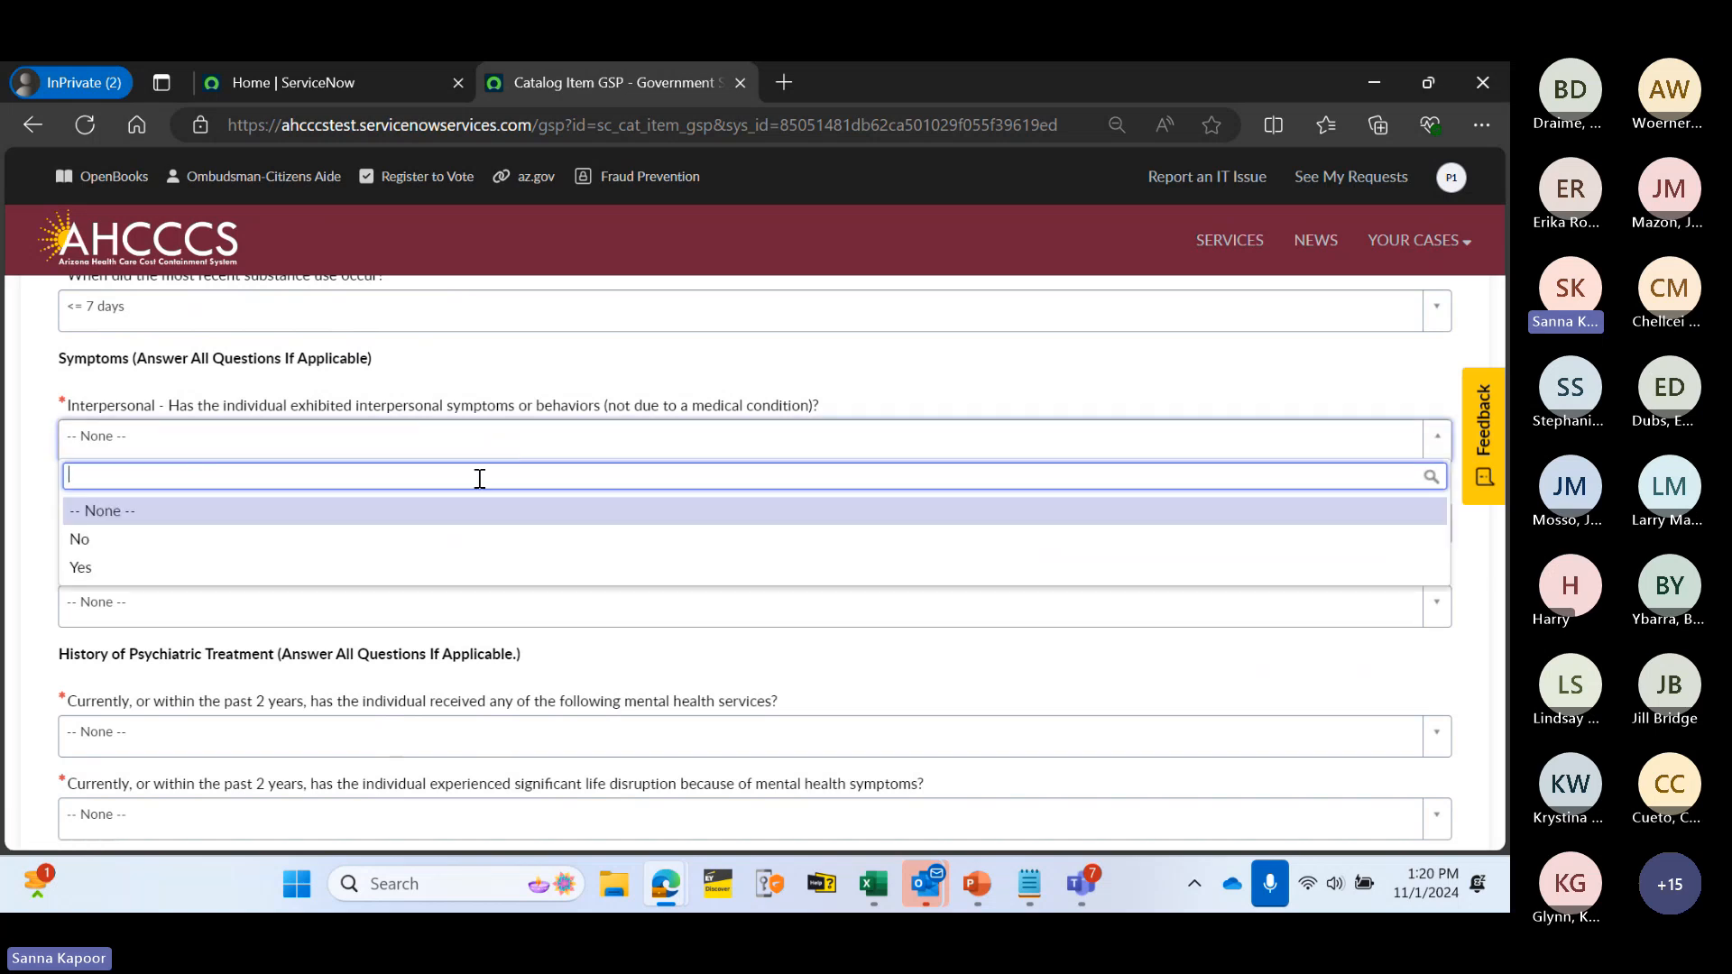
{"action": "left_click", "coordinate": [471, 565]}
{"action": "left_click", "coordinate": [235, 531]}
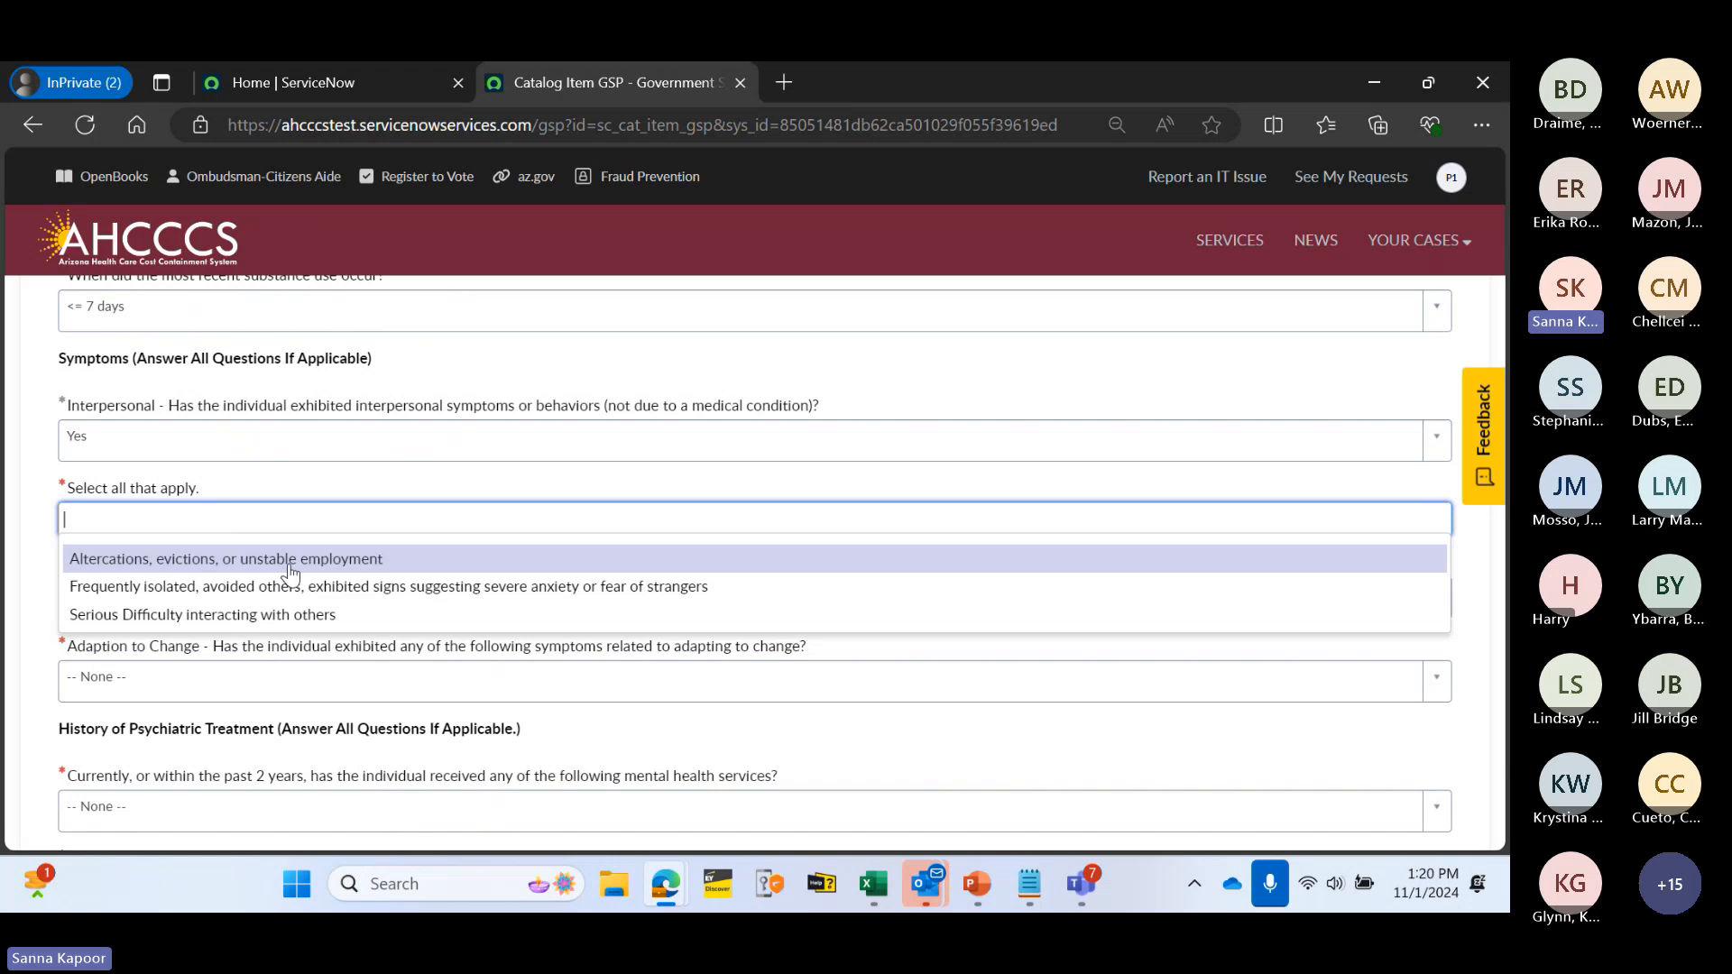
{"action": "left_click", "coordinate": [289, 560]}
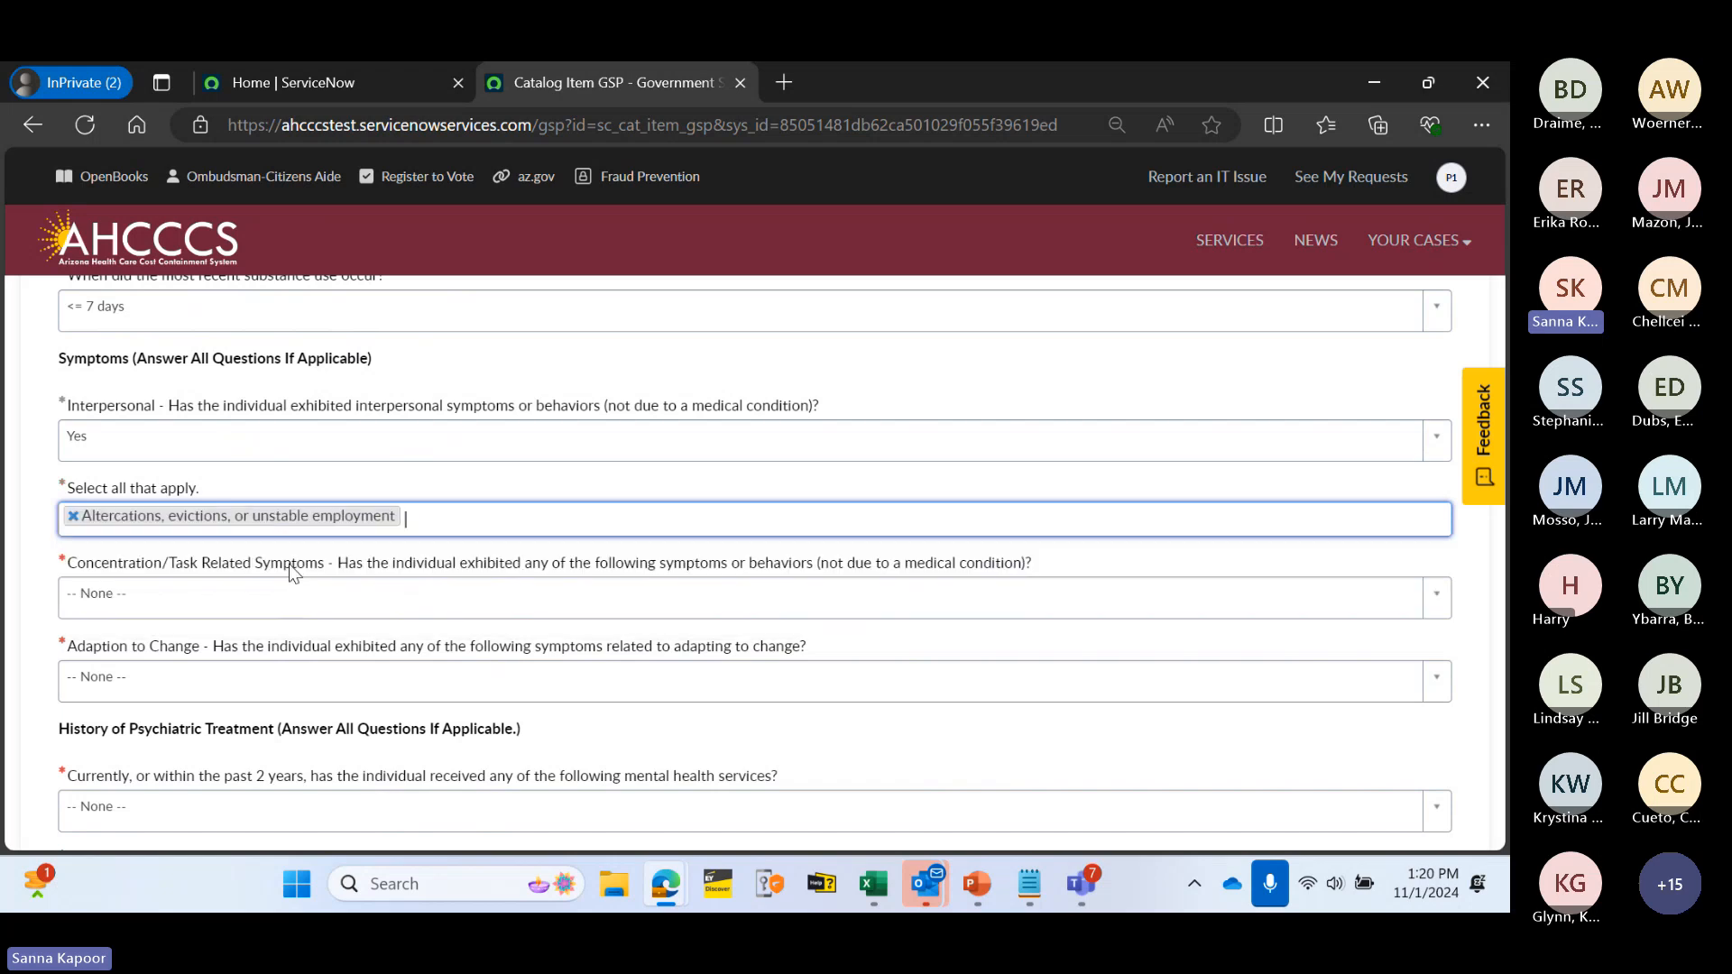
{"action": "left_click", "coordinate": [415, 519]}
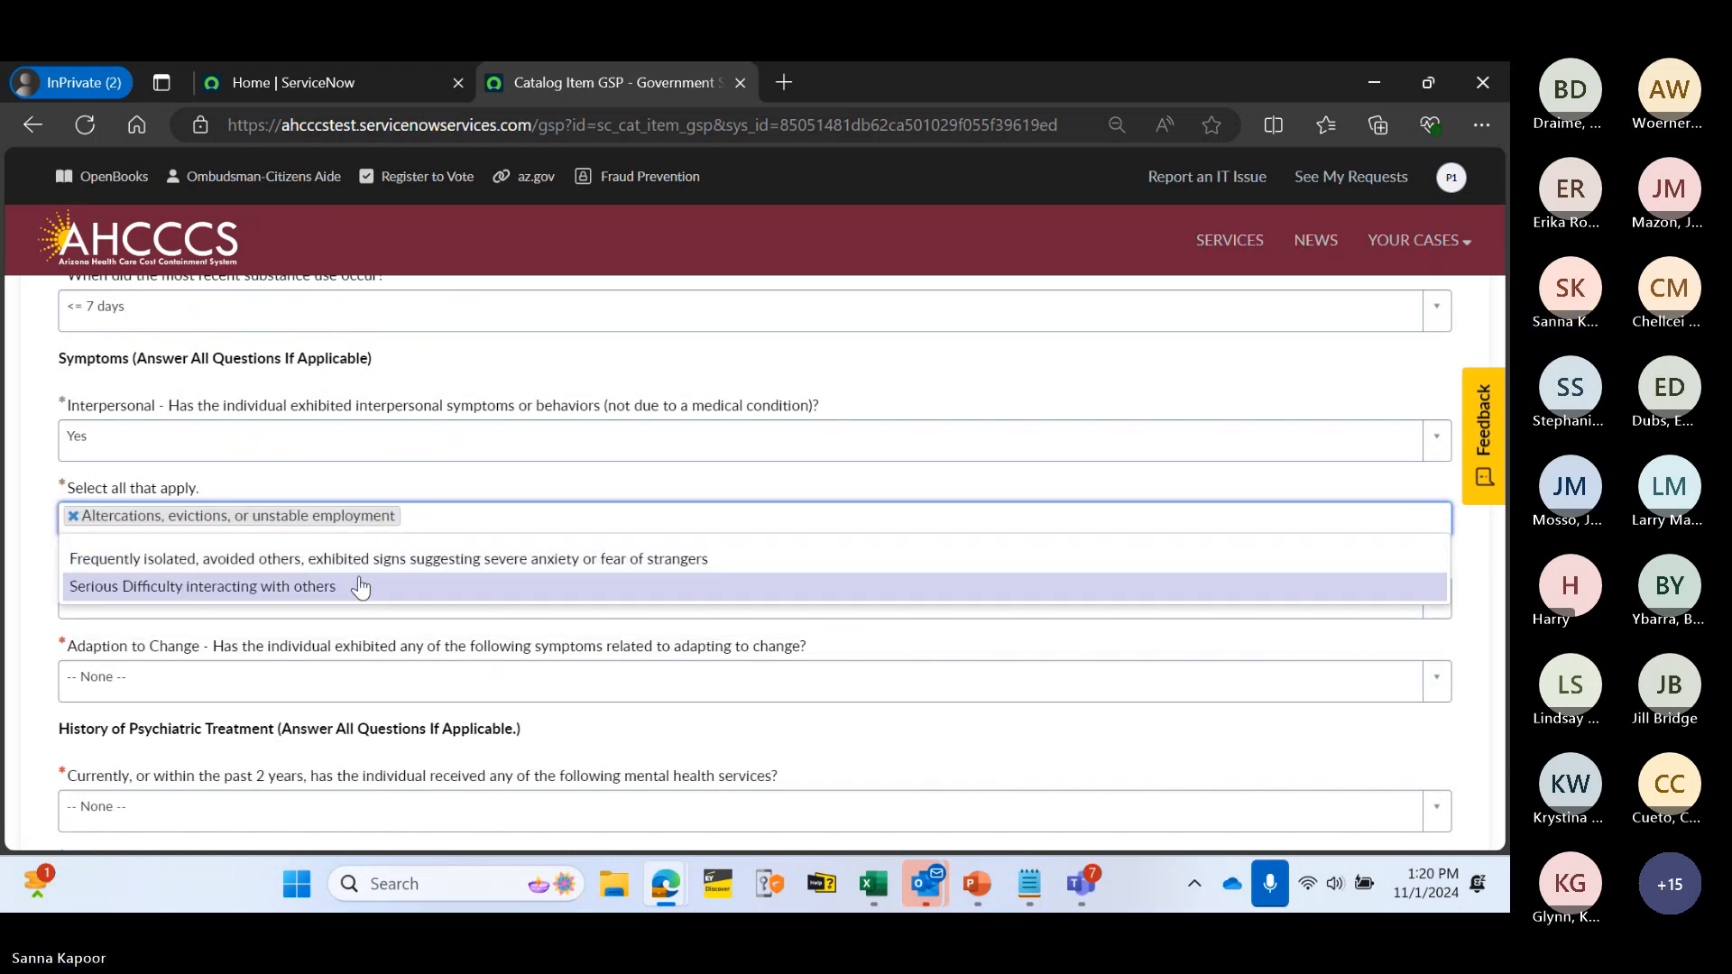
{"action": "left_click", "coordinate": [360, 587]}
- Answer Yes to concentration/task symptoms, tagging required assistance and substantial errors with tasks
{"action": "left_click", "coordinate": [183, 597]}
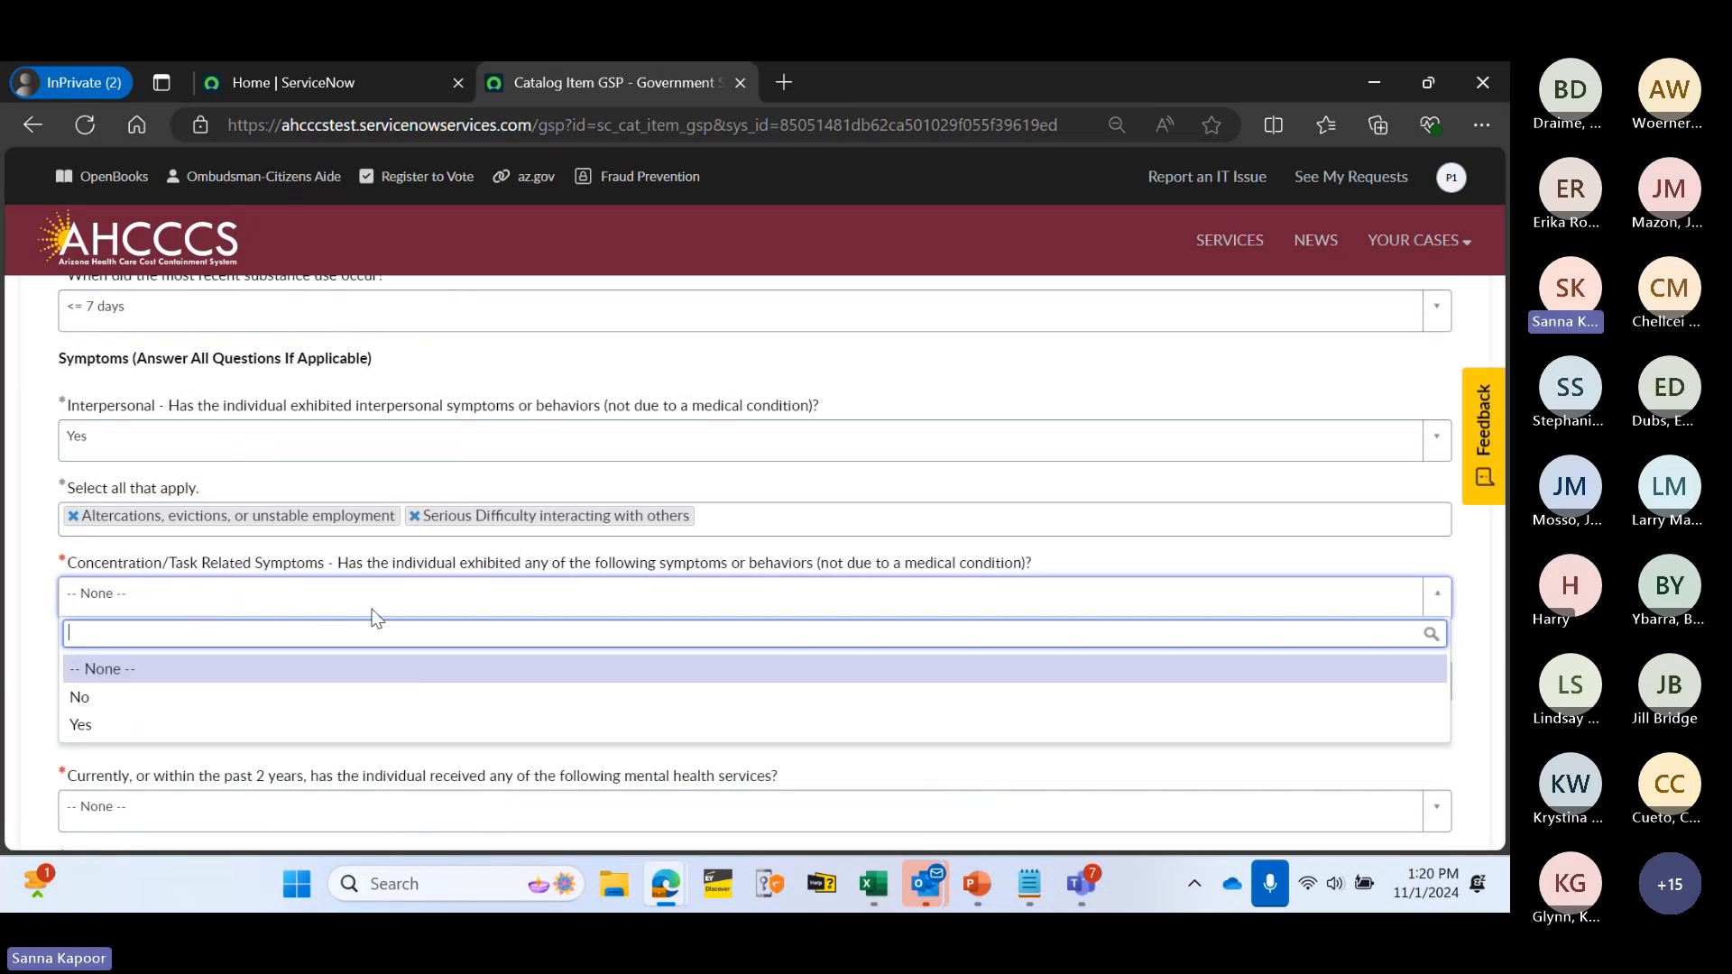
{"action": "left_click", "coordinate": [340, 726]}
{"action": "scroll", "coordinate": [257, 559], "scroll_direction": "down", "scroll_amount": 1}
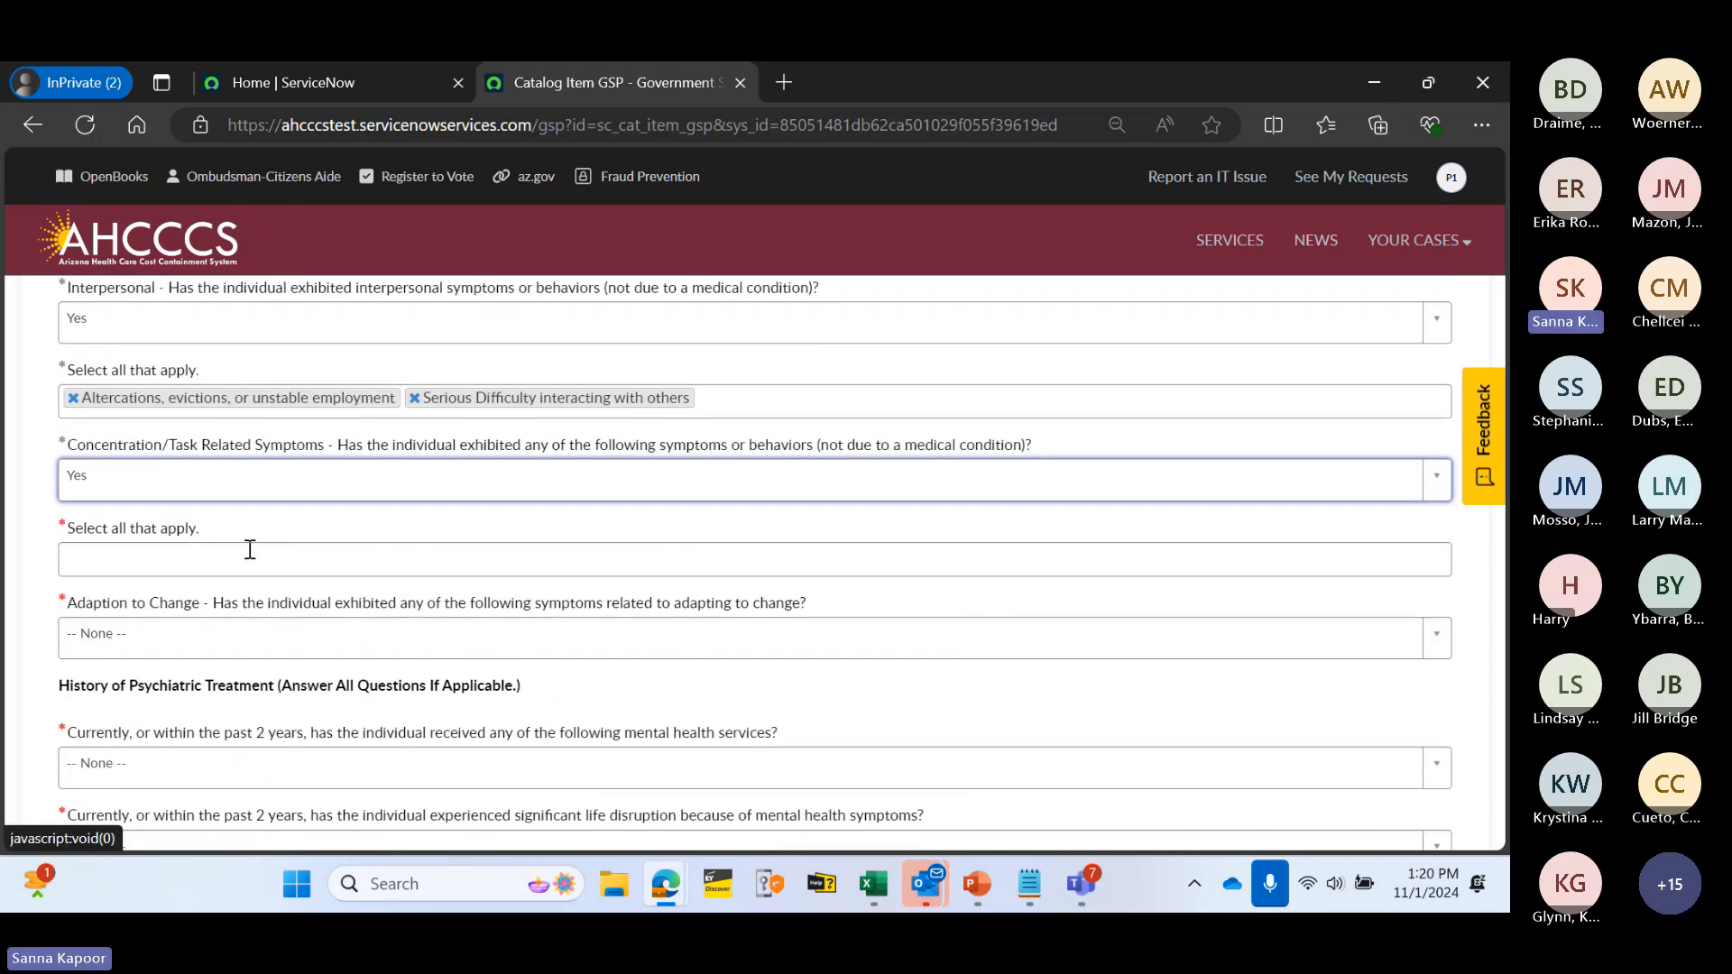
{"action": "left_click", "coordinate": [264, 565]}
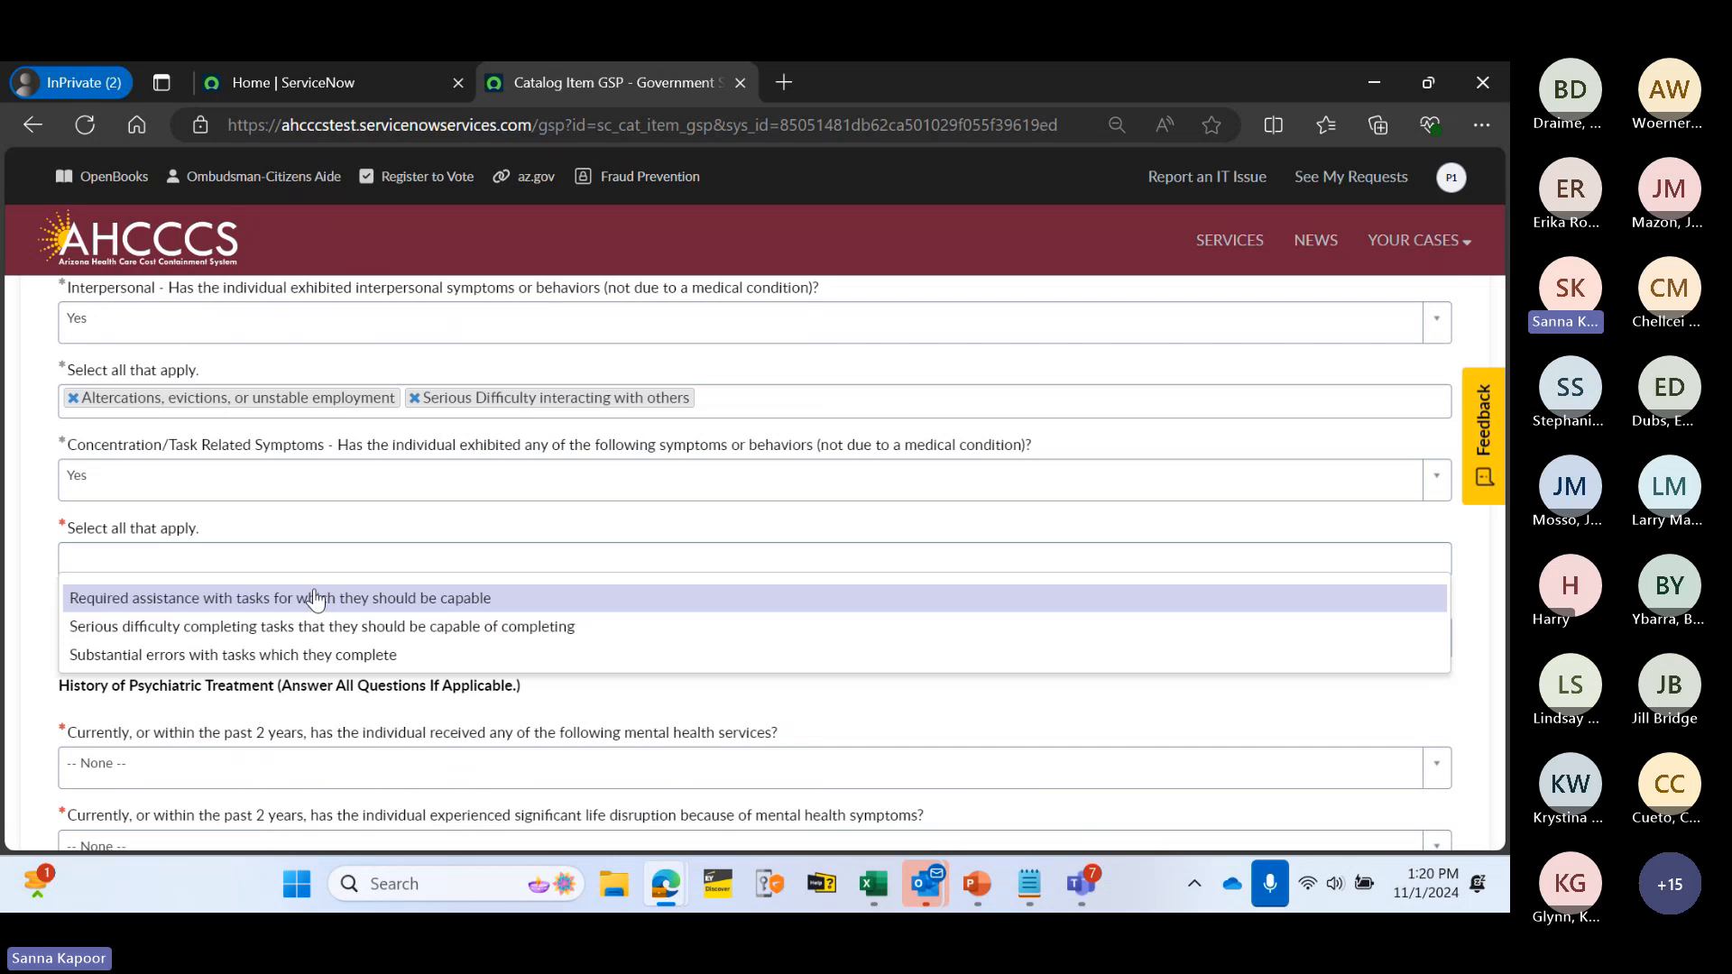
{"action": "left_click", "coordinate": [311, 595]}
{"action": "left_click", "coordinate": [534, 554]}
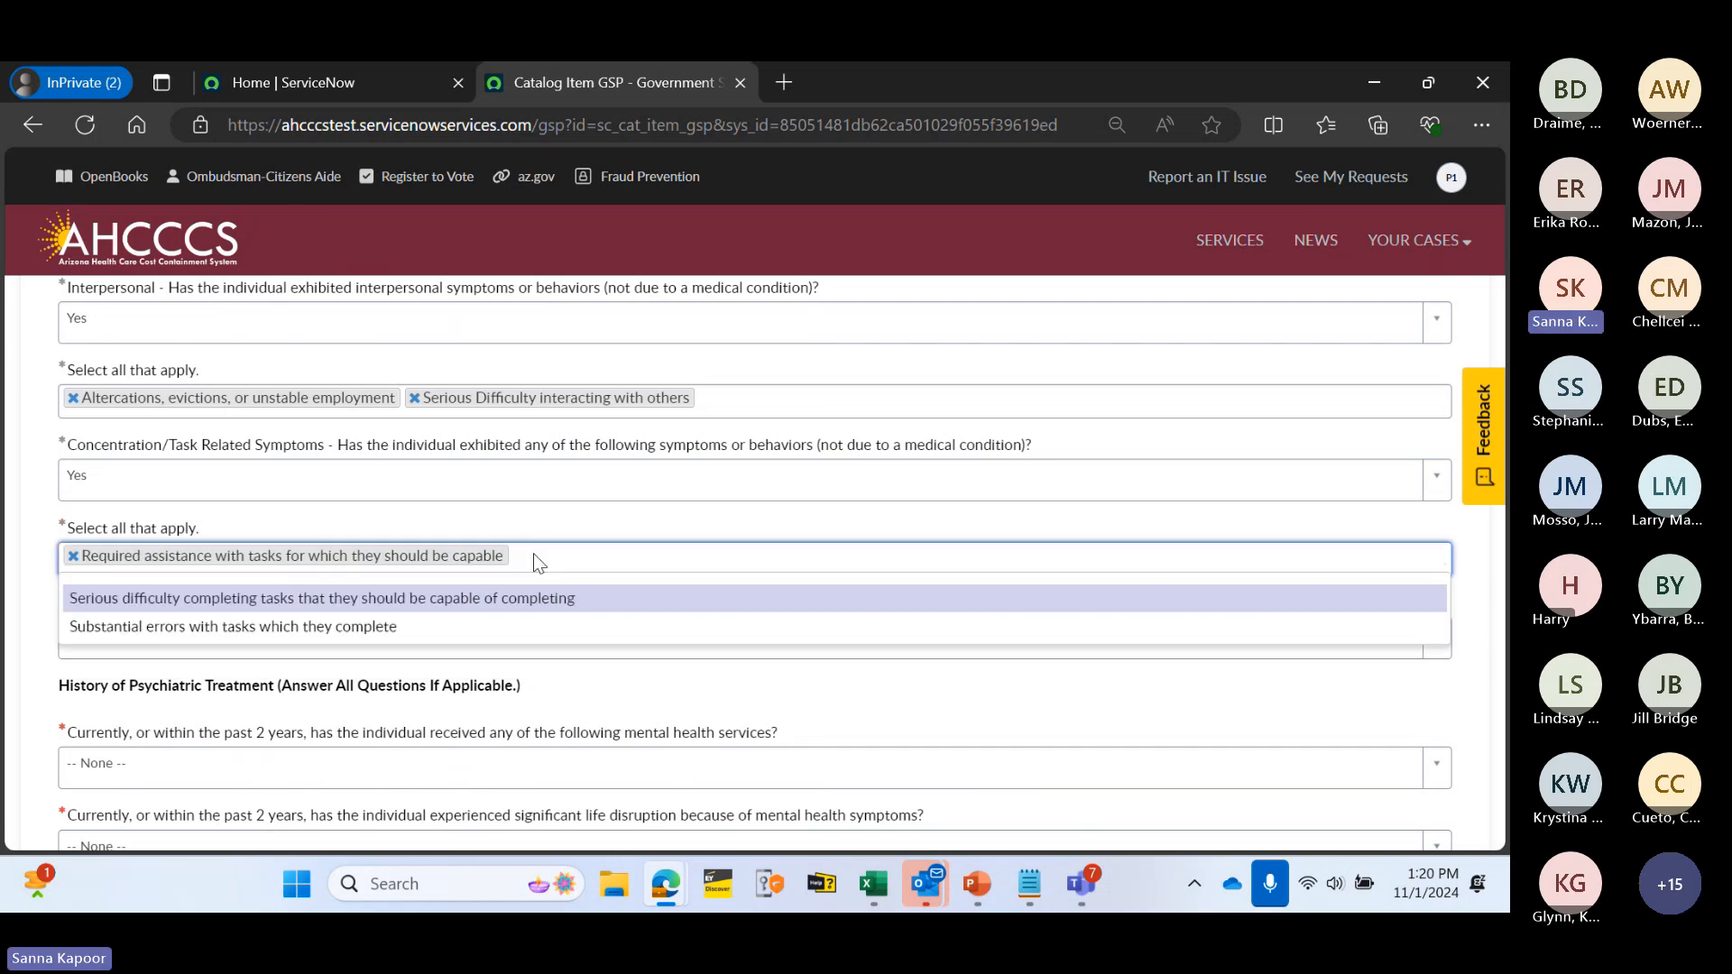
{"action": "left_click", "coordinate": [377, 627]}
- Answer Yes to adaption to change, choosing Other major mental health symptoms described as Jittery
{"action": "scroll", "coordinate": [594, 590], "scroll_direction": "down", "scroll_amount": 1}
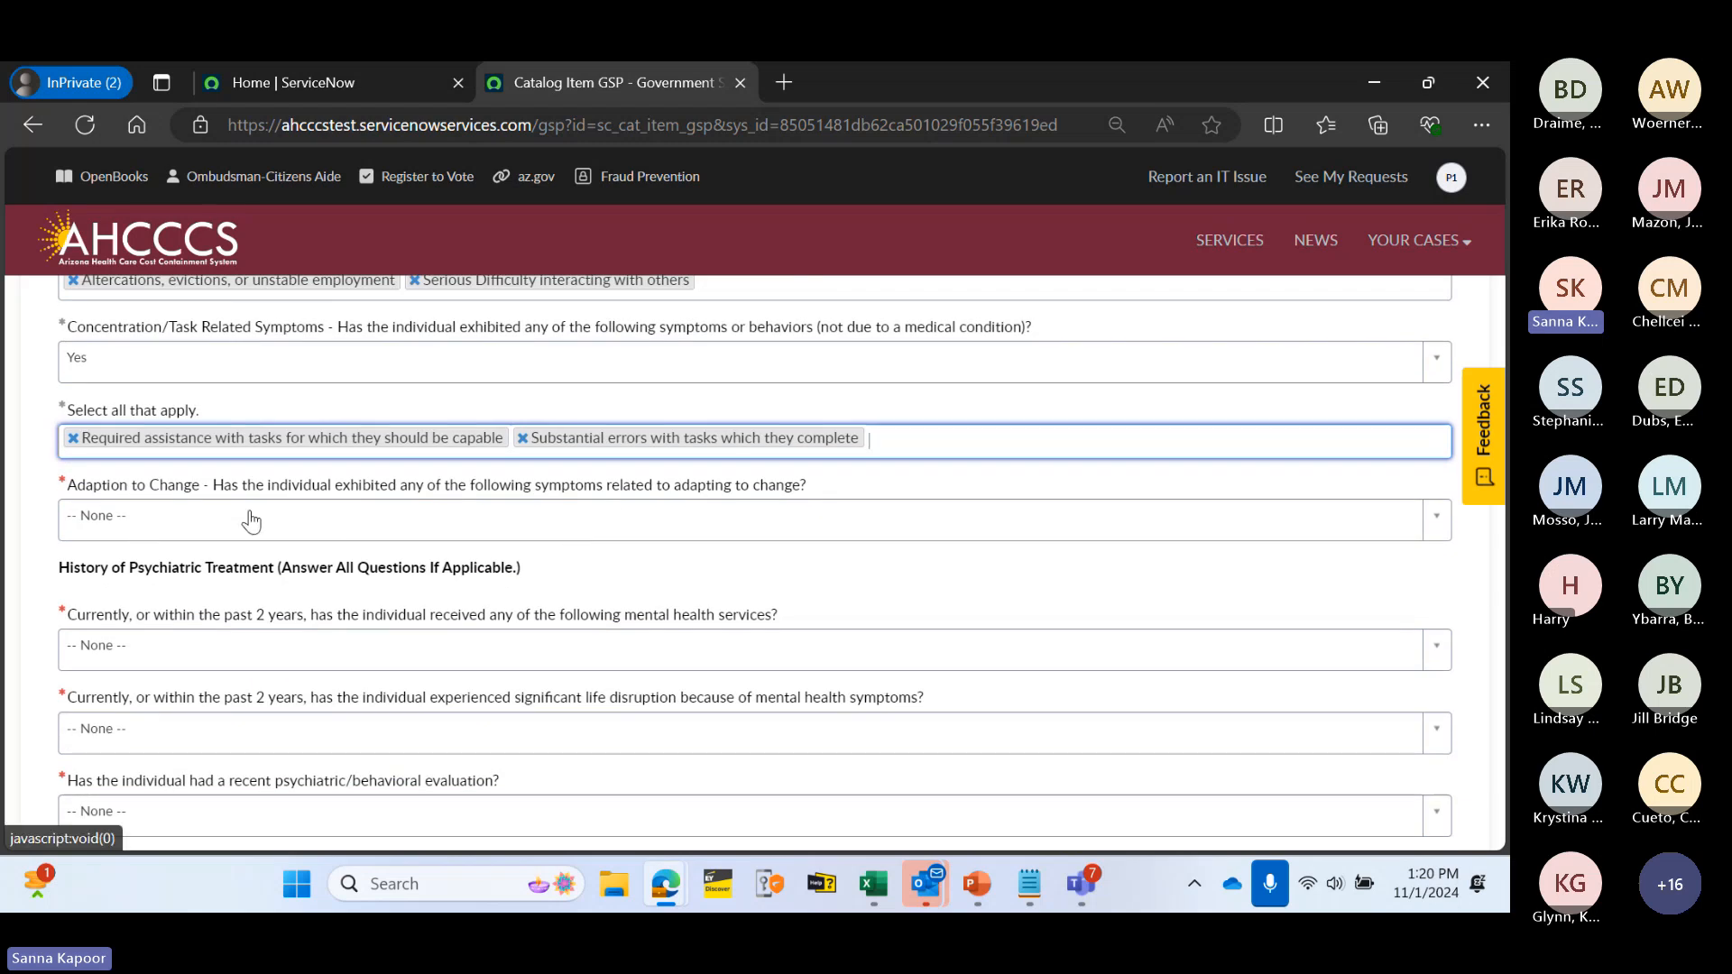
{"action": "left_click", "coordinate": [317, 521]}
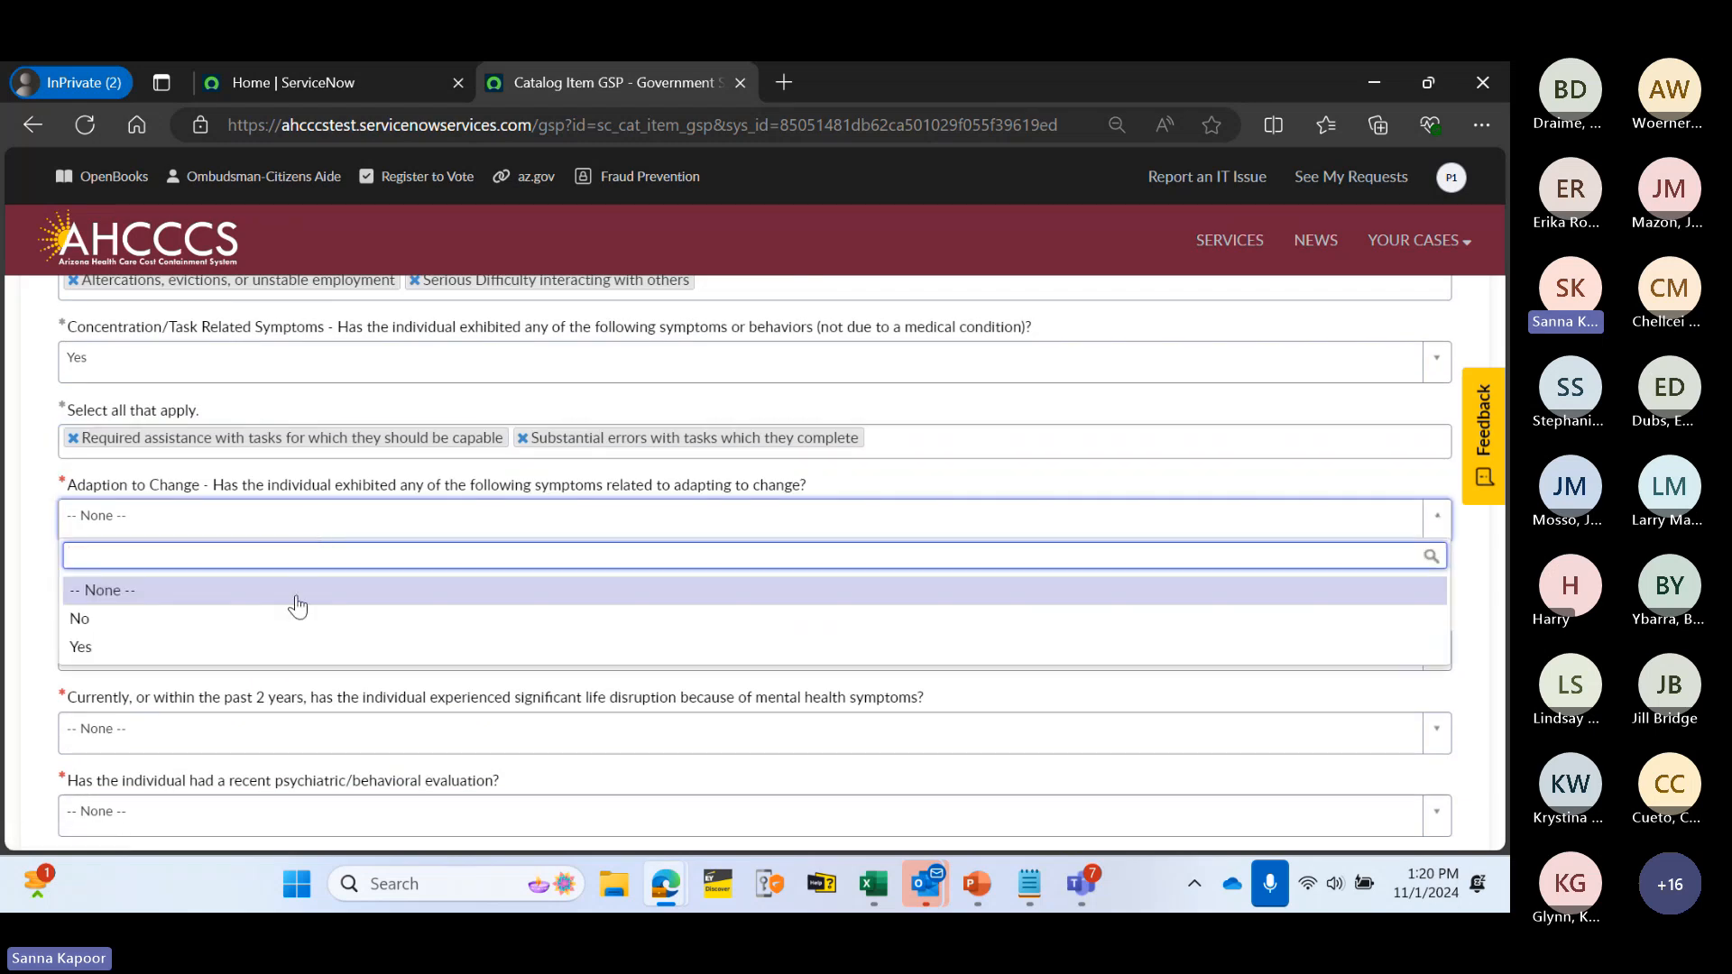
{"action": "left_click", "coordinate": [328, 645]}
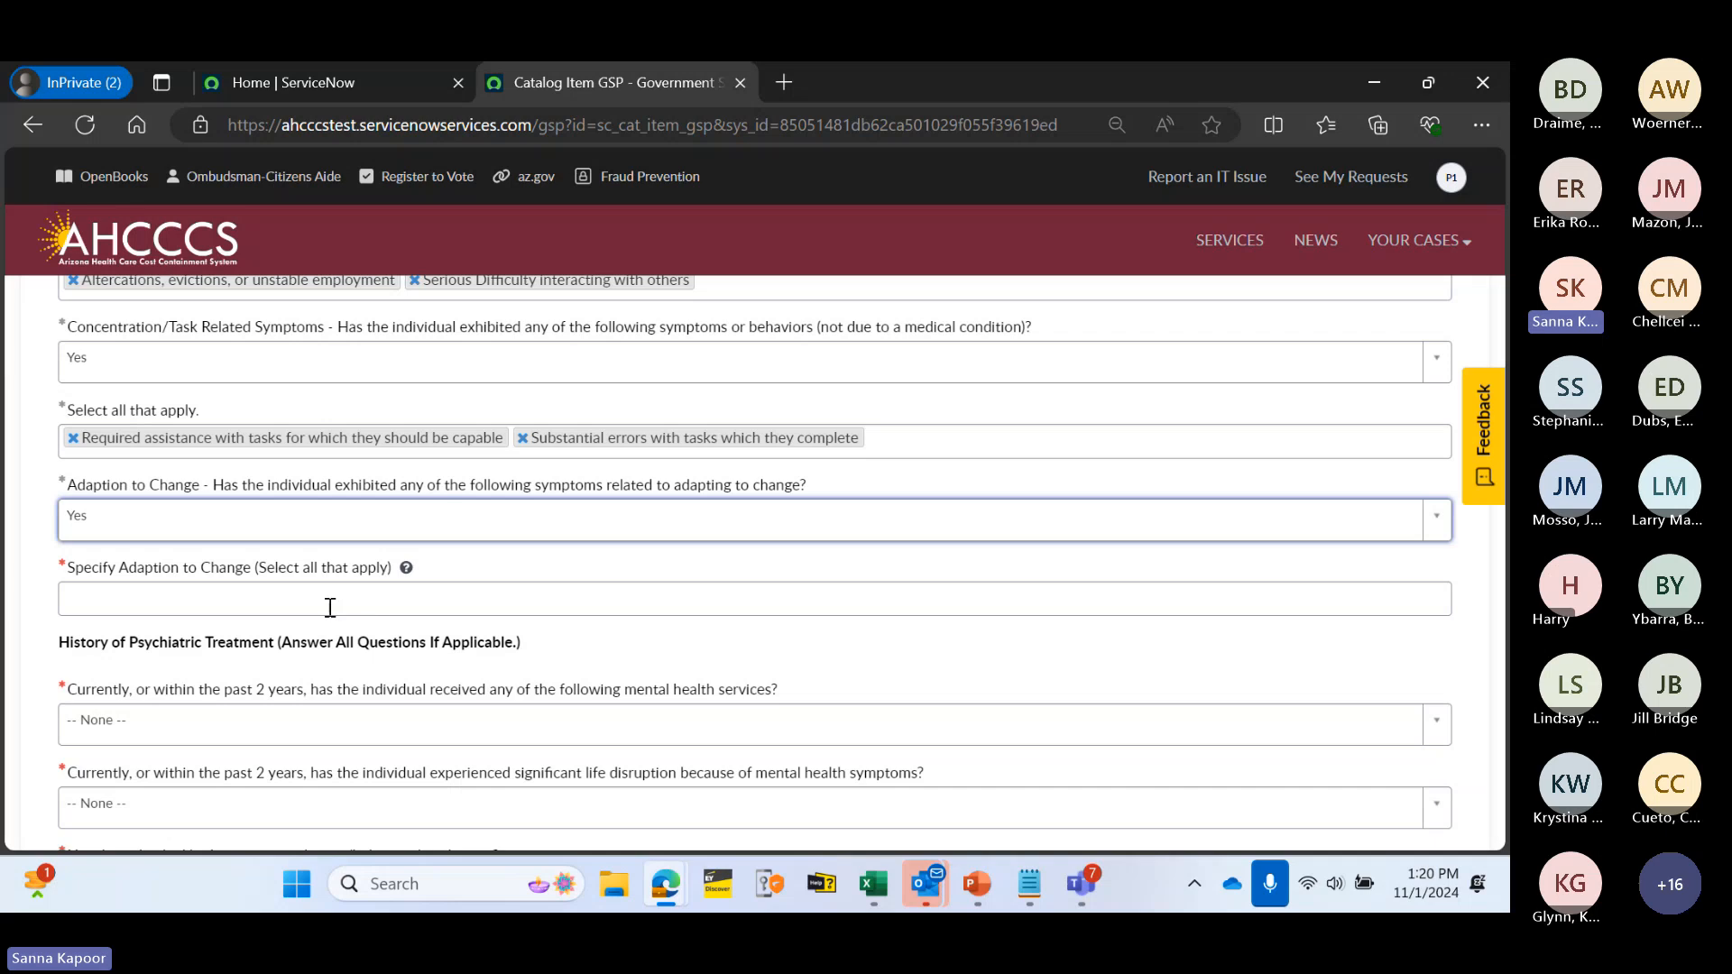
{"action": "left_click", "coordinate": [296, 598]}
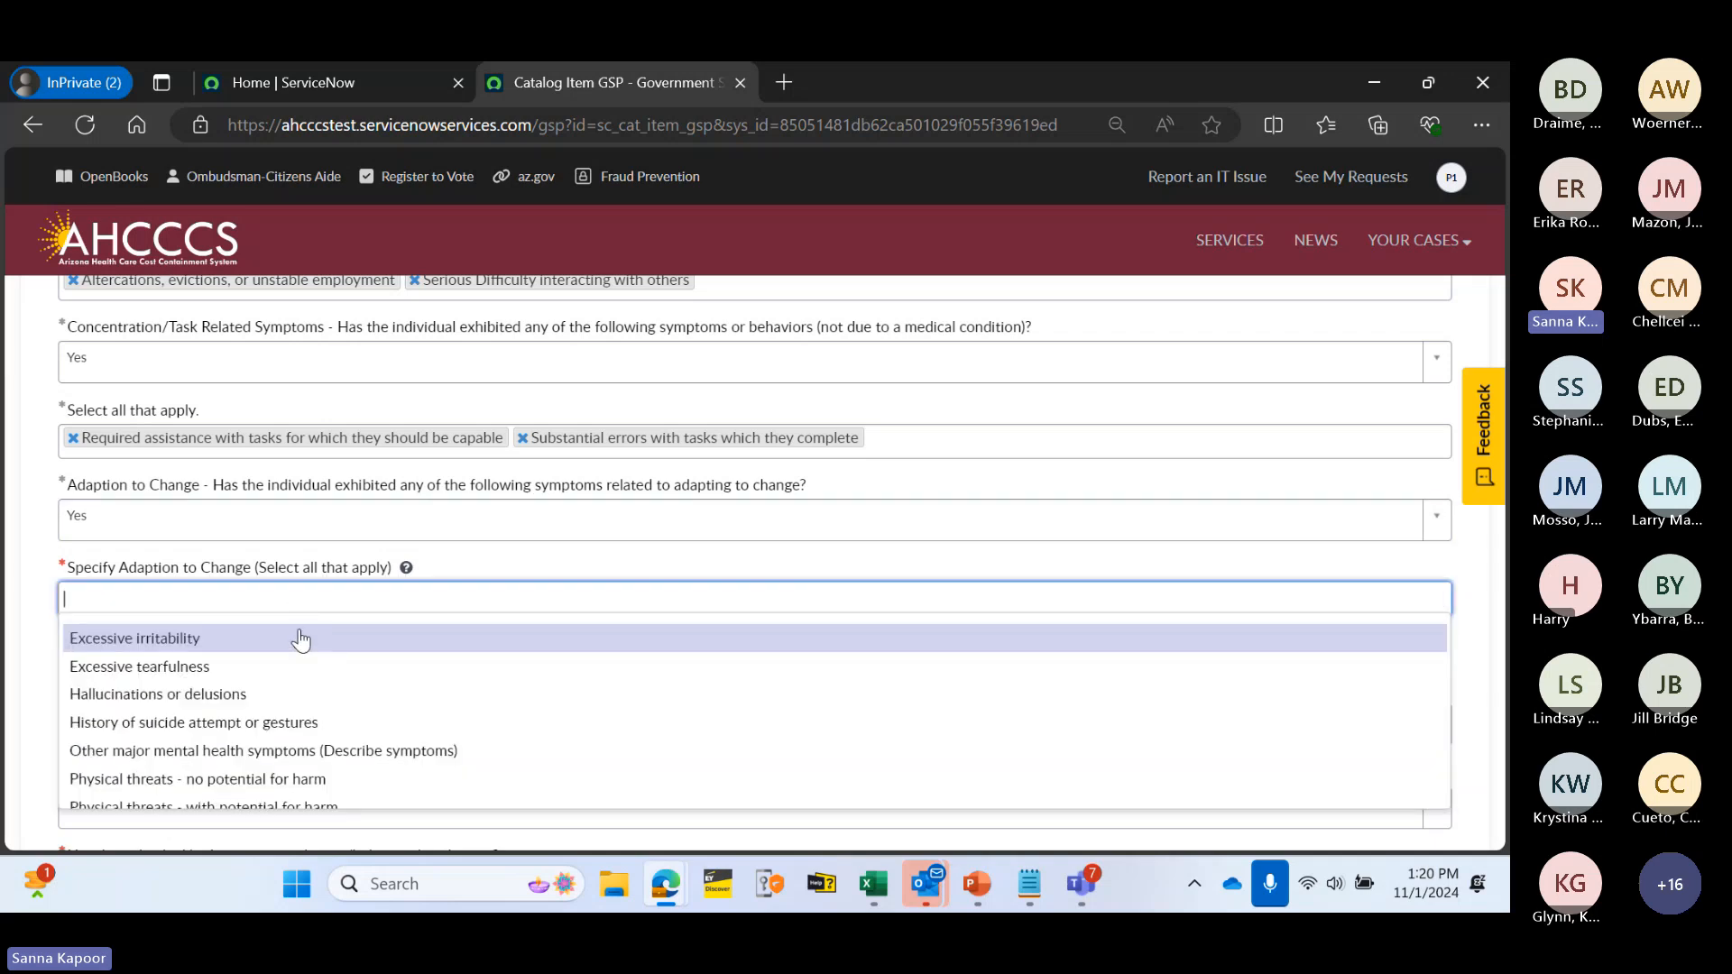
{"action": "left_click", "coordinate": [341, 754]}
{"action": "left_click", "coordinate": [311, 688]}
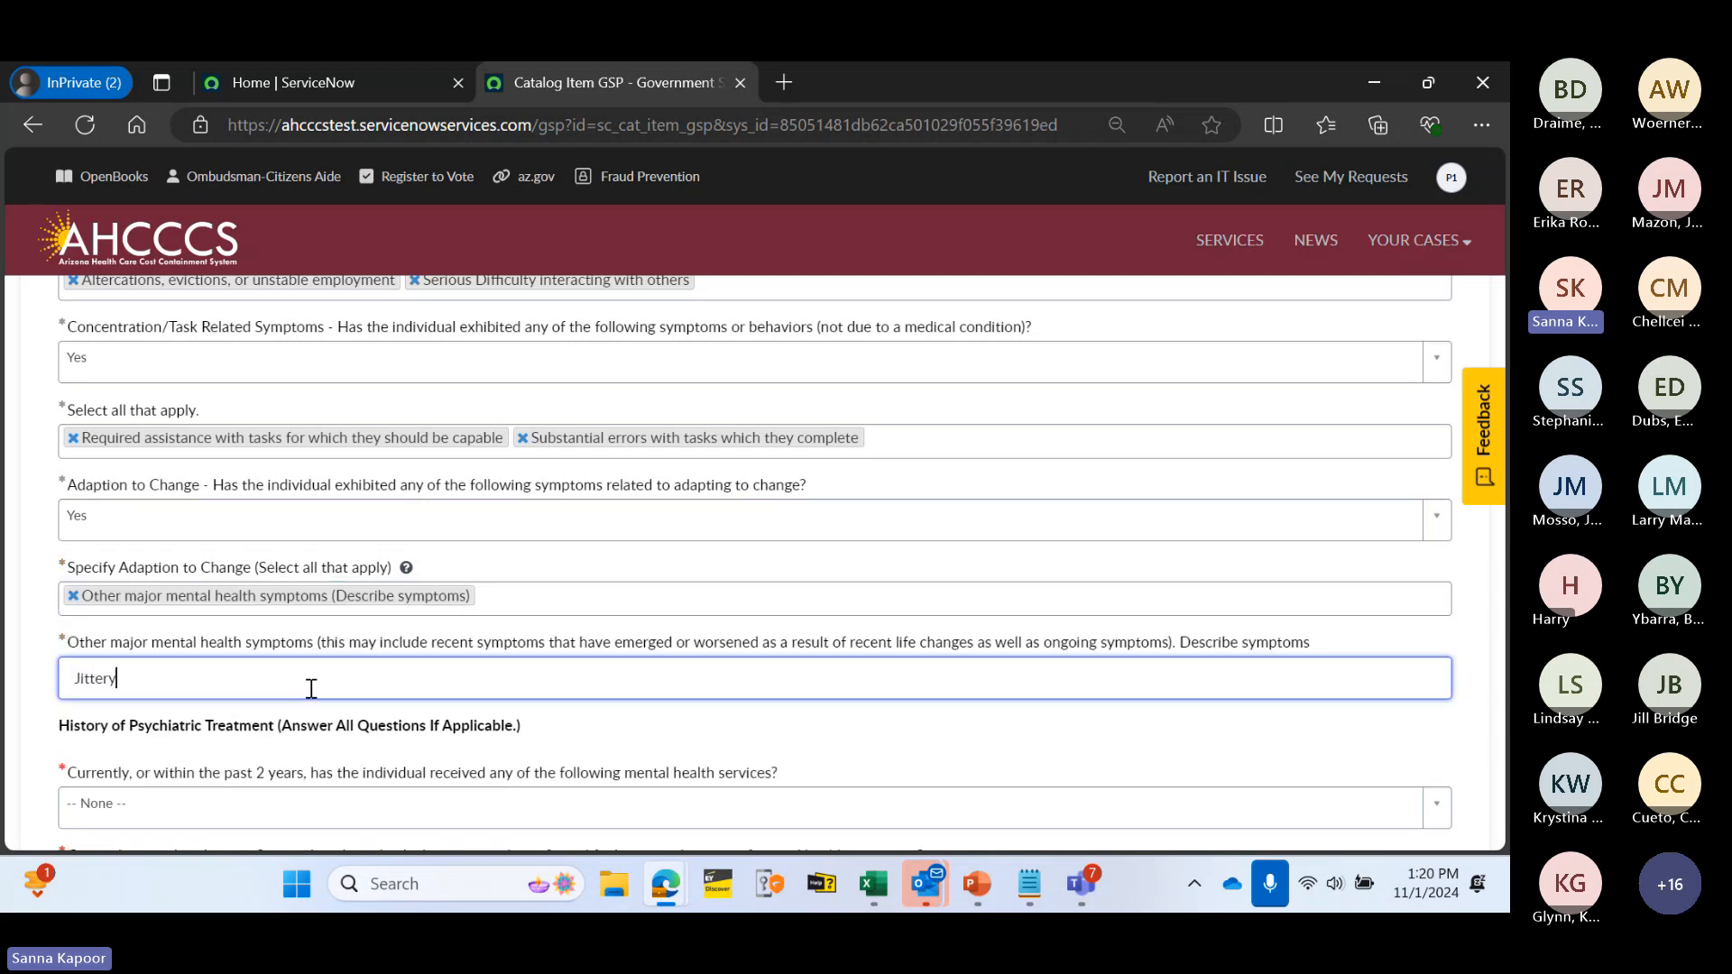
{"action": "type", "text": "Jittery"}
{"action": "key", "text": "BackSpace"}
{"action": "scroll", "coordinate": [478, 622], "scroll_direction": "down", "scroll_amount": 4}
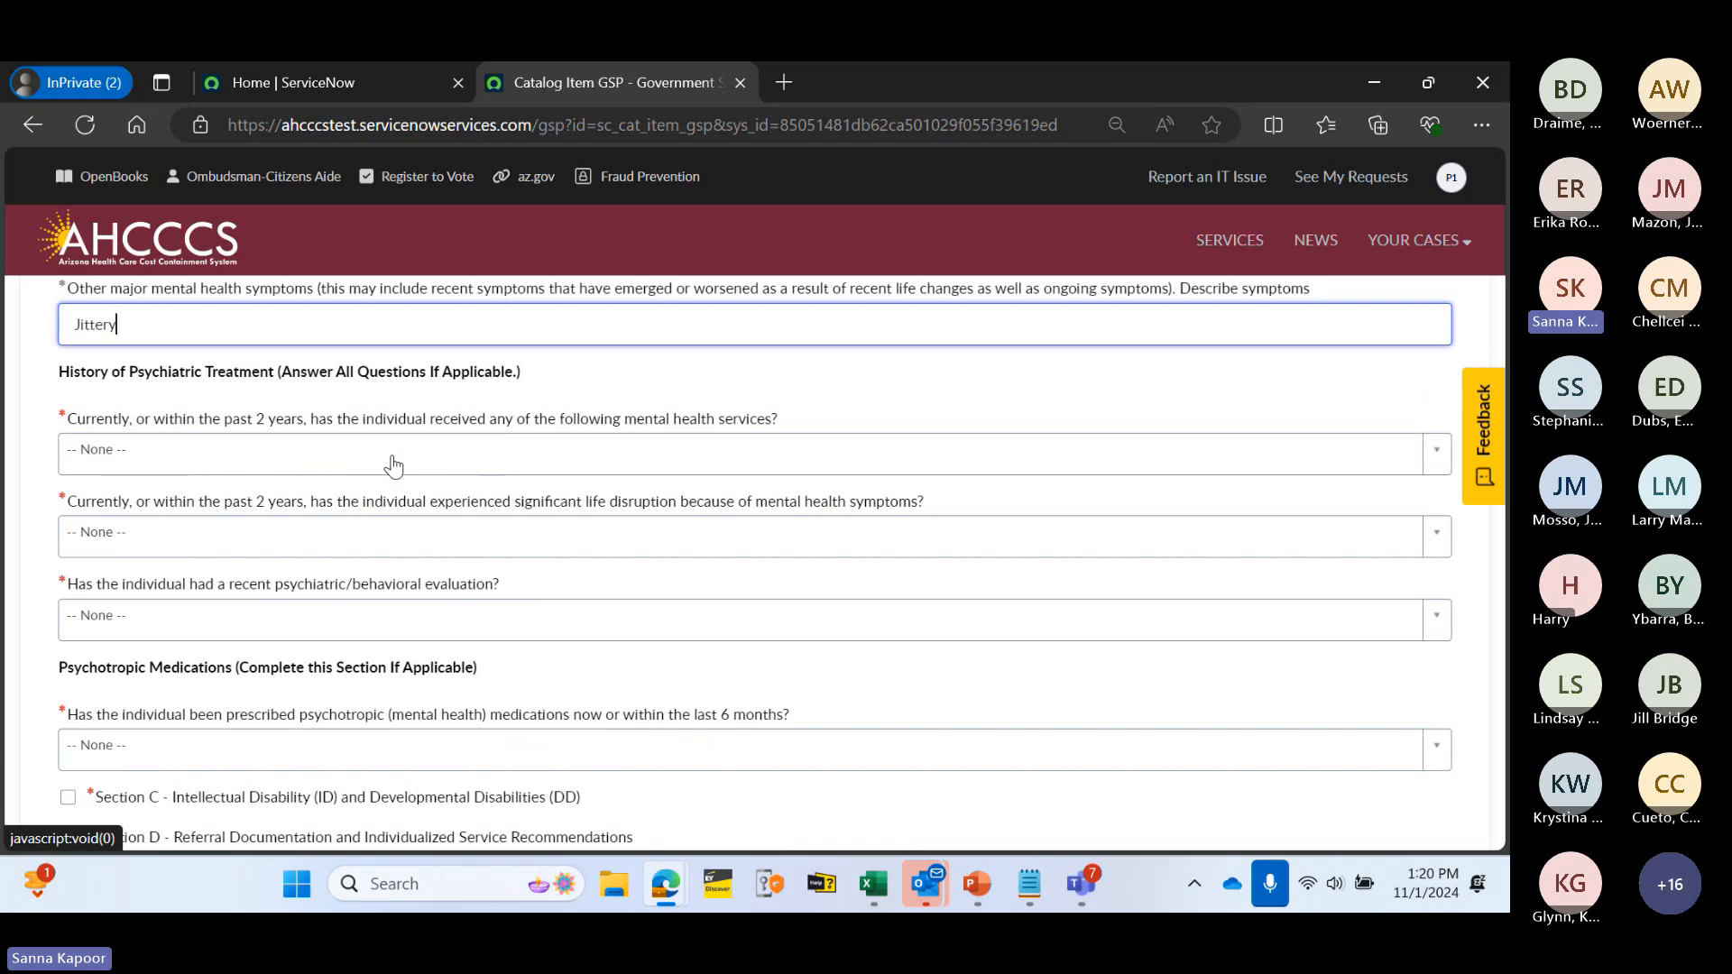
- Answer Yes to recent mental health services and add Inpatient psychiatric hospitalization and Partial hospitalization/day treatment
{"action": "left_click", "coordinate": [538, 454]}
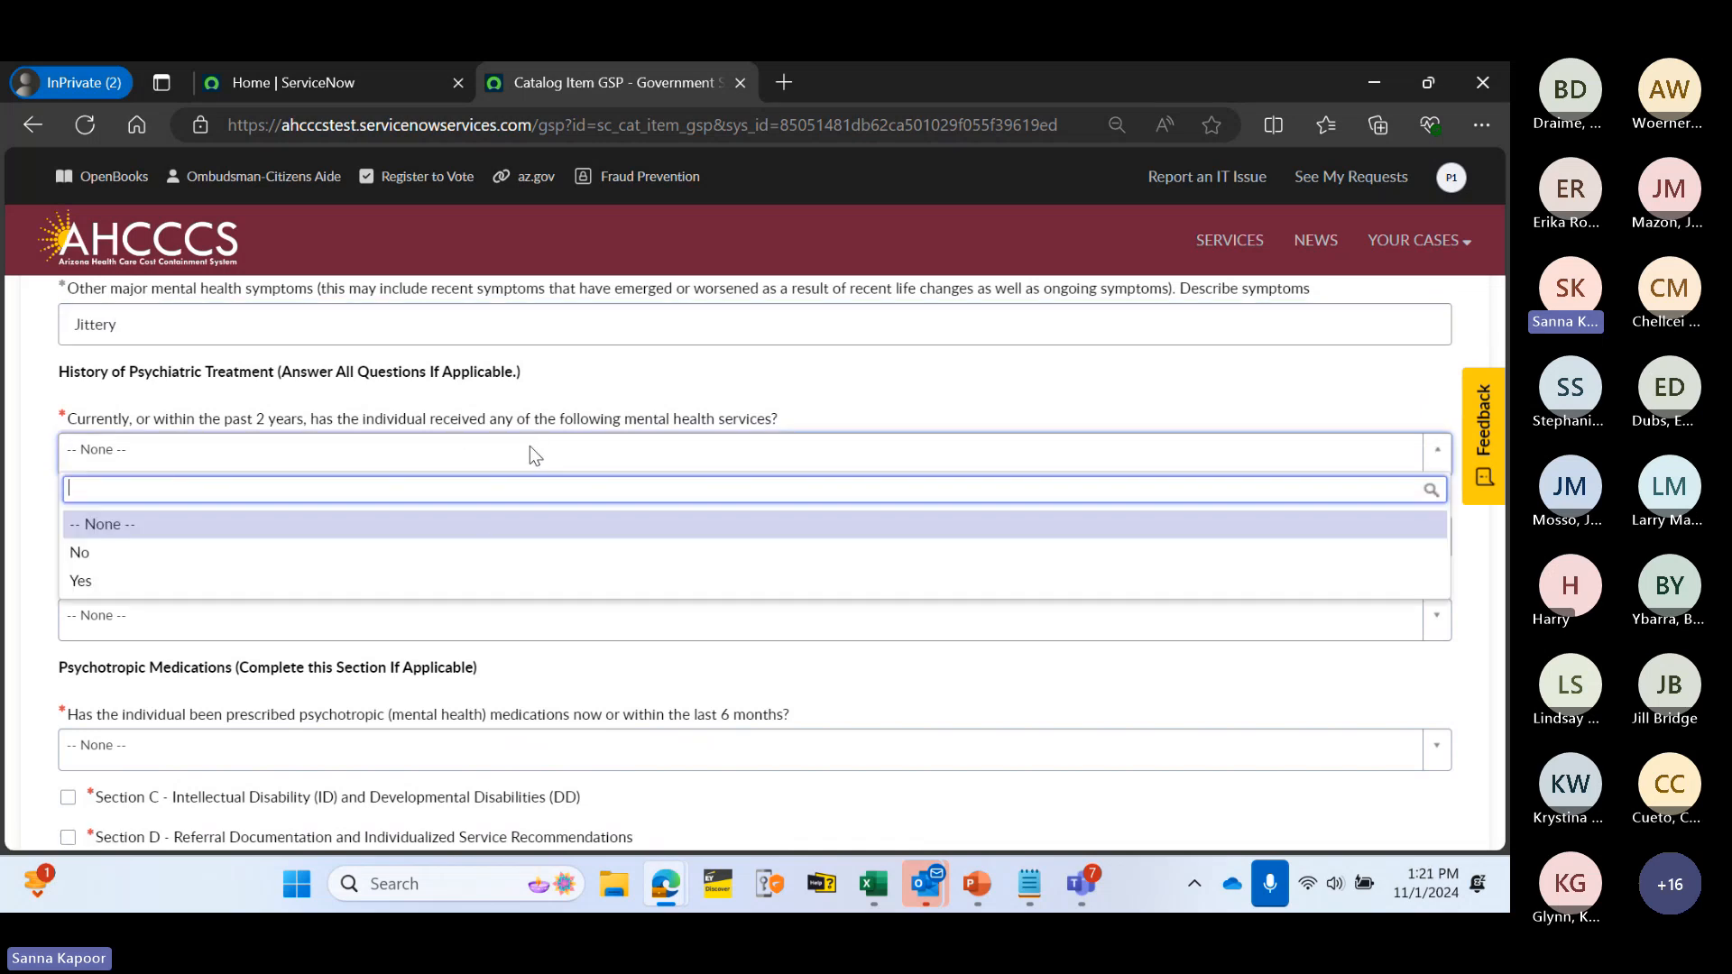
{"action": "left_click", "coordinate": [526, 559]}
{"action": "left_click", "coordinate": [338, 460]}
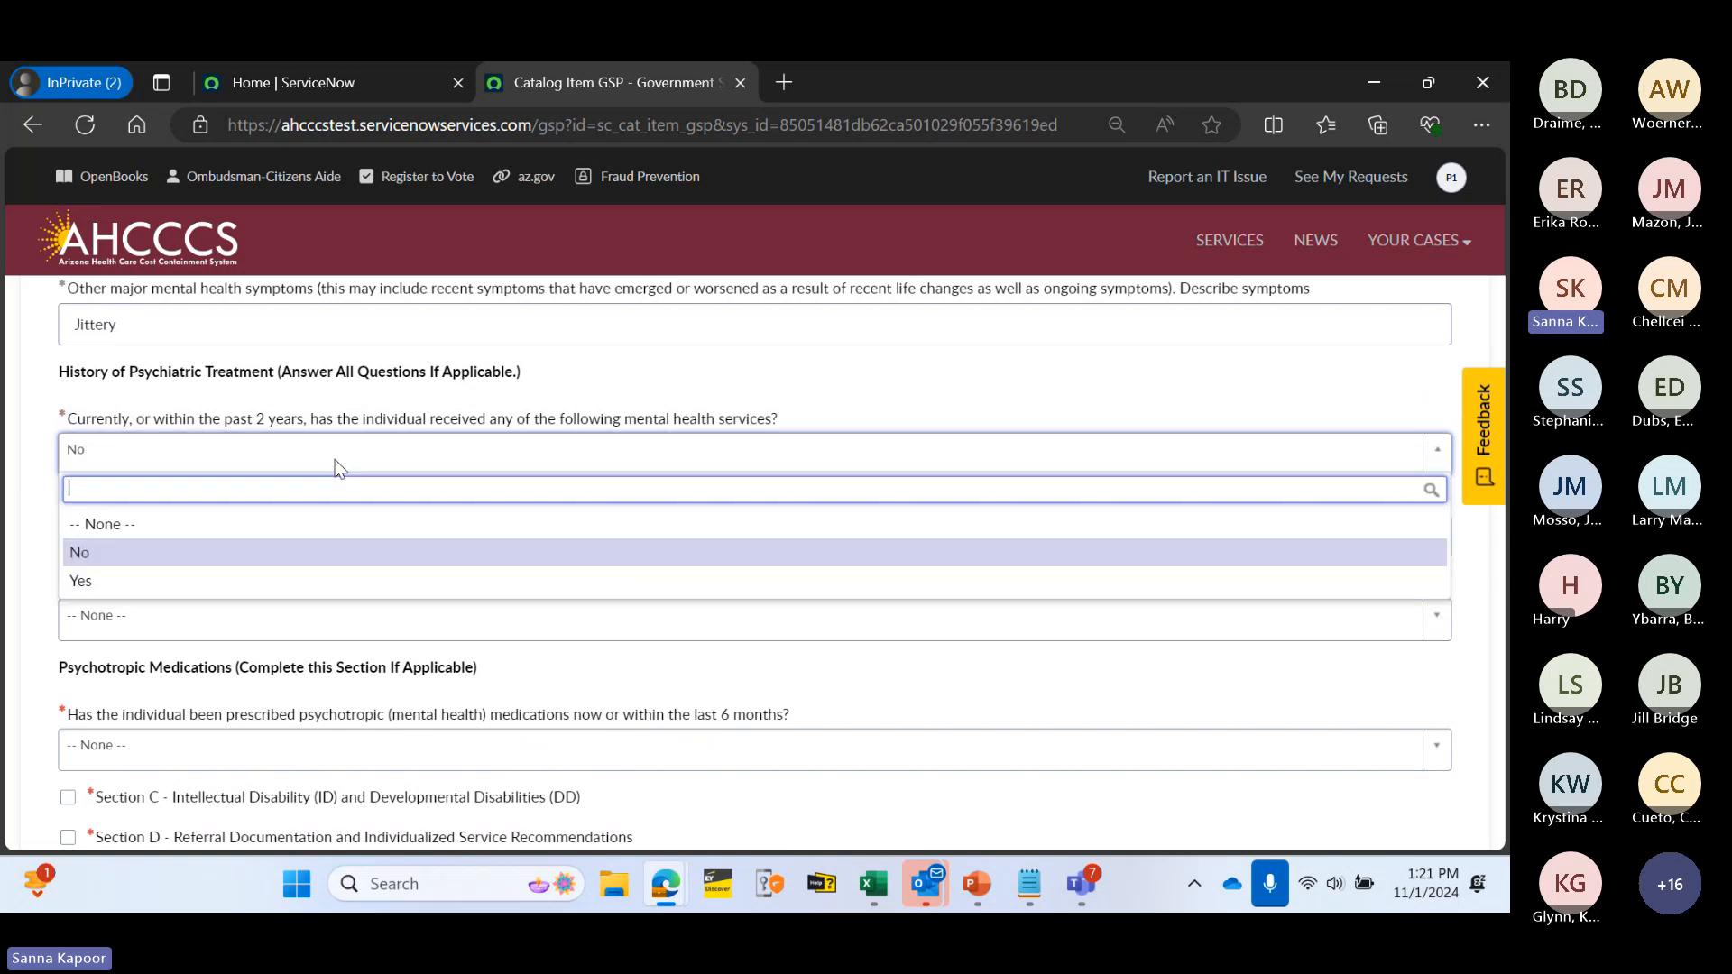
{"action": "left_click", "coordinate": [336, 580]}
{"action": "left_click", "coordinate": [231, 534]}
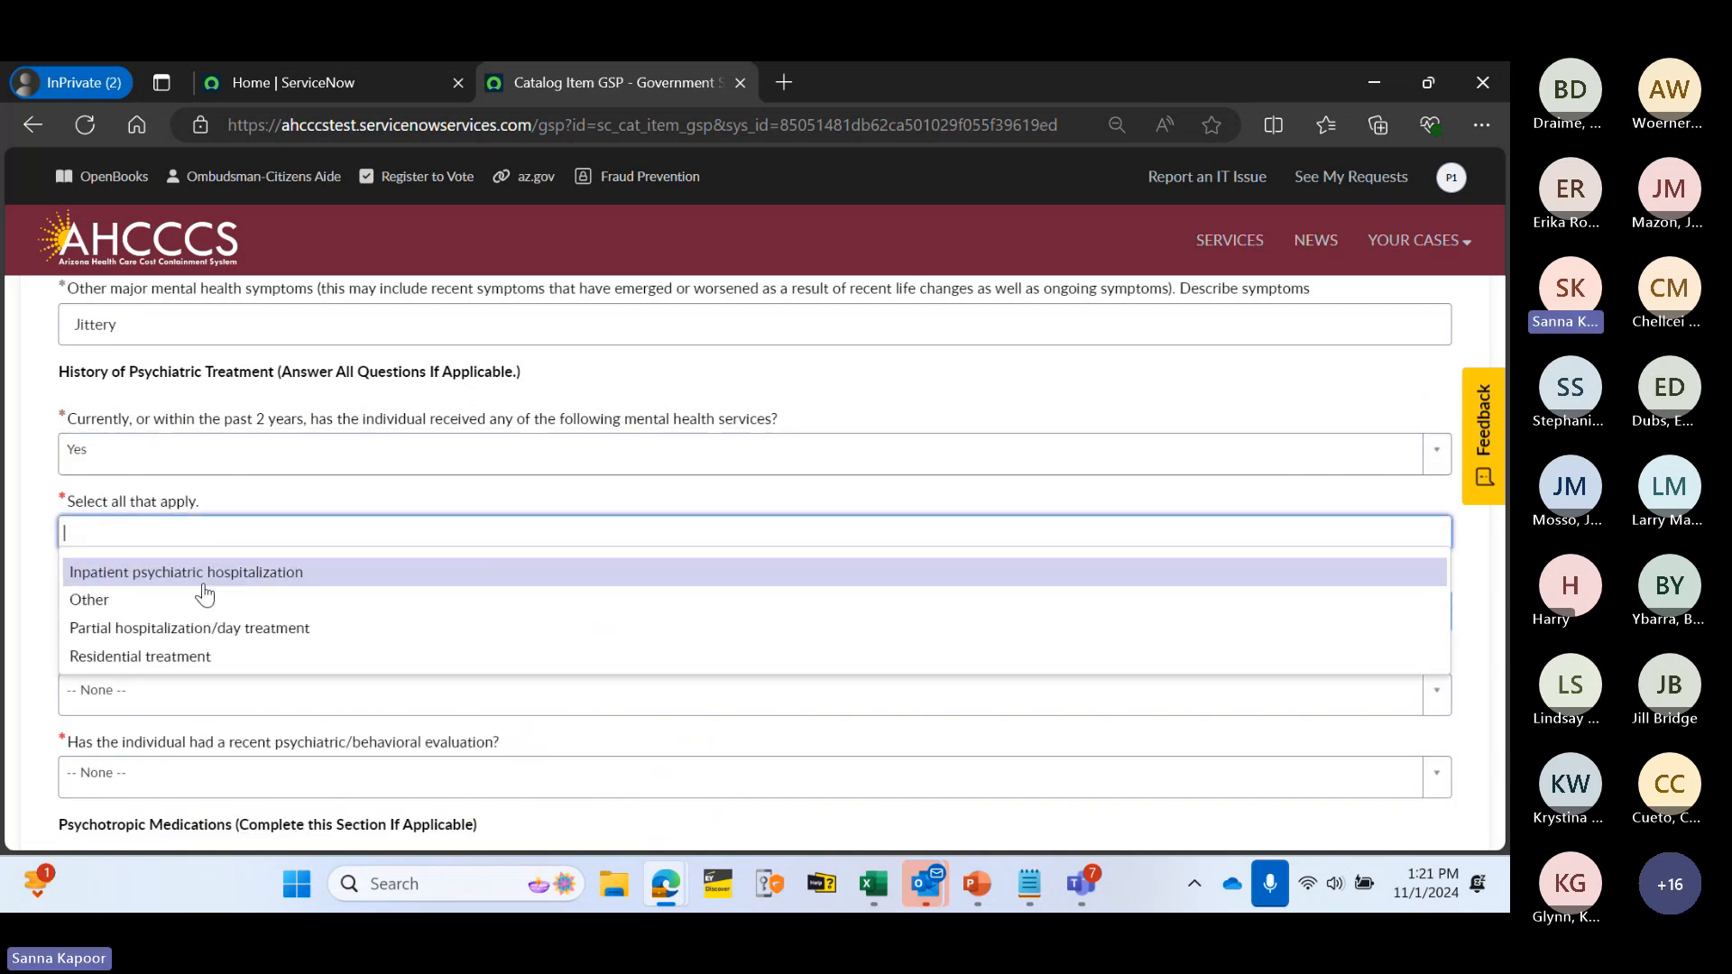
{"action": "left_click", "coordinate": [203, 583]}
{"action": "left_click", "coordinate": [328, 545]}
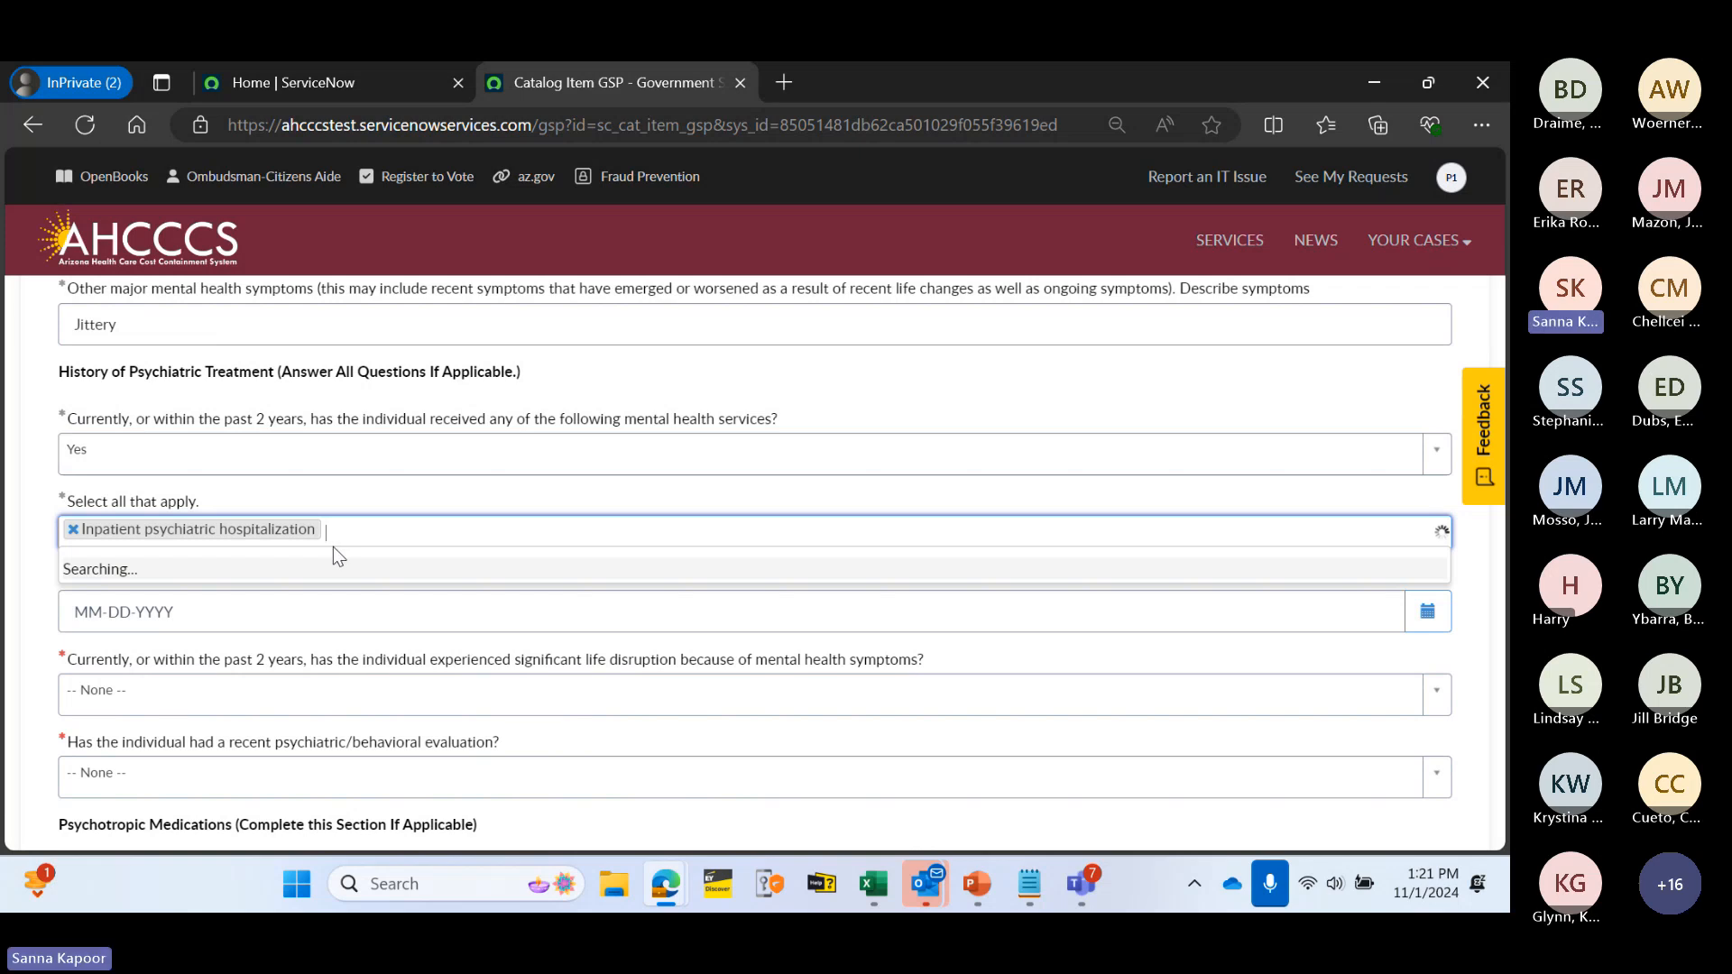
{"action": "left_click", "coordinate": [262, 601]}
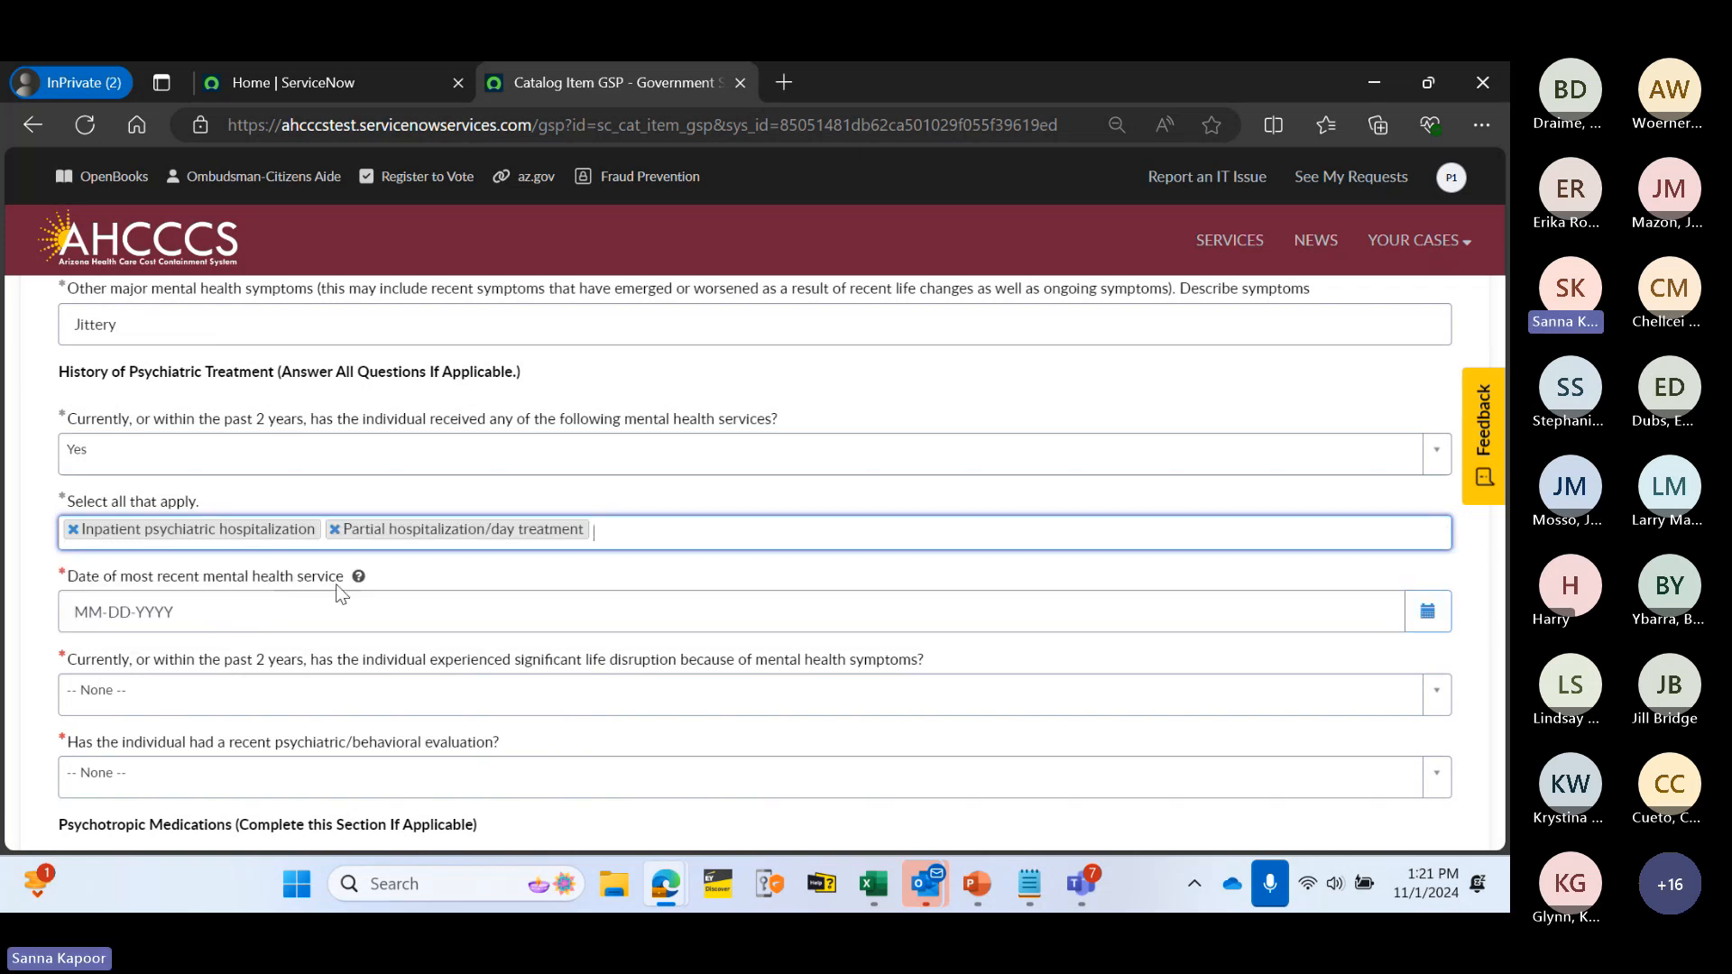
- Set the most recent service date to 10-30-2024 using the calendar
{"action": "scroll", "coordinate": [532, 552], "scroll_direction": "down", "scroll_amount": 2}
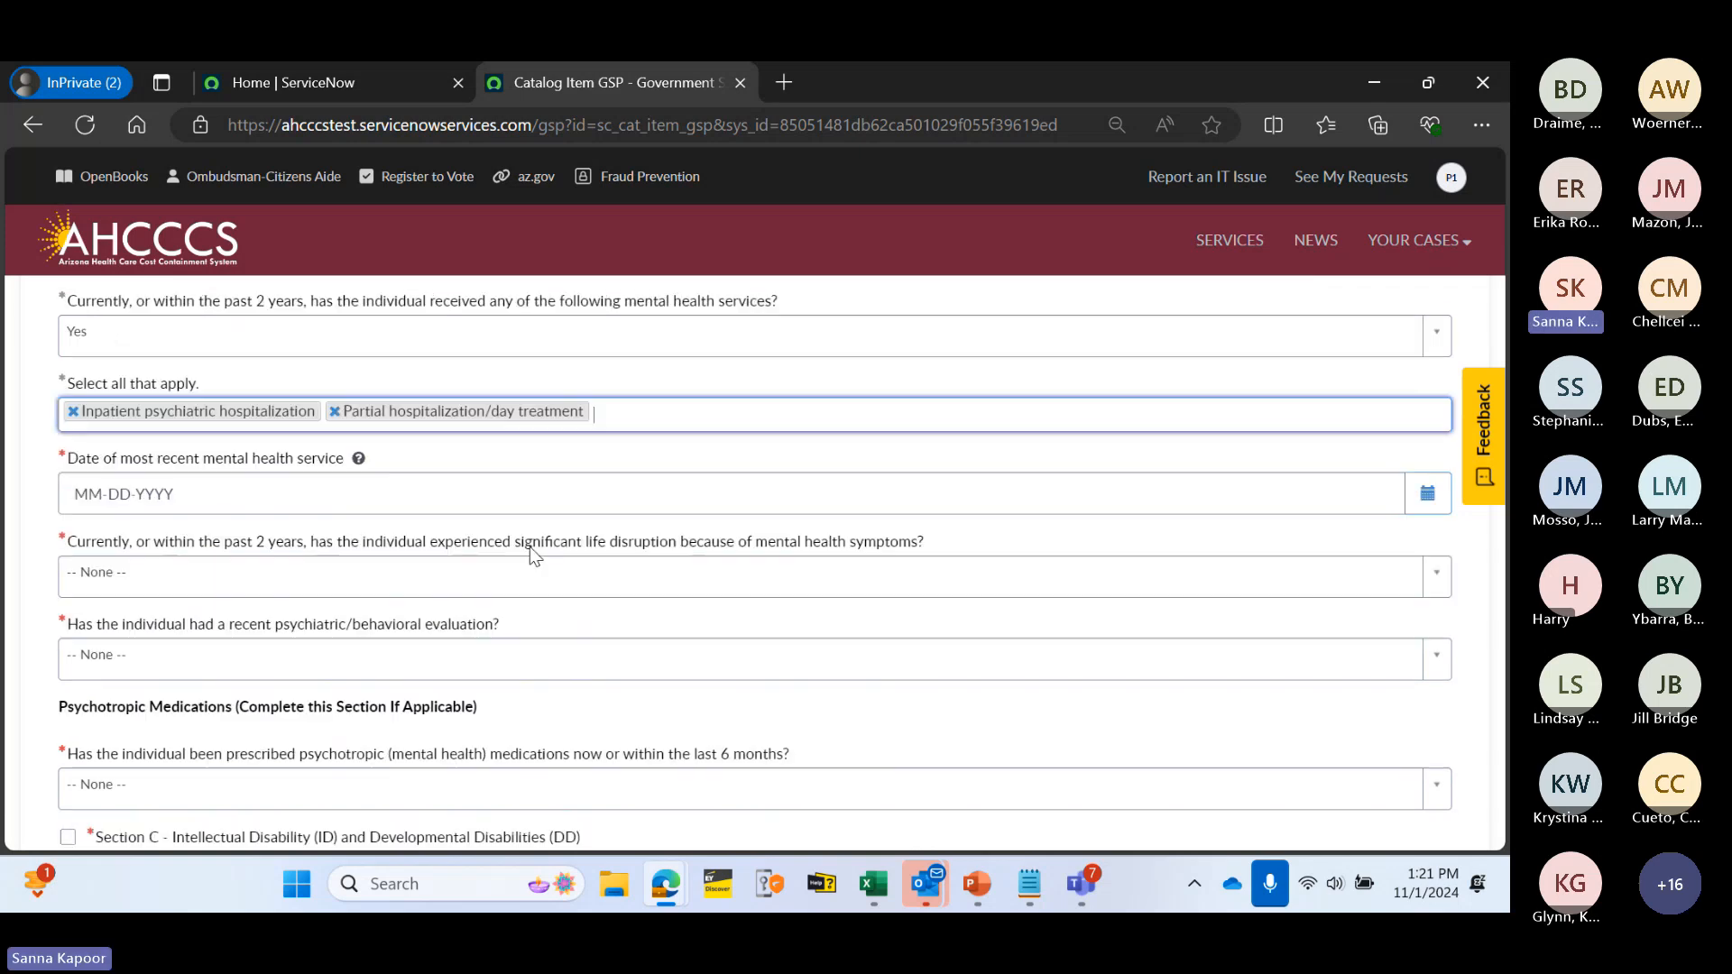
{"action": "left_click", "coordinate": [374, 489]}
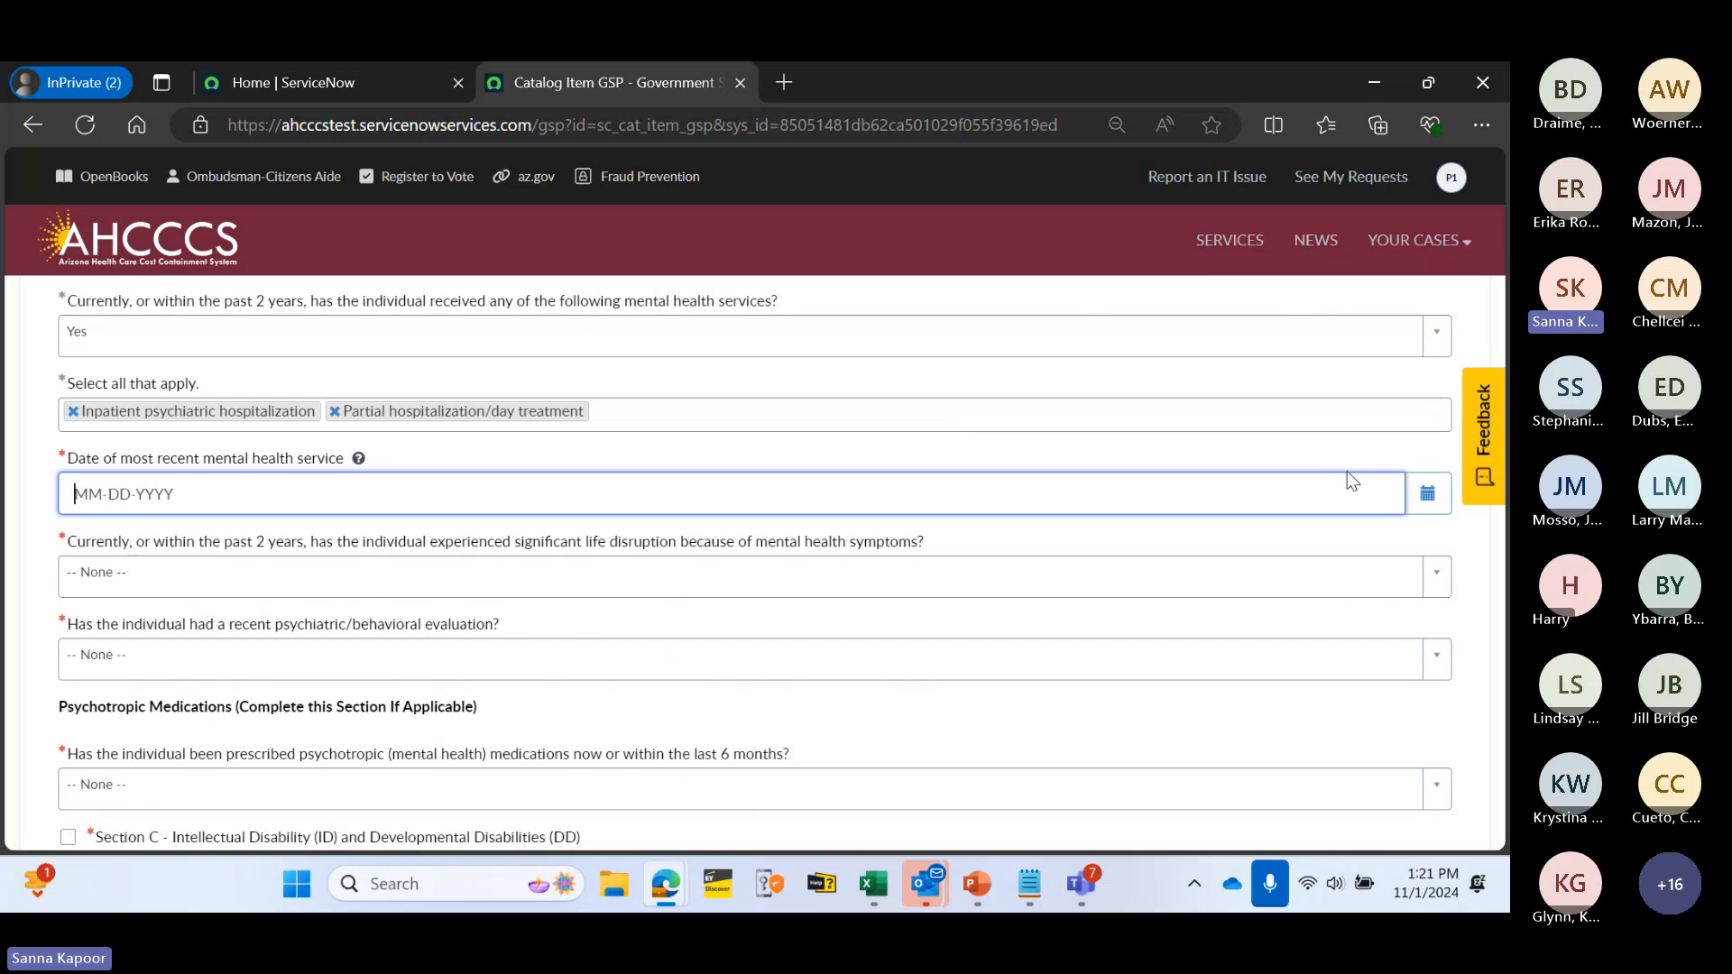
{"action": "left_click", "coordinate": [1427, 494]}
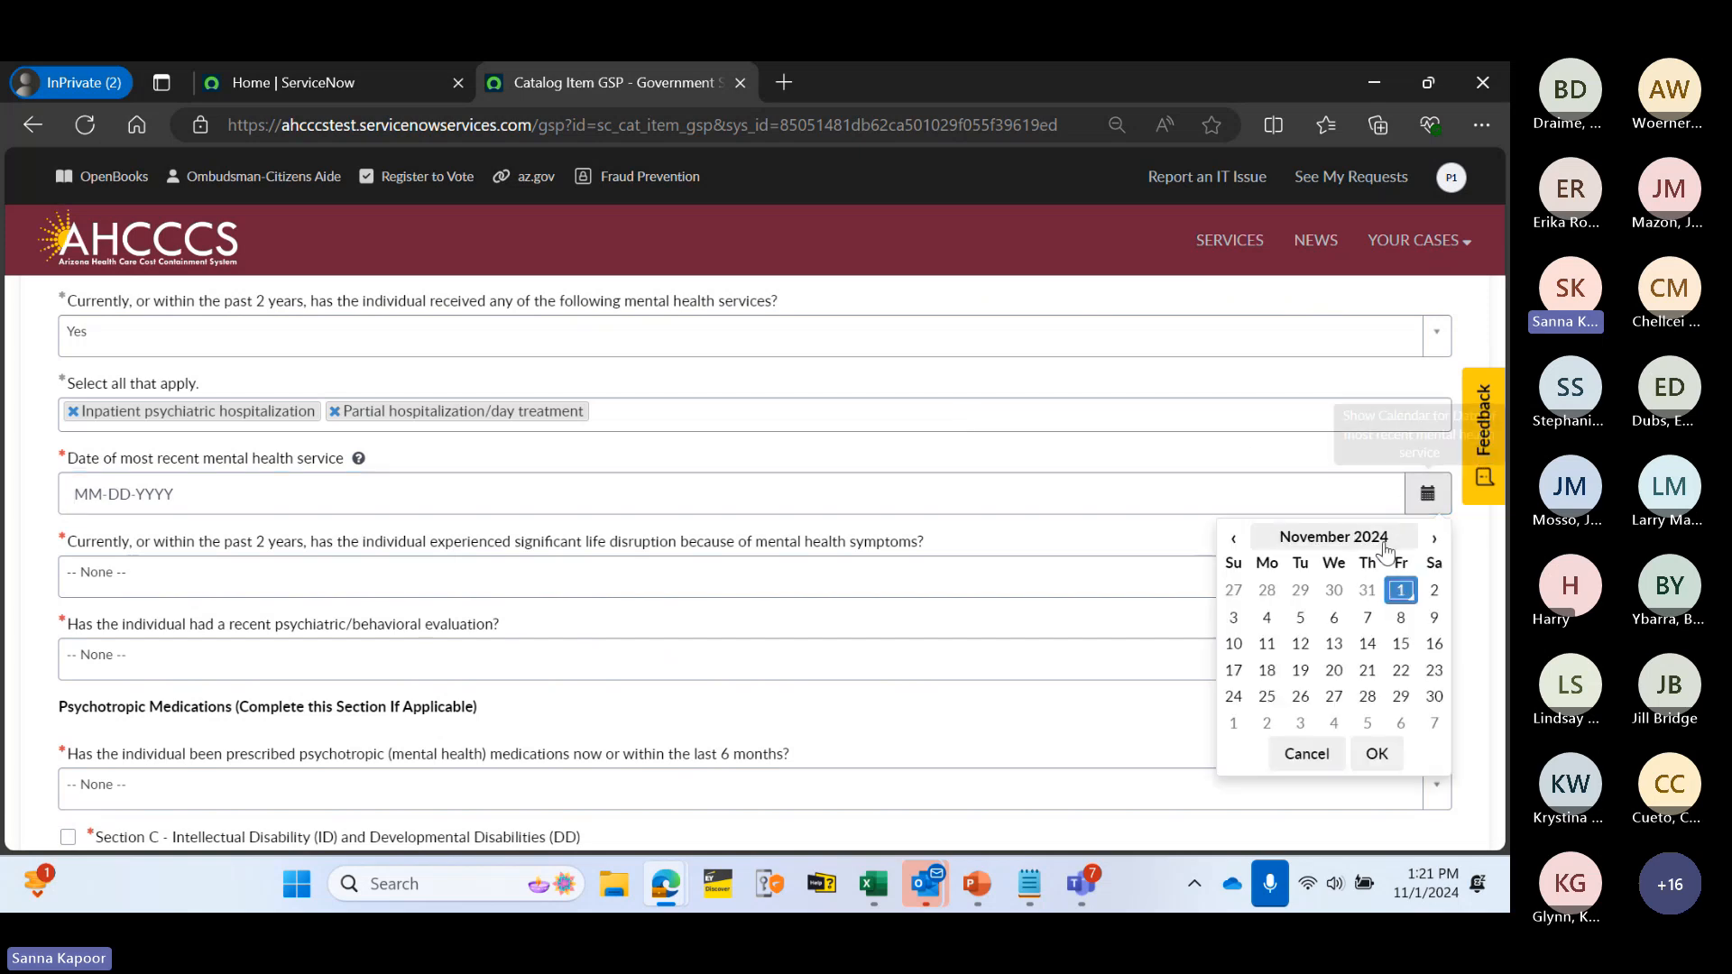
{"action": "left_click", "coordinate": [1333, 617]}
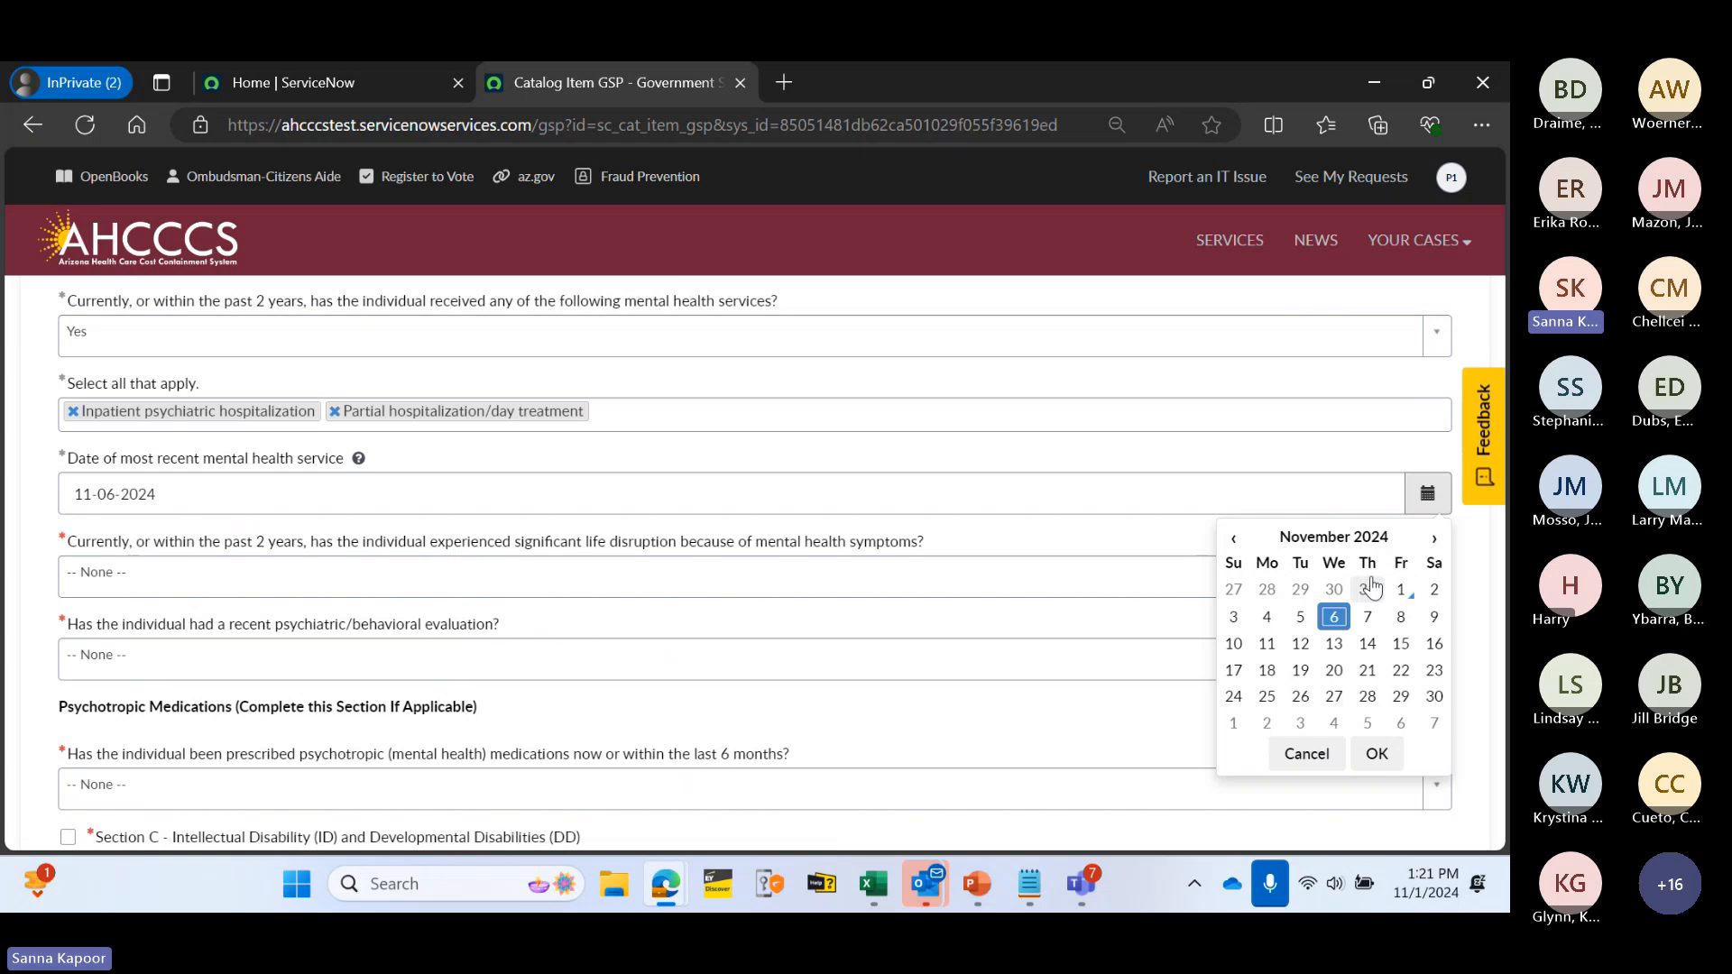
{"action": "left_click", "coordinate": [1233, 538]}
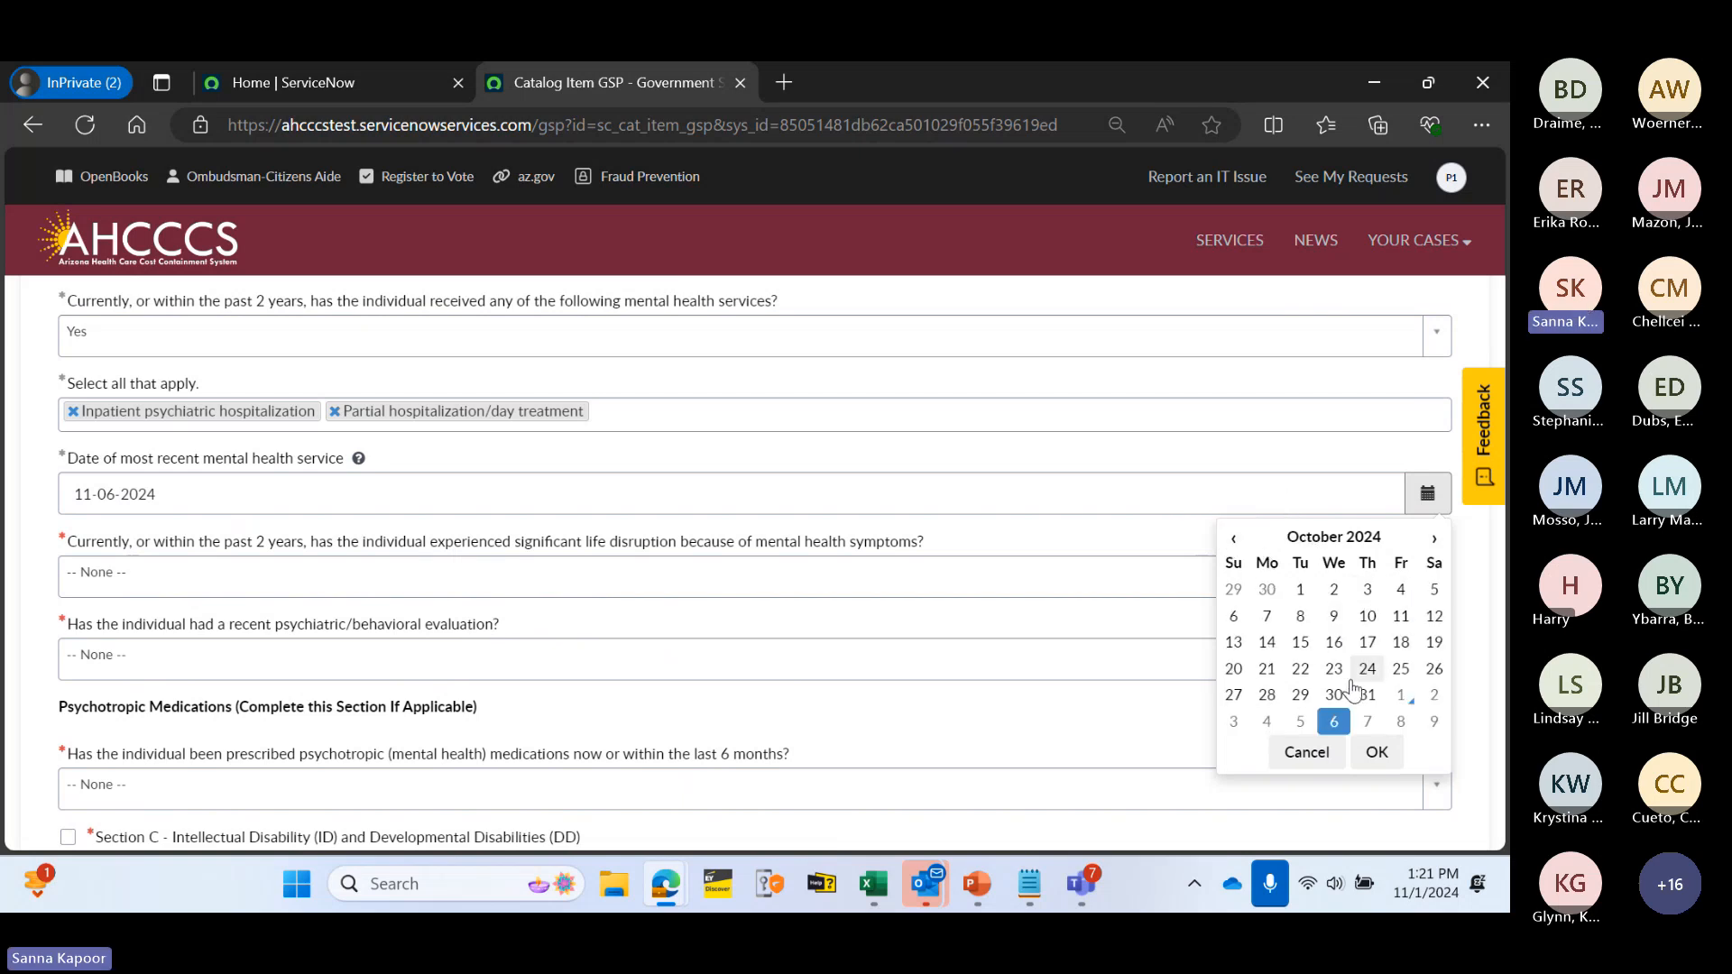
{"action": "left_click", "coordinate": [1334, 694]}
{"action": "left_click", "coordinate": [1377, 752]}
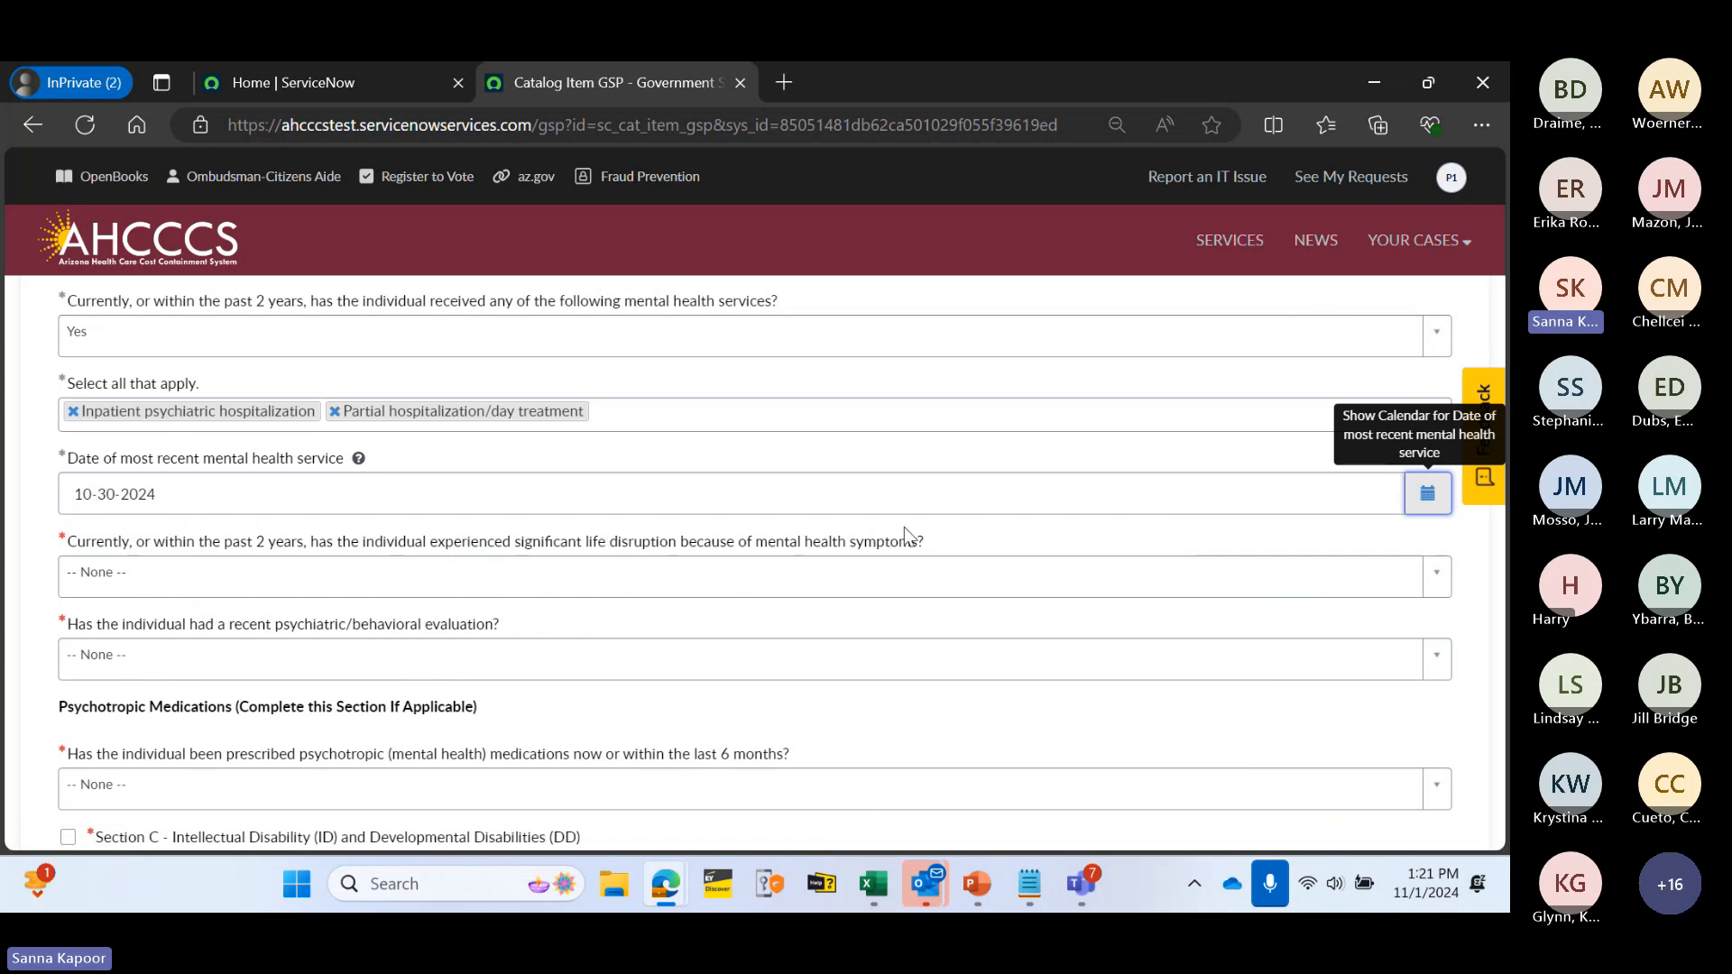
- Answer No to significant life disruption and to recent psychiatric evaluation
{"action": "scroll", "coordinate": [812, 541], "scroll_direction": "down", "scroll_amount": 1}
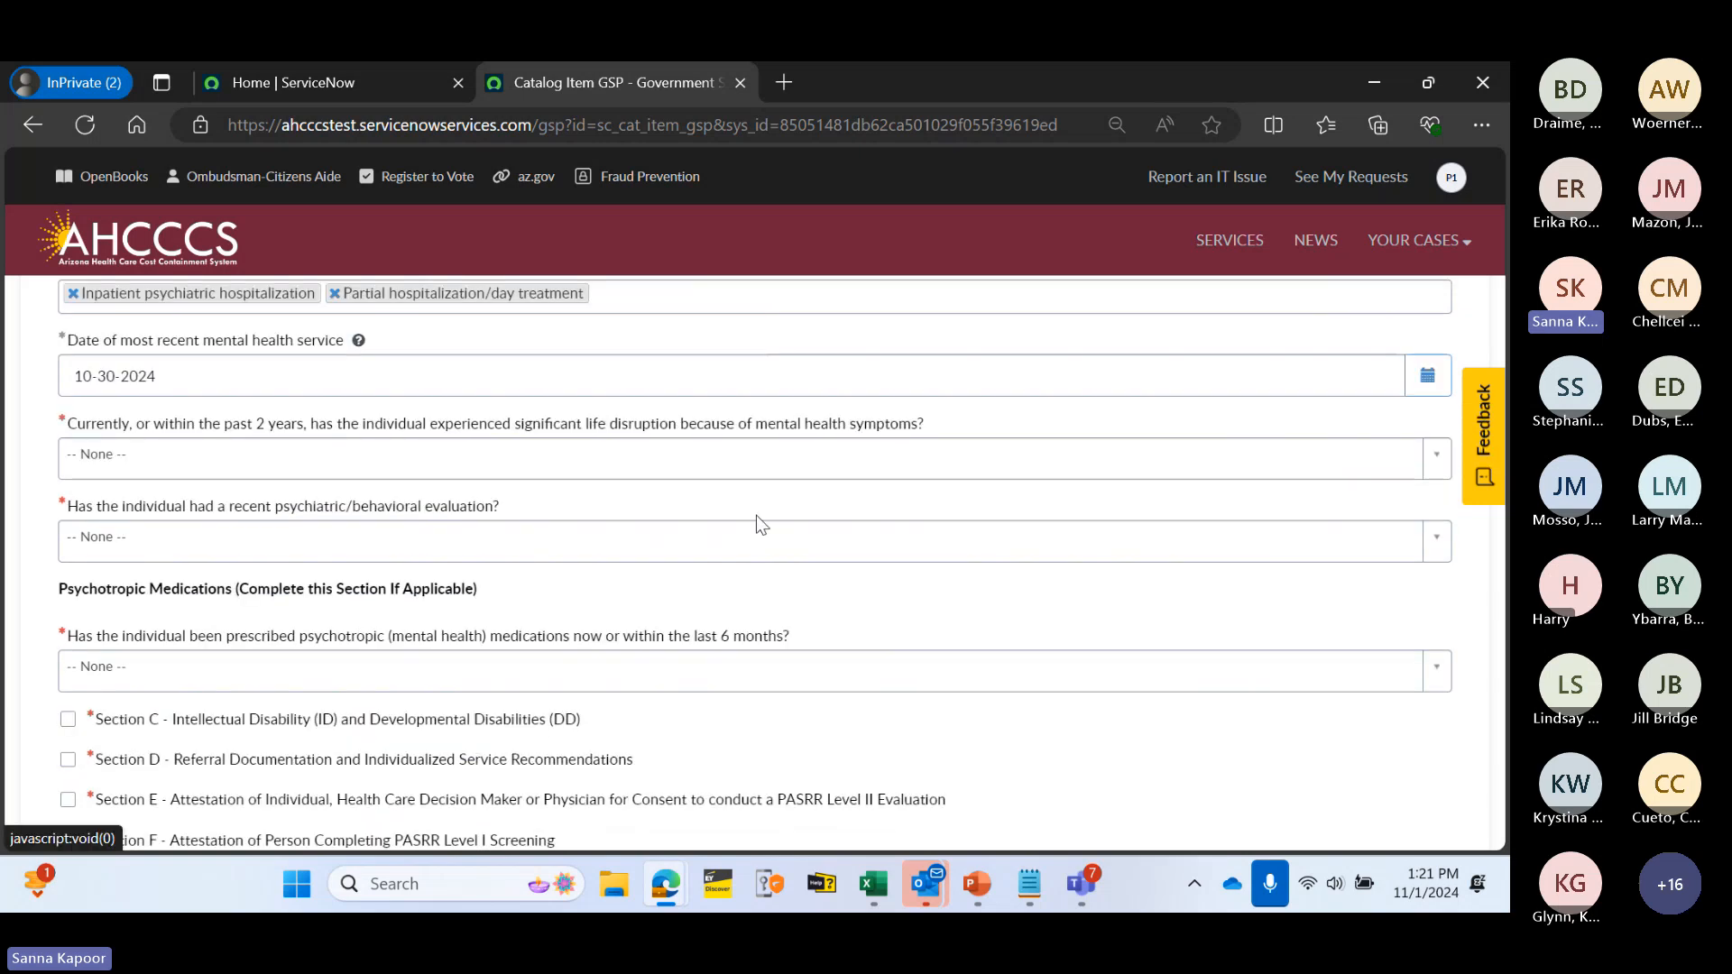
{"action": "left_click", "coordinate": [420, 469]}
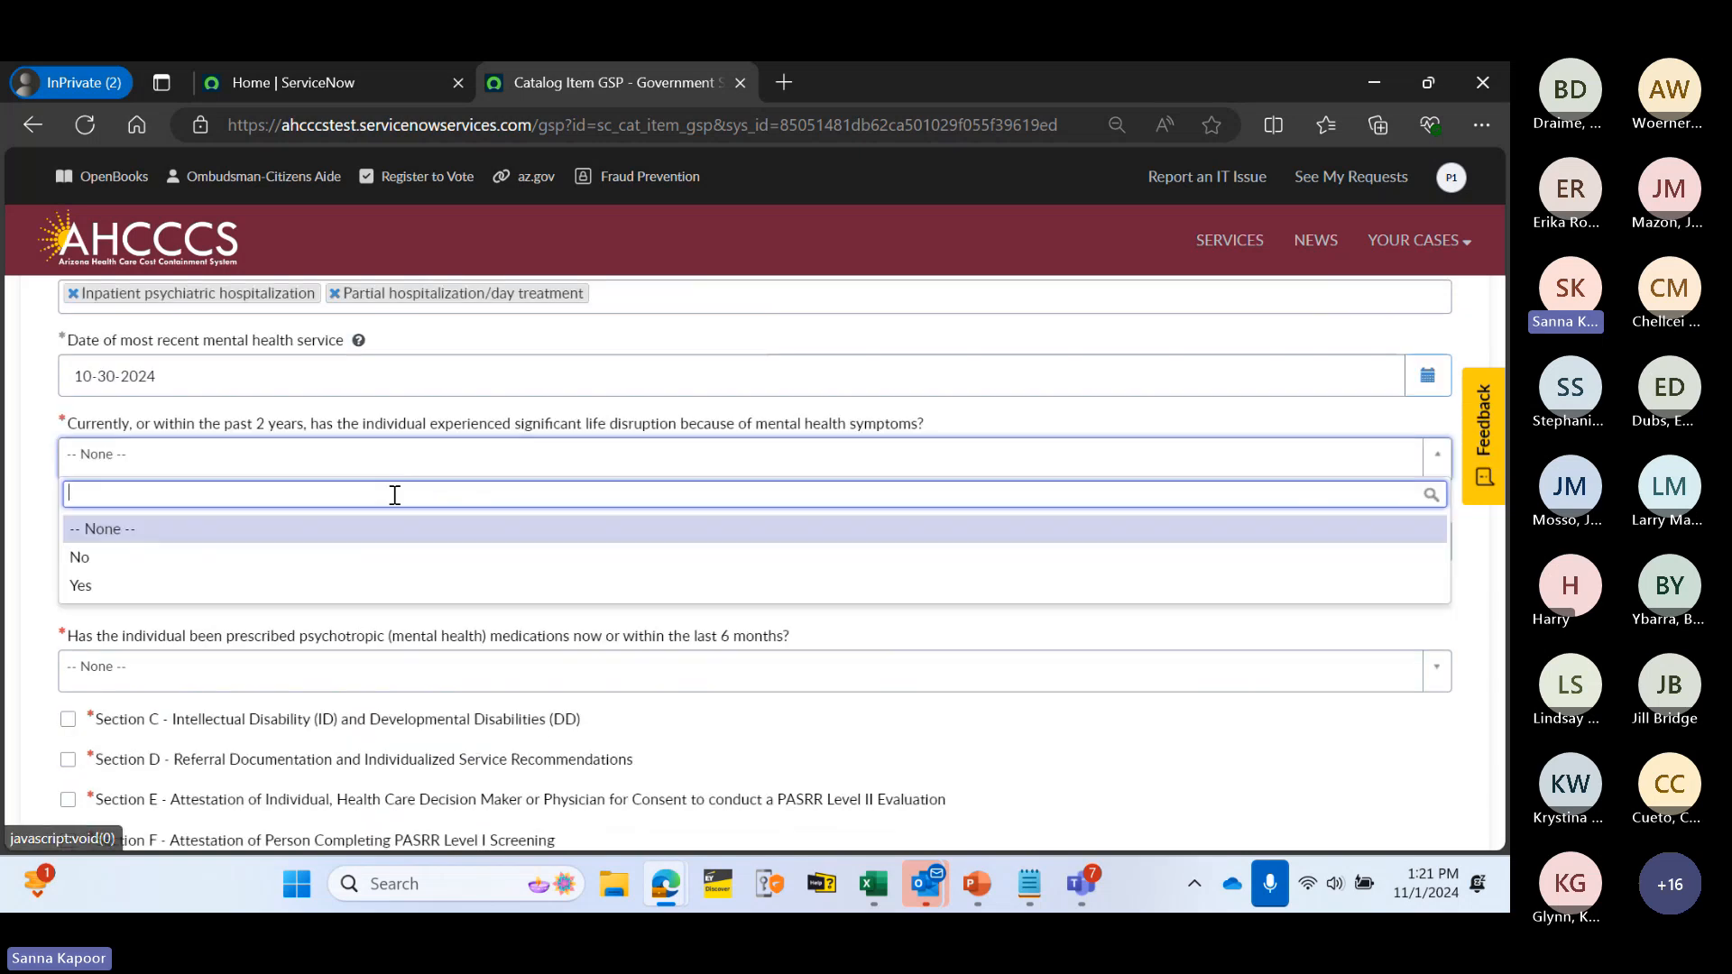
{"action": "left_click", "coordinate": [389, 558]}
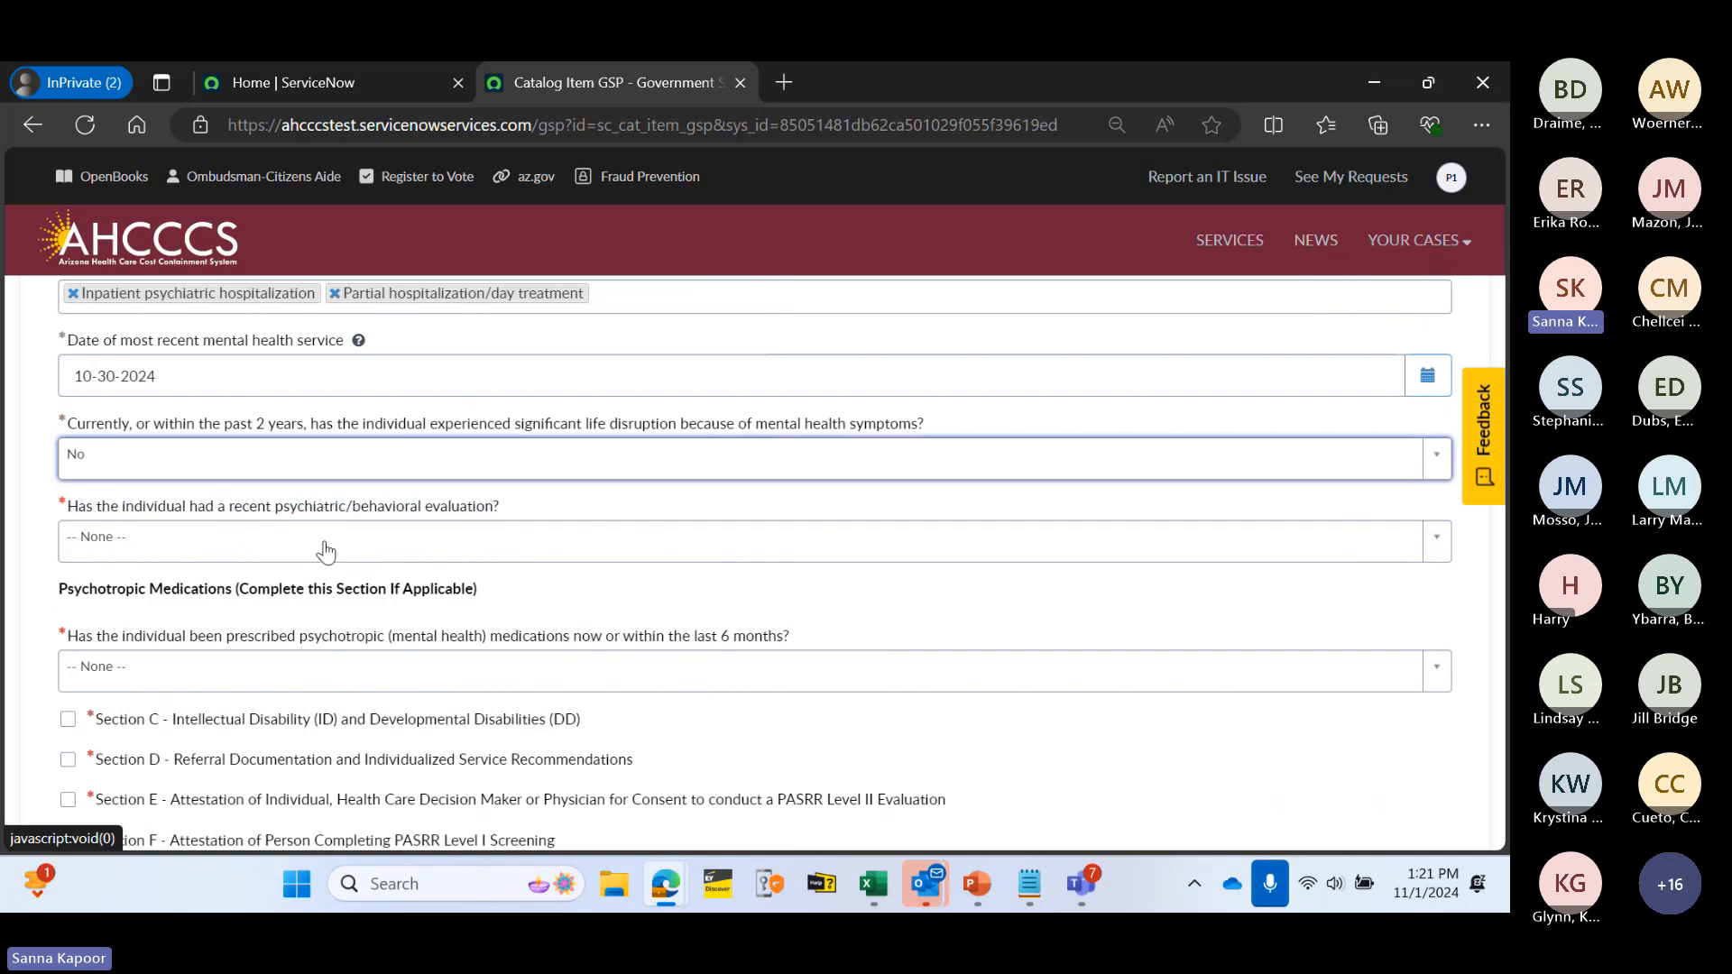
{"action": "left_click", "coordinate": [375, 552]}
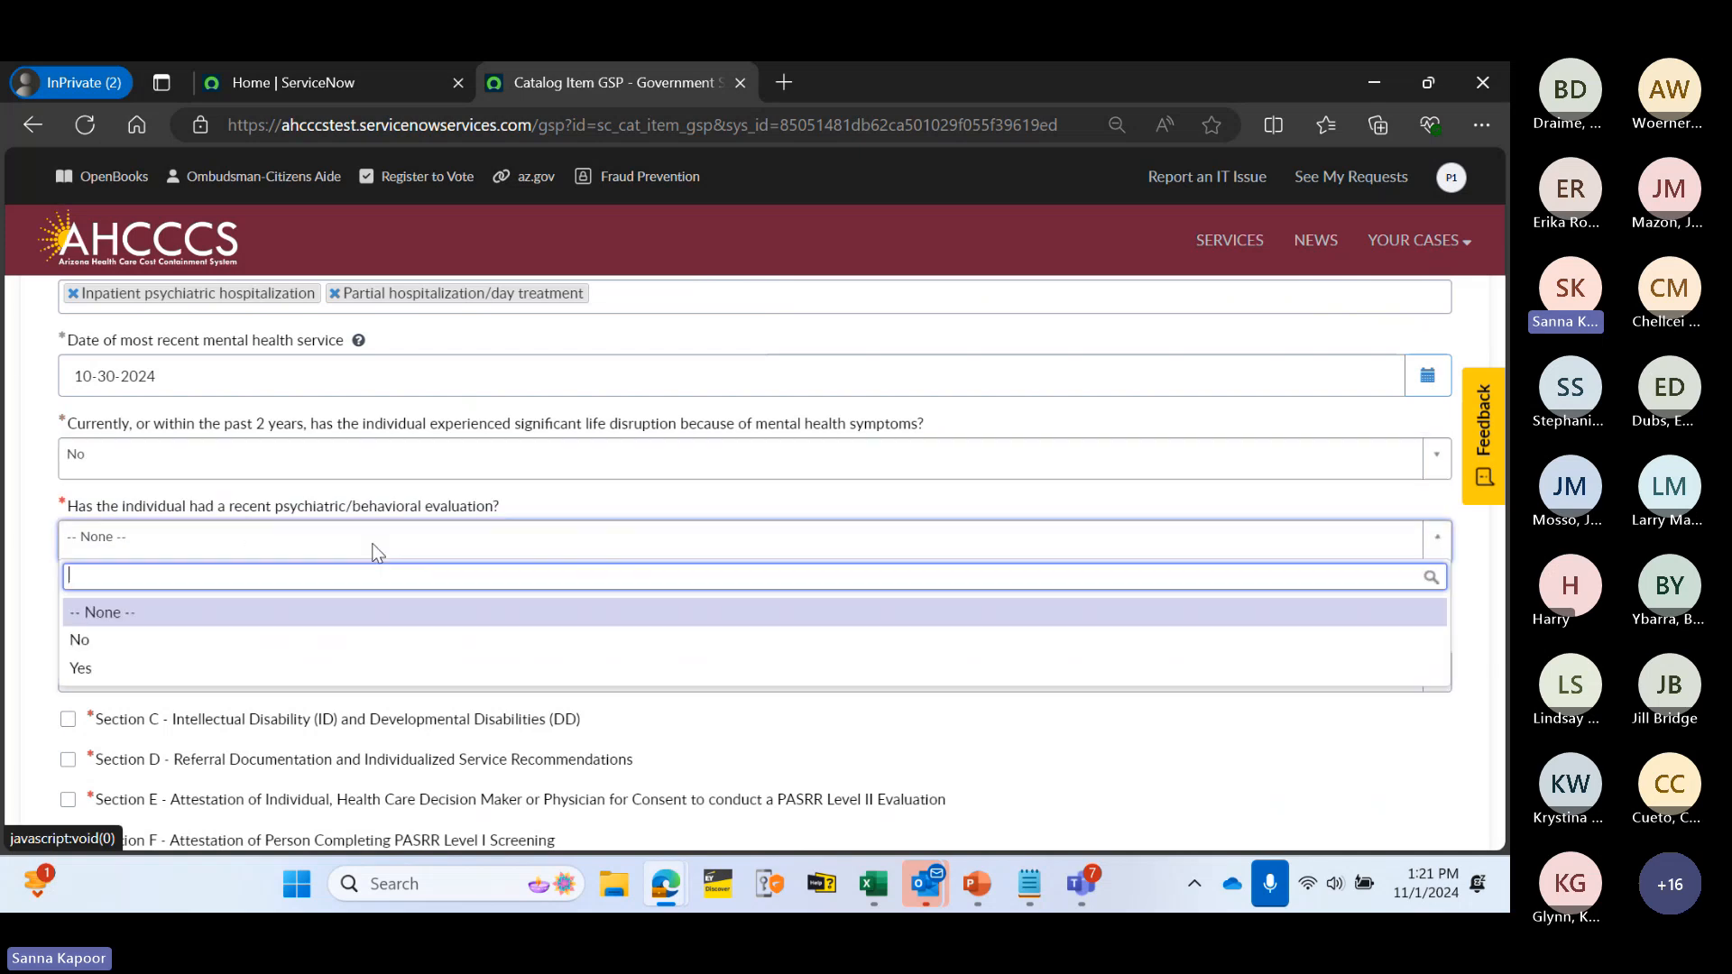
{"action": "left_click", "coordinate": [350, 638]}
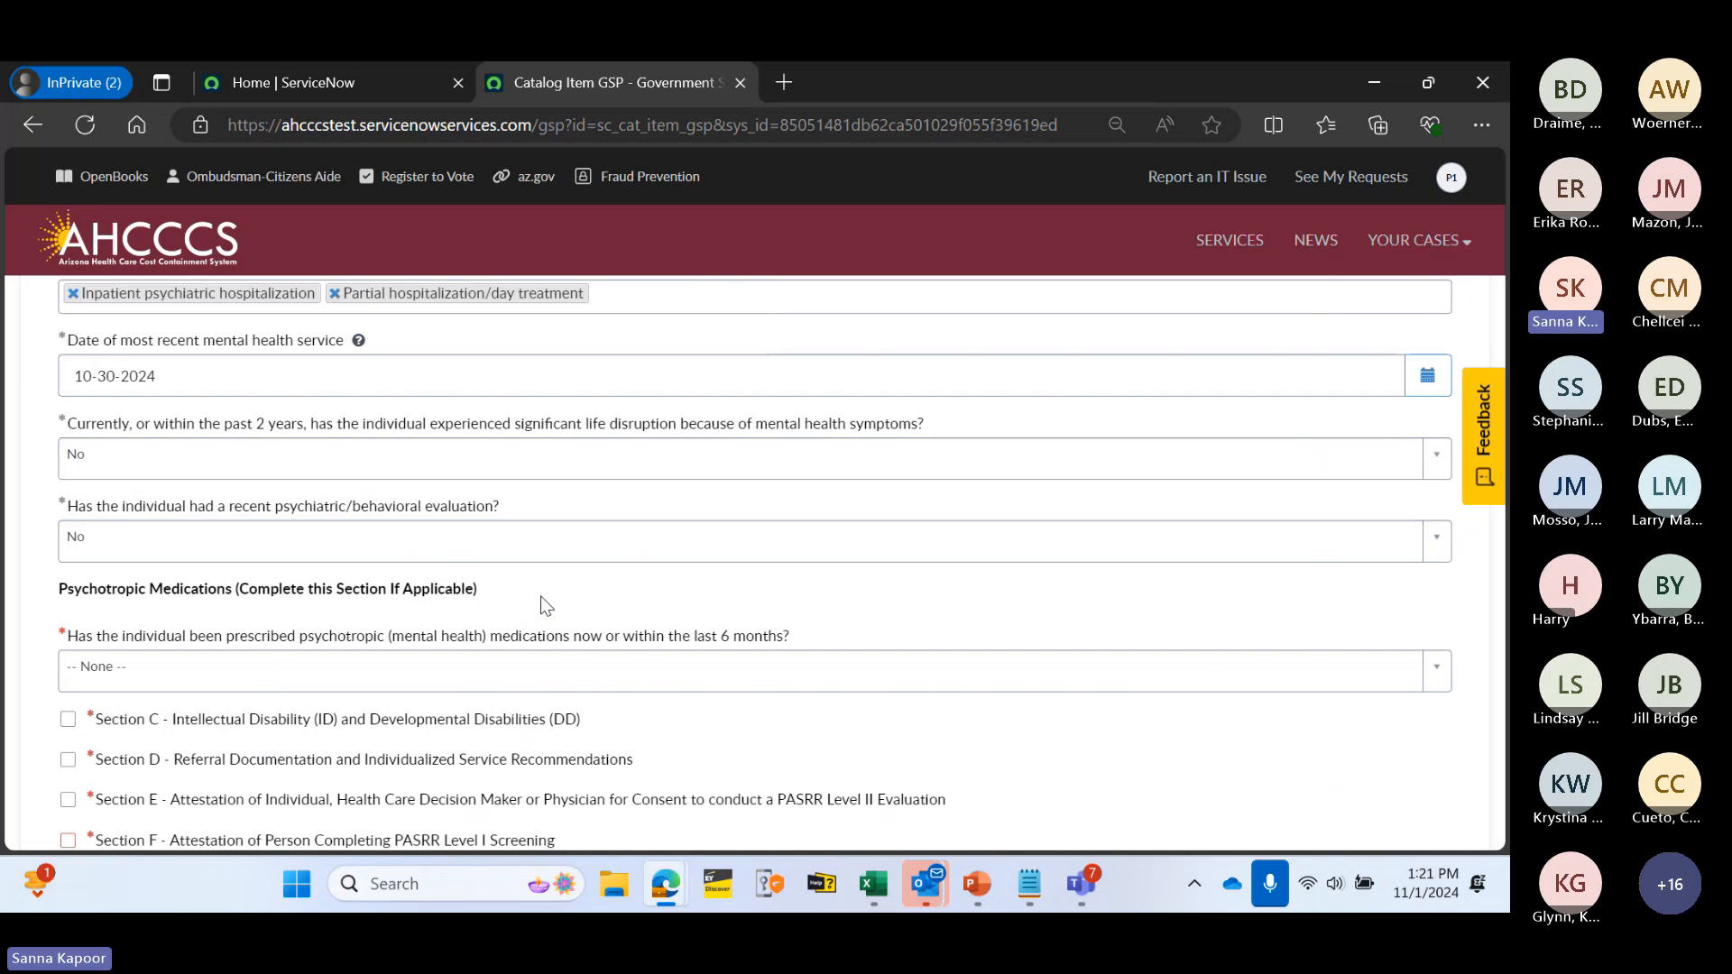
- Change the psychotropic medications answer from No to Yes to reveal the medication table
{"action": "scroll", "coordinate": [541, 599], "scroll_direction": "down", "scroll_amount": 1}
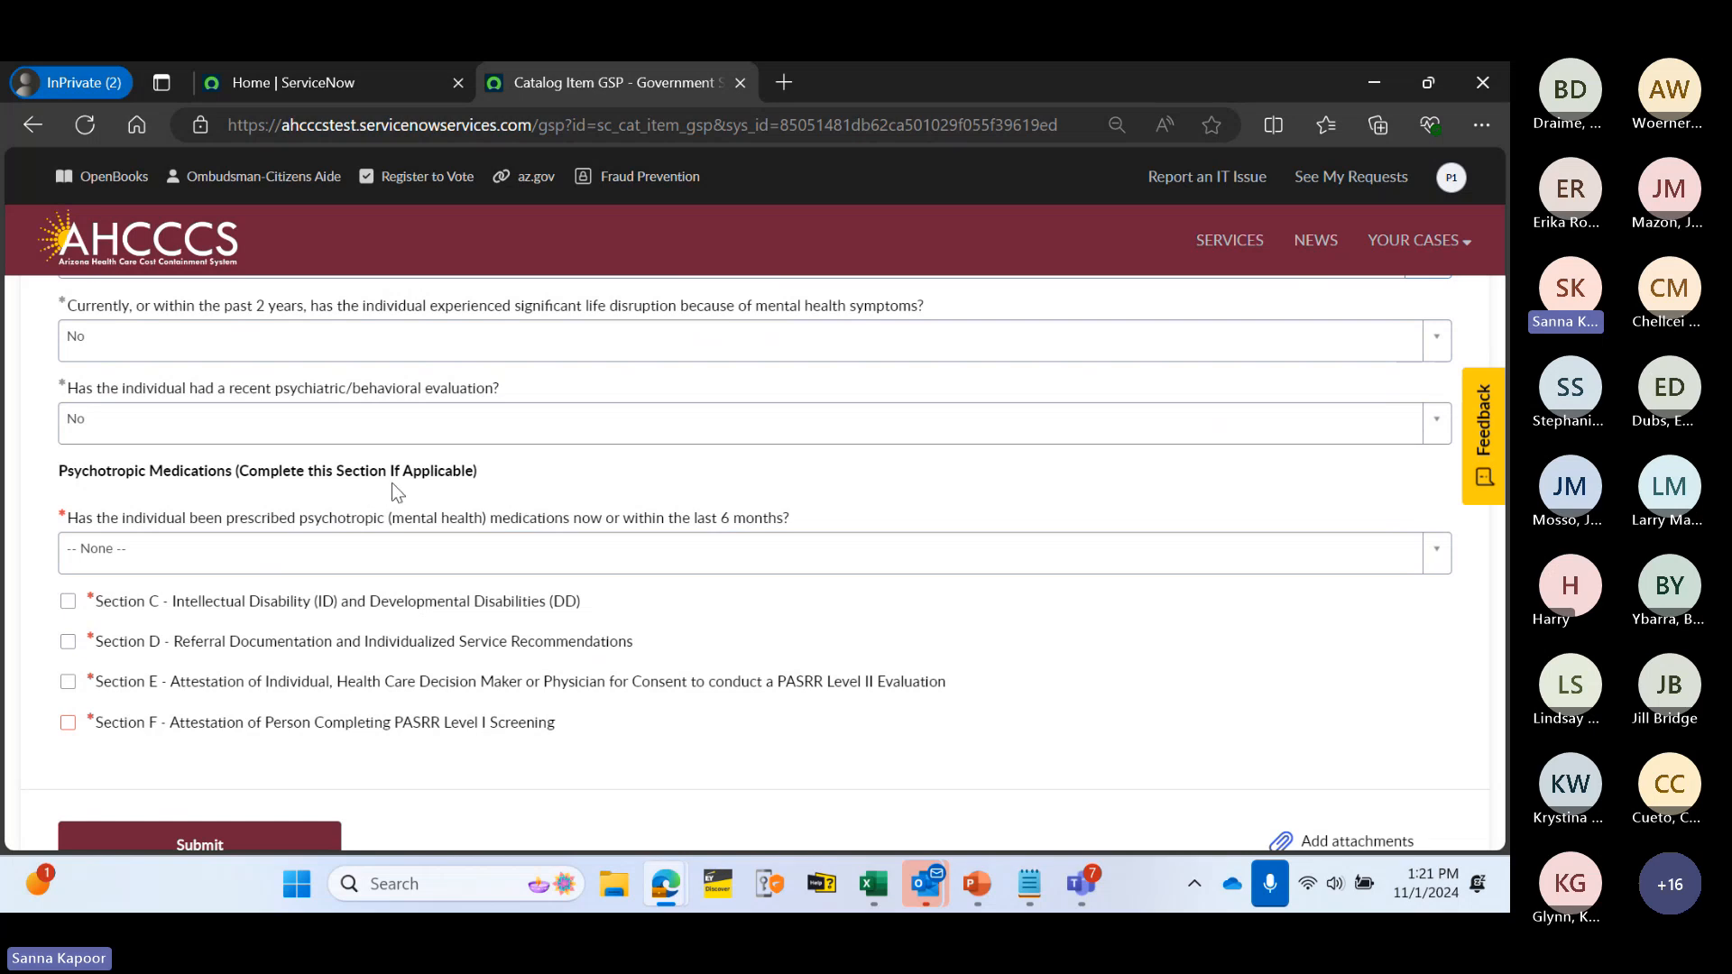
{"action": "left_click", "coordinate": [350, 555]}
{"action": "left_click", "coordinate": [316, 654]}
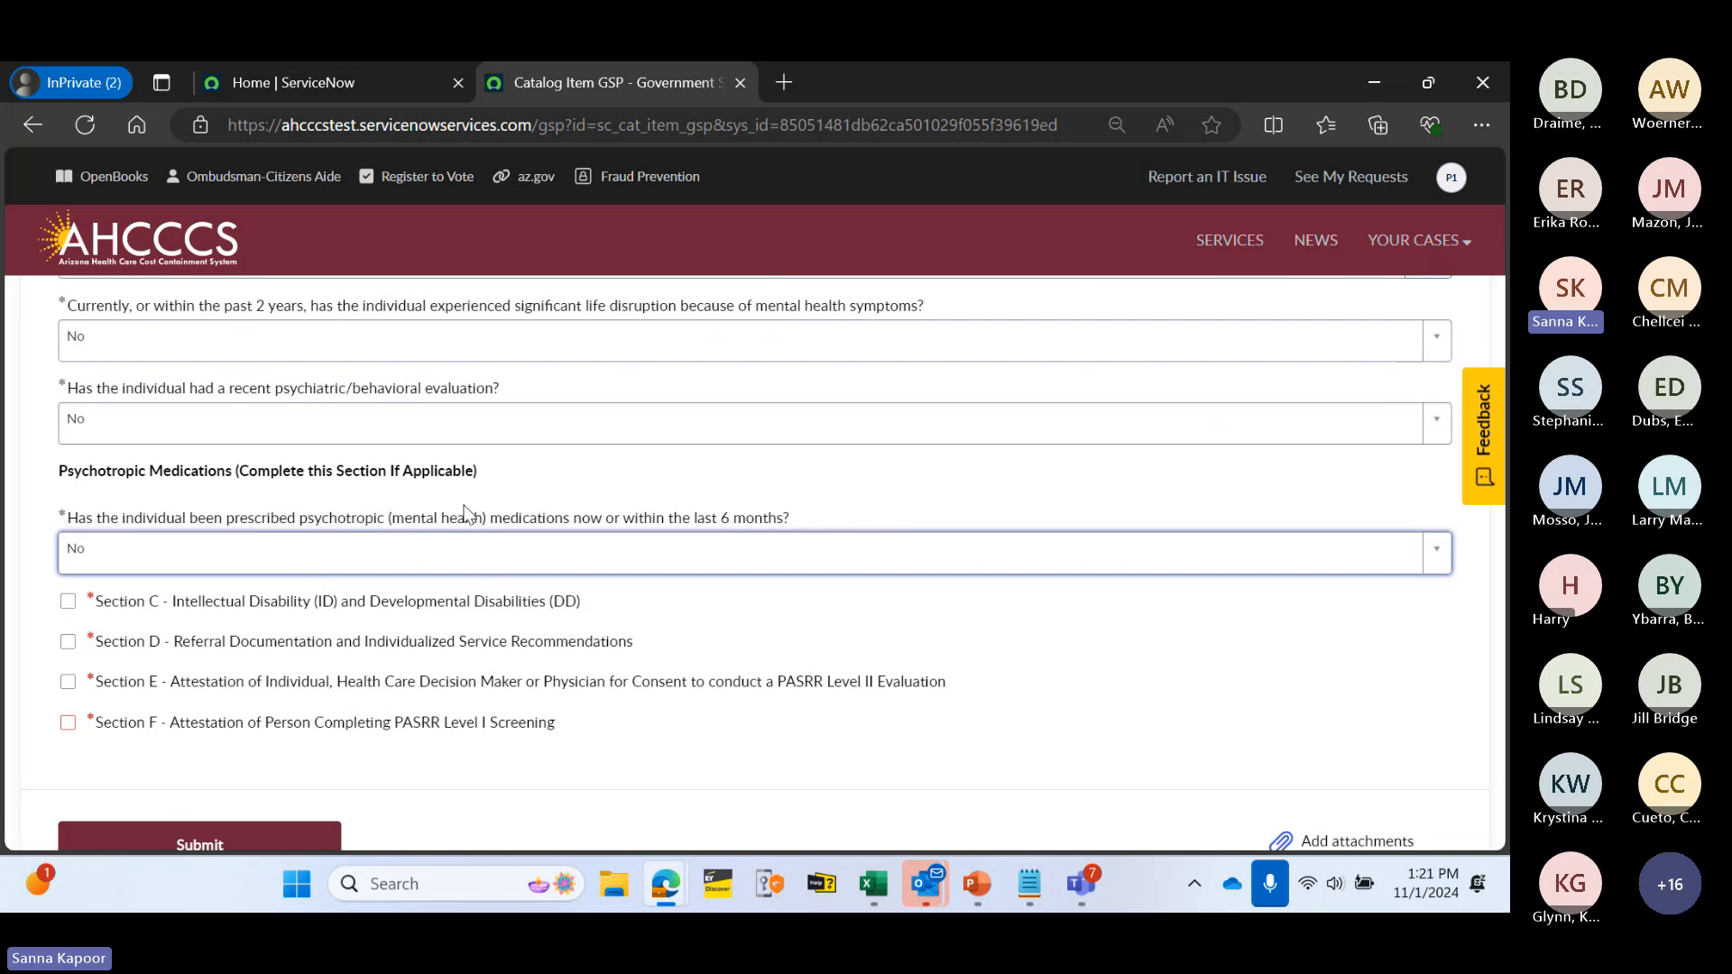
{"action": "left_click", "coordinate": [481, 545]}
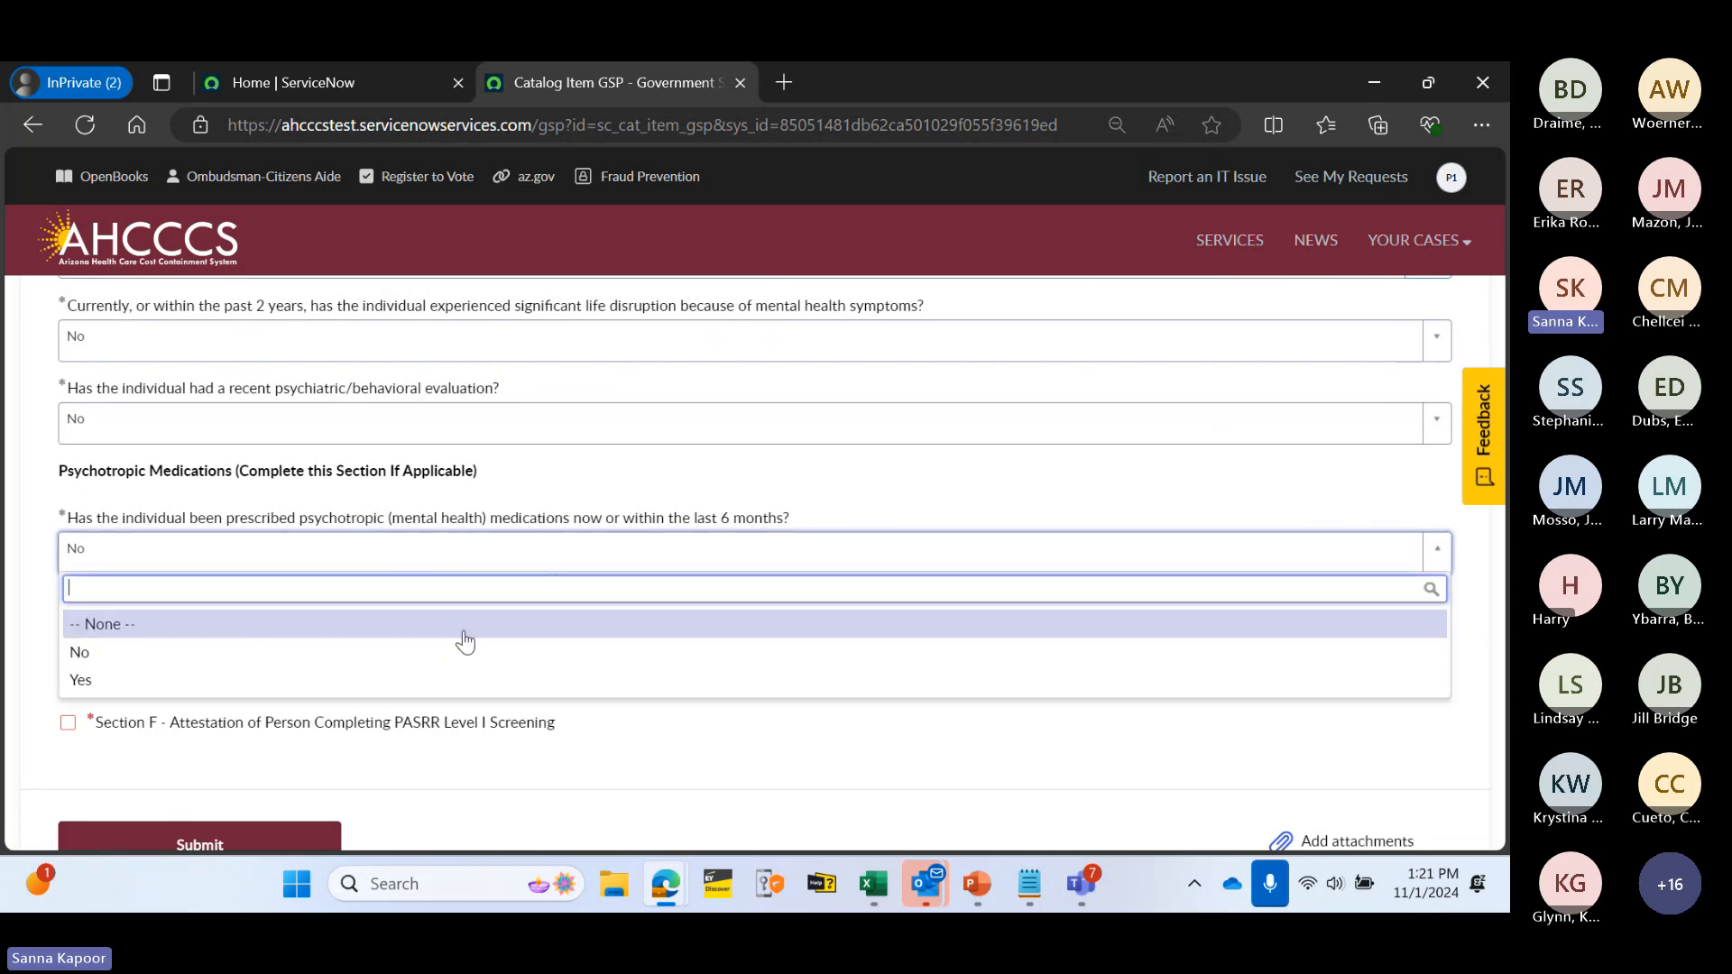
{"action": "left_click", "coordinate": [466, 682]}
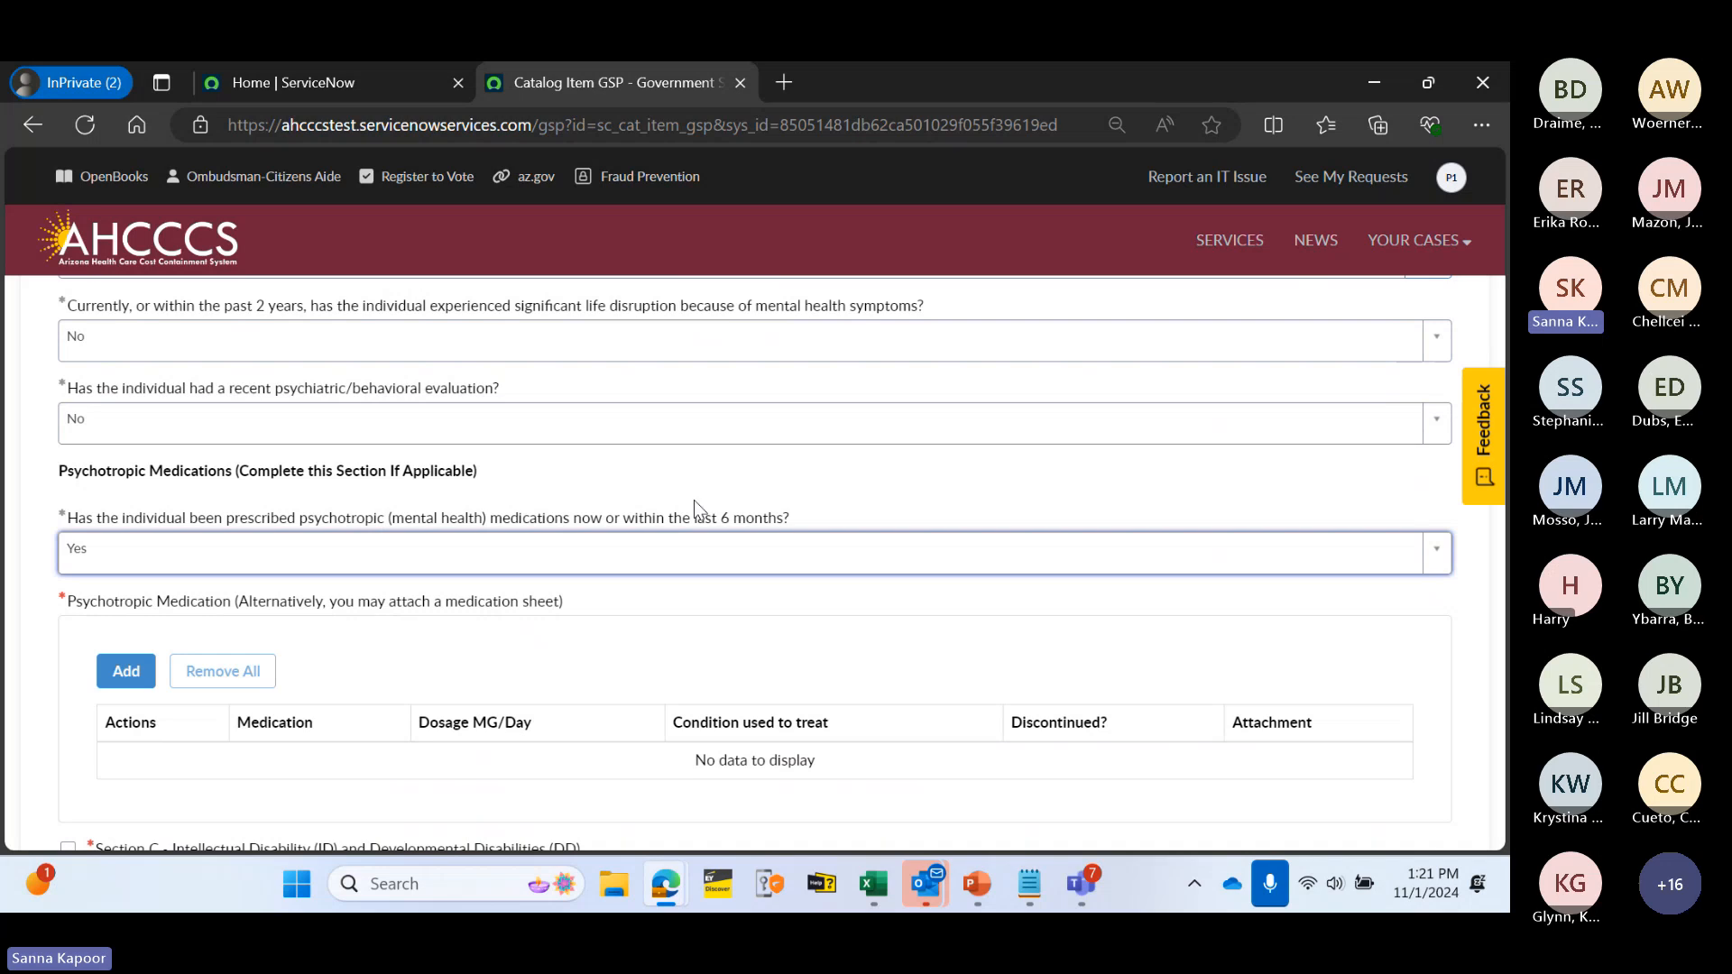
{"action": "left_click", "coordinate": [754, 473]}
{"action": "scroll", "coordinate": [722, 487], "scroll_direction": "down", "scroll_amount": 1}
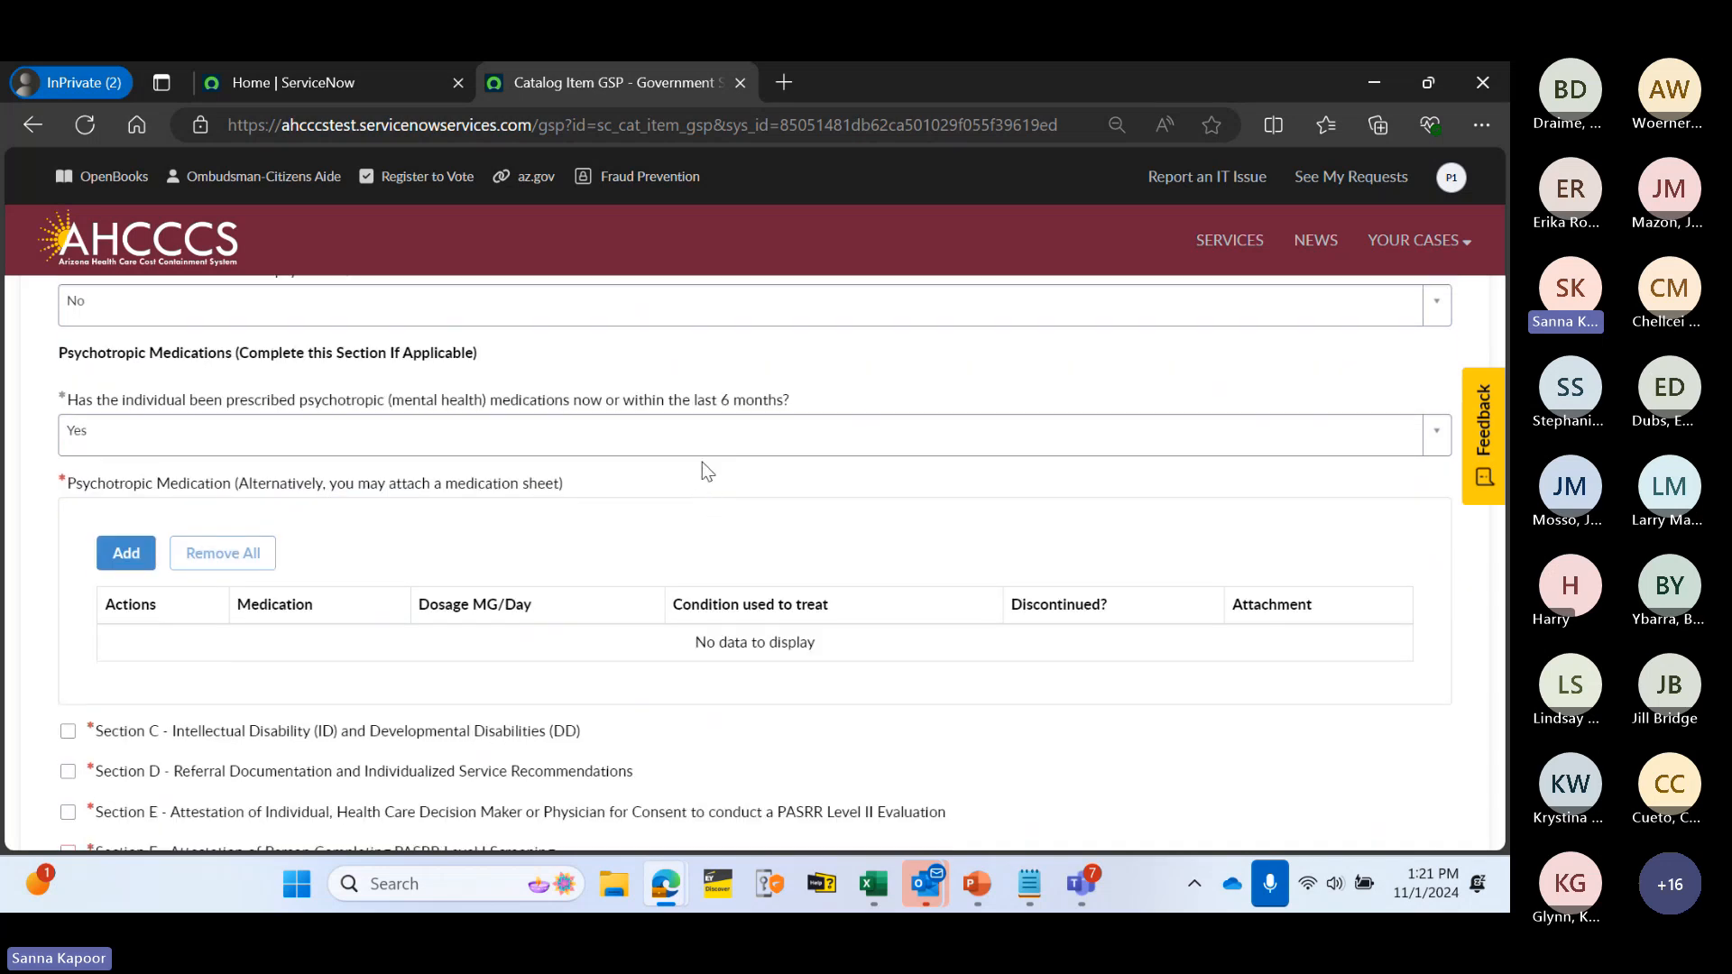
{"action": "scroll", "coordinate": [707, 471], "scroll_direction": "down", "scroll_amount": 1}
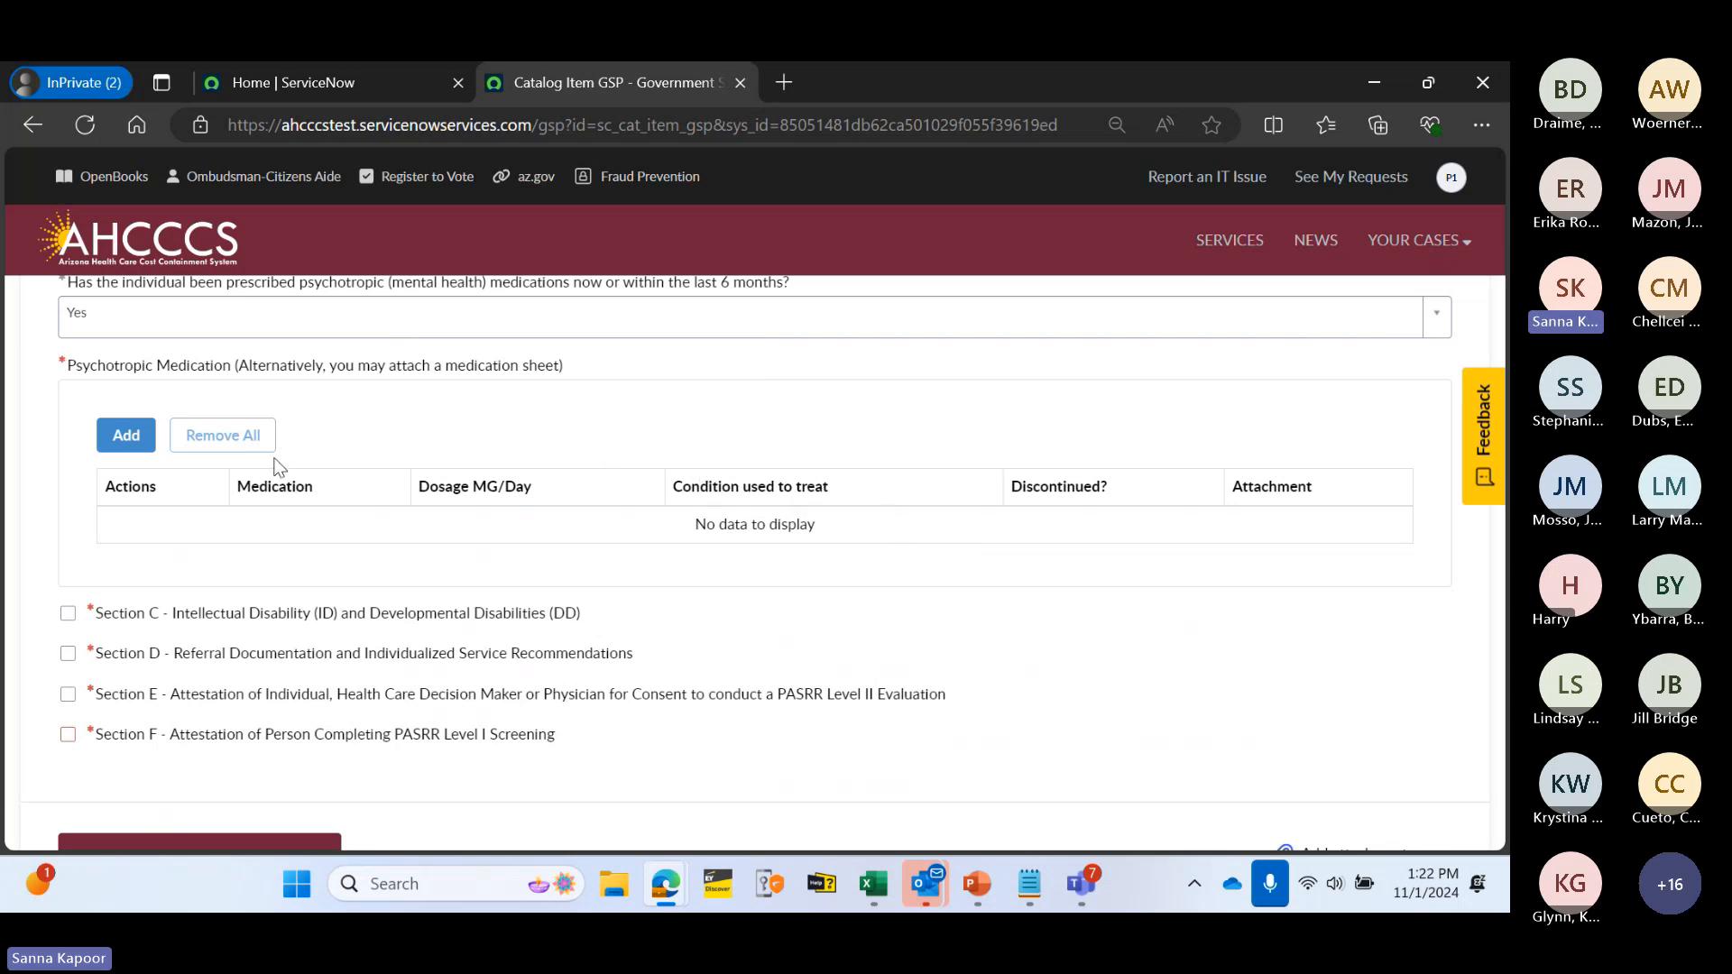
- Add an Antacid medication row: 15 mg/day for Acid Reflux, with 10064.PNG attached
{"action": "left_click", "coordinate": [130, 437]}
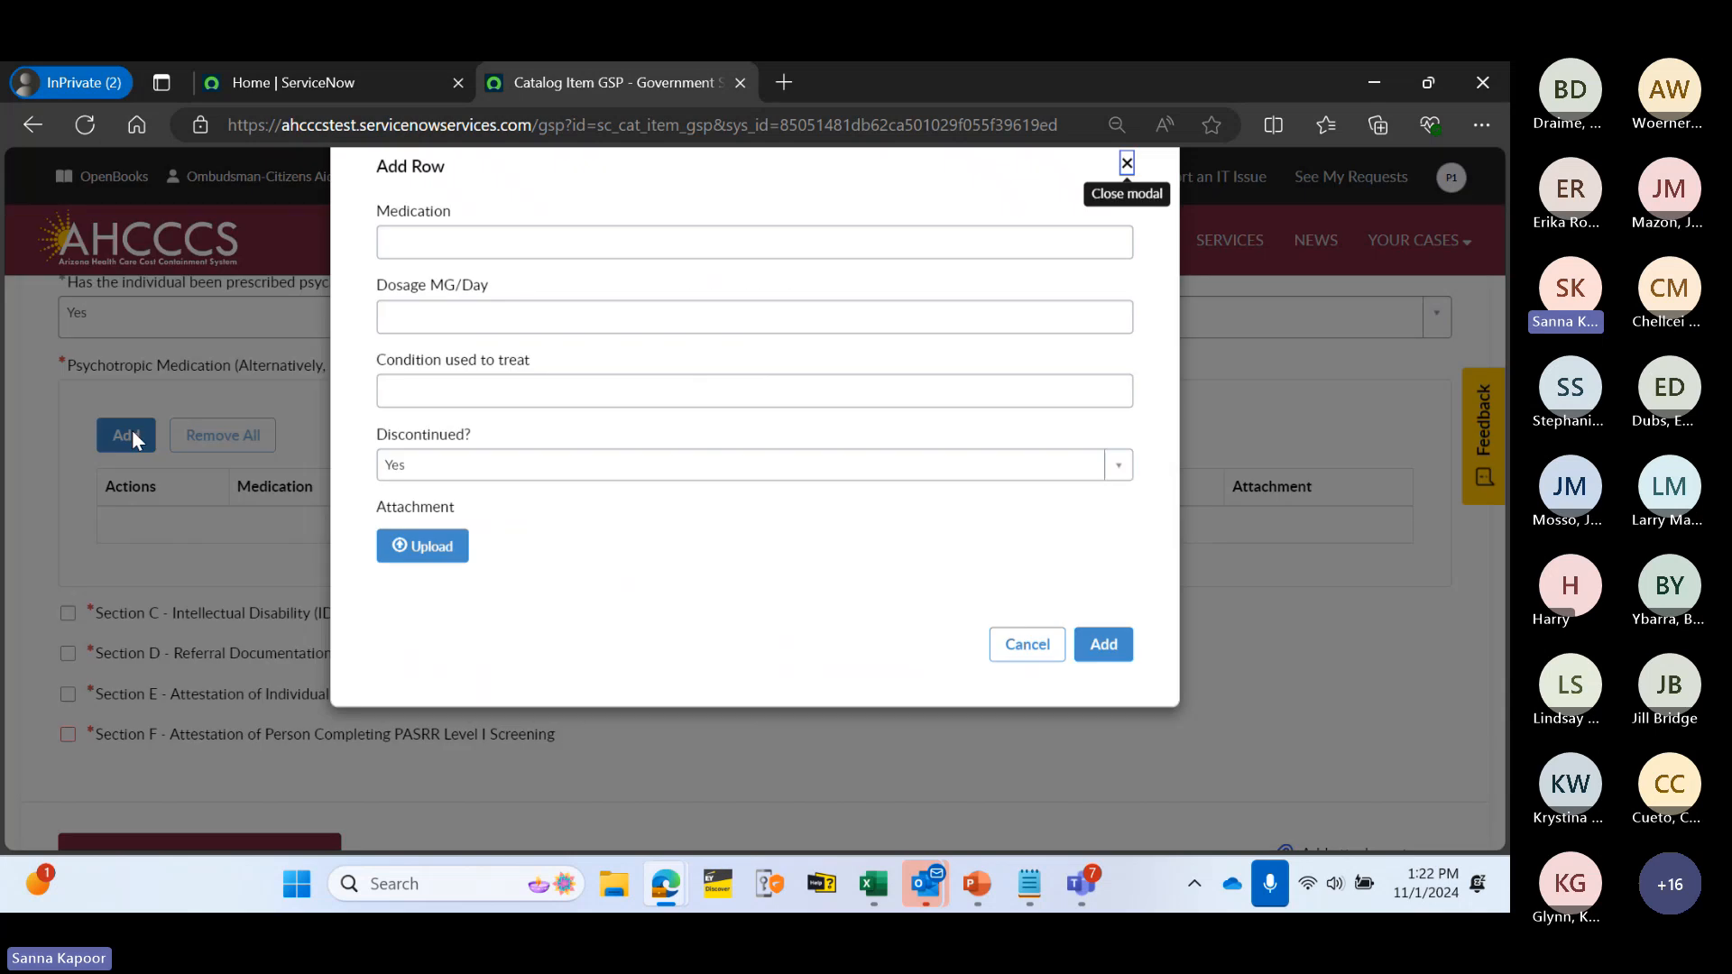
{"action": "left_click", "coordinate": [456, 295]}
{"action": "type", "text": "A"}
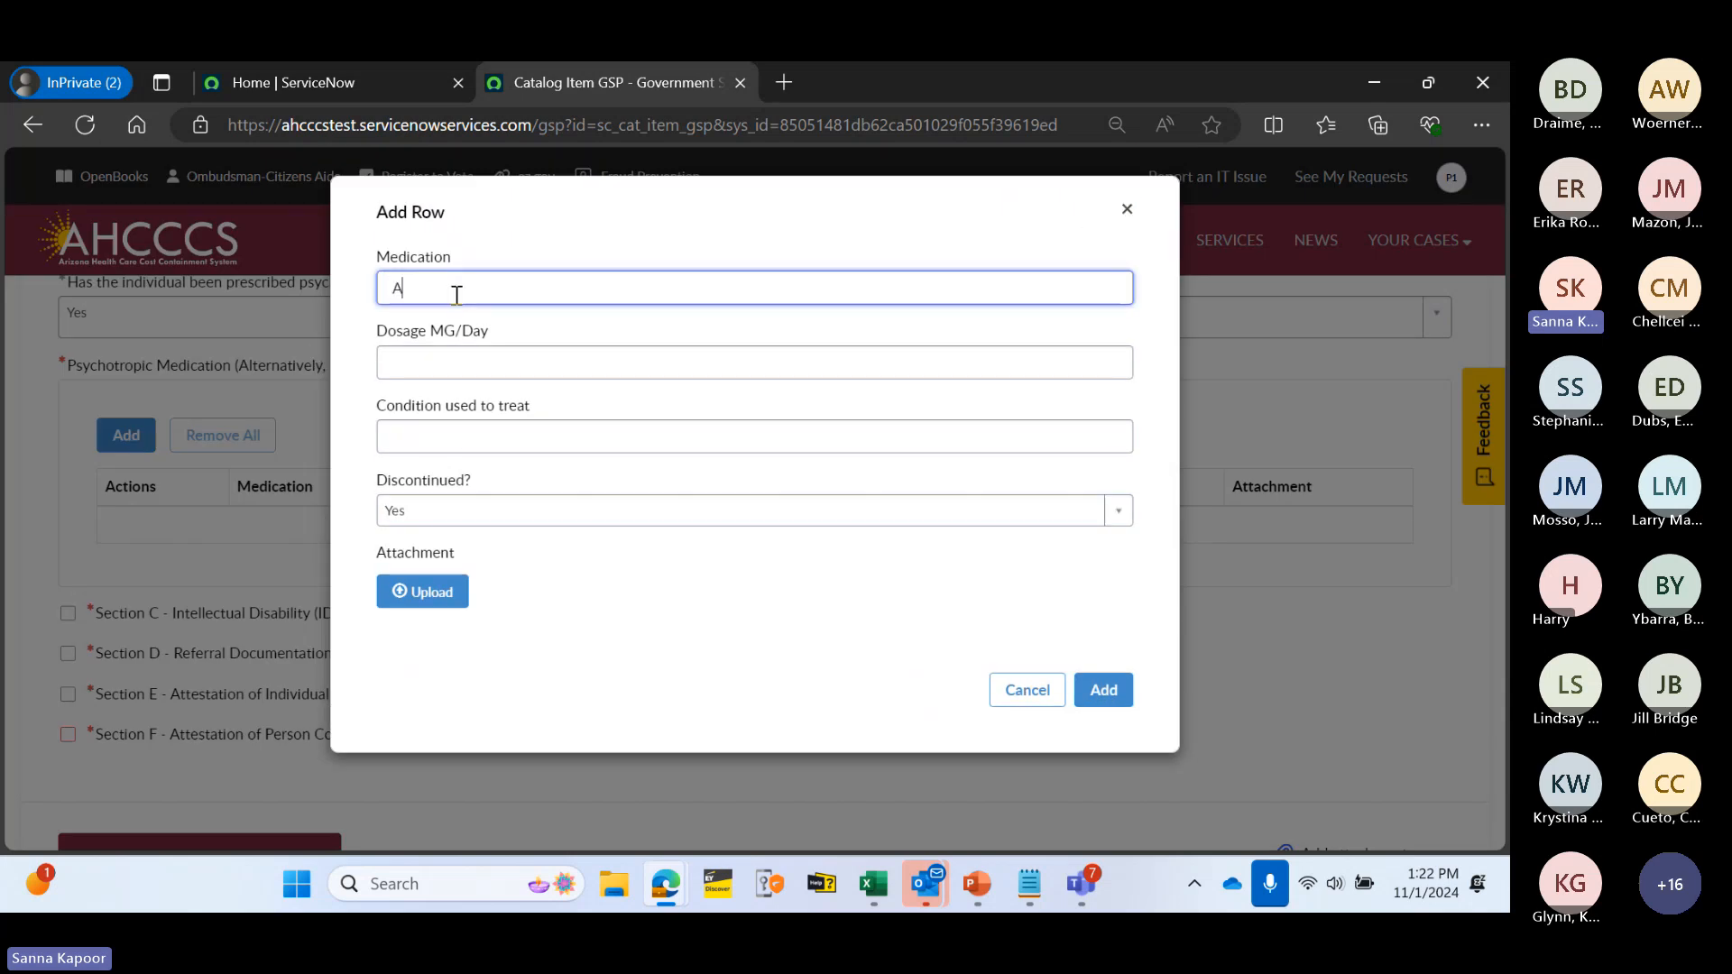
{"action": "type", "text": "ntacid"}
{"action": "left_click", "coordinate": [468, 374]}
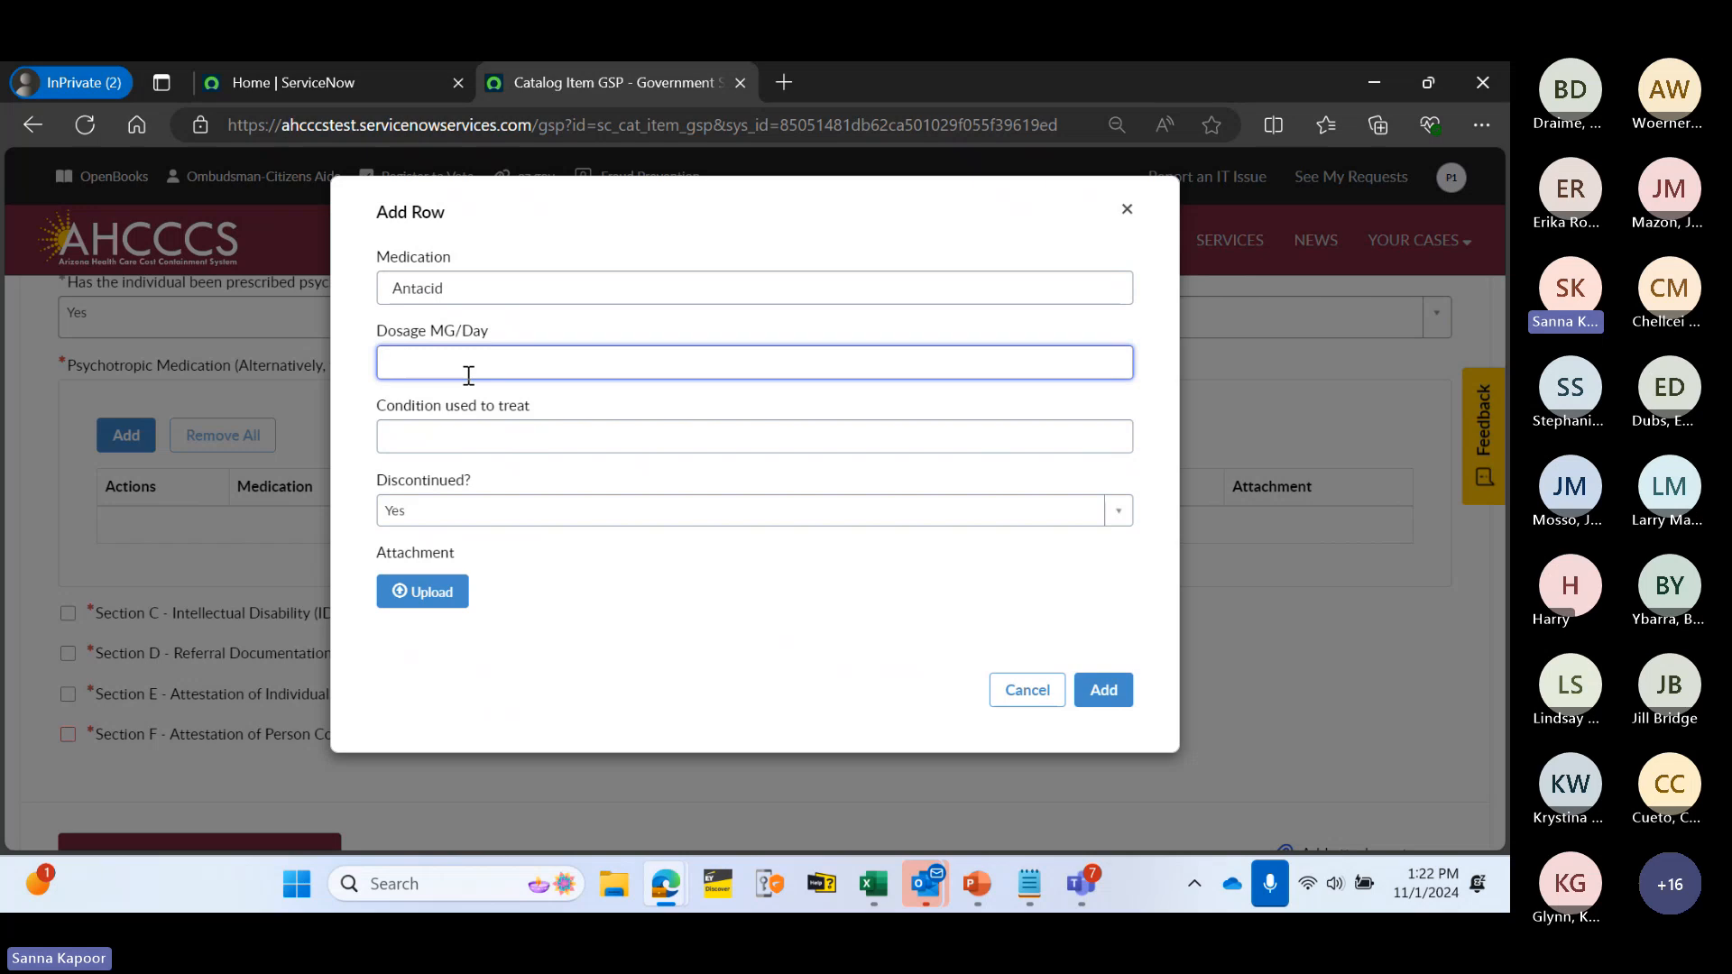
{"action": "type", "text": "15"}
{"action": "left_click", "coordinate": [437, 431]}
{"action": "type", "text": "Acid "}
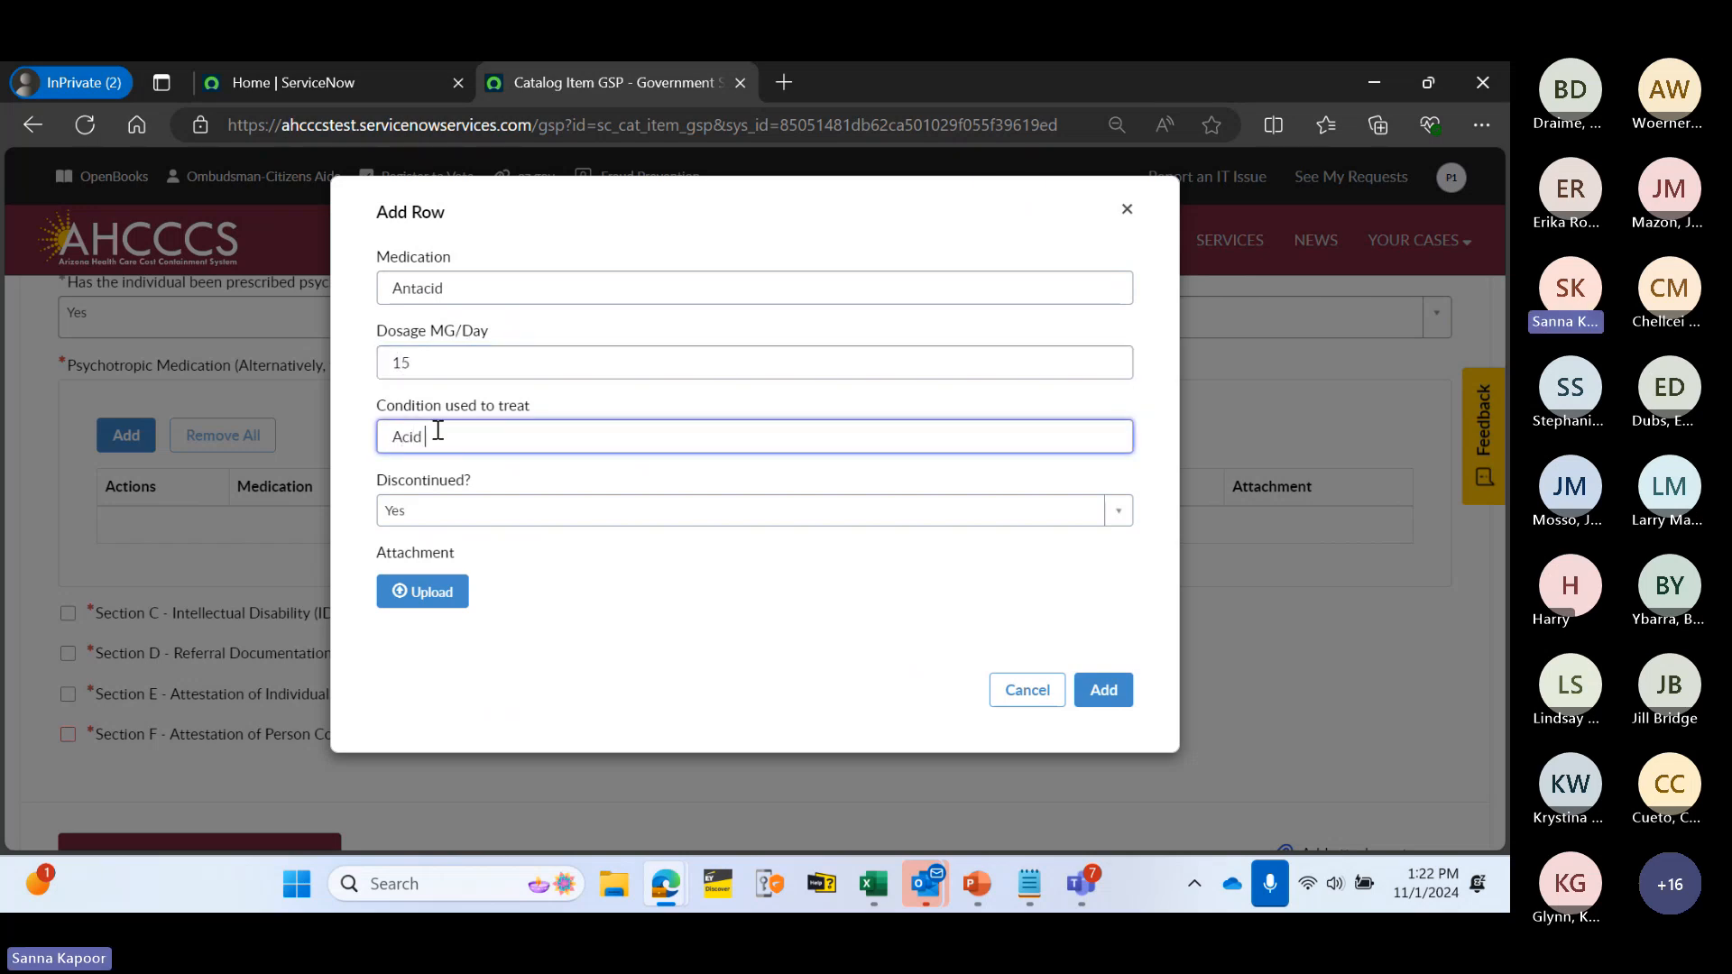
{"action": "type", "text": "Reflux"}
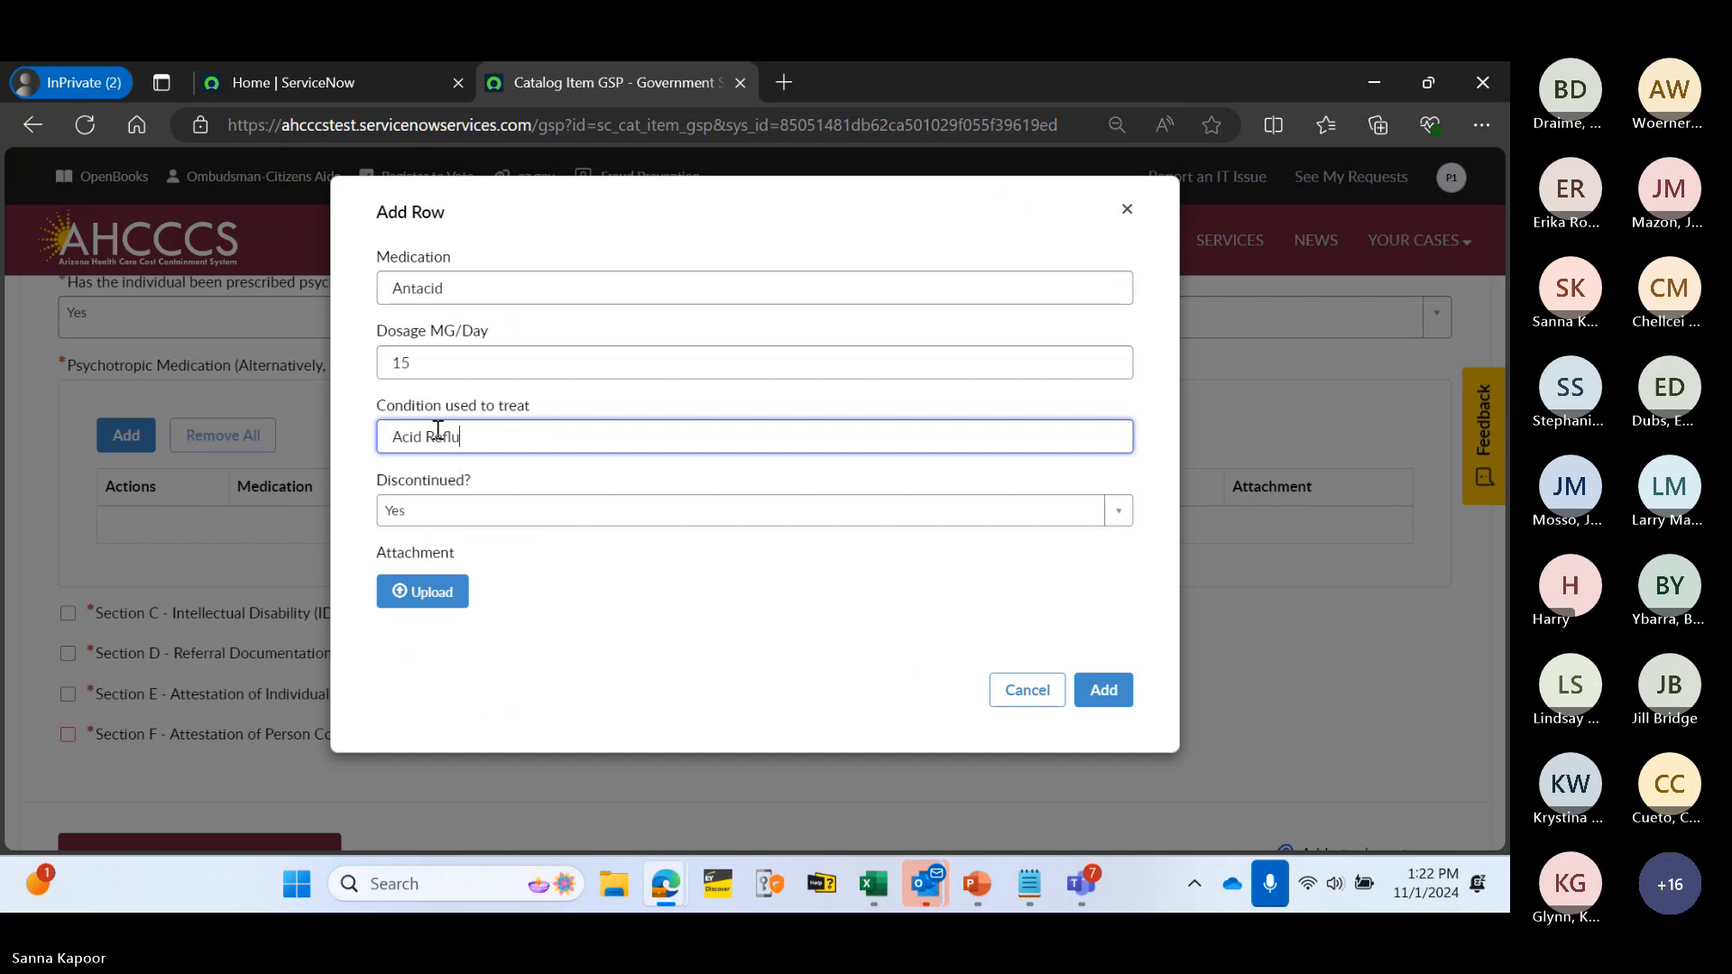
{"action": "left_click", "coordinate": [428, 592]}
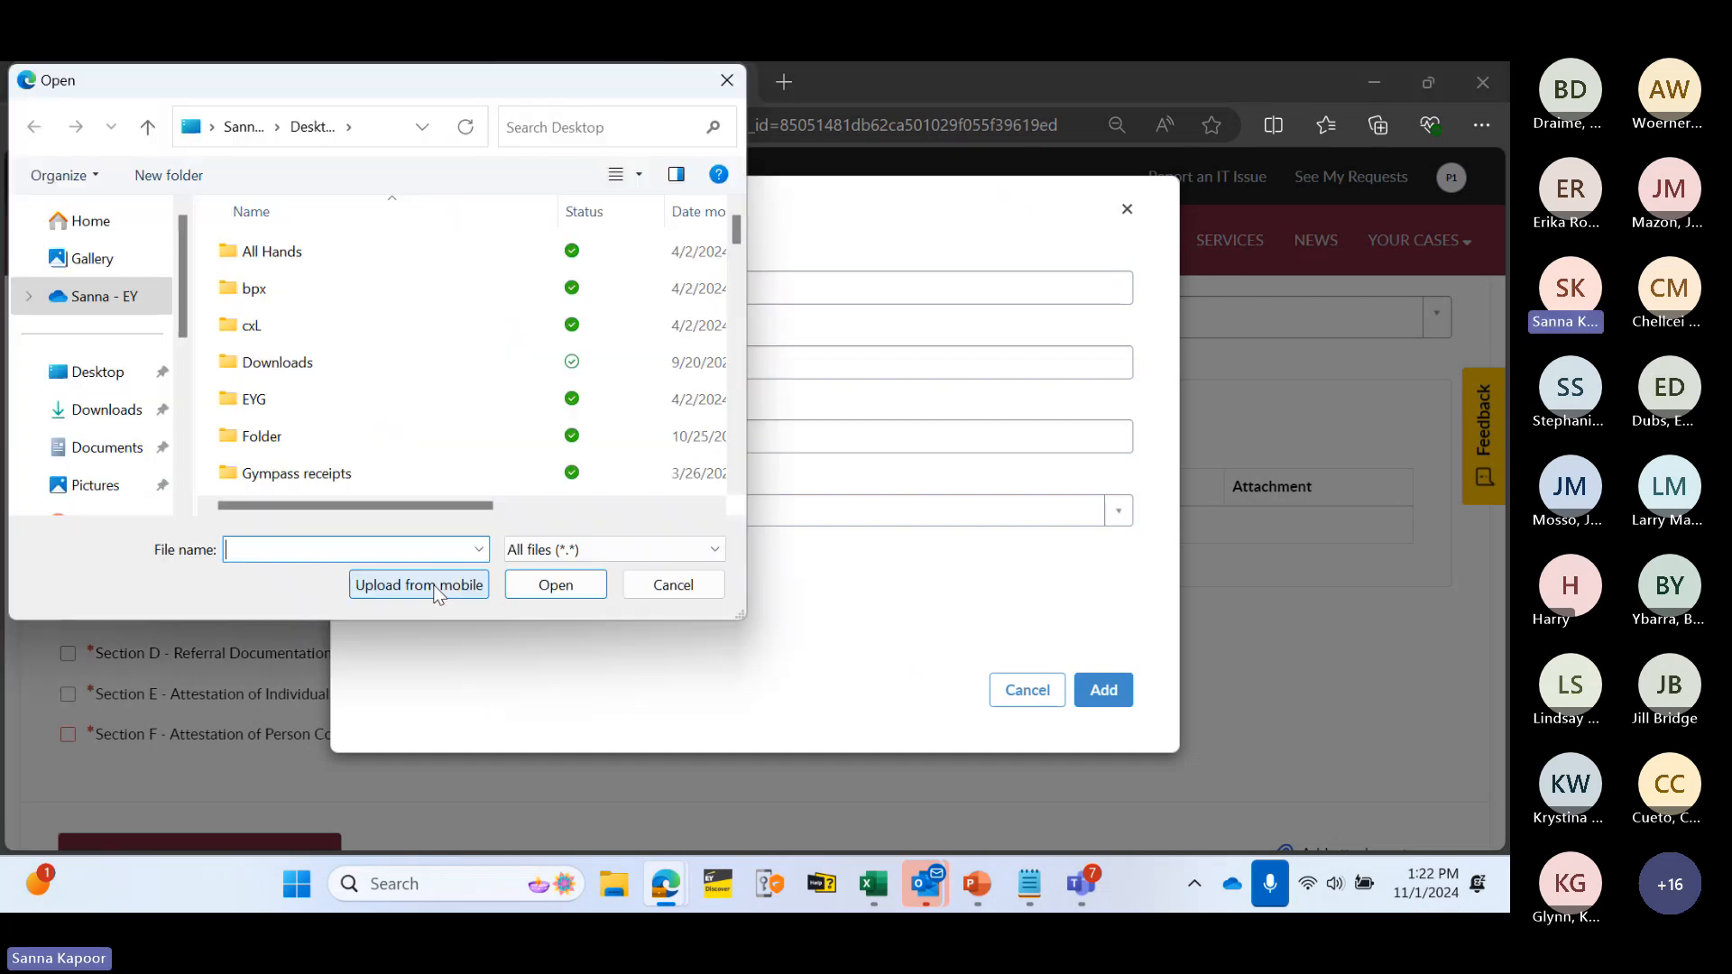
{"action": "scroll", "coordinate": [360, 441], "scroll_direction": "down", "scroll_amount": 2}
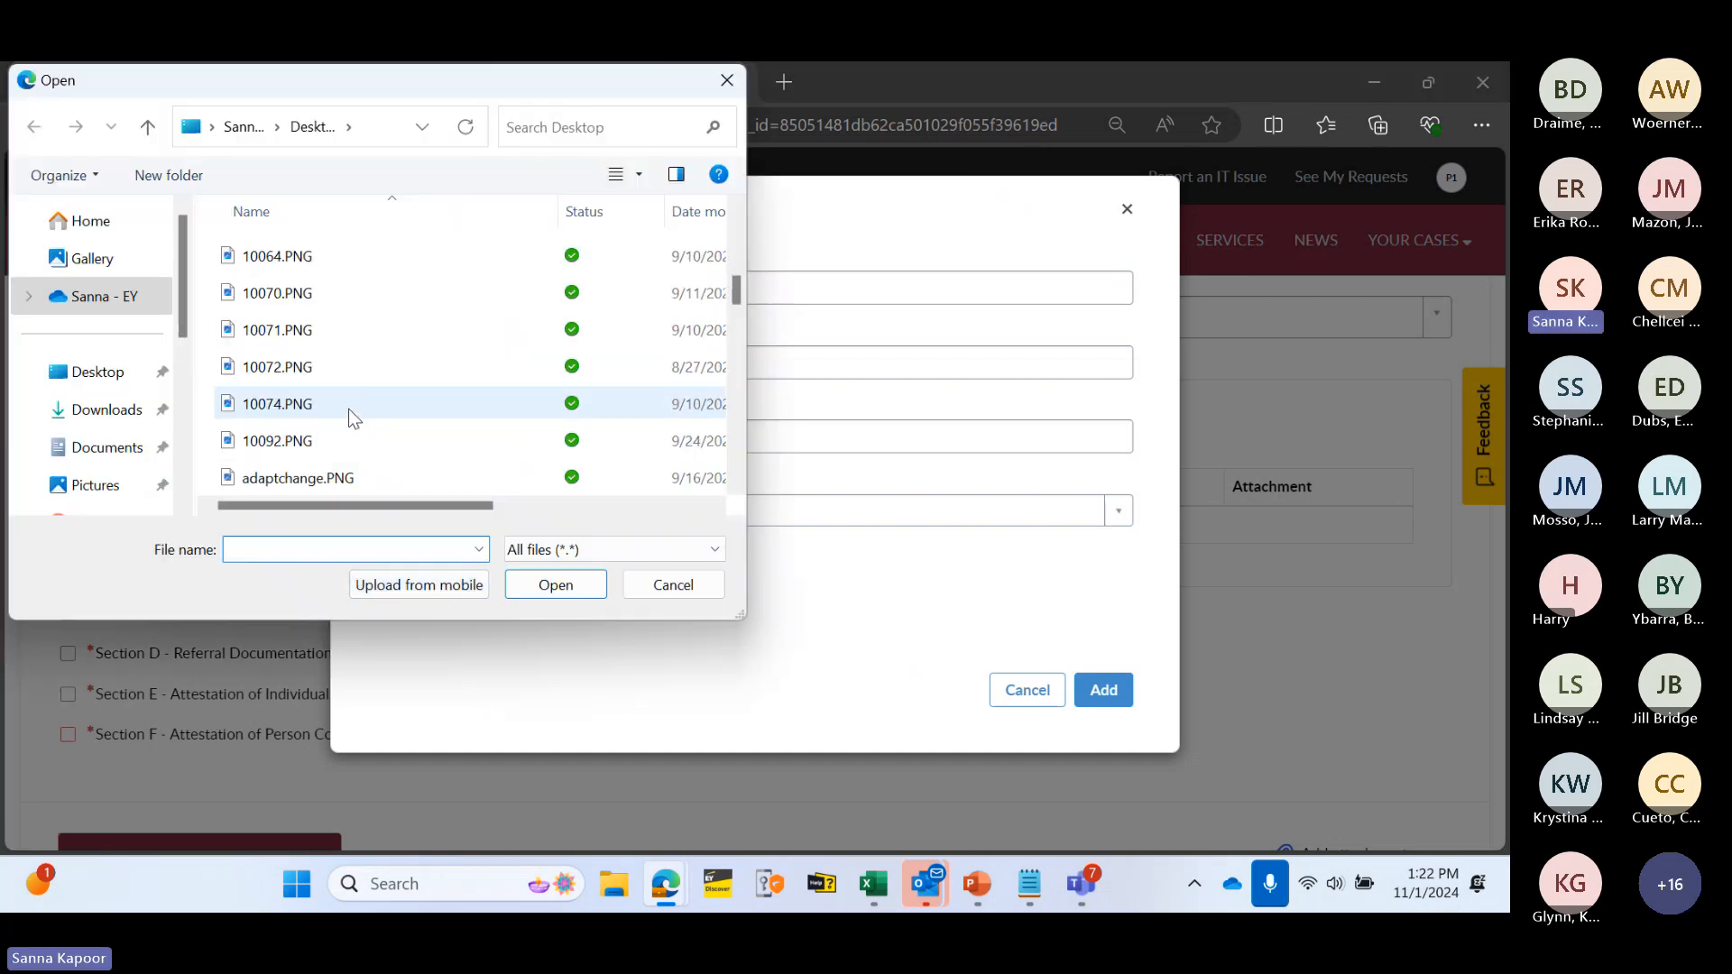
{"action": "double_click", "coordinate": [306, 259]}
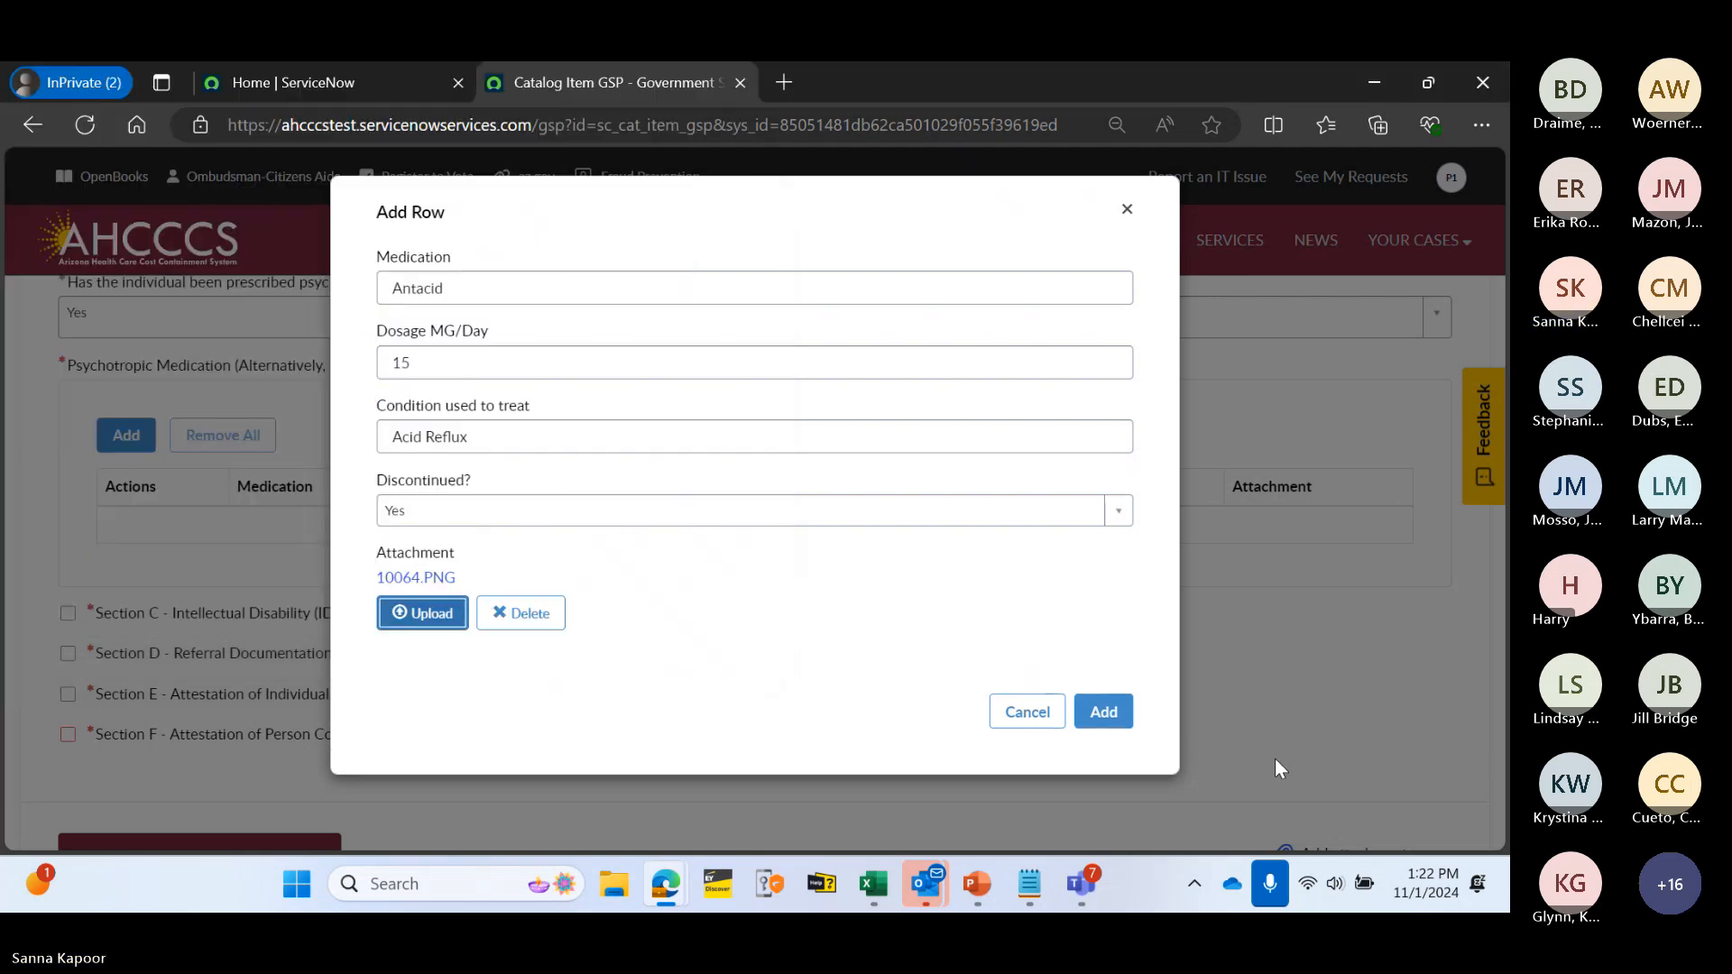
{"action": "left_click", "coordinate": [1119, 719]}
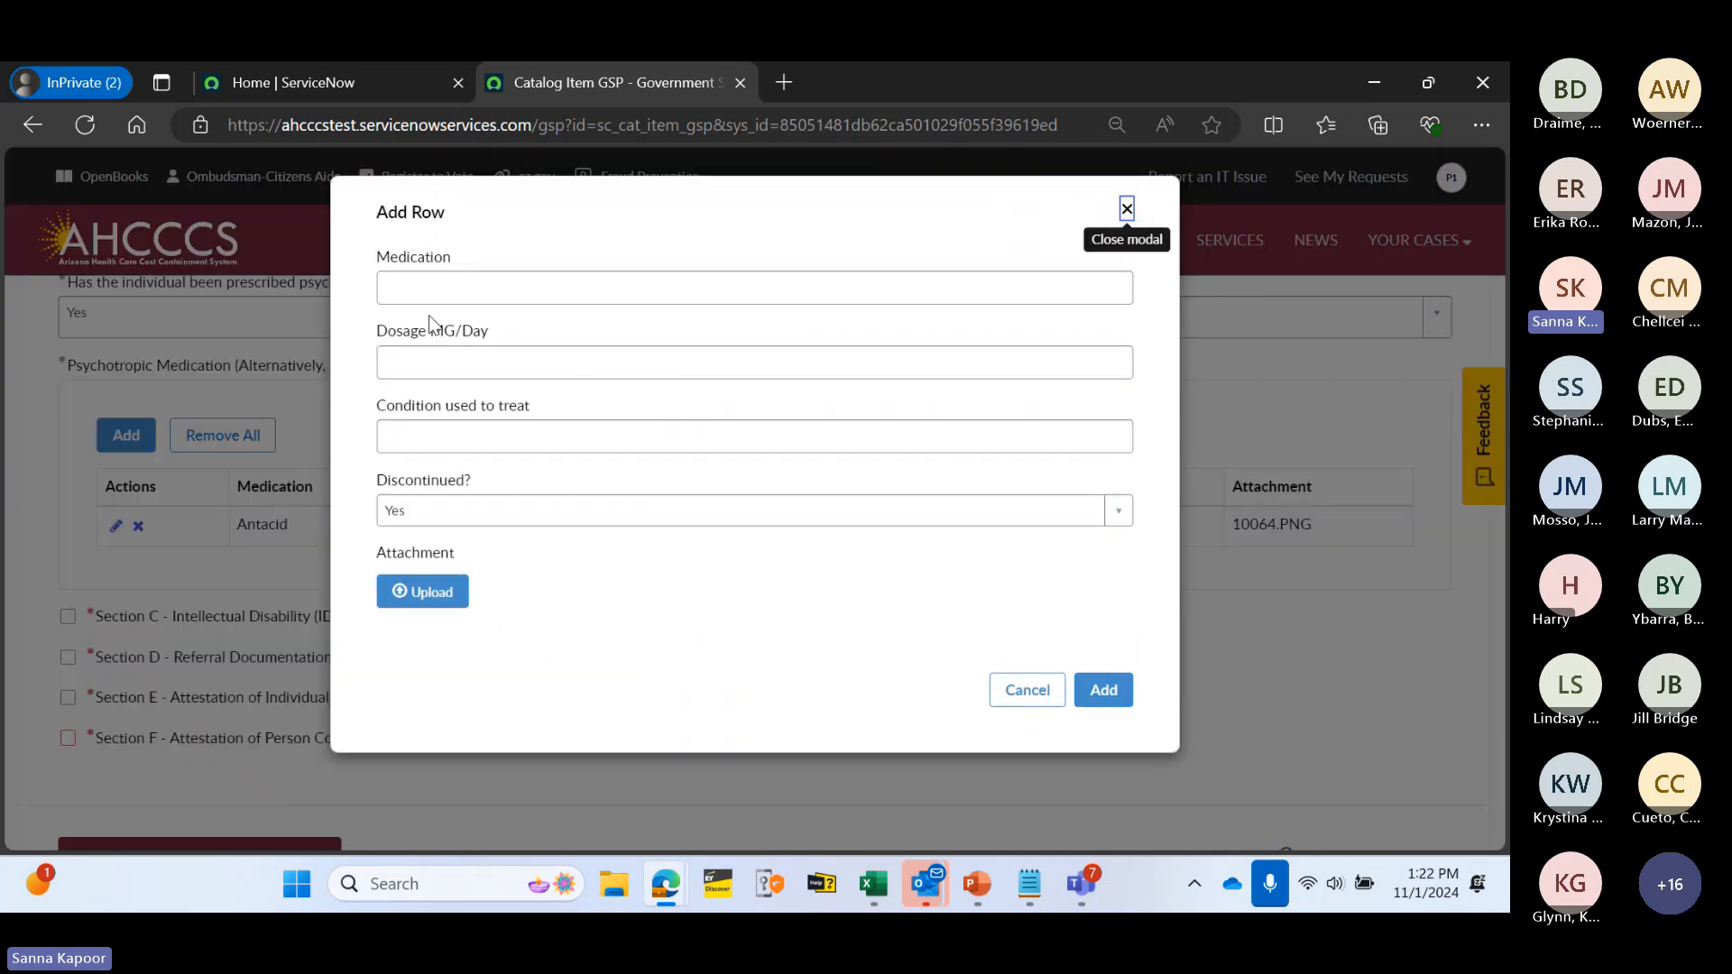
- Add an Aspirin row: 50 mg/day for headache, discontinued No, with 10064.PNG attached
{"action": "left_click", "coordinate": [424, 283]}
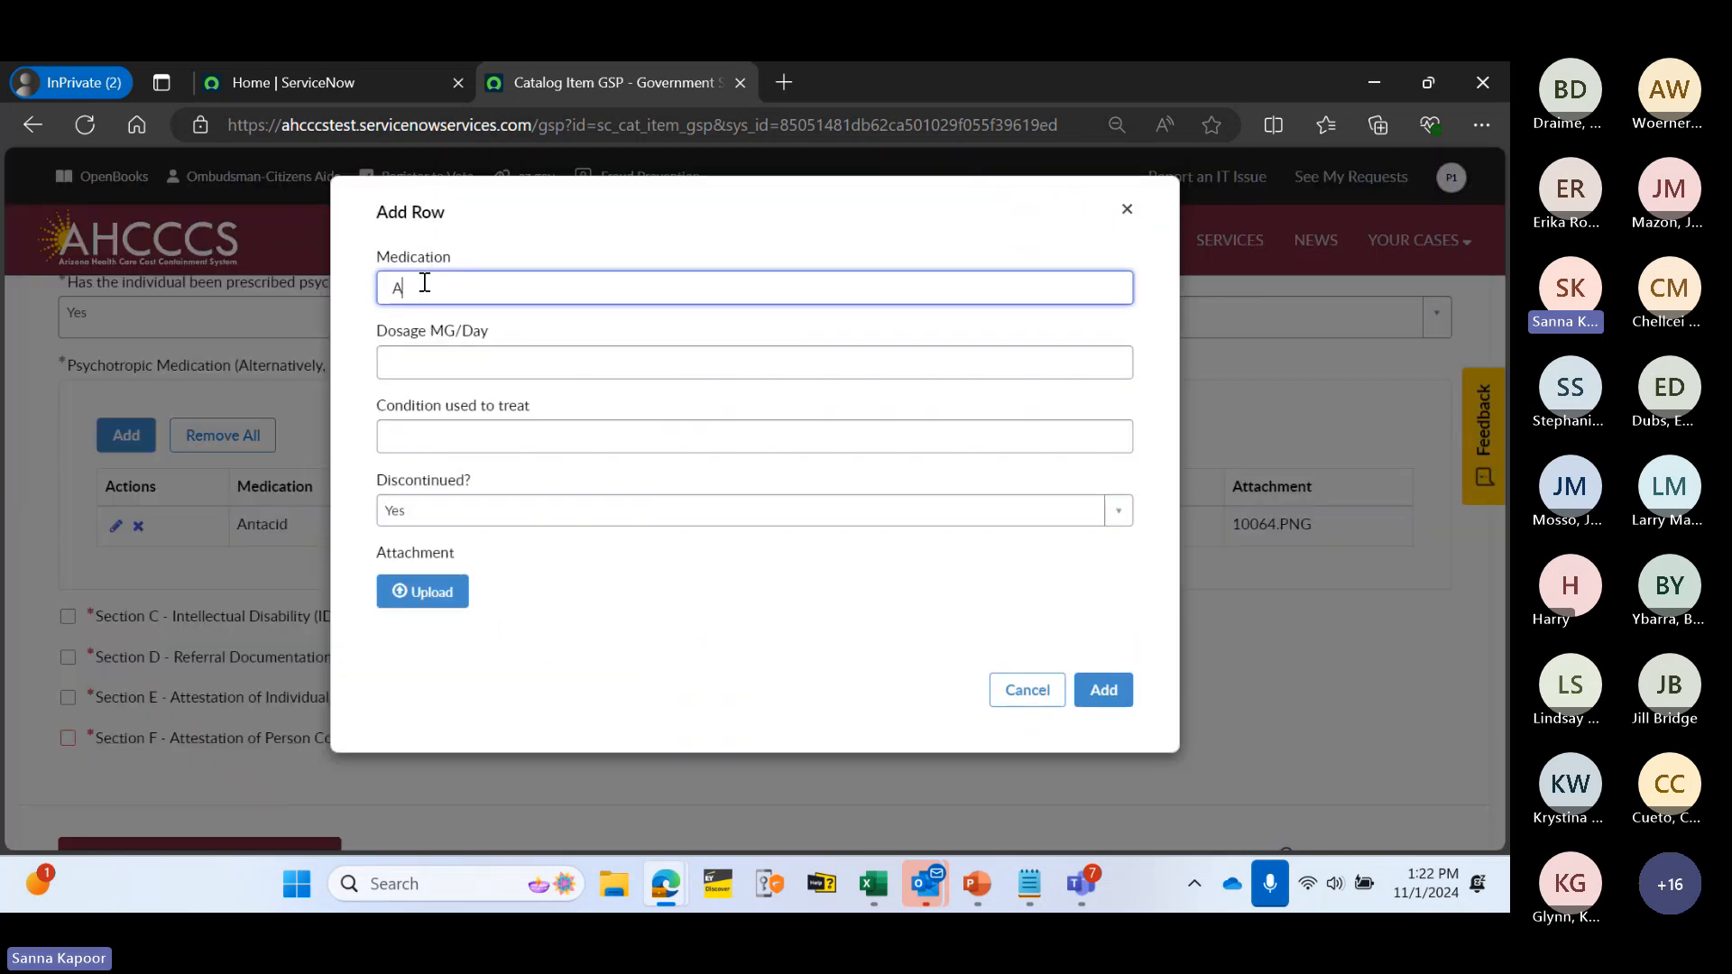
{"action": "type", "text": "Aspirin"}
{"action": "left_click", "coordinate": [471, 361]}
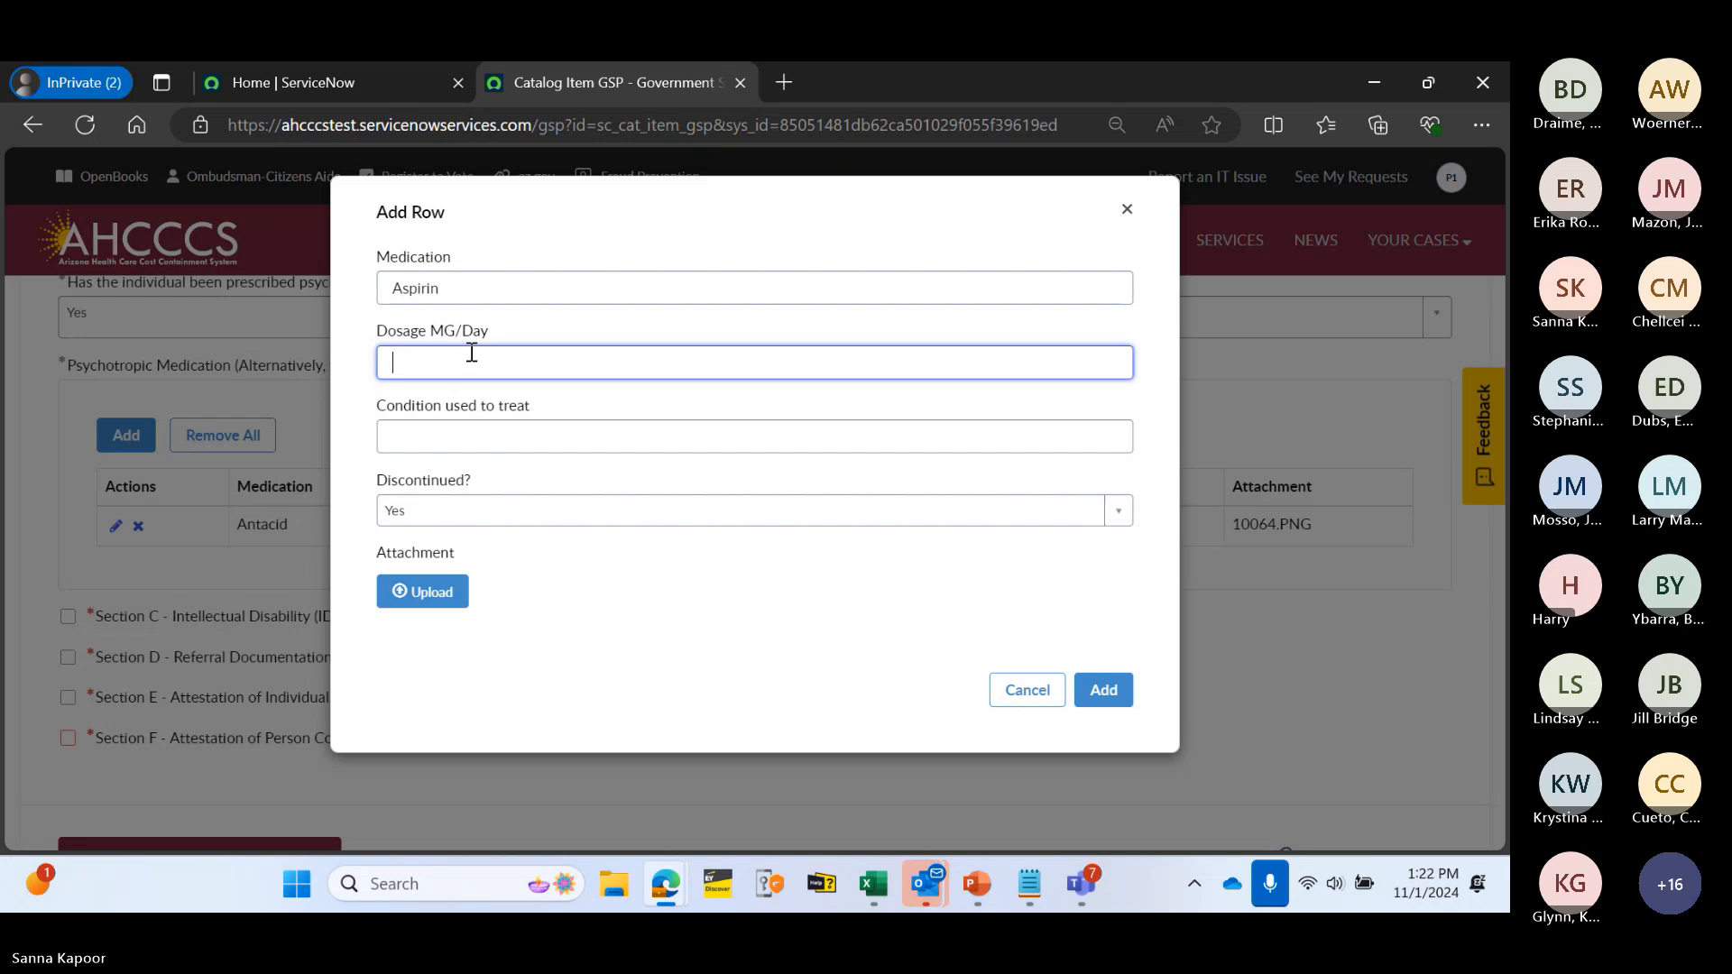
{"action": "type", "text": "50"}
{"action": "left_click", "coordinate": [476, 432]}
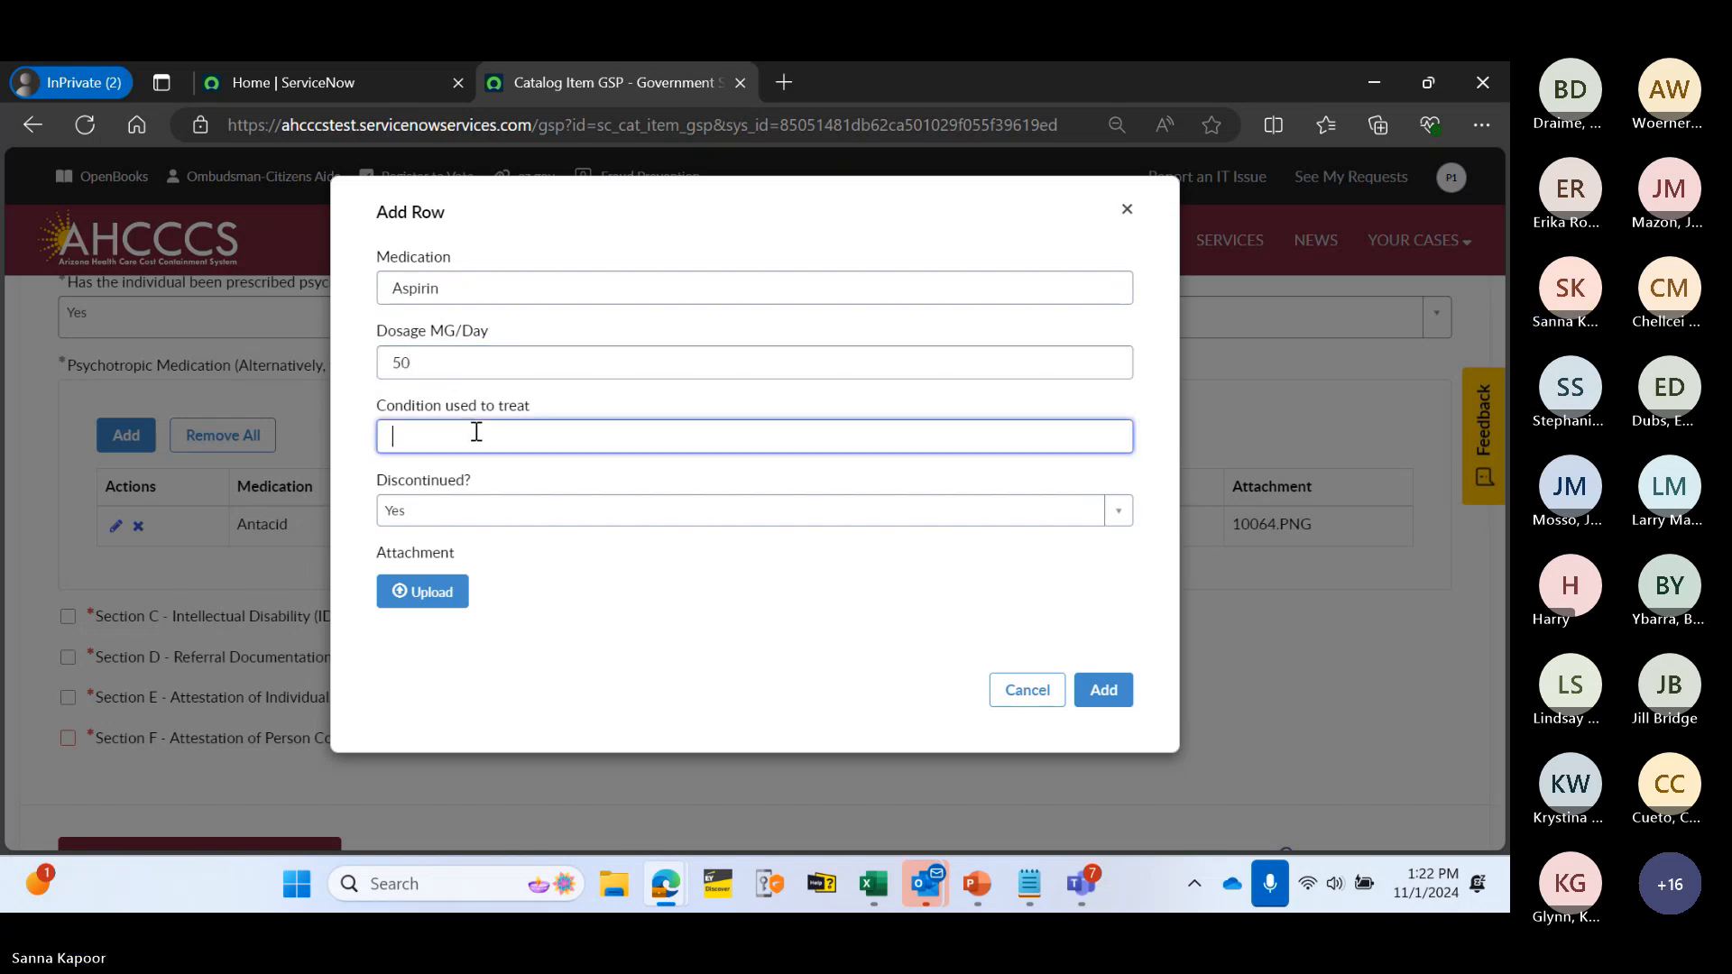
{"action": "type", "text": "headache"}
{"action": "left_click", "coordinate": [502, 513]}
{"action": "left_click", "coordinate": [492, 616]}
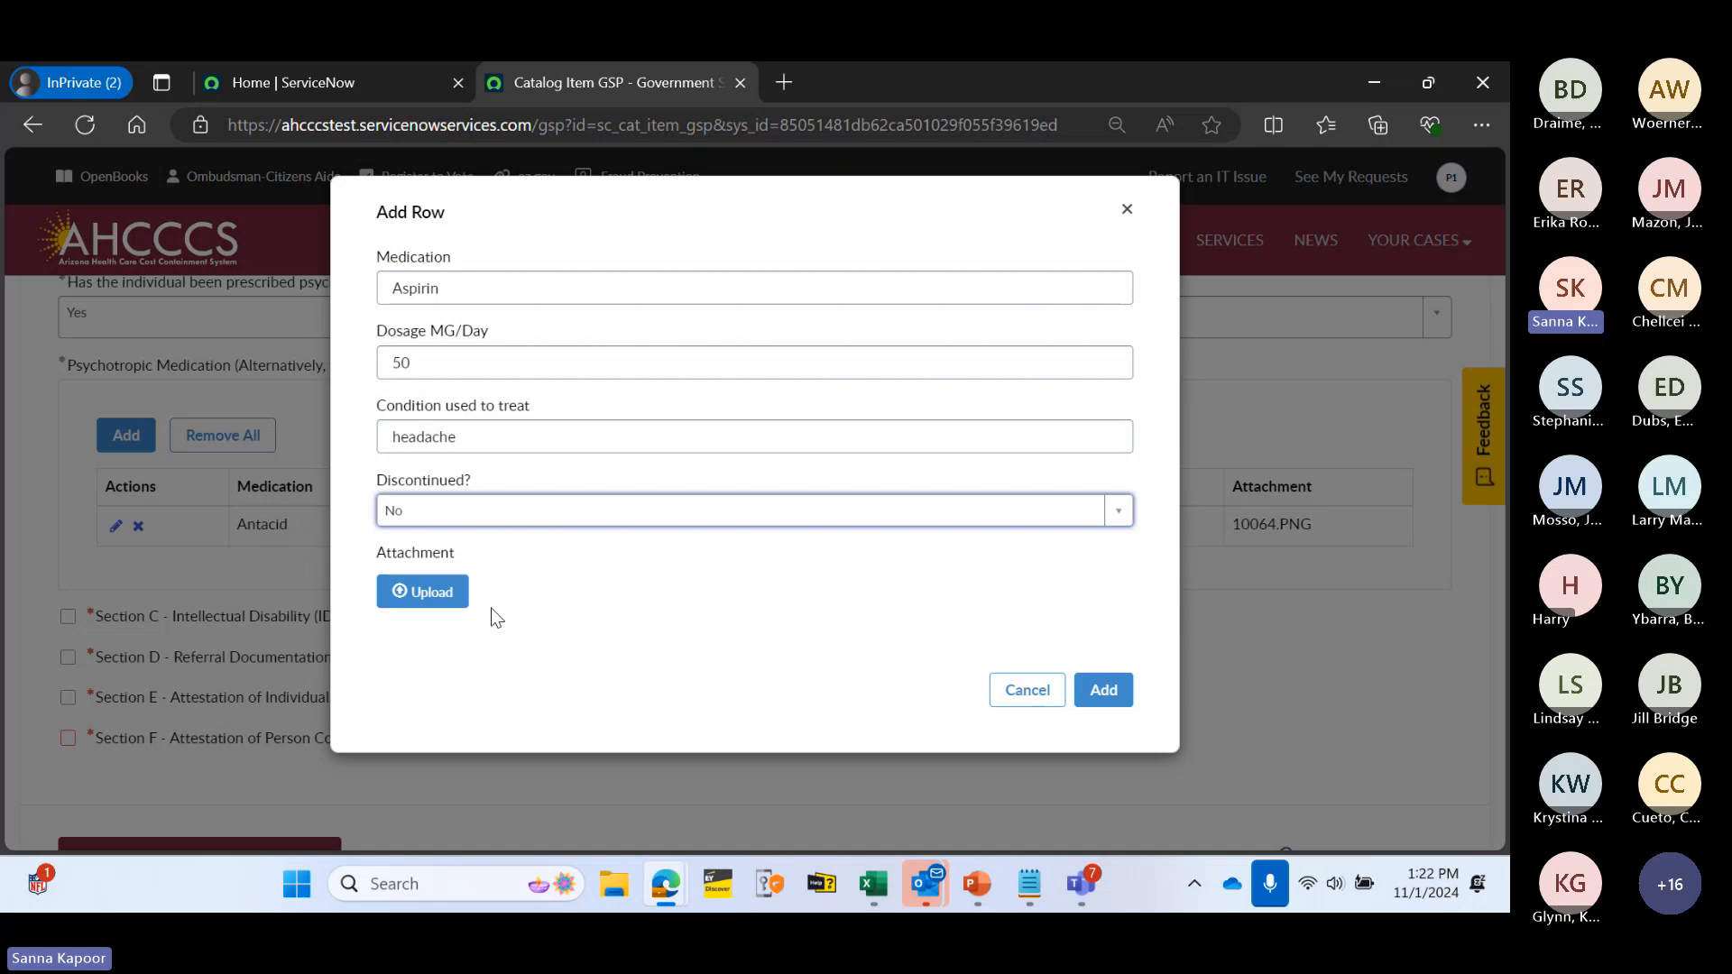
{"action": "left_click", "coordinate": [422, 589]}
{"action": "scroll", "coordinate": [351, 450], "scroll_direction": "down", "scroll_amount": 5}
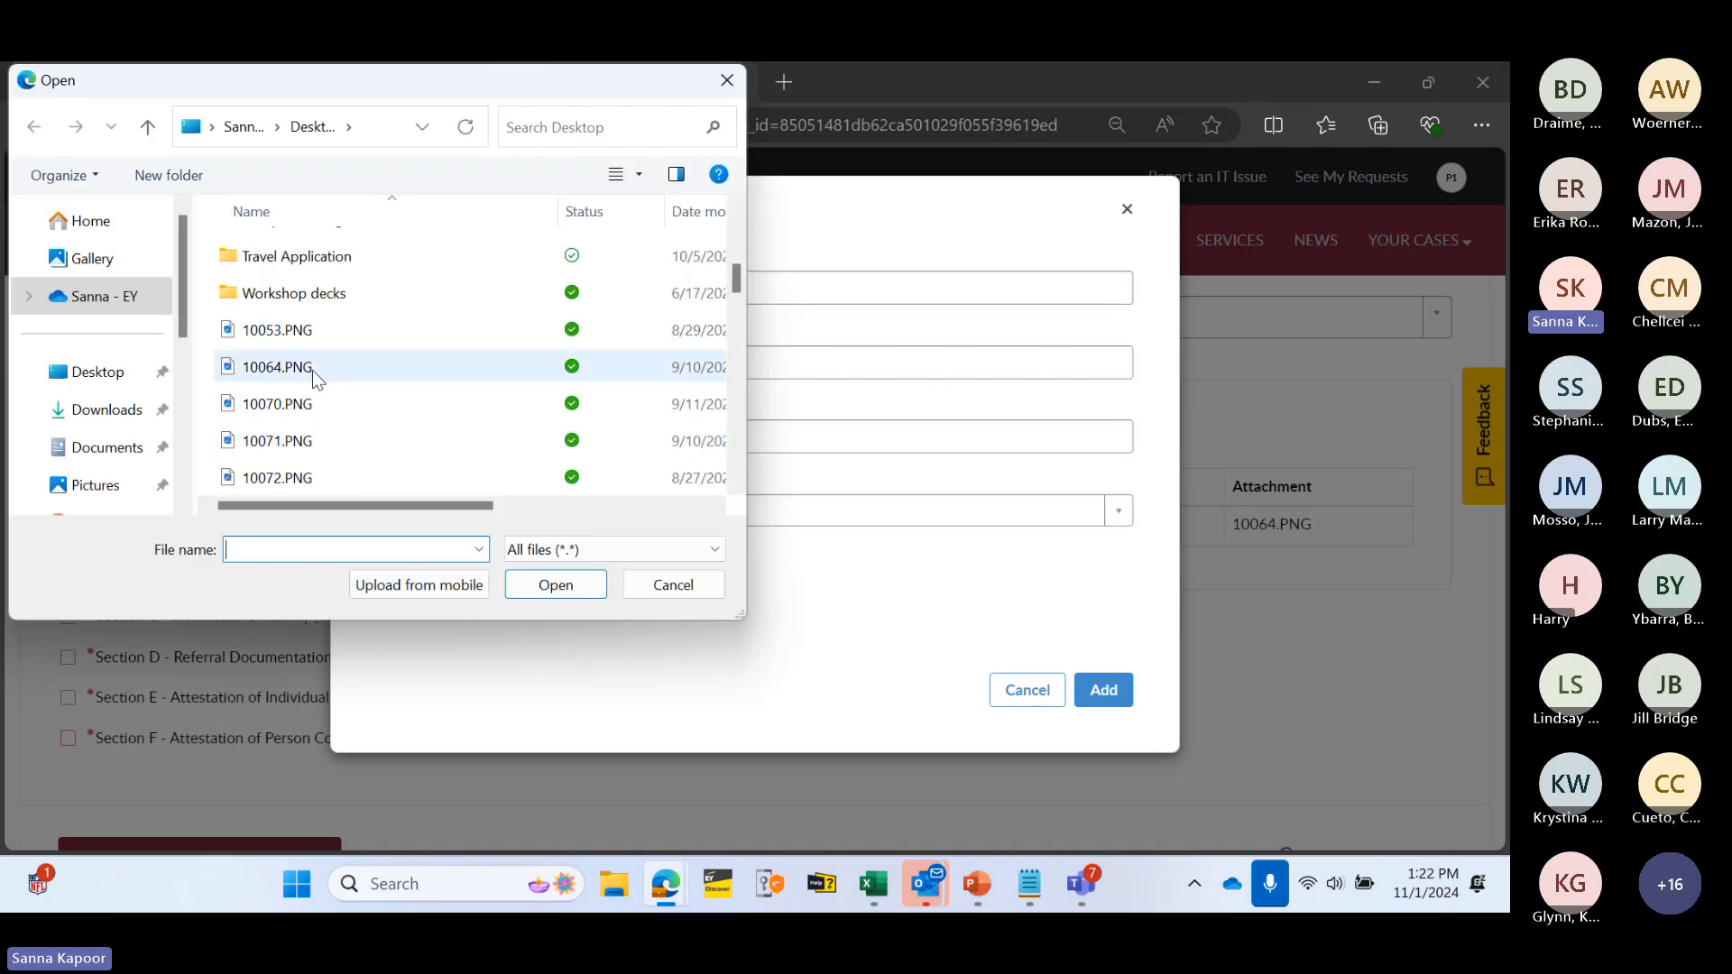
{"action": "double_click", "coordinate": [276, 366]}
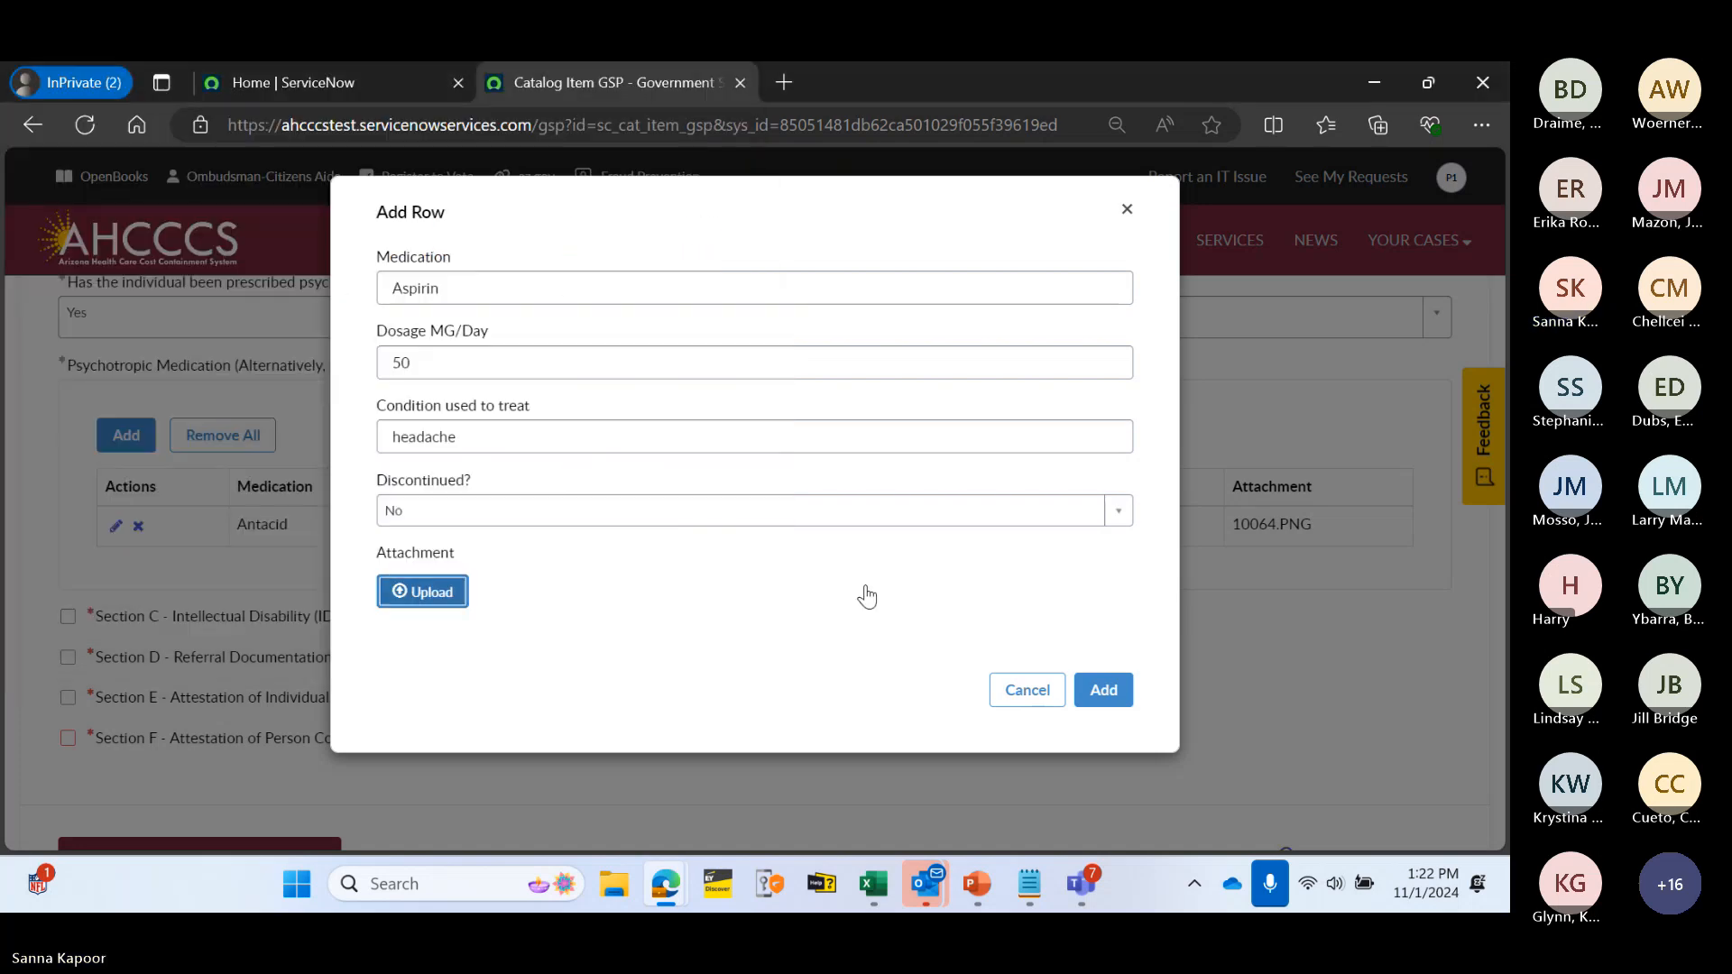
{"action": "left_click", "coordinate": [1104, 690]}
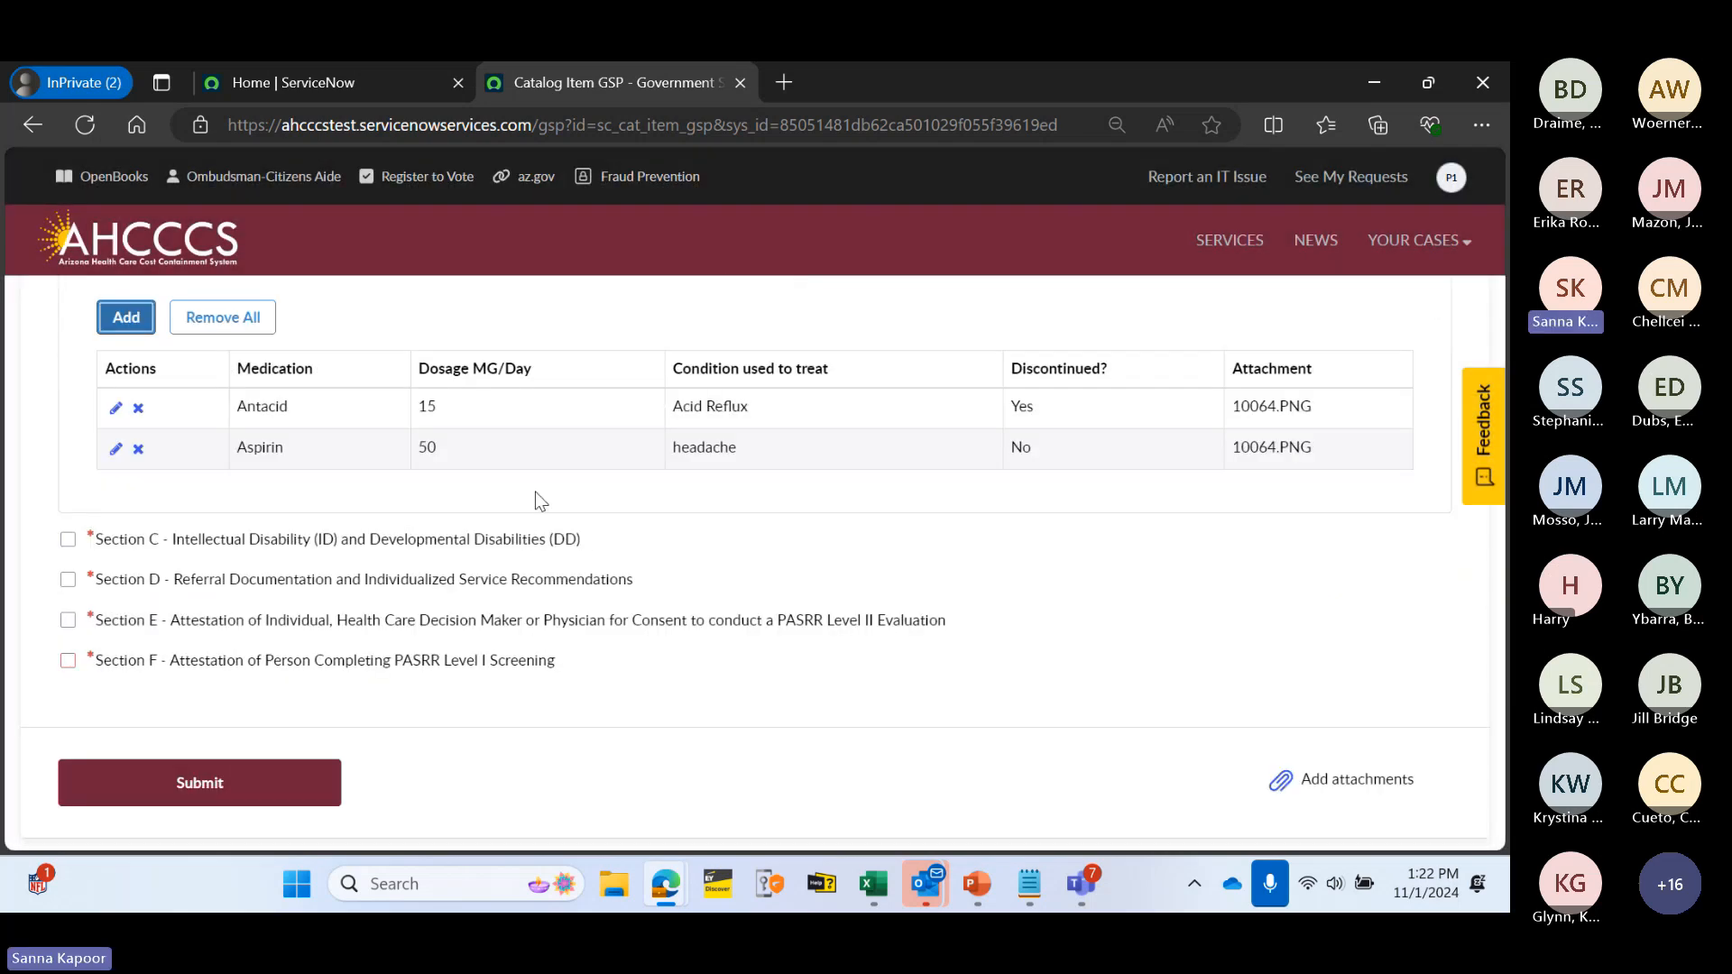
- Remove the Antacid row from the medication table
{"action": "left_click", "coordinate": [138, 408]}
{"action": "left_click", "coordinate": [970, 286]}
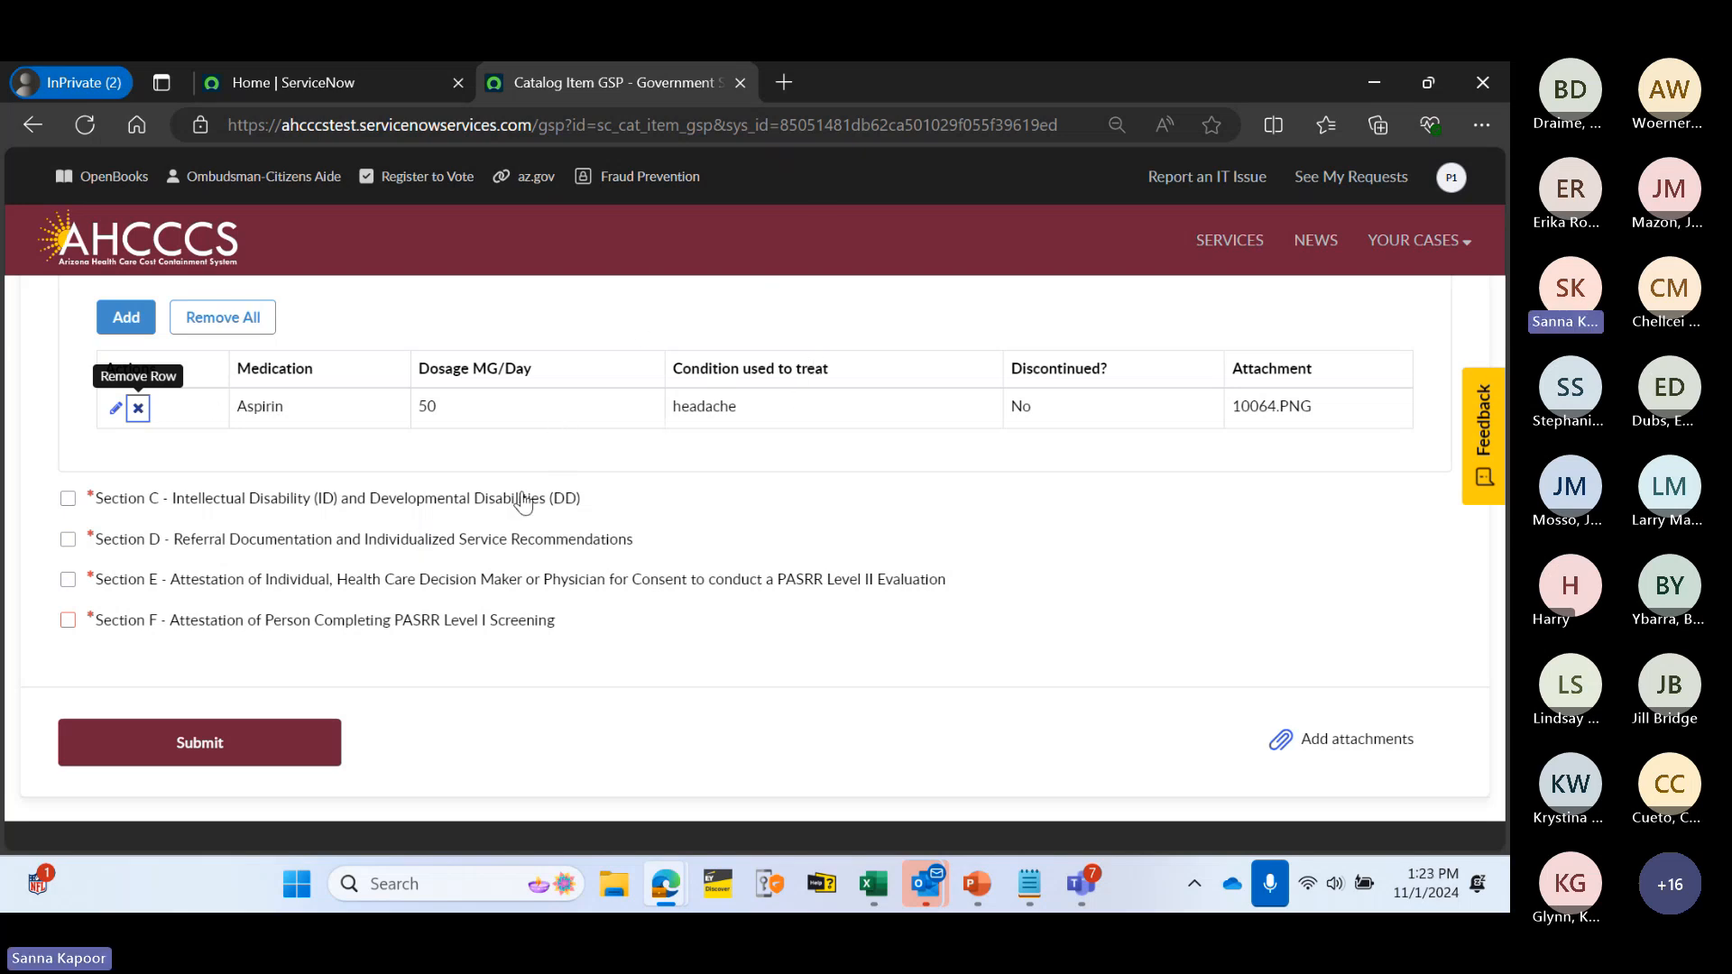
{"action": "scroll", "coordinate": [435, 478], "scroll_direction": "up", "scroll_amount": 1}
{"action": "scroll", "coordinate": [379, 478], "scroll_direction": "down", "scroll_amount": 1}
- Expand Section C and answer Yes to the ID diagnosis and before-age-18 impairment questions
{"action": "left_click", "coordinate": [307, 508]}
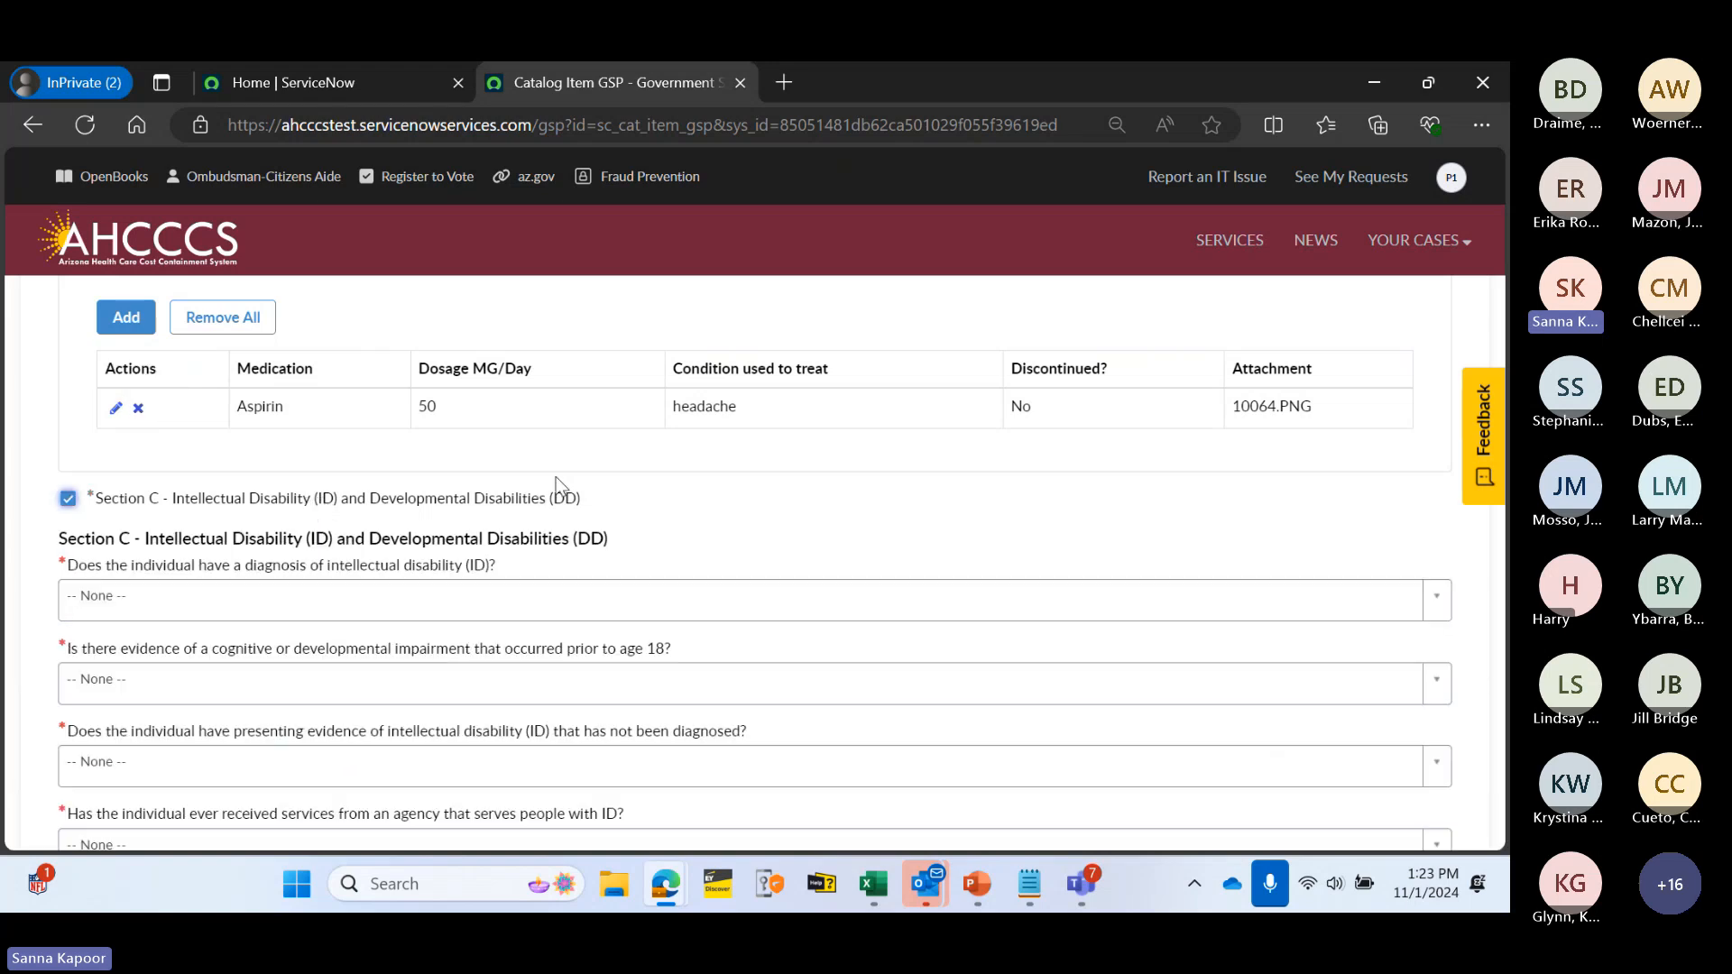
{"action": "scroll", "coordinate": [911, 480], "scroll_direction": "down", "scroll_amount": 1}
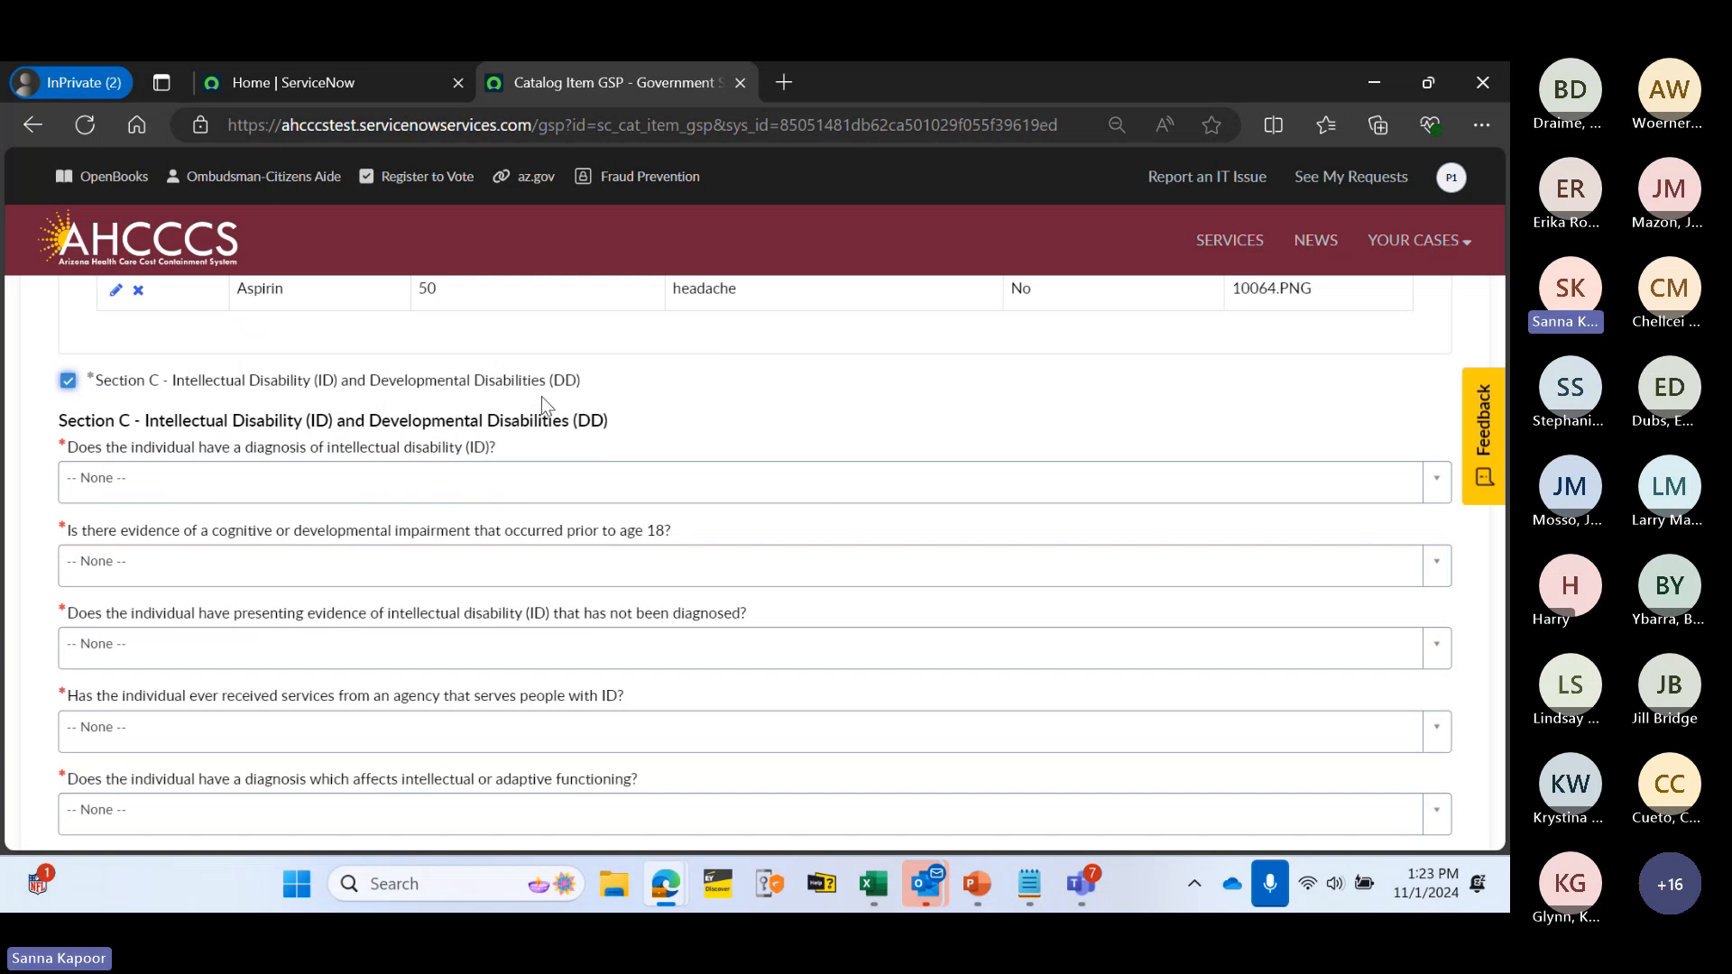
{"action": "scroll", "coordinate": [745, 538], "scroll_direction": "down", "scroll_amount": 1}
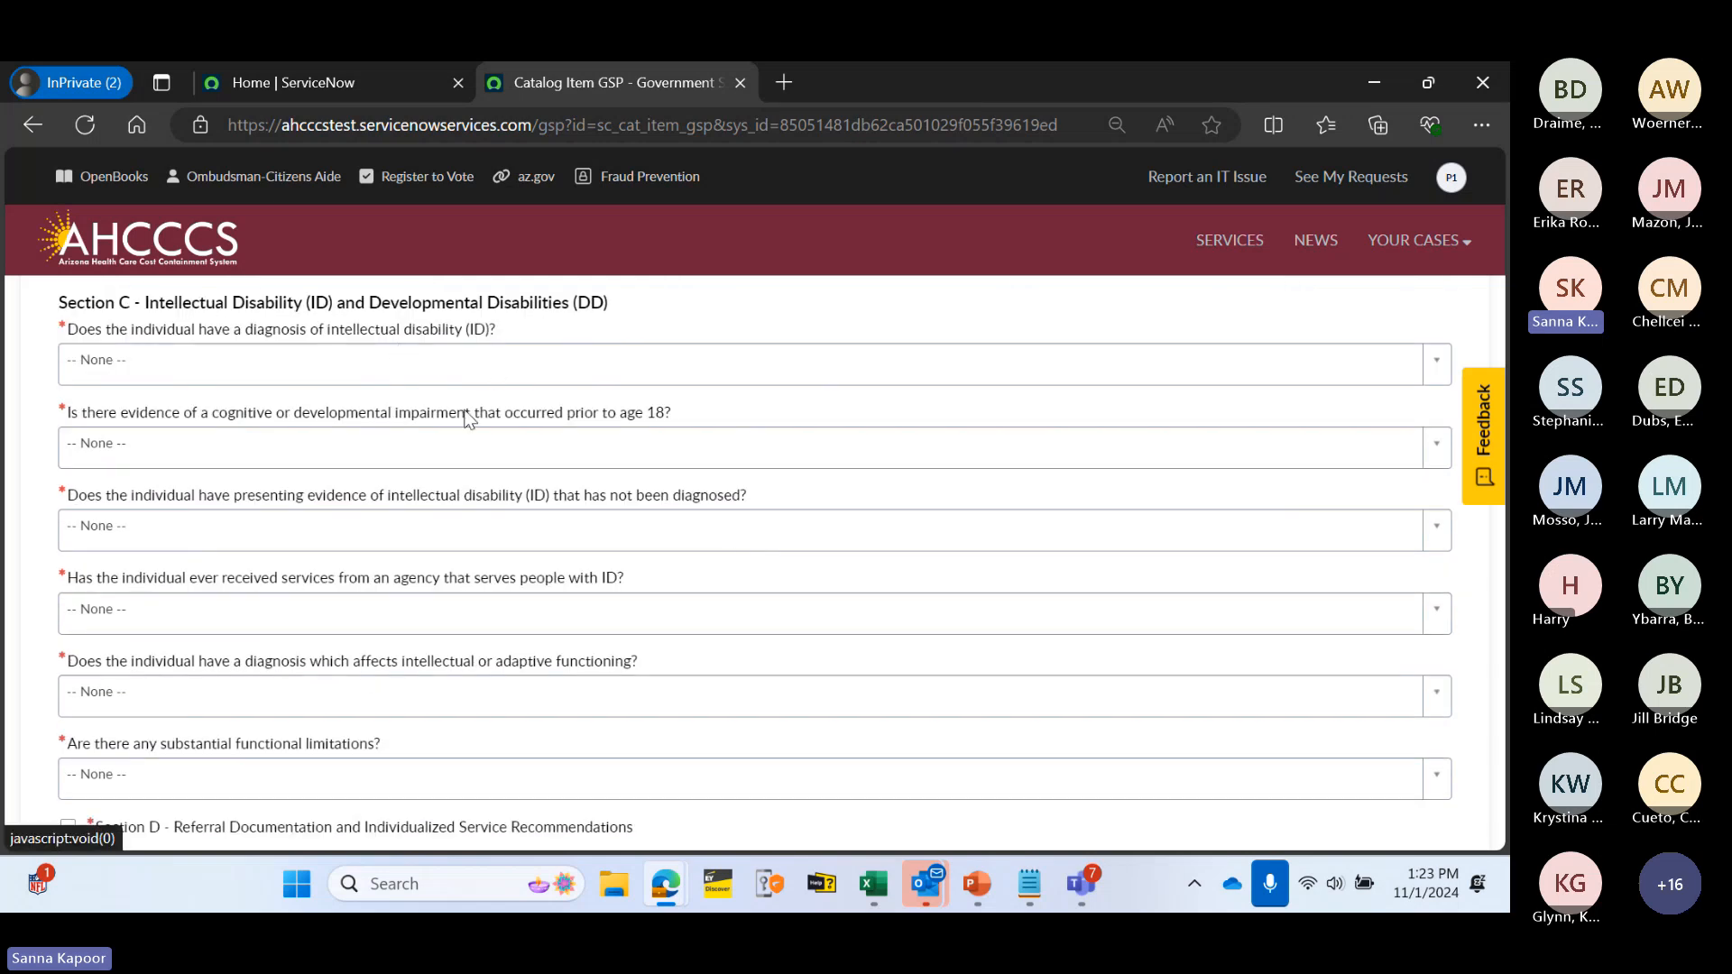
{"action": "left_click", "coordinate": [493, 366]}
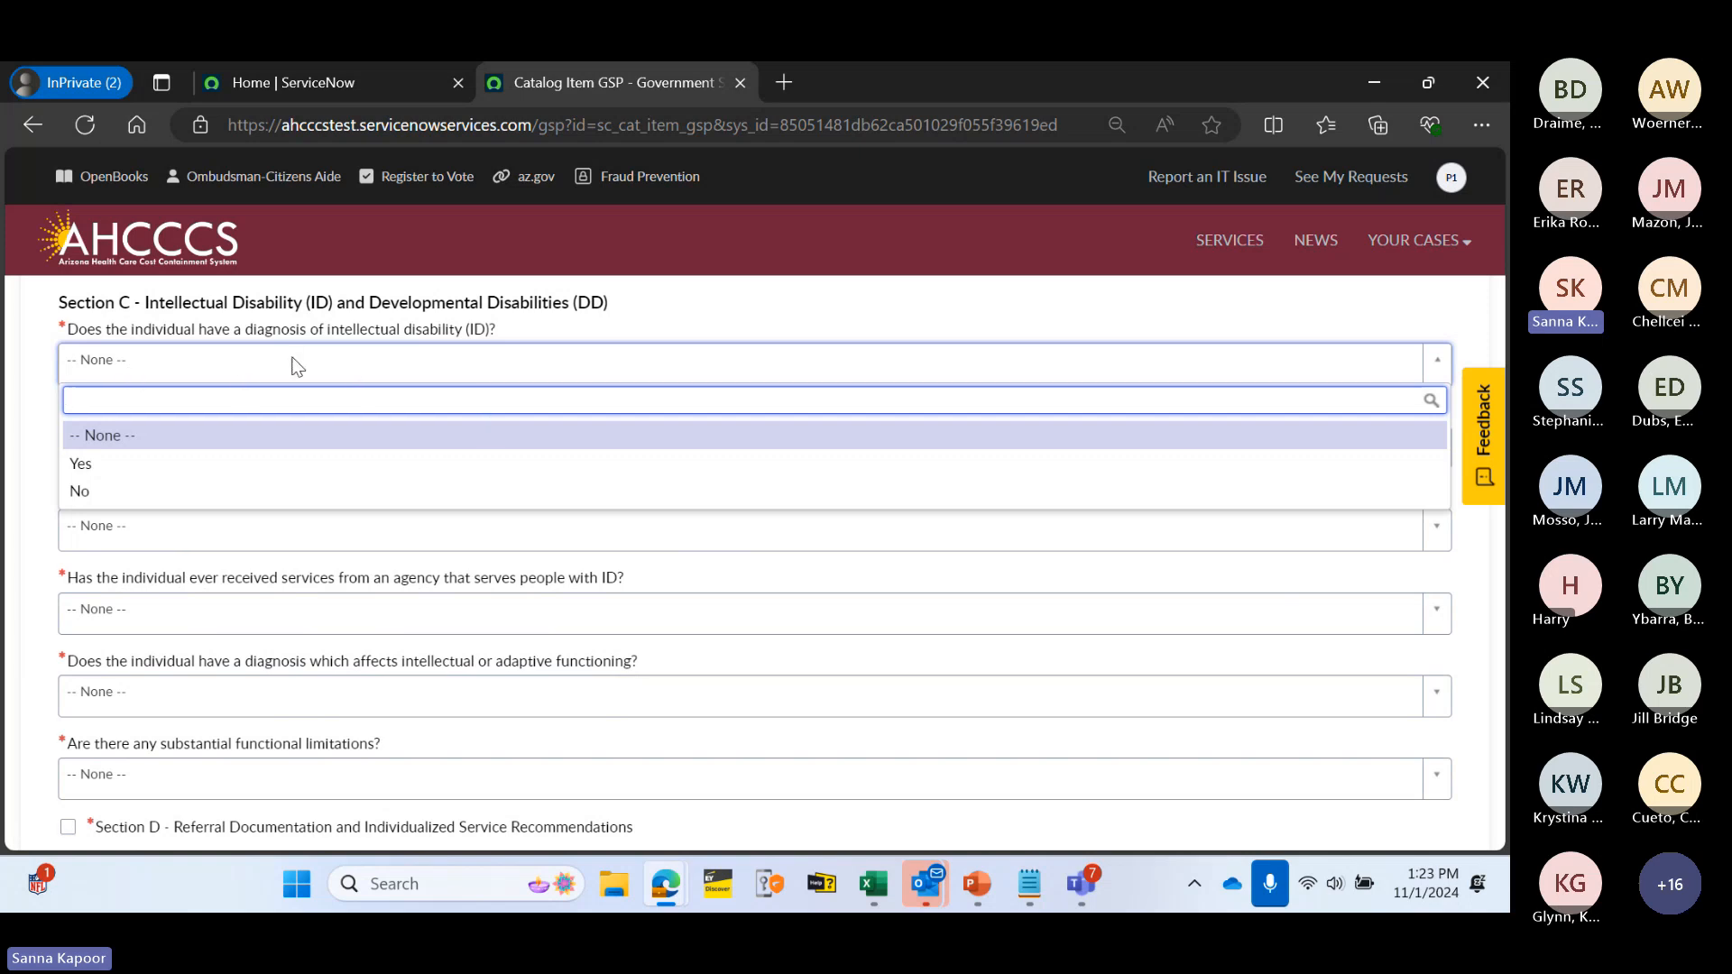
{"action": "left_click", "coordinate": [357, 466]}
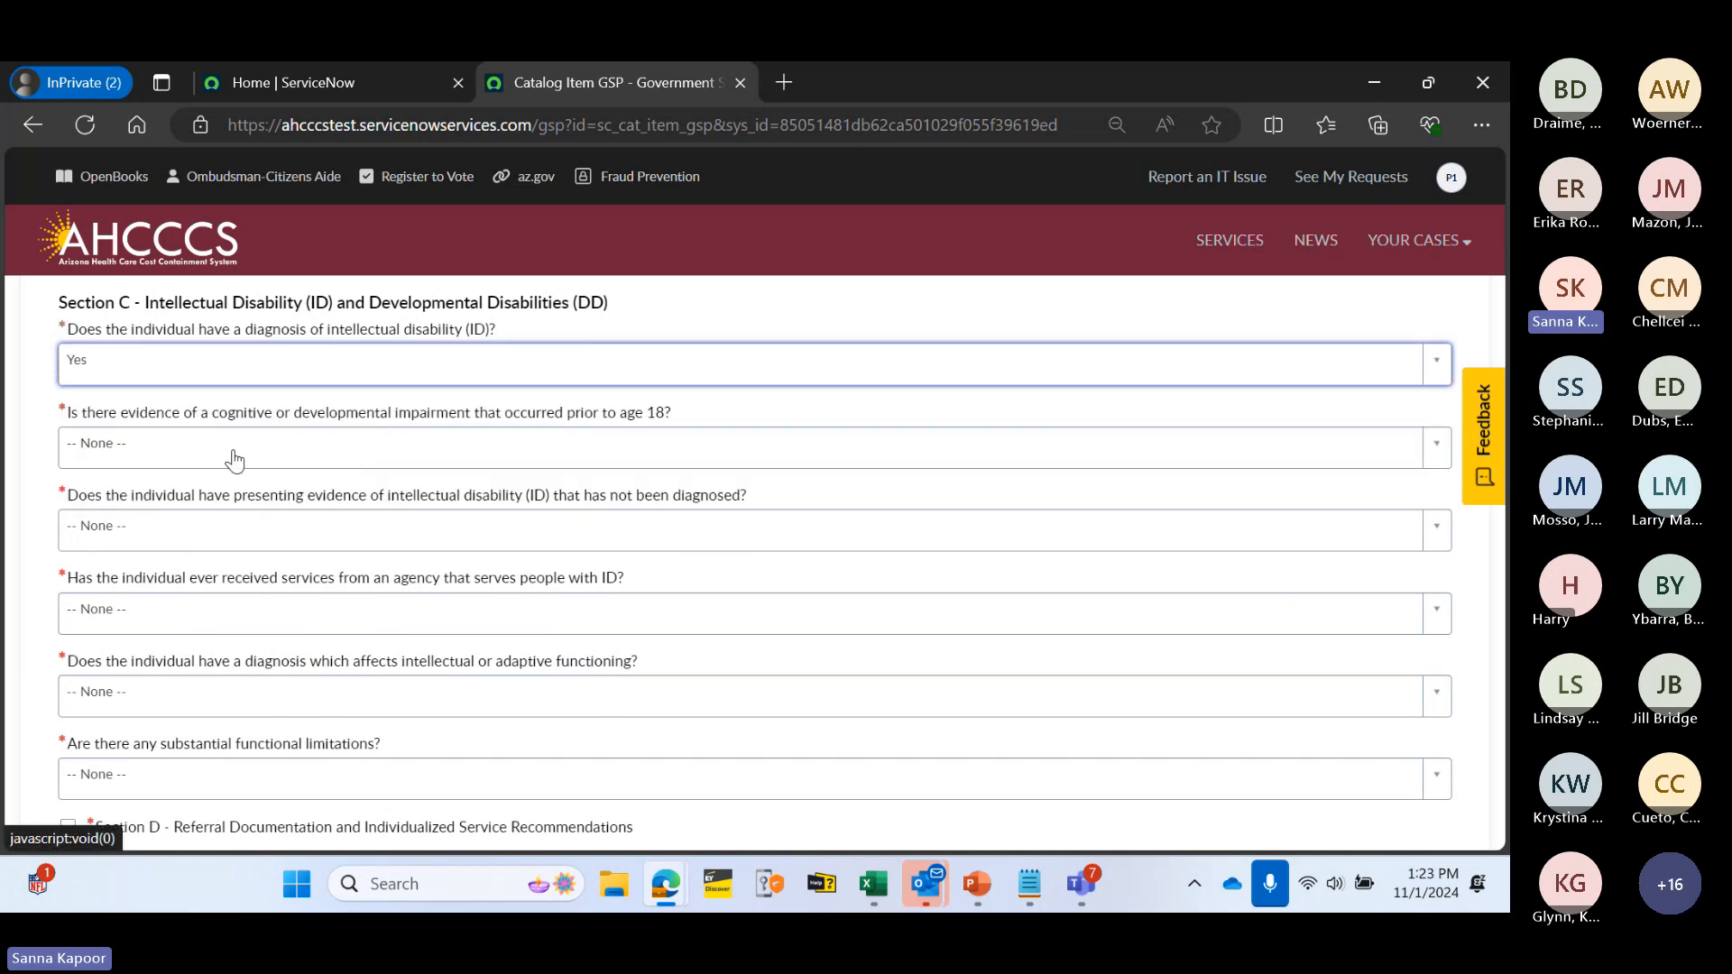
{"action": "left_click", "coordinate": [332, 442]}
{"action": "left_click", "coordinate": [303, 547]}
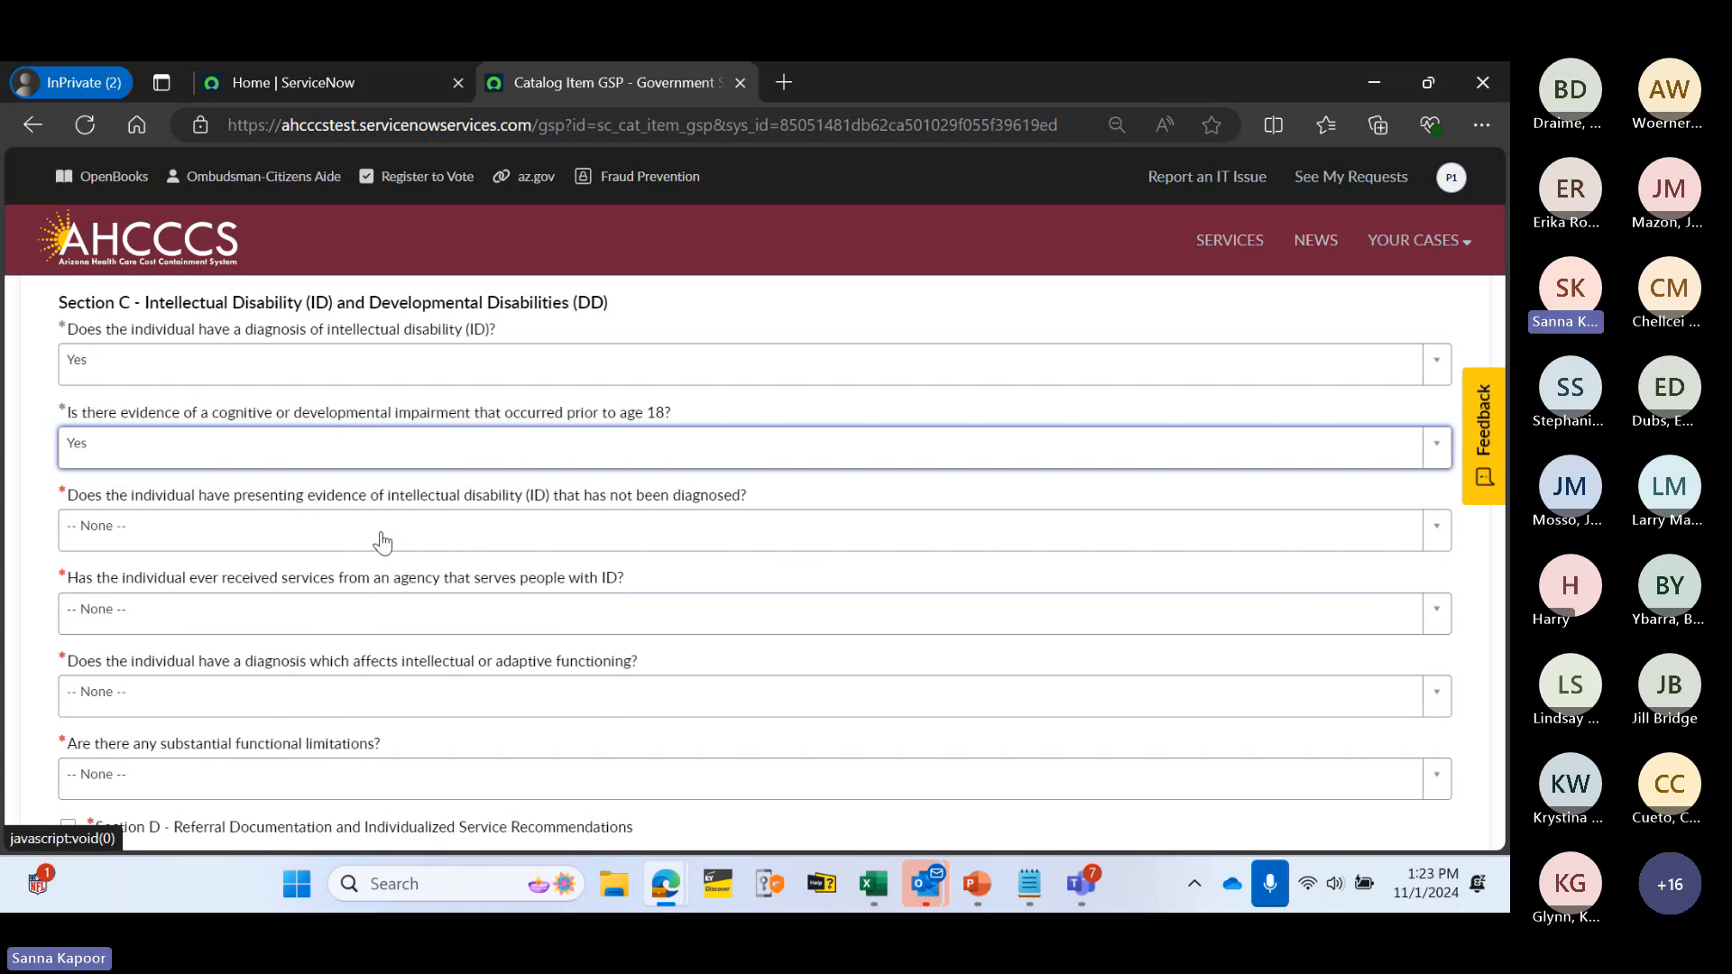
- Answer No to undiagnosed ID evidence, ID agency services, functioning diagnosis and functional limitations
{"action": "left_click", "coordinate": [478, 535]}
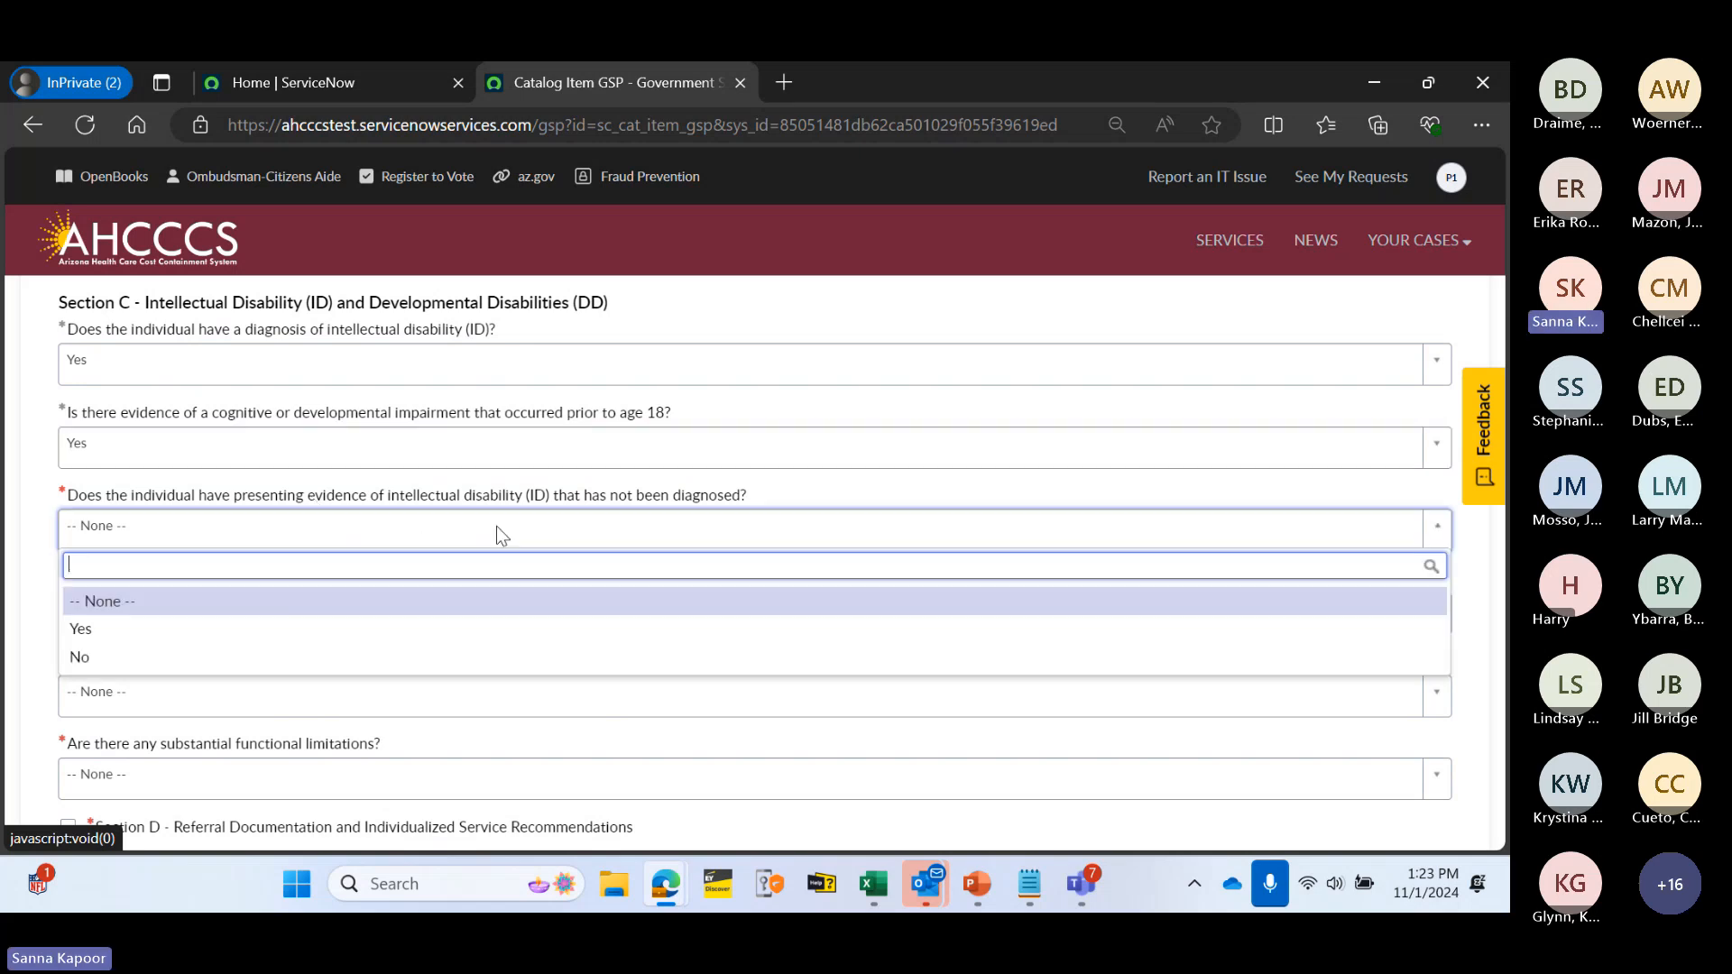
{"action": "left_click", "coordinate": [426, 658]}
{"action": "scroll", "coordinate": [483, 598], "scroll_direction": "down", "scroll_amount": 1}
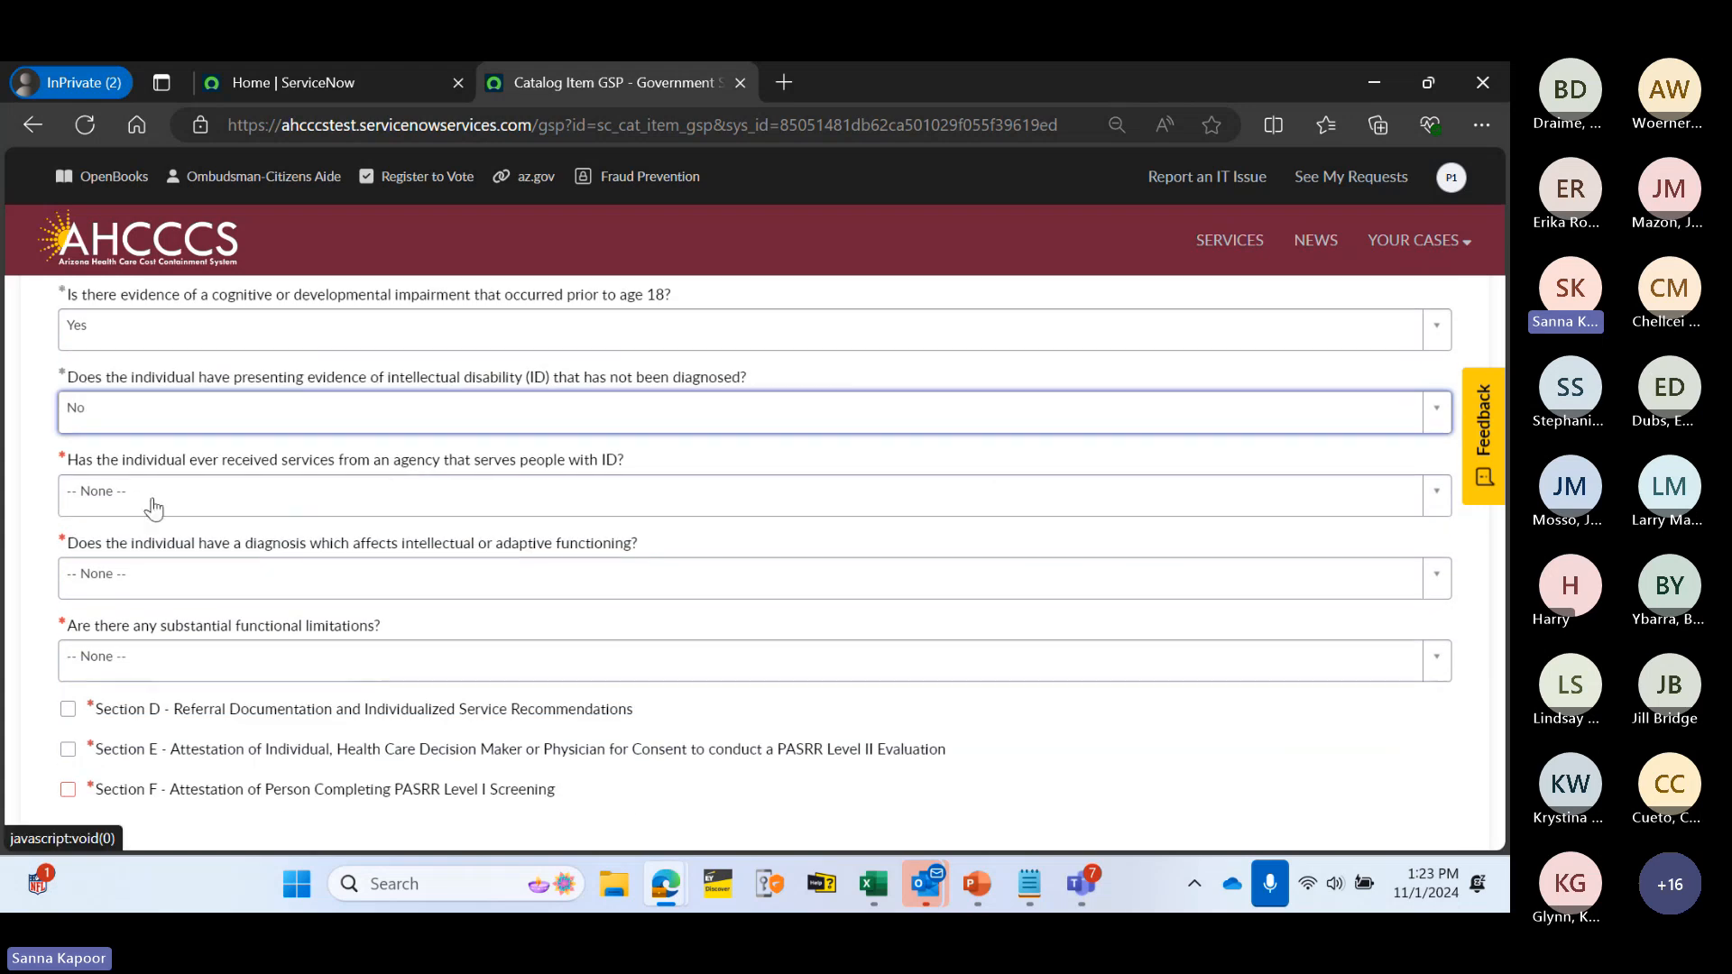
{"action": "left_click", "coordinate": [488, 502]}
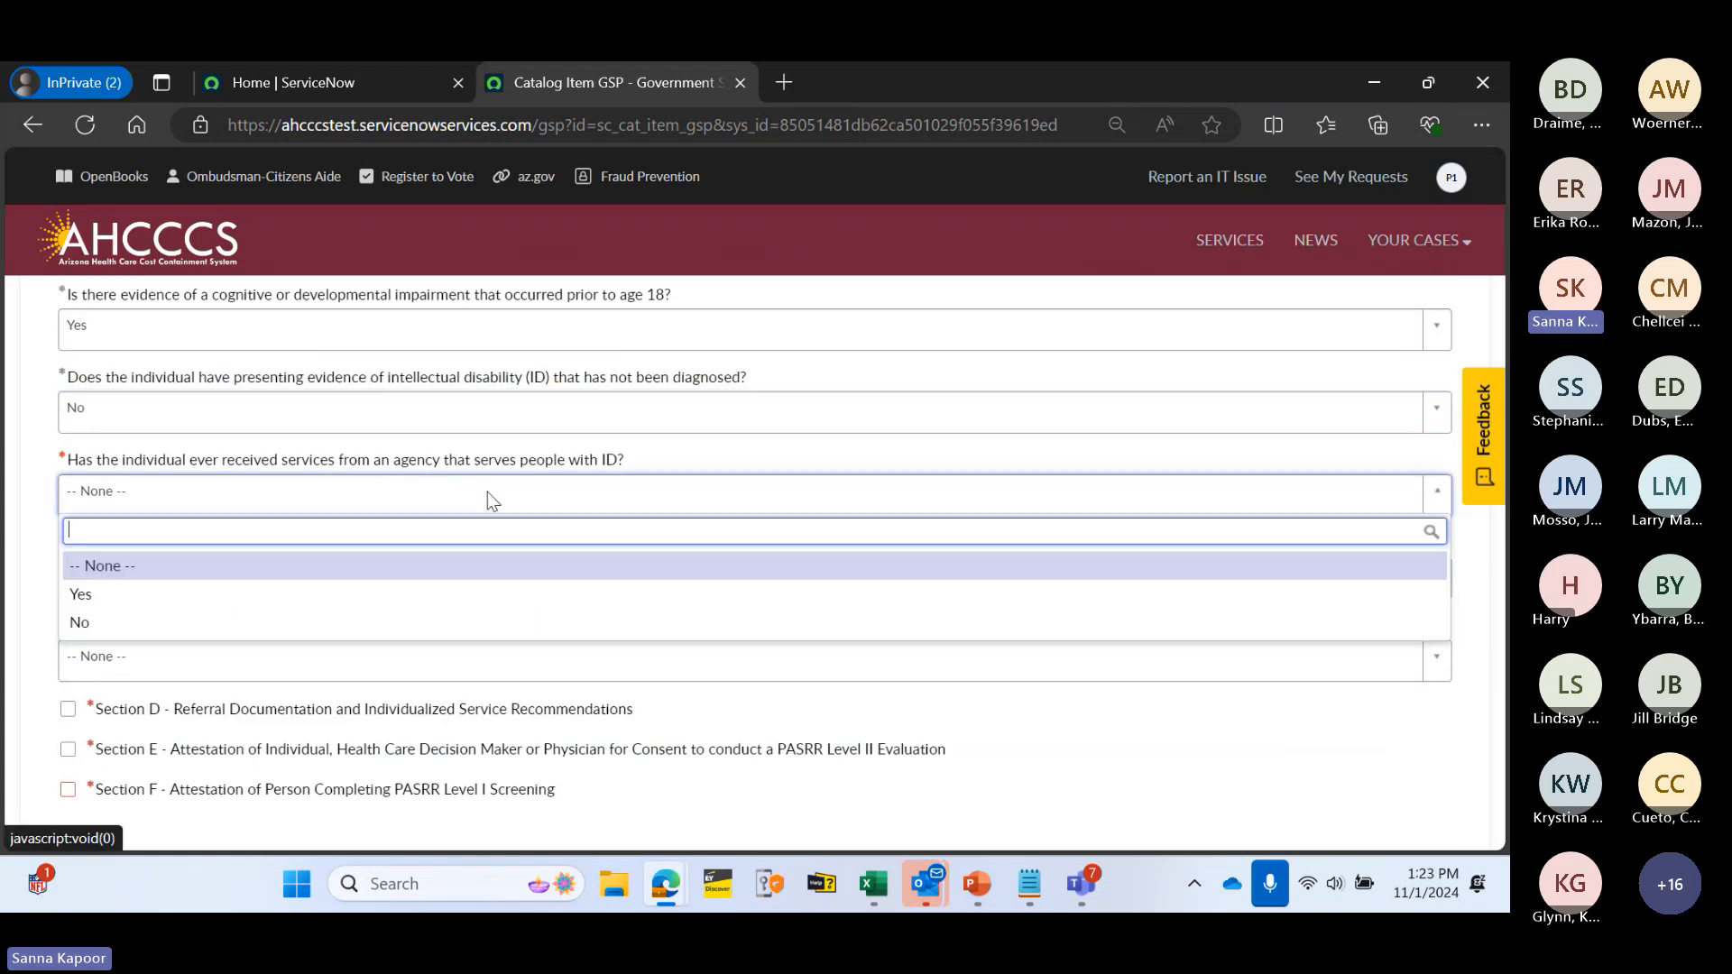
{"action": "left_click", "coordinate": [439, 617]}
{"action": "scroll", "coordinate": [310, 541], "scroll_direction": "down", "scroll_amount": 2}
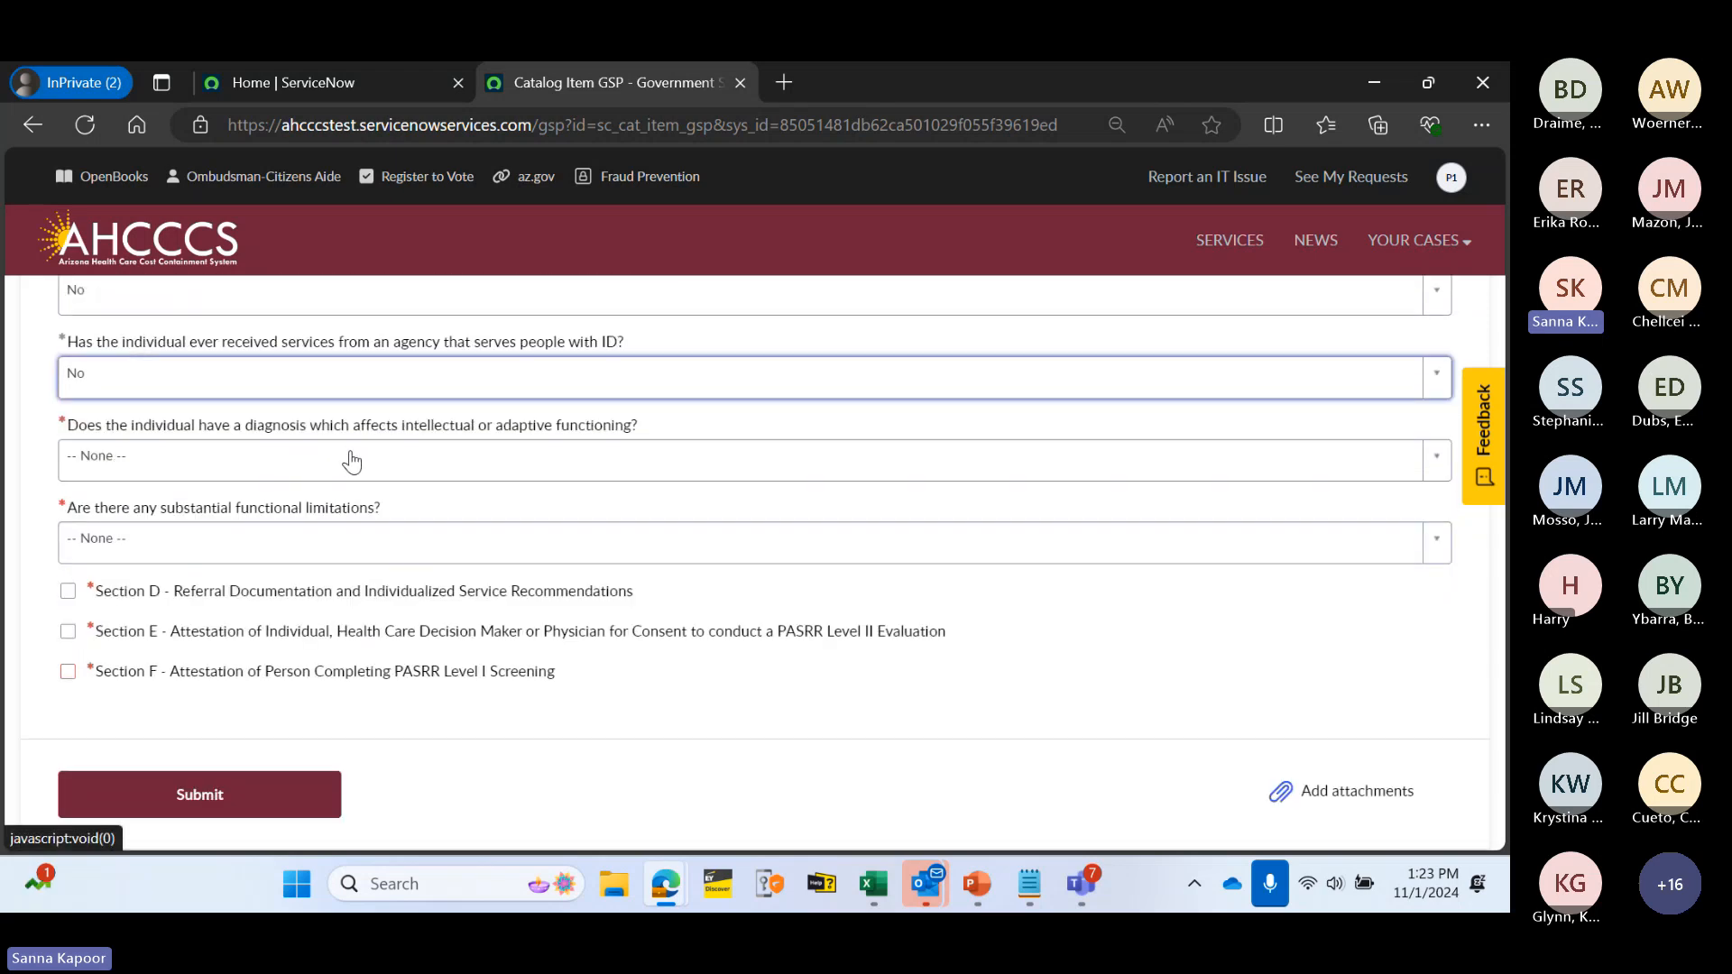
{"action": "left_click", "coordinate": [497, 469]}
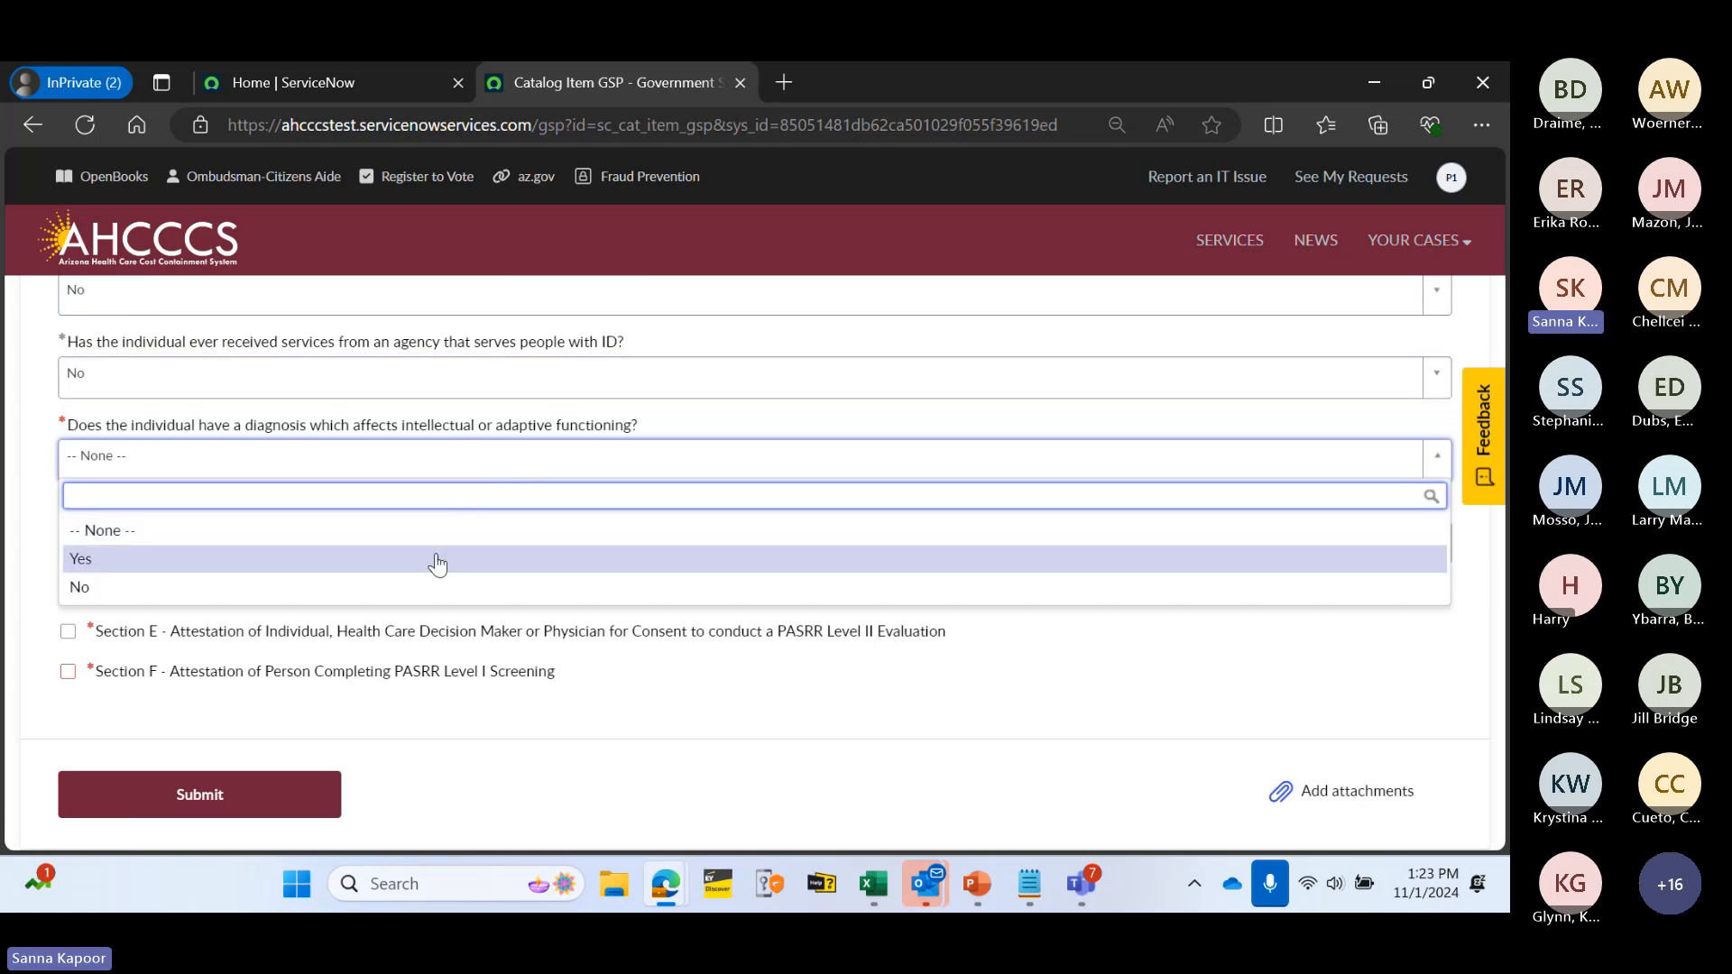
{"action": "left_click", "coordinate": [437, 591]}
{"action": "scroll", "coordinate": [381, 572], "scroll_direction": "down", "scroll_amount": 1}
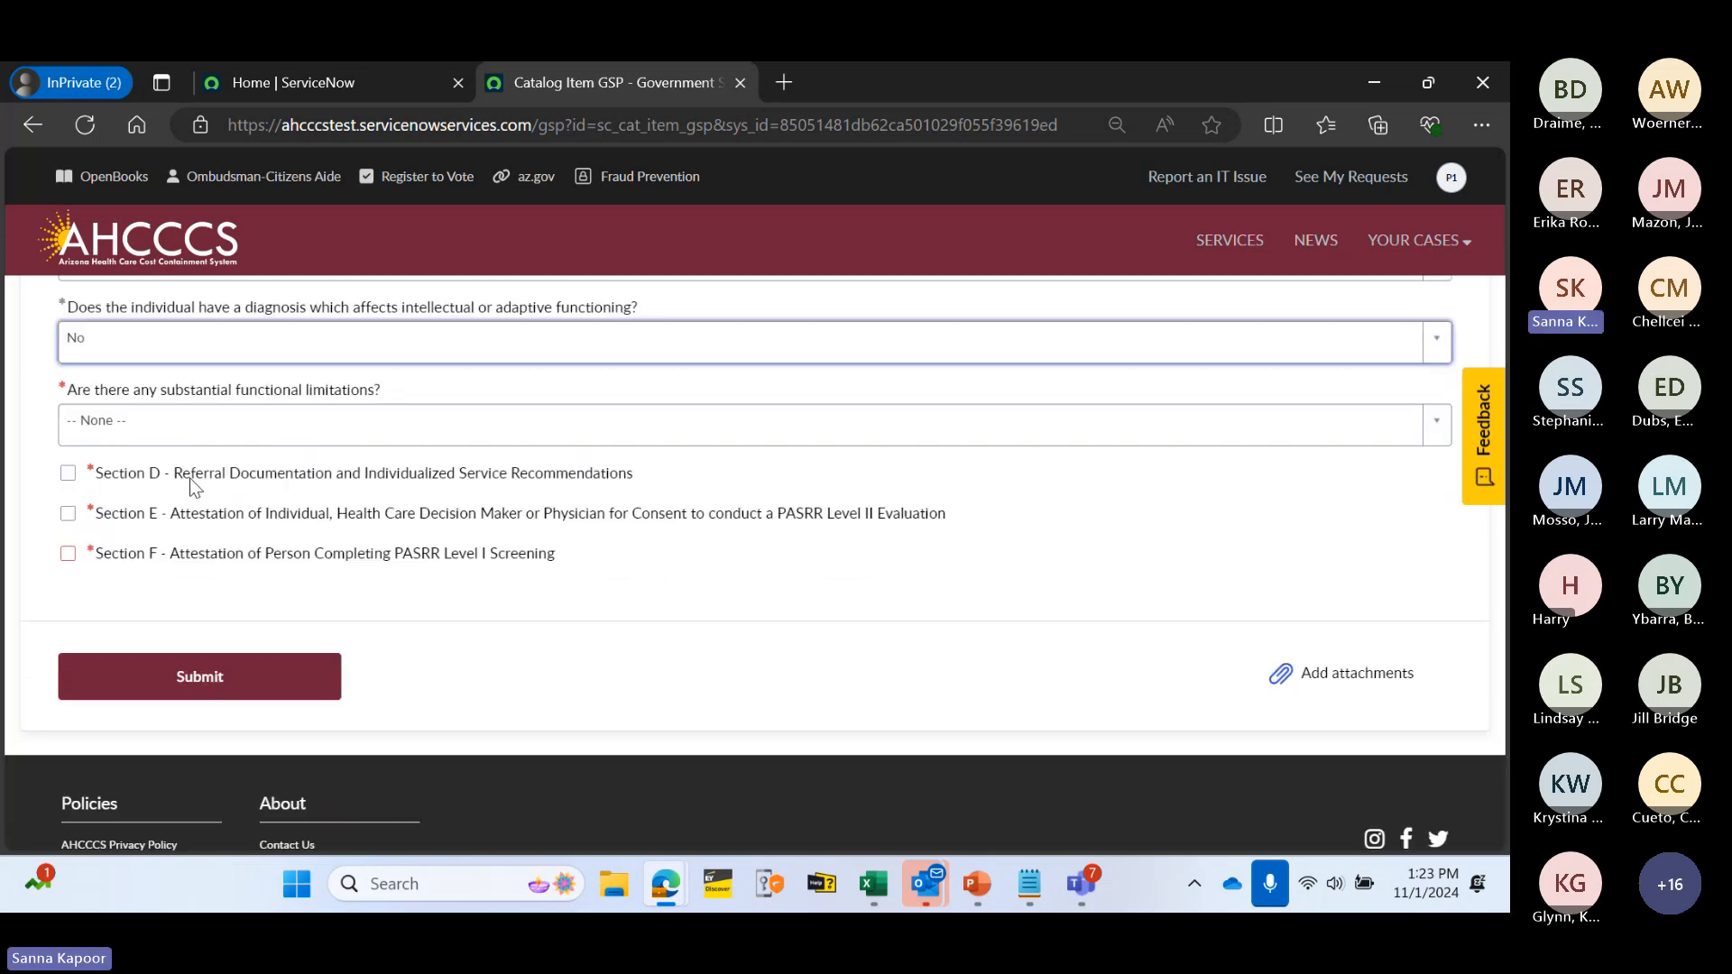
{"action": "left_click", "coordinate": [285, 429]}
{"action": "left_click", "coordinate": [274, 551]}
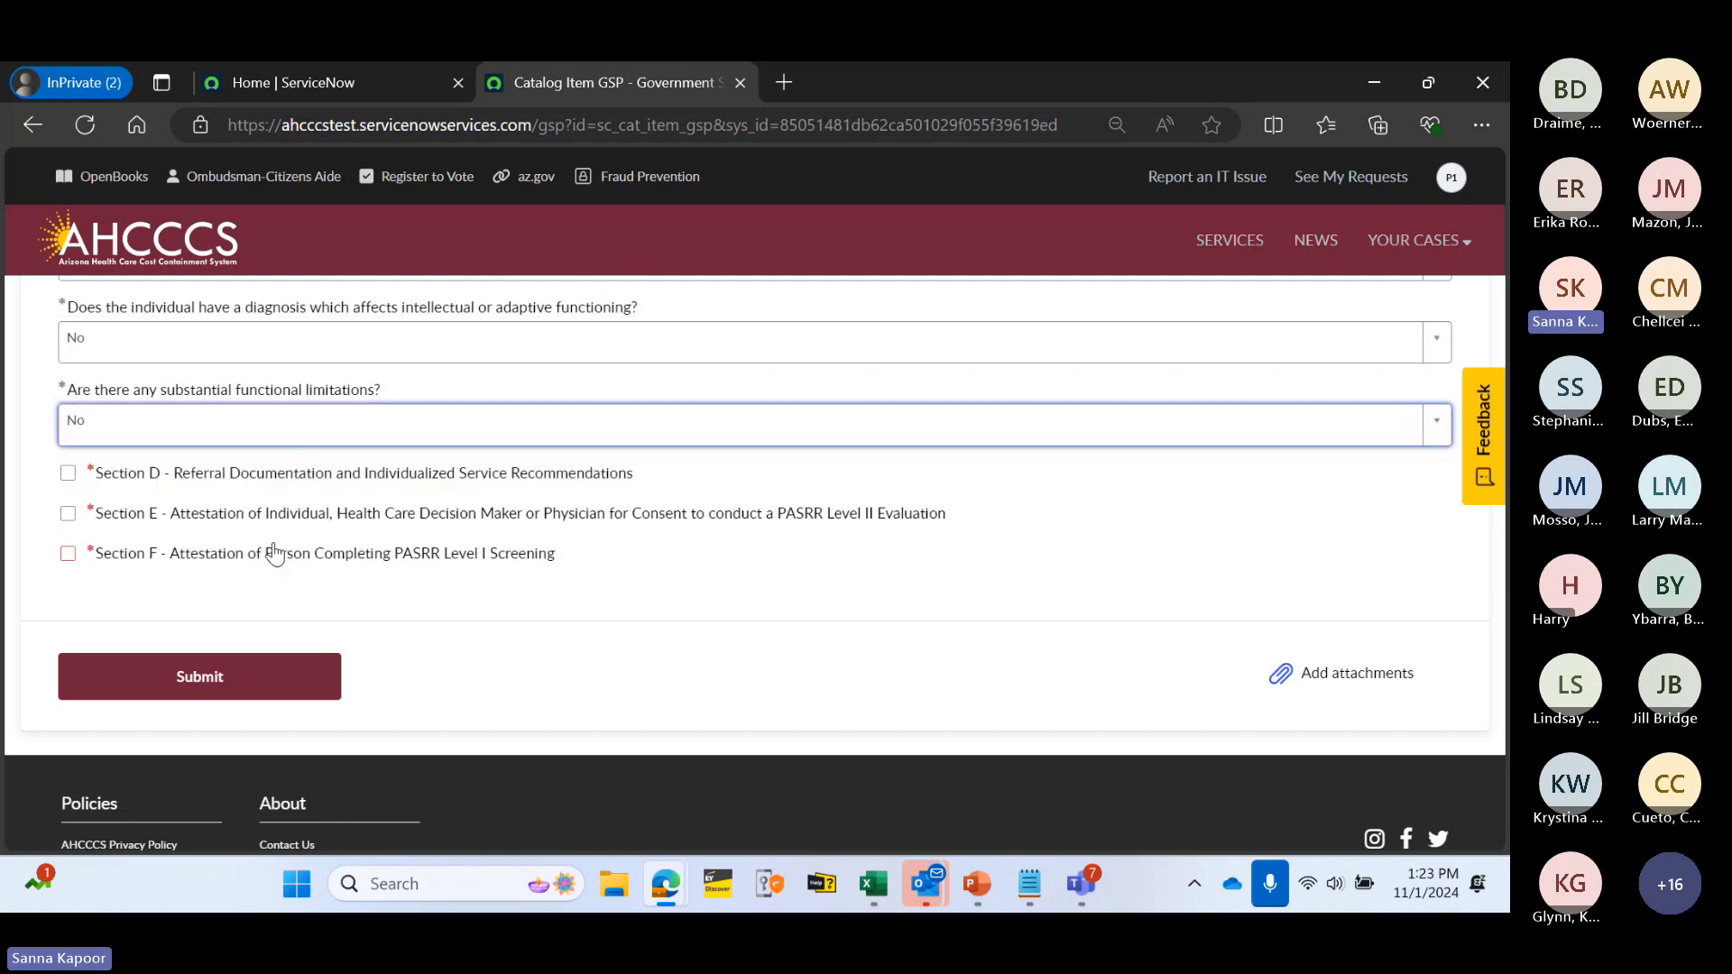
- Expand Section D and review its recommended services field and empty Mandatory and Optional file tables
{"action": "left_click", "coordinate": [350, 486]}
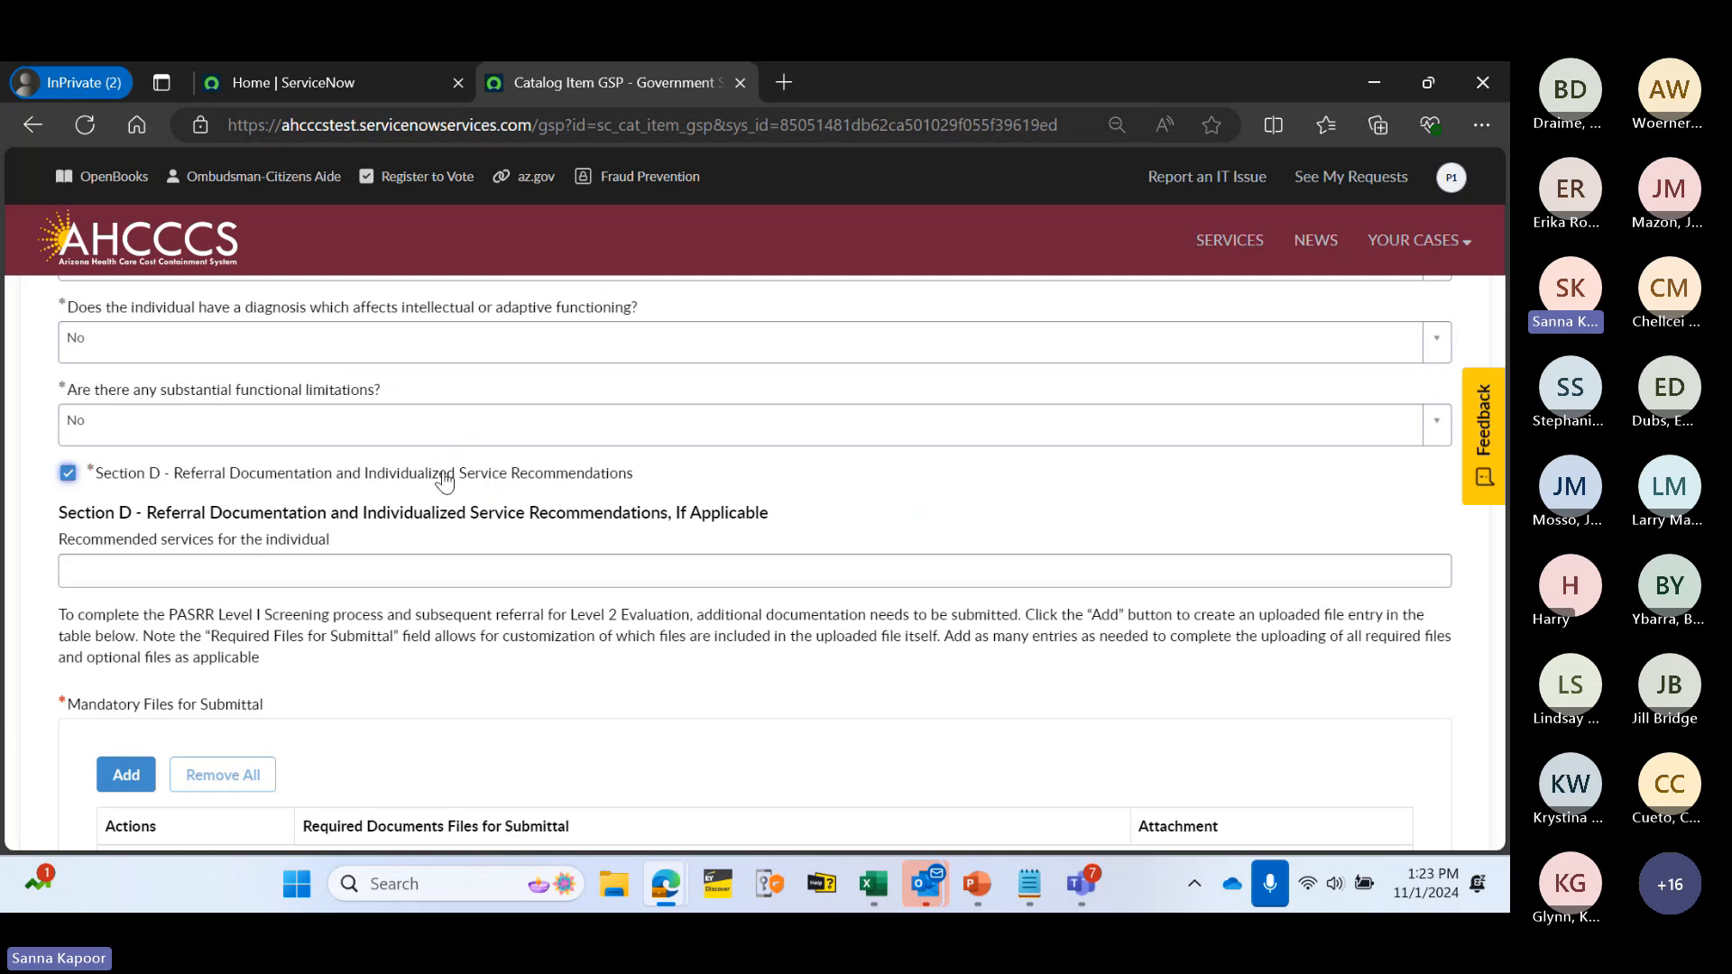
{"action": "scroll", "coordinate": [506, 487], "scroll_direction": "down", "scroll_amount": 1}
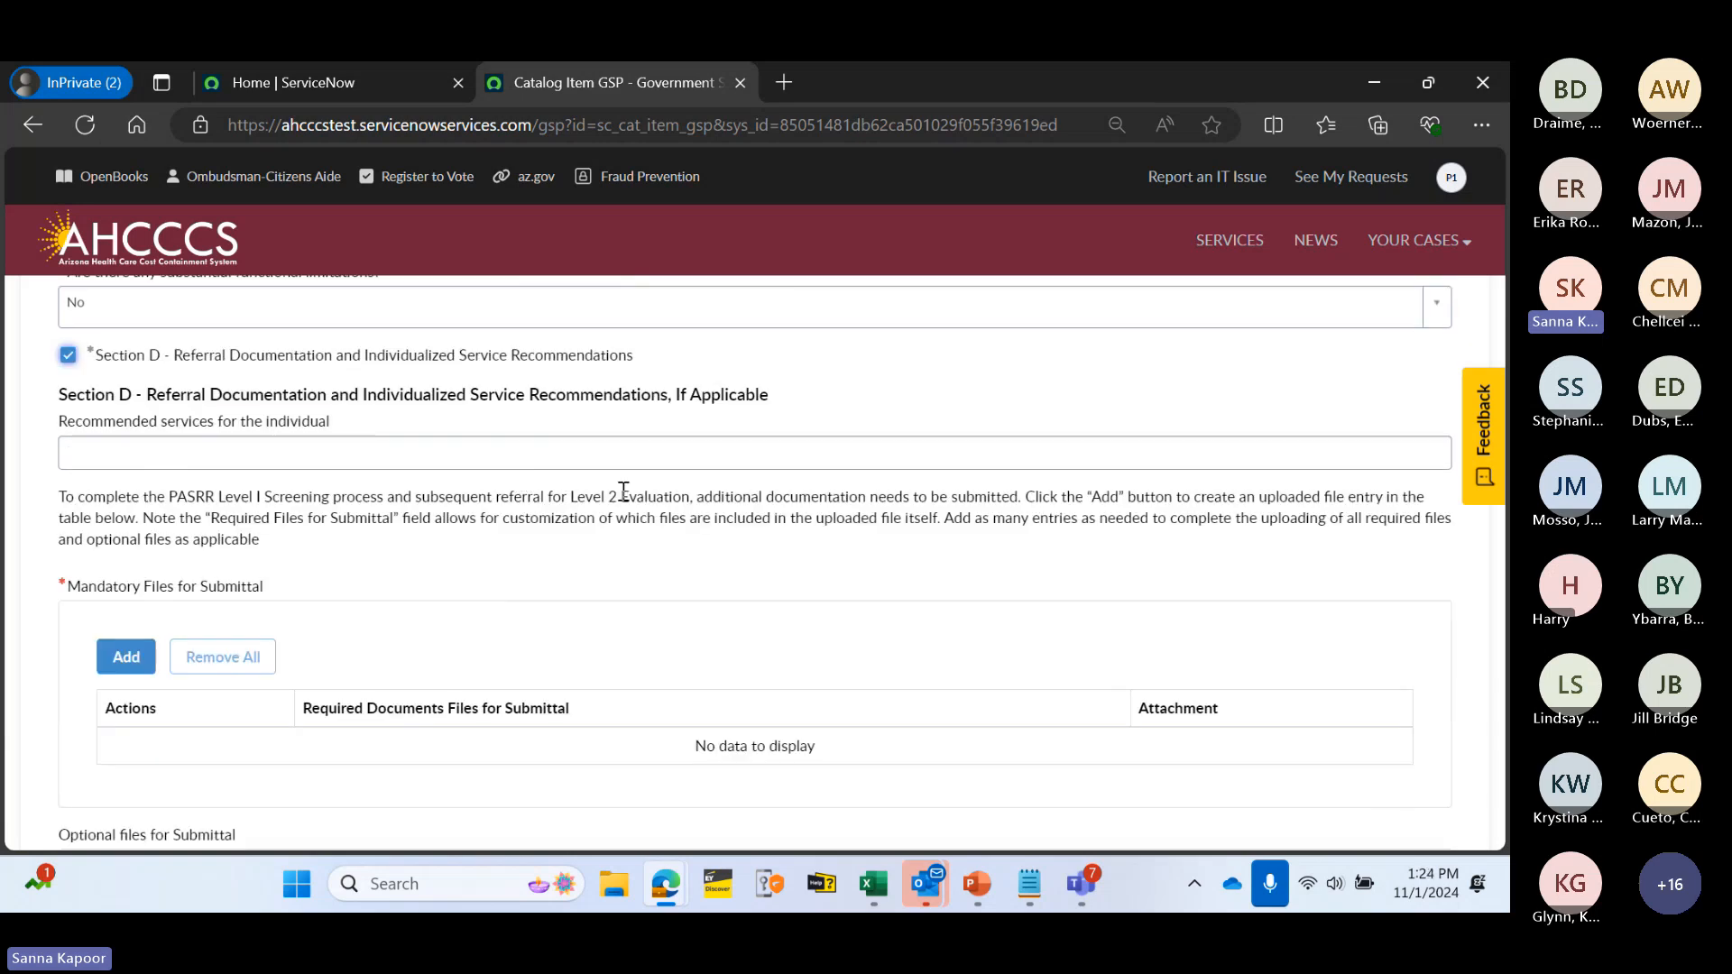
{"action": "scroll", "coordinate": [626, 489], "scroll_direction": "down", "scroll_amount": 2}
{"action": "scroll", "coordinate": [626, 489], "scroll_direction": "up", "scroll_amount": 1}
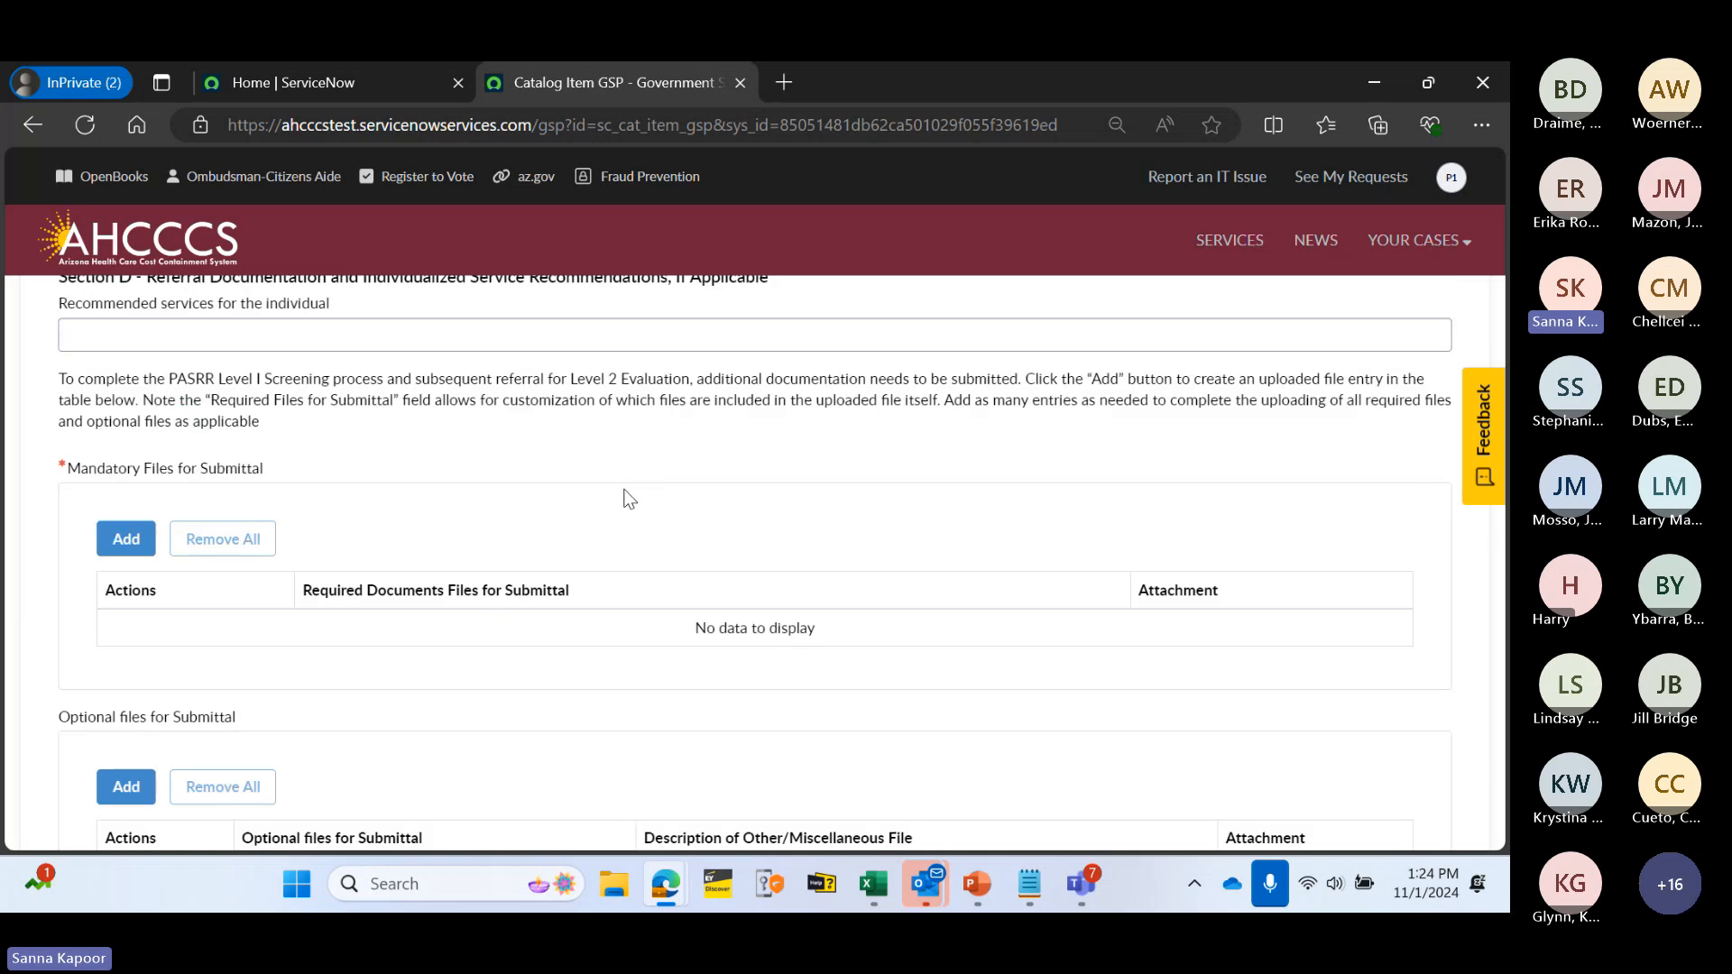
{"action": "scroll", "coordinate": [622, 494], "scroll_direction": "down", "scroll_amount": 2}
{"action": "scroll", "coordinate": [617, 496], "scroll_direction": "up", "scroll_amount": 1}
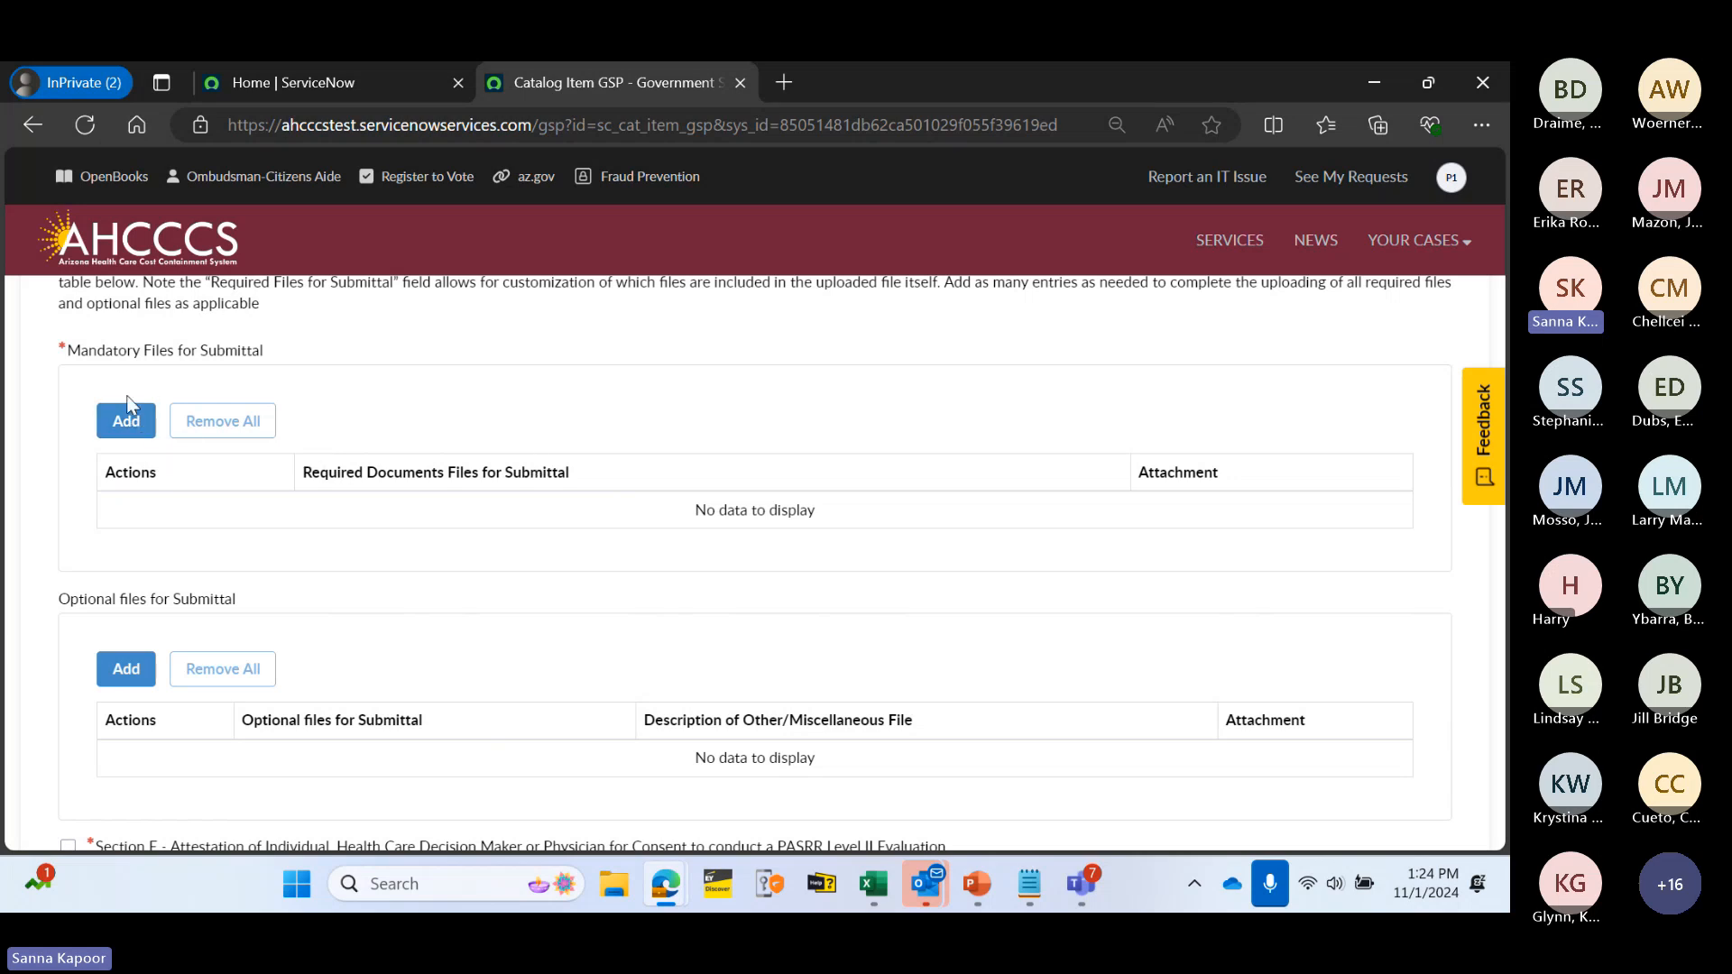
- Add a mandatory file row for Current Medication List and Current H&P with 10070.PNG attached
{"action": "left_click", "coordinate": [127, 429]}
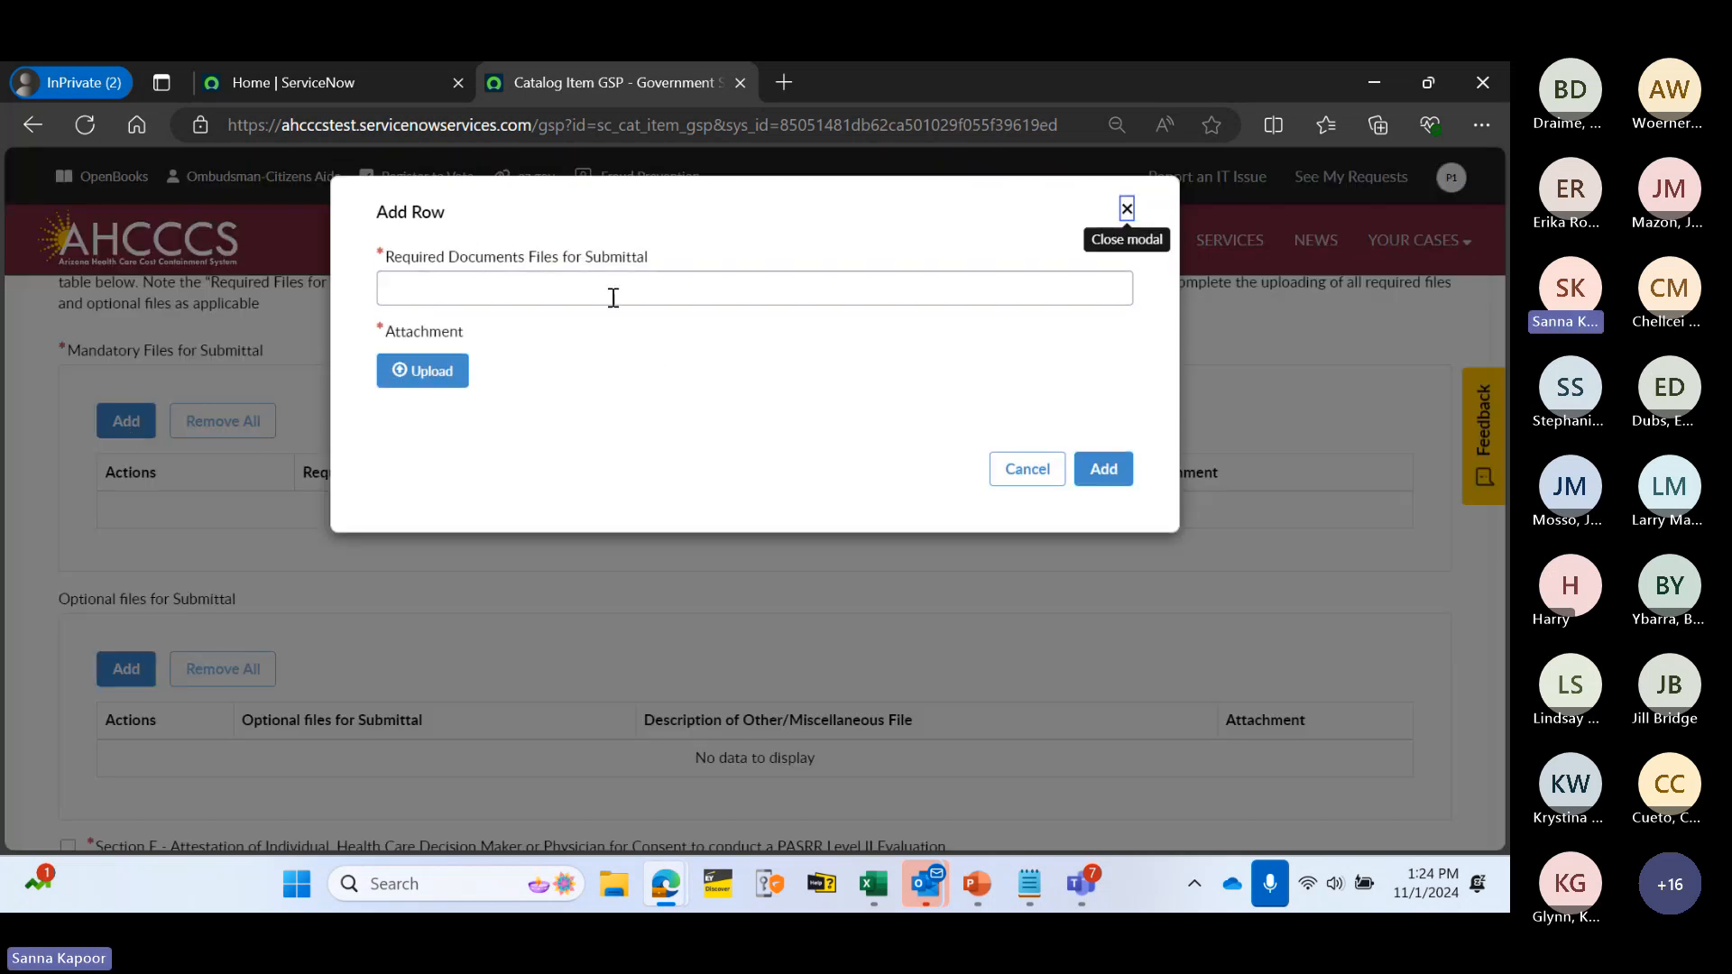
{"action": "left_click", "coordinate": [639, 290]}
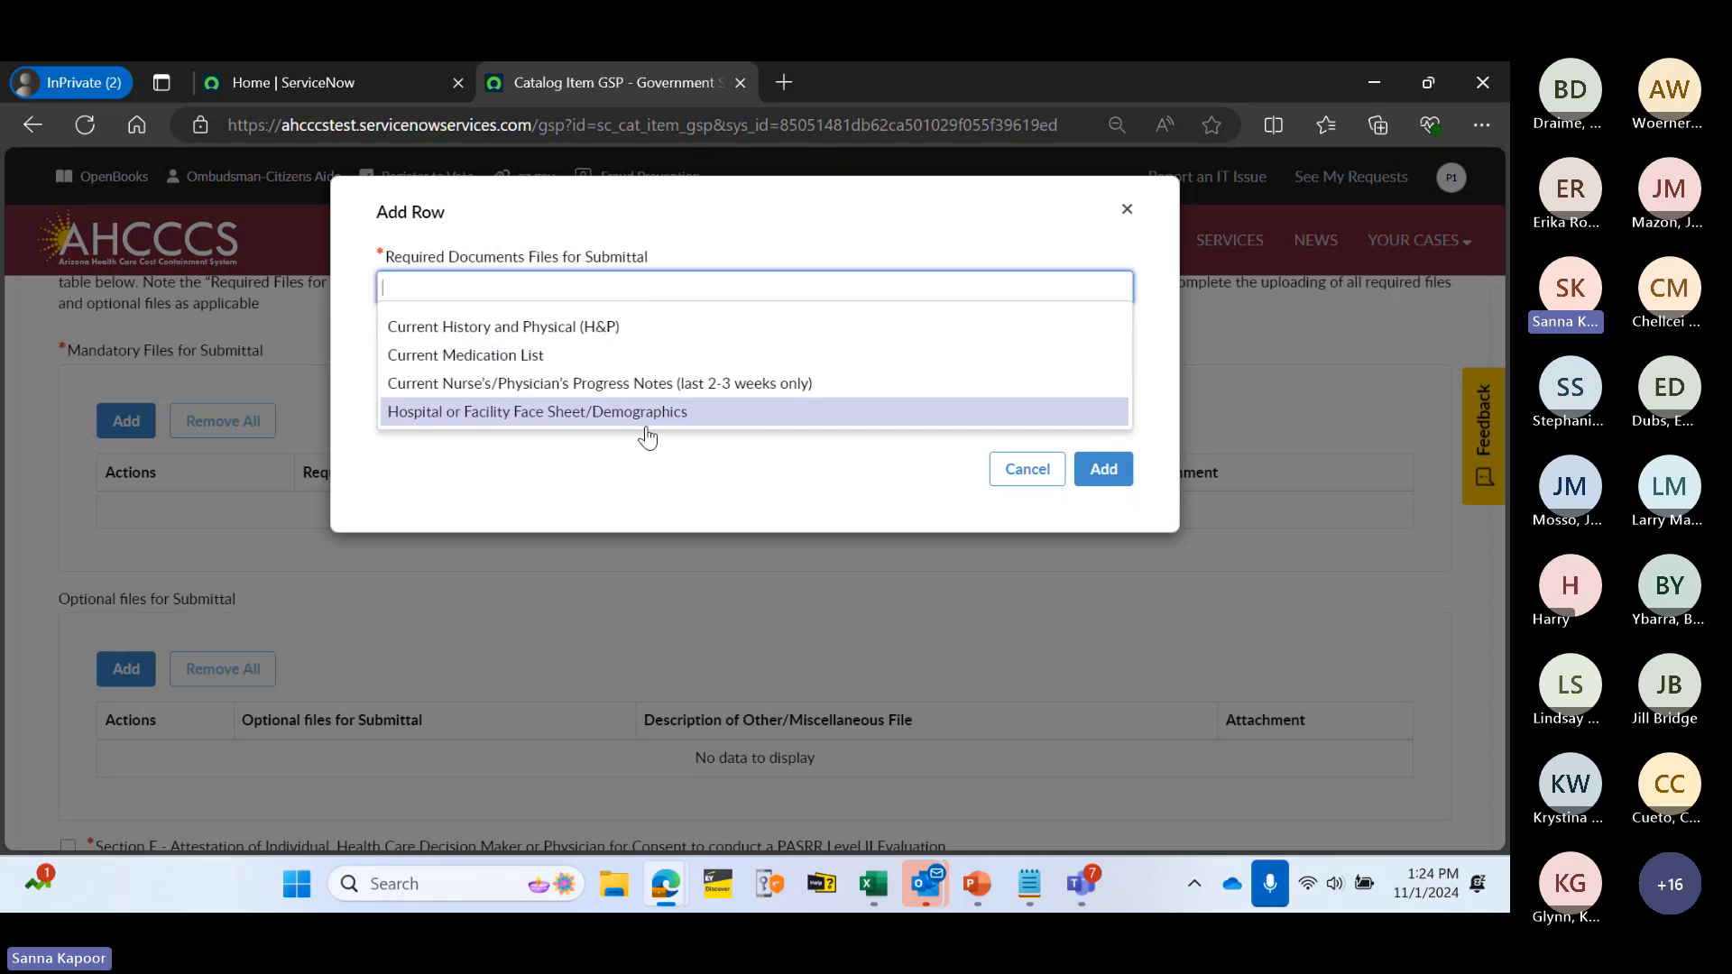
{"action": "left_click", "coordinate": [613, 359]}
{"action": "left_click", "coordinate": [611, 290]}
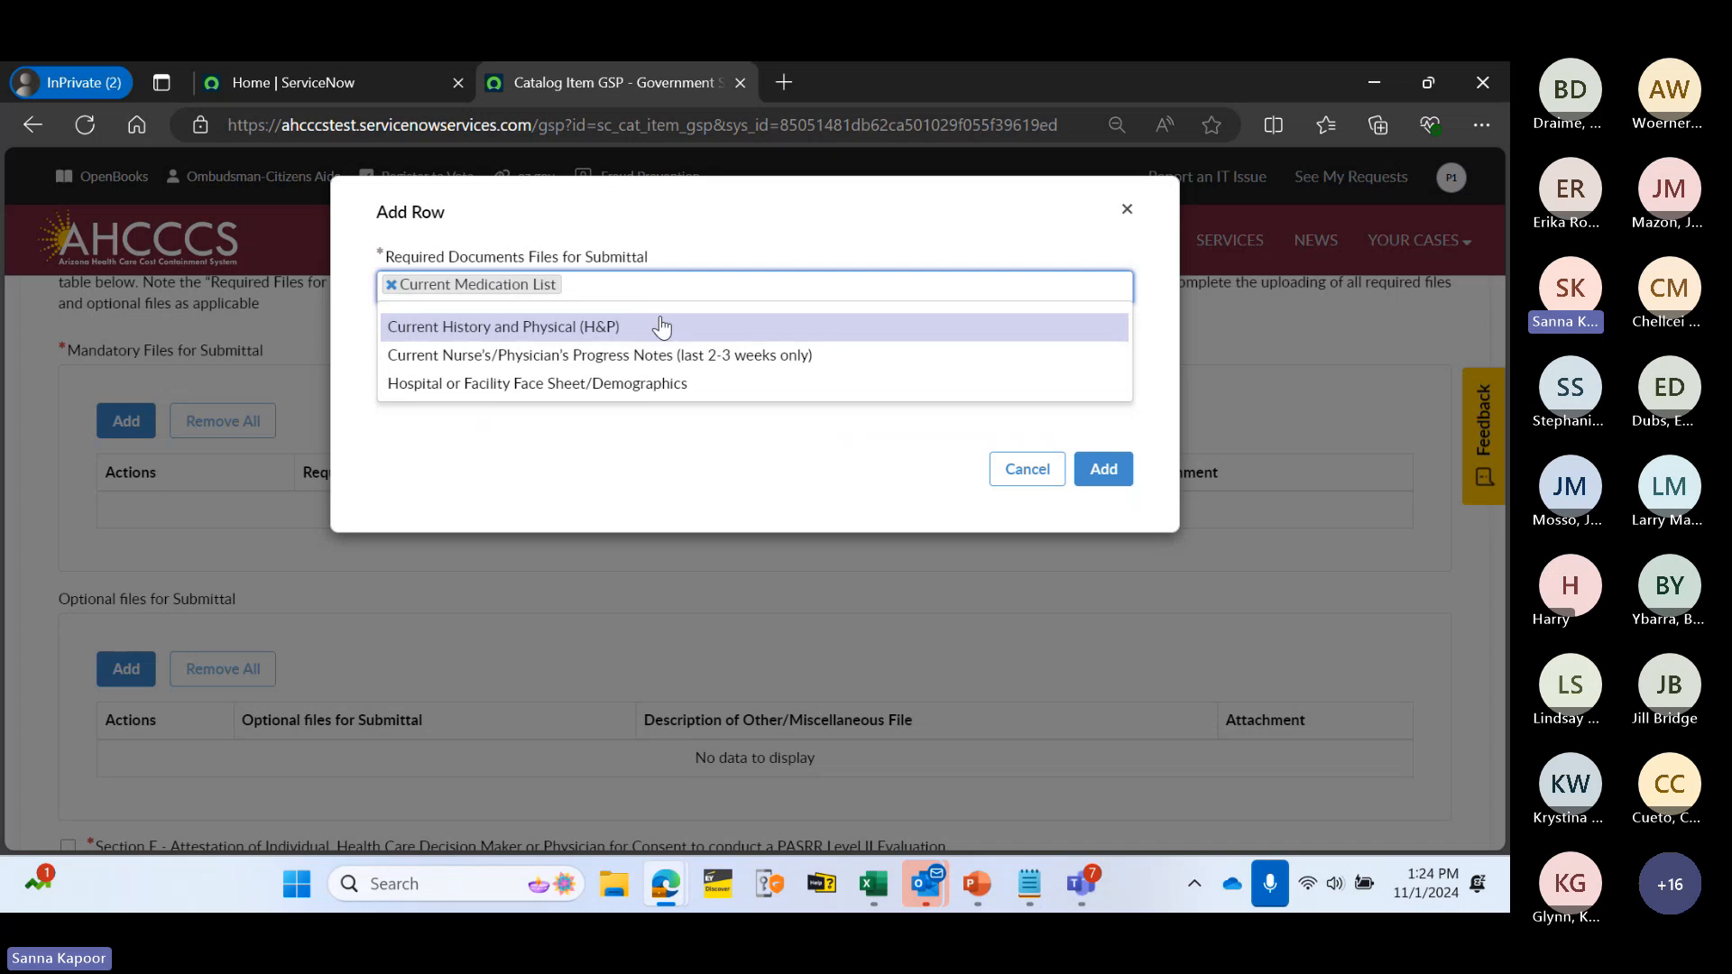
{"action": "left_click", "coordinate": [679, 329]}
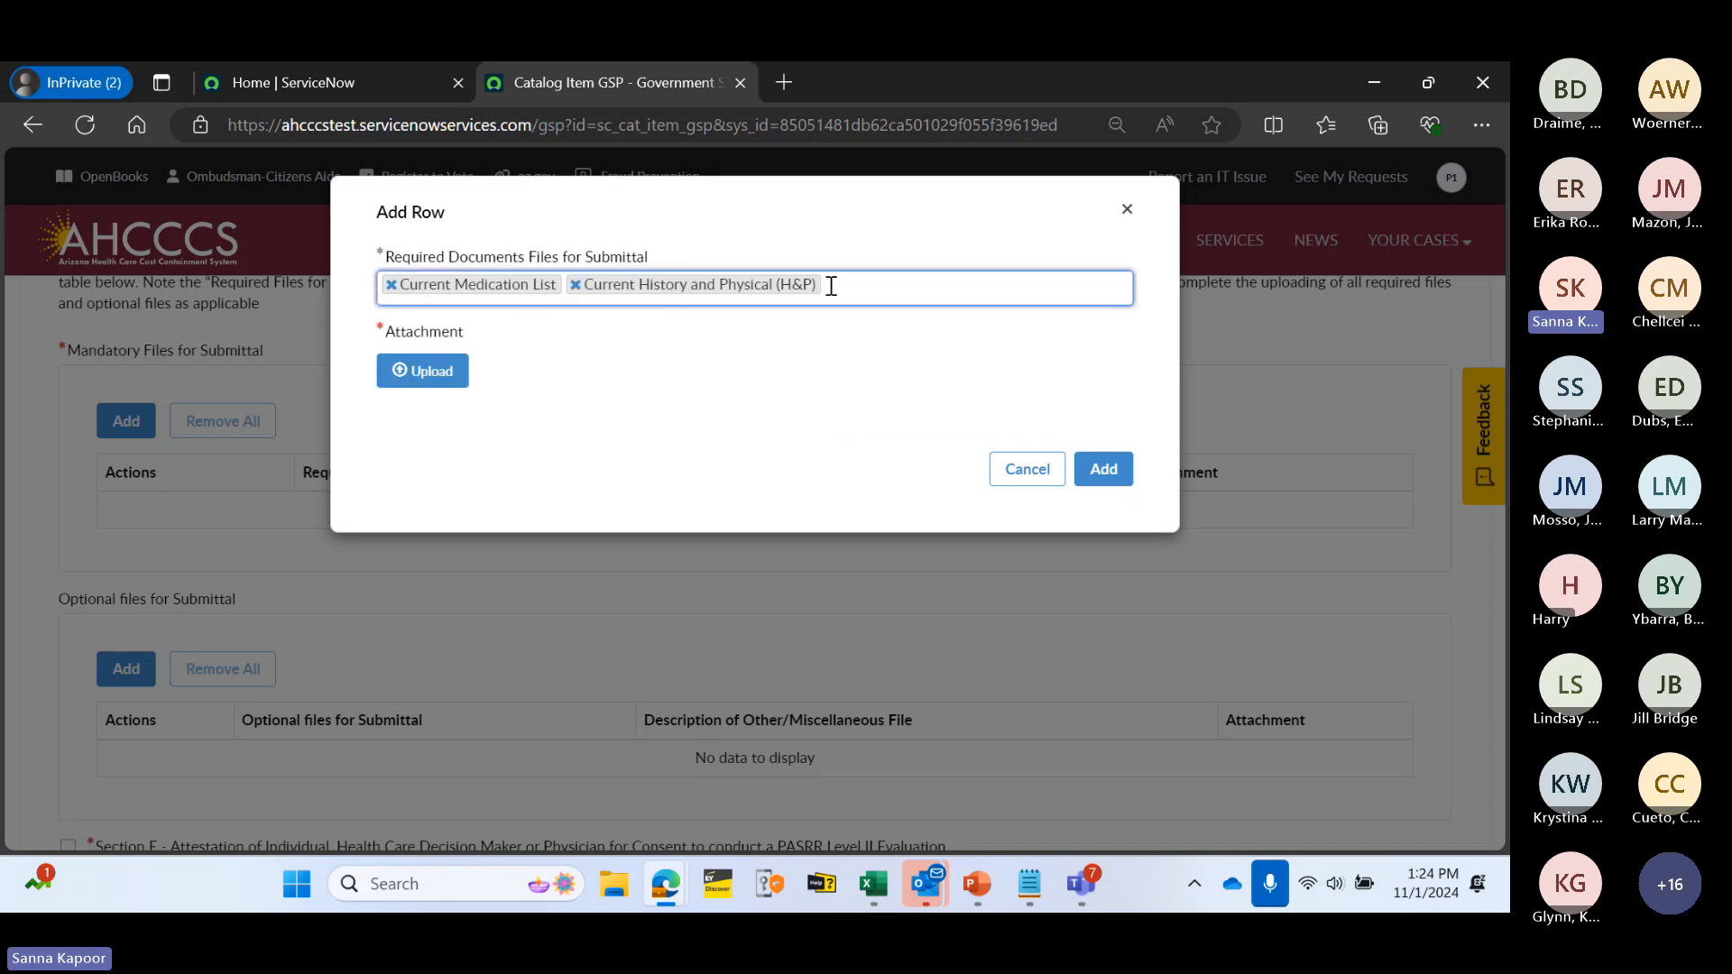
{"action": "left_click", "coordinate": [440, 372]}
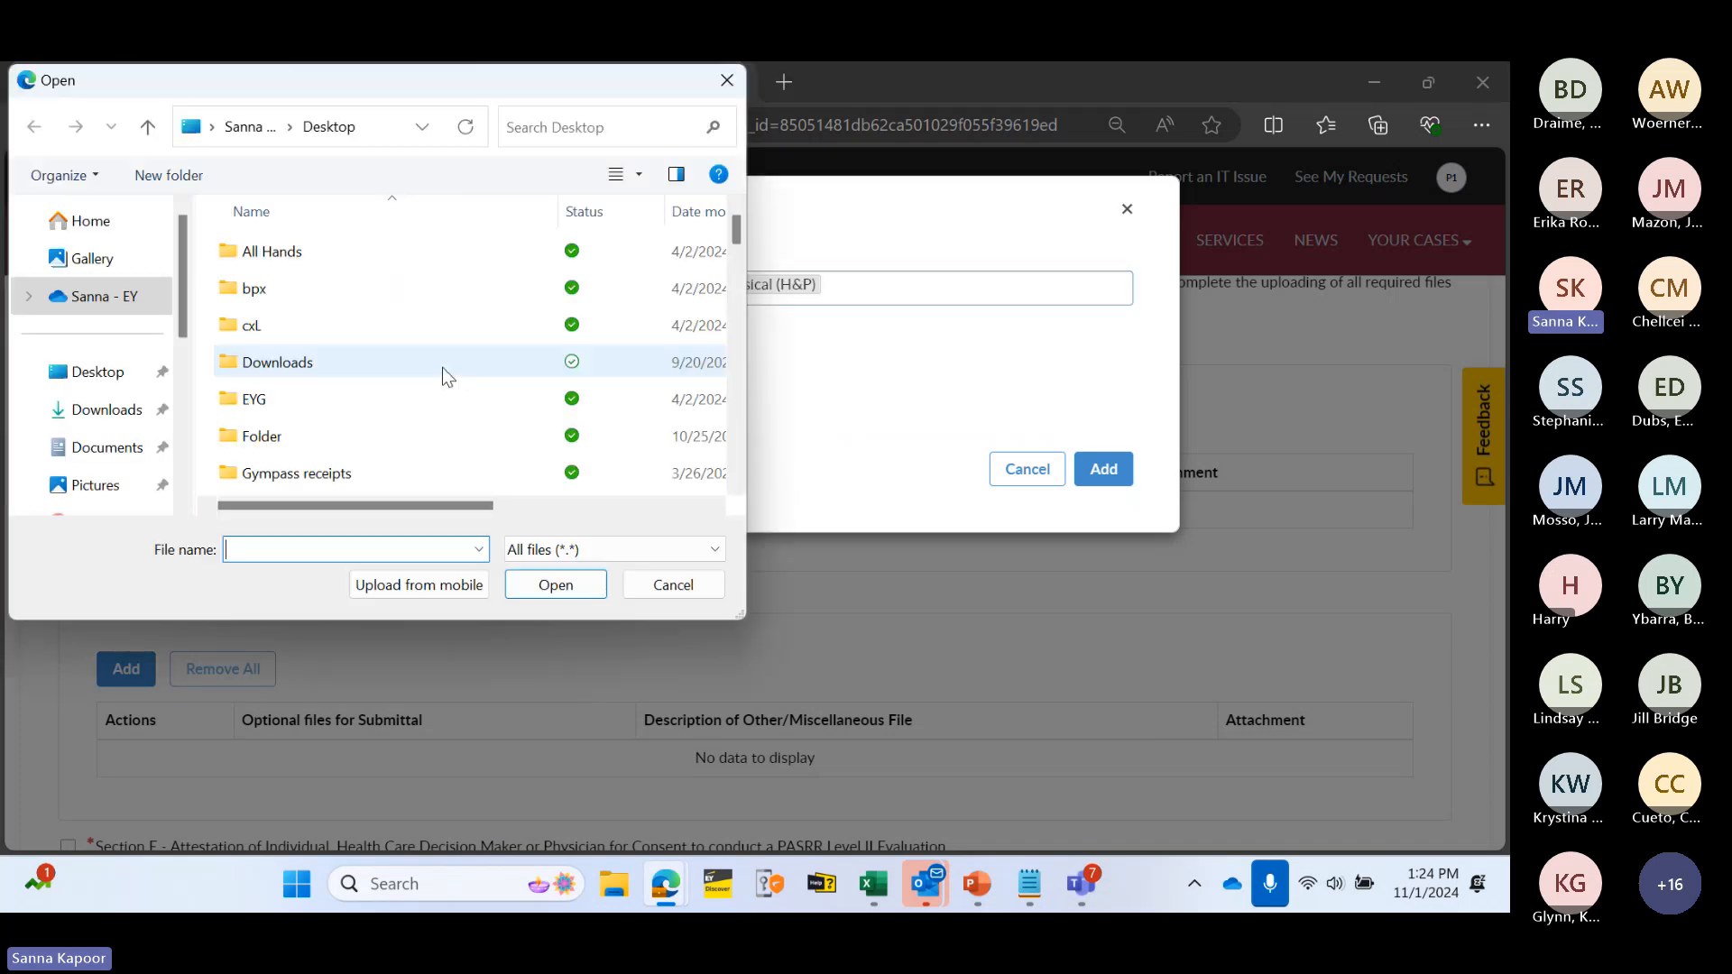
{"action": "scroll", "coordinate": [370, 410], "scroll_direction": "down", "scroll_amount": 5}
{"action": "double_click", "coordinate": [288, 290]}
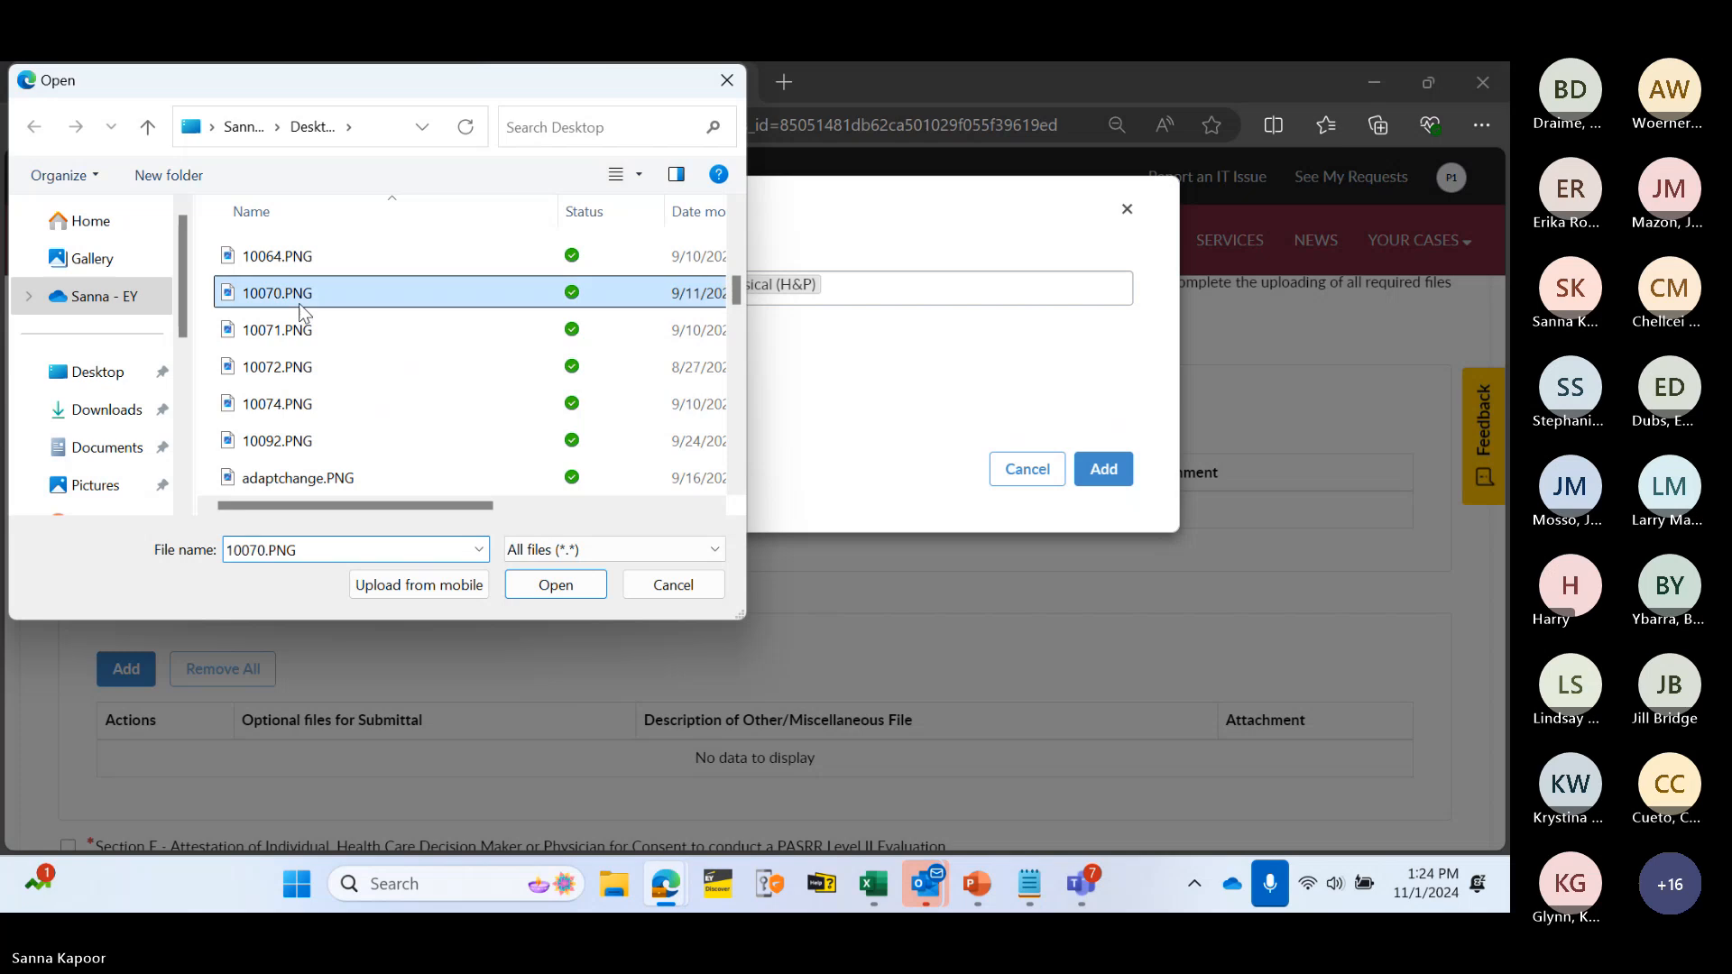
{"action": "left_click", "coordinate": [1101, 498]}
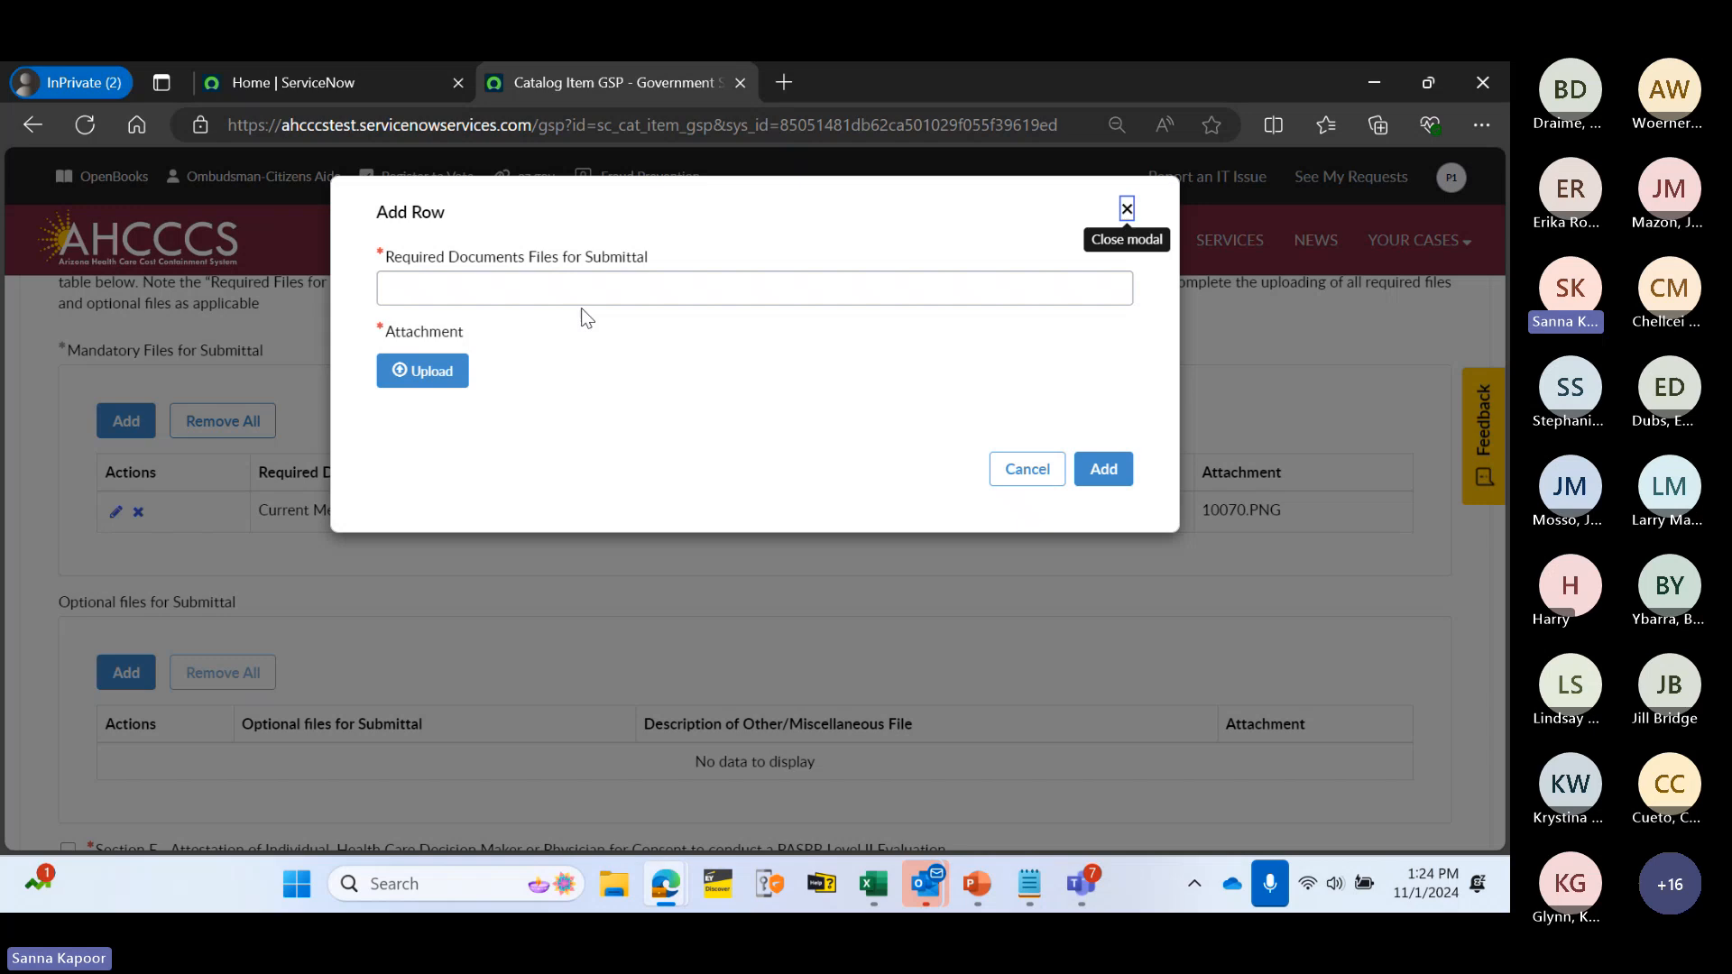
- Add a Hospital or Facility Face Sheet/Demographics row with 10053.PNG attached
{"action": "left_click", "coordinate": [582, 297]}
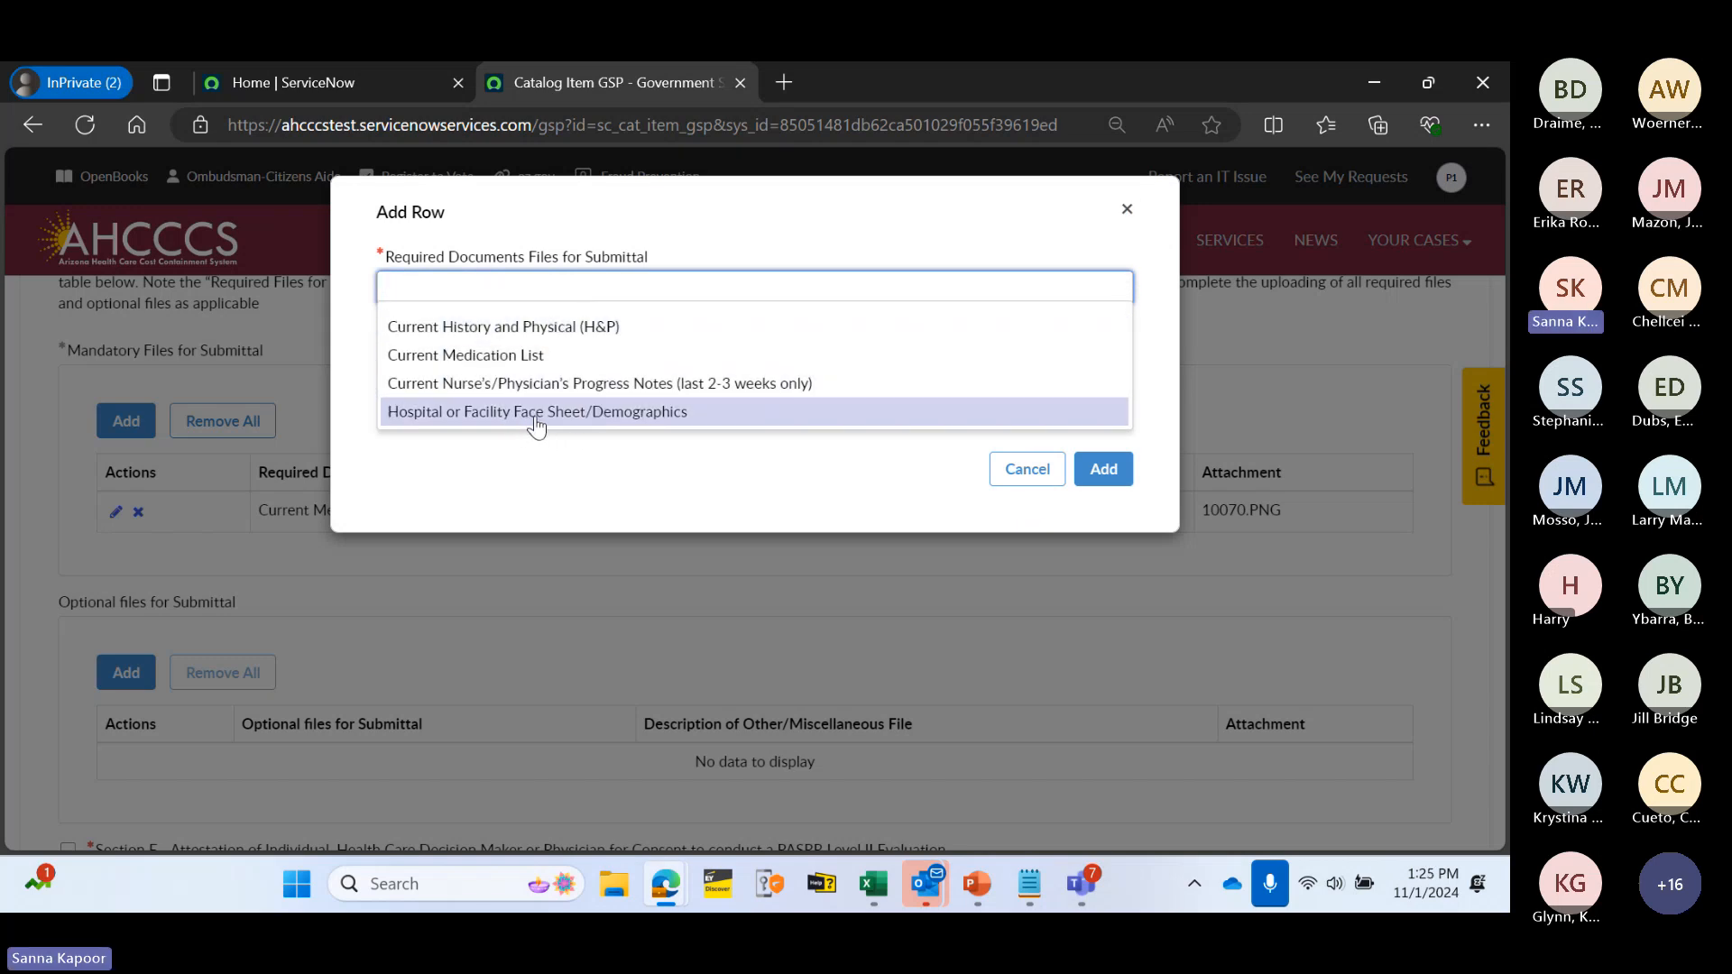
{"action": "left_click", "coordinate": [535, 417]}
{"action": "left_click", "coordinate": [439, 391]}
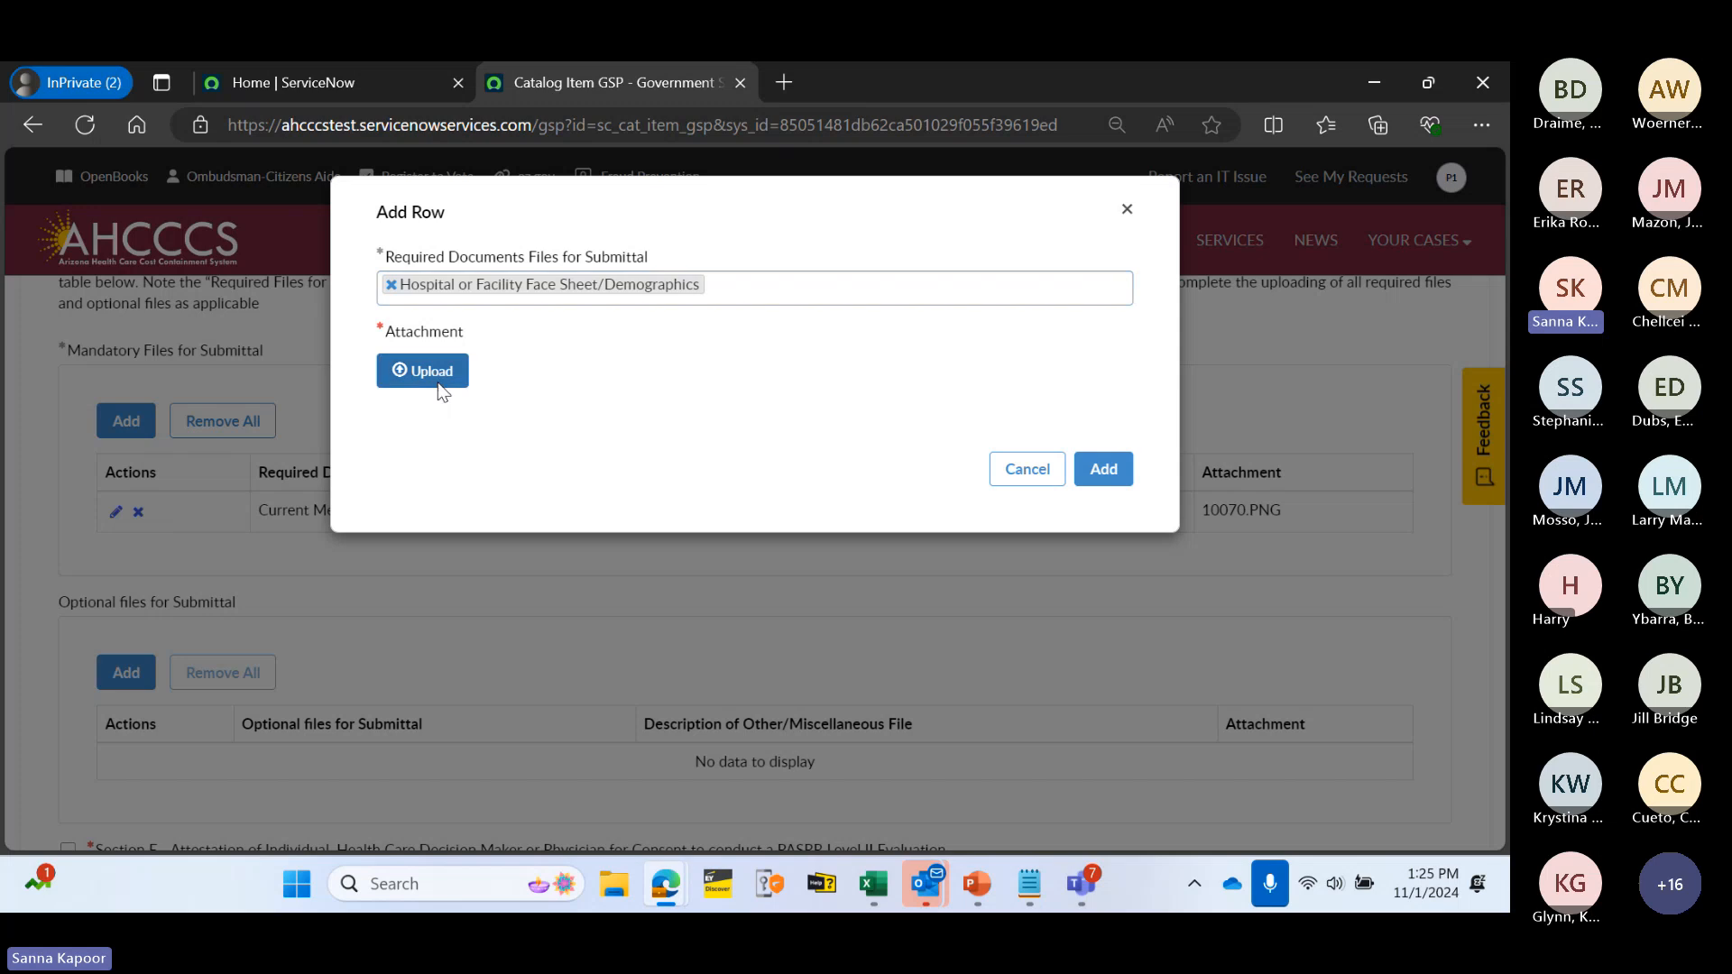
{"action": "scroll", "coordinate": [347, 406], "scroll_direction": "down", "scroll_amount": 5}
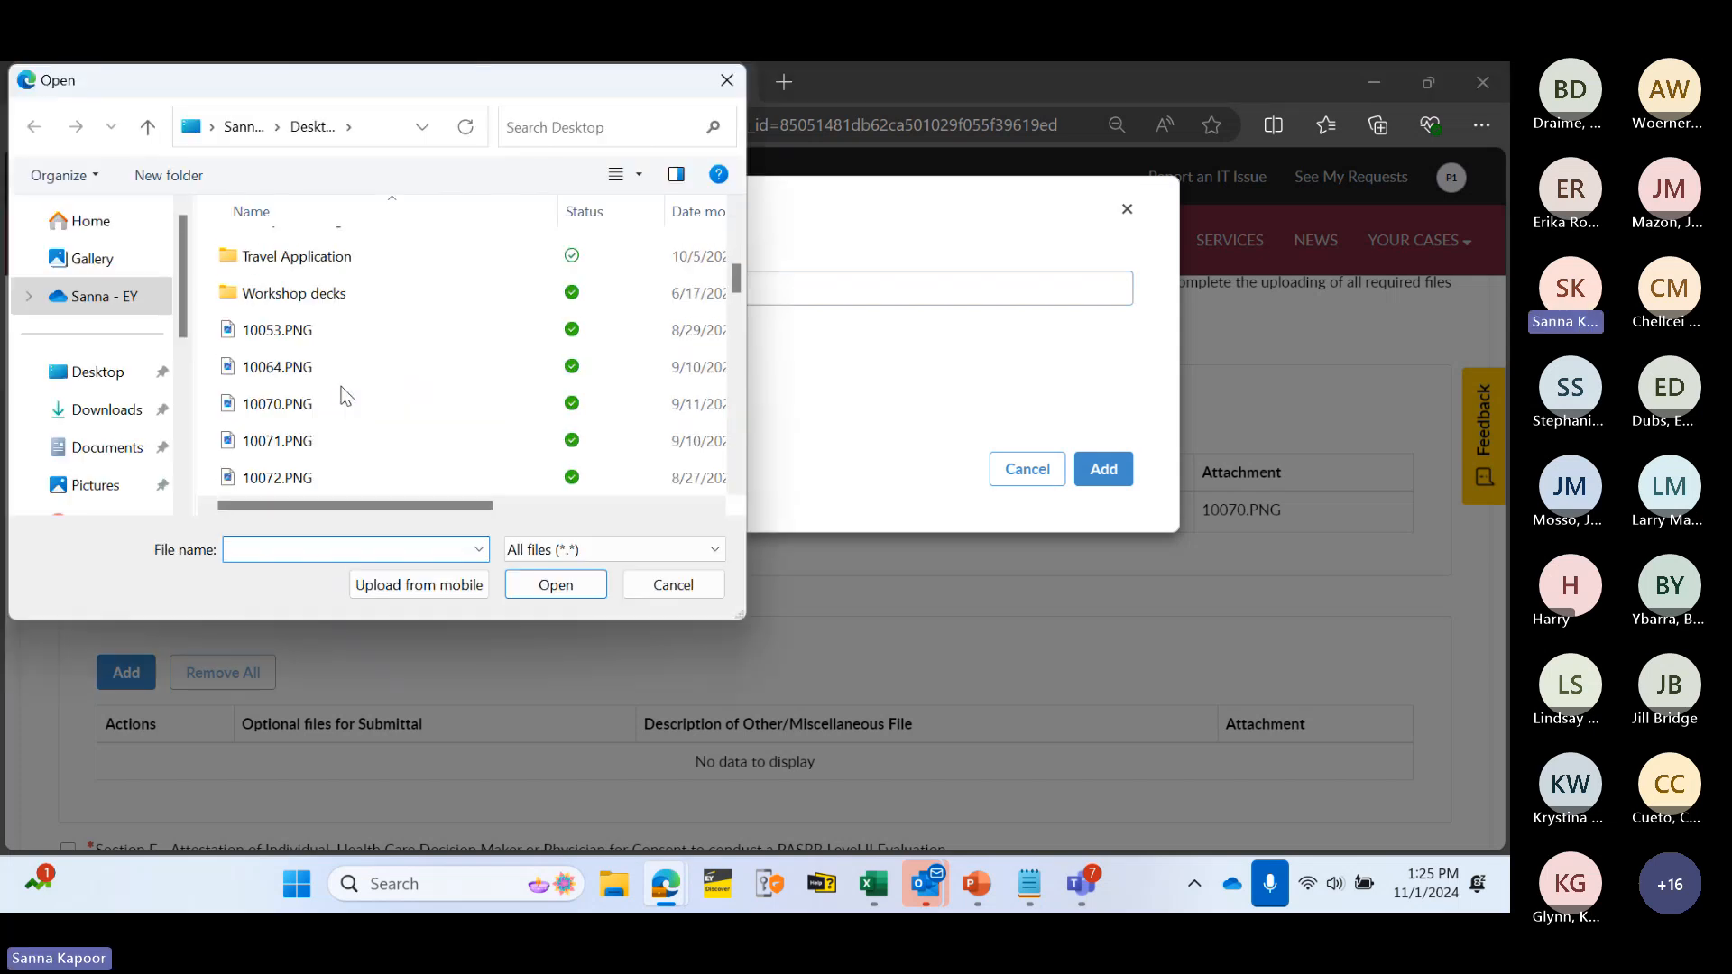
{"action": "double_click", "coordinate": [307, 331]}
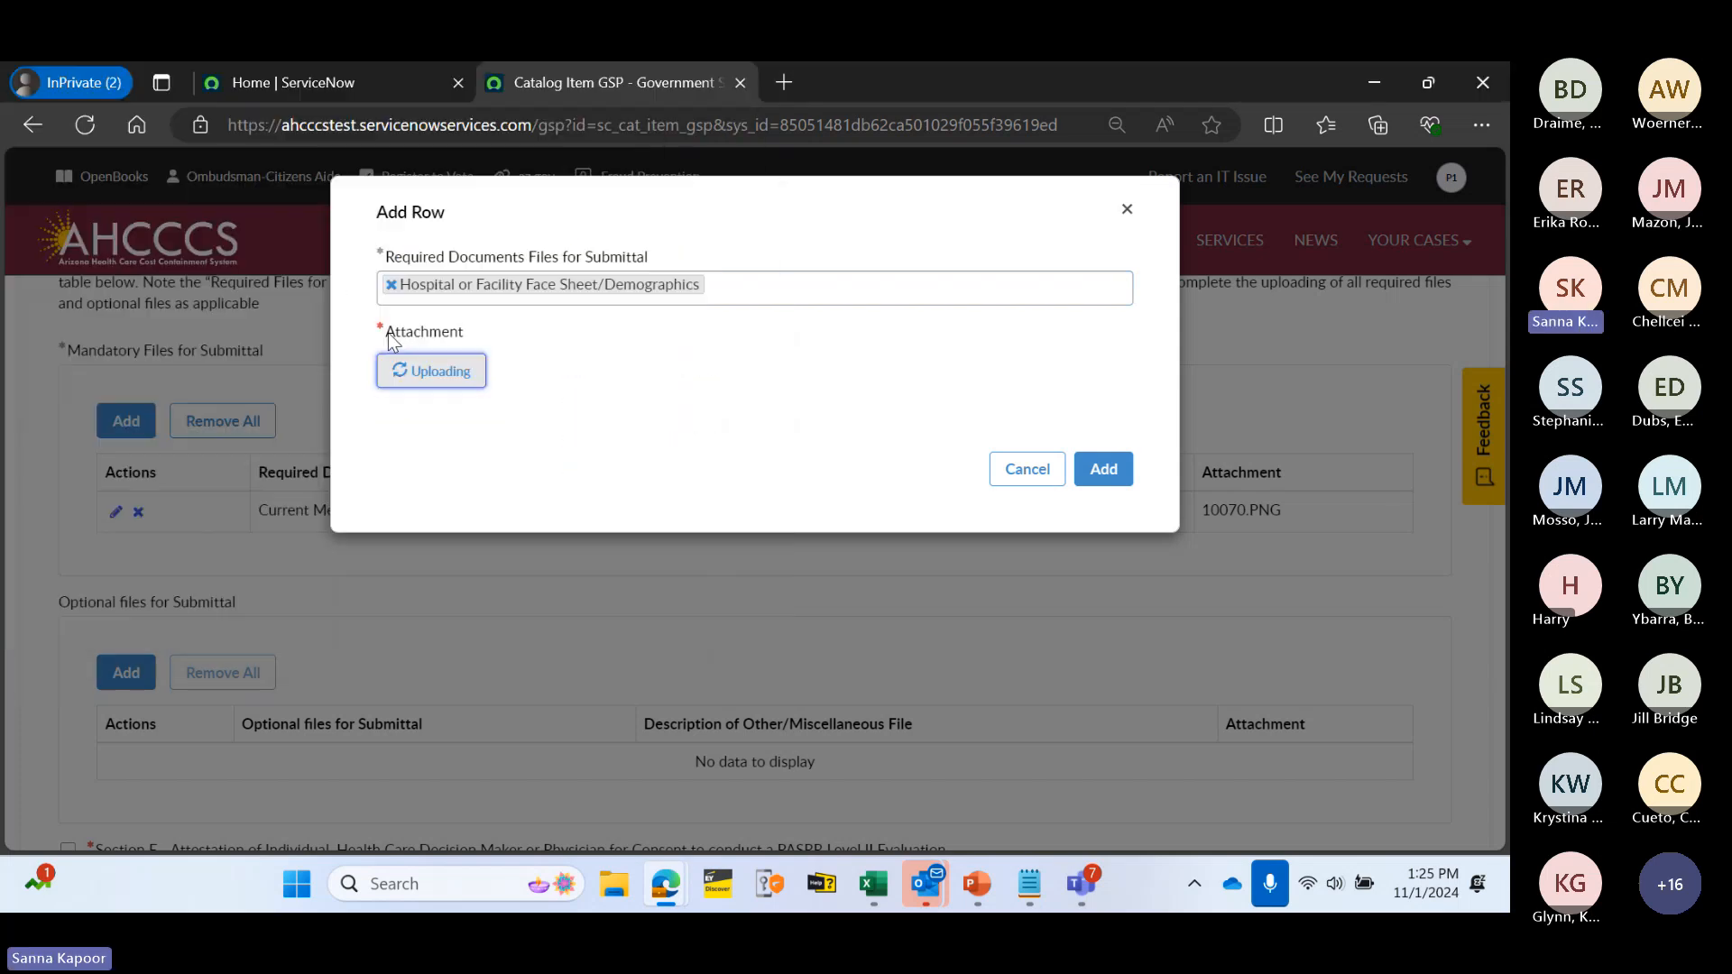
{"action": "left_click", "coordinate": [1102, 490]}
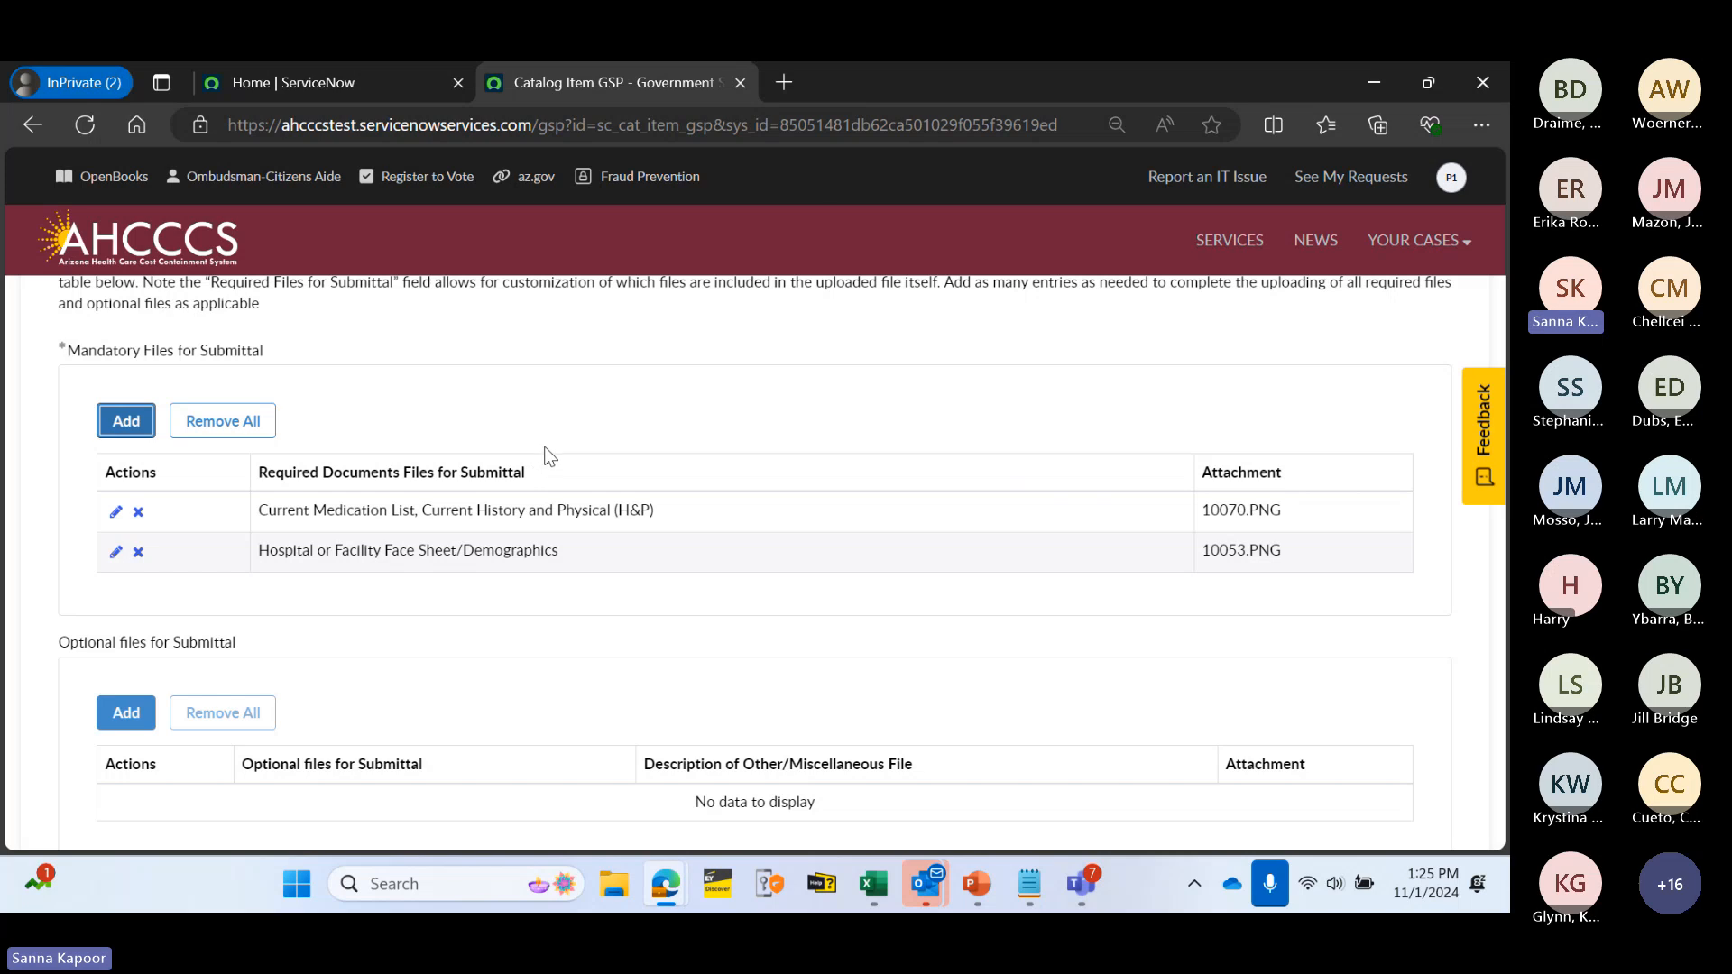
{"action": "scroll", "coordinate": [550, 455], "scroll_direction": "down", "scroll_amount": 3}
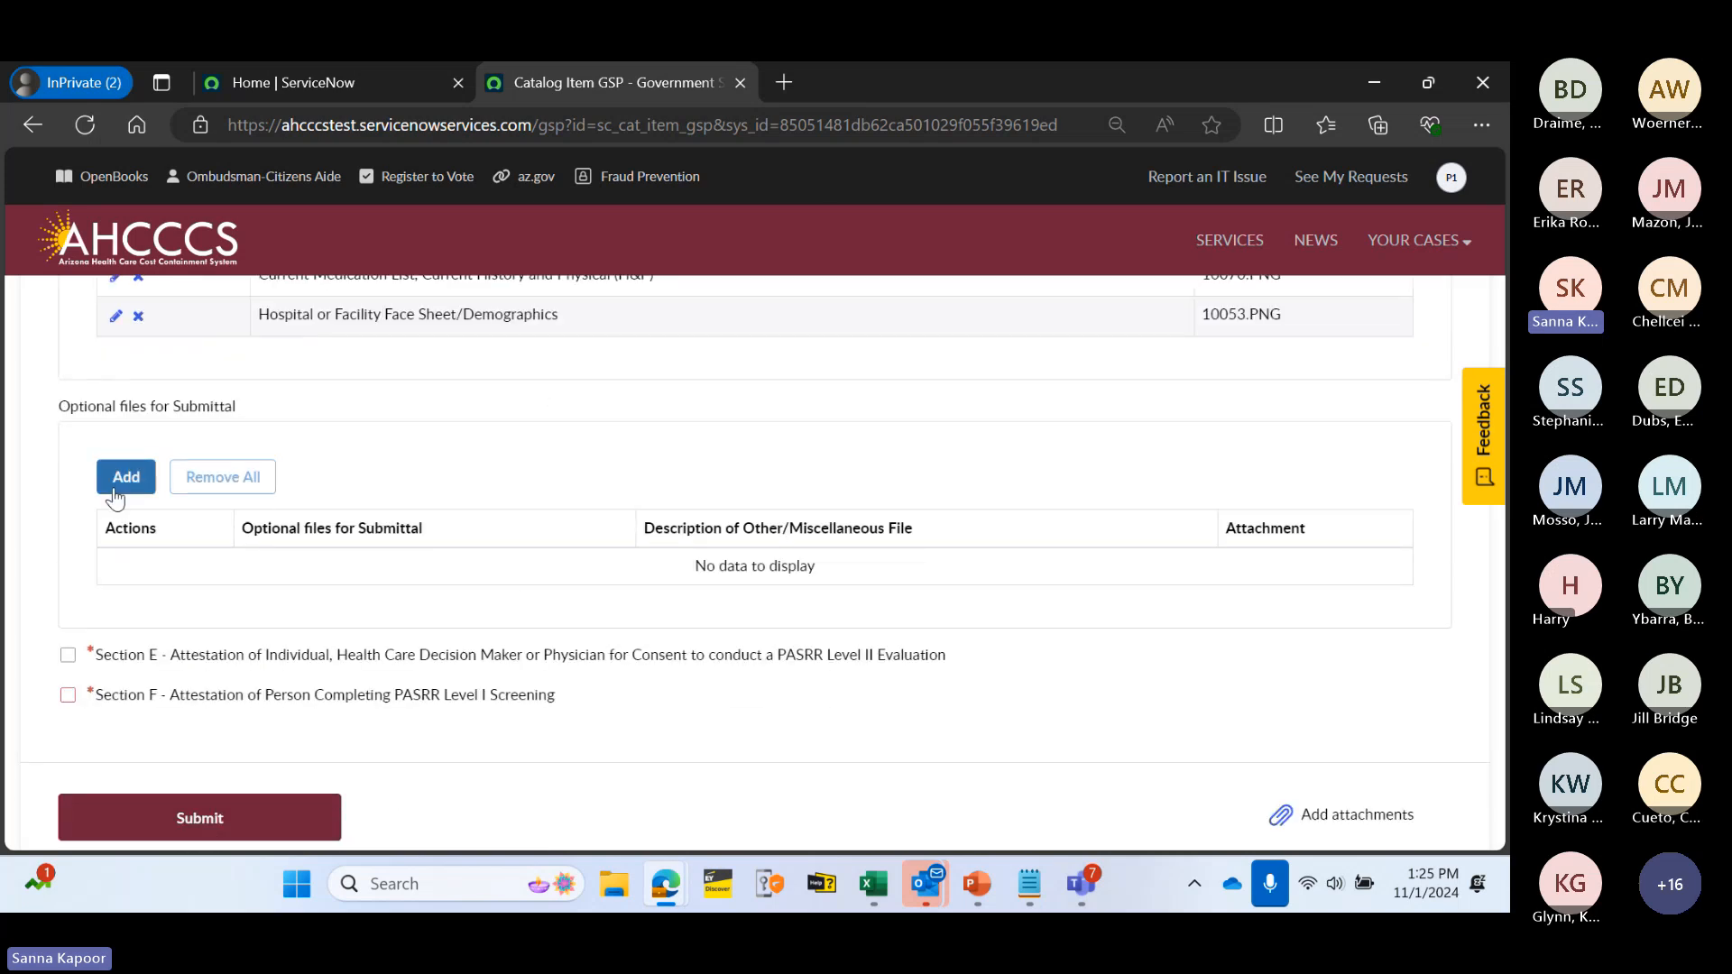
{"action": "left_click", "coordinate": [140, 492]}
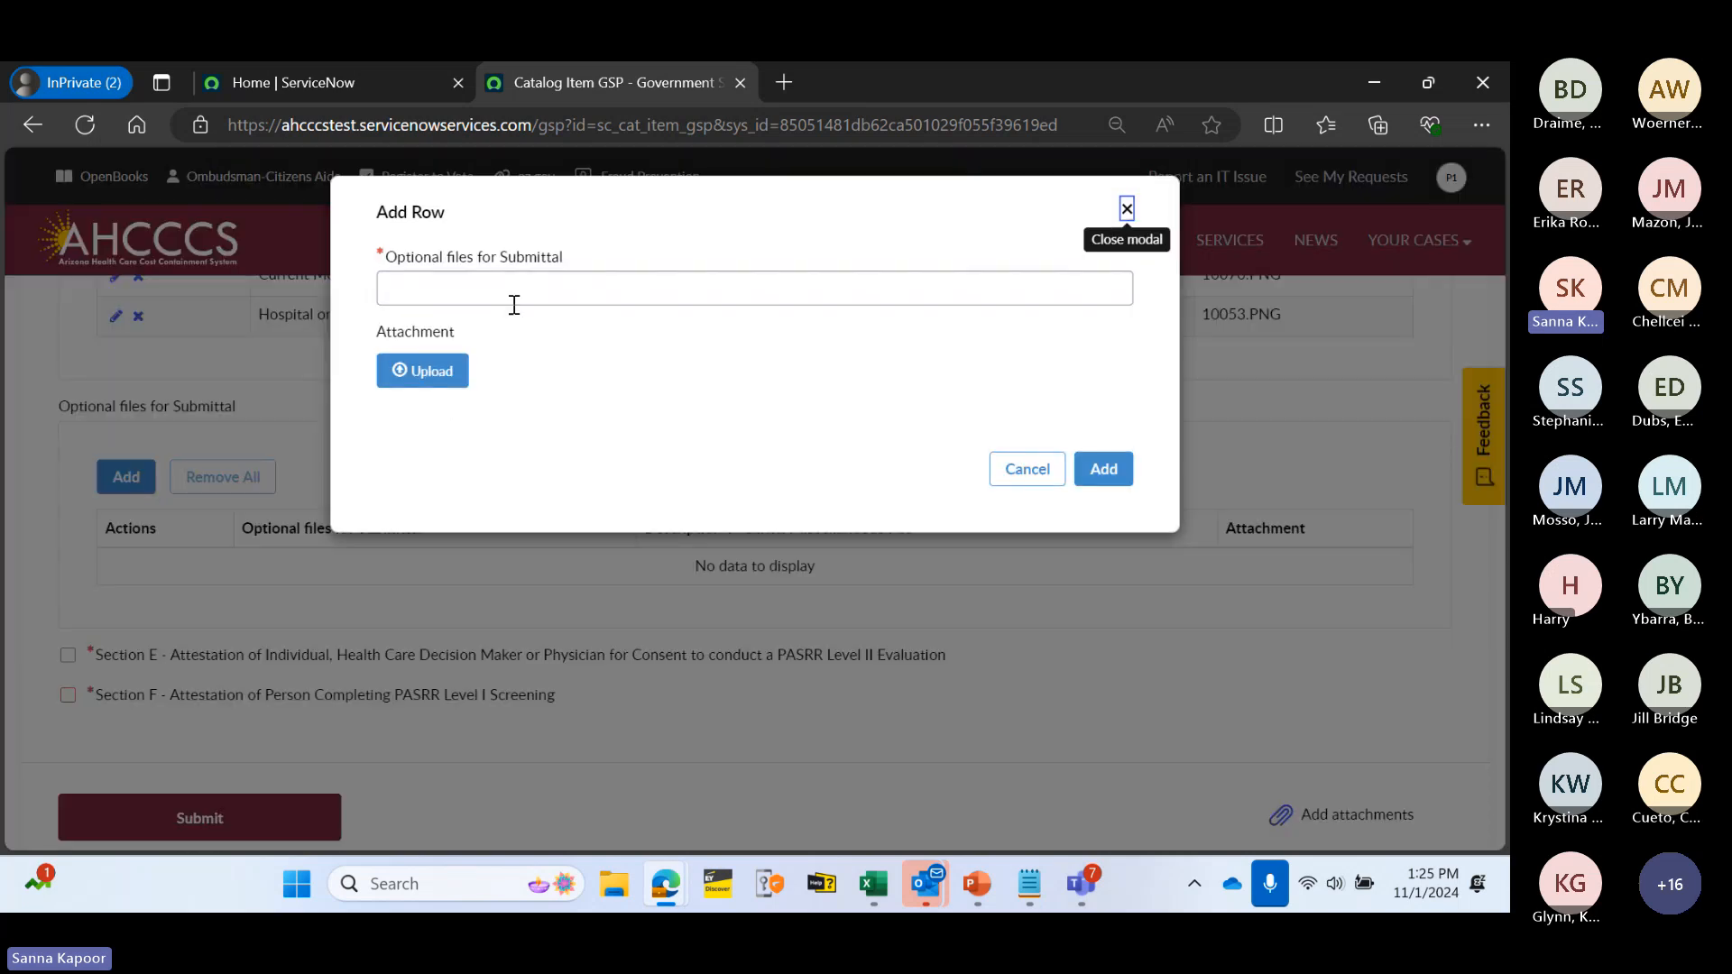
{"action": "left_click", "coordinate": [527, 289]}
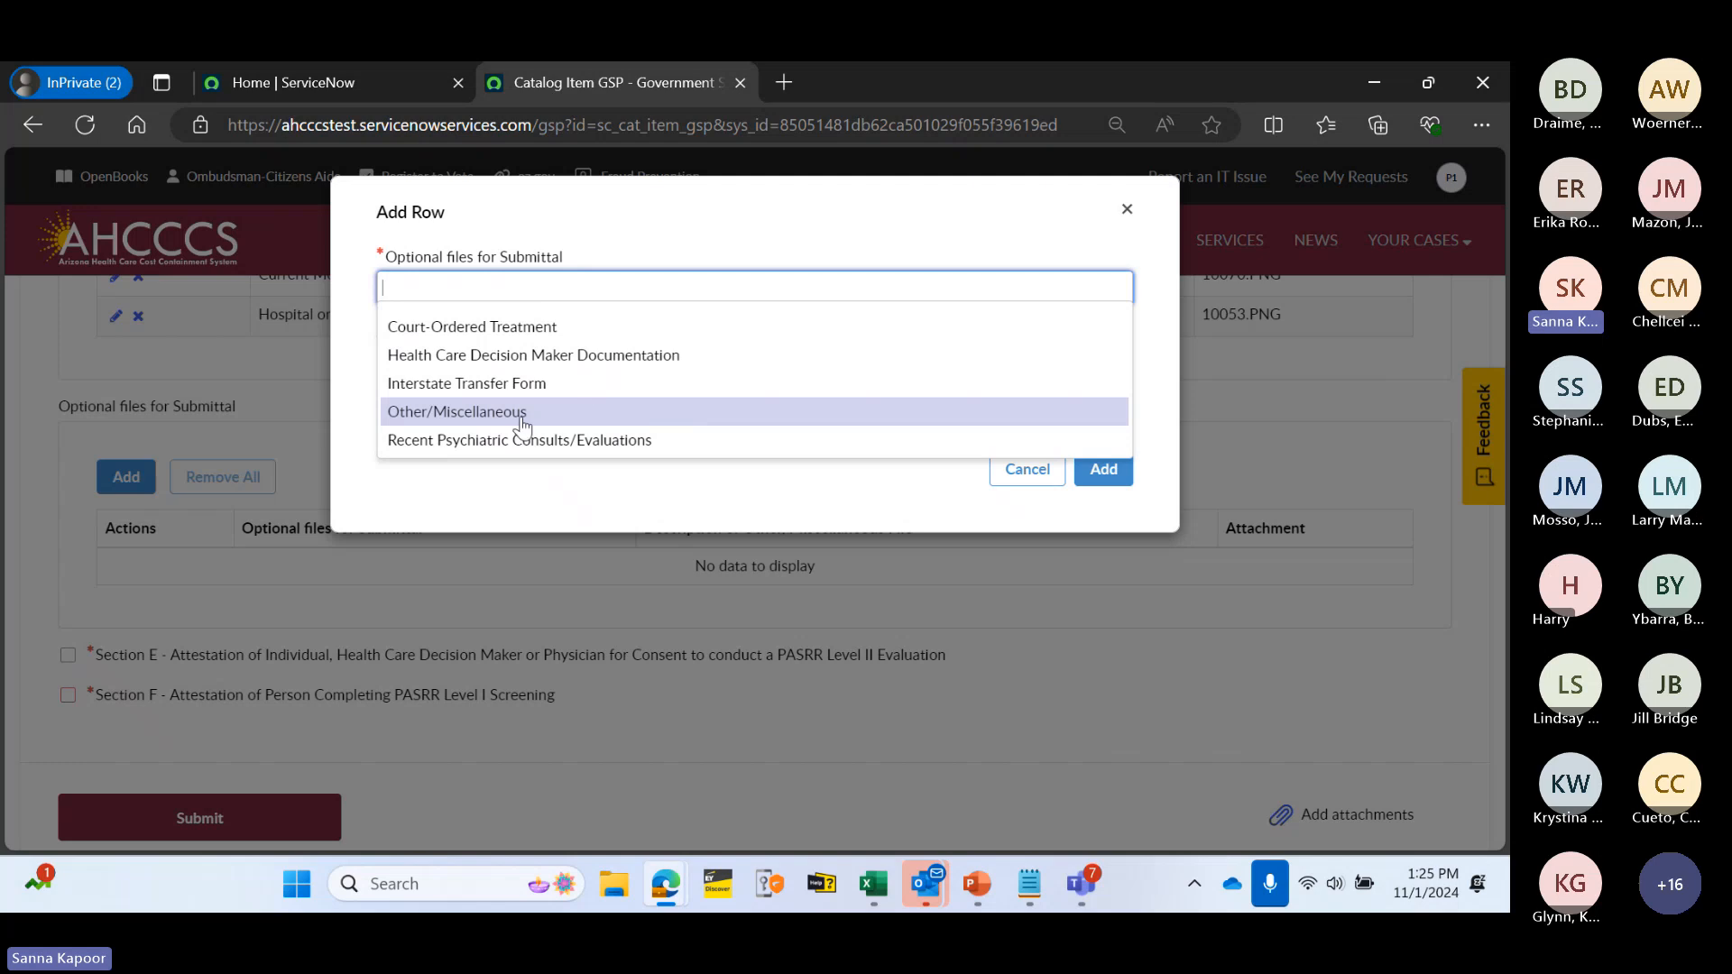
{"action": "left_click", "coordinate": [485, 415]}
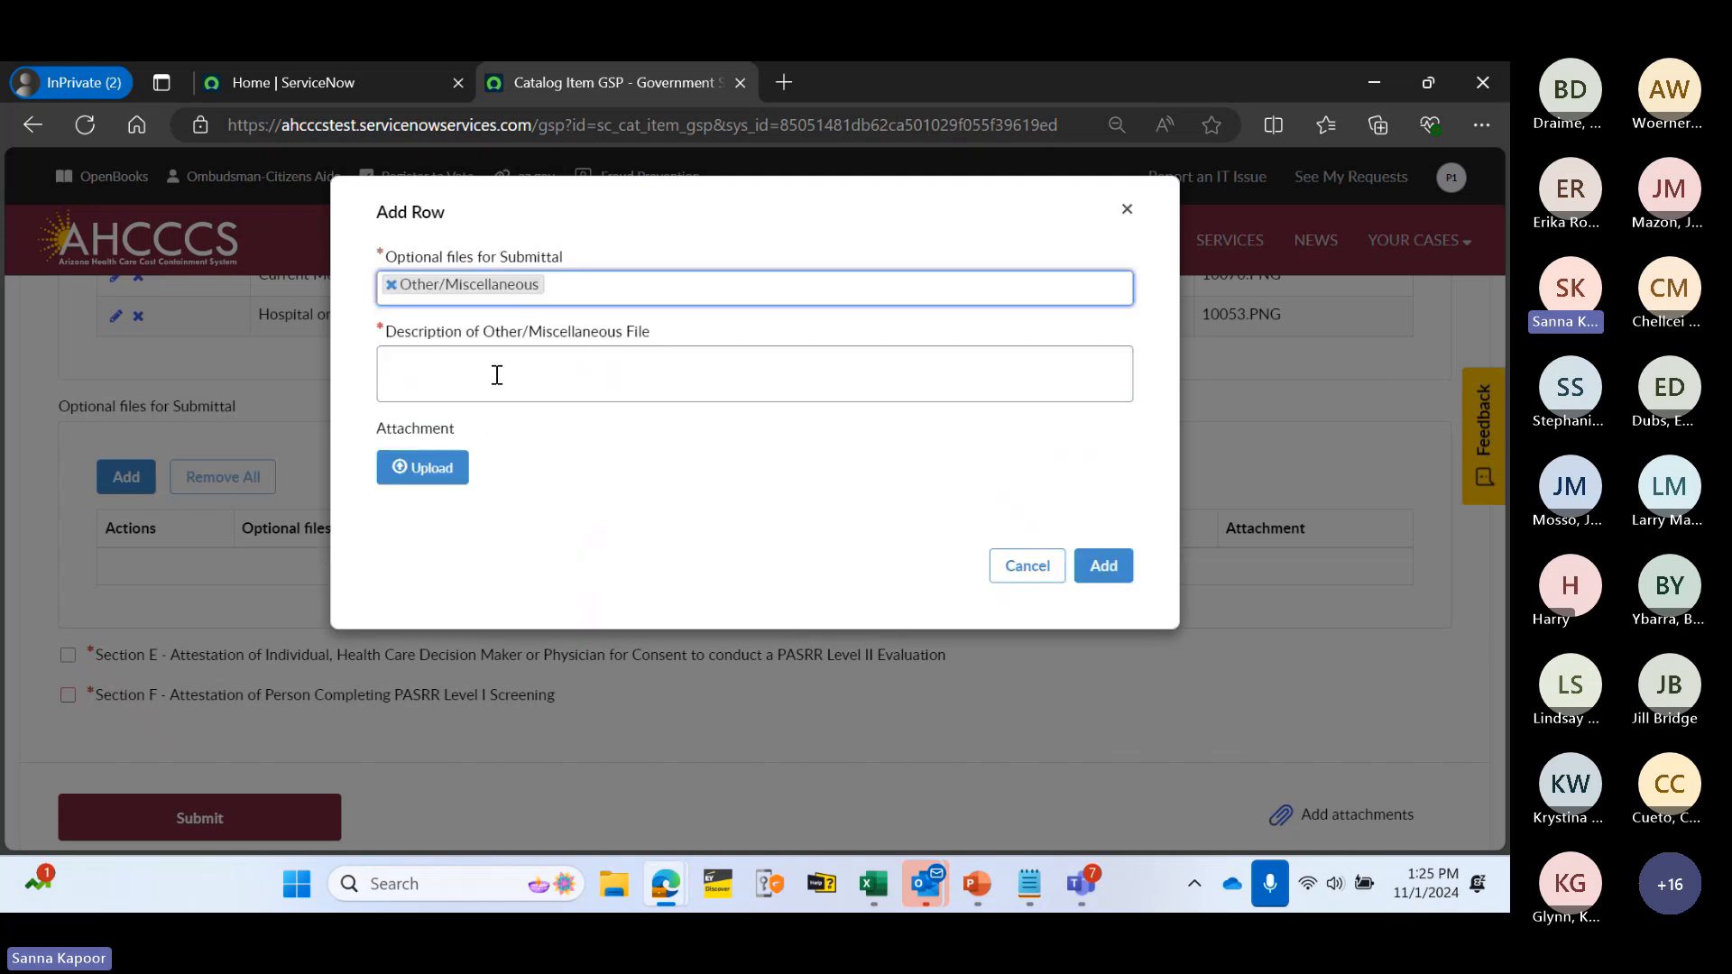
{"action": "left_click", "coordinate": [497, 375]}
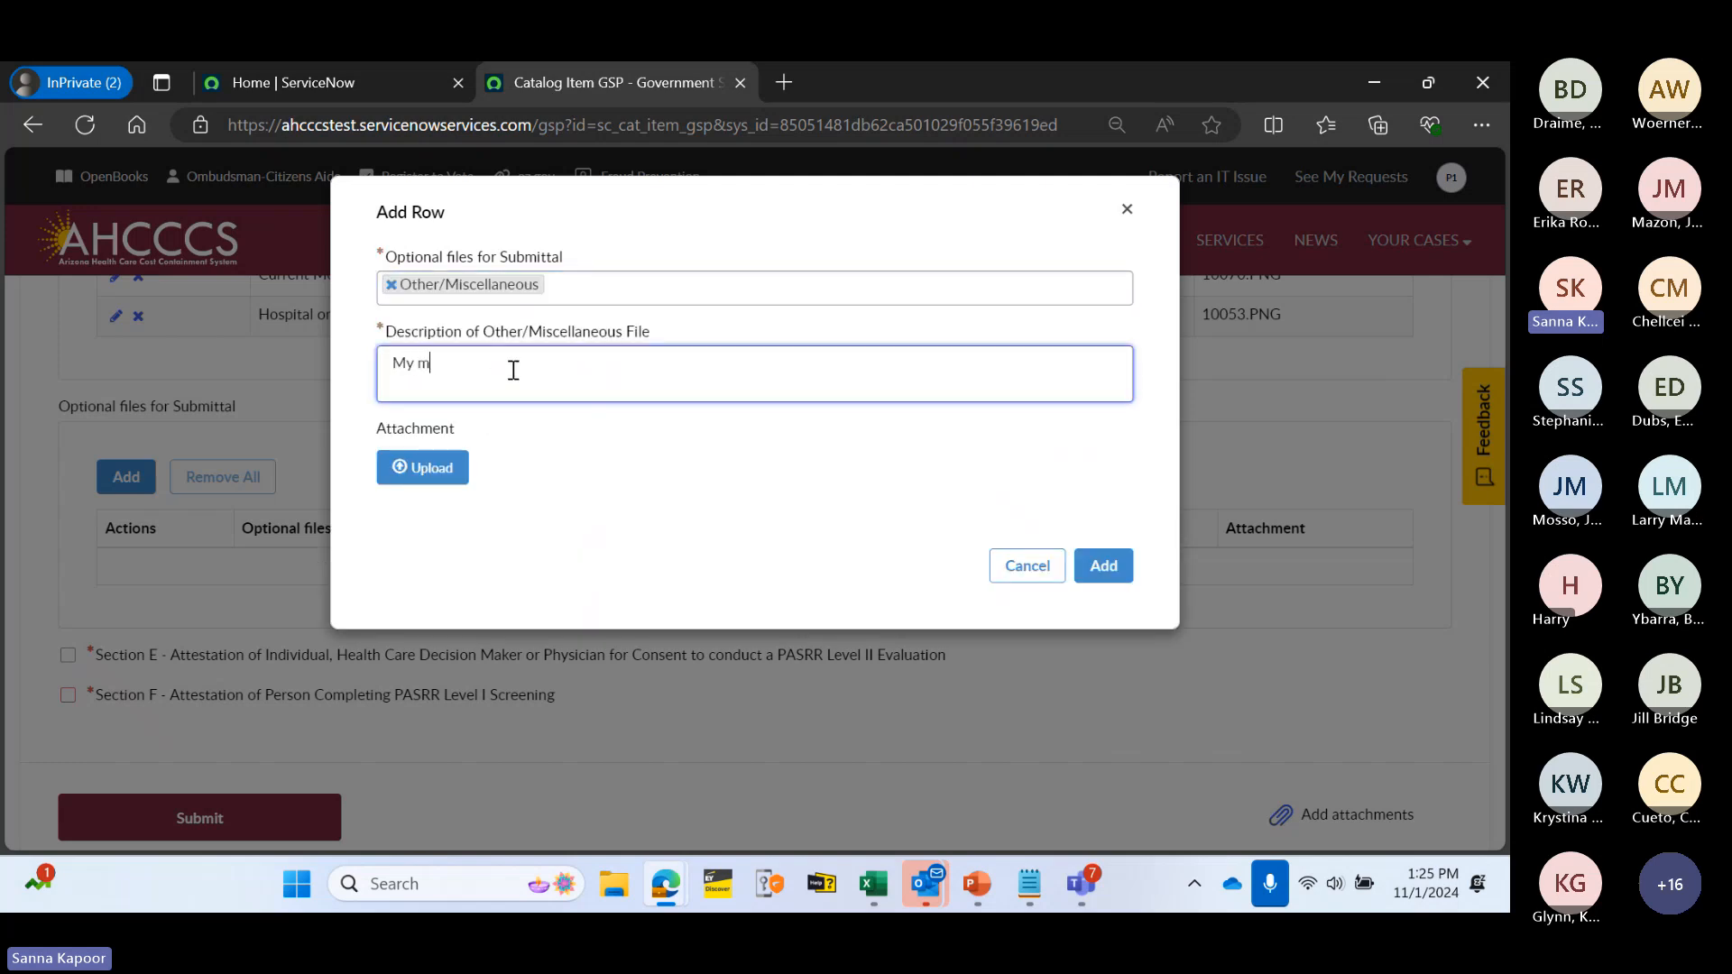
{"action": "type", "text": "My m"}
{"action": "key", "text": "BackSpace"}
{"action": "type", "text": "Medicones"}
{"action": "left_click", "coordinate": [433, 477]}
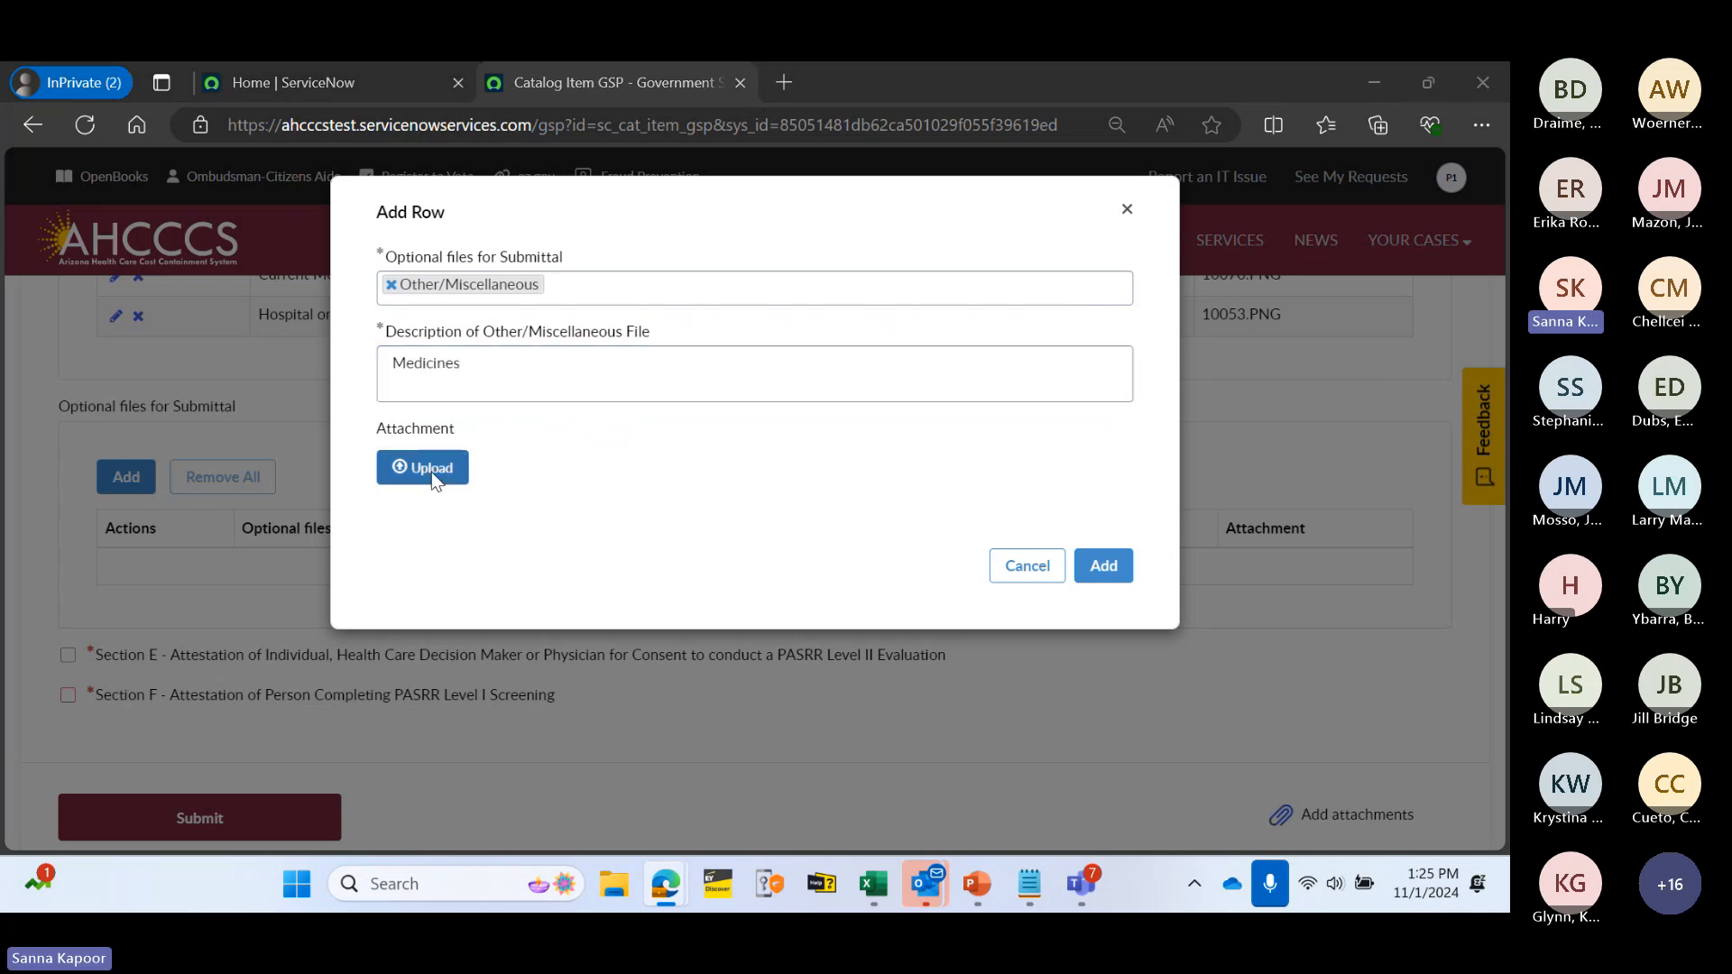
{"action": "scroll", "coordinate": [303, 456], "scroll_direction": "down", "scroll_amount": 8}
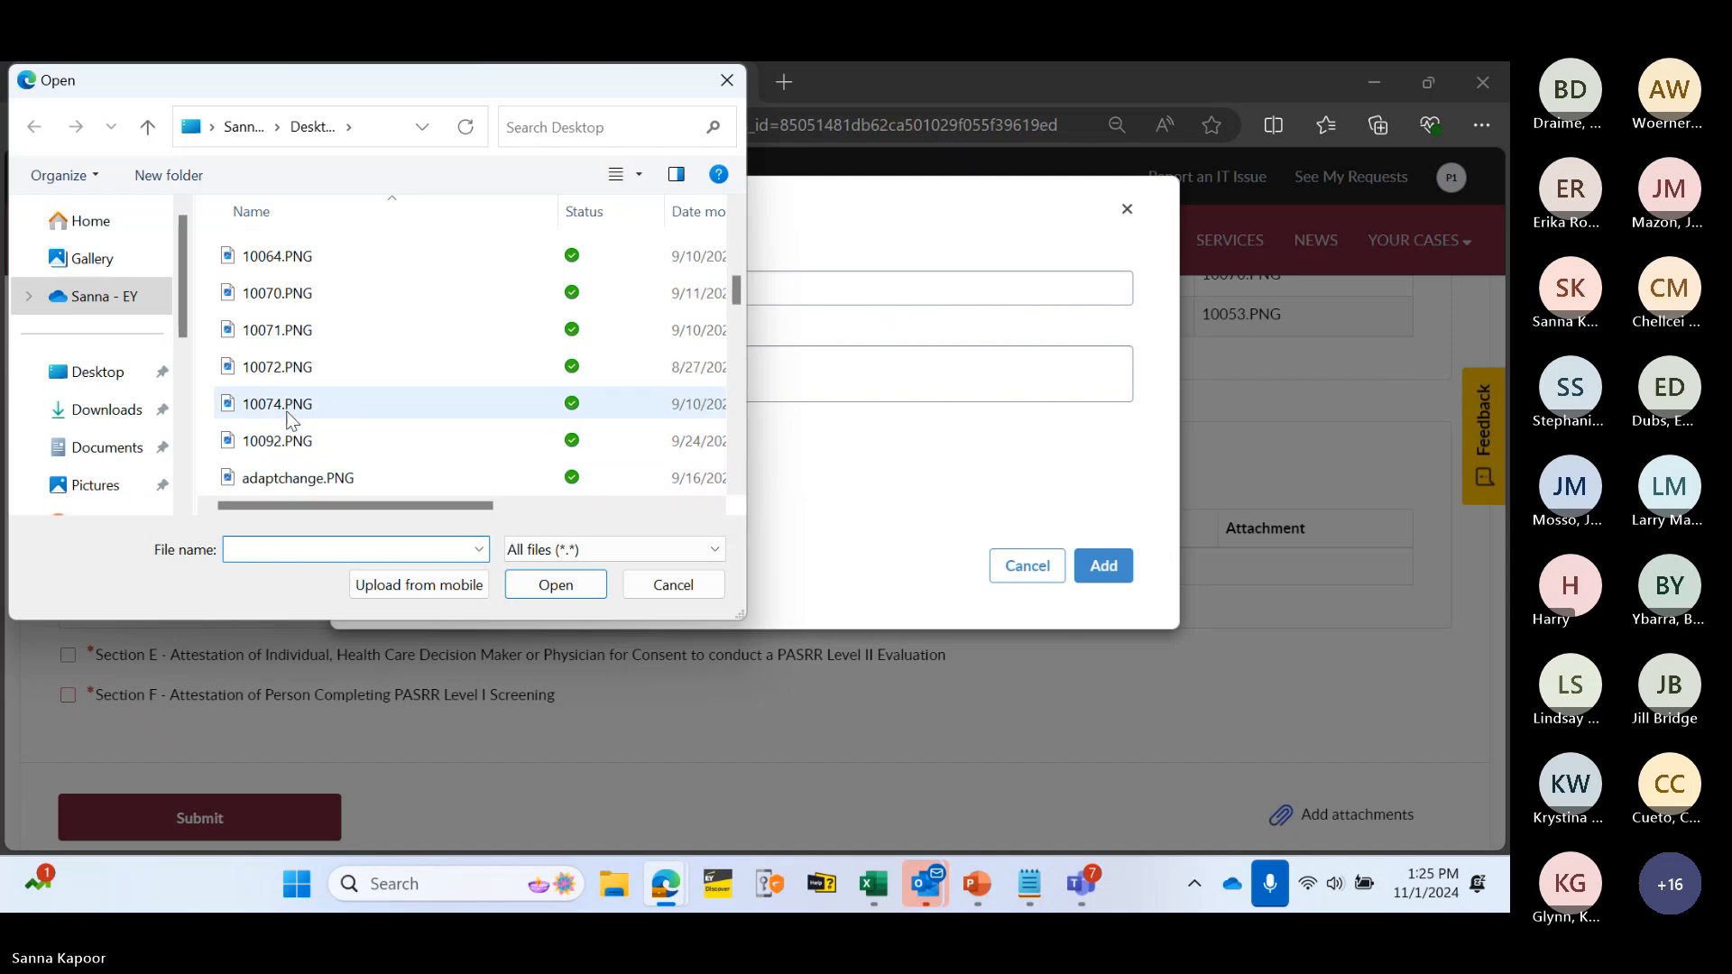
{"action": "double_click", "coordinate": [289, 416]}
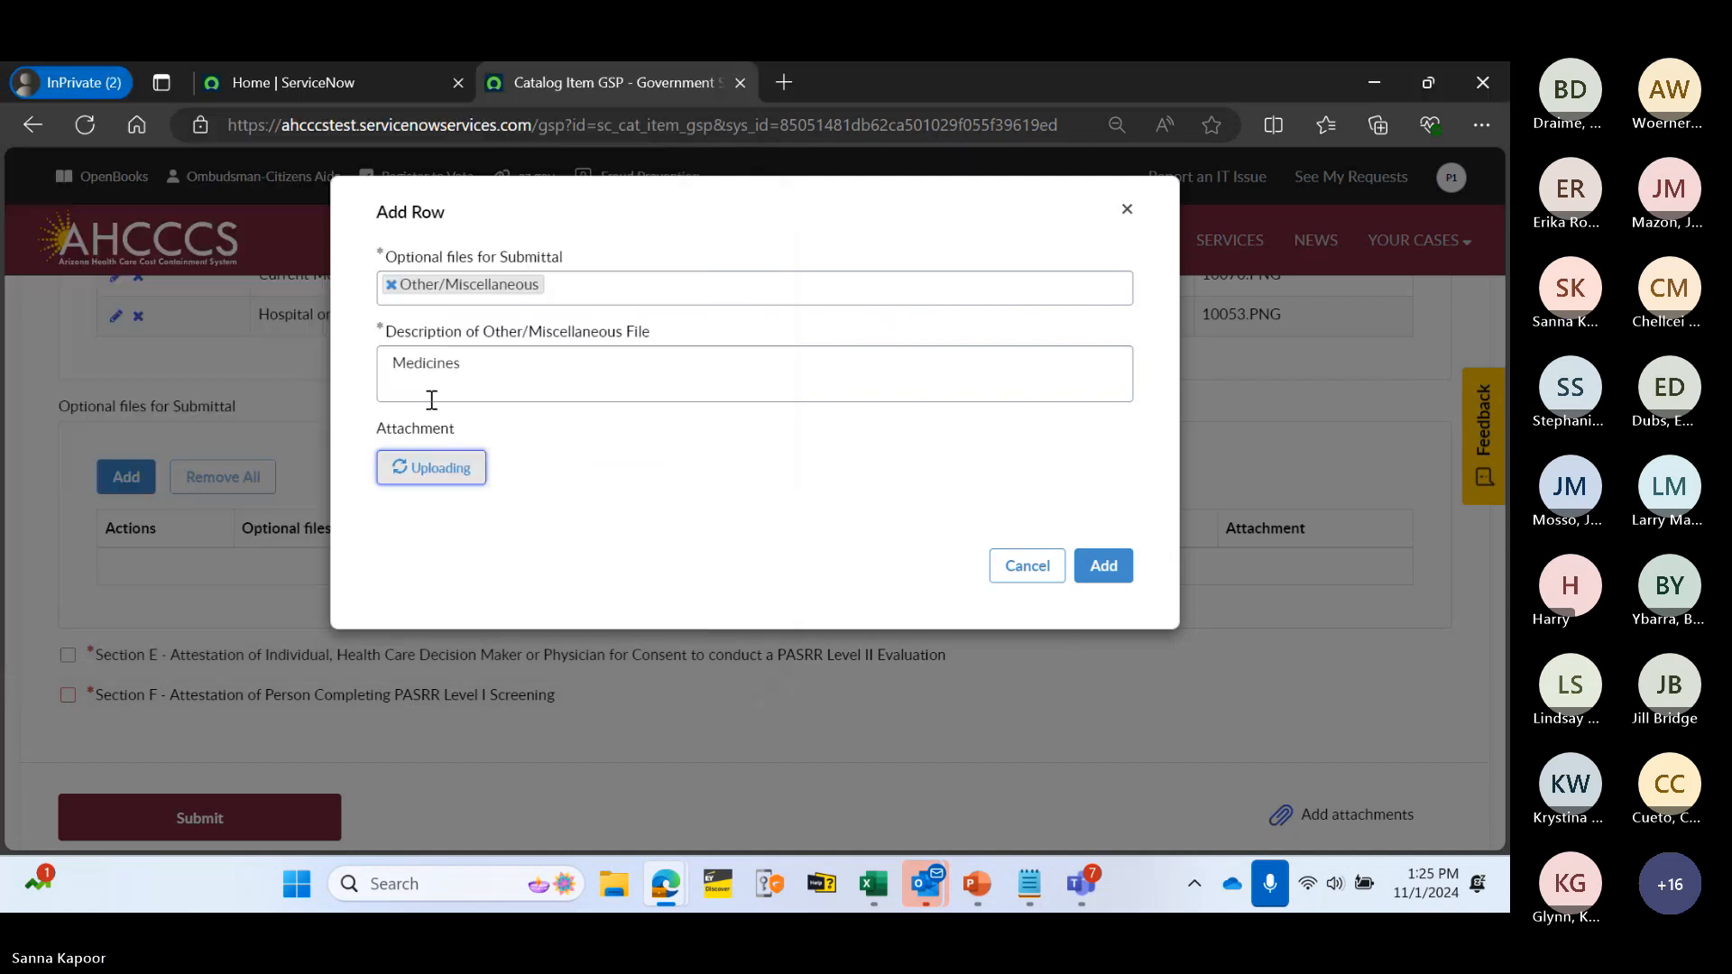
{"action": "left_click", "coordinate": [1128, 602]}
{"action": "scroll", "coordinate": [632, 602], "scroll_direction": "down", "scroll_amount": 1}
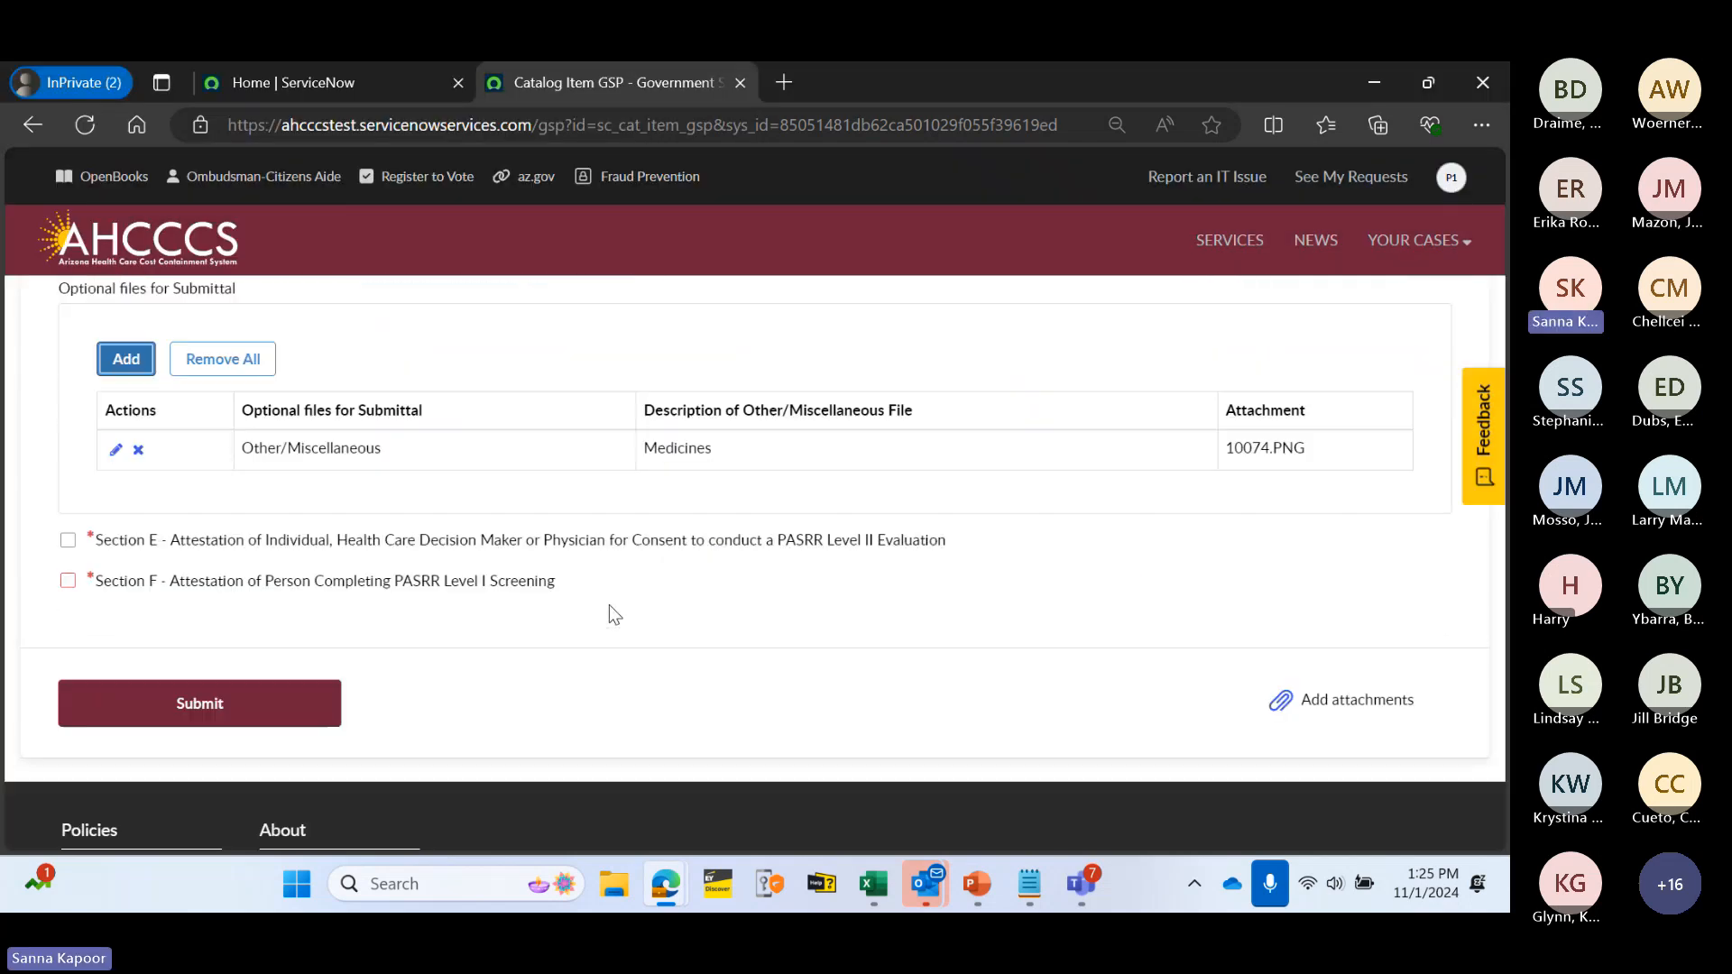
{"action": "scroll", "coordinate": [637, 426], "scroll_direction": "up", "scroll_amount": 1}
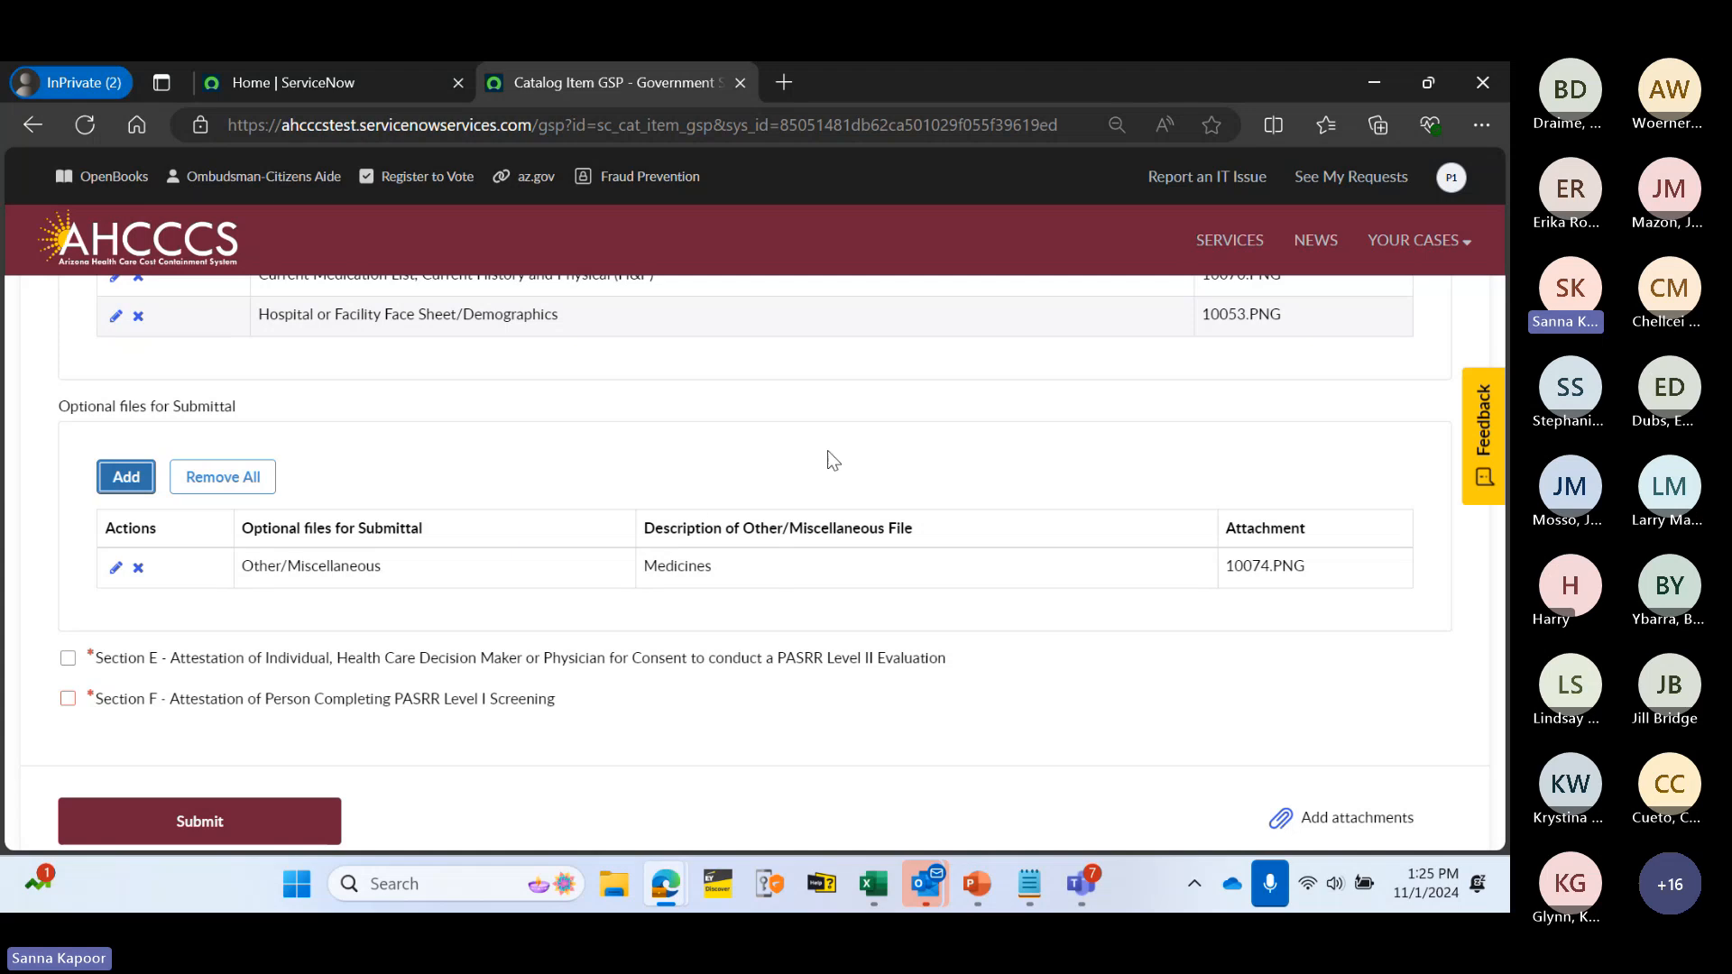
{"action": "left_click", "coordinate": [140, 570]}
{"action": "left_click", "coordinate": [960, 283]}
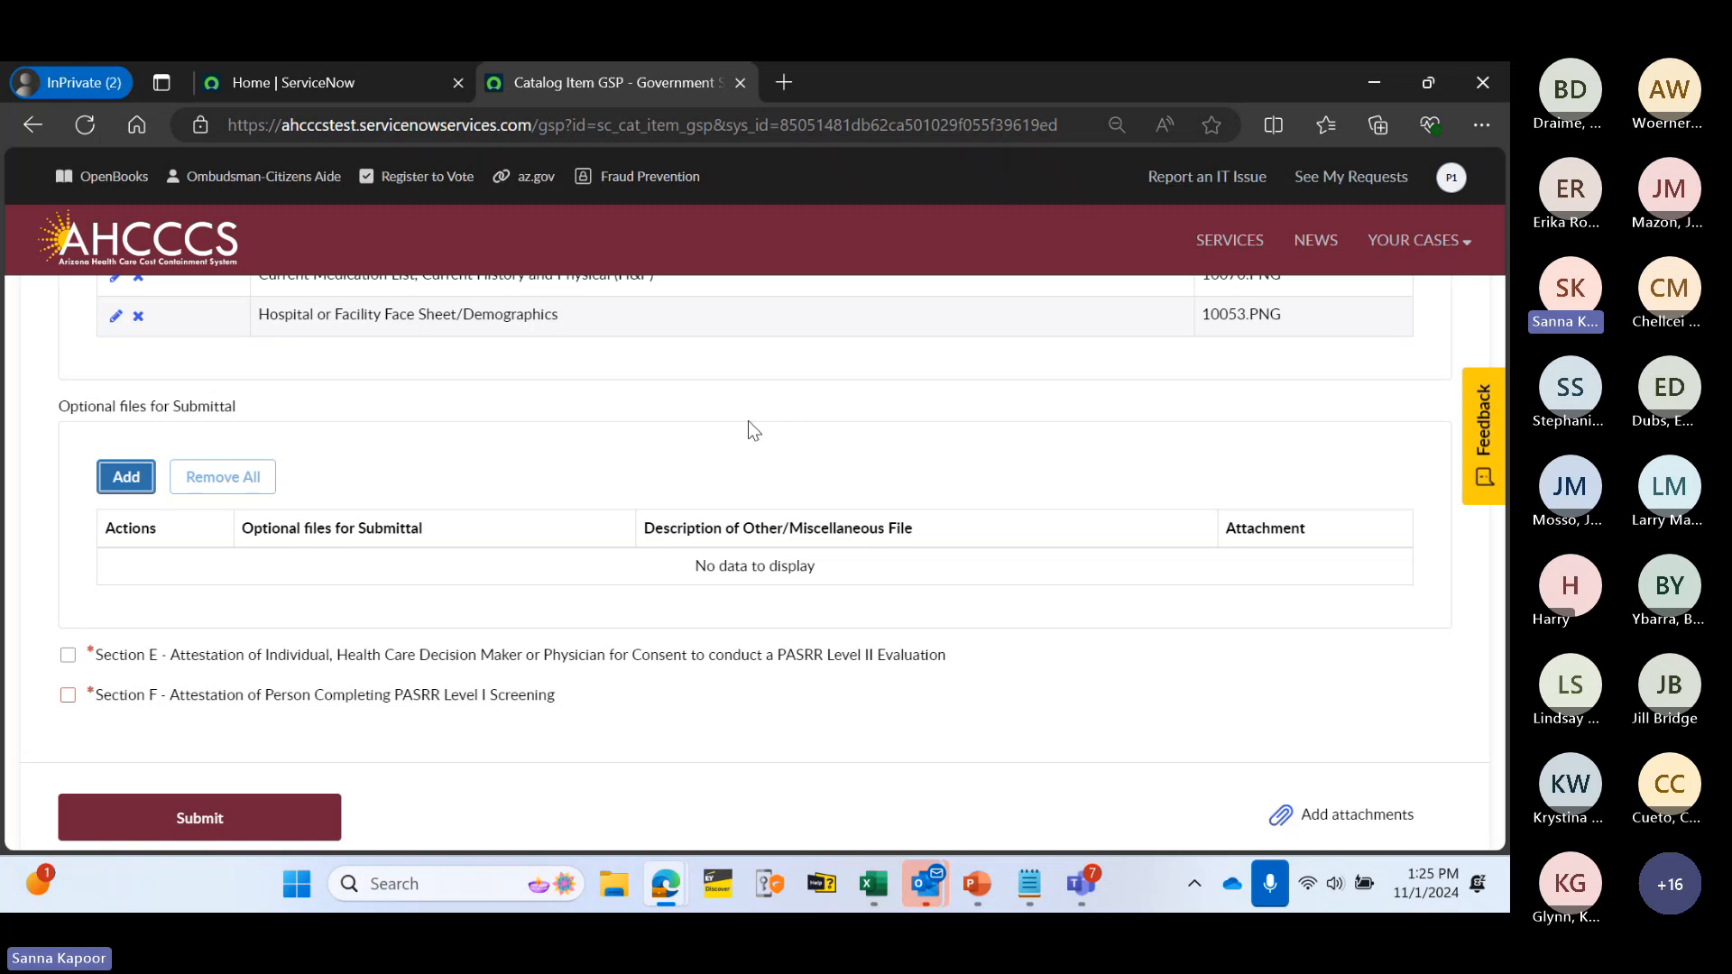
{"action": "scroll", "coordinate": [683, 477], "scroll_direction": "down", "scroll_amount": 1}
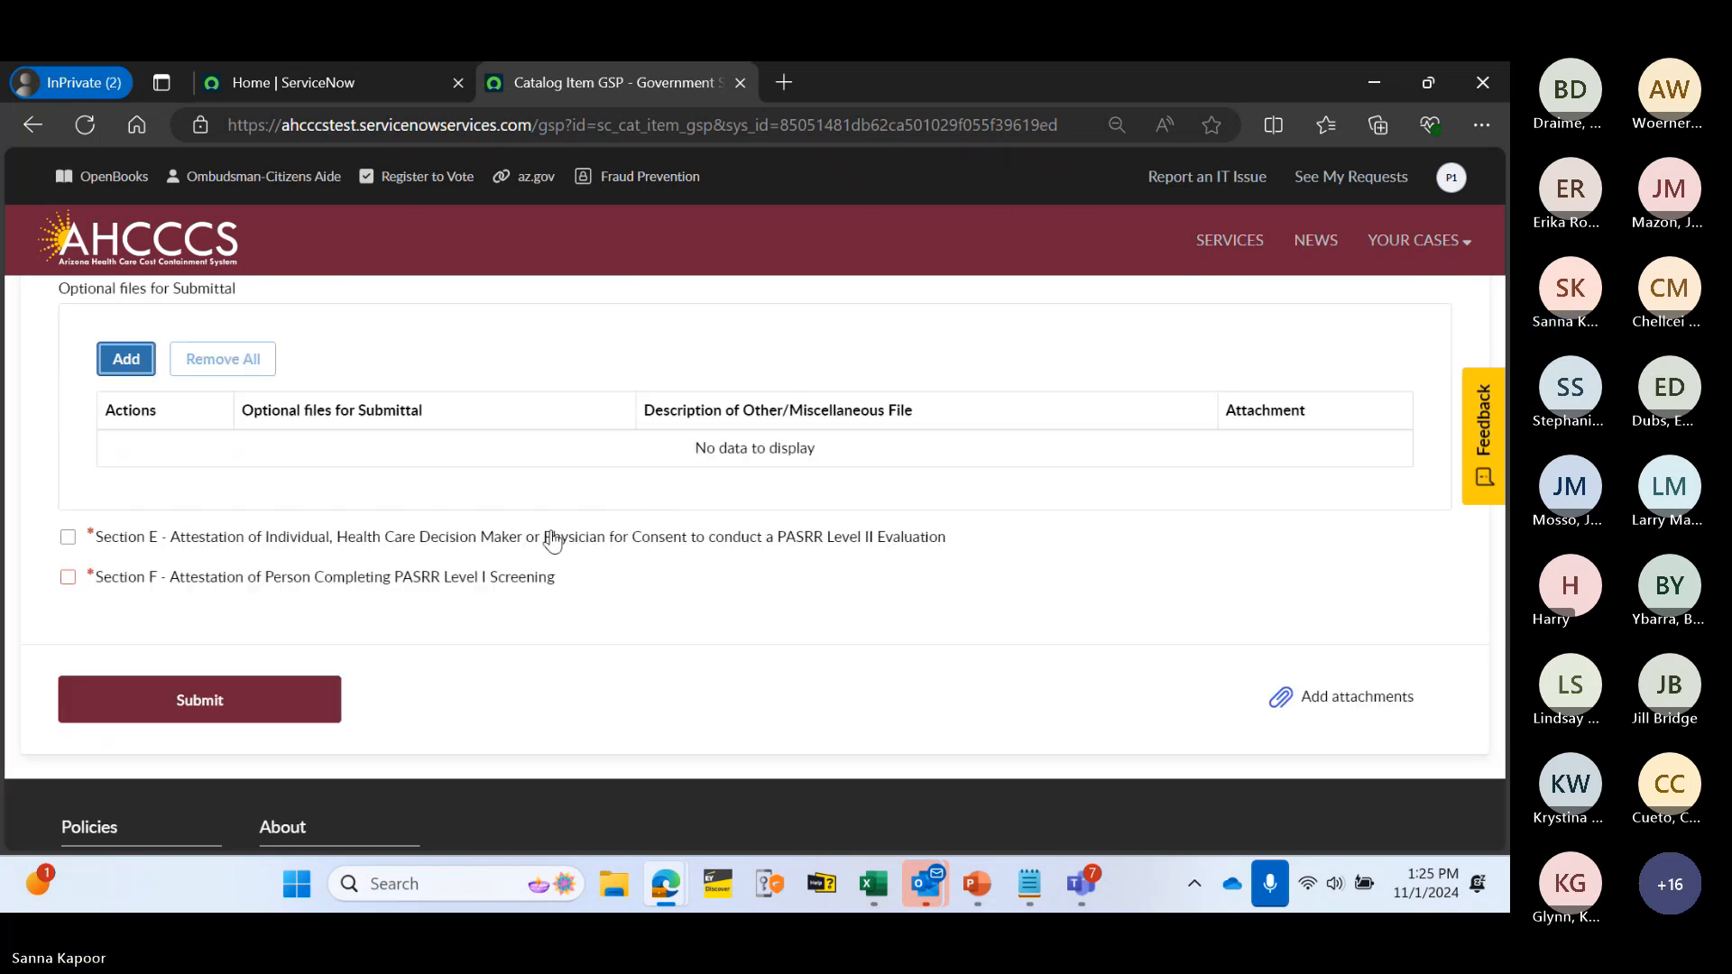
- In Section E, enter the primary physician's name and 10-digit phone number
{"action": "left_click", "coordinate": [194, 539]}
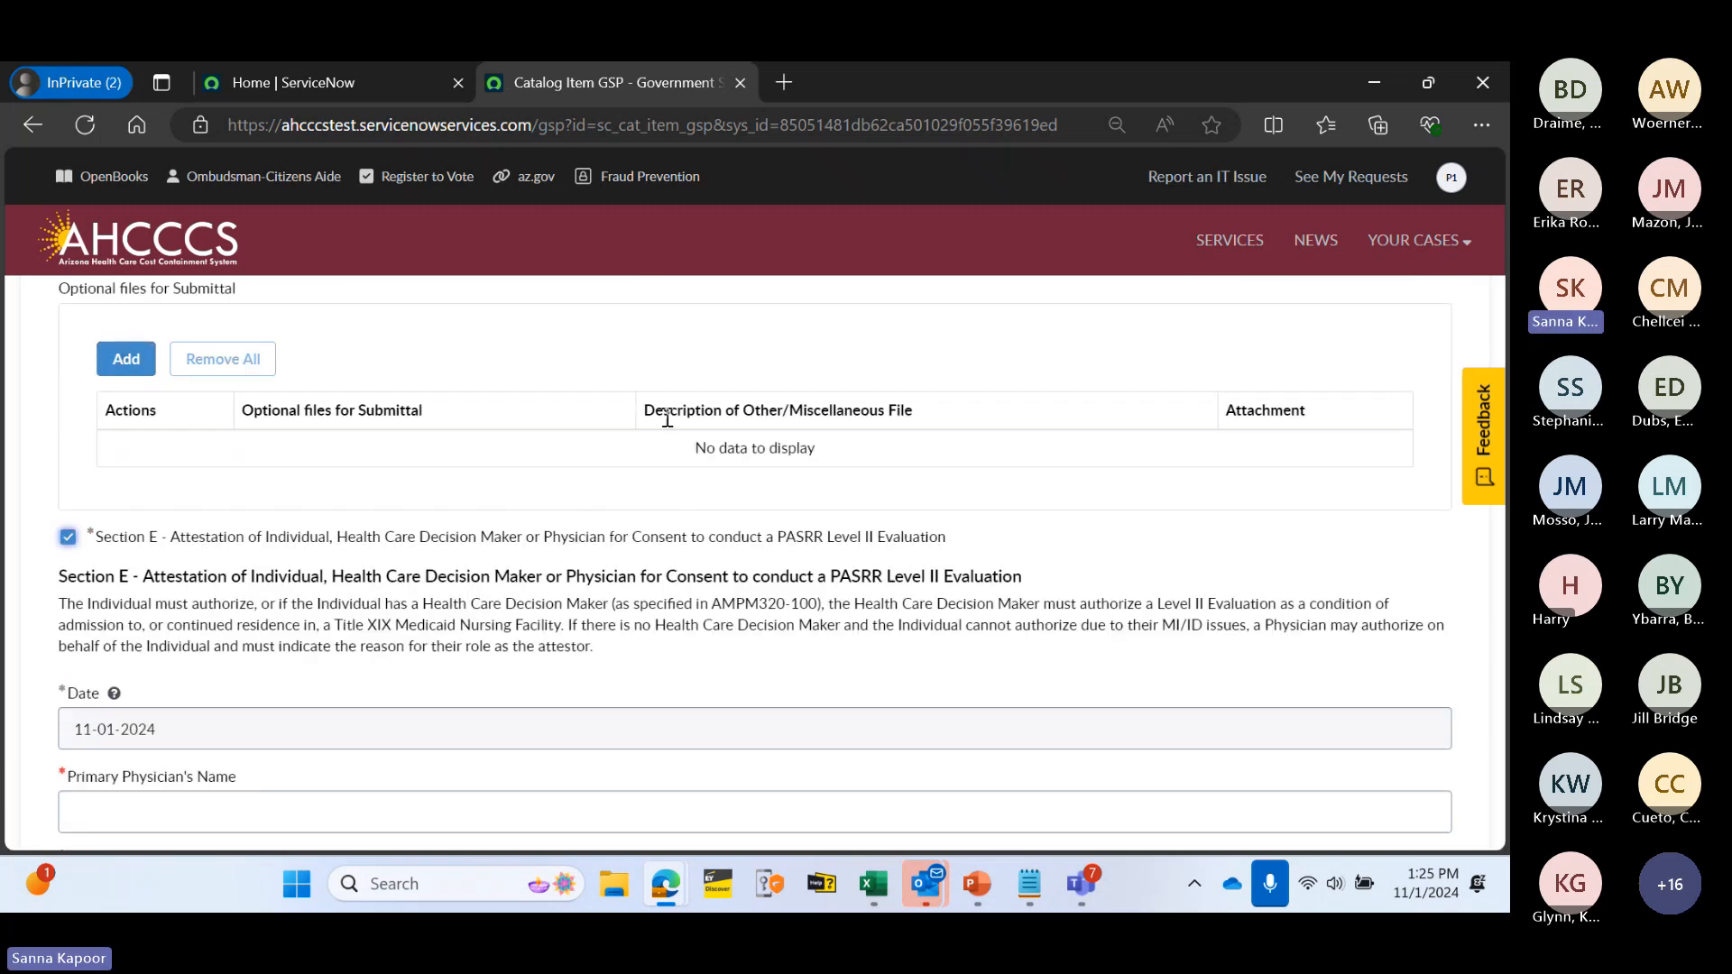
{"action": "scroll", "coordinate": [651, 406], "scroll_direction": "down", "scroll_amount": 1}
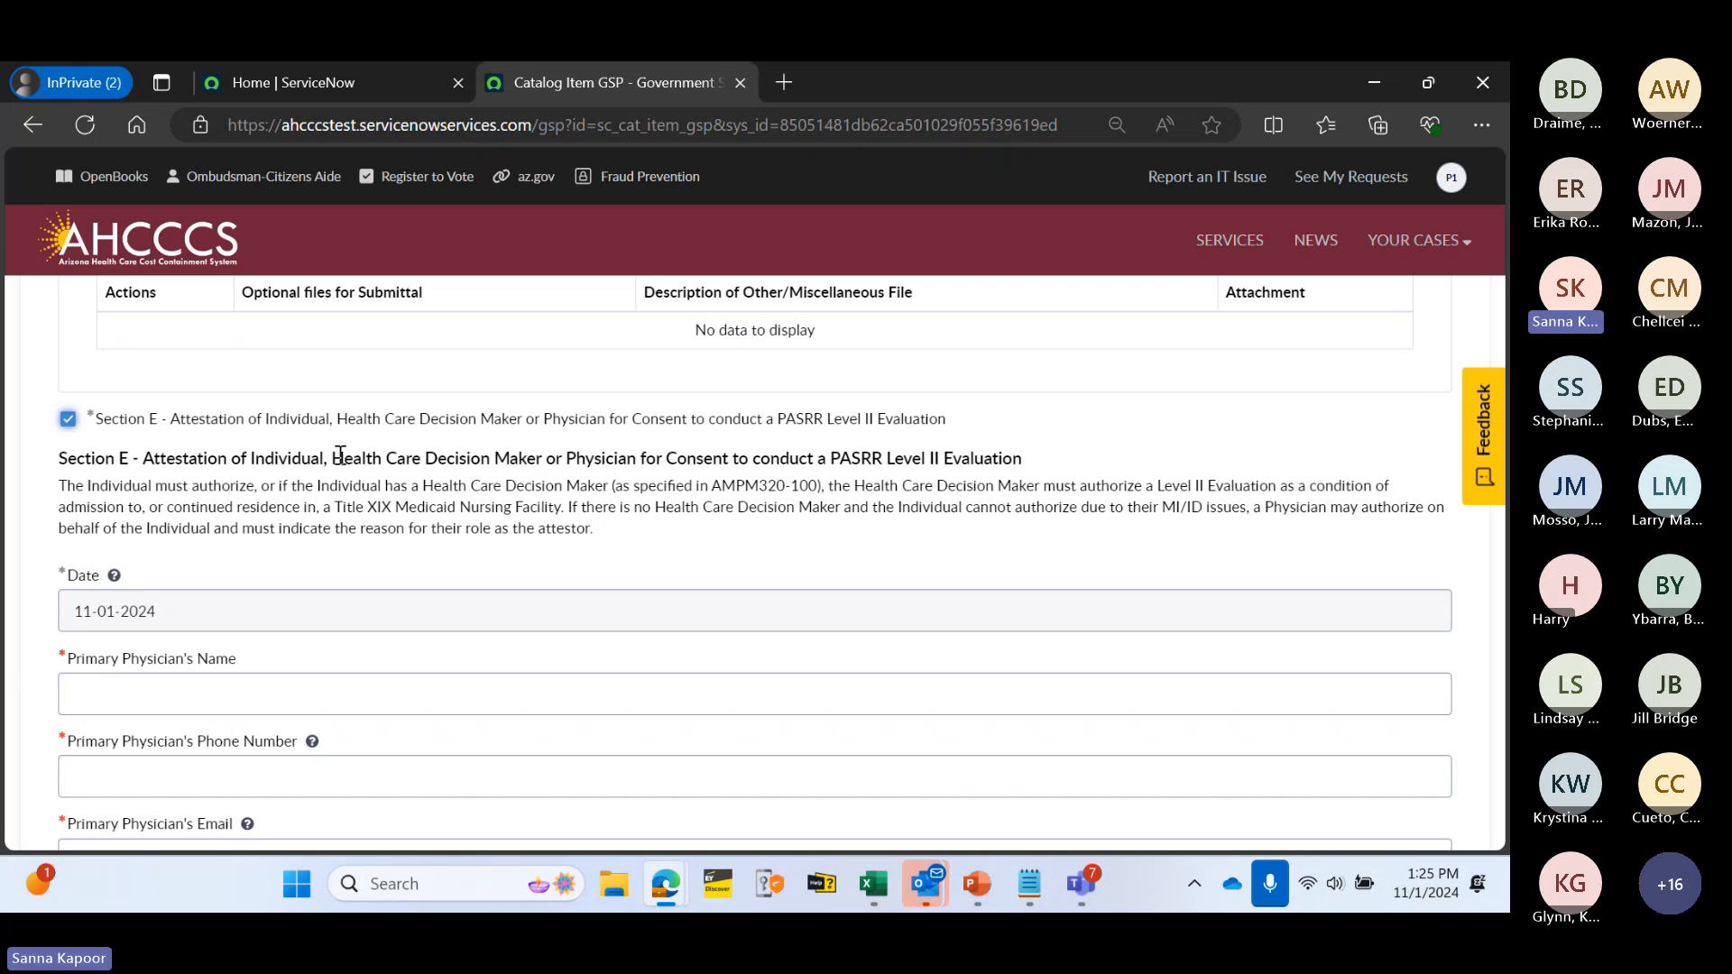
{"action": "scroll", "coordinate": [384, 443], "scroll_direction": "down", "scroll_amount": 1}
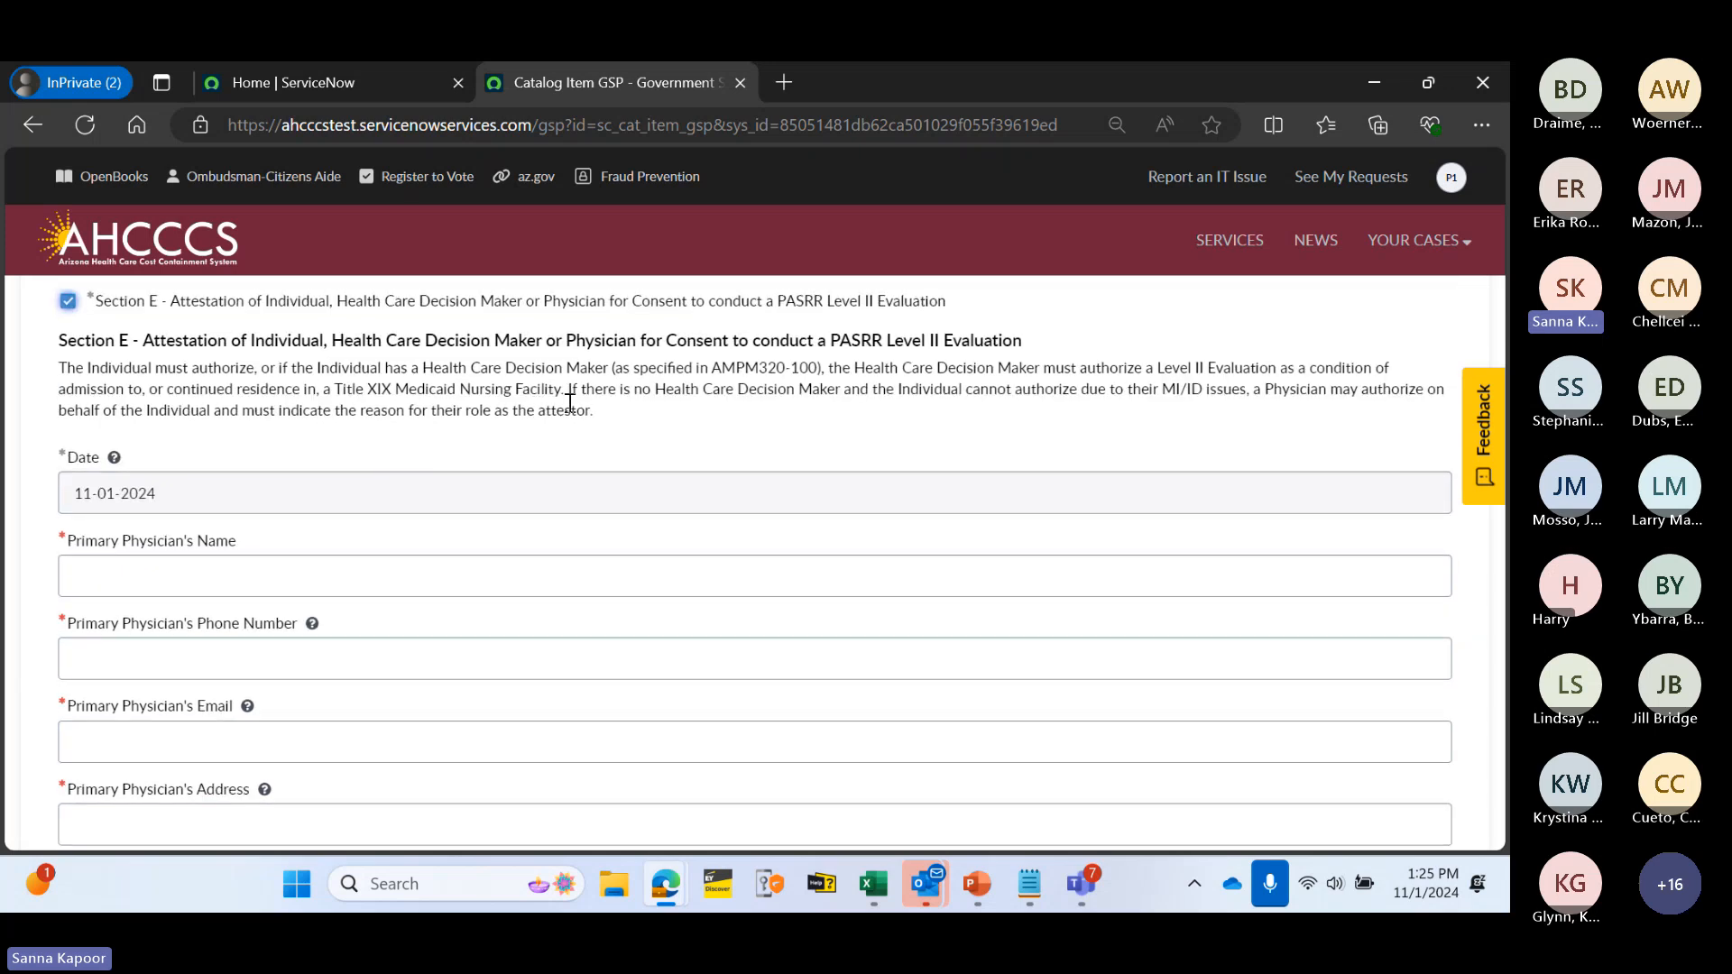
{"action": "scroll", "coordinate": [487, 440], "scroll_direction": "down", "scroll_amount": 1}
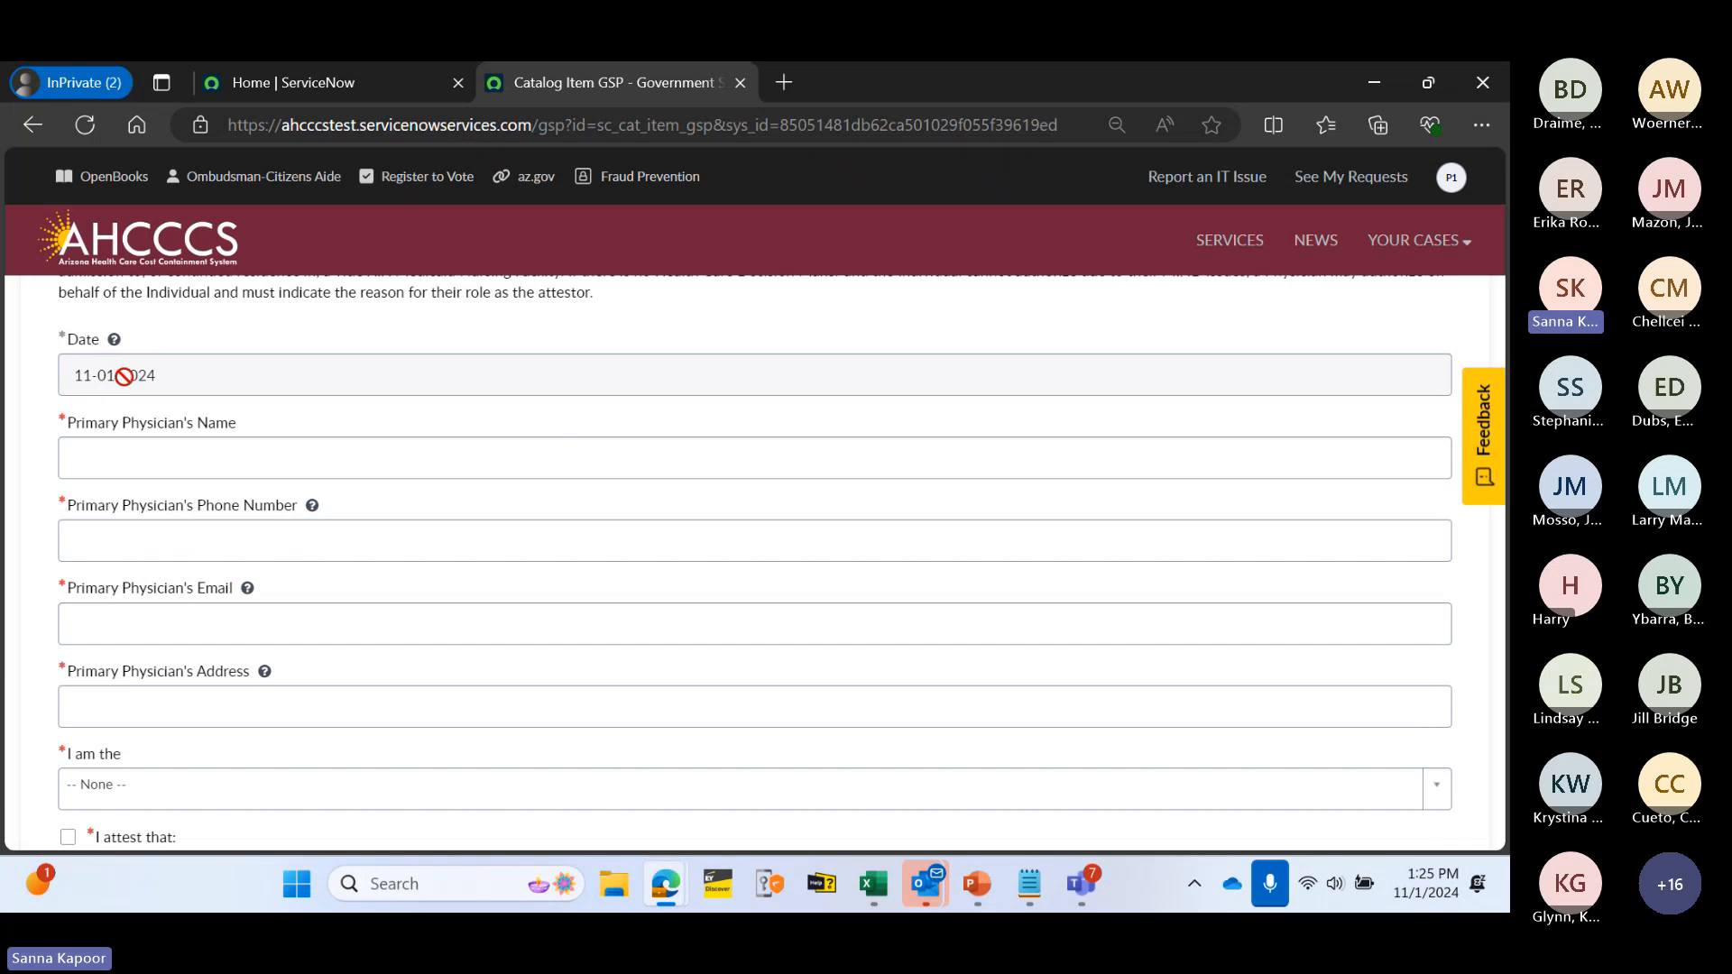
{"action": "left_click", "coordinate": [272, 473]}
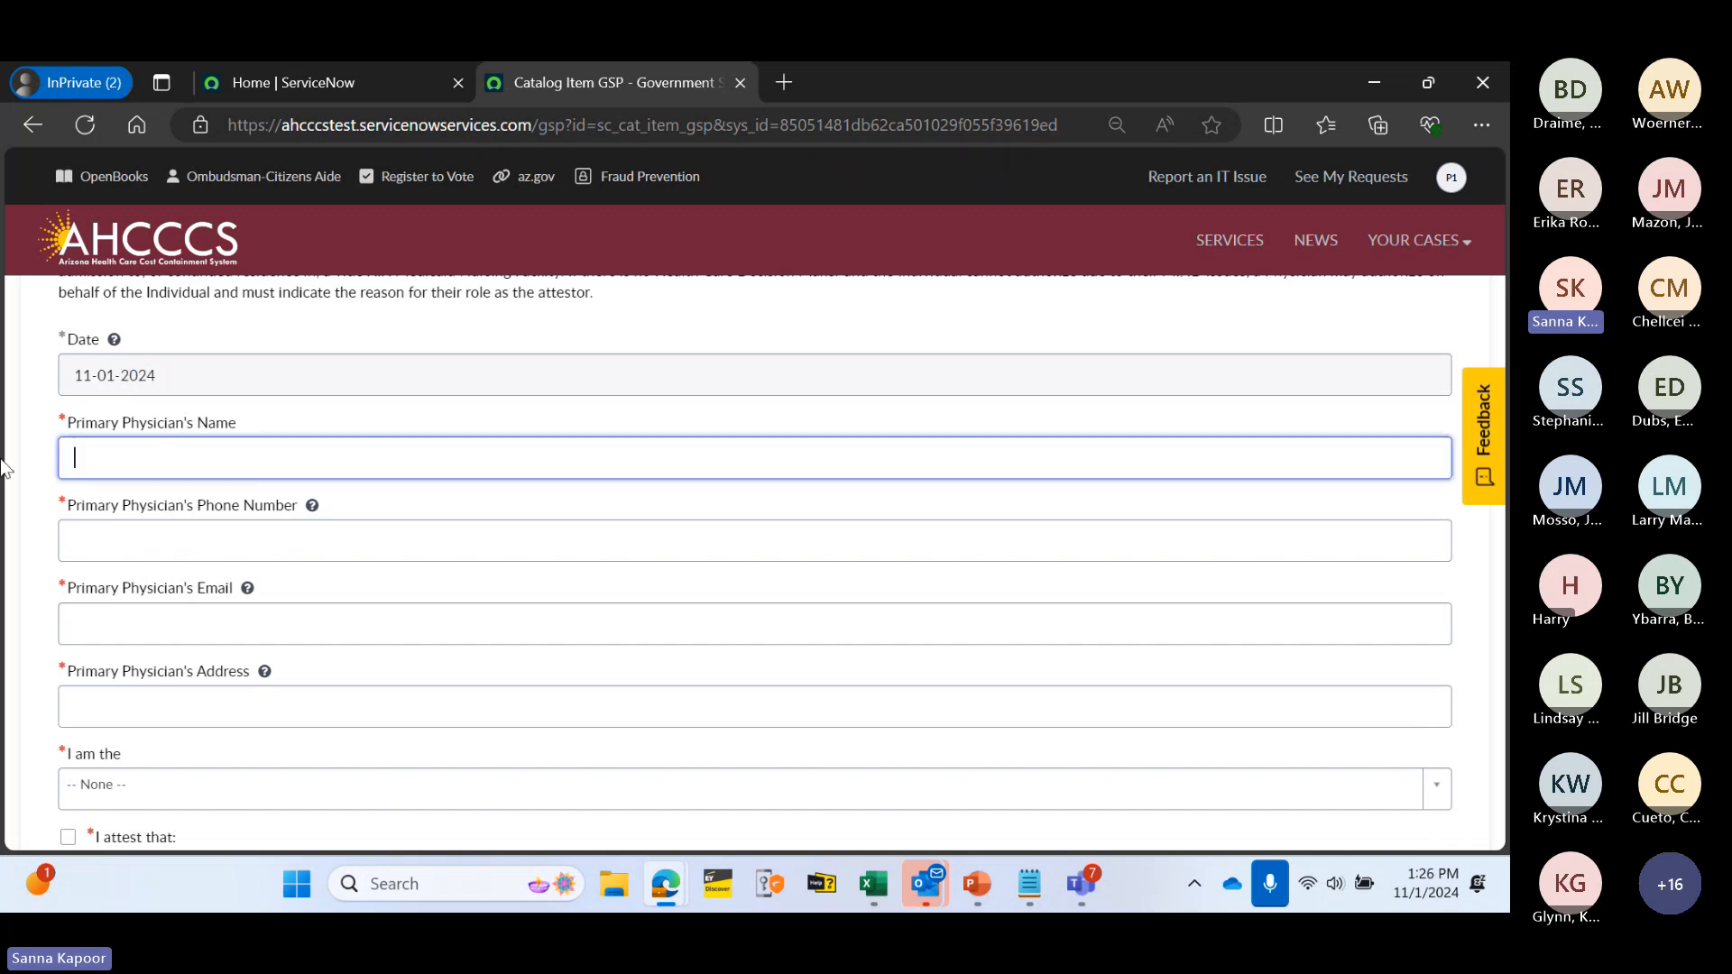
{"action": "type", "text": "Dr Pat Tester"}
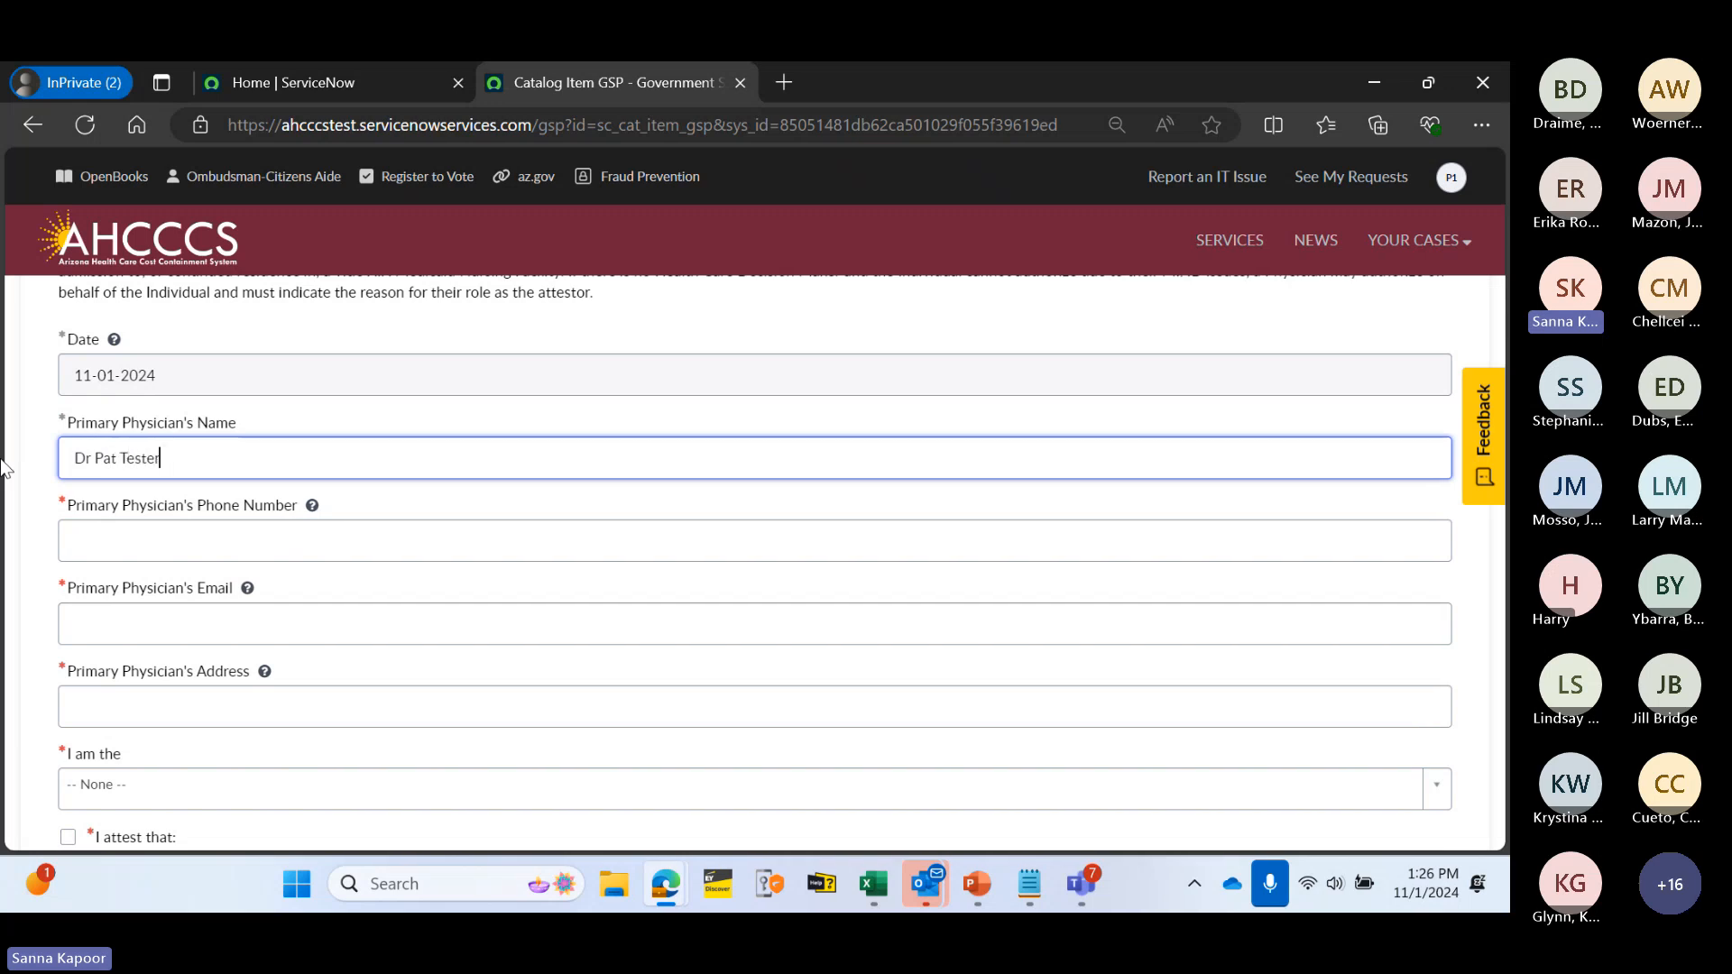
{"action": "left_click", "coordinate": [230, 539]}
{"action": "type", "text": "12"}
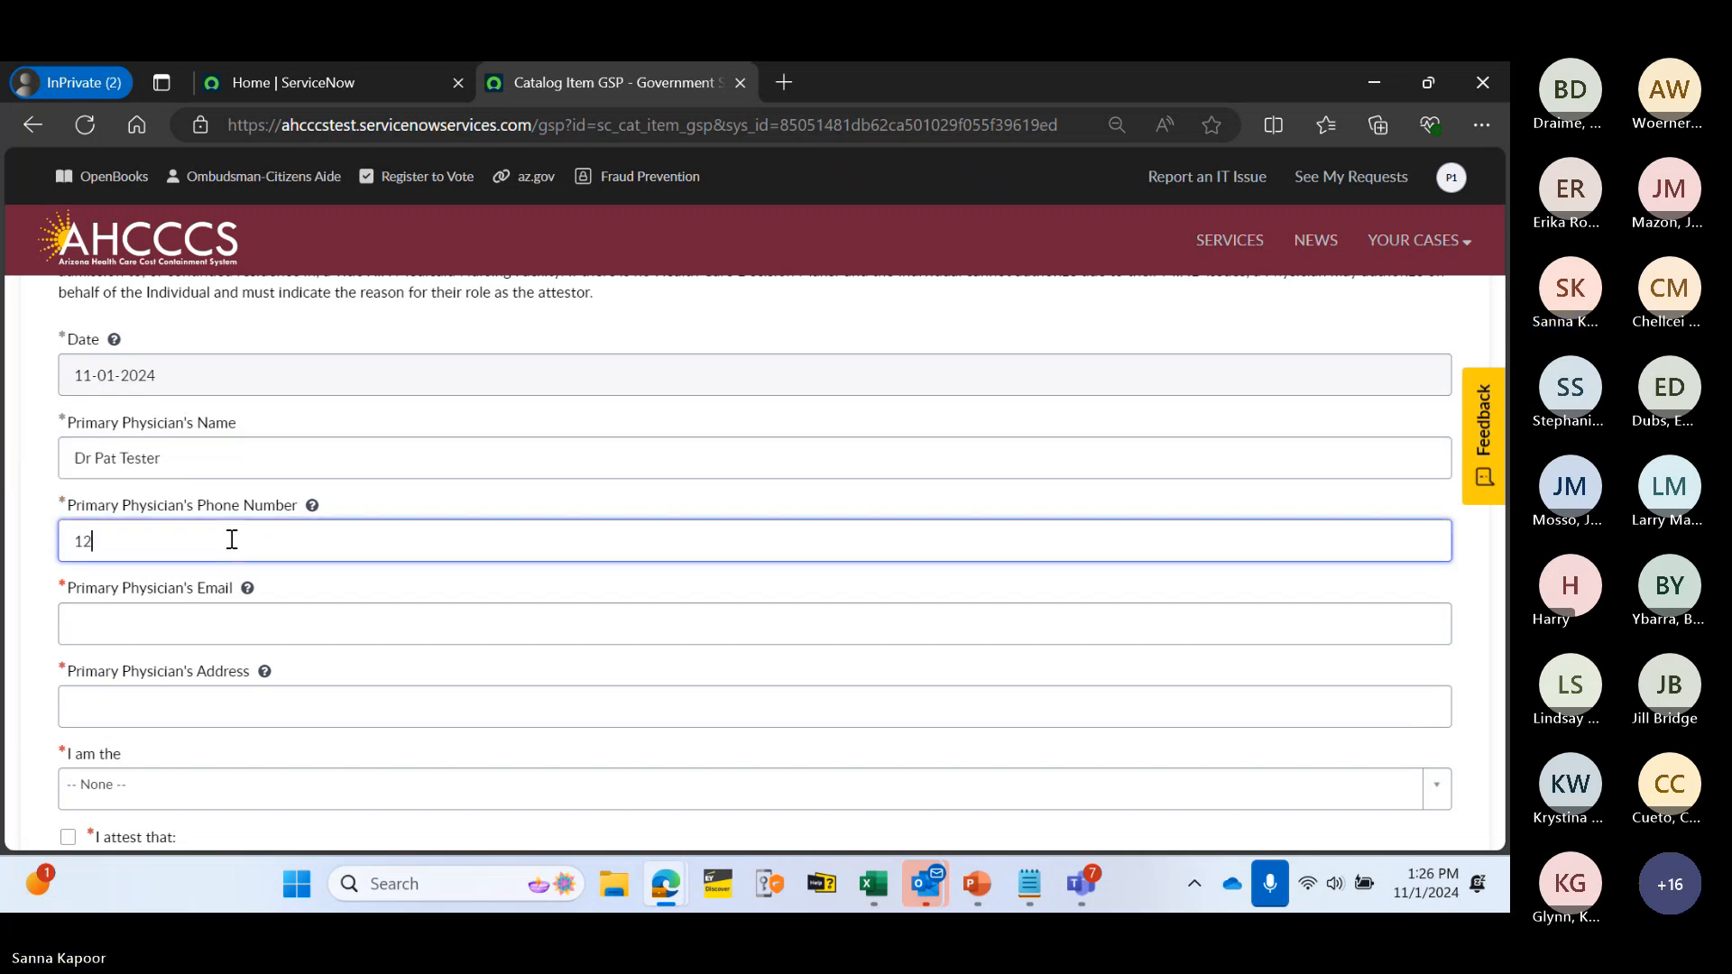
{"action": "type", "text": "3-456-"}
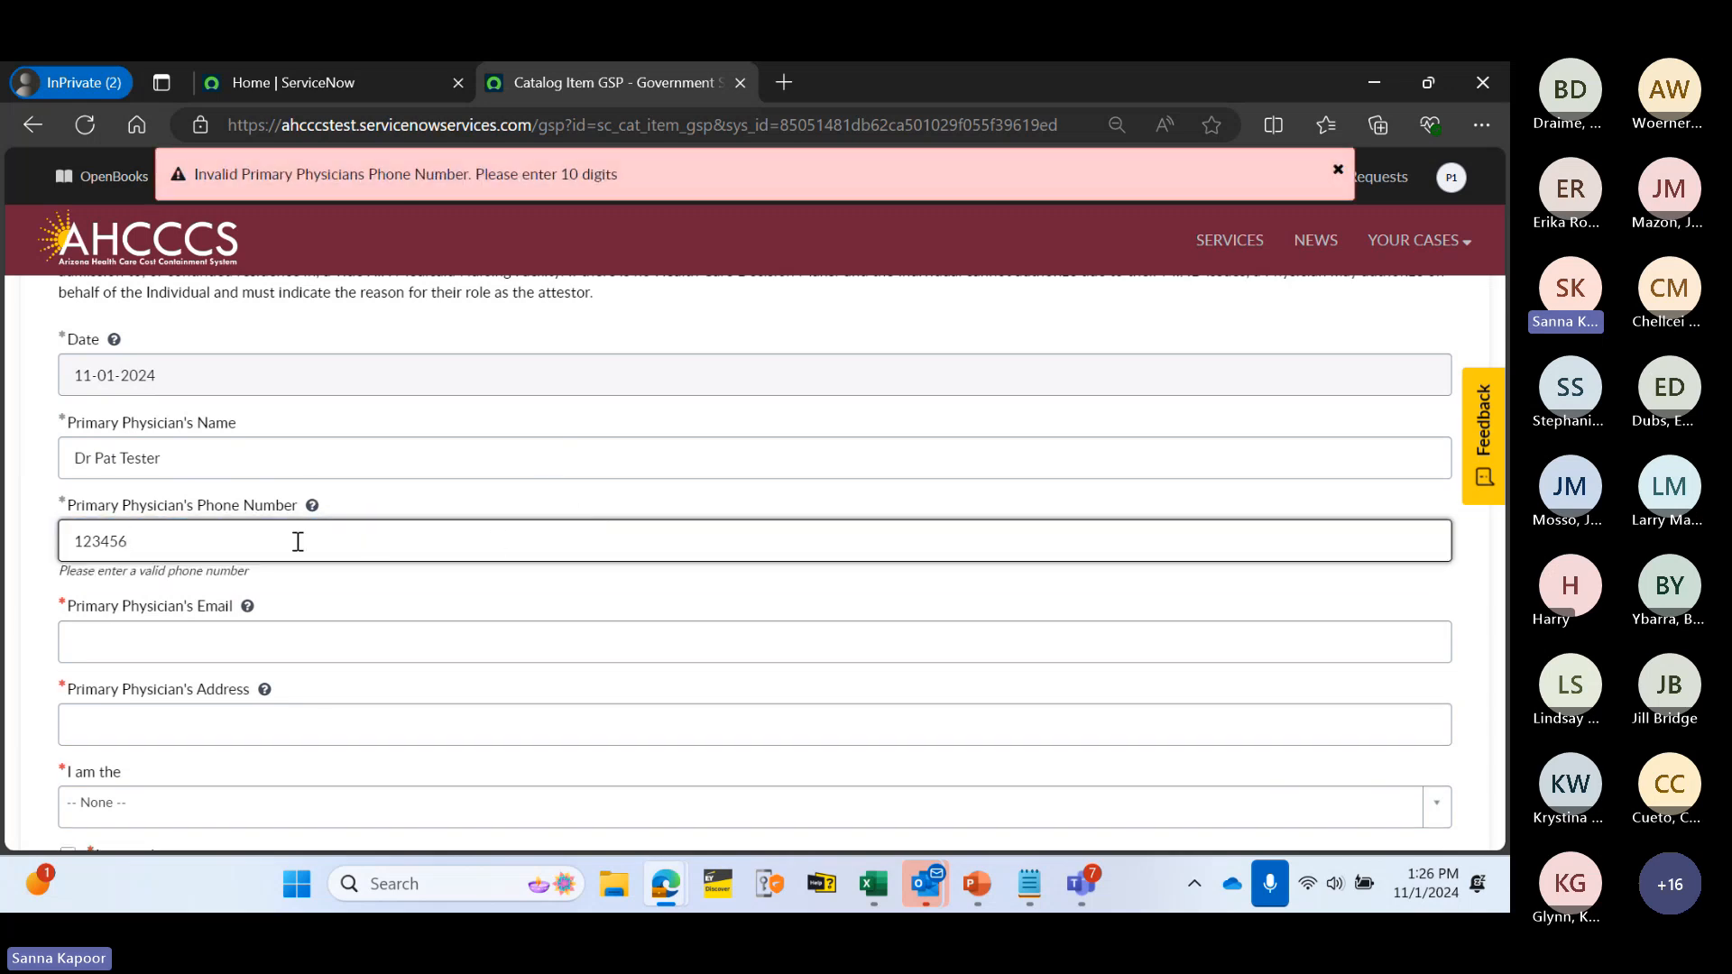
{"action": "type", "text": "7890"}
{"action": "left_click", "coordinate": [447, 489]}
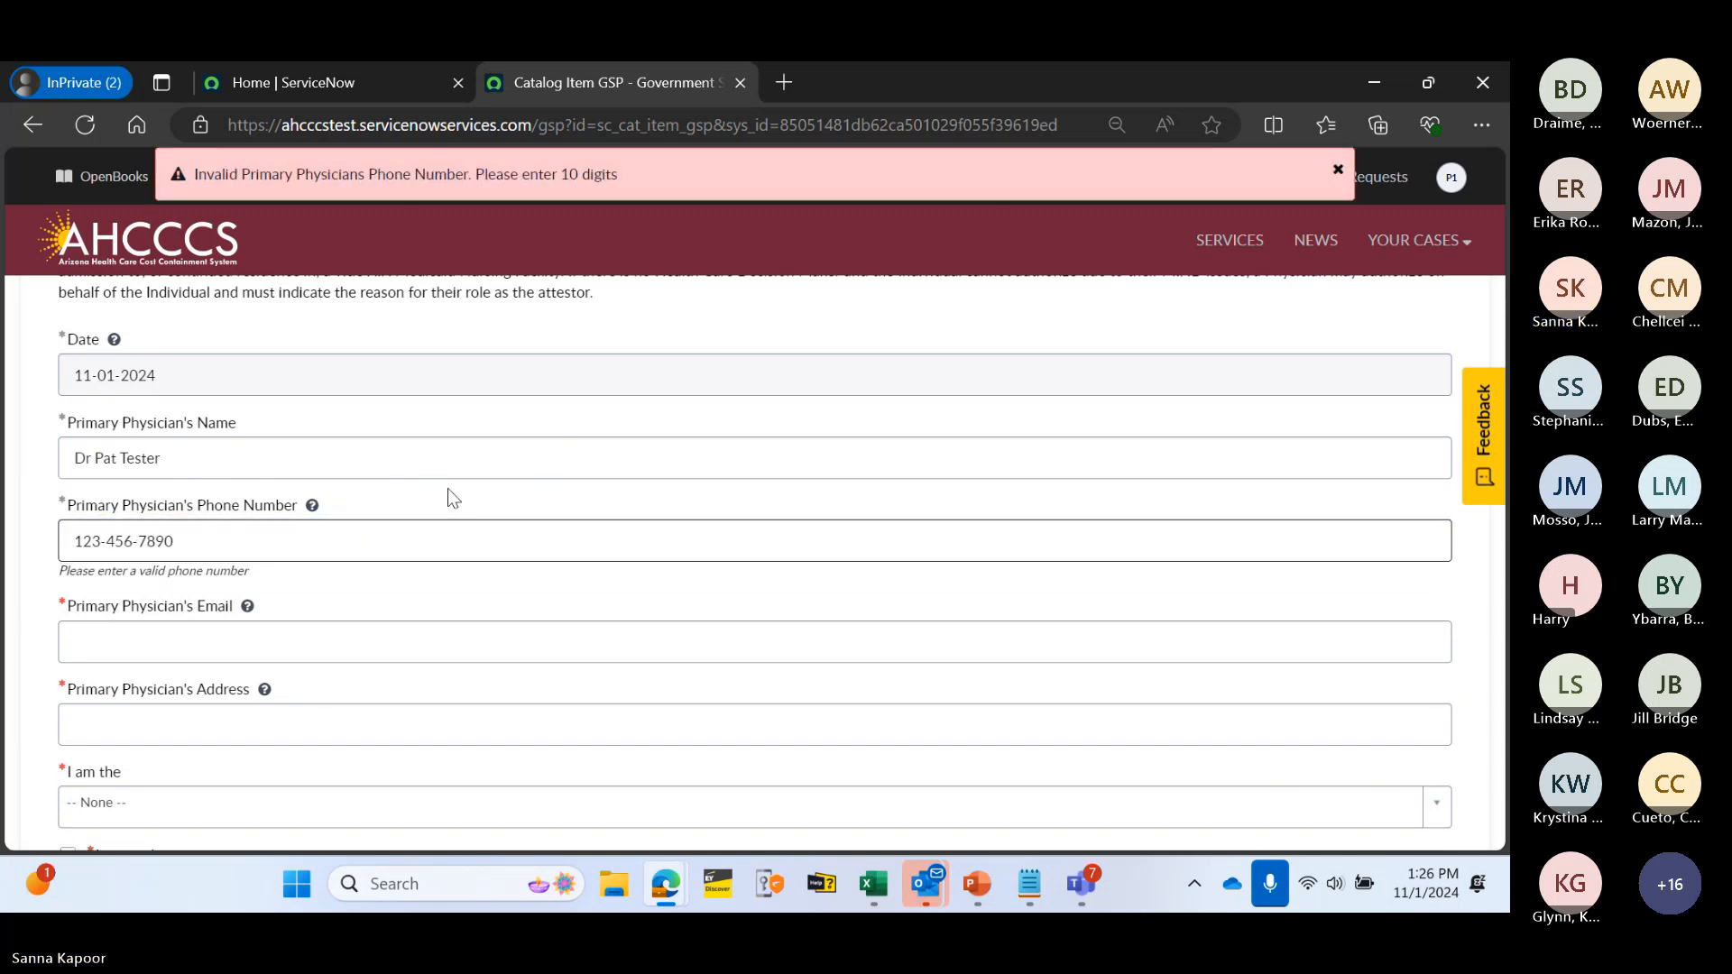
- Fill in the physician's email address and street address
{"action": "left_click", "coordinate": [242, 643]}
{"action": "type", "text": "te"}
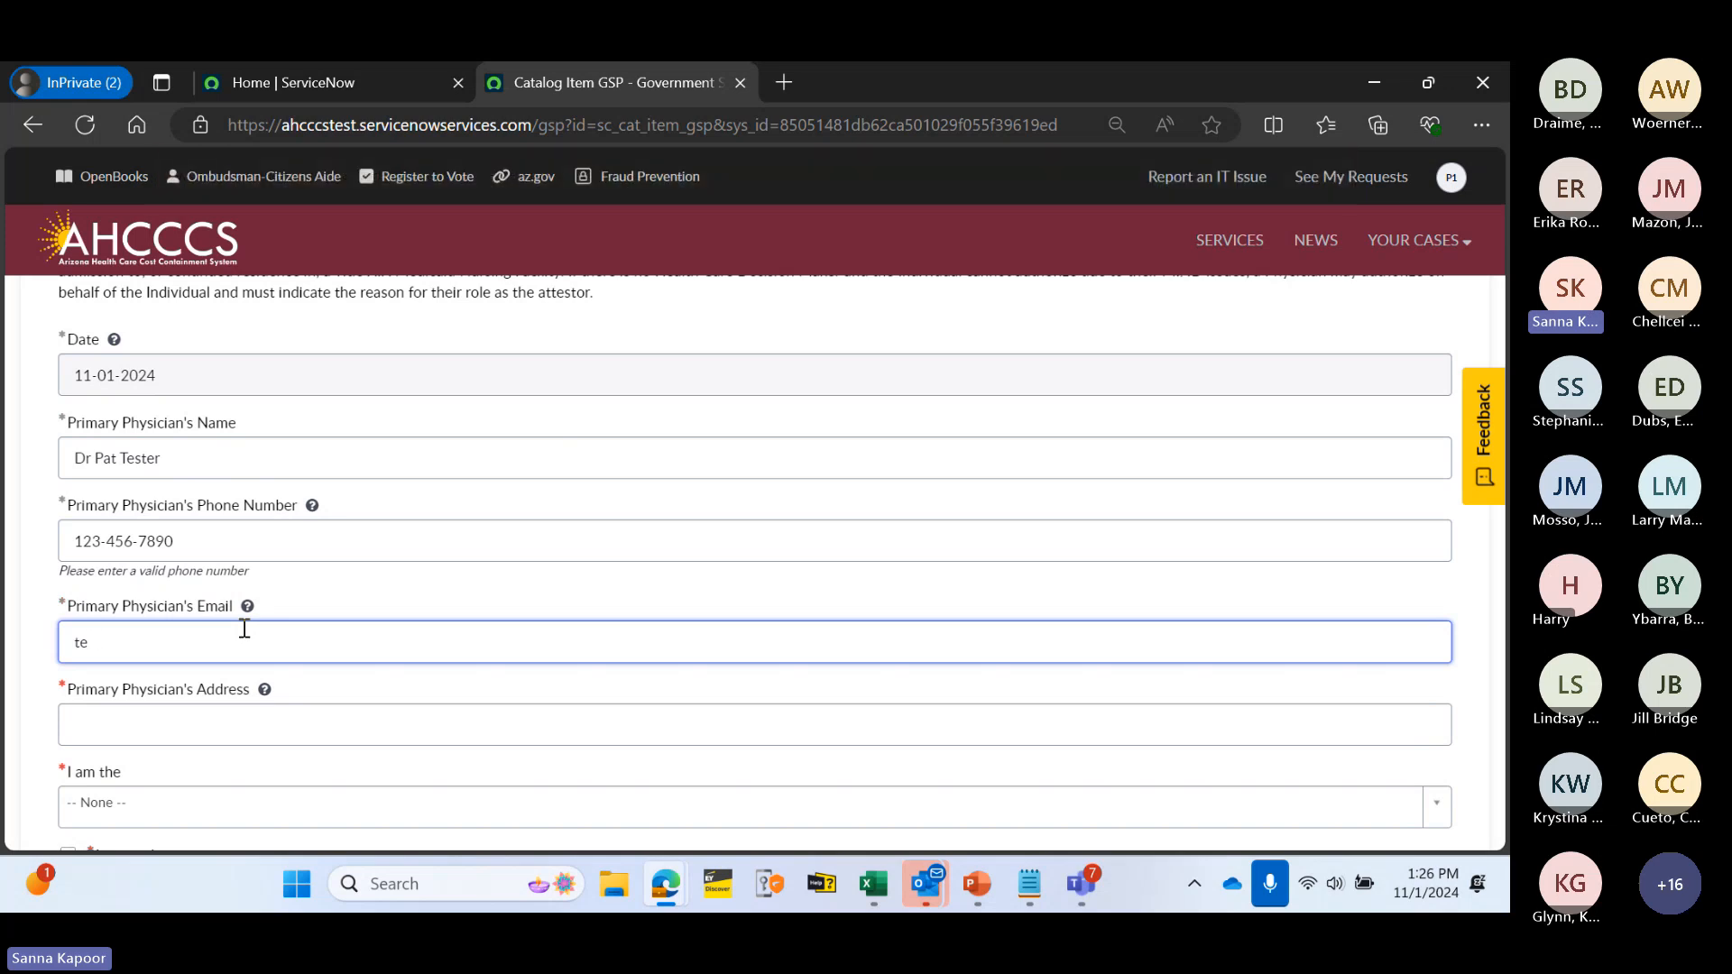
{"action": "type", "text": "stpat.tester@e"}
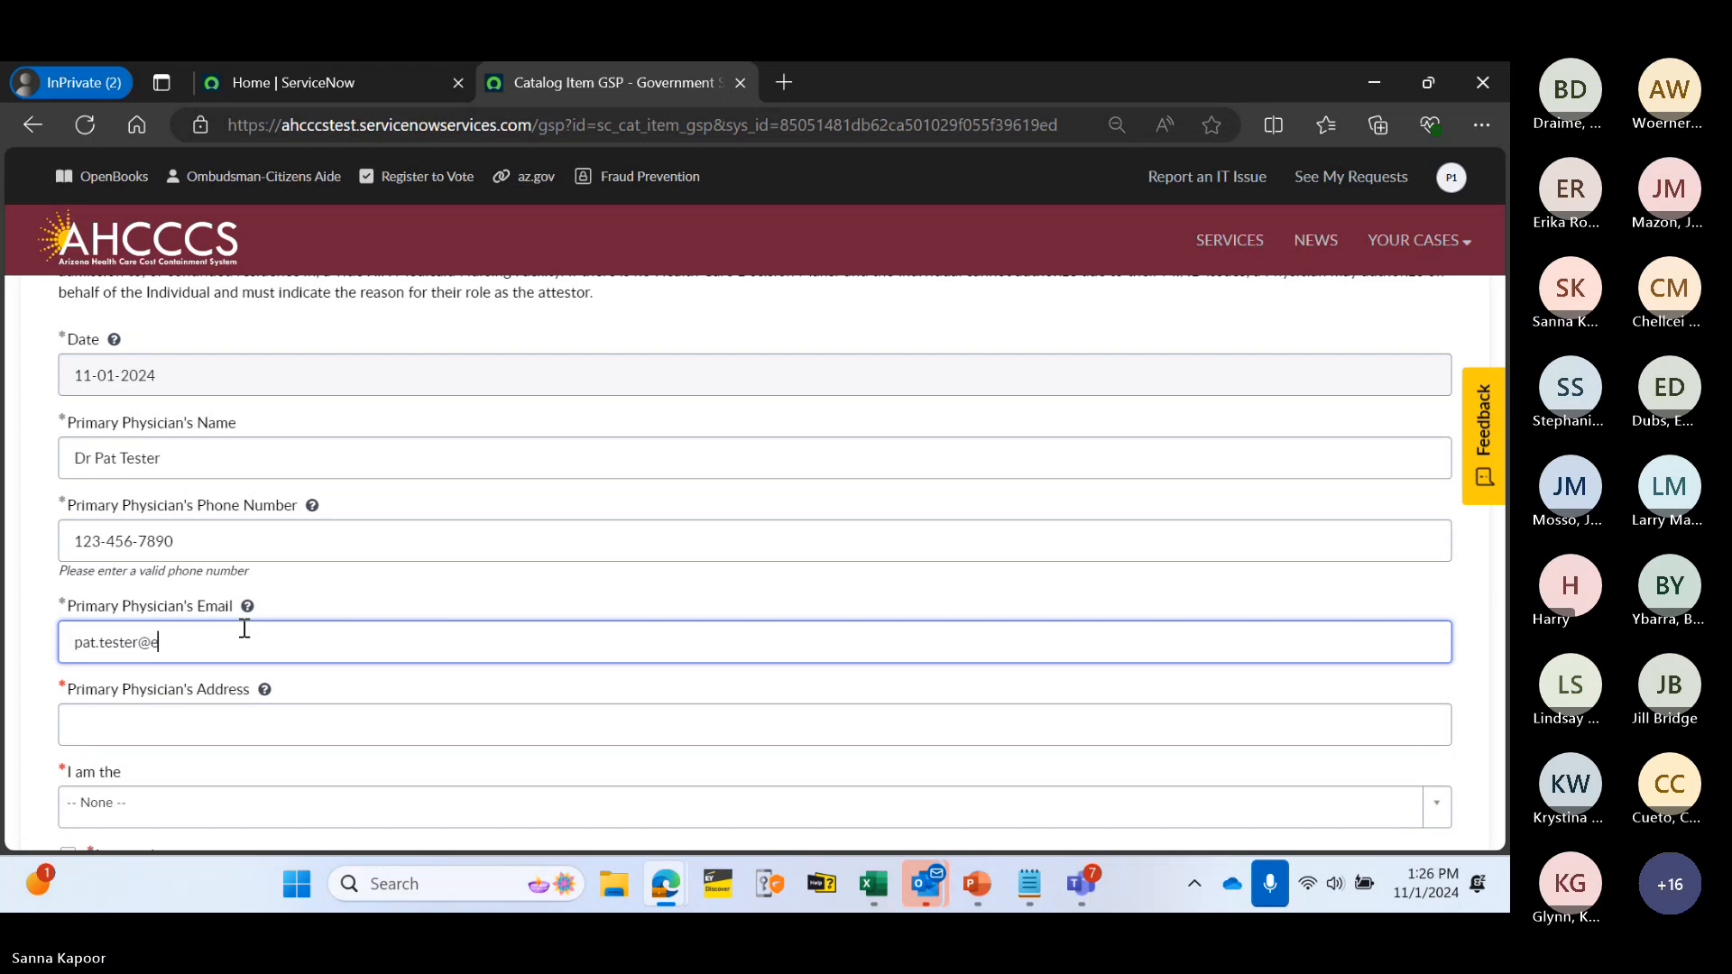
{"action": "key", "text": "BackSpace"}
{"action": "type", "text": "tes"}
{"action": "type", "text": "t.com"}
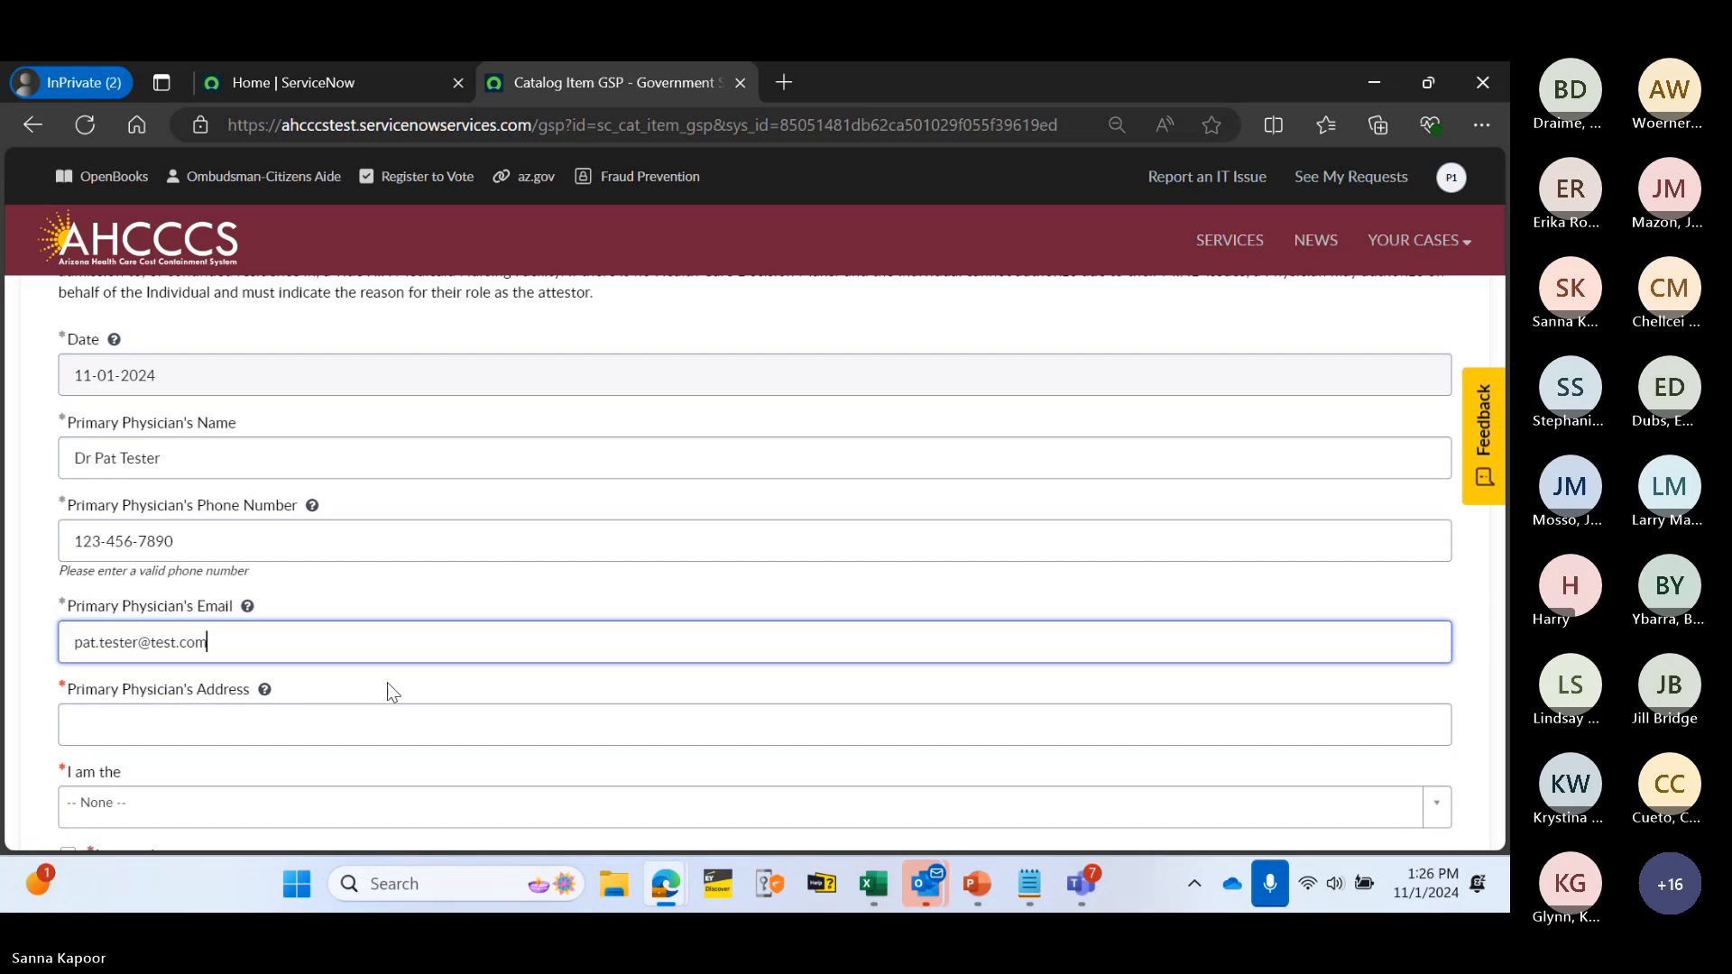
{"action": "left_click", "coordinate": [321, 719]}
{"action": "scroll", "coordinate": [379, 572], "scroll_direction": "down", "scroll_amount": 1}
{"action": "type", "text": "100"}
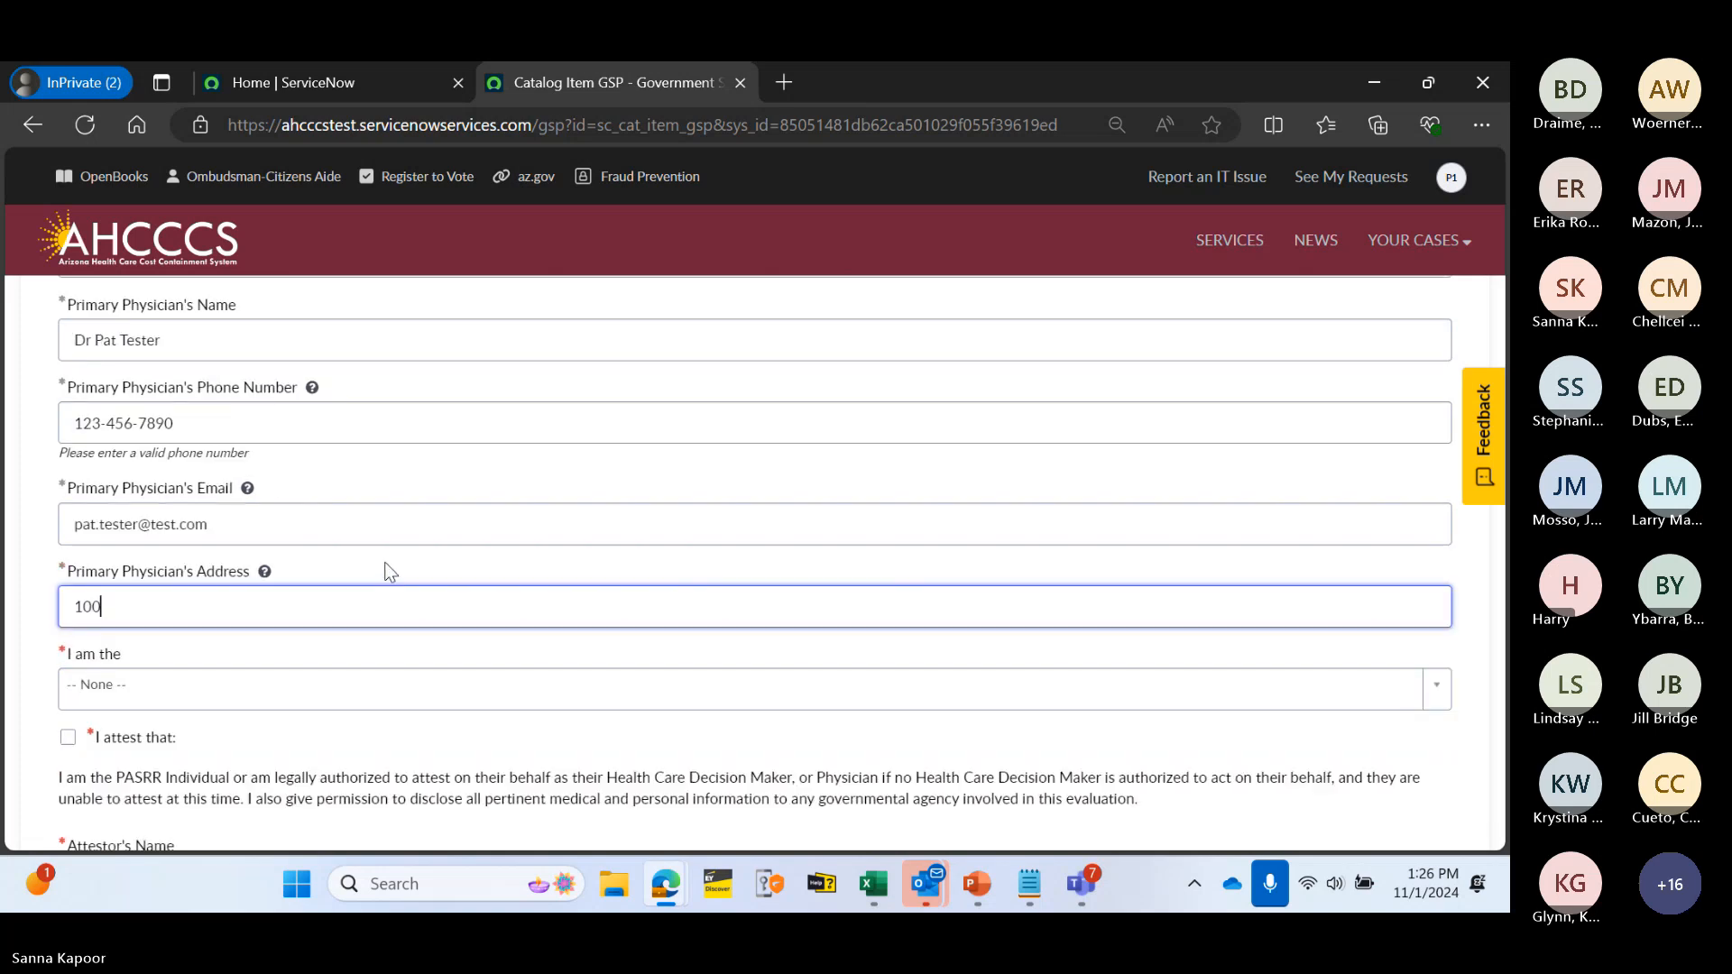
{"action": "type", "text": " Te"}
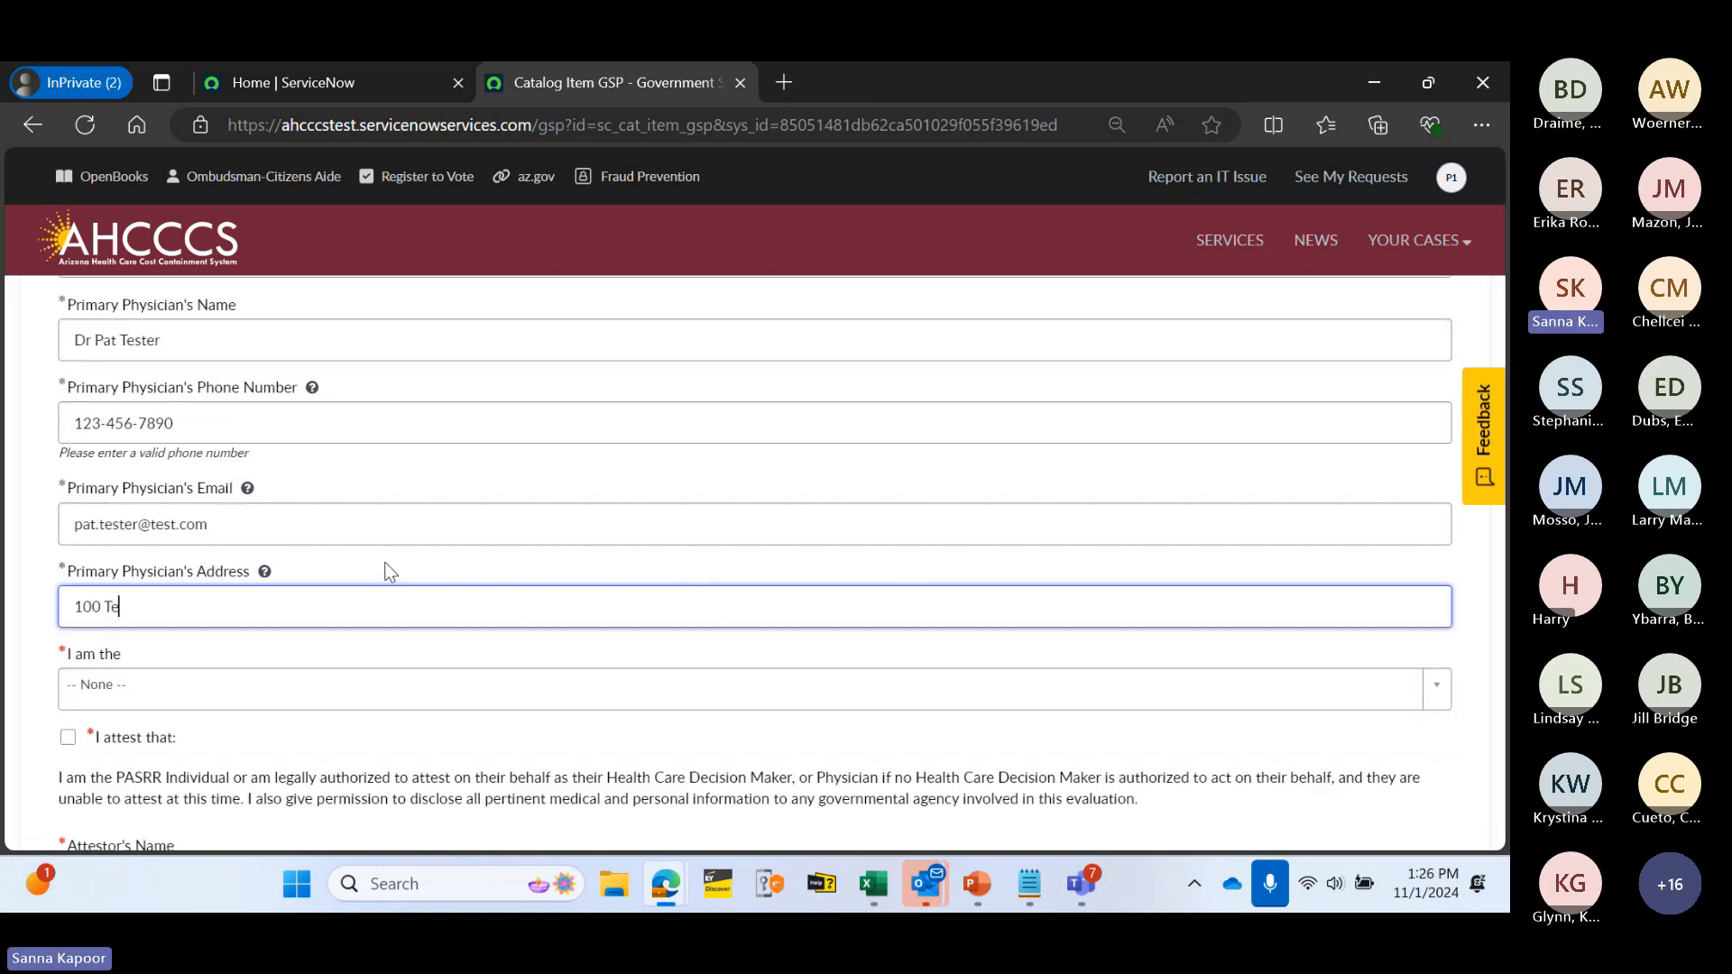
{"action": "type", "text": "st"}
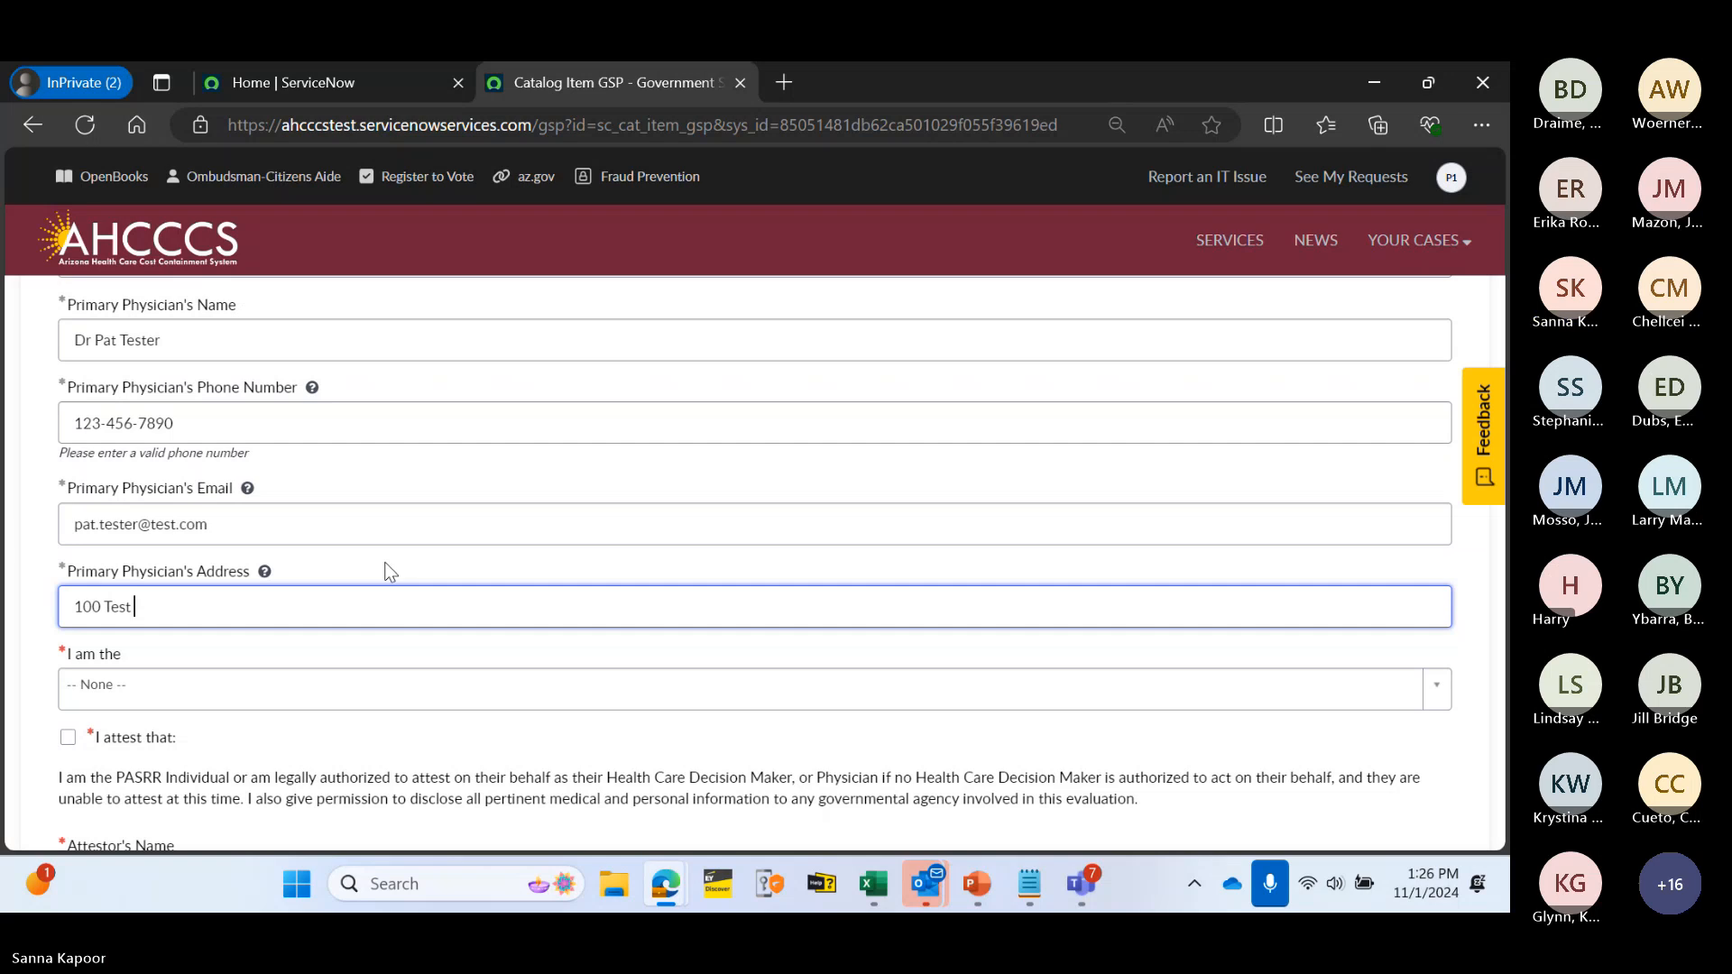
{"action": "type", "text": " Road"}
{"action": "scroll", "coordinate": [436, 616], "scroll_direction": "down", "scroll_amount": 1}
- Choose Individual as attester role, tick 'I attest that', and enter the attestor's name
{"action": "left_click", "coordinate": [235, 565]}
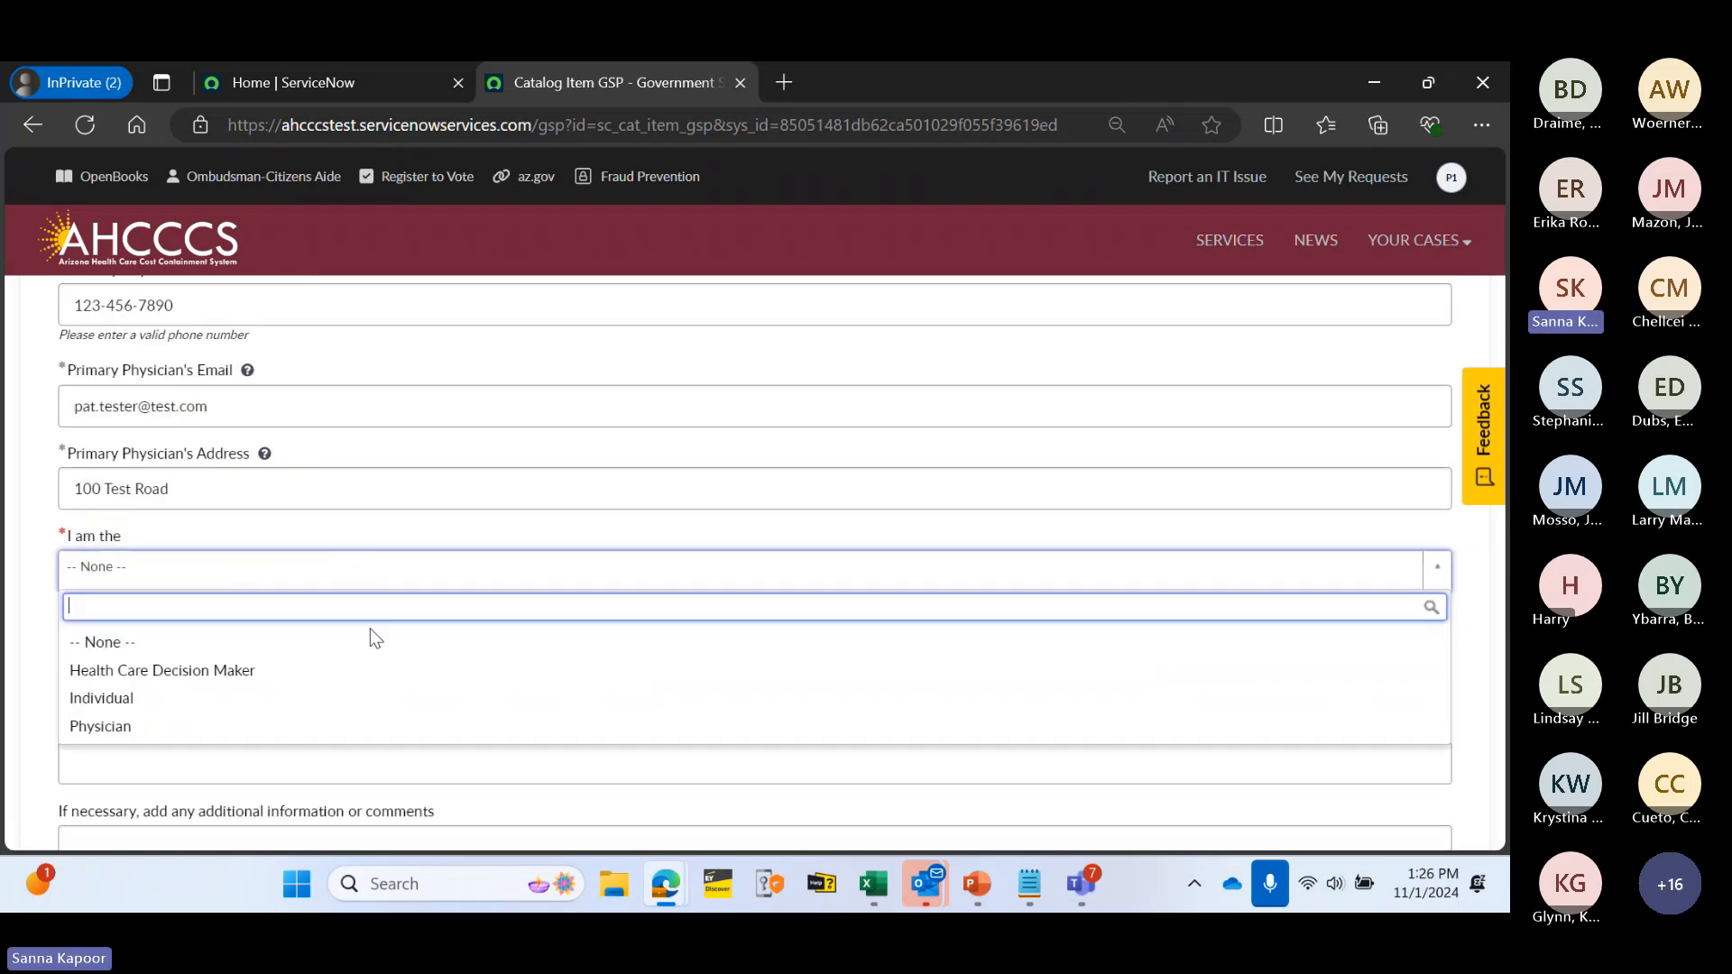
{"action": "left_click", "coordinate": [340, 698]}
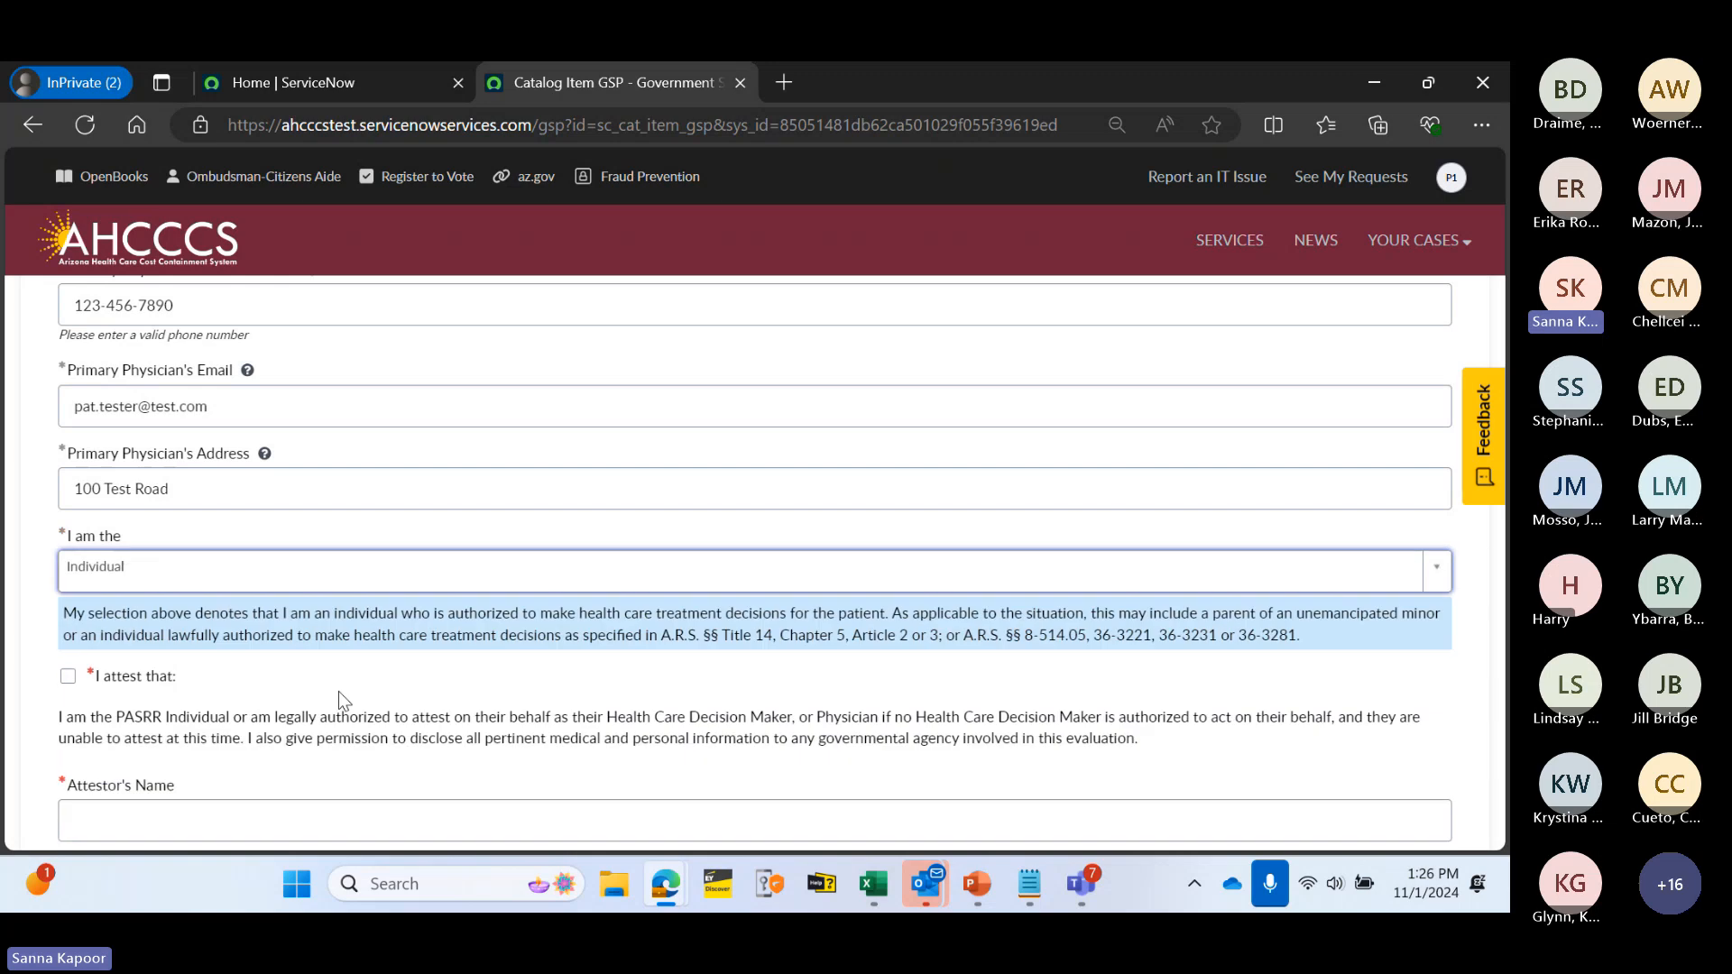
{"action": "scroll", "coordinate": [193, 529], "scroll_direction": "down", "scroll_amount": 1}
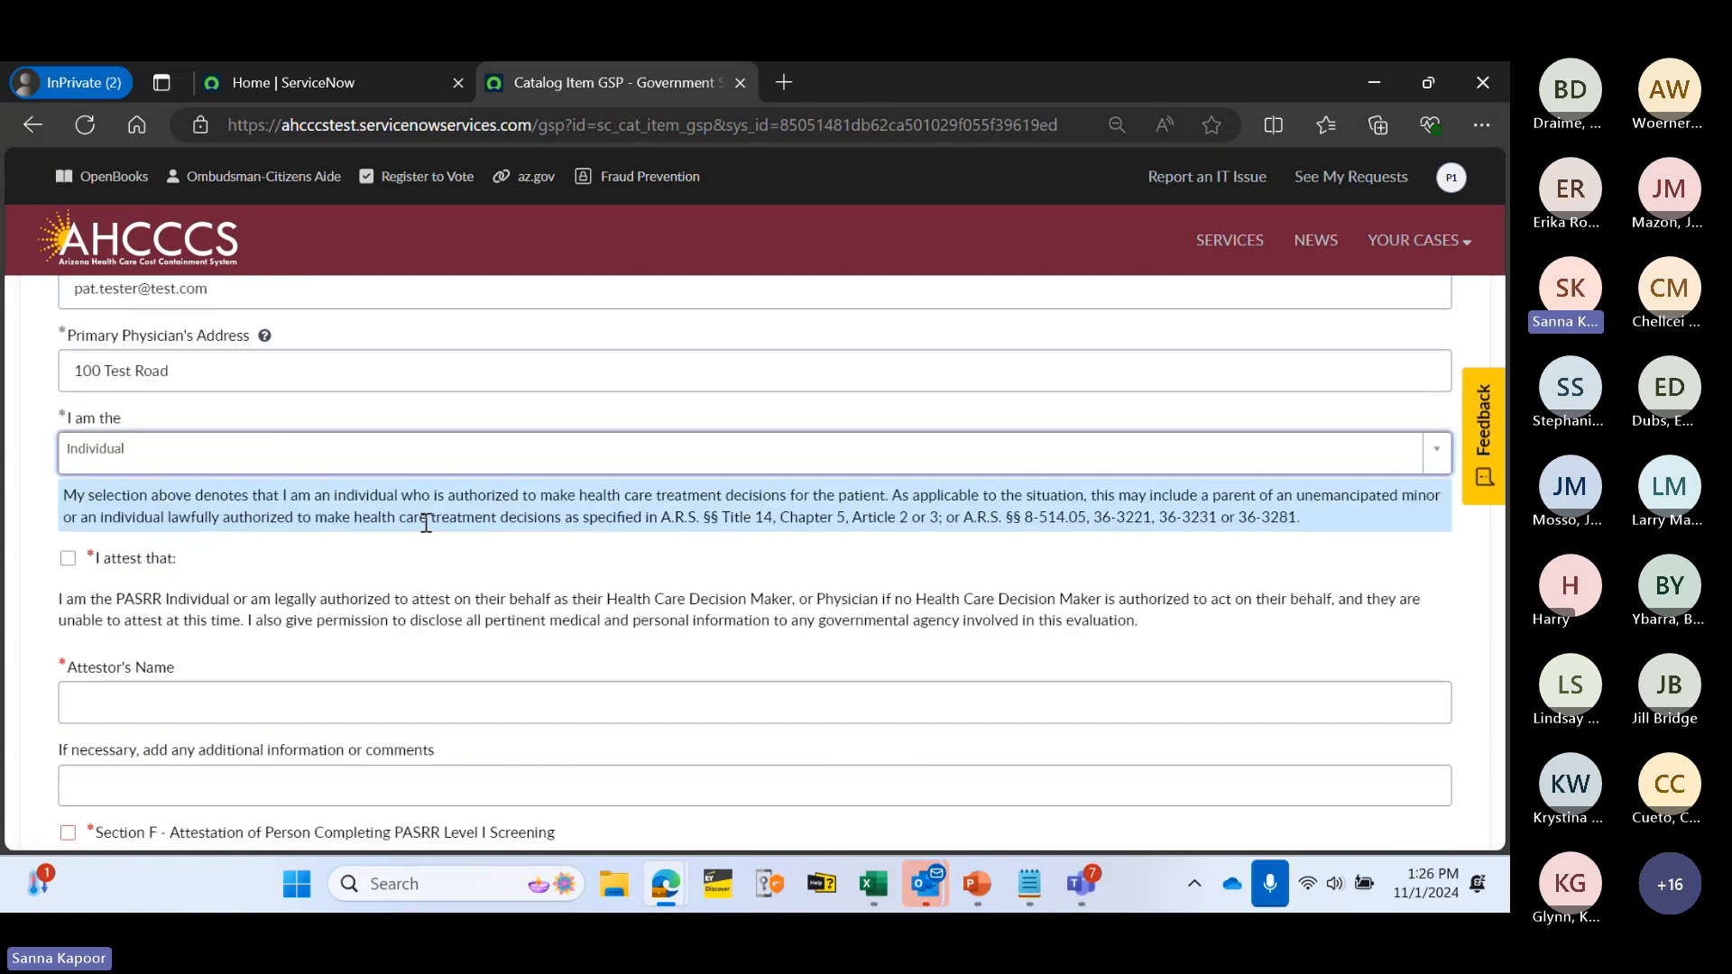
{"action": "left_click", "coordinate": [68, 560]}
{"action": "scroll", "coordinate": [395, 564], "scroll_direction": "down", "scroll_amount": 1}
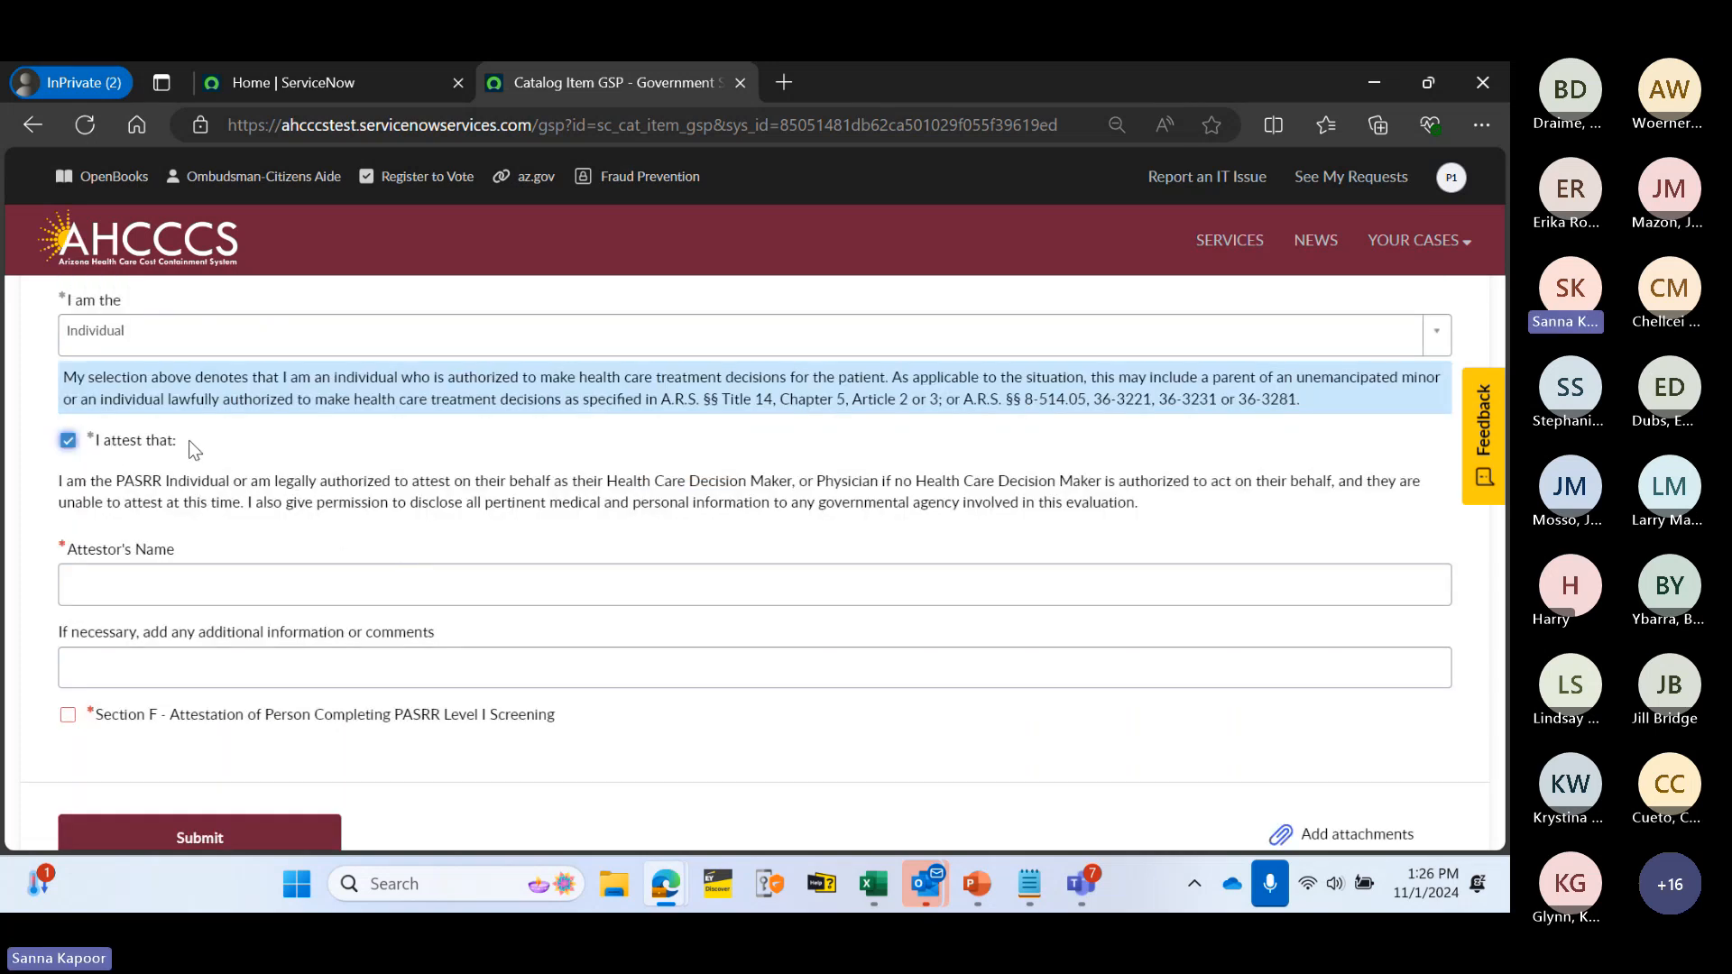
{"action": "left_click", "coordinate": [154, 580]}
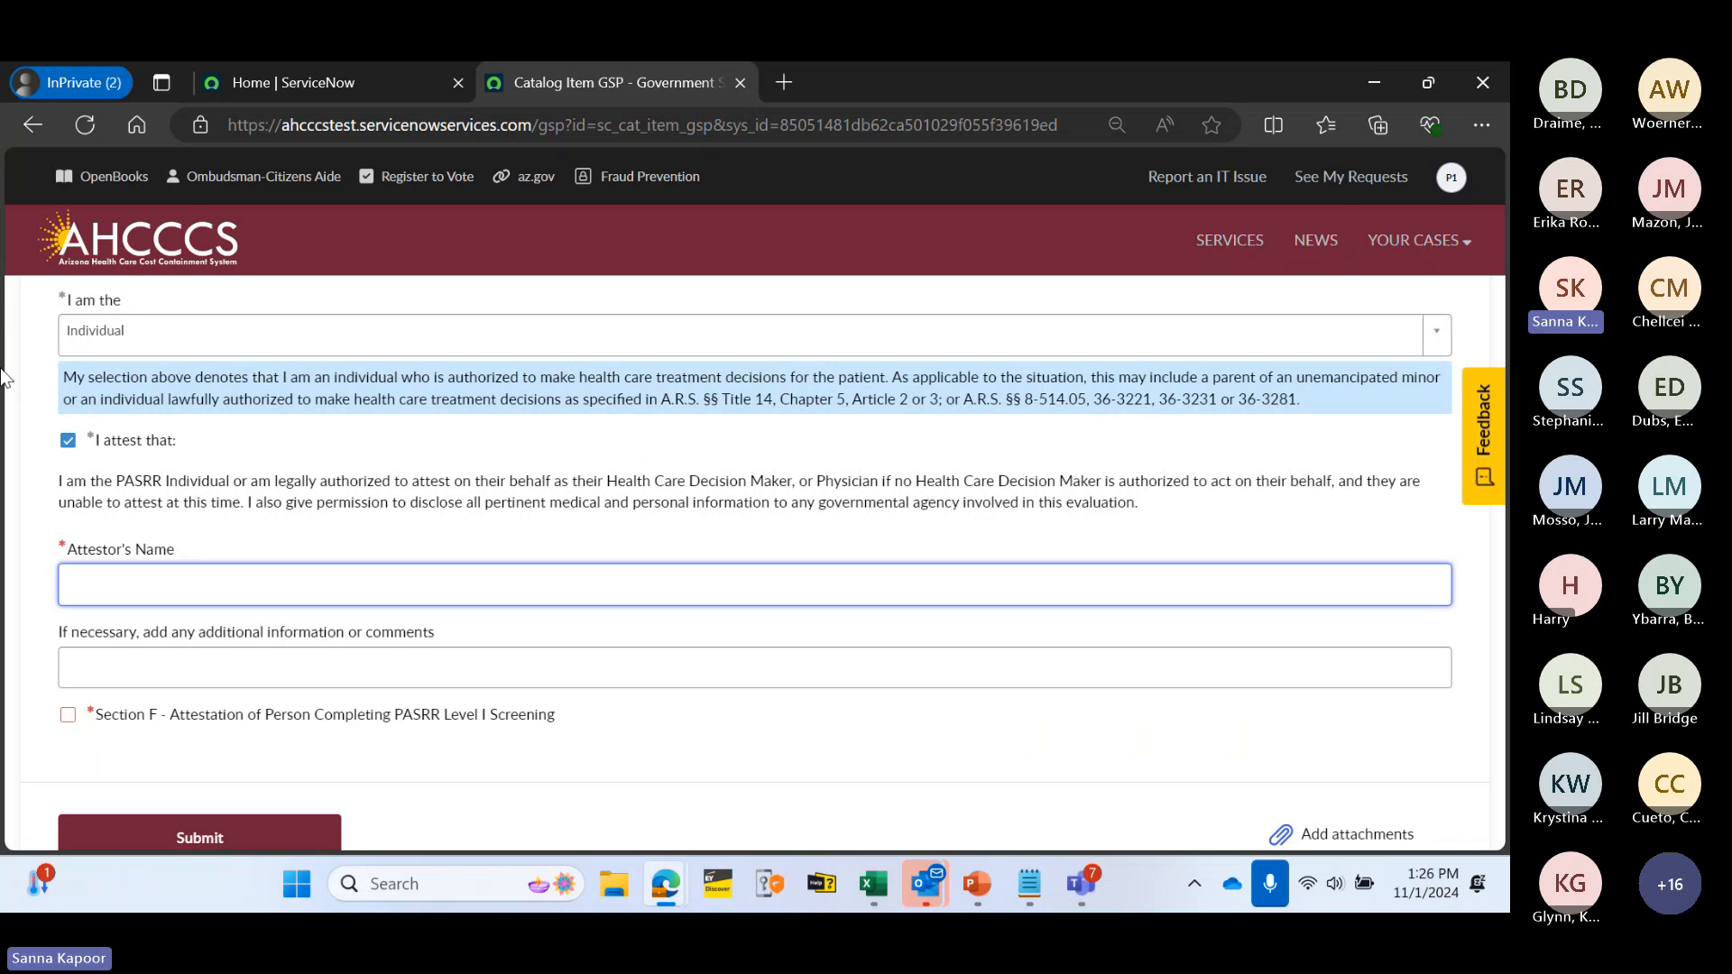
{"action": "type", "text": "Rosa Tester"}
{"action": "left_click", "coordinate": [411, 666]}
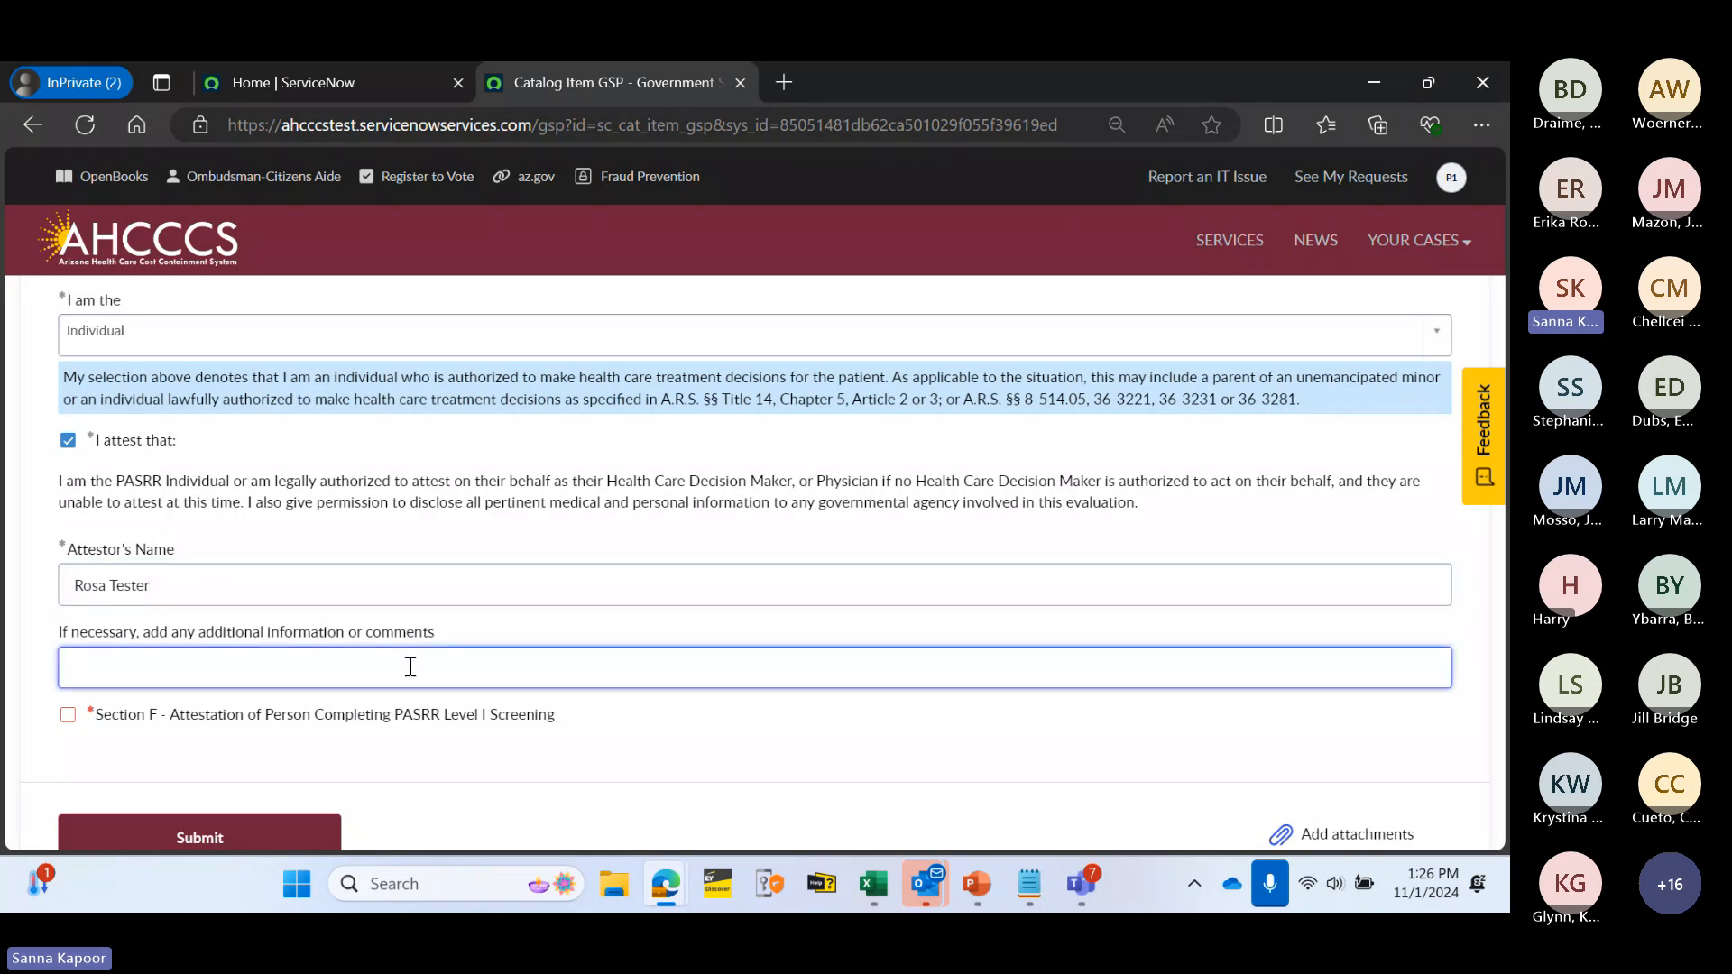
{"action": "left_click", "coordinate": [507, 635]}
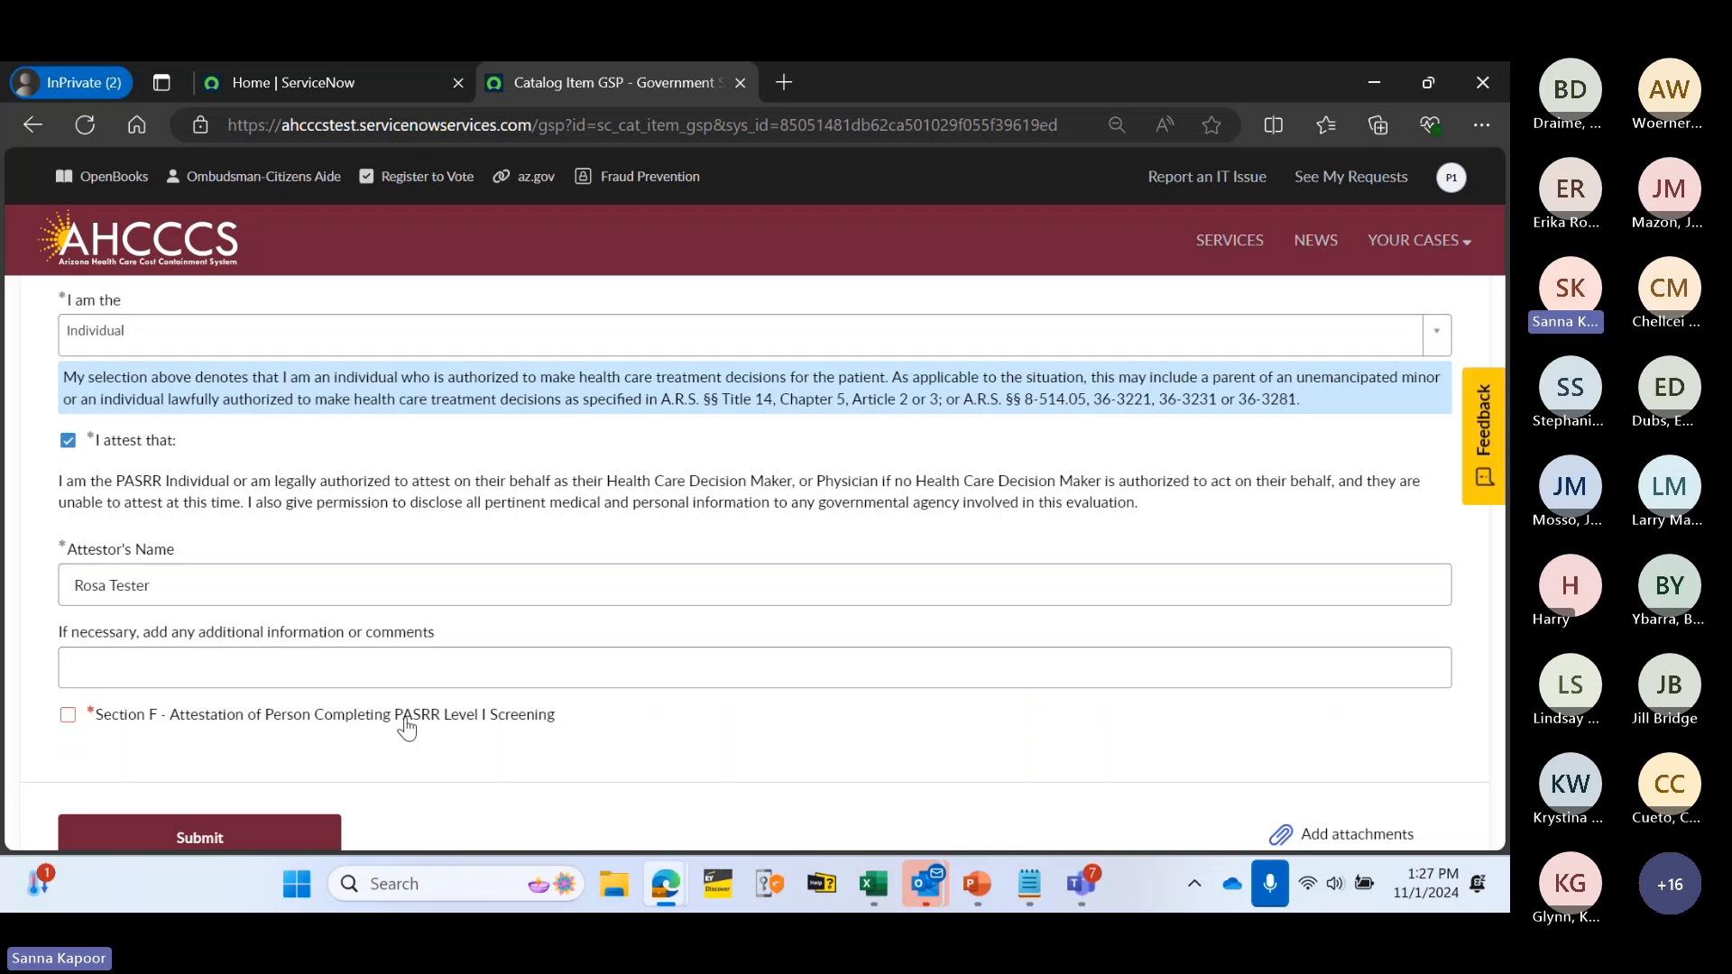
{"action": "scroll", "coordinate": [365, 610], "scroll_direction": "down", "scroll_amount": 1}
- Turn on Section F, enter the screener's name, confirm the perjury attestation, and set title Doctor
{"action": "left_click", "coordinate": [353, 596]}
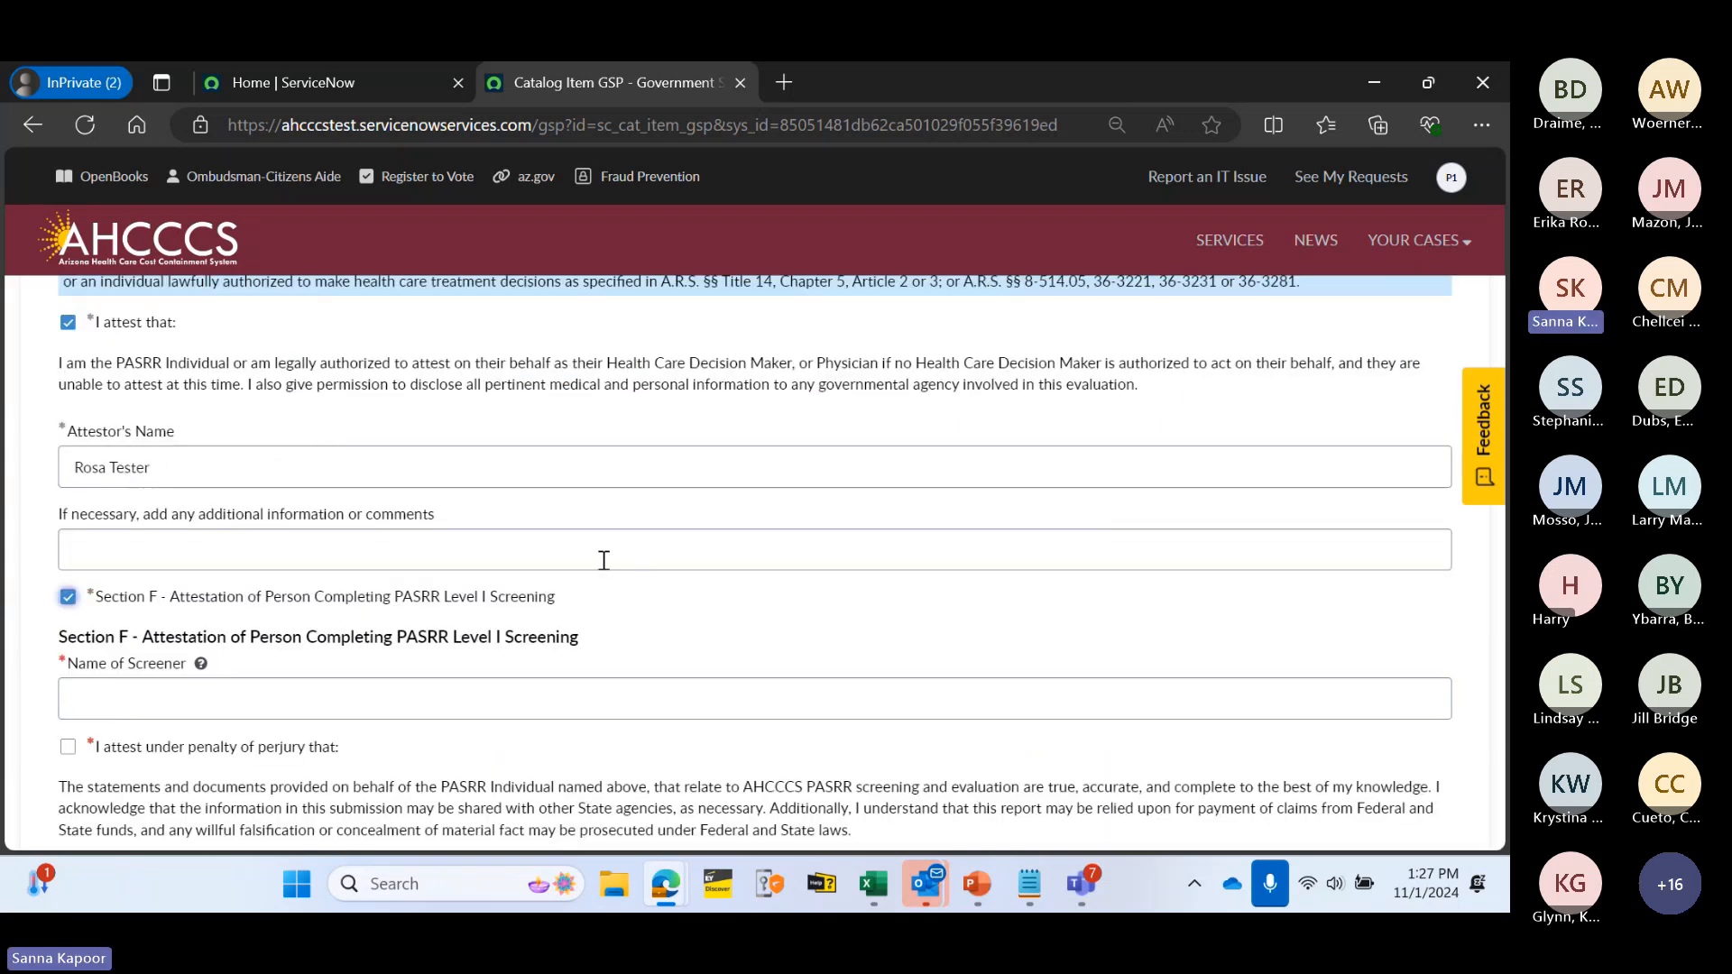
{"action": "scroll", "coordinate": [603, 560], "scroll_direction": "down", "scroll_amount": 1}
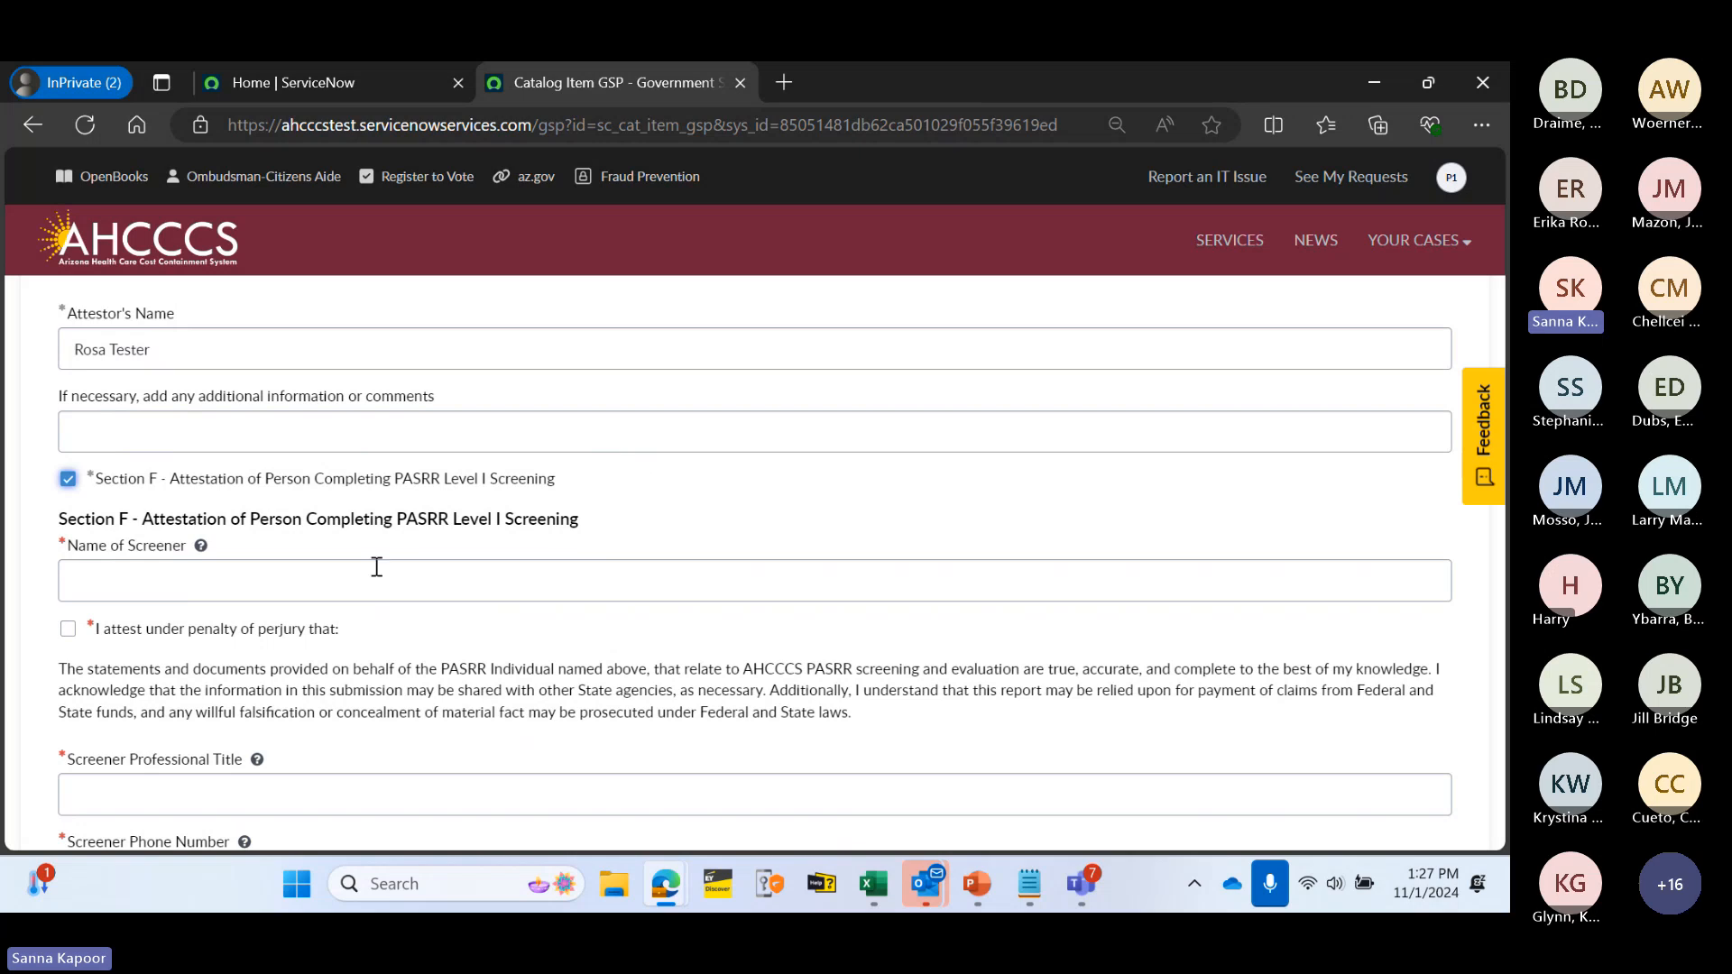
{"action": "scroll", "coordinate": [262, 577], "scroll_direction": "down", "scroll_amount": 1}
{"action": "left_click", "coordinate": [120, 459]}
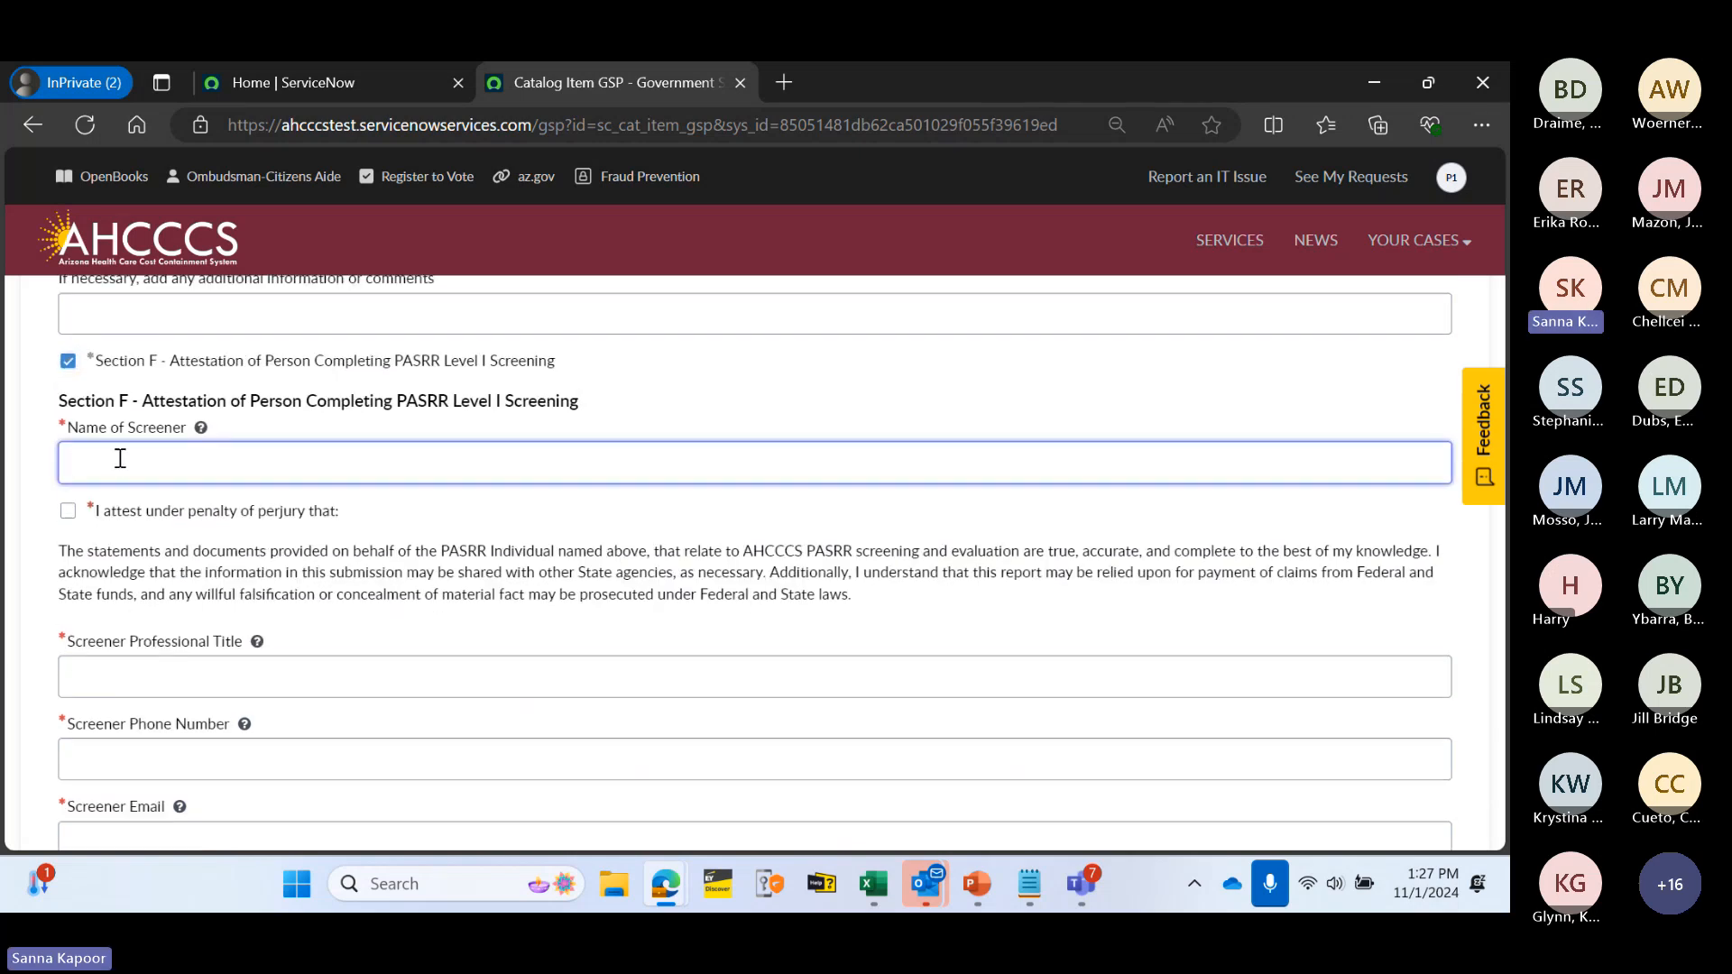
{"action": "type", "text": "Jack Tester"}
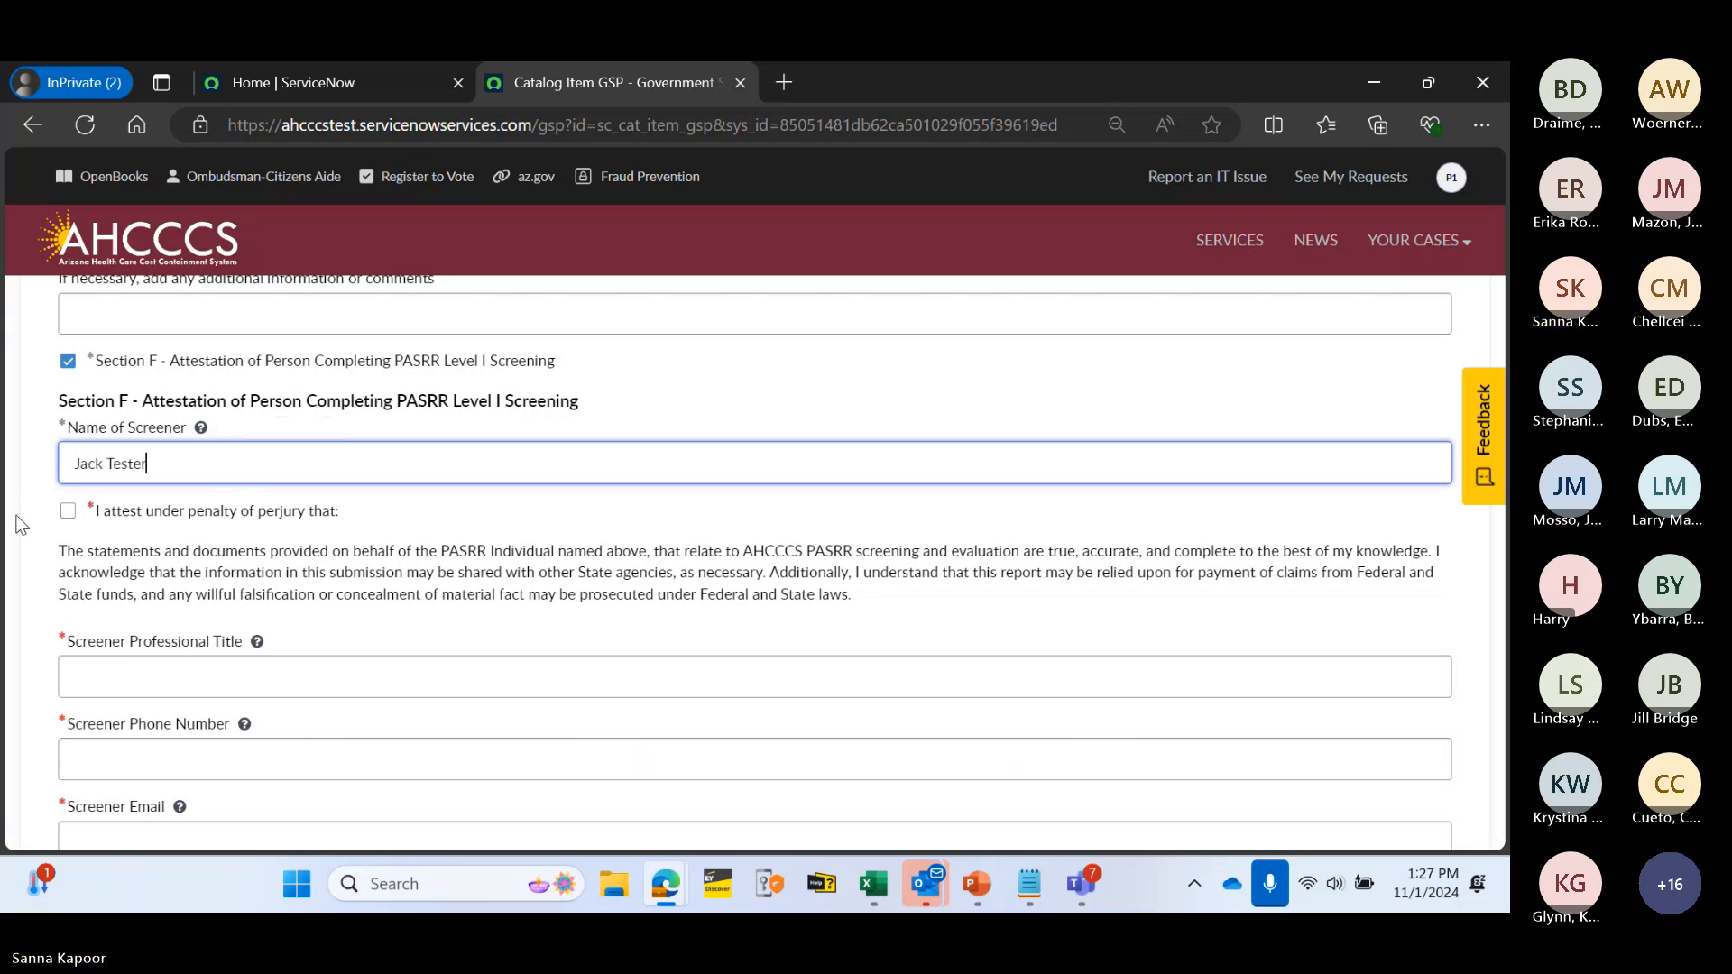
{"action": "left_click", "coordinate": [68, 510]}
{"action": "scroll", "coordinate": [217, 456], "scroll_direction": "down", "scroll_amount": 1}
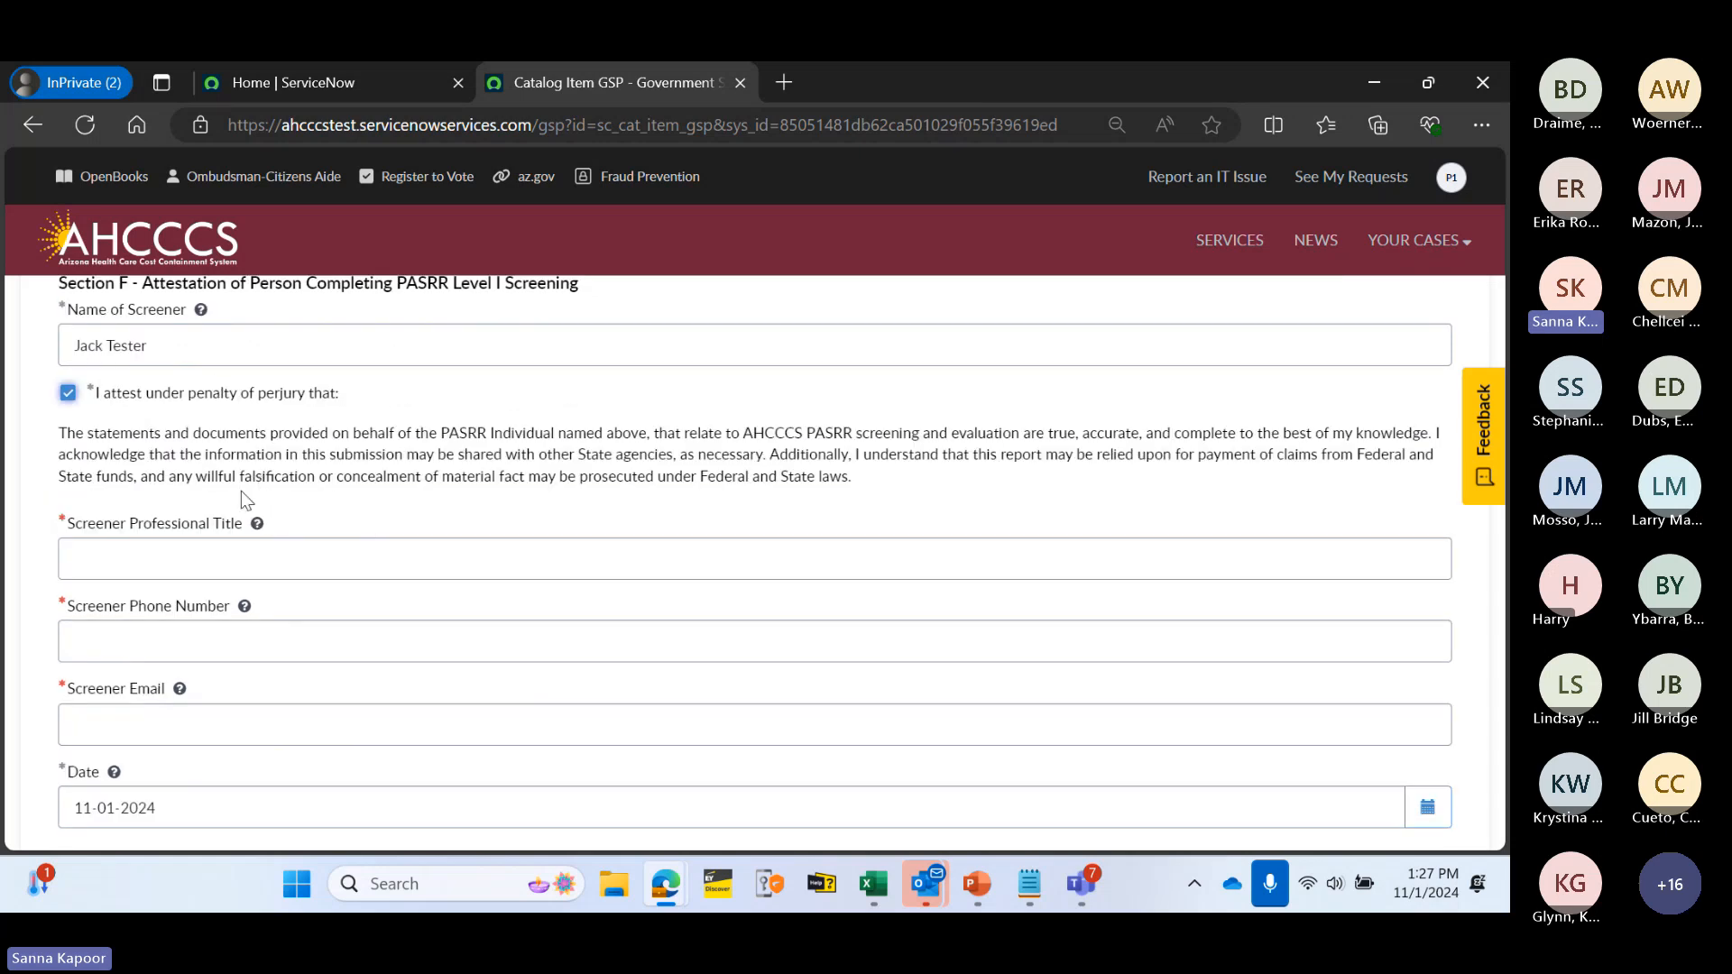
{"action": "left_click", "coordinate": [166, 560]}
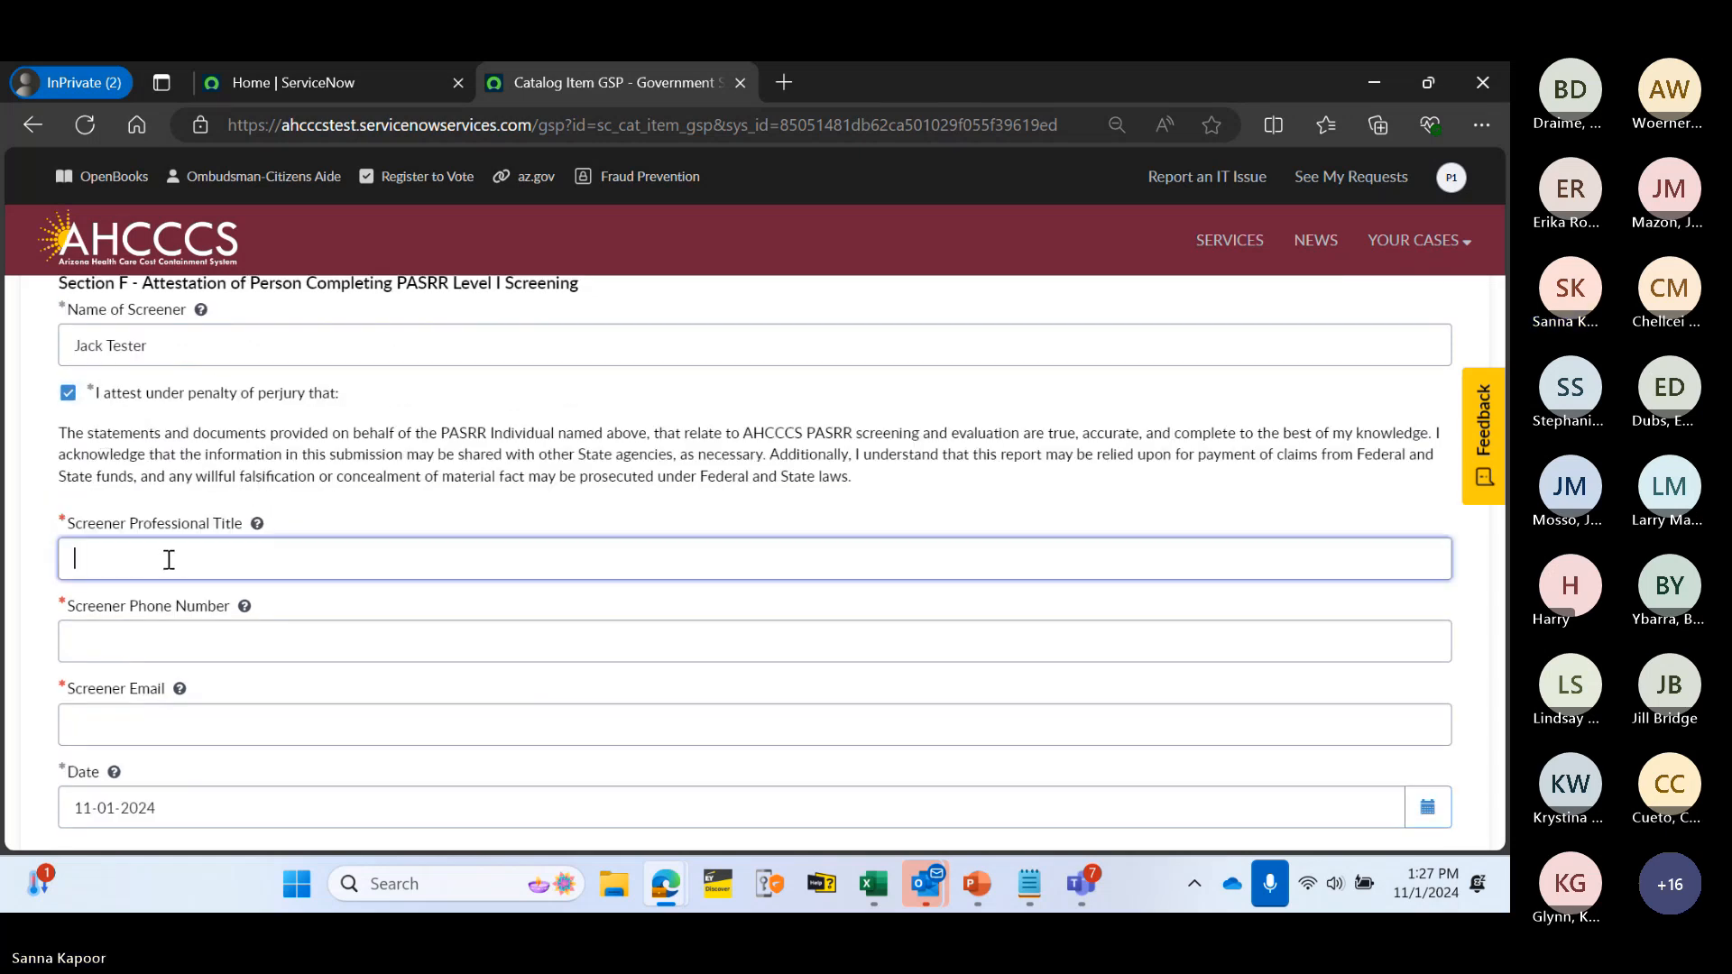
{"action": "type", "text": "Doctor"}
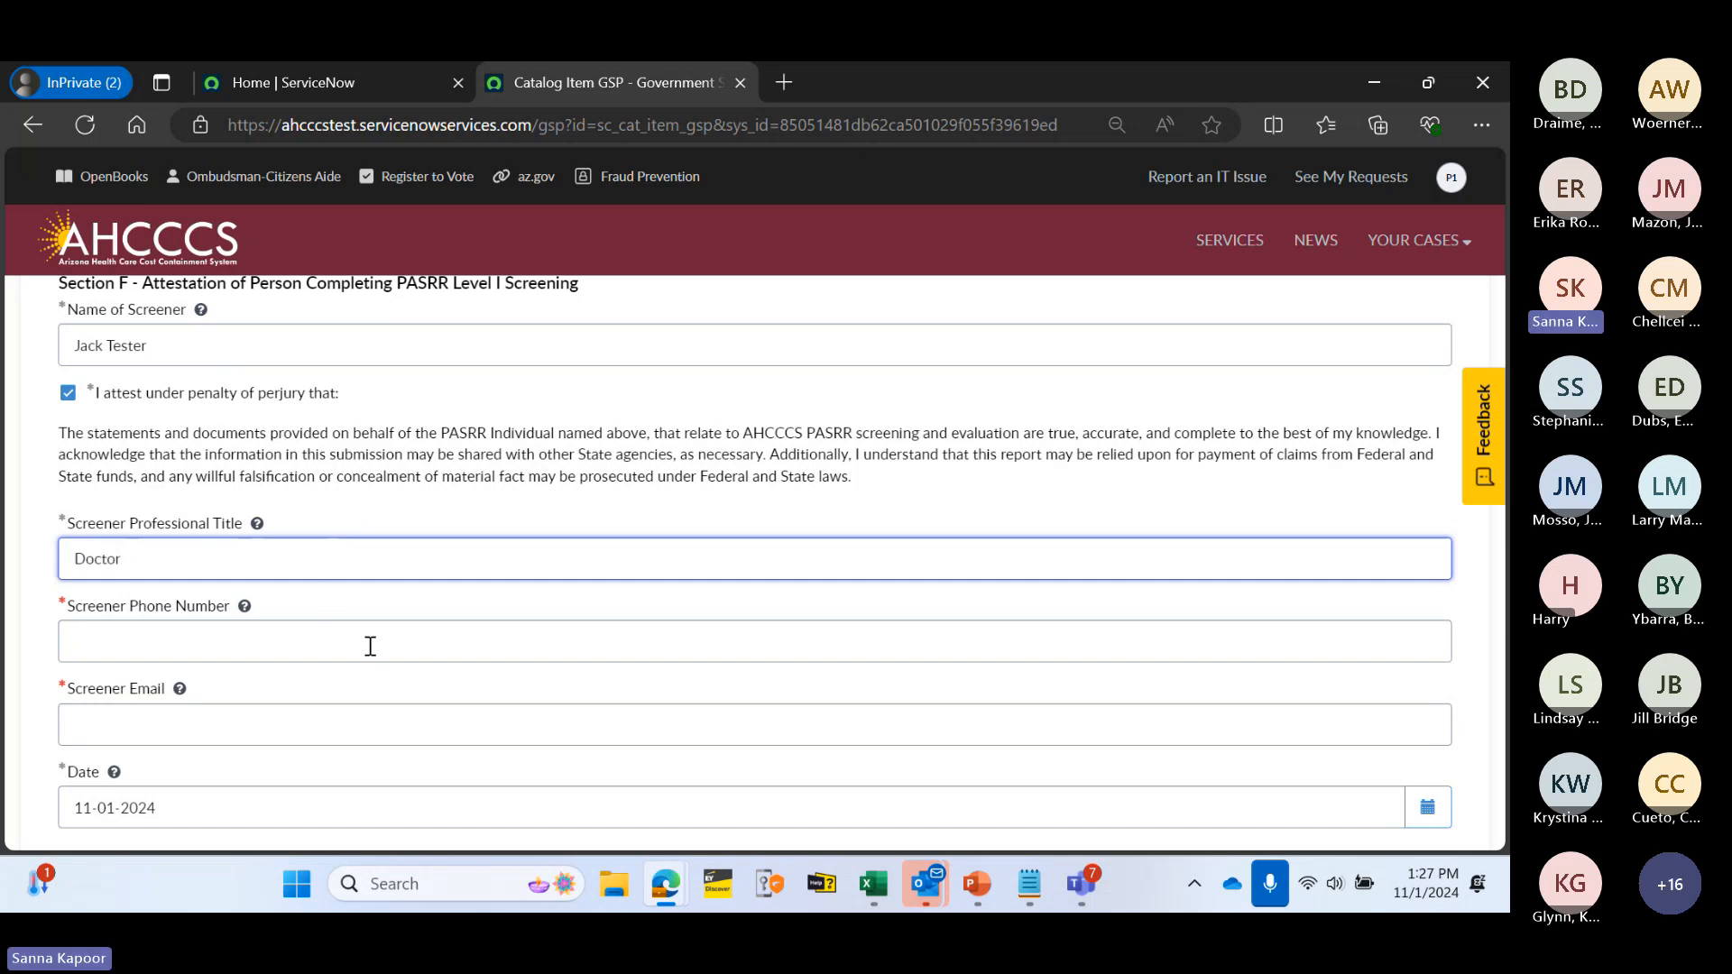
- Enter the screener's 10-digit phone number and email address
{"action": "scroll", "coordinate": [224, 618], "scroll_direction": "down", "scroll_amount": 1}
{"action": "left_click", "coordinate": [169, 526]}
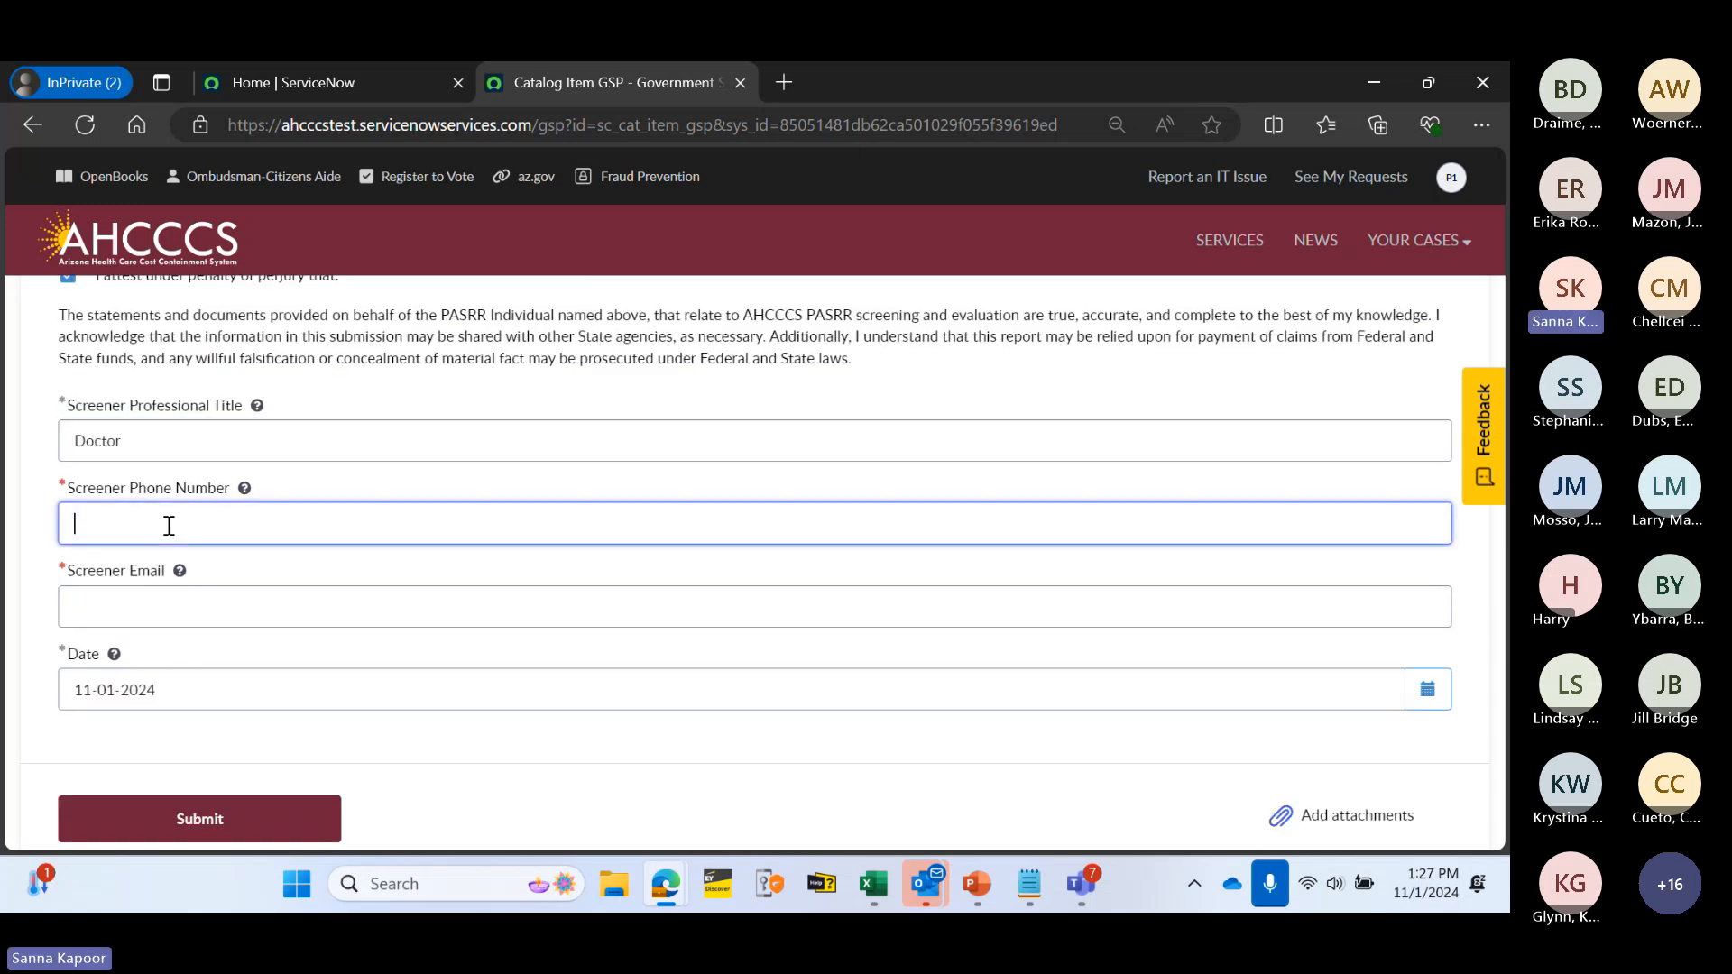
{"action": "type", "text": "1234"}
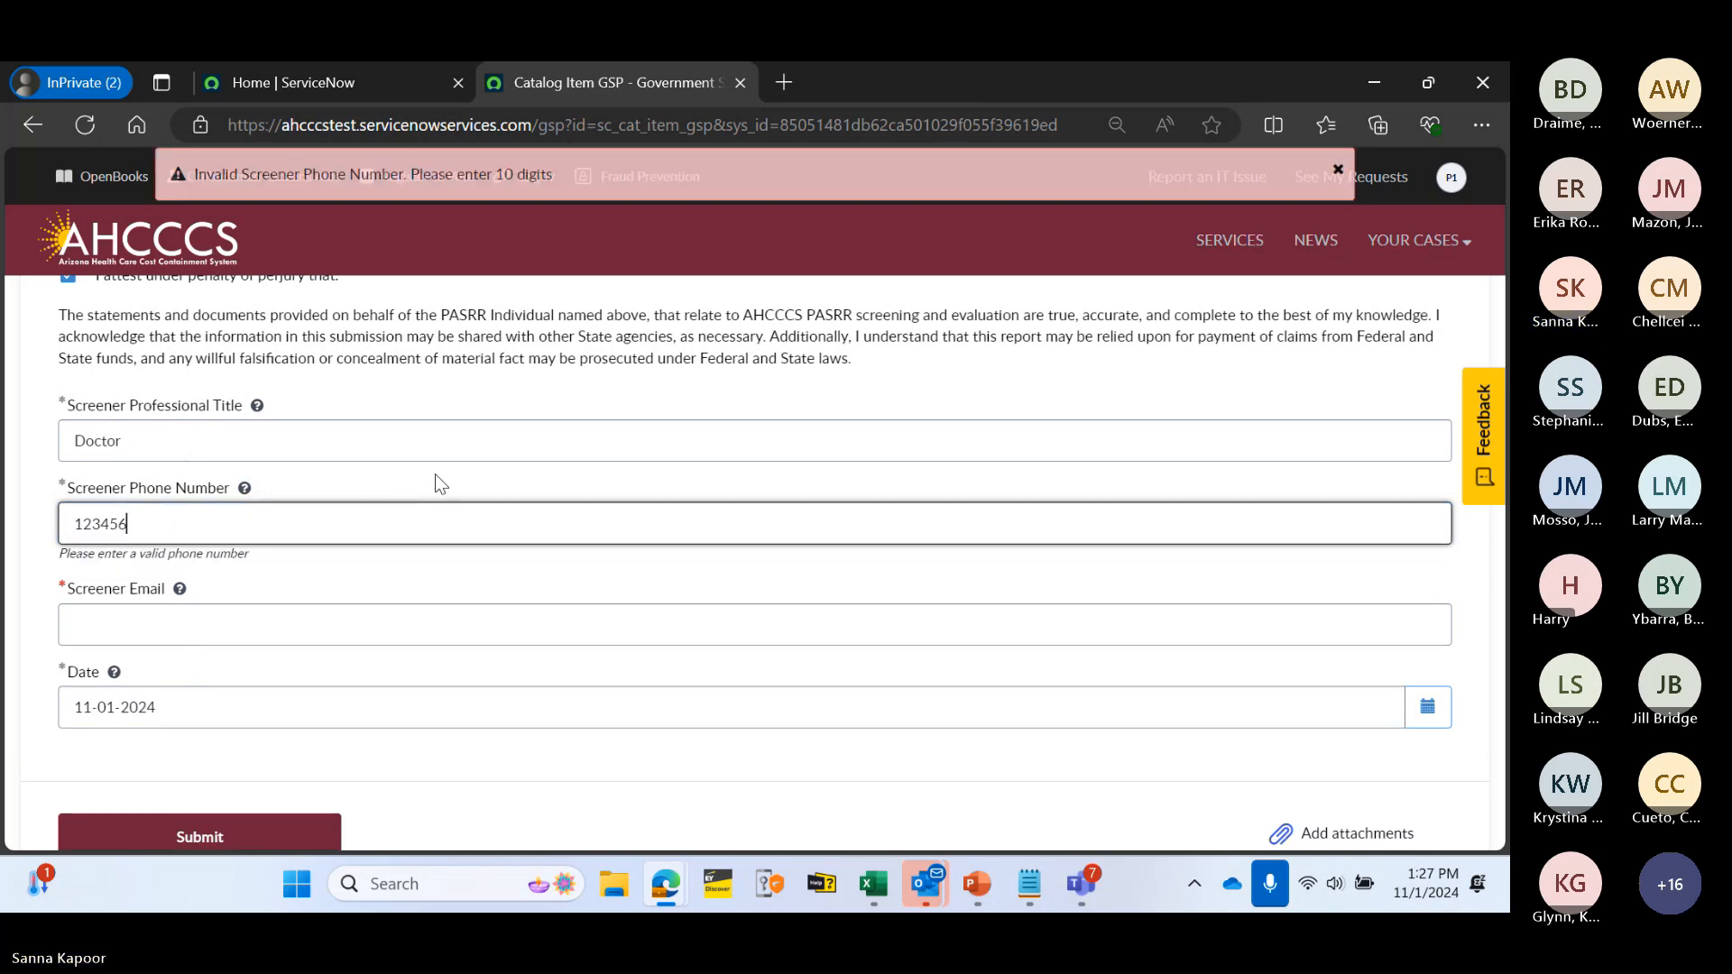
{"action": "type", "text": "56"}
{"action": "left_click", "coordinate": [1338, 170]}
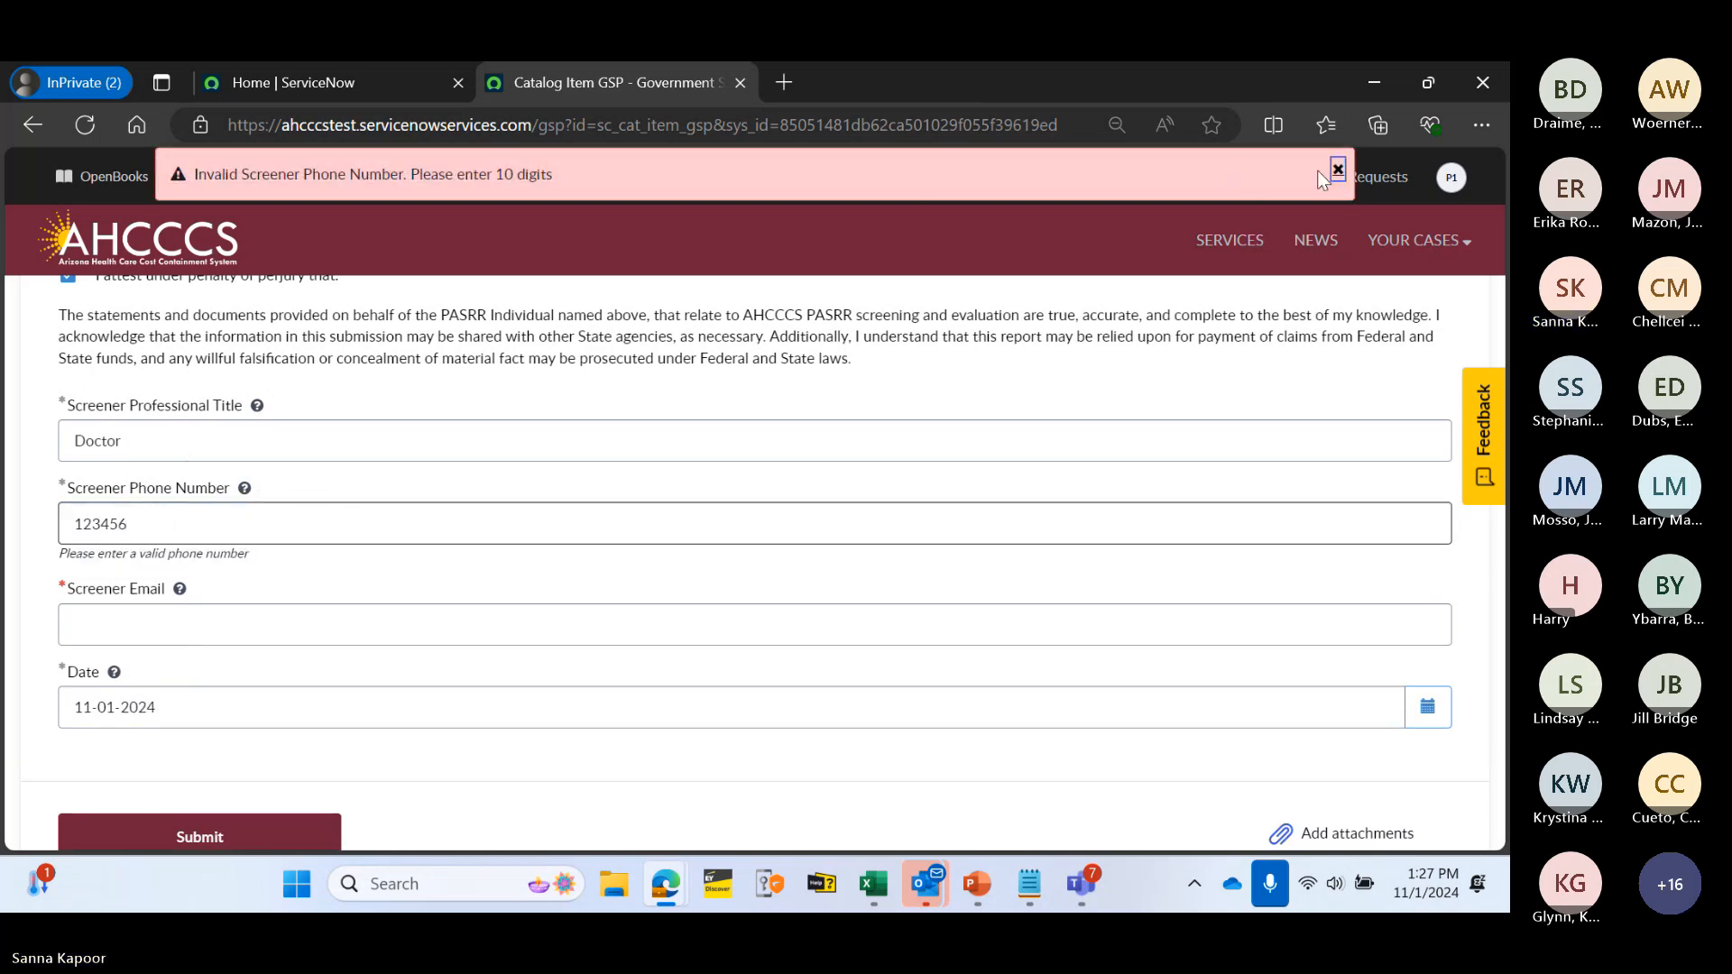
{"action": "left_click", "coordinate": [327, 519]}
{"action": "type", "text": "7890"}
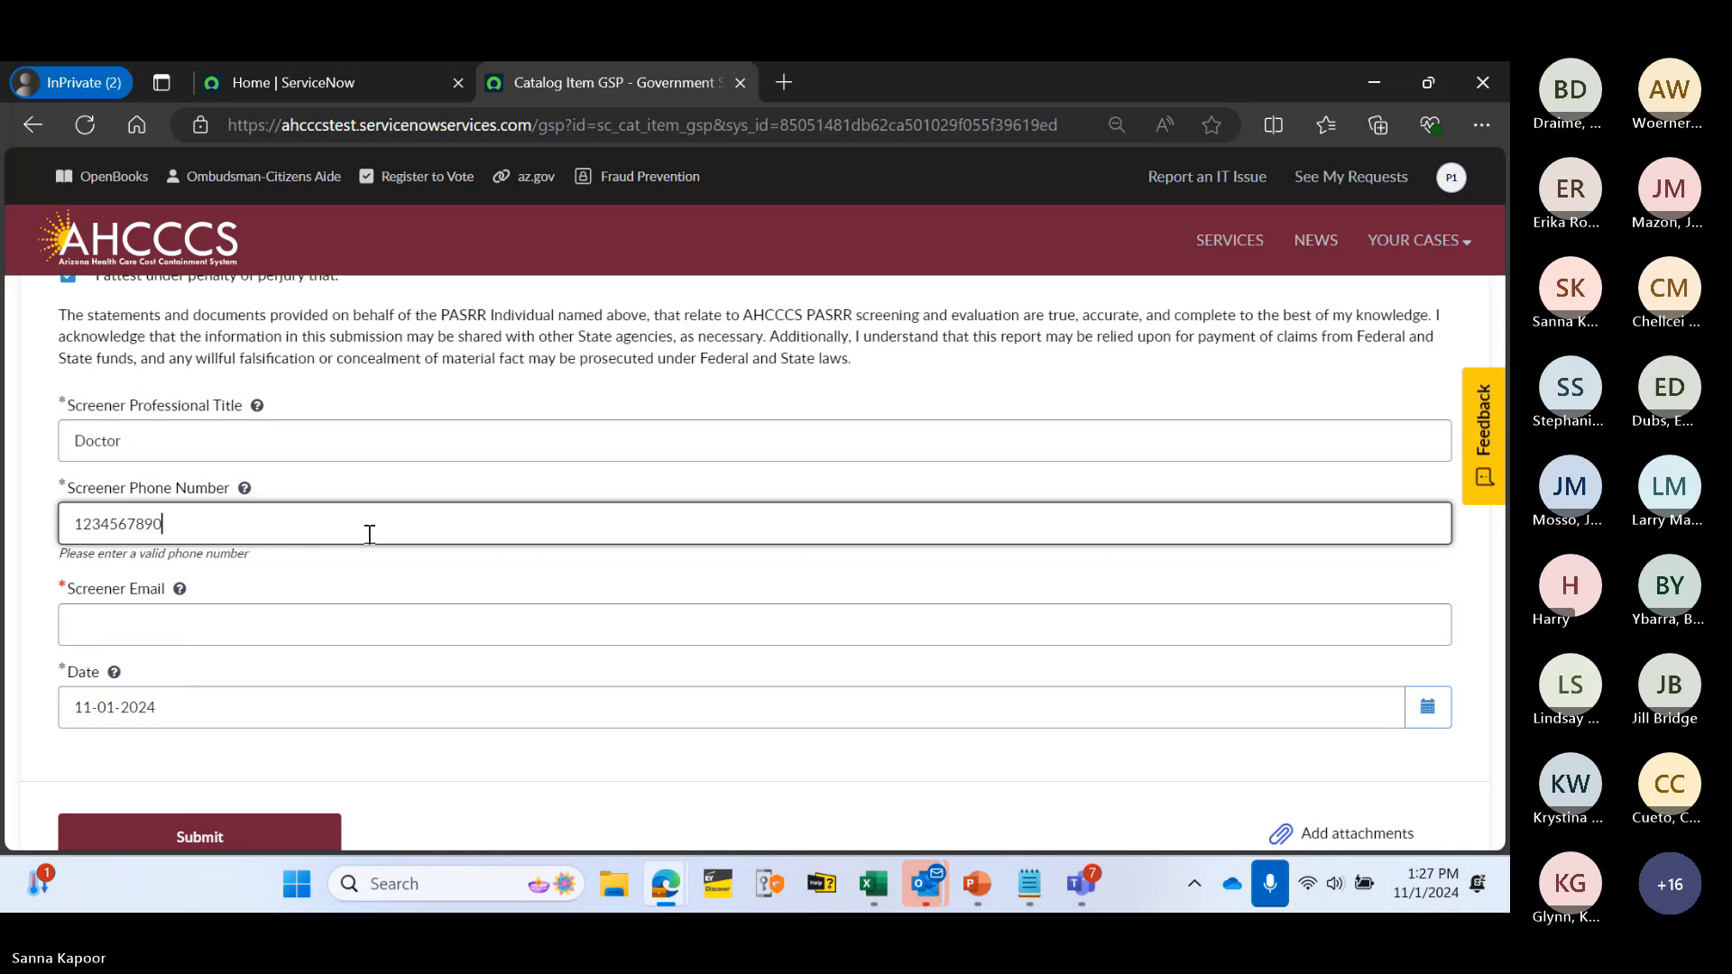
{"action": "left_click", "coordinate": [375, 480]}
{"action": "left_click", "coordinate": [221, 633]}
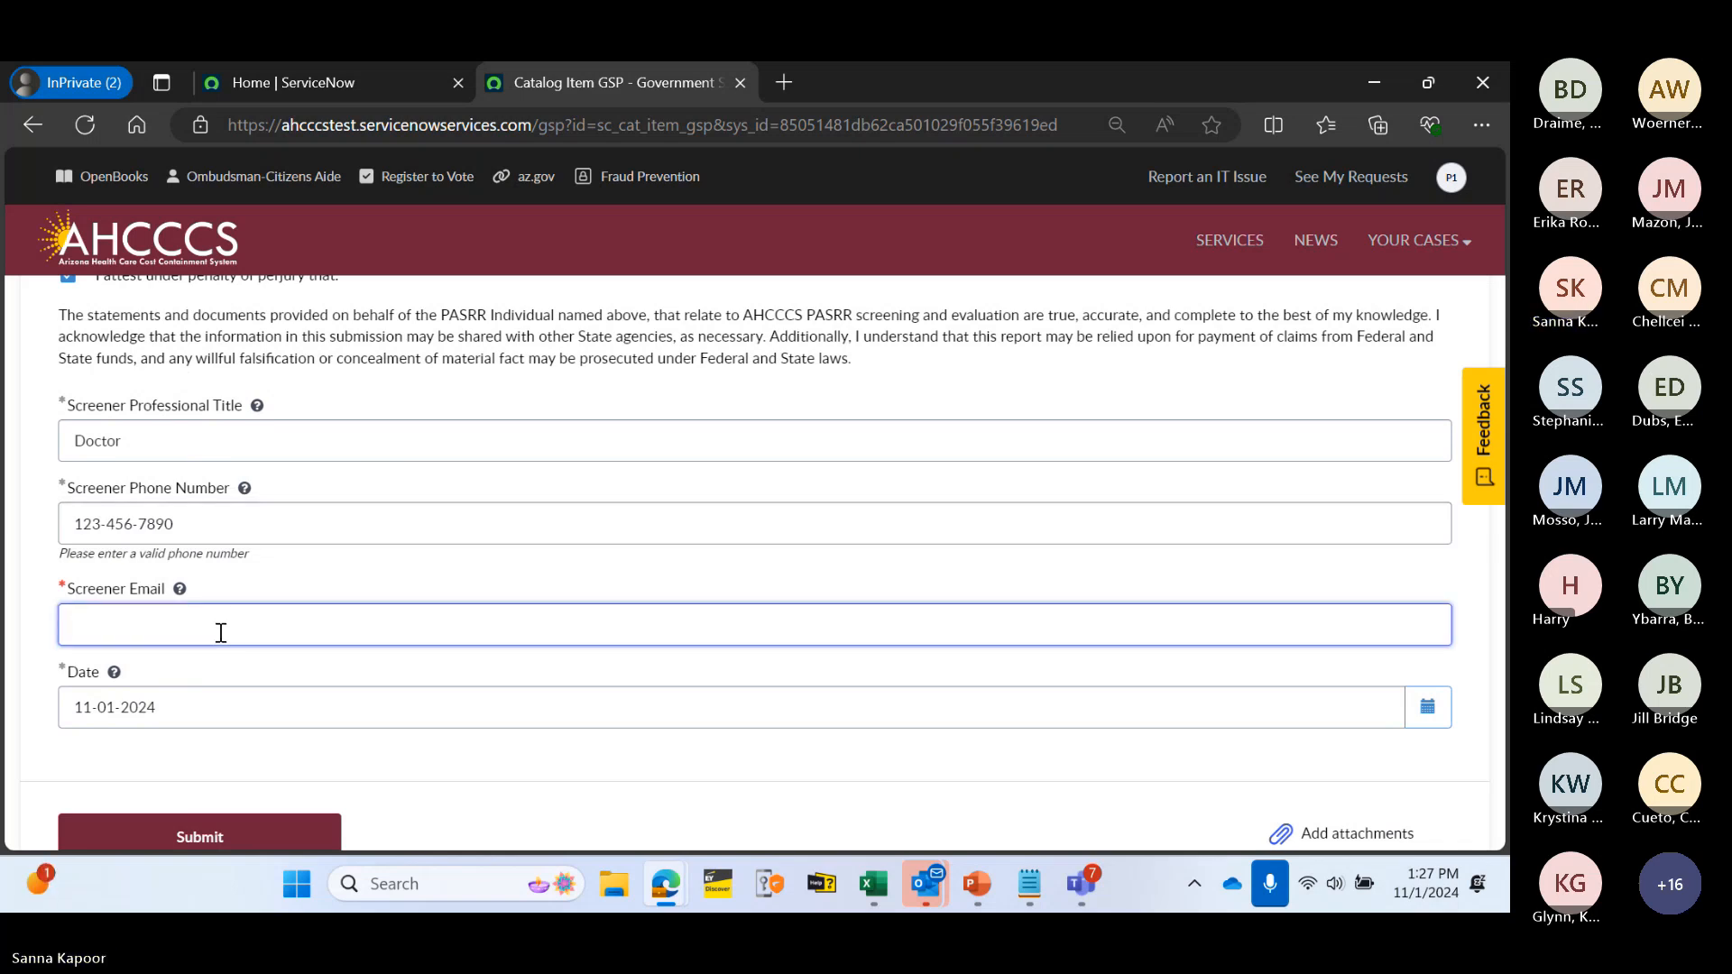
{"action": "scroll", "coordinate": [221, 633], "scroll_direction": "up", "scroll_amount": 1}
{"action": "type", "text": "Jack"}
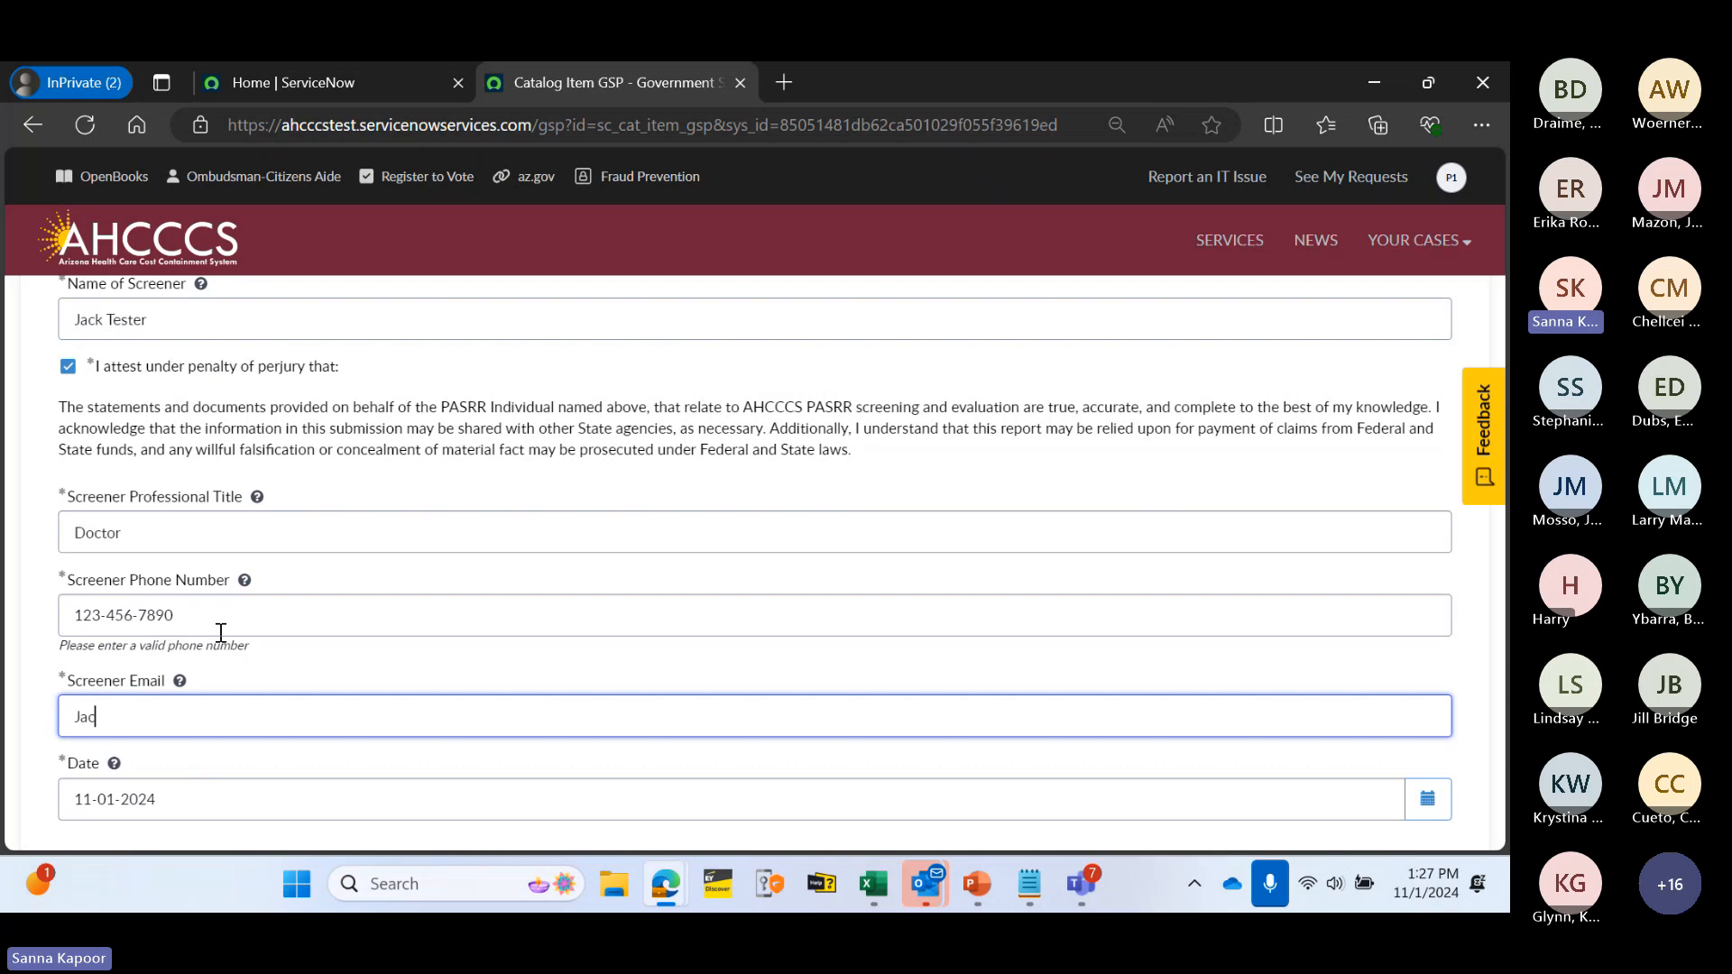
{"action": "key", "text": "BackSpace"}
{"action": "key", "text": "BackSpace"}
{"action": "key", "text": "BackSpace"}
{"action": "key", "text": "BackSpace"}
{"action": "type", "text": "jack.test@test.co"}
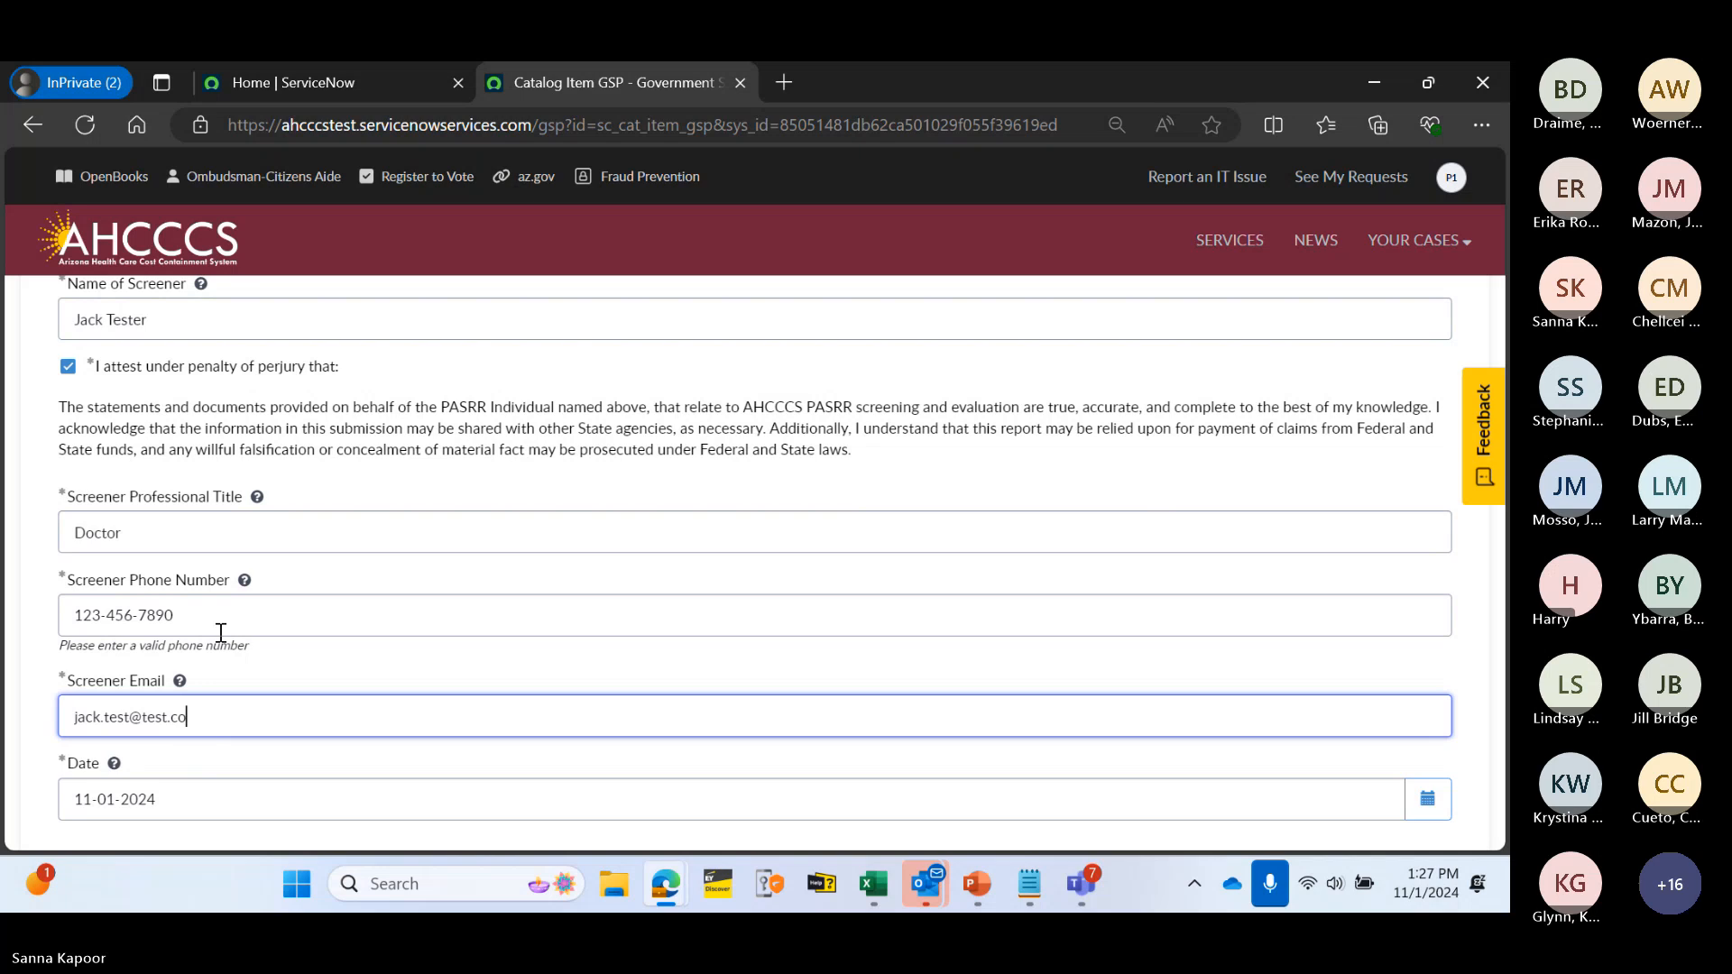
{"action": "type", "text": "m"}
{"action": "left_click", "coordinate": [462, 561]}
{"action": "scroll", "coordinate": [512, 543], "scroll_direction": "down", "scroll_amount": 3}
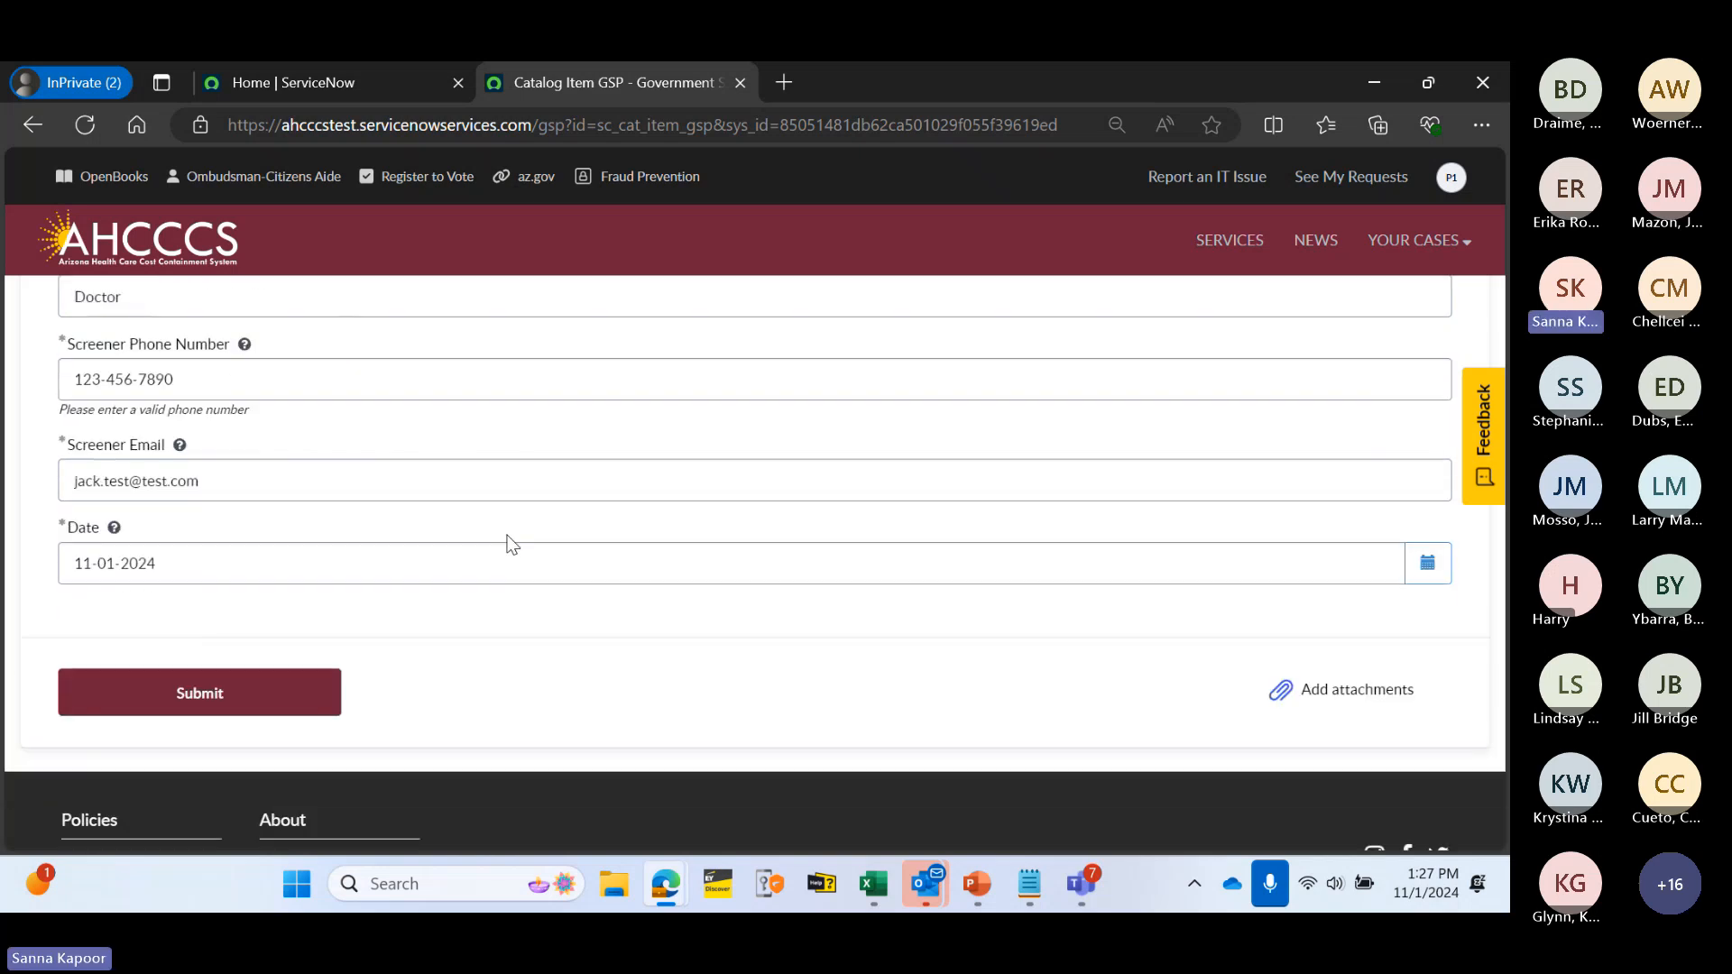
{"action": "scroll", "coordinate": [848, 545], "scroll_direction": "up", "scroll_amount": 3}
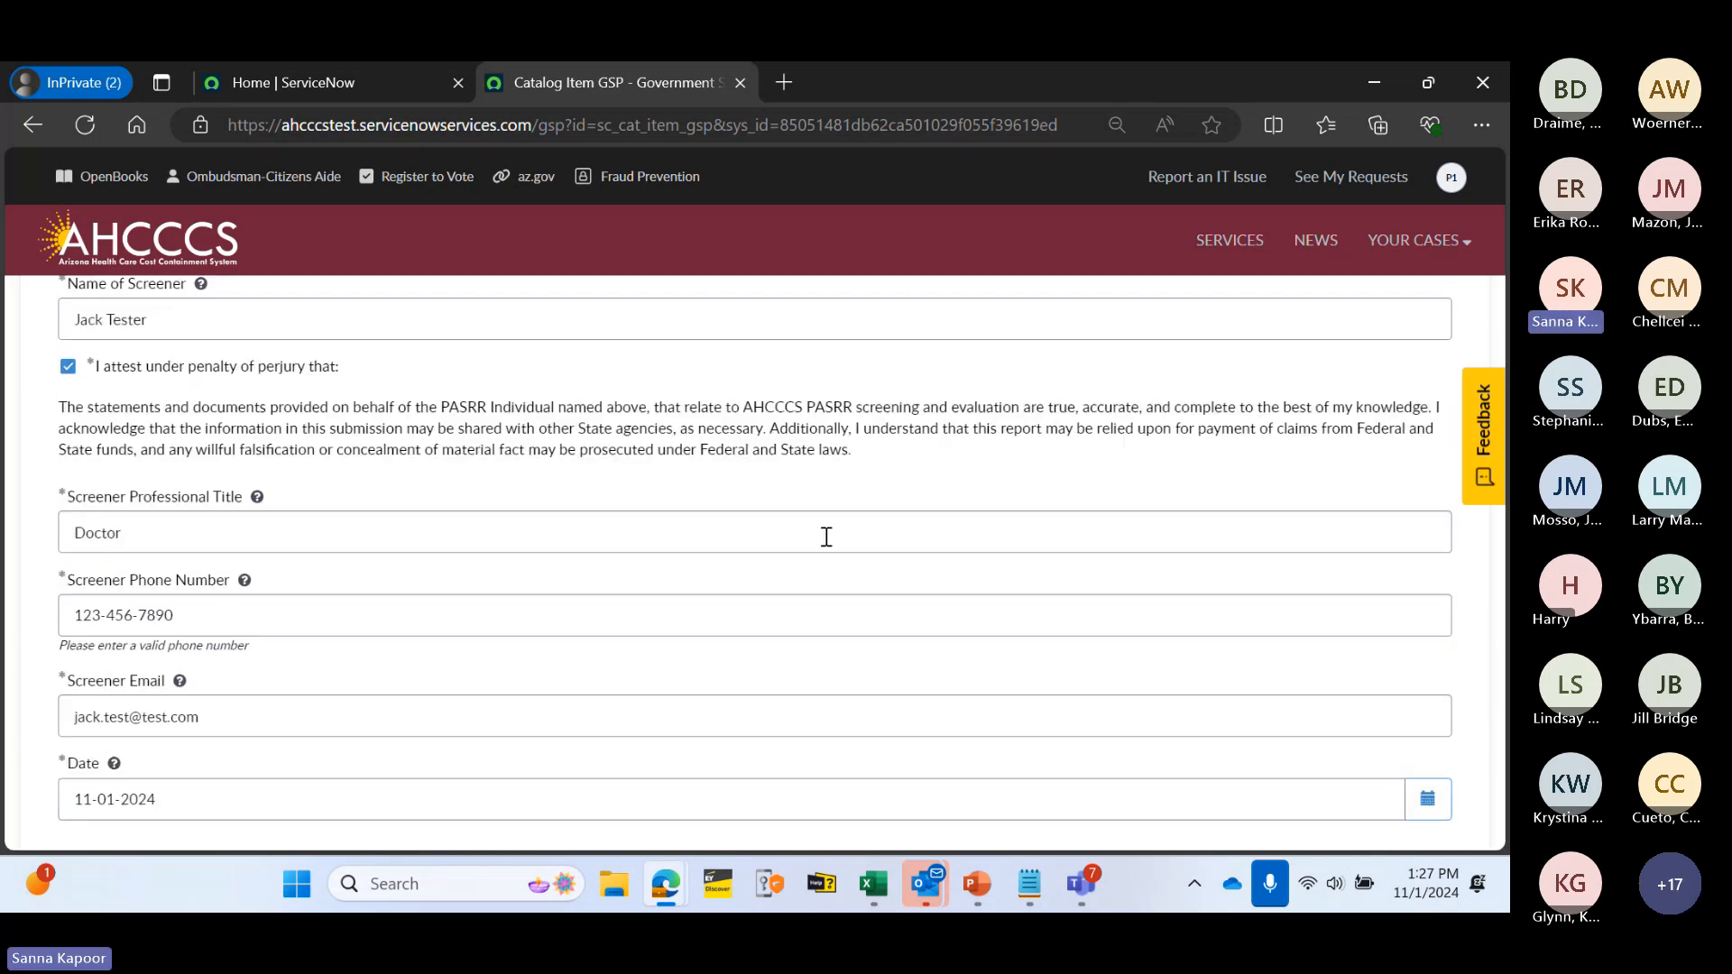
{"action": "scroll", "coordinate": [826, 536], "scroll_direction": "down", "scroll_amount": 3}
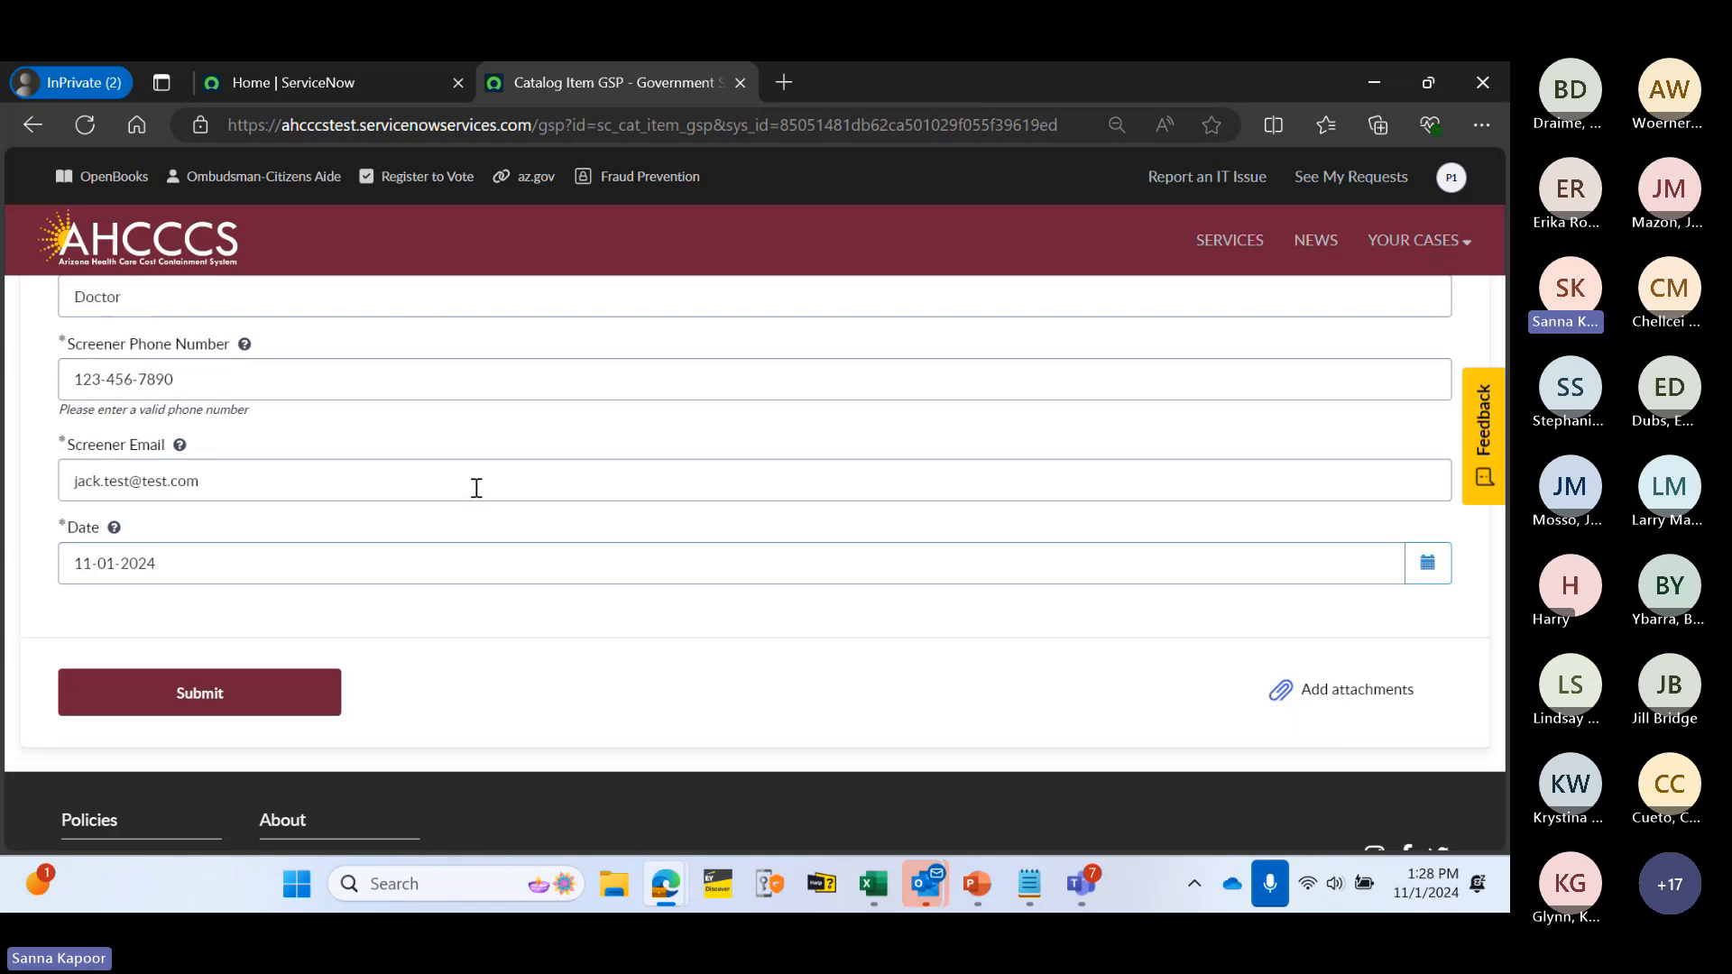
{"action": "scroll", "coordinate": [670, 529], "scroll_direction": "up", "scroll_amount": 1}
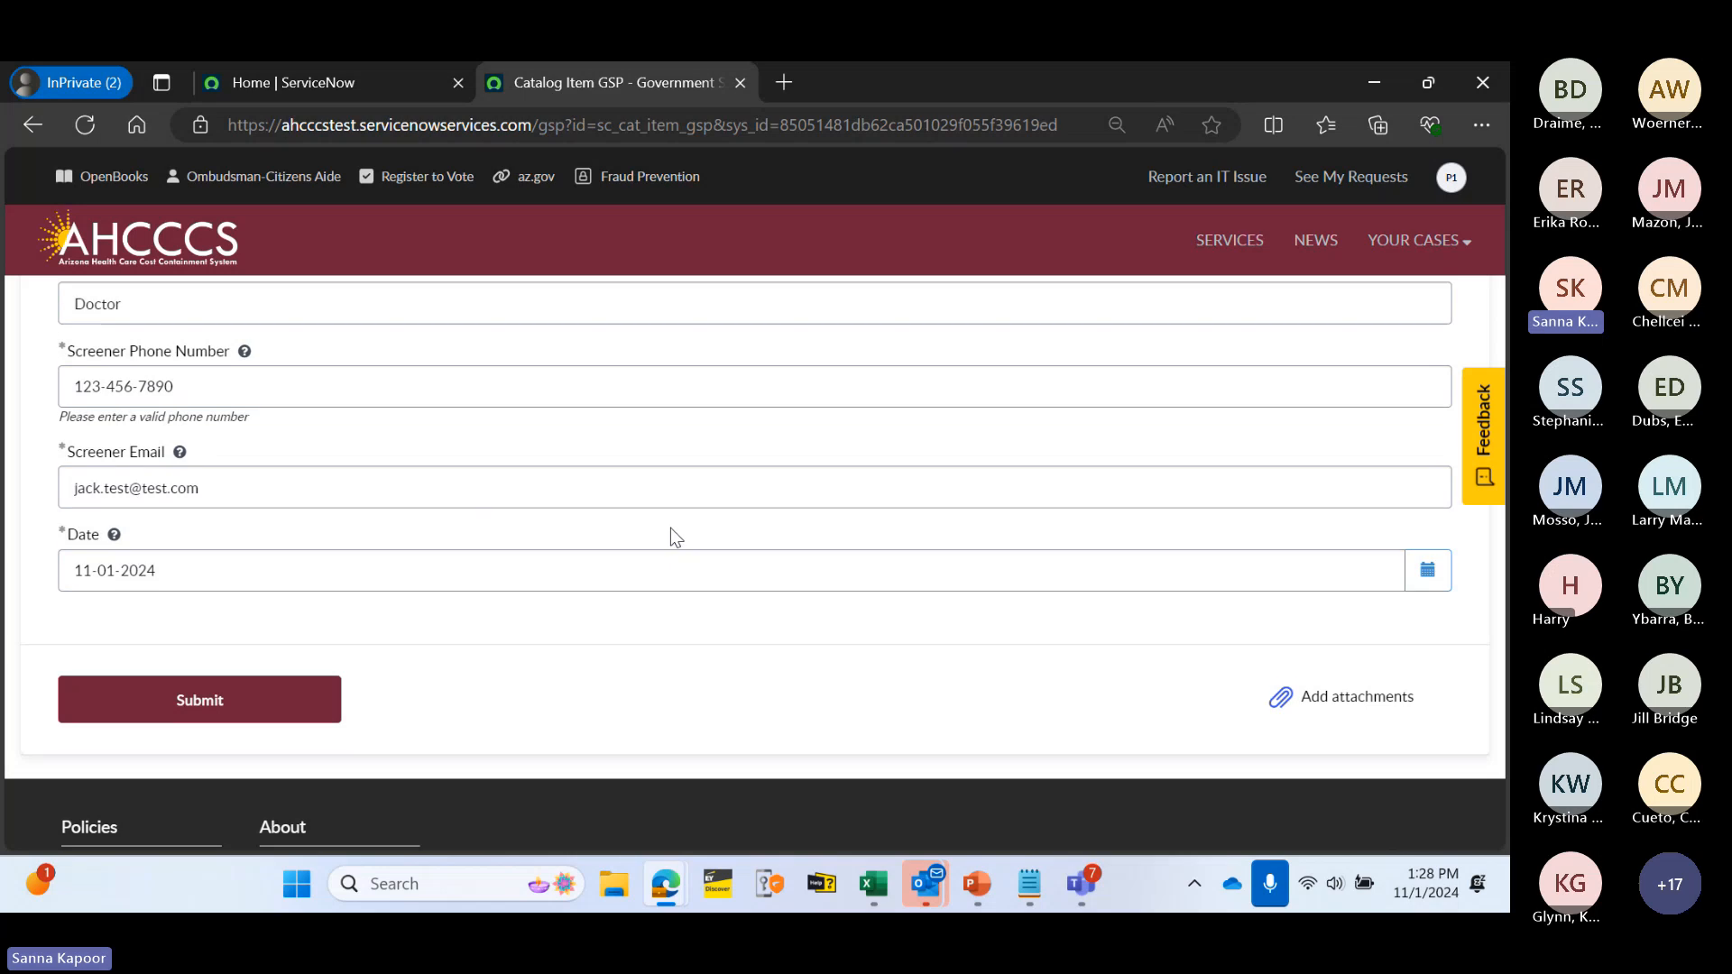
{"action": "scroll", "coordinate": [670, 532], "scroll_direction": "up", "scroll_amount": 10}
{"action": "scroll", "coordinate": [670, 532], "scroll_direction": "down", "scroll_amount": 11}
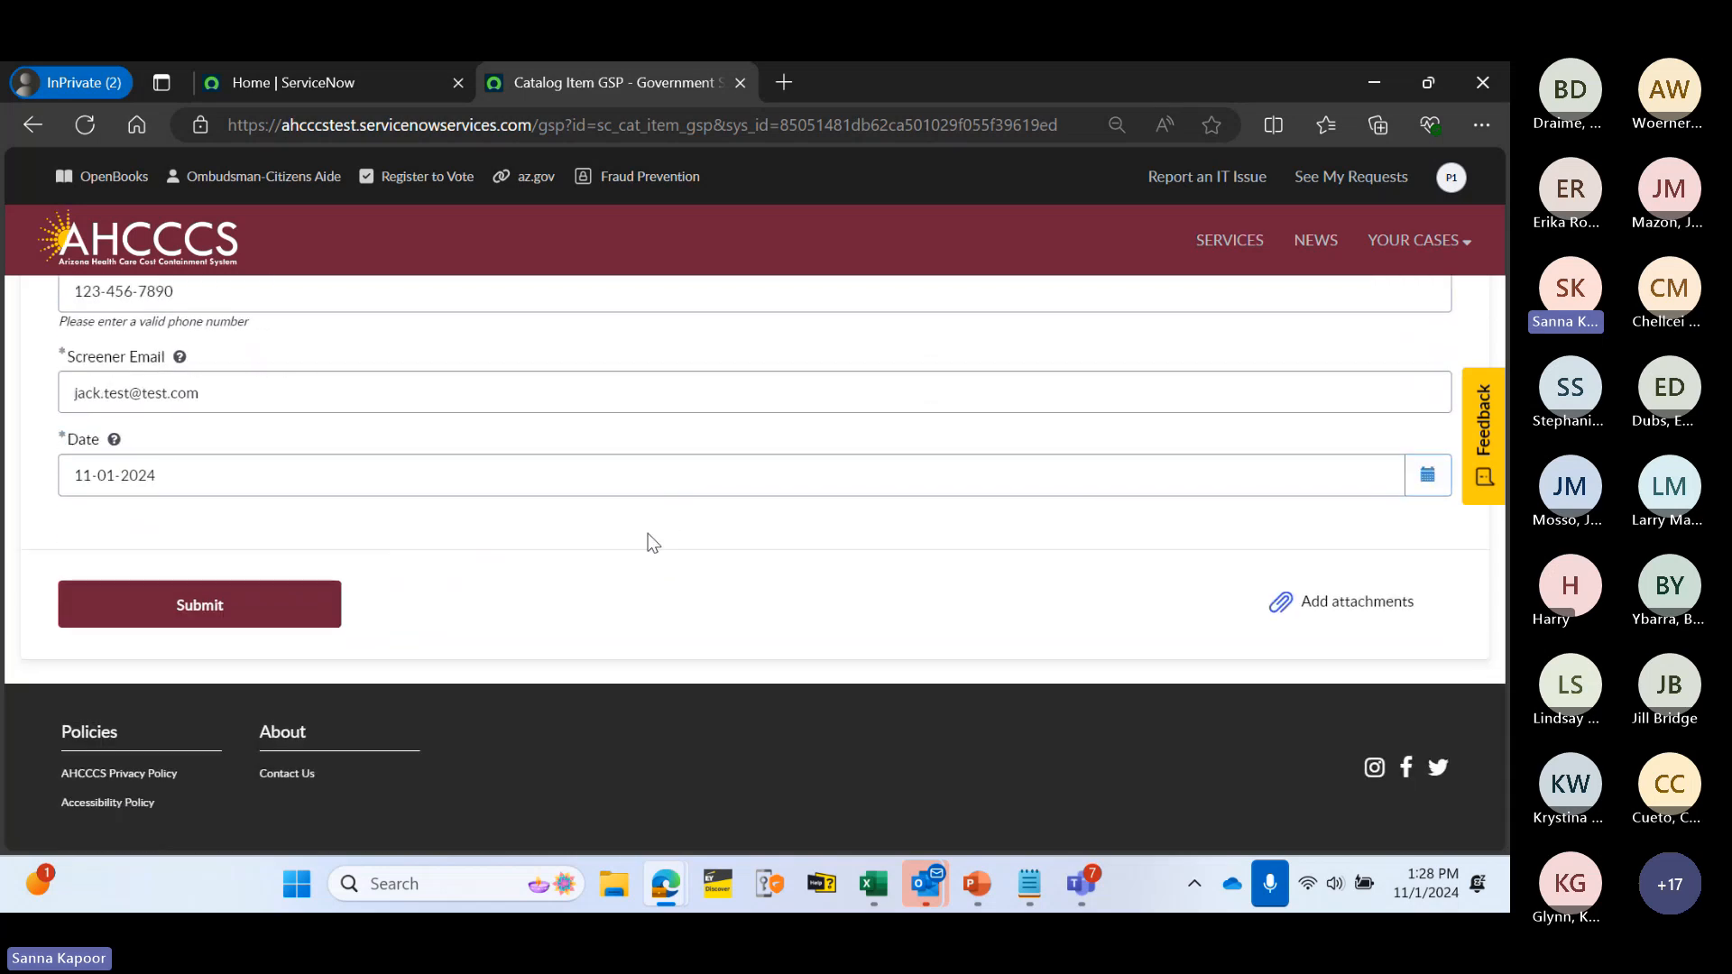
- Submit the screening and review the new ticket PASRRL10001035 and its activity timeline
{"action": "left_click", "coordinate": [243, 606]}
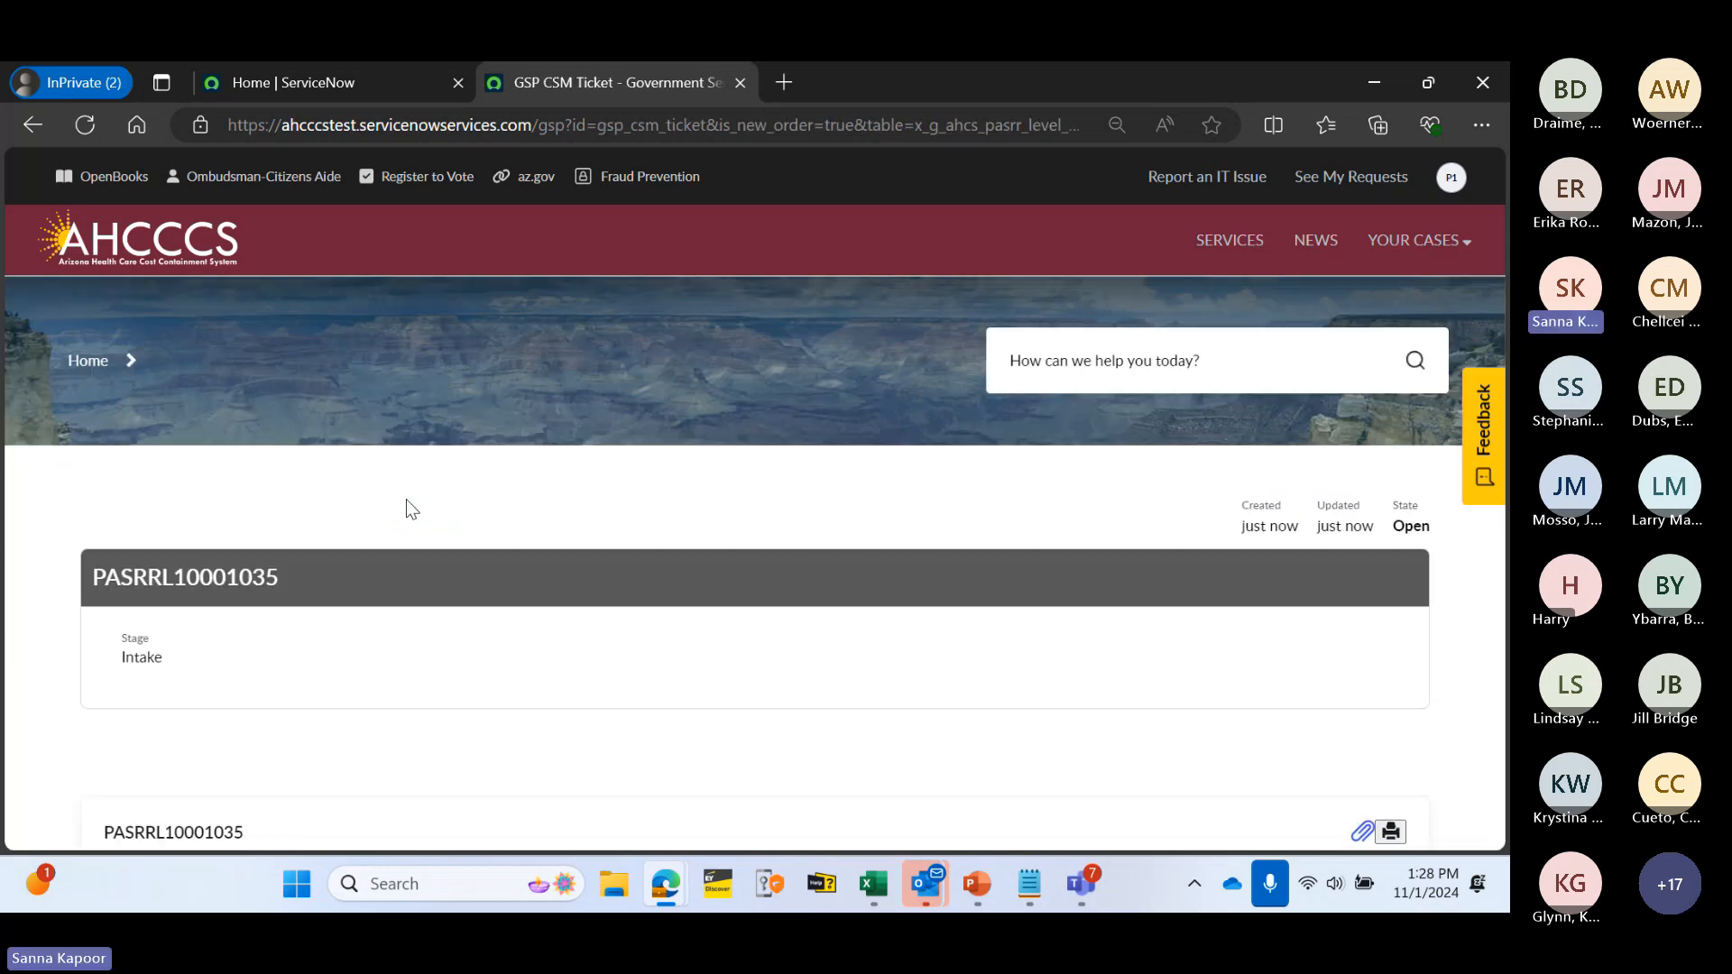
{"action": "scroll", "coordinate": [402, 478], "scroll_direction": "down", "scroll_amount": 1}
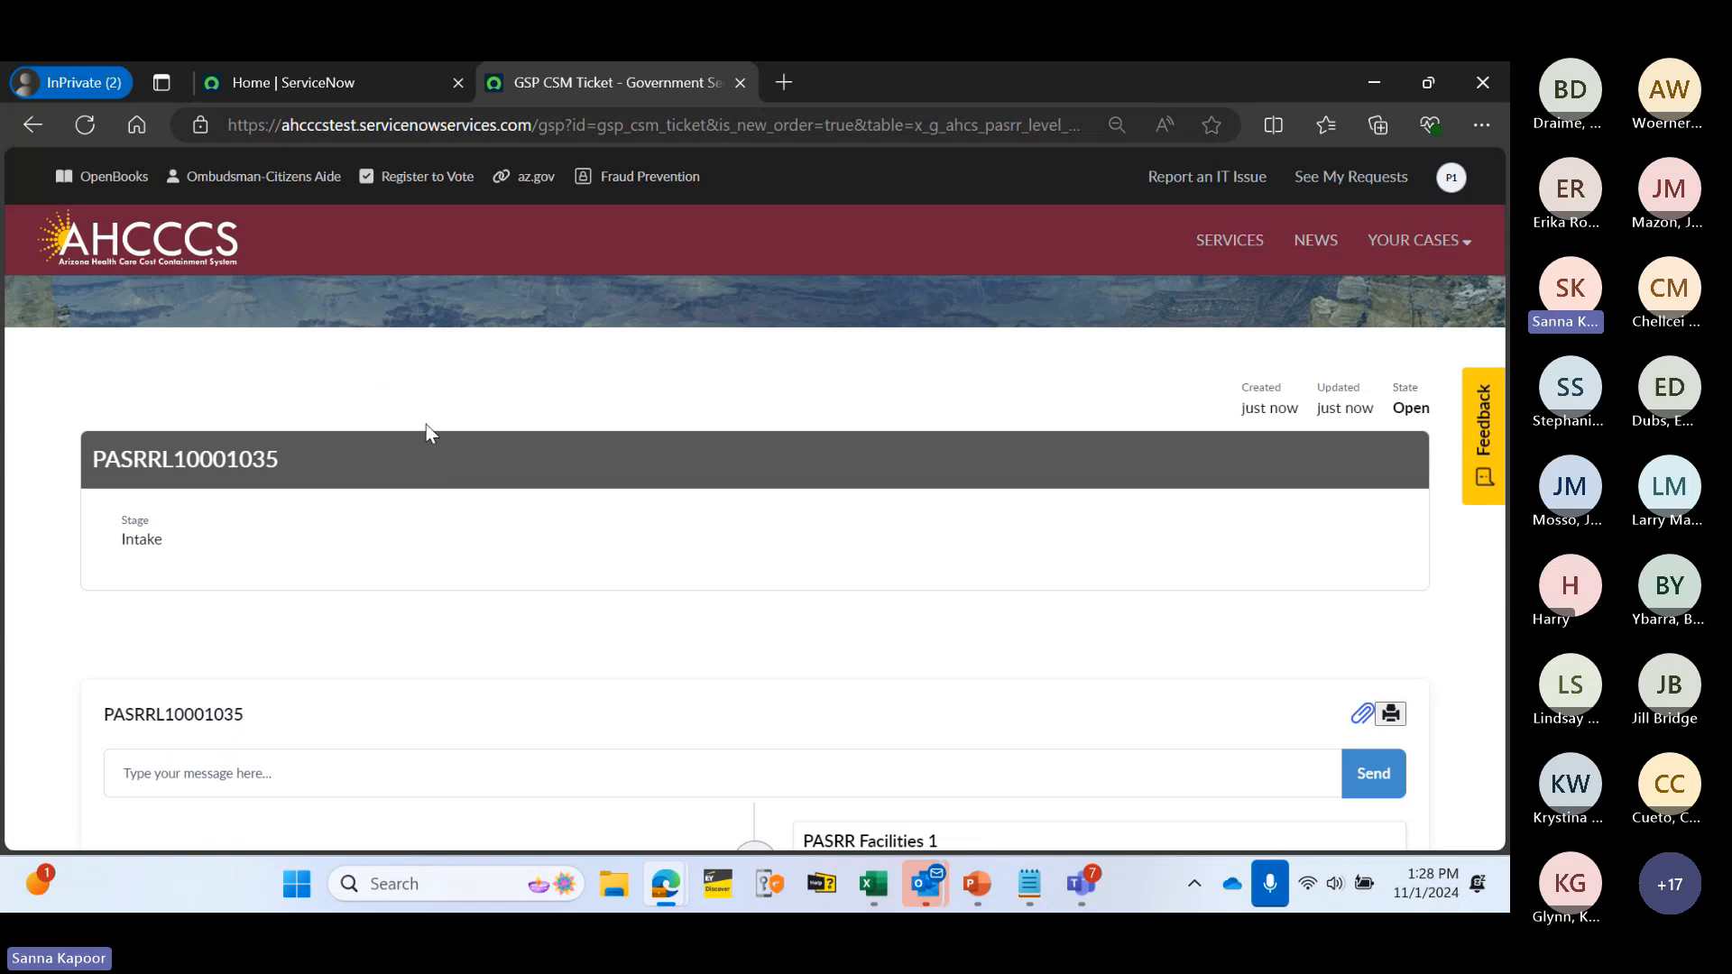
{"action": "scroll", "coordinate": [462, 386], "scroll_direction": "down", "scroll_amount": 1}
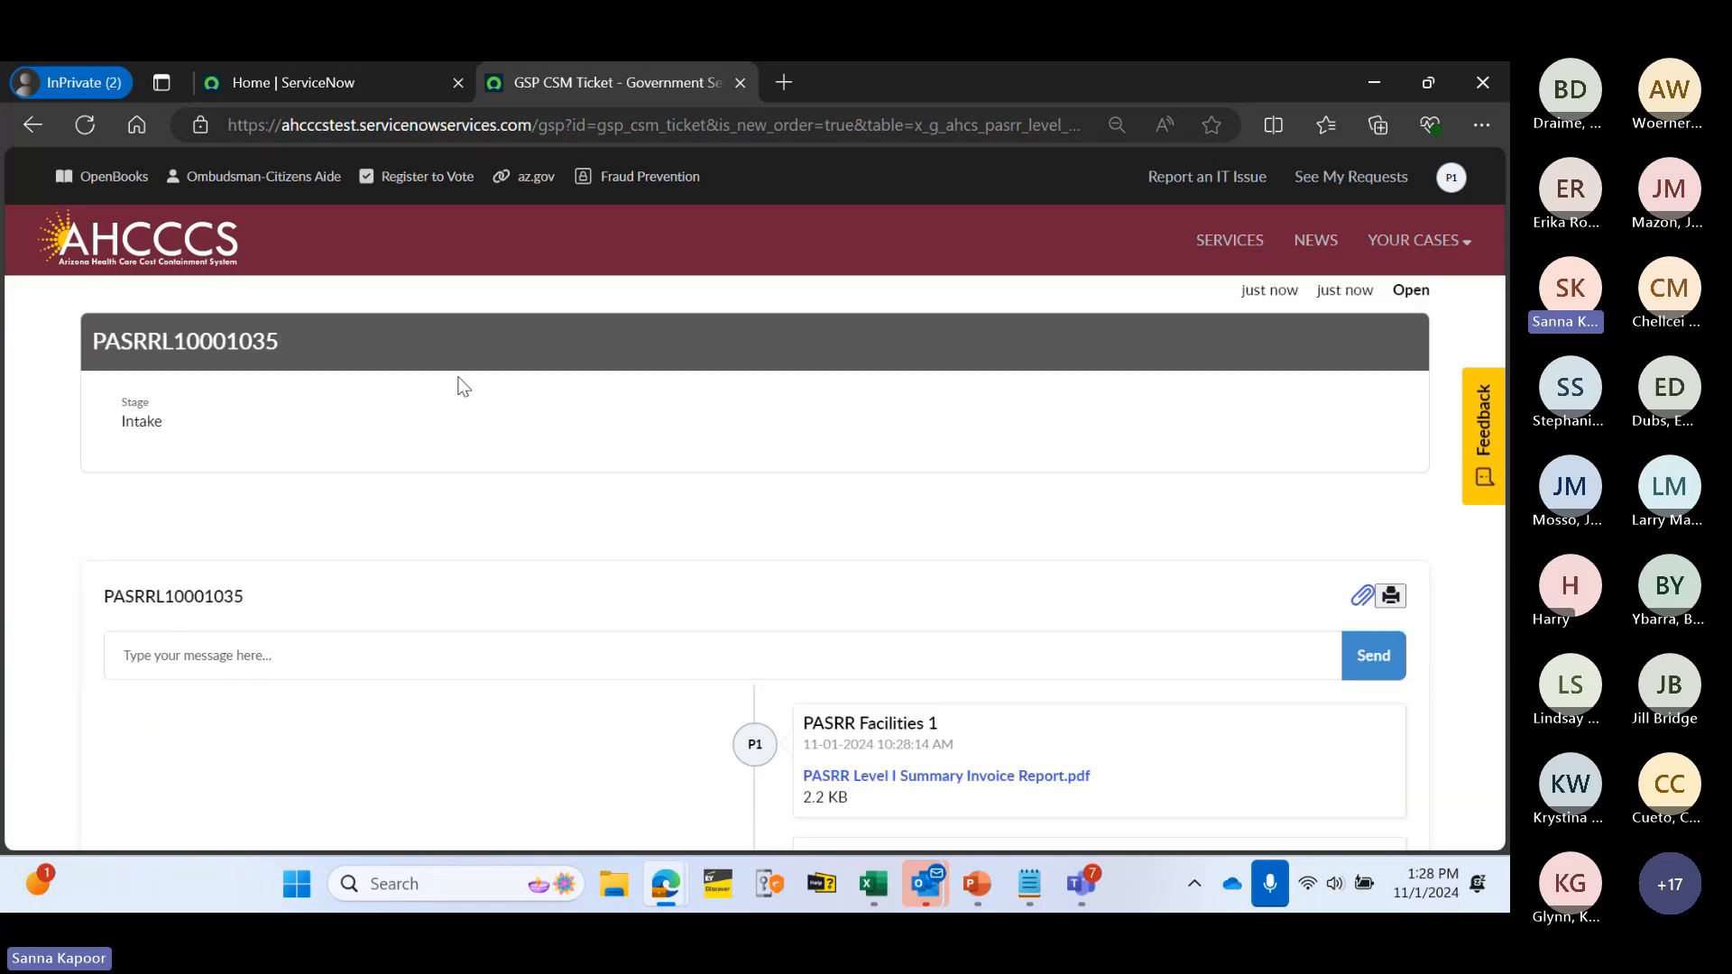
{"action": "scroll", "coordinate": [606, 421], "scroll_direction": "down", "scroll_amount": 2}
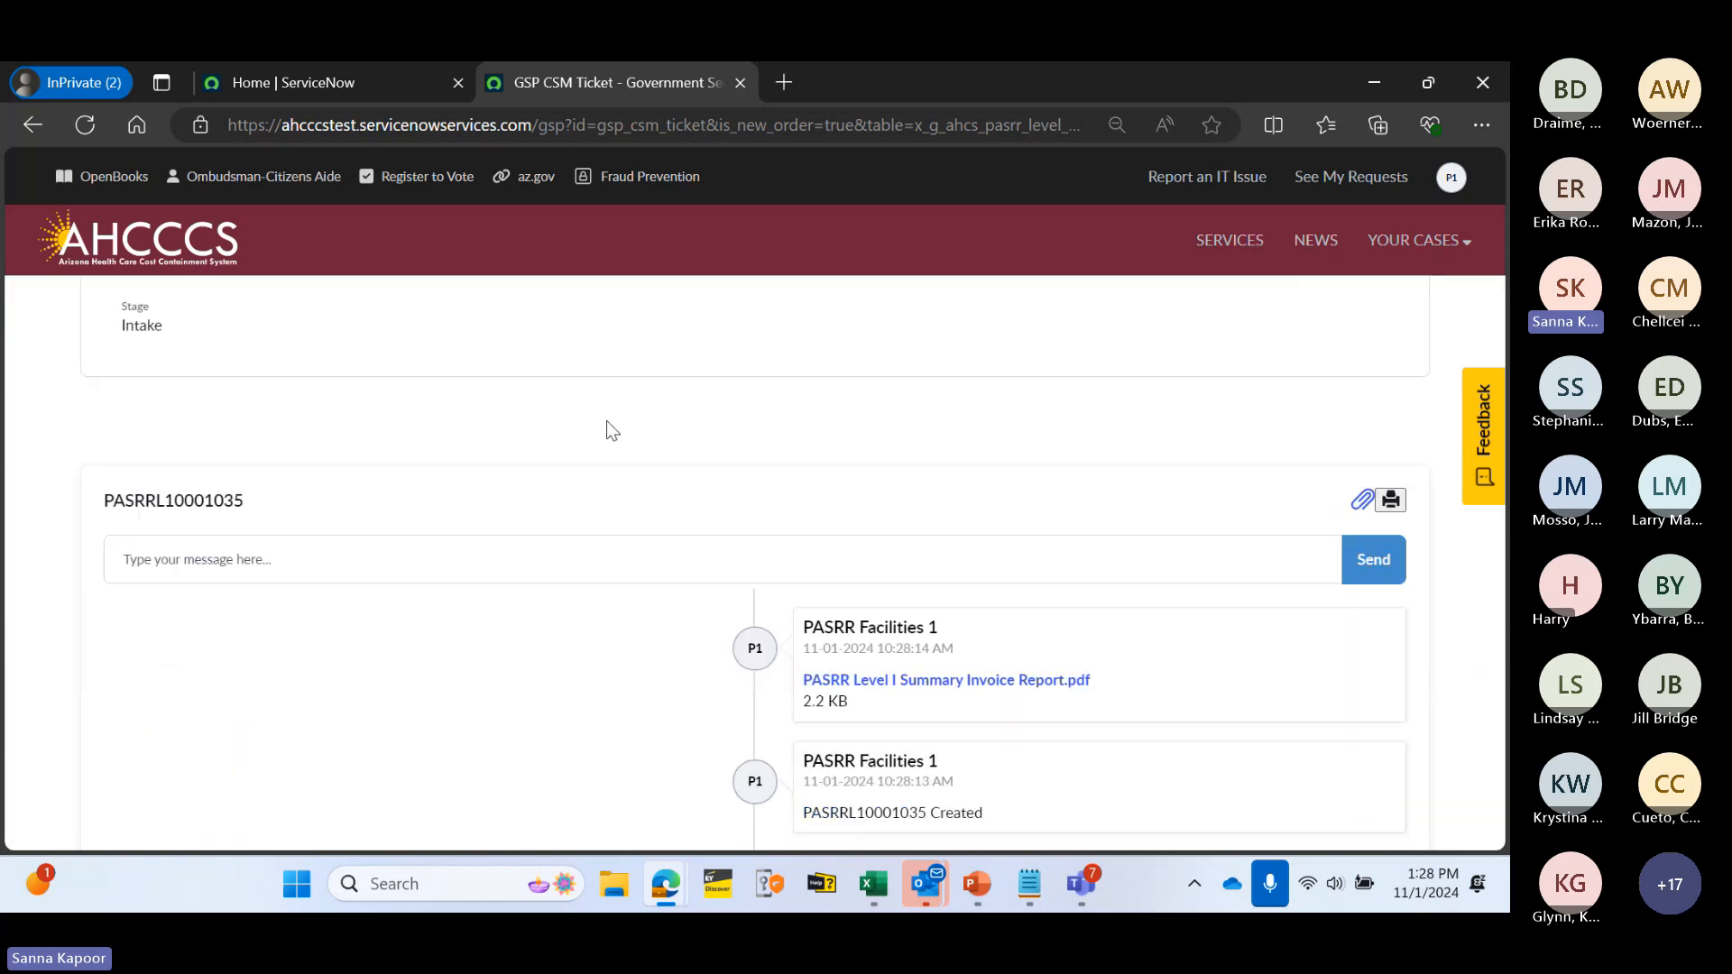
{"action": "scroll", "coordinate": [606, 420], "scroll_direction": "up", "scroll_amount": 2}
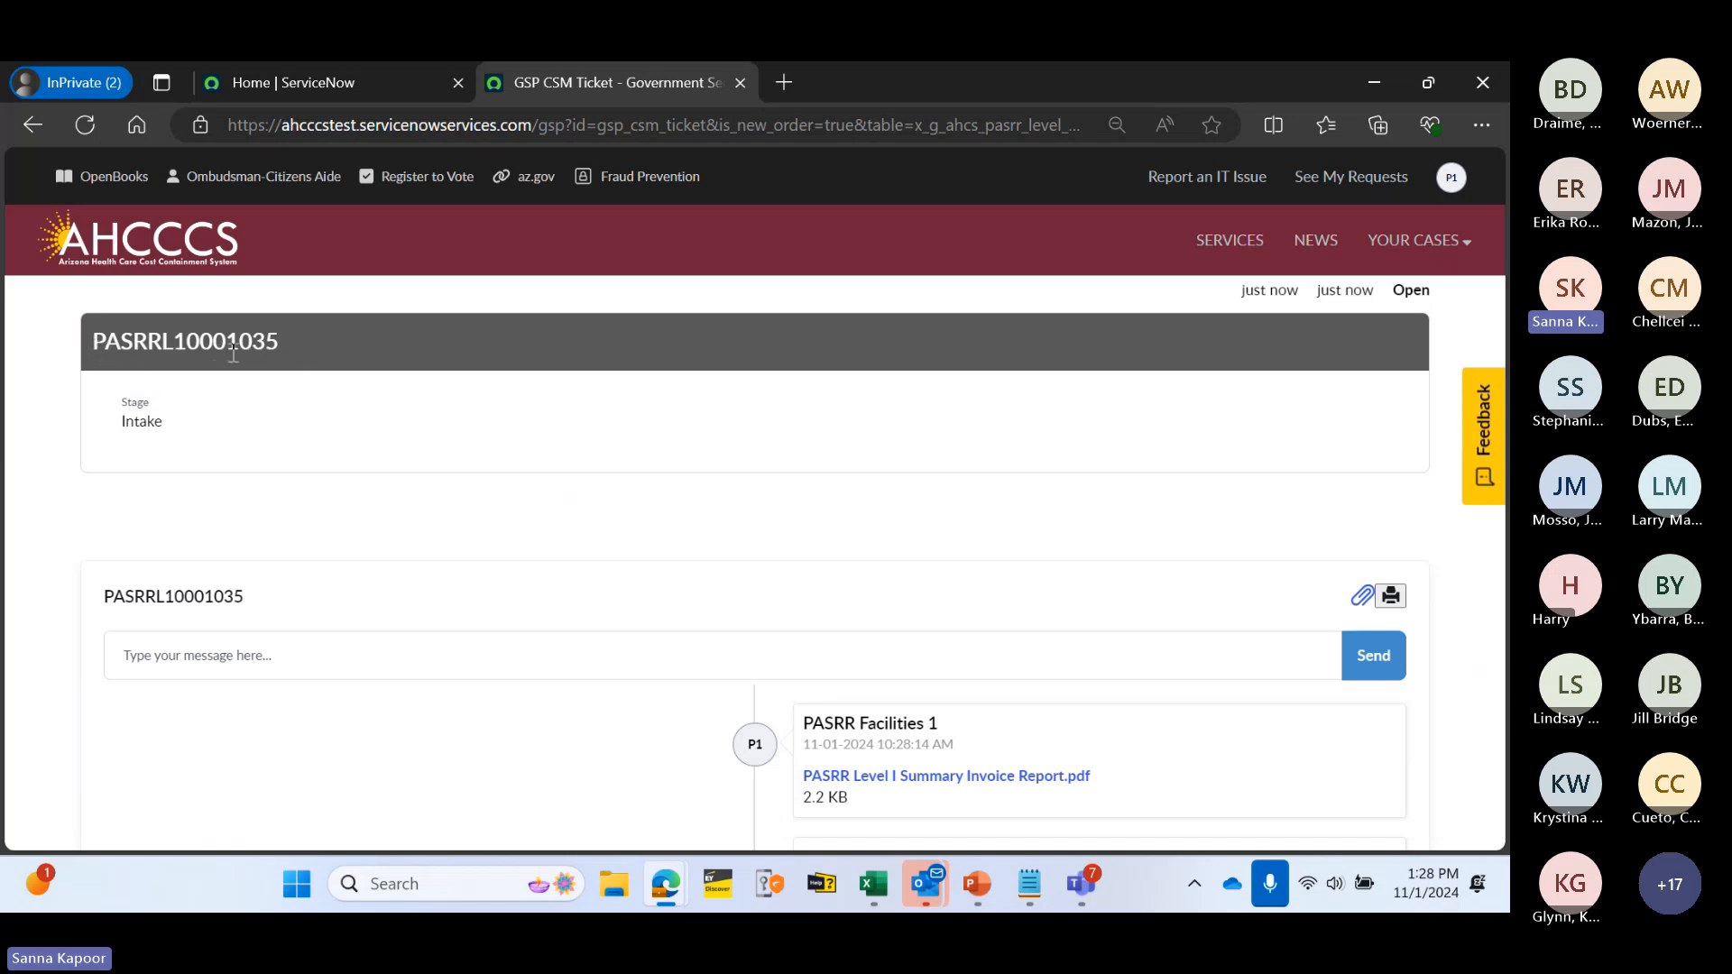
{"action": "left_click_drag", "start_coordinate": [245, 335], "coordinate": [88, 342]}
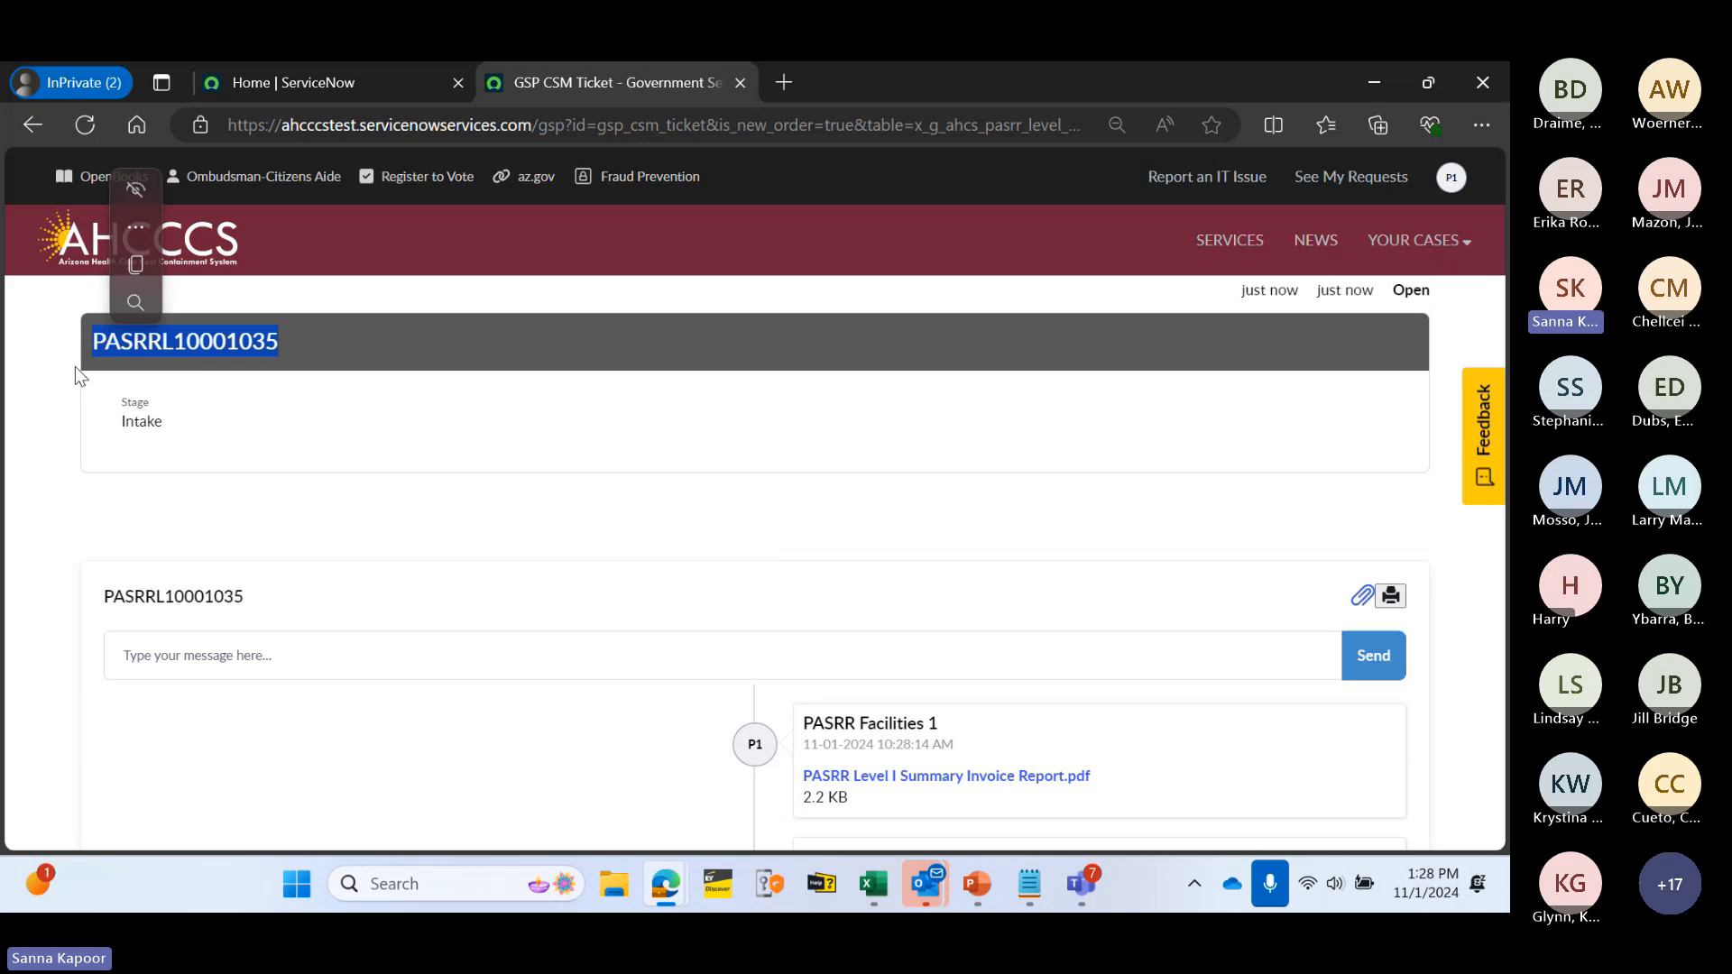
{"action": "left_click", "coordinate": [411, 498]}
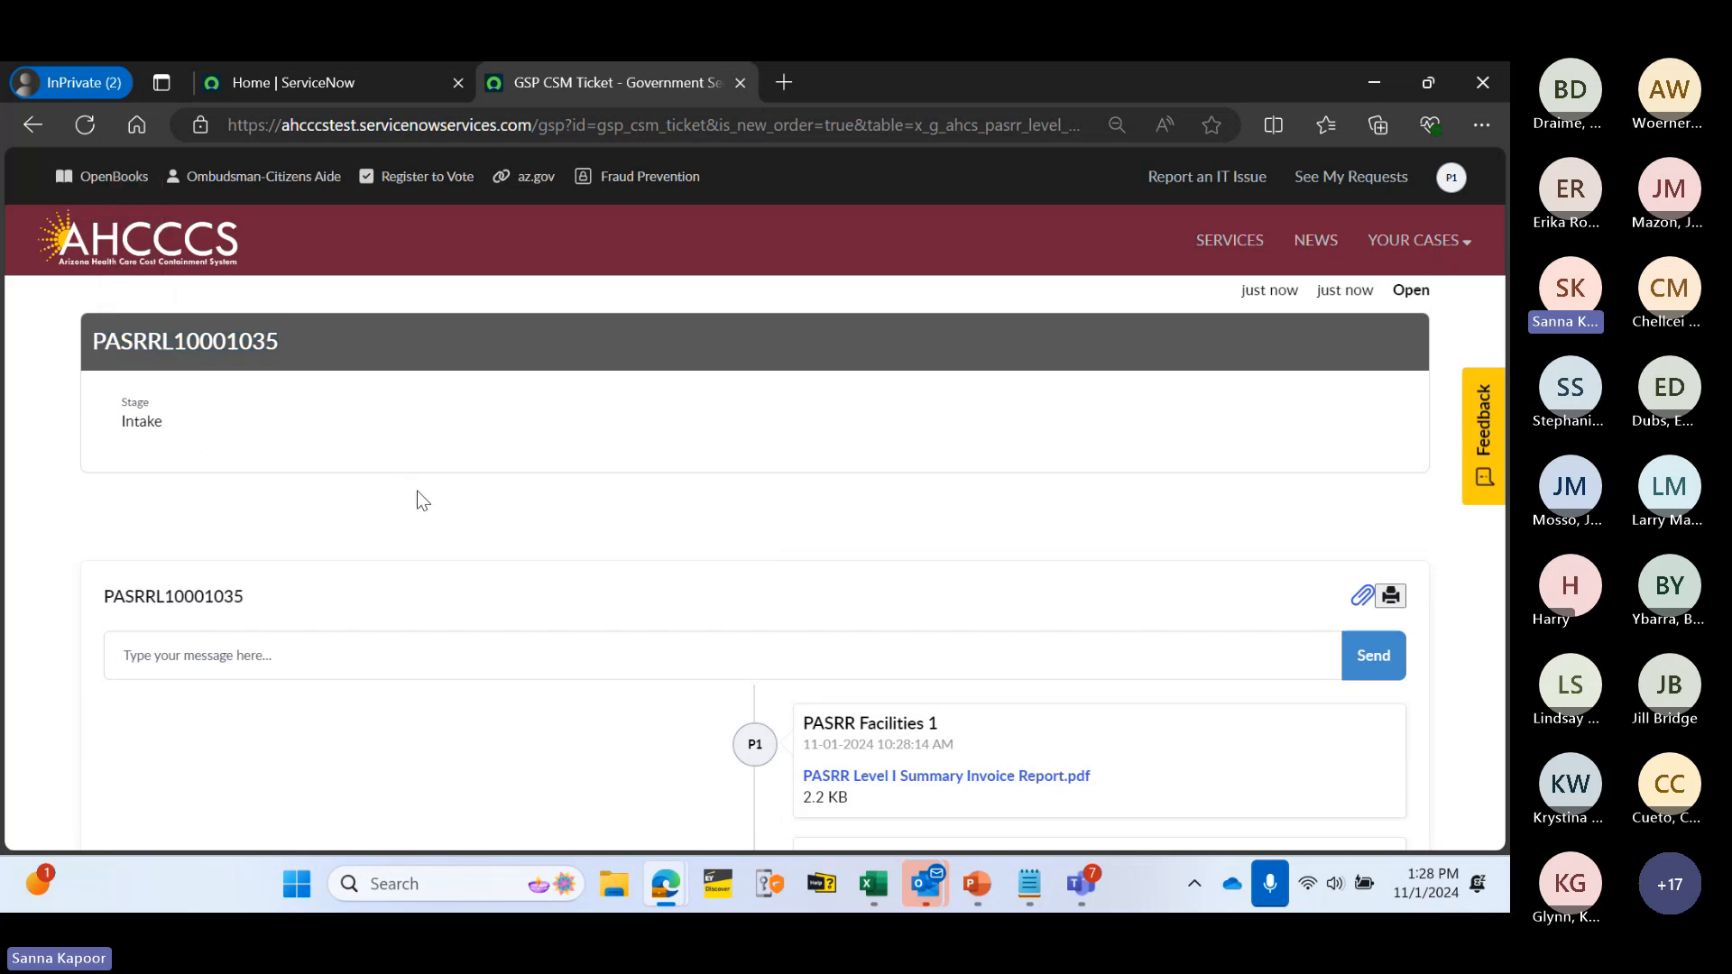
{"action": "scroll", "coordinate": [604, 465], "scroll_direction": "down", "scroll_amount": 1}
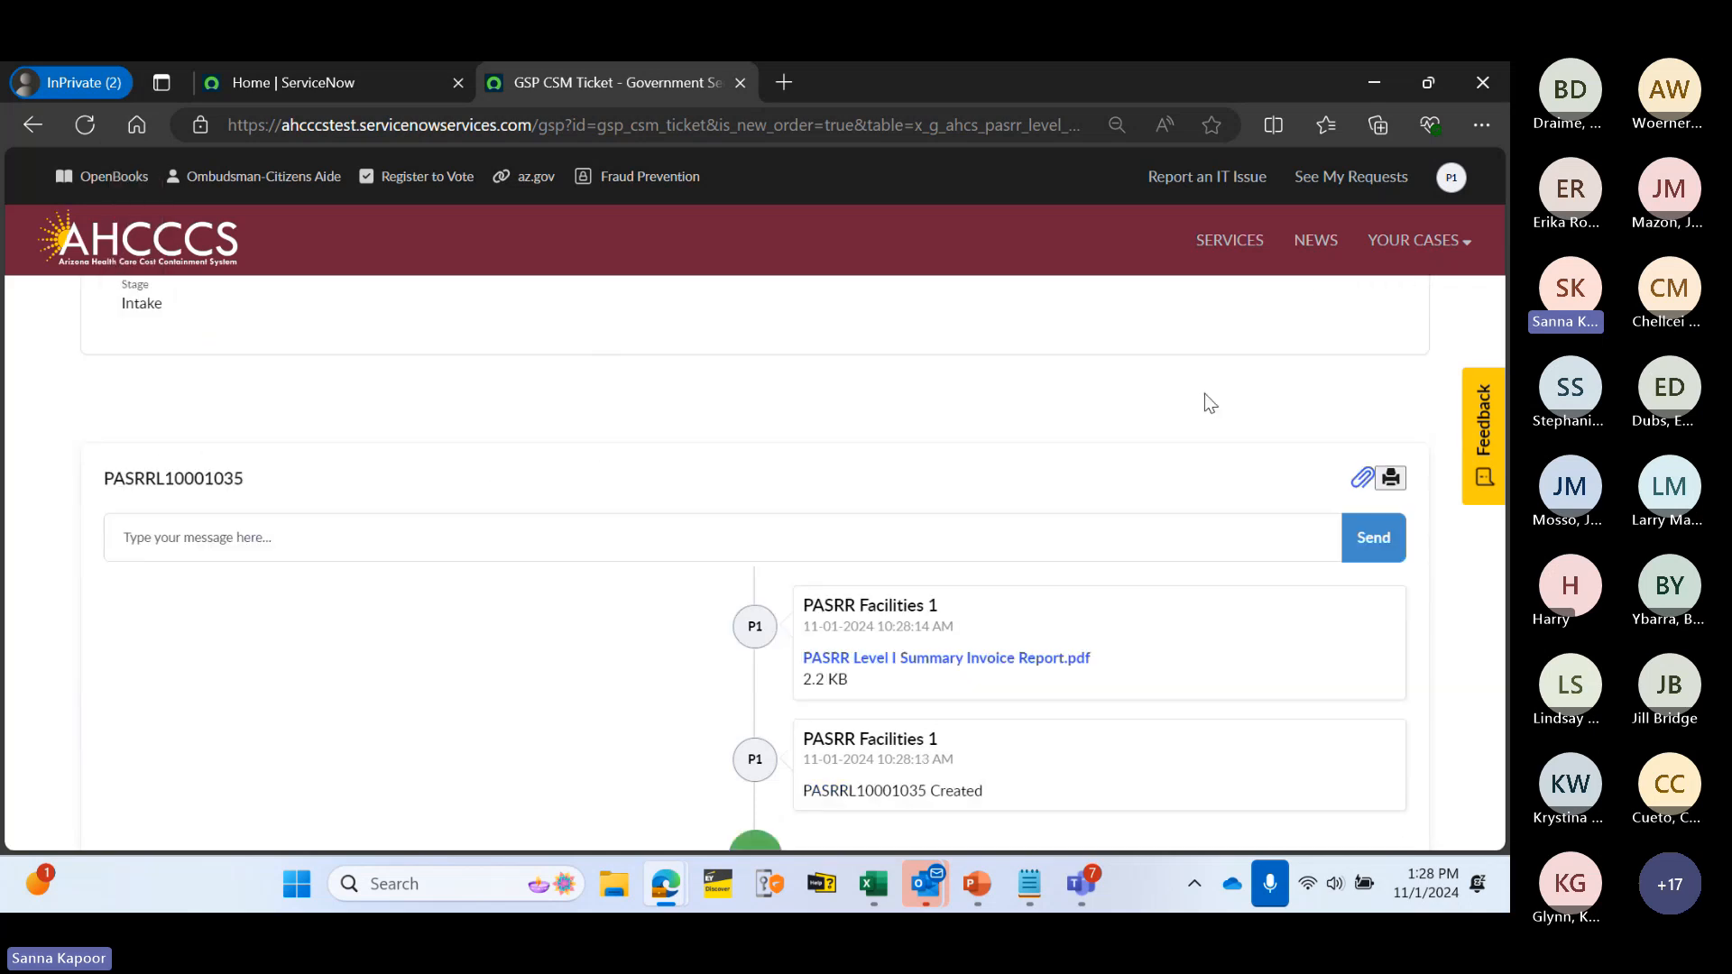
{"action": "left_click", "coordinate": [1393, 484]}
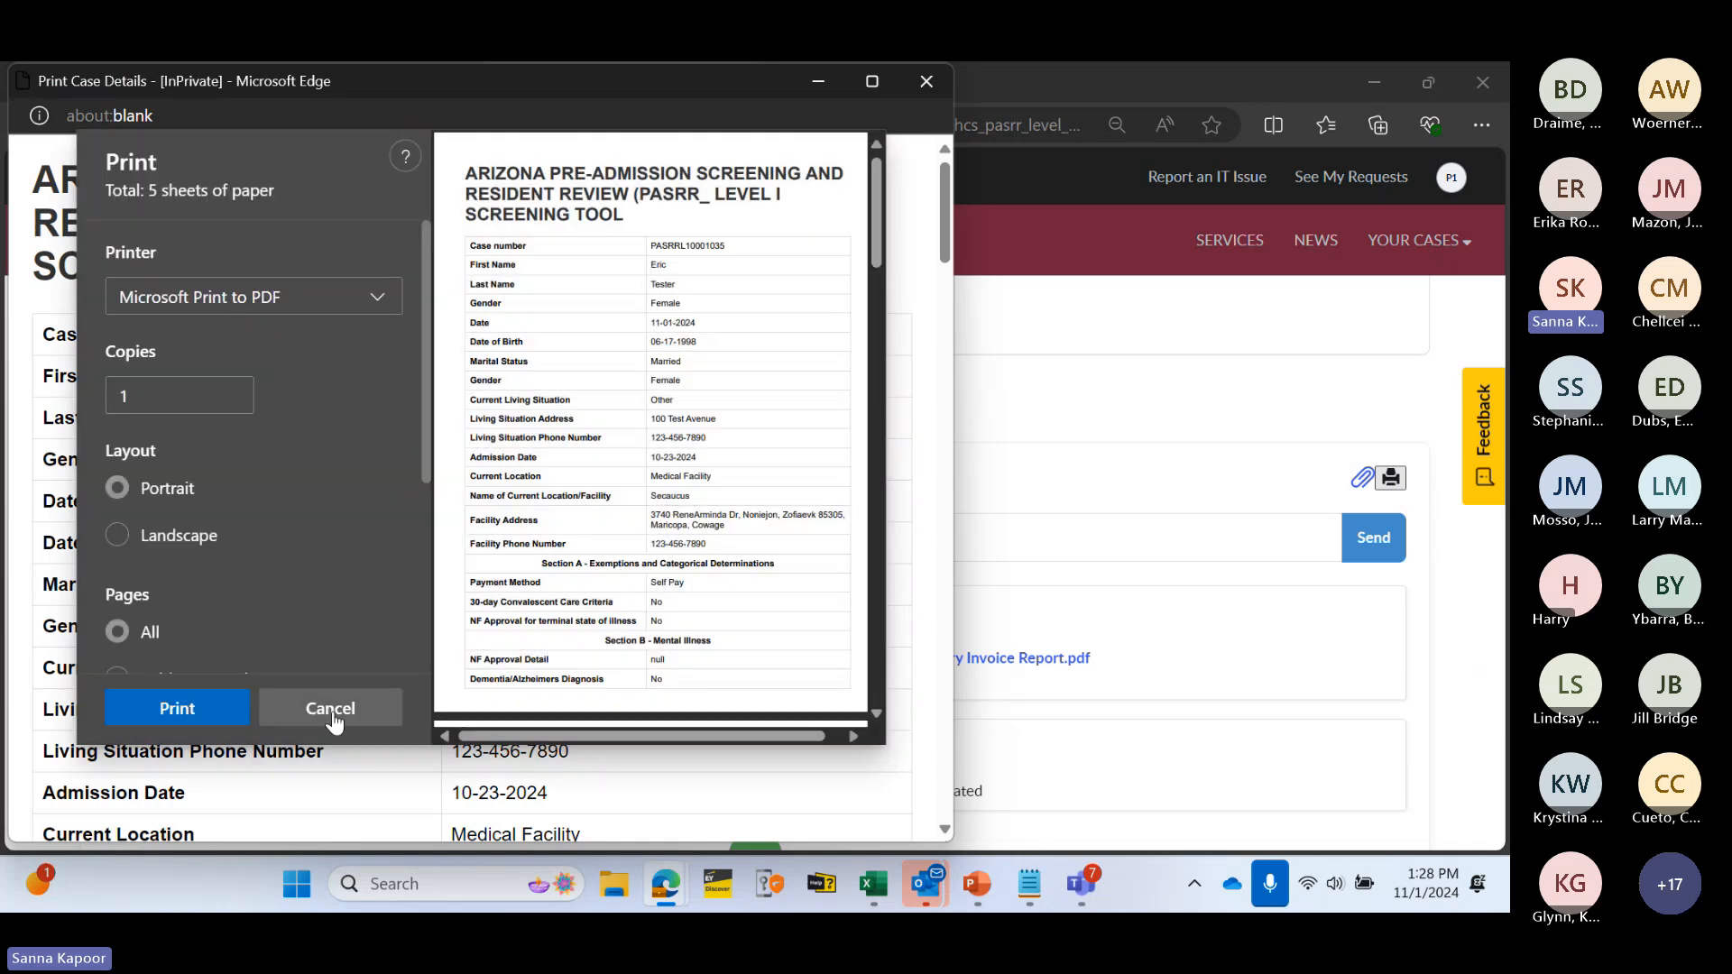
{"action": "scroll", "coordinate": [642, 379], "scroll_direction": "down", "scroll_amount": 20}
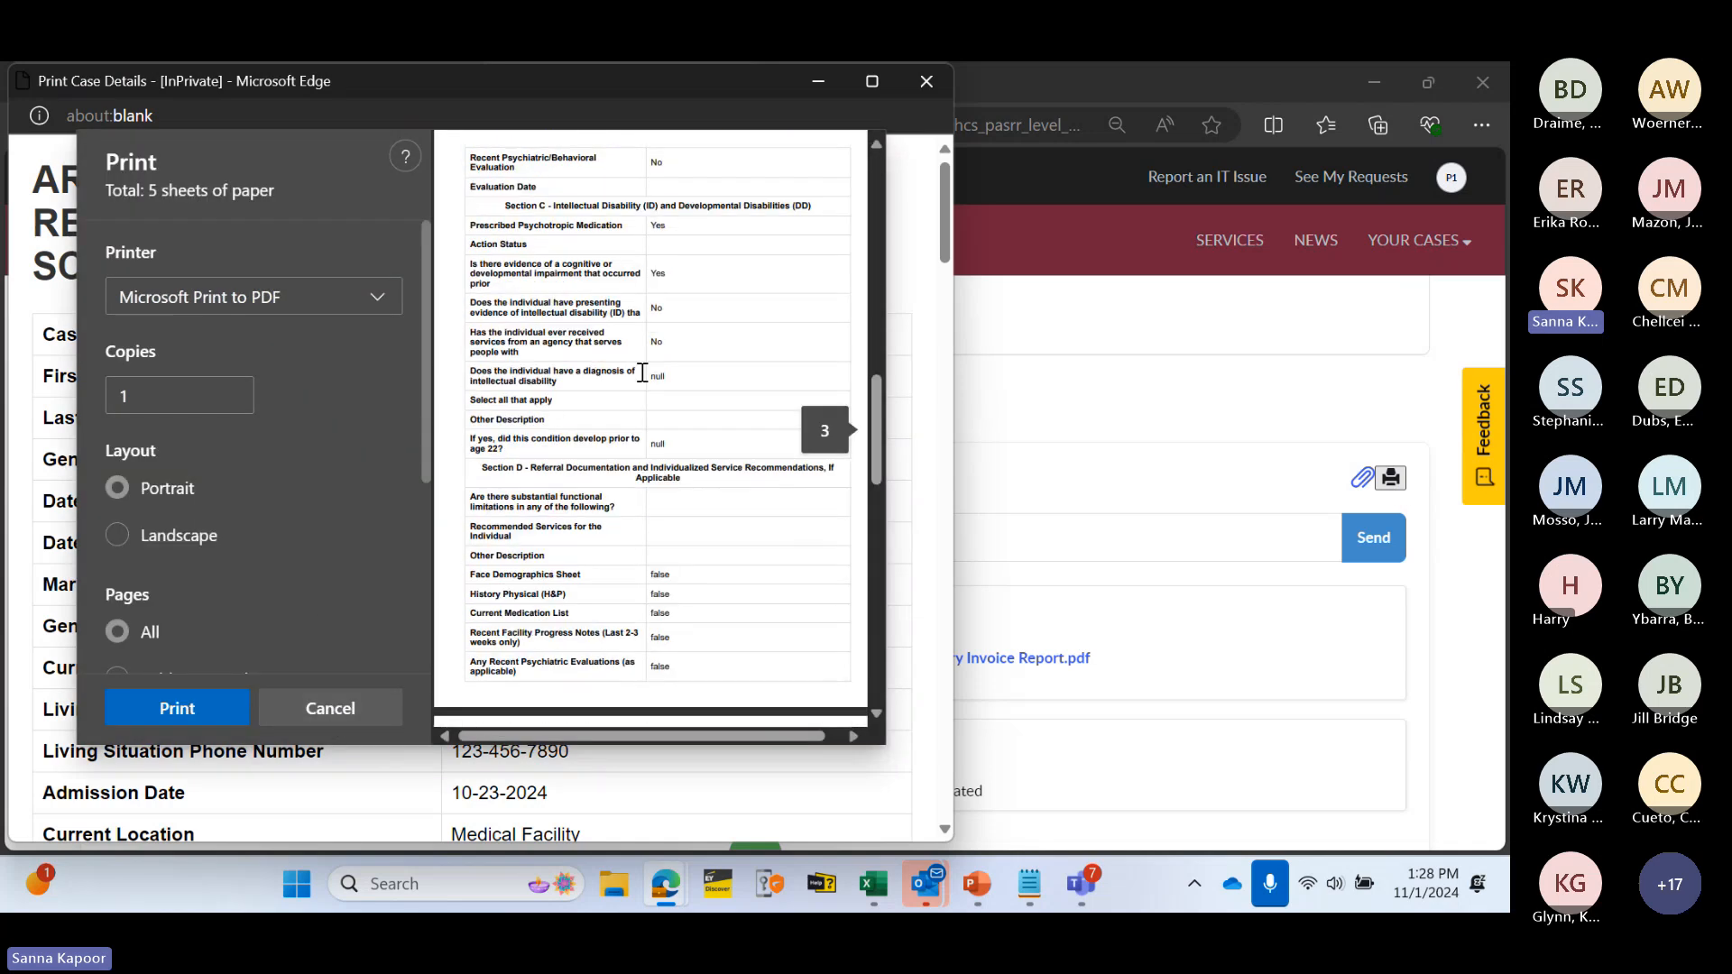
{"action": "scroll", "coordinate": [591, 442], "scroll_direction": "up", "scroll_amount": 8}
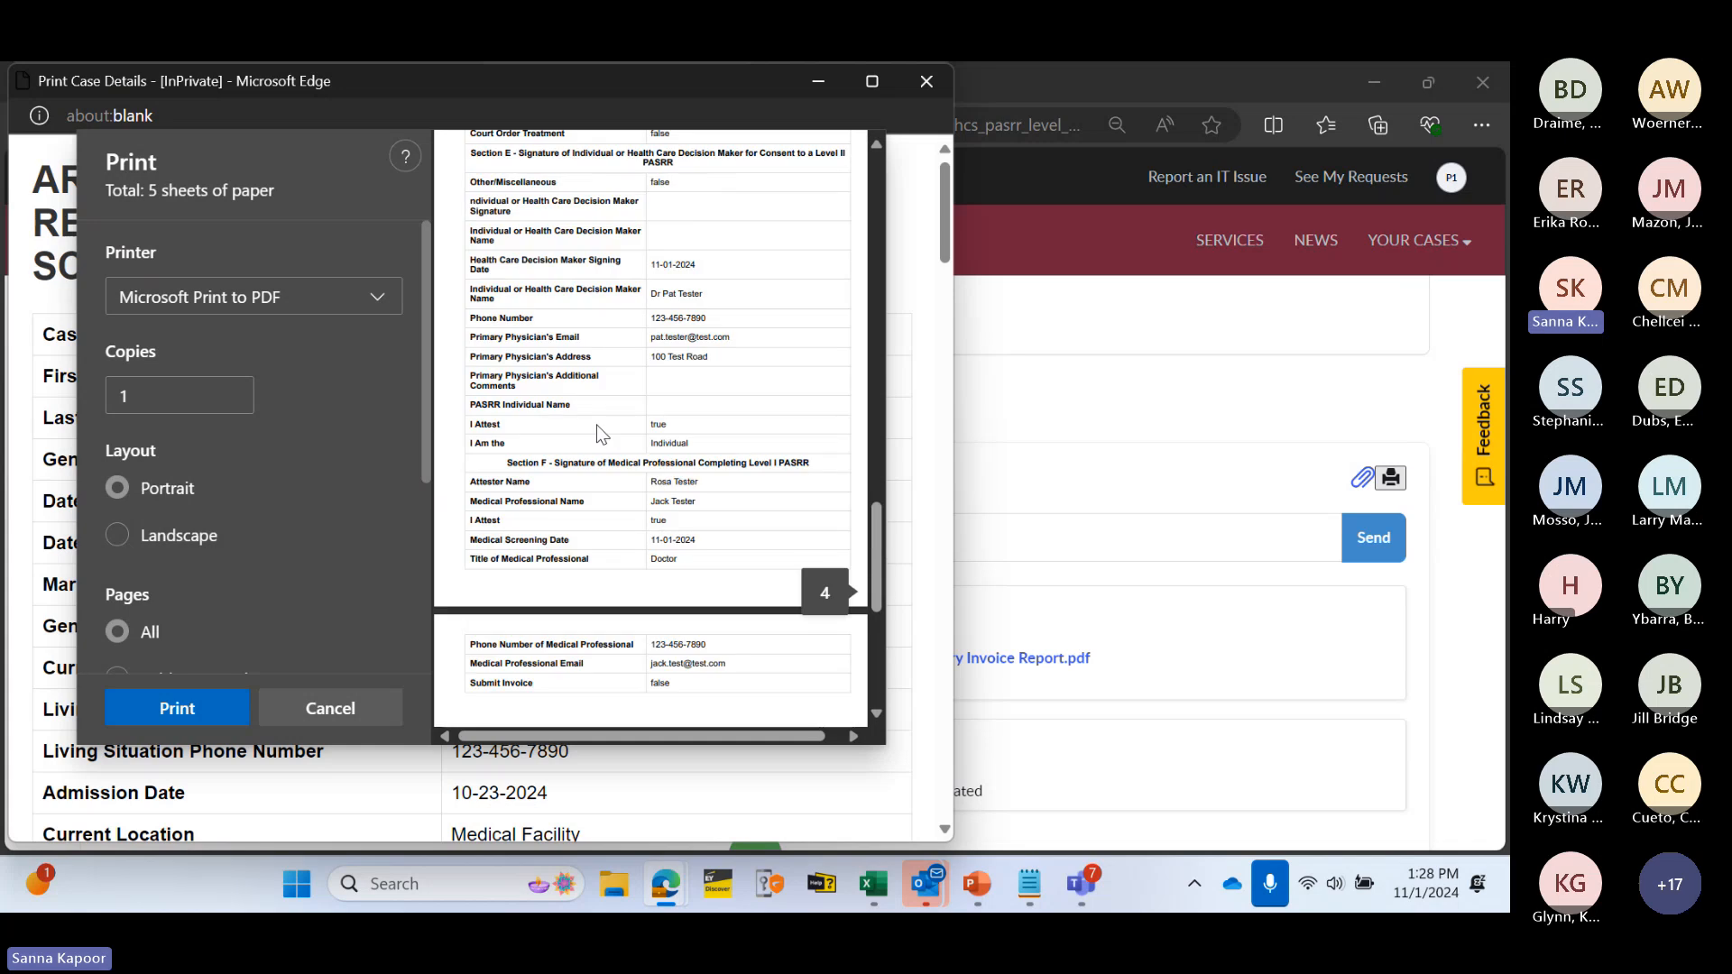
{"action": "scroll", "coordinate": [621, 397], "scroll_direction": "up", "scroll_amount": 3}
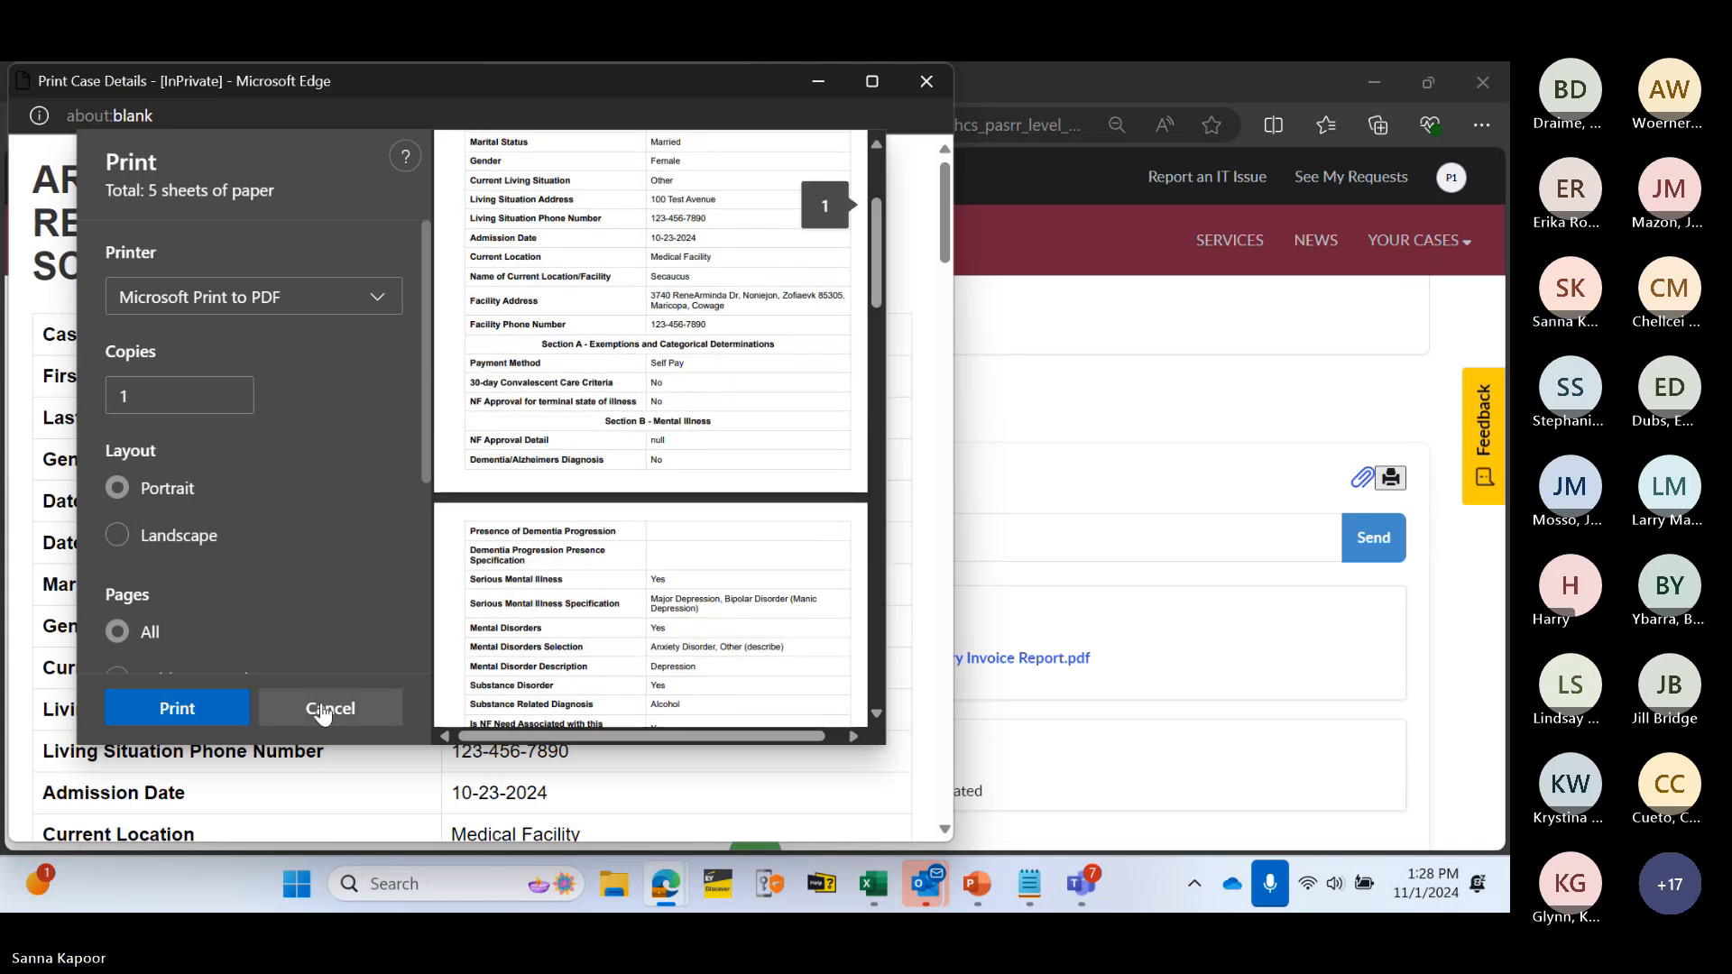
{"action": "left_click", "coordinate": [330, 708]}
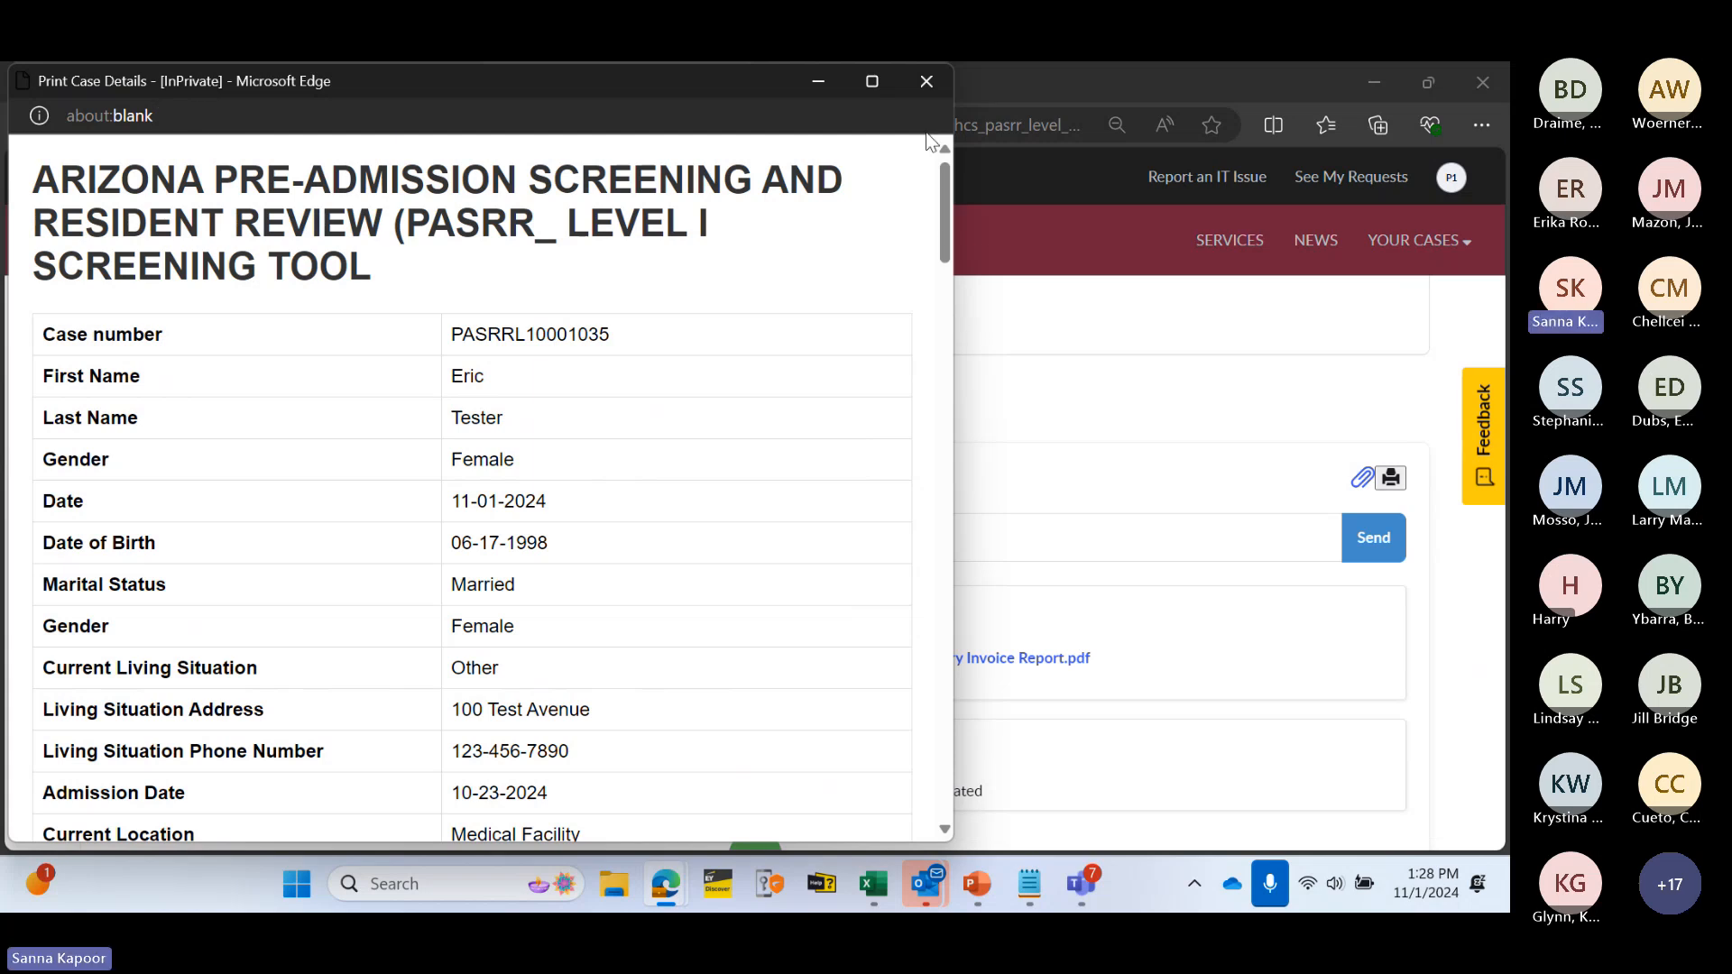
{"action": "left_click", "coordinate": [925, 82]}
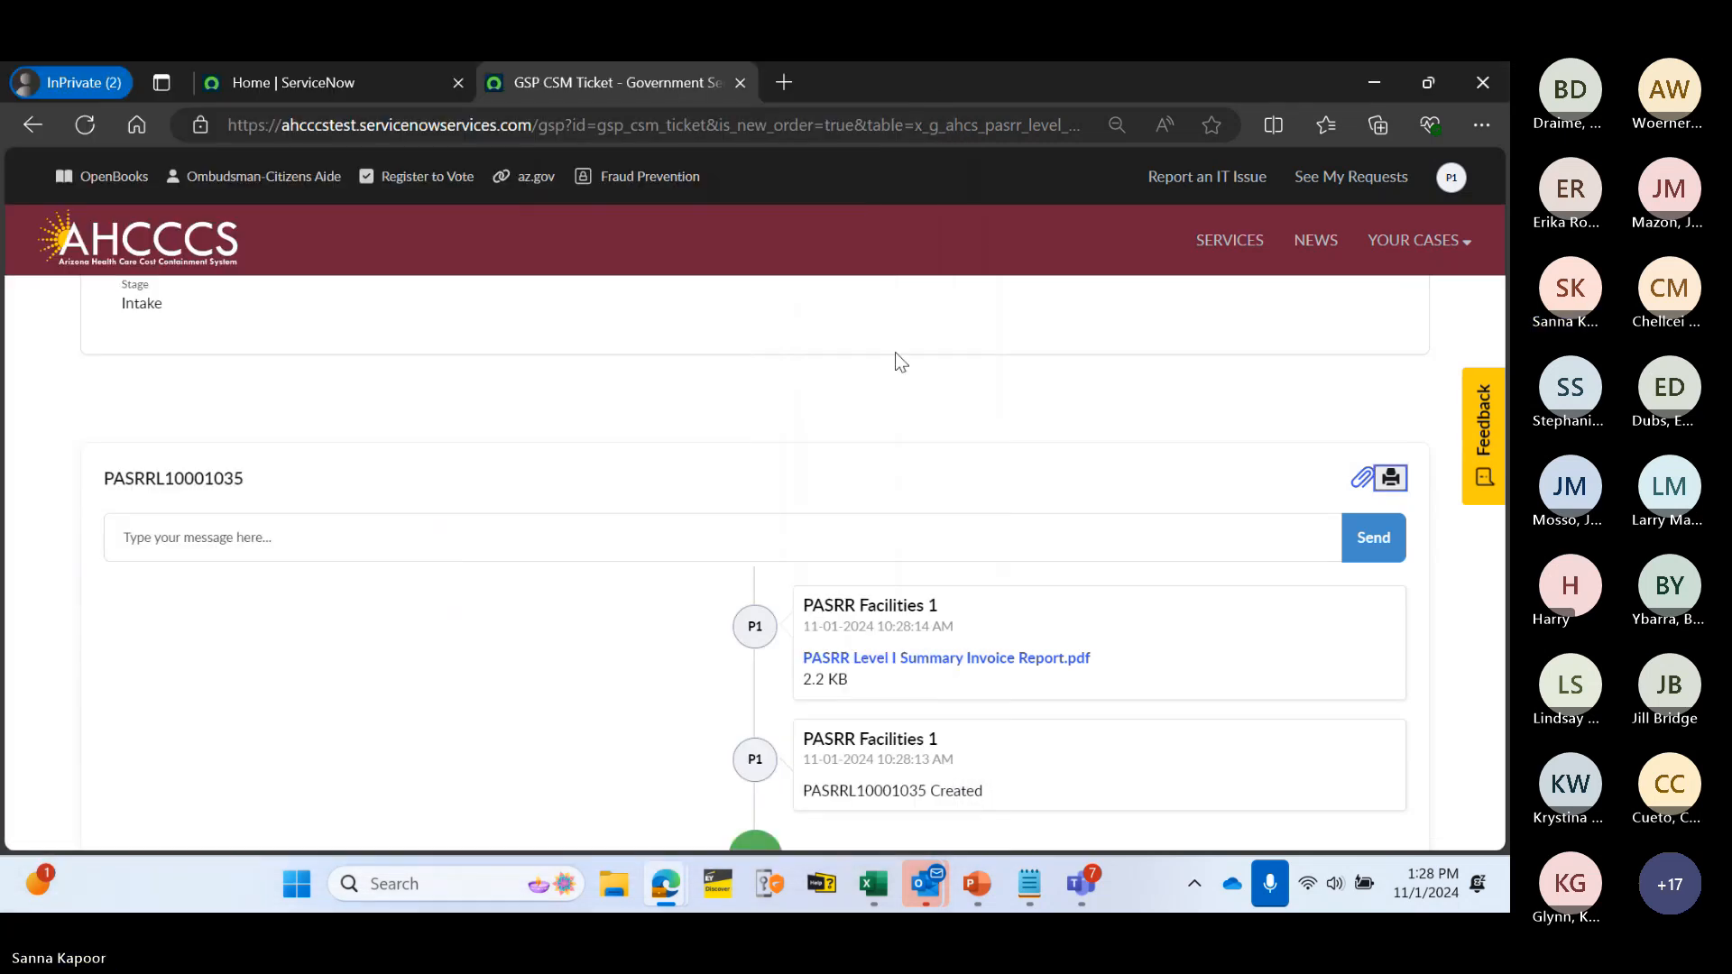
{"action": "scroll", "coordinate": [895, 352], "scroll_direction": "down", "scroll_amount": 3}
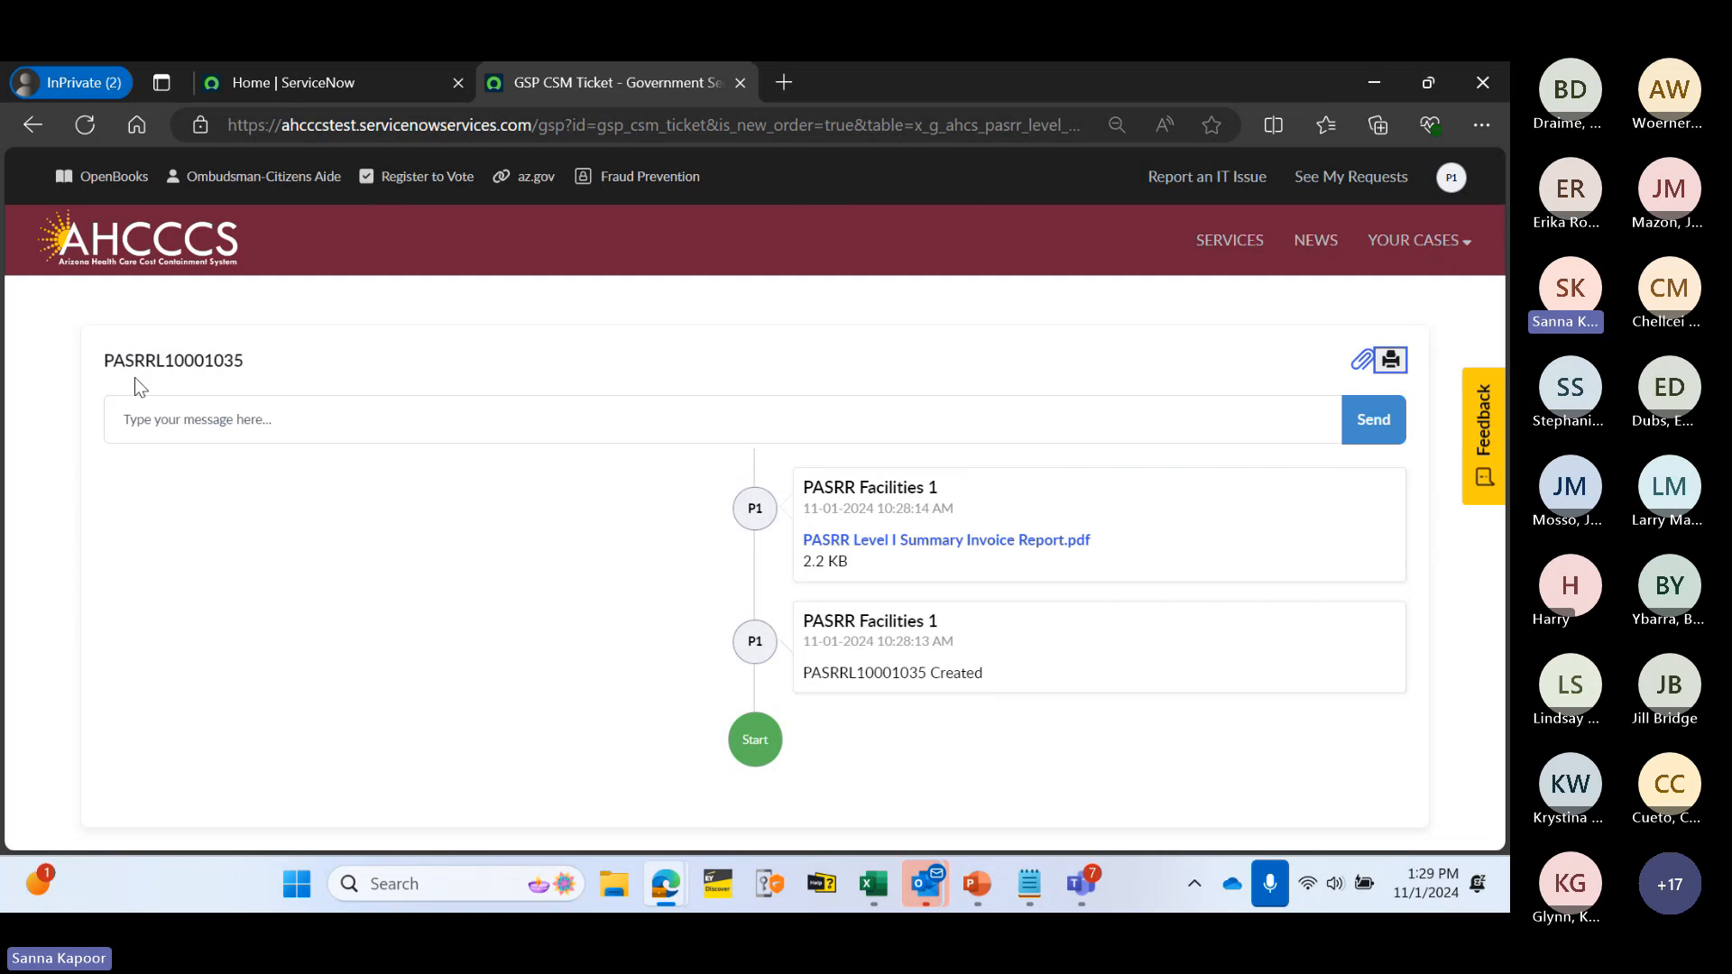
- Go to YOUR CASES > PASRR L1 Cases to see the L1 cases list
{"action": "left_click", "coordinate": [1398, 248]}
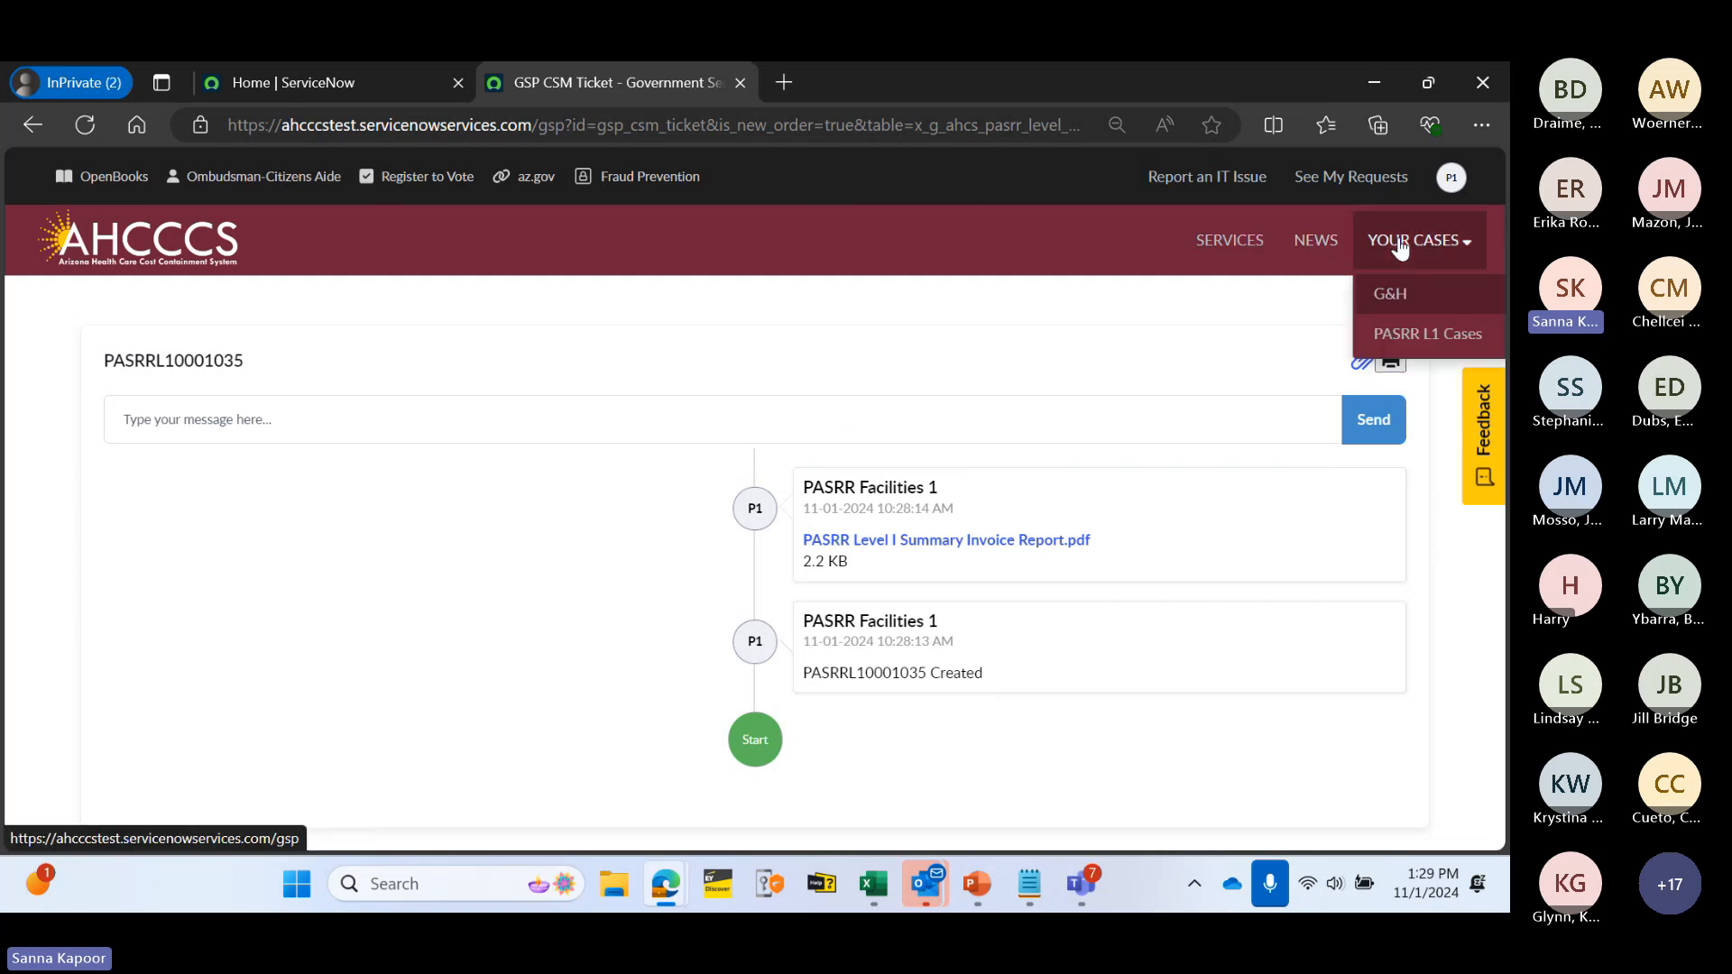
{"action": "left_click", "coordinate": [1426, 341]}
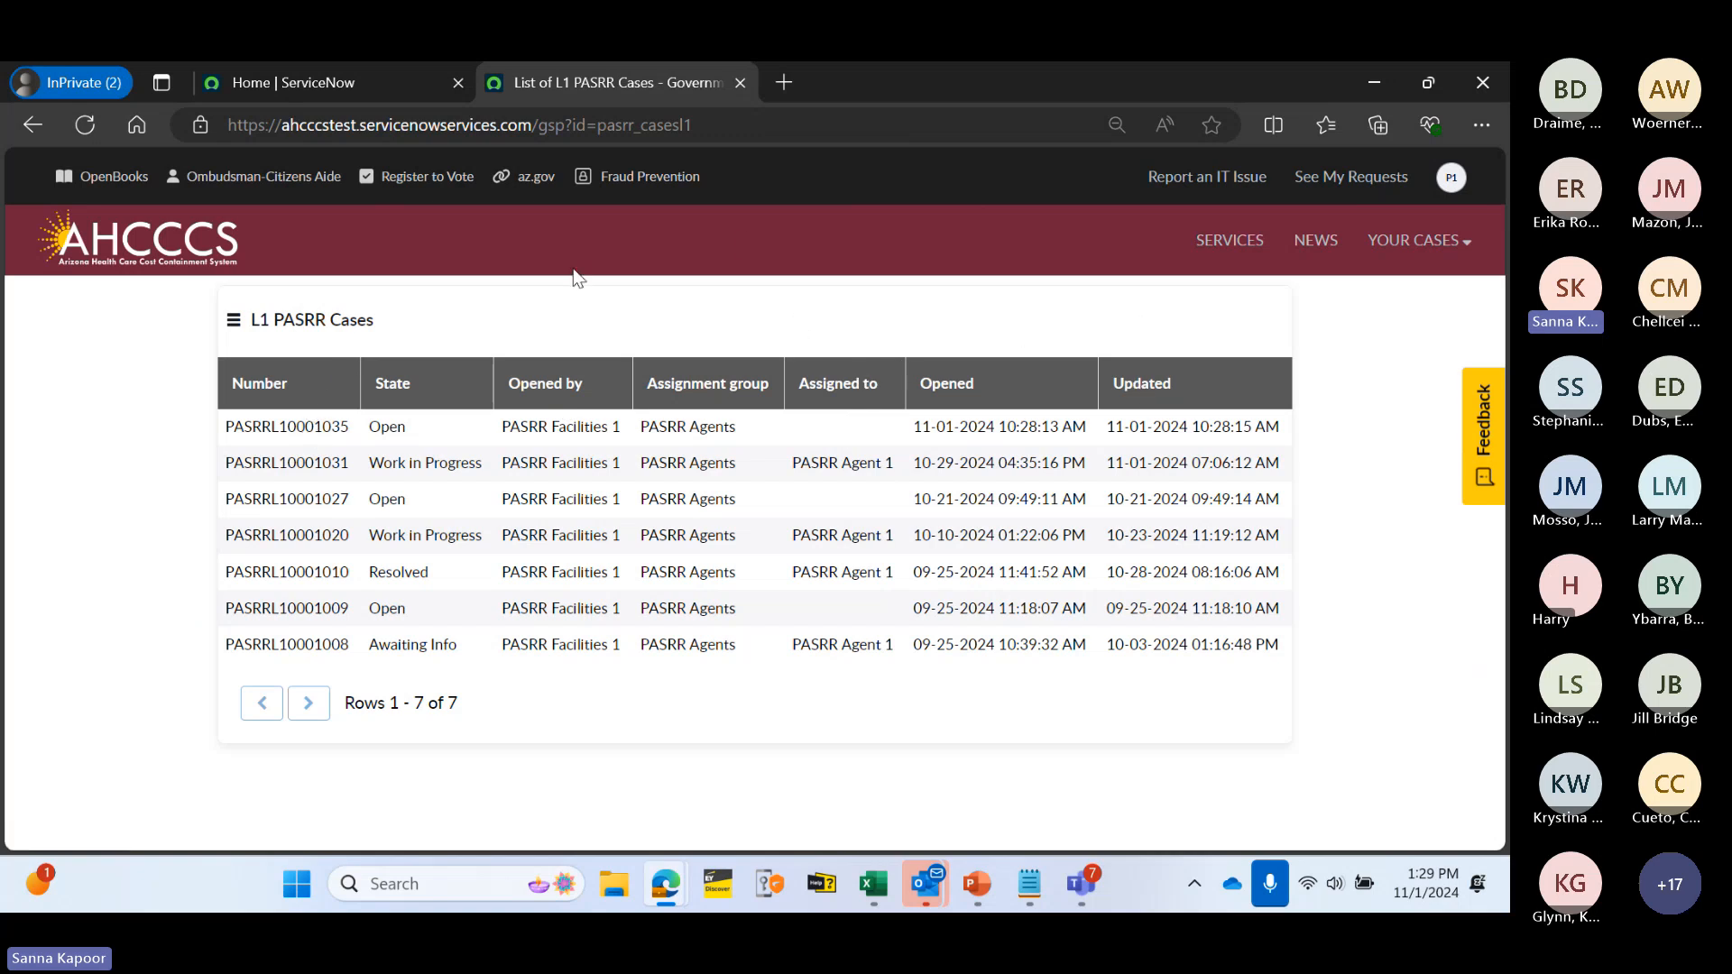
{"action": "left_click", "coordinate": [299, 433]}
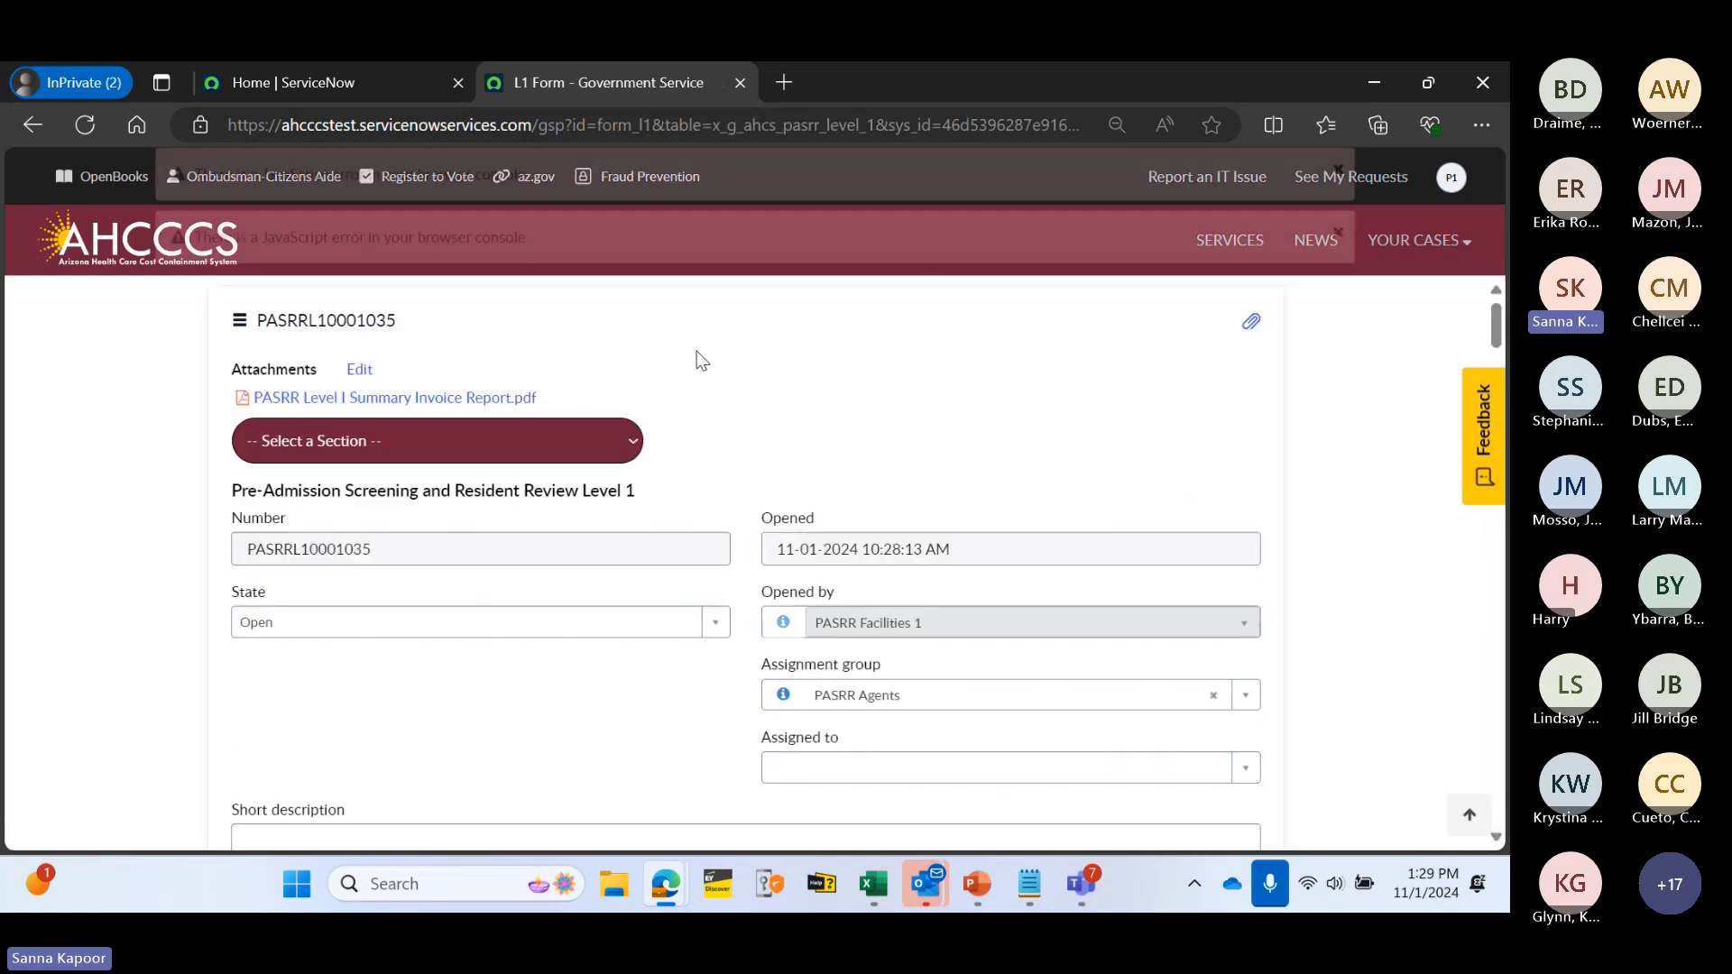
{"action": "left_click", "coordinate": [1340, 172]}
{"action": "scroll", "coordinate": [452, 523], "scroll_direction": "down", "scroll_amount": 8}
{"action": "scroll", "coordinate": [816, 444], "scroll_direction": "down", "scroll_amount": 20}
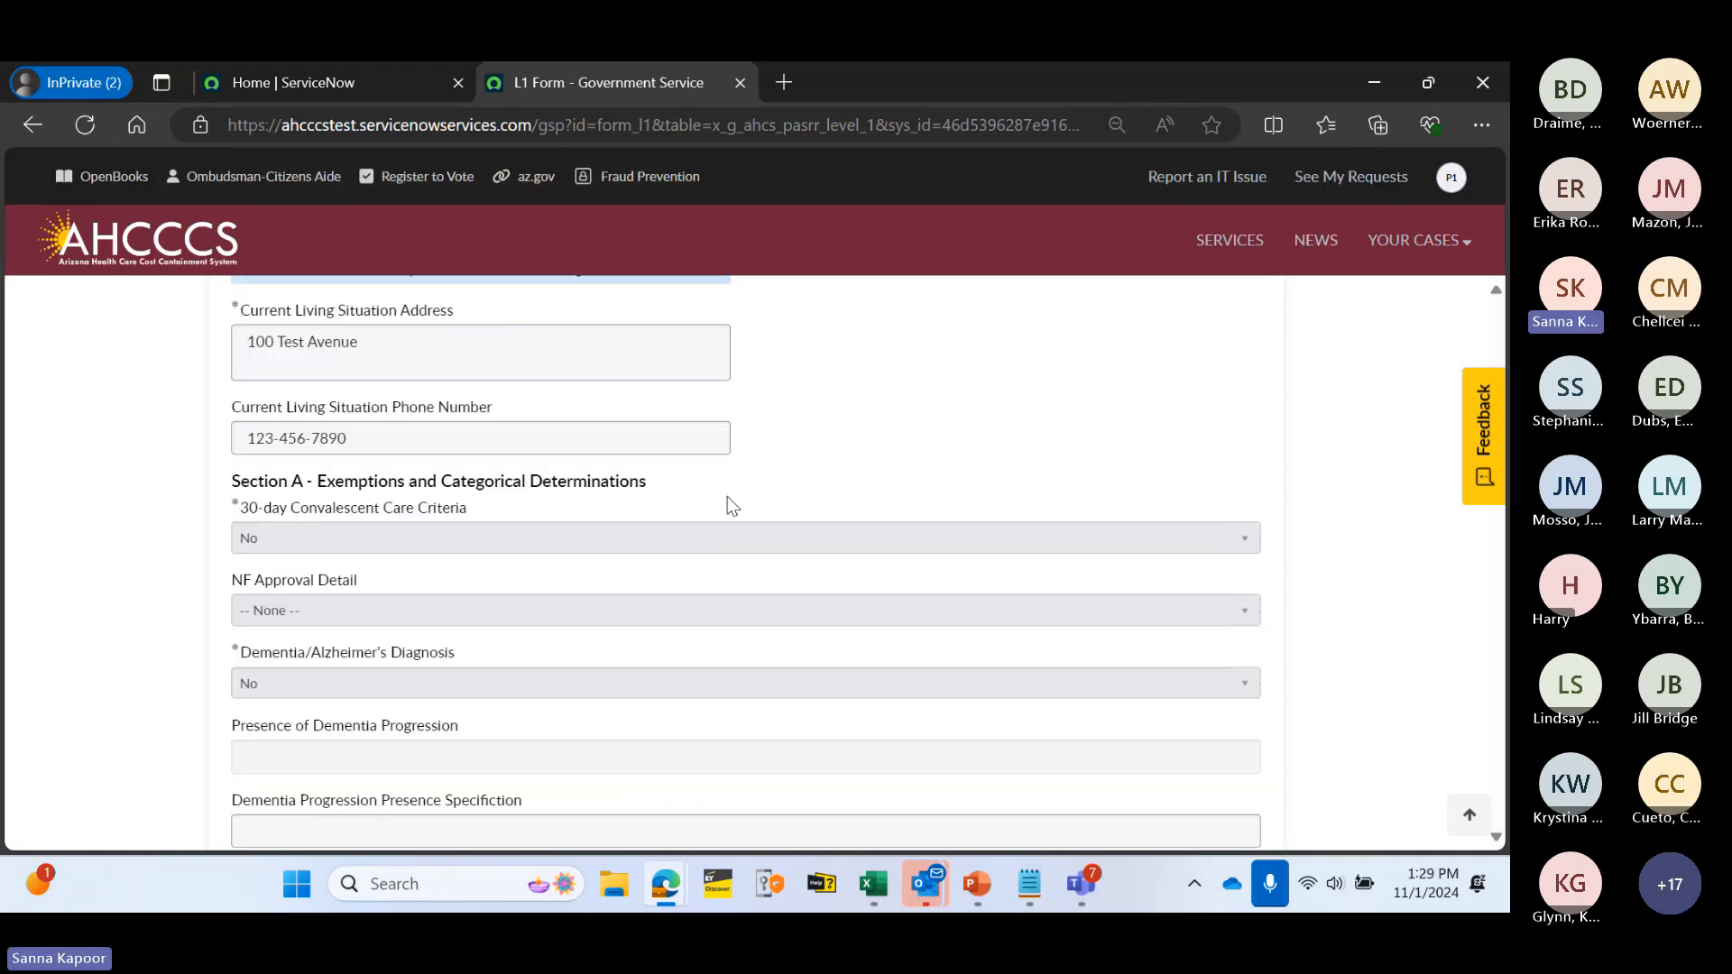
{"action": "scroll", "coordinate": [405, 527], "scroll_direction": "down", "scroll_amount": 3}
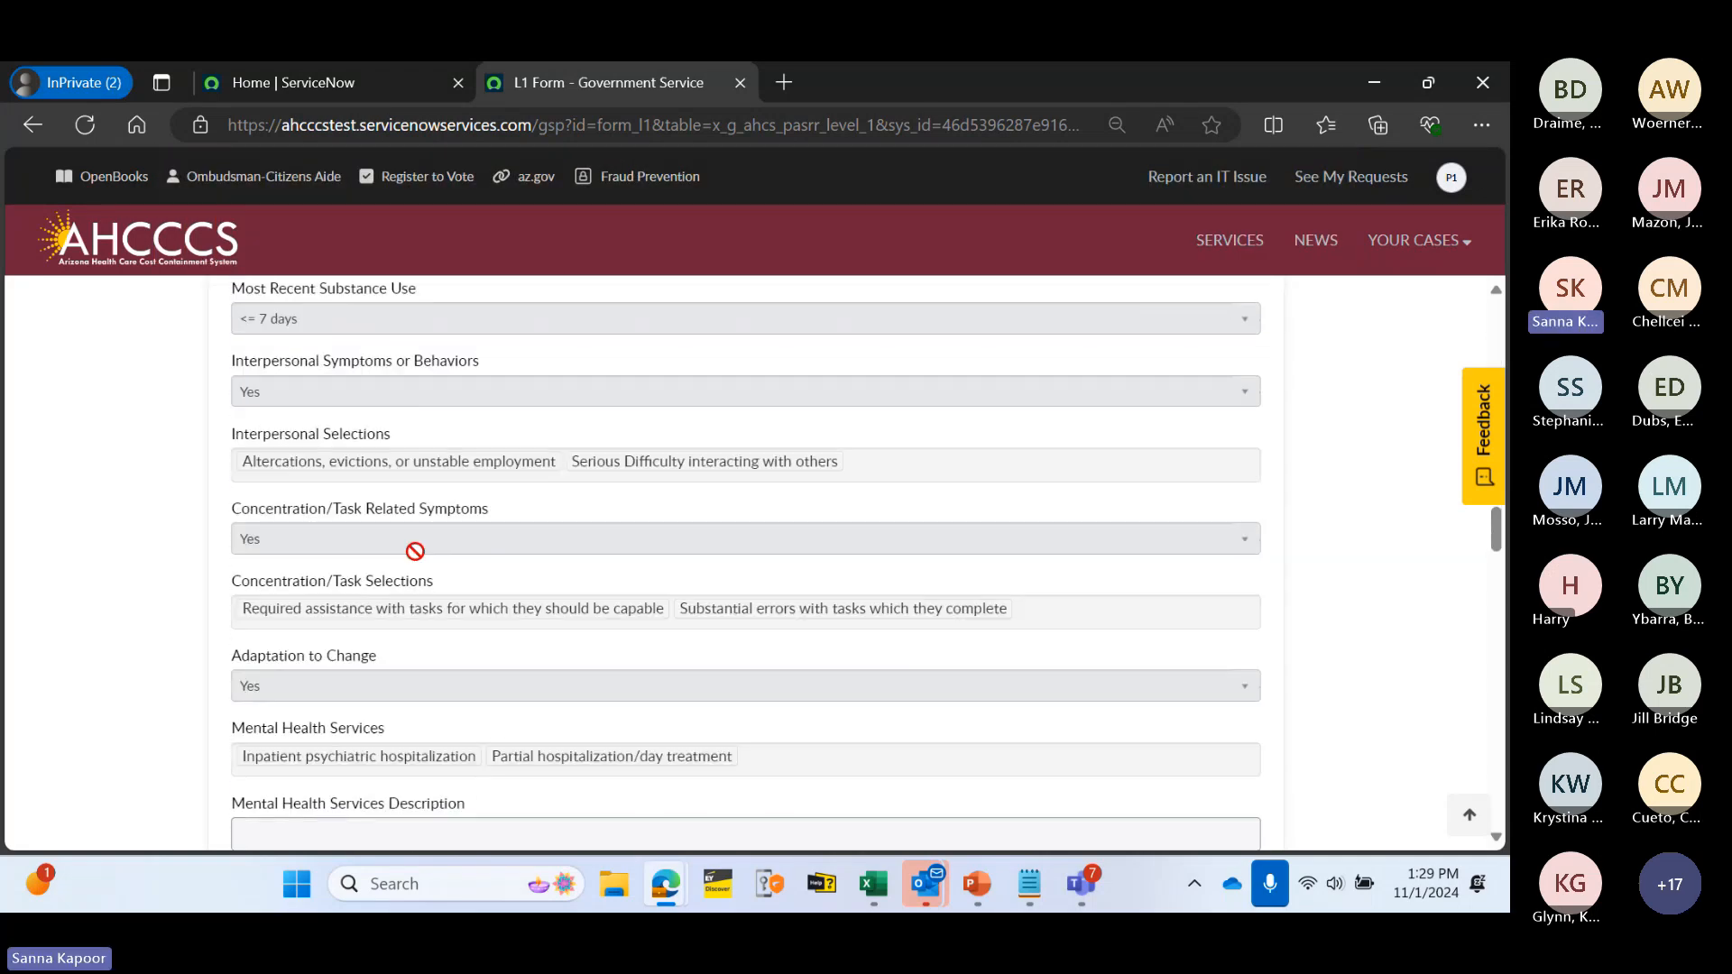
{"action": "scroll", "coordinate": [350, 425], "scroll_direction": "down", "scroll_amount": 6}
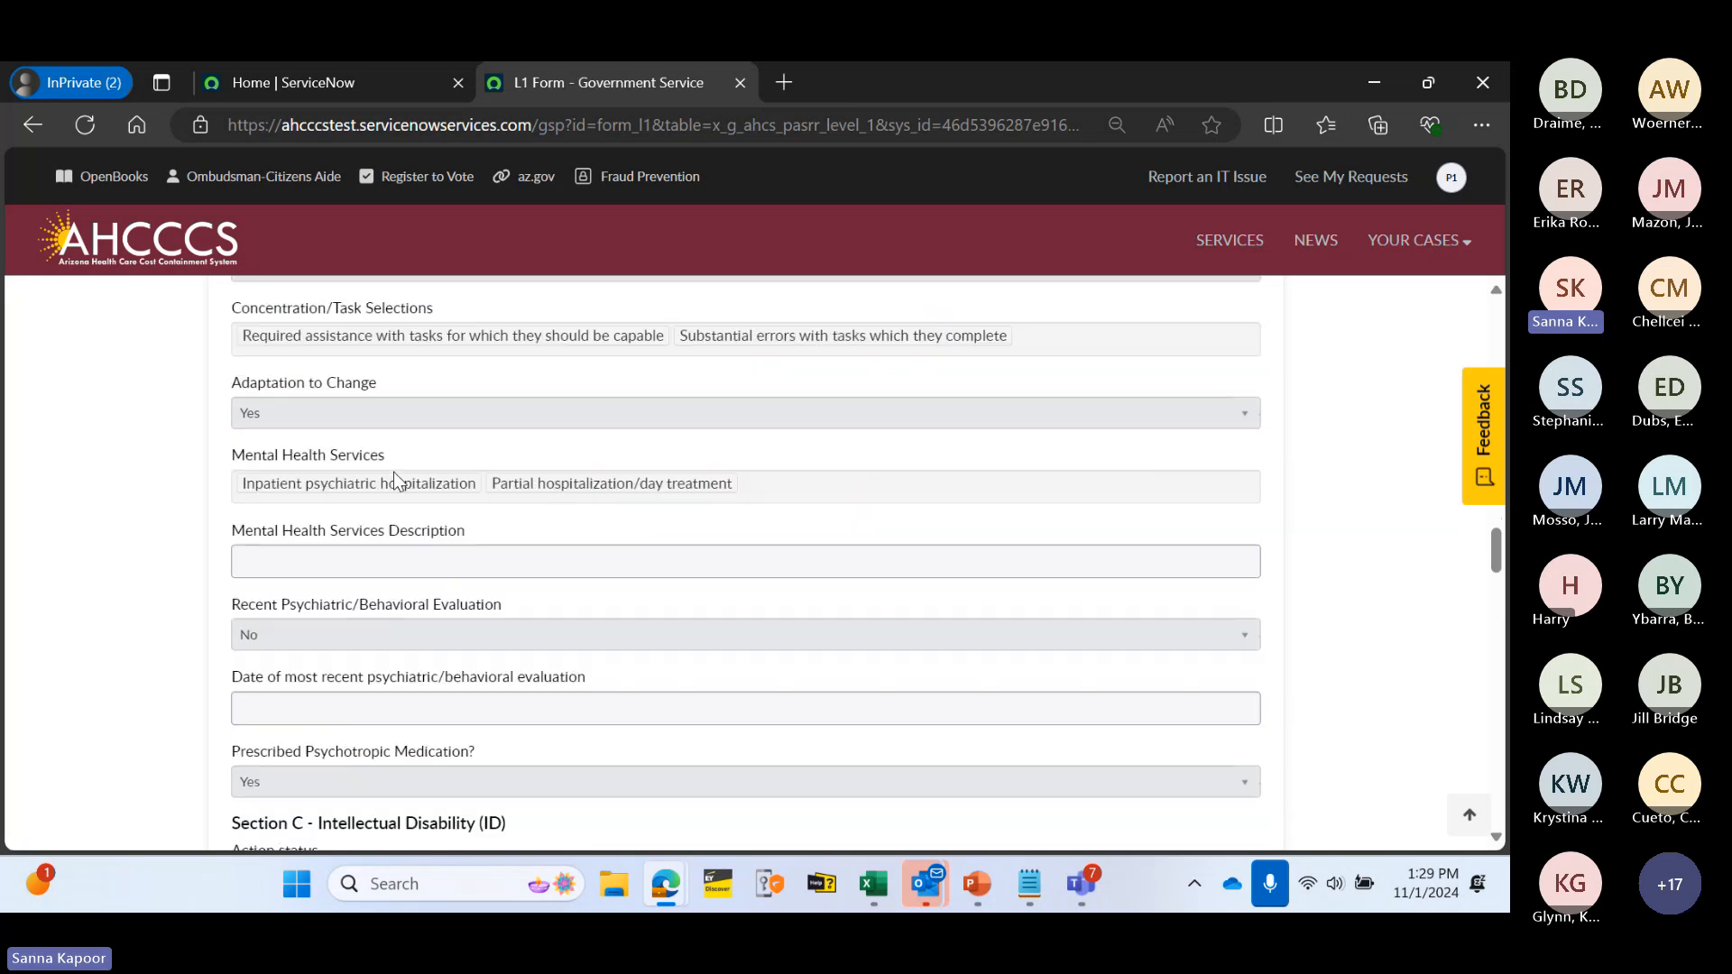
{"action": "scroll", "coordinate": [414, 511], "scroll_direction": "down", "scroll_amount": 9}
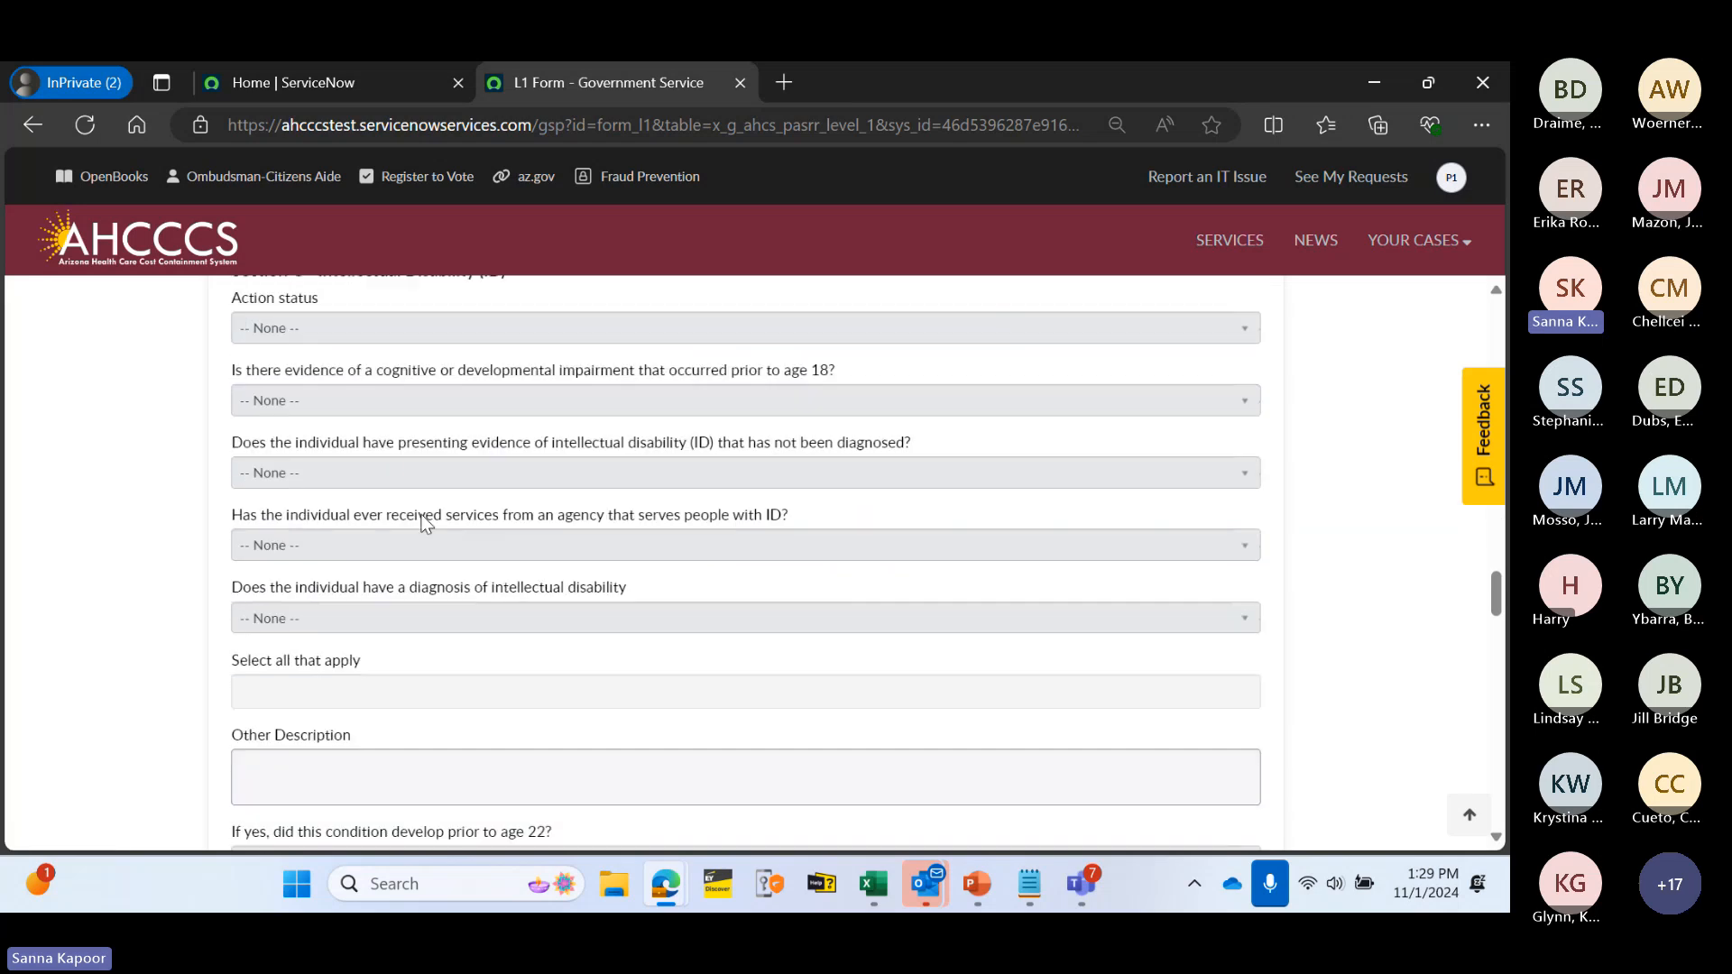
{"action": "scroll", "coordinate": [449, 534], "scroll_direction": "down", "scroll_amount": 8}
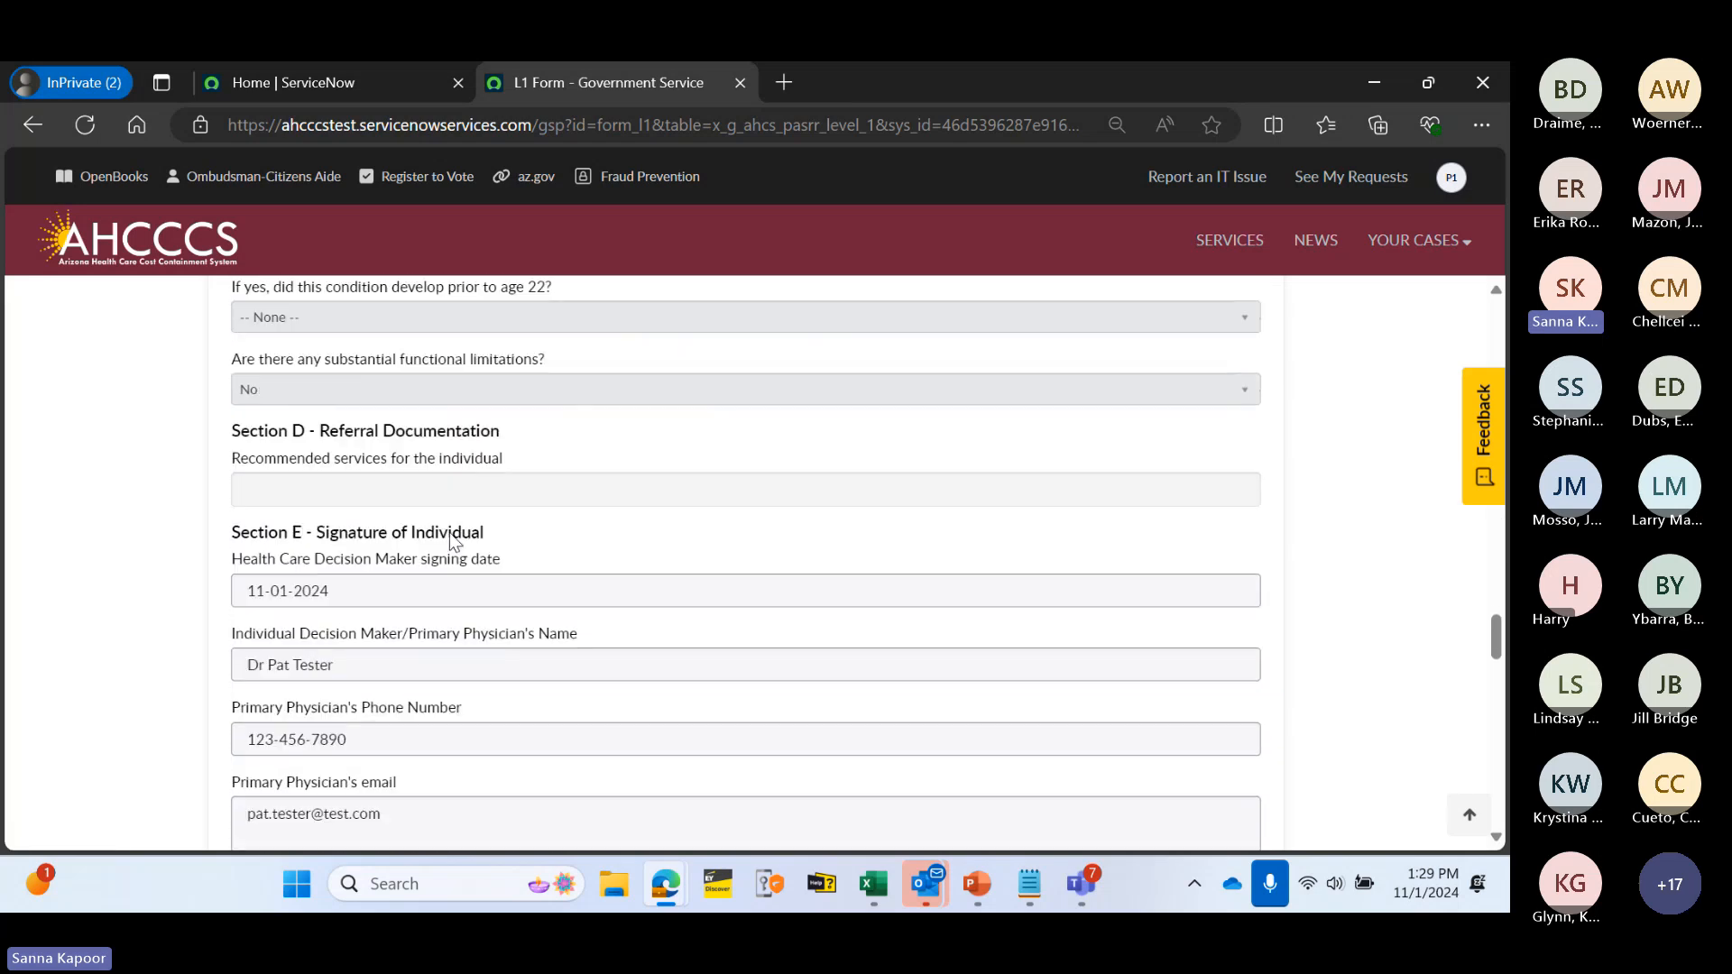
{"action": "scroll", "coordinate": [595, 569], "scroll_direction": "down", "scroll_amount": 10}
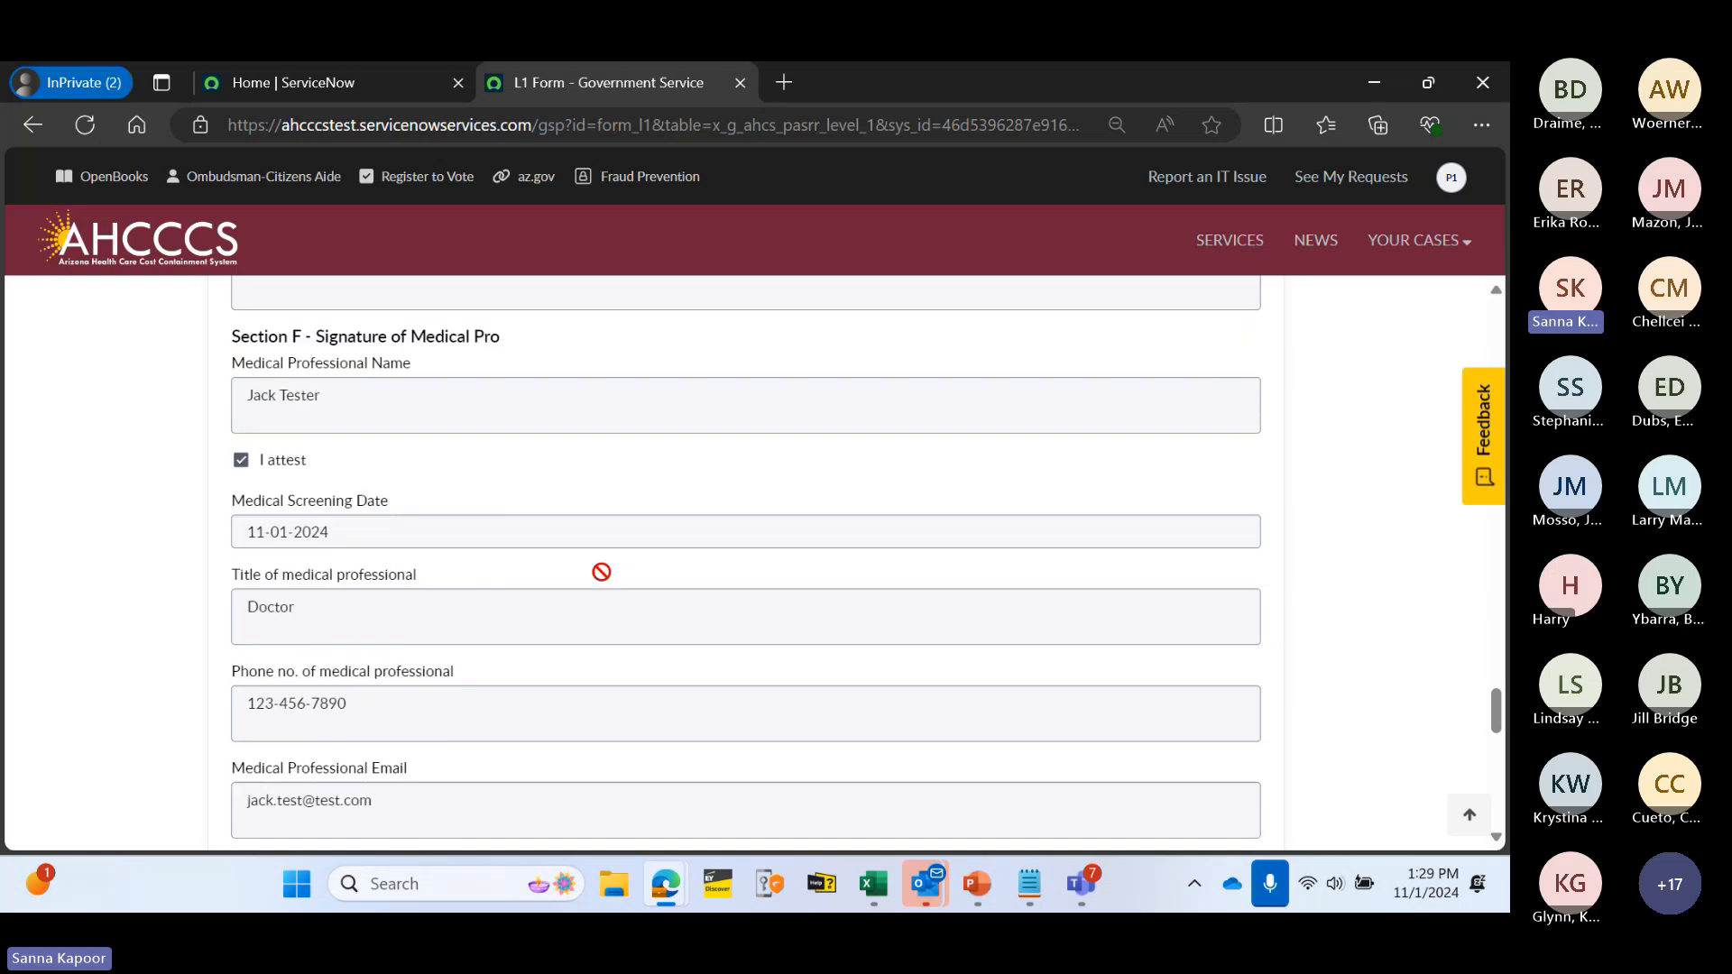
{"action": "scroll", "coordinate": [740, 496], "scroll_direction": "up", "scroll_amount": 3}
{"action": "scroll", "coordinate": [739, 492], "scroll_direction": "up", "scroll_amount": 20}
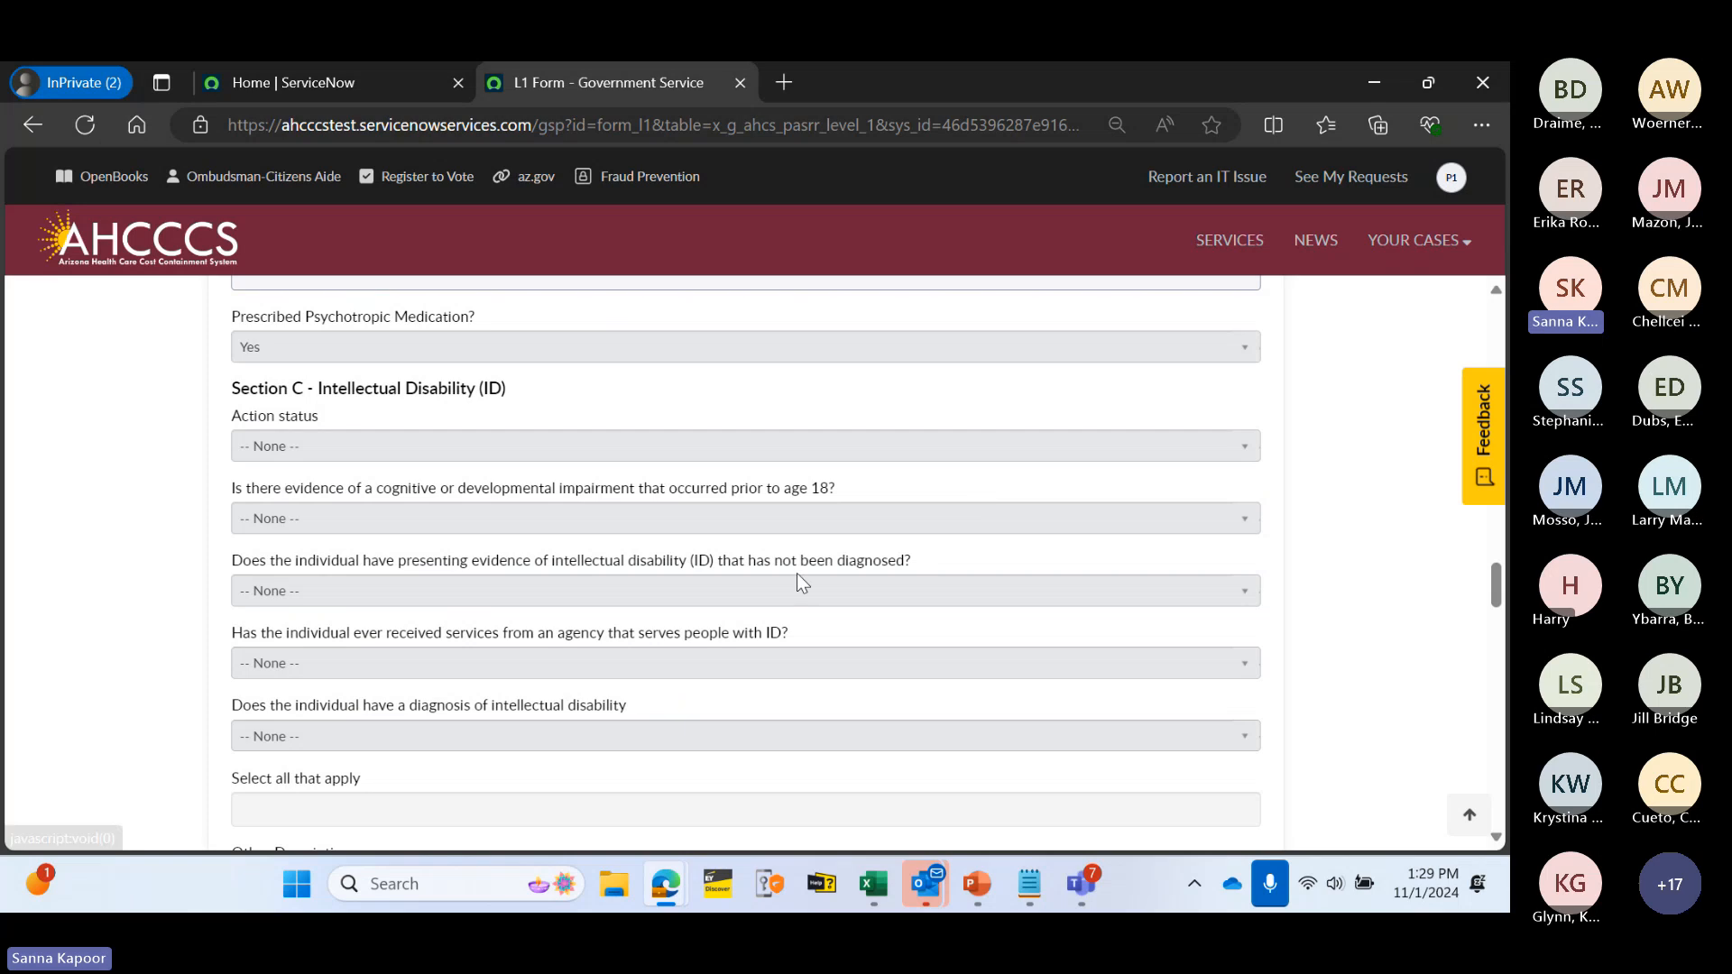
{"action": "scroll", "coordinate": [906, 491], "scroll_direction": "up", "scroll_amount": 10}
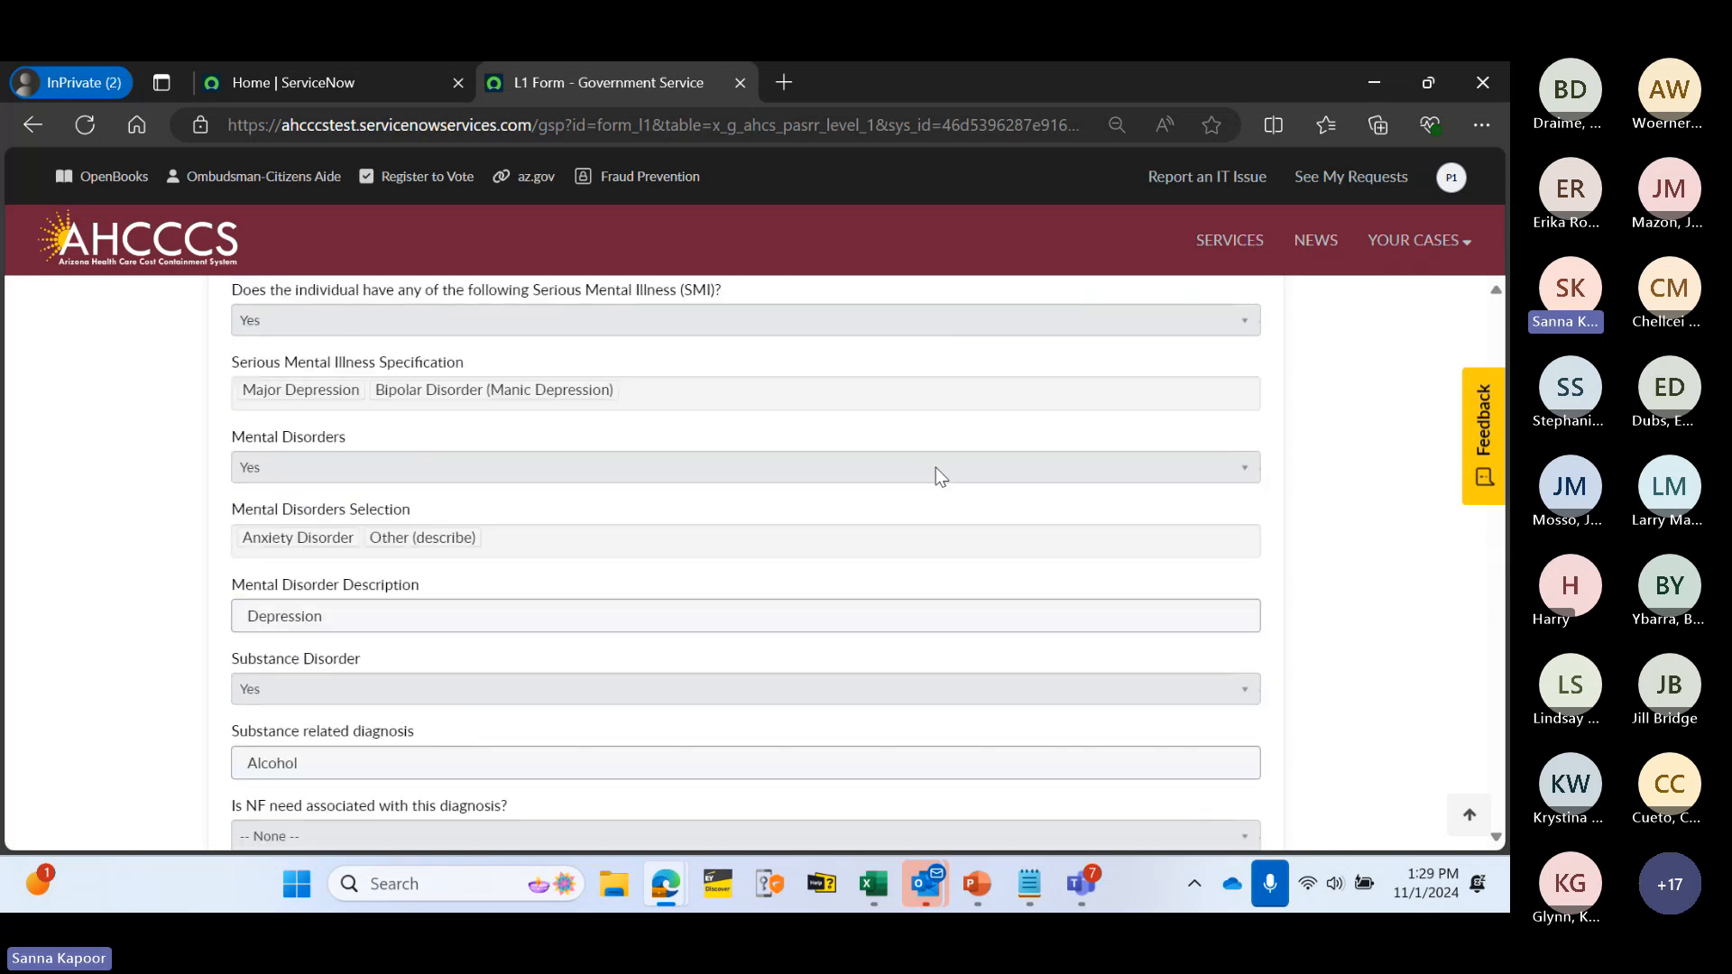
{"action": "scroll", "coordinate": [851, 545], "scroll_direction": "up", "scroll_amount": 15}
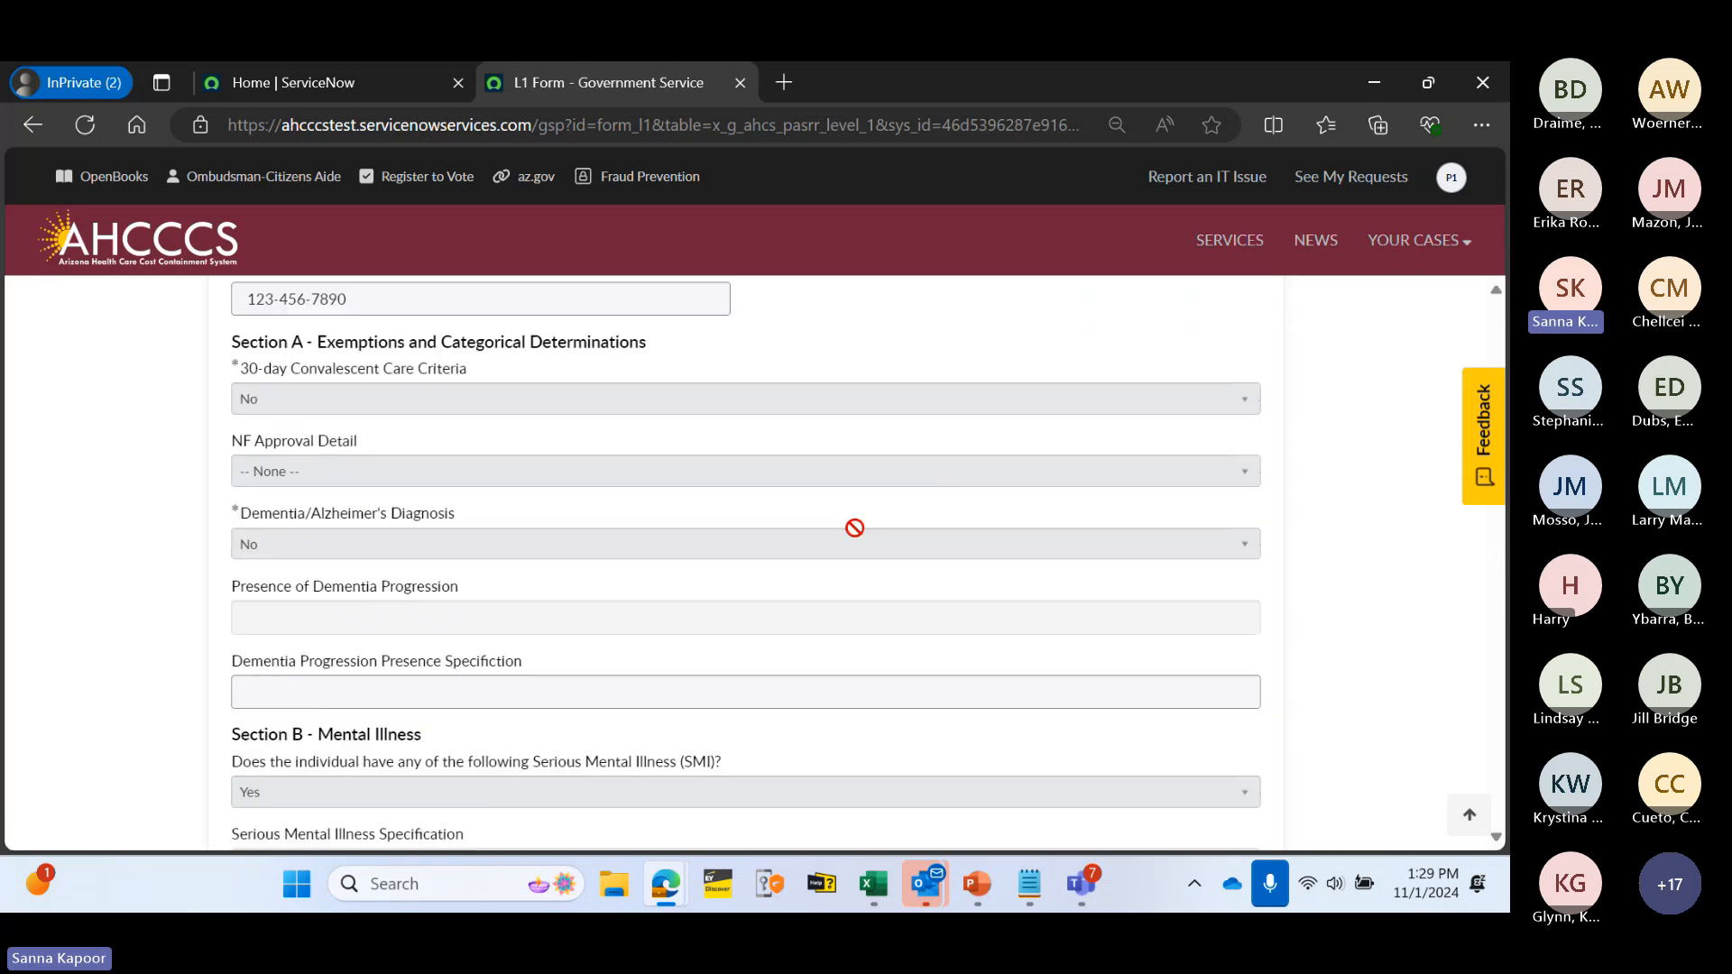
{"action": "scroll", "coordinate": [857, 505], "scroll_direction": "up", "scroll_amount": 5}
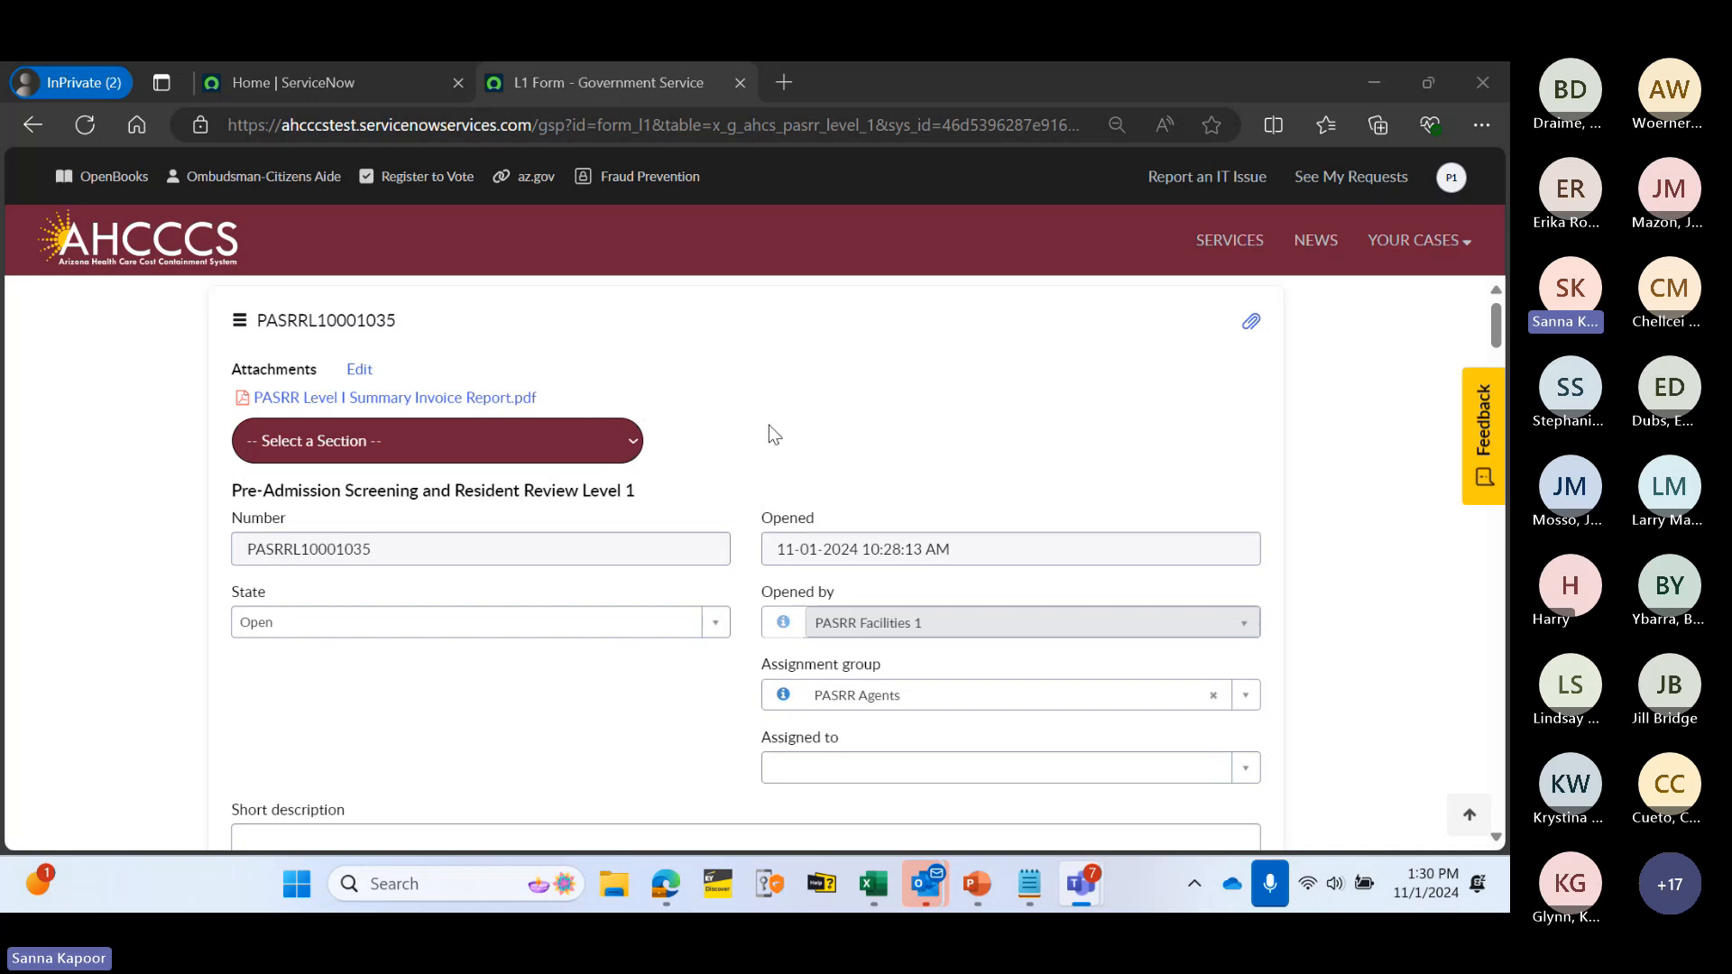
{"action": "left_click", "coordinate": [1432, 265]}
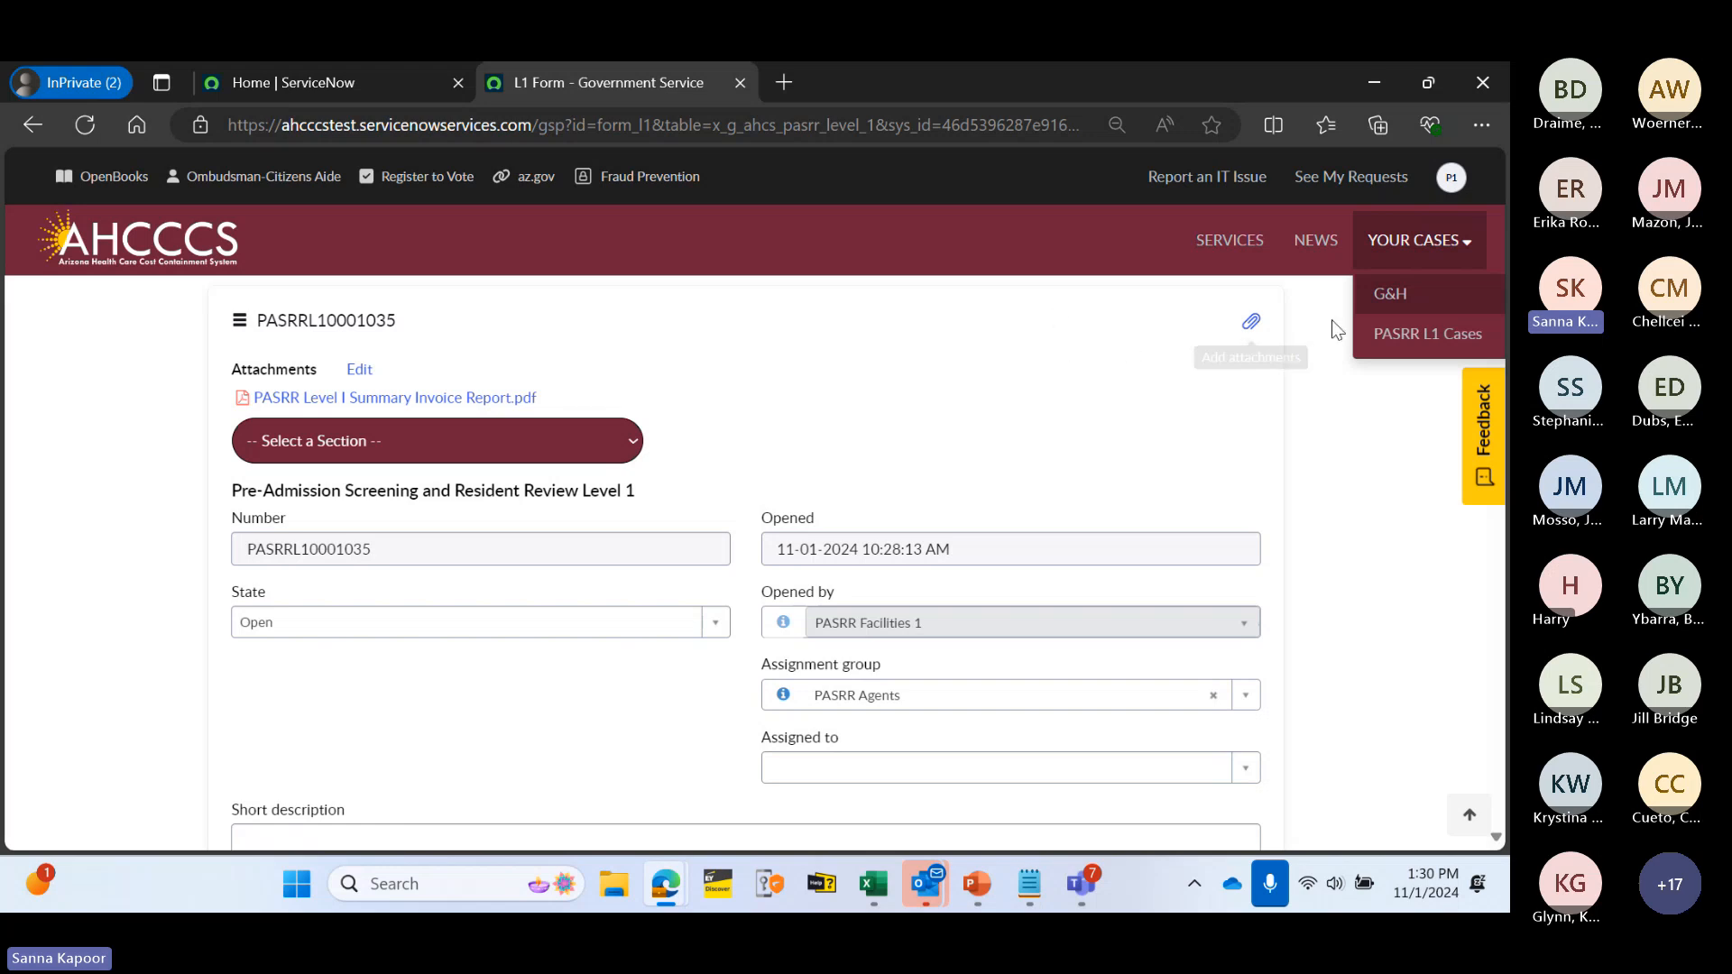
{"action": "left_click", "coordinate": [1392, 332]}
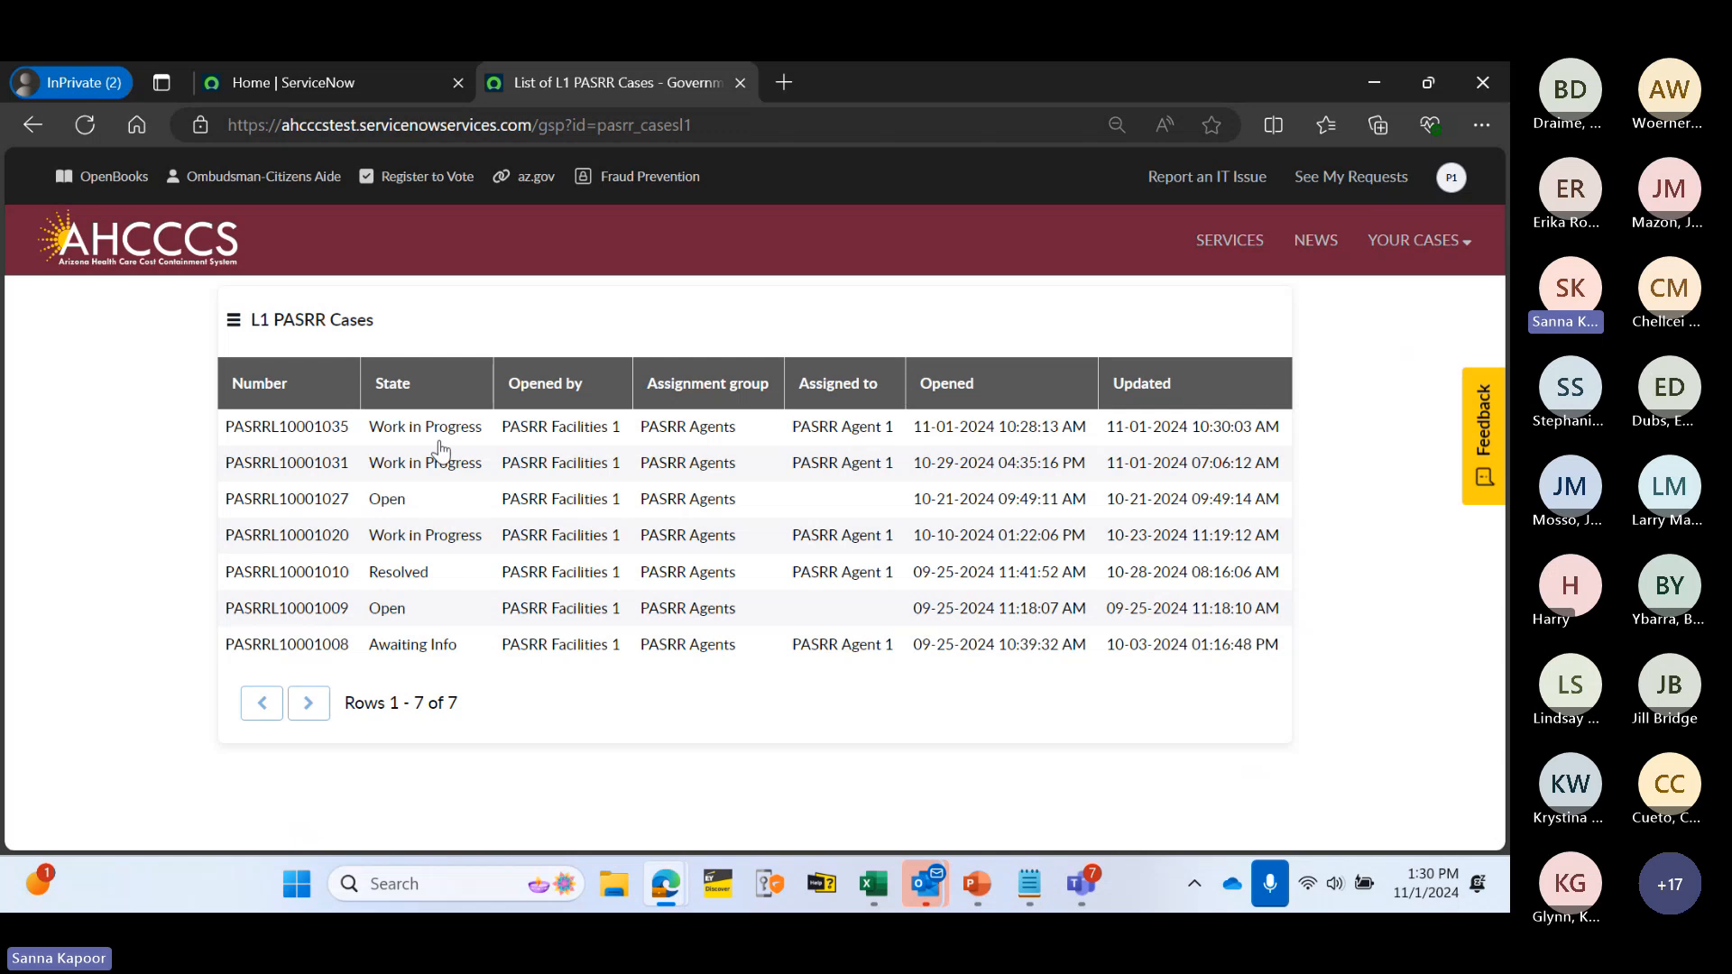
{"action": "left_click", "coordinate": [289, 428]}
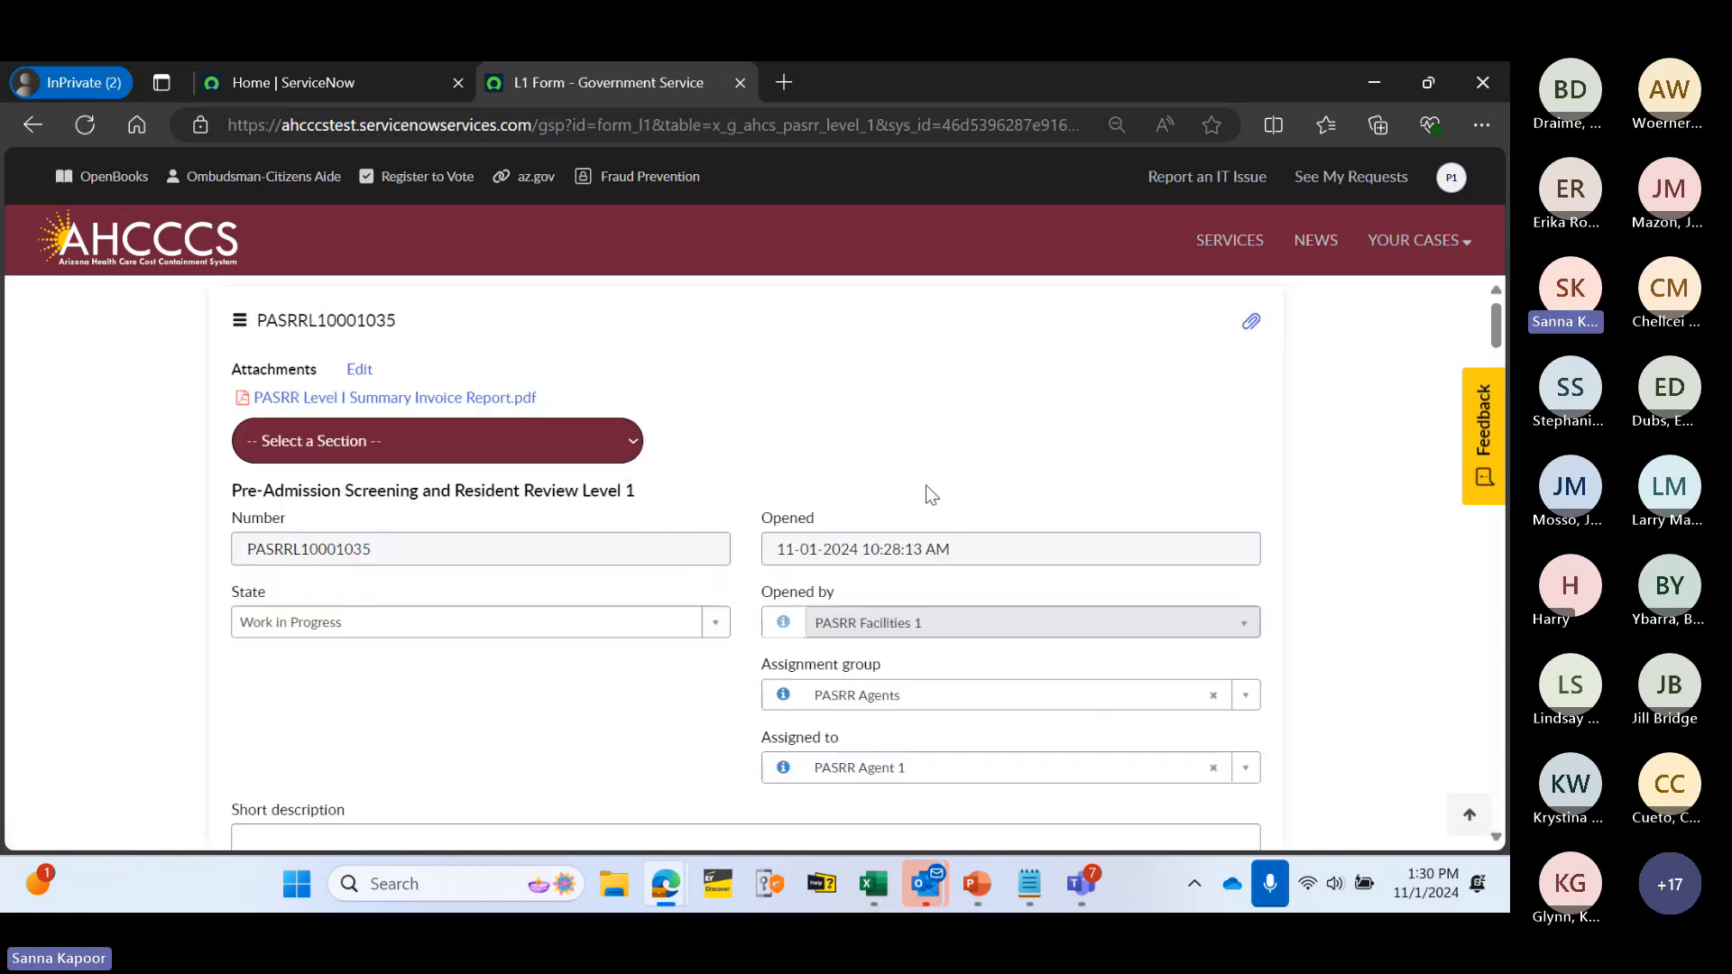
{"action": "scroll", "coordinate": [925, 487], "scroll_direction": "down", "scroll_amount": 7}
{"action": "left_click", "coordinate": [1337, 170]}
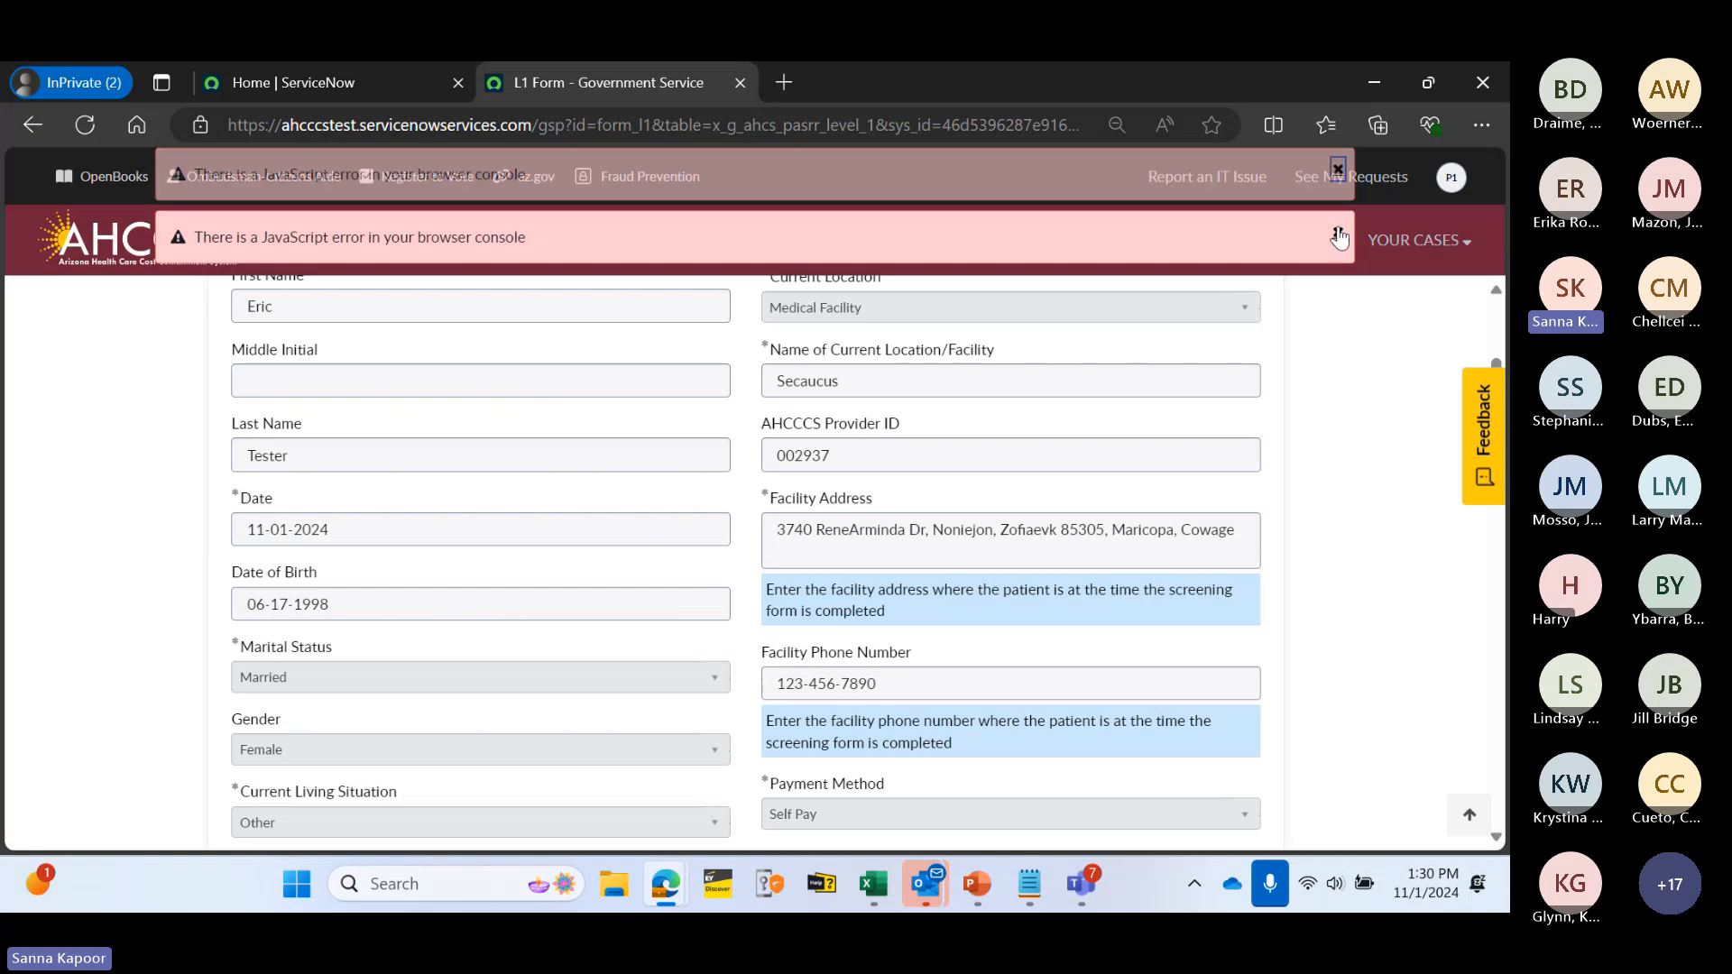
{"action": "left_click", "coordinate": [1337, 233]}
{"action": "scroll", "coordinate": [1387, 354], "scroll_direction": "down", "scroll_amount": 10}
{"action": "scroll", "coordinate": [1387, 355], "scroll_direction": "down", "scroll_amount": 20}
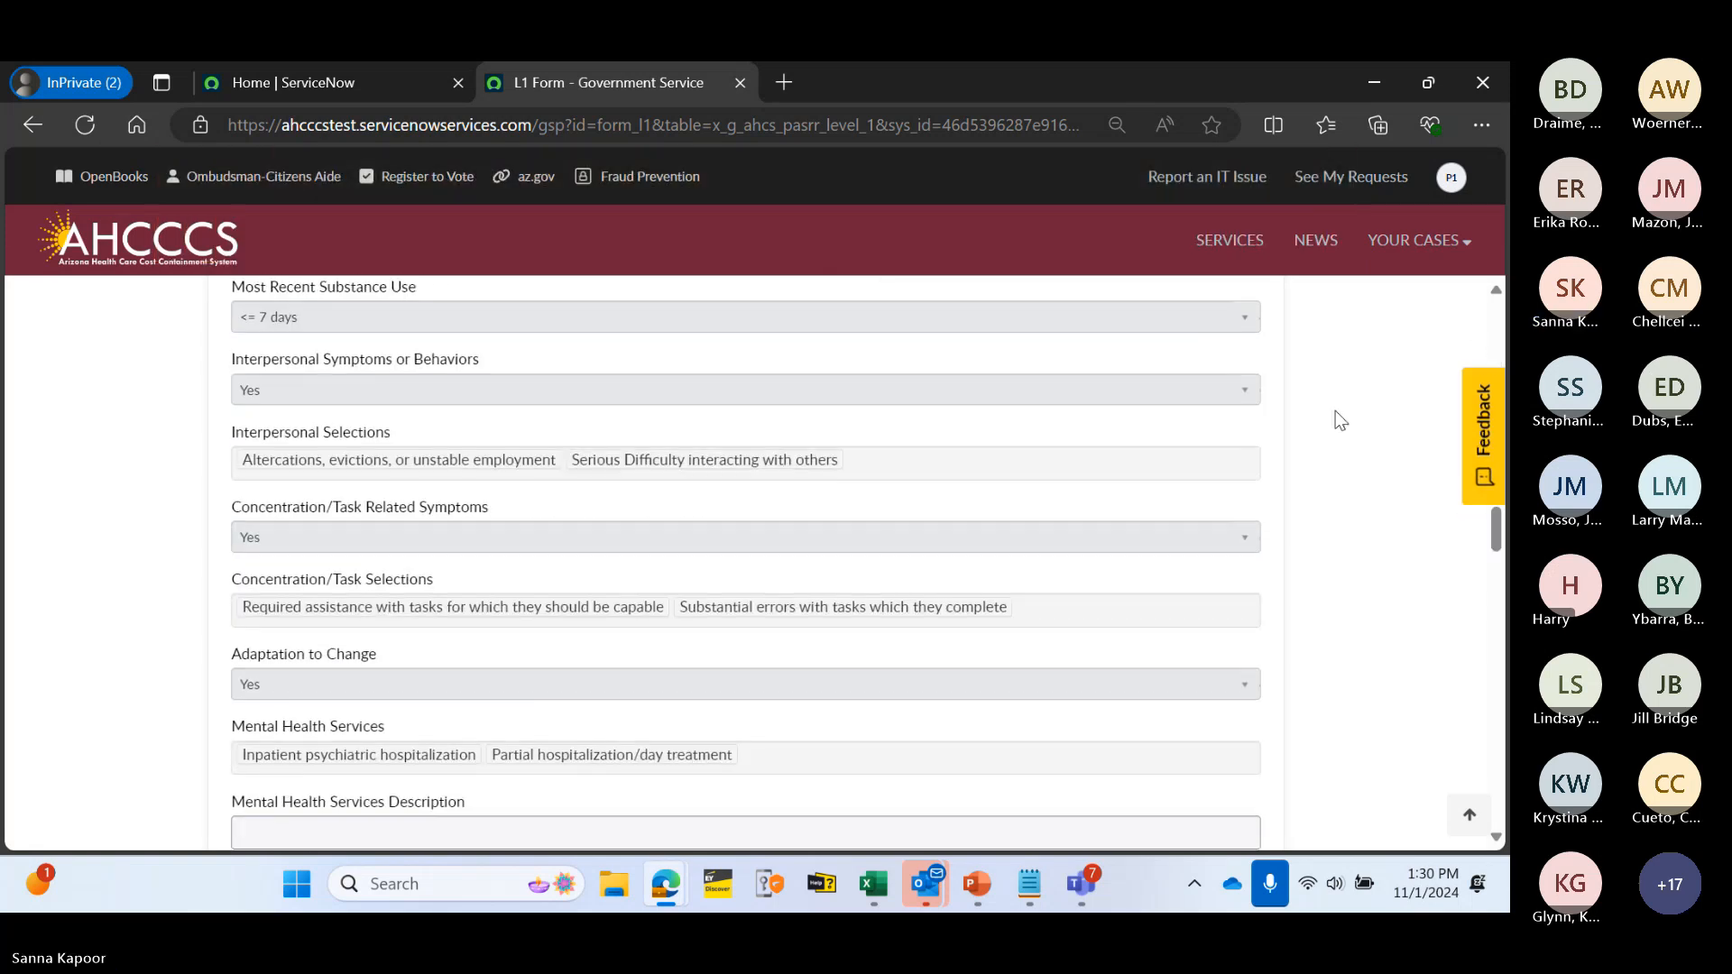
{"action": "scroll", "coordinate": [1310, 464], "scroll_direction": "down", "scroll_amount": 6}
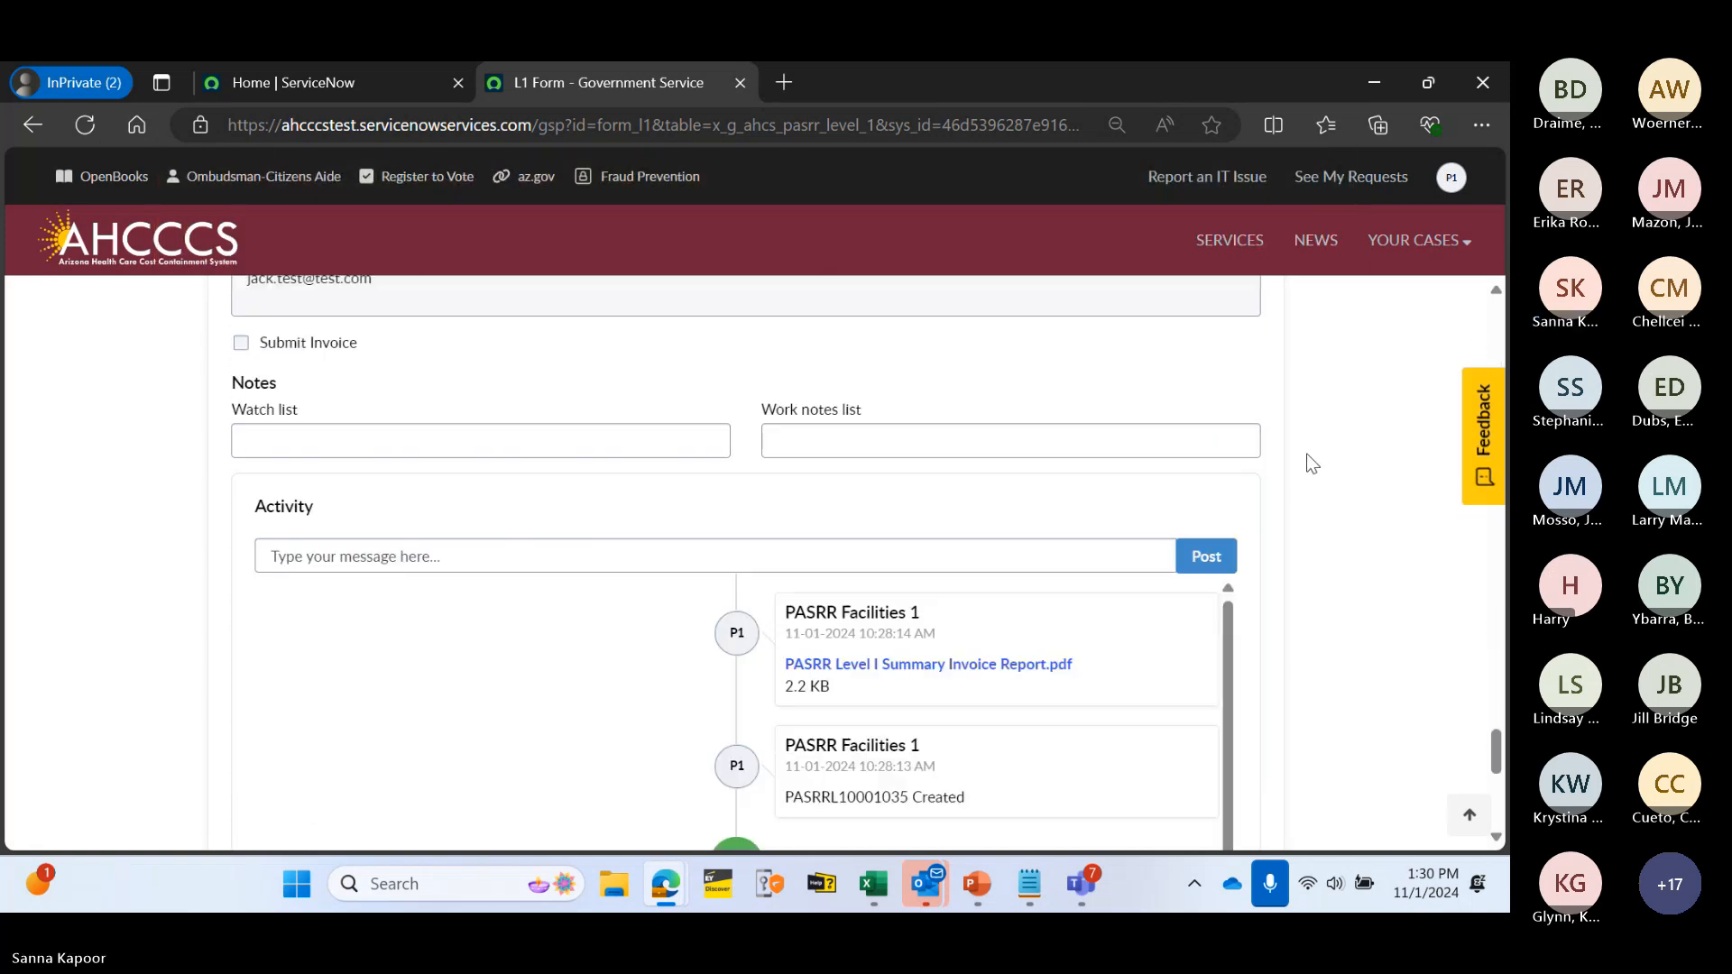
- Scroll through the Activity feed to read PASRR Agent 1's comment asking to recheck Section B
{"action": "scroll", "coordinate": [1133, 468], "scroll_direction": "up", "scroll_amount": 2}
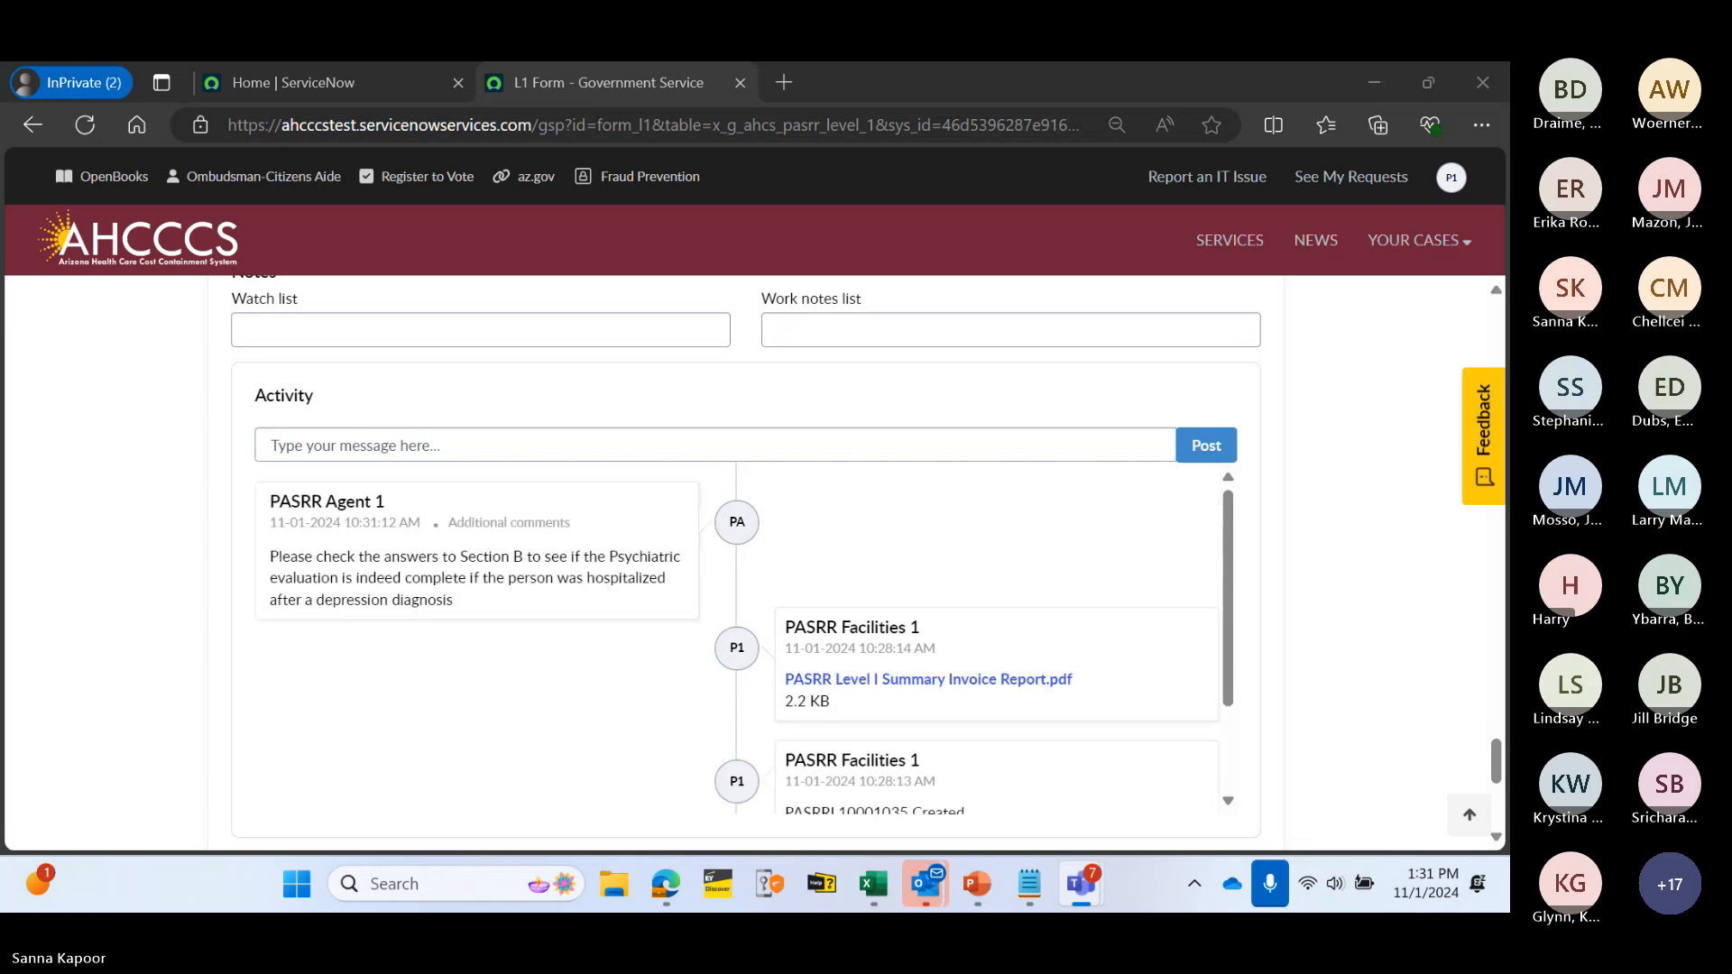
{"action": "scroll", "coordinate": [842, 436], "scroll_direction": "down", "scroll_amount": 3}
{"action": "scroll", "coordinate": [843, 436], "scroll_direction": "up", "scroll_amount": 2}
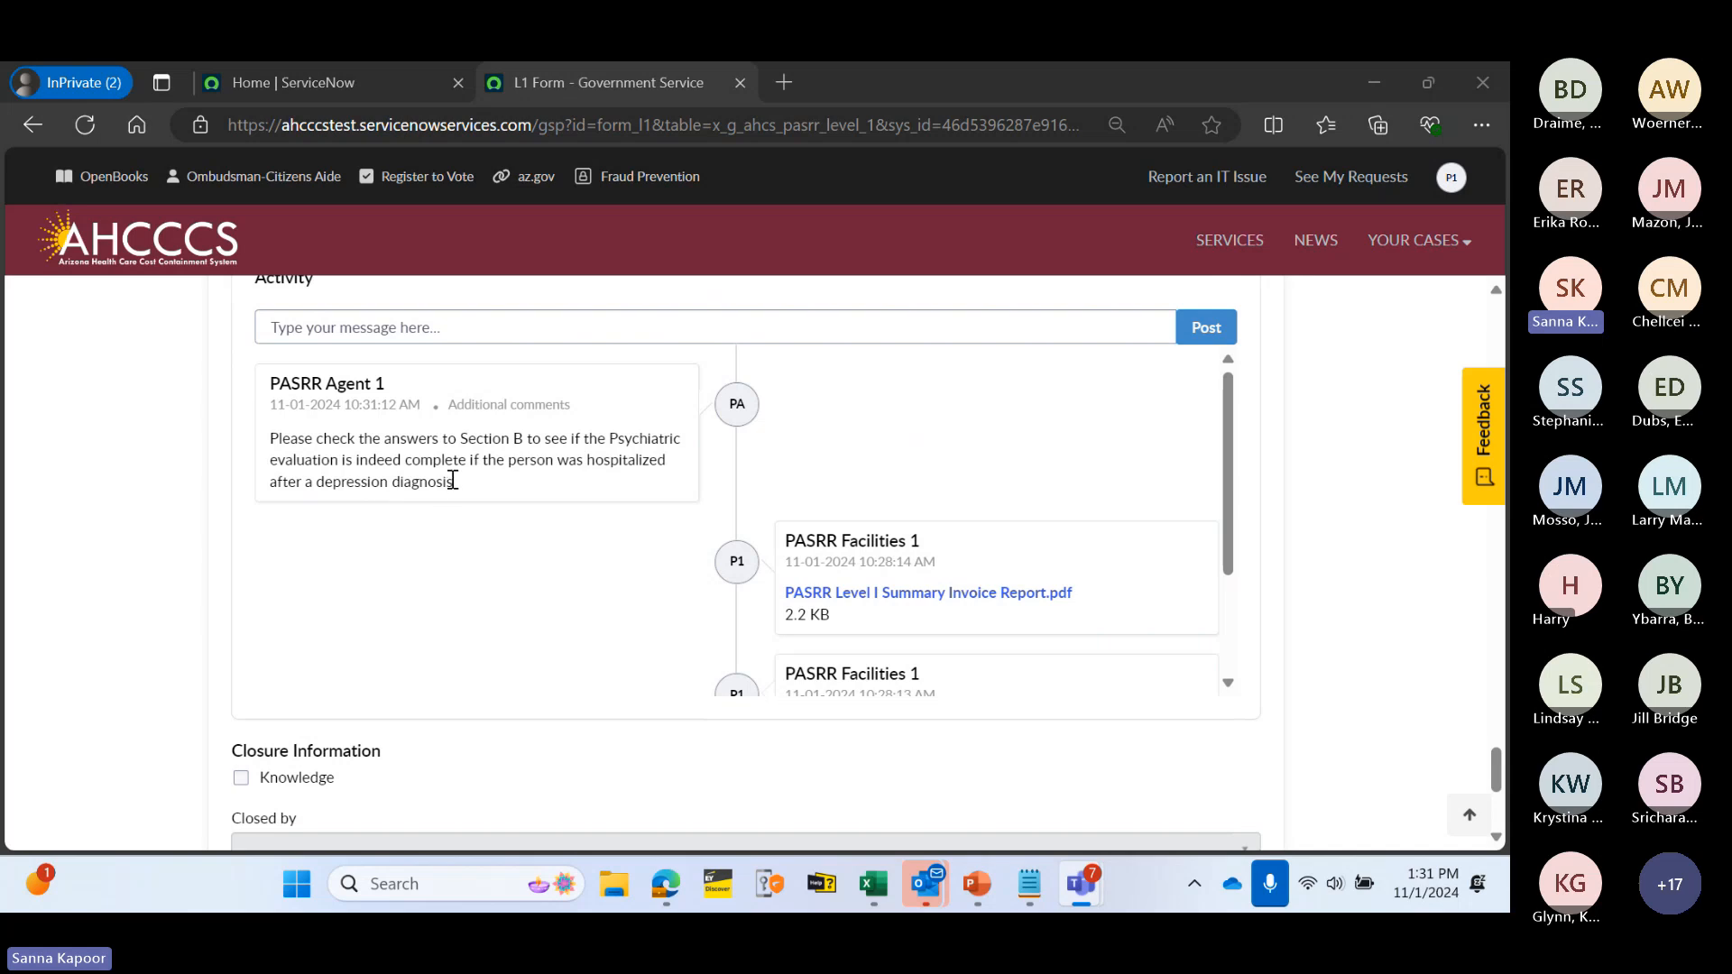
{"action": "scroll", "coordinate": [451, 483], "scroll_direction": "up", "scroll_amount": 10}
{"action": "scroll", "coordinate": [470, 431], "scroll_direction": "up", "scroll_amount": 5}
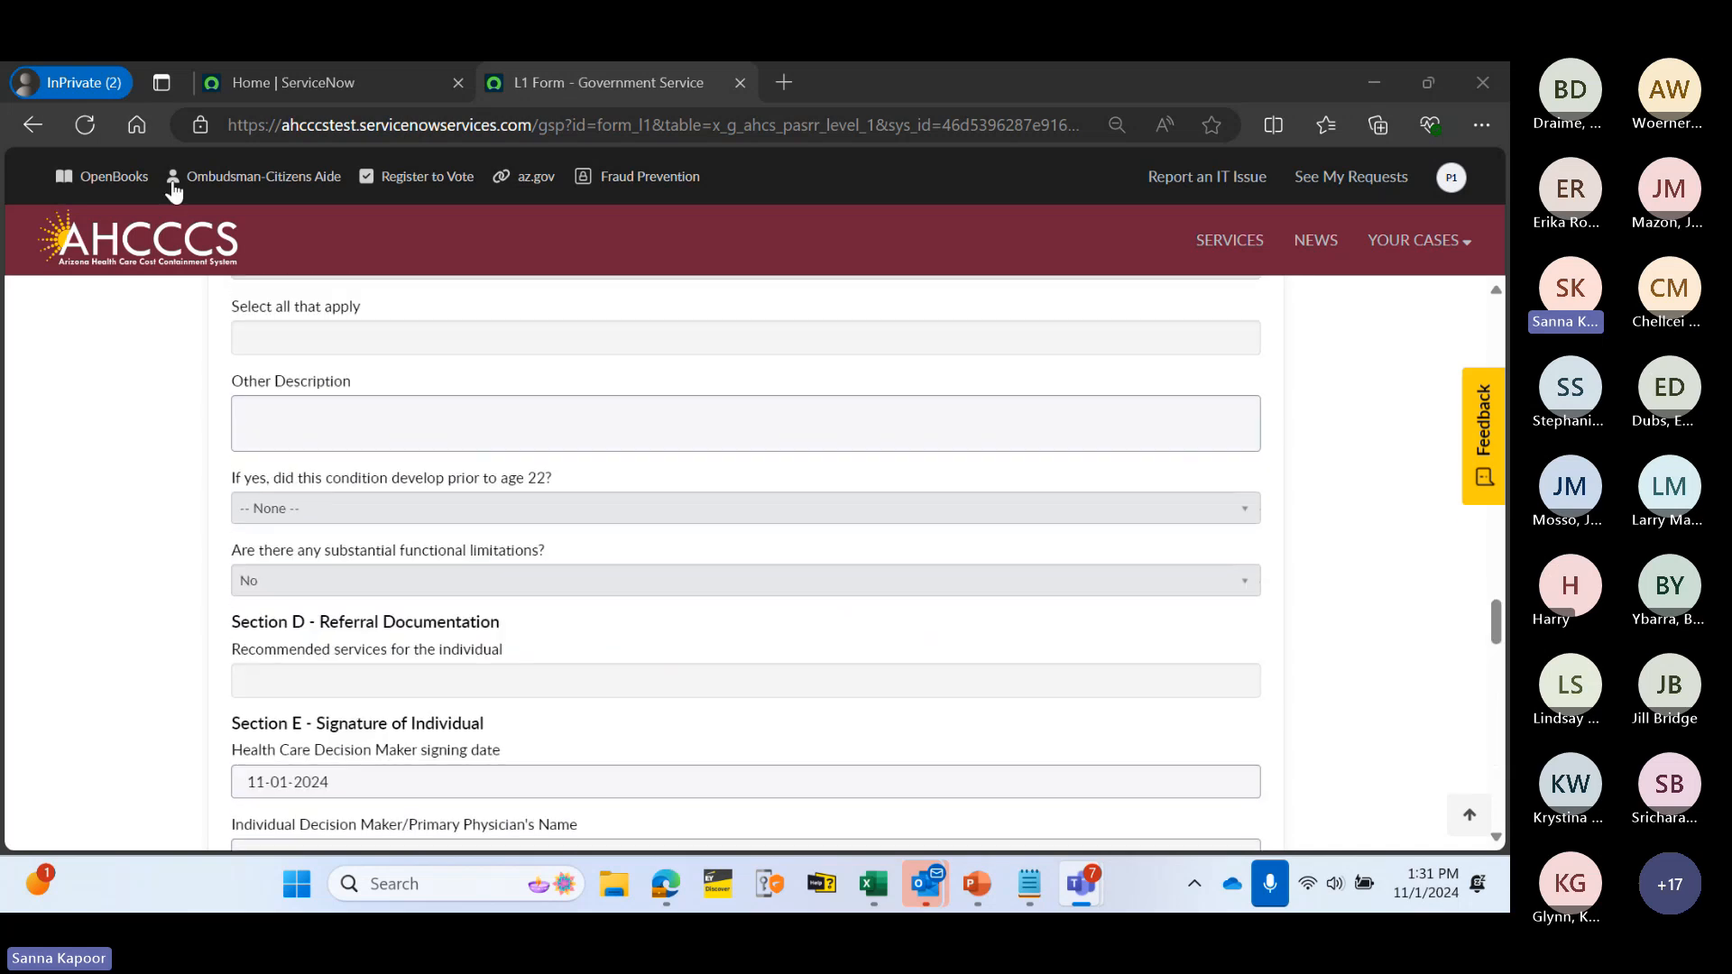
- Reload case 1035, now Awaiting Info, check Section B's Mental Disorders choices, and show the case lists
{"action": "left_click", "coordinate": [83, 125]}
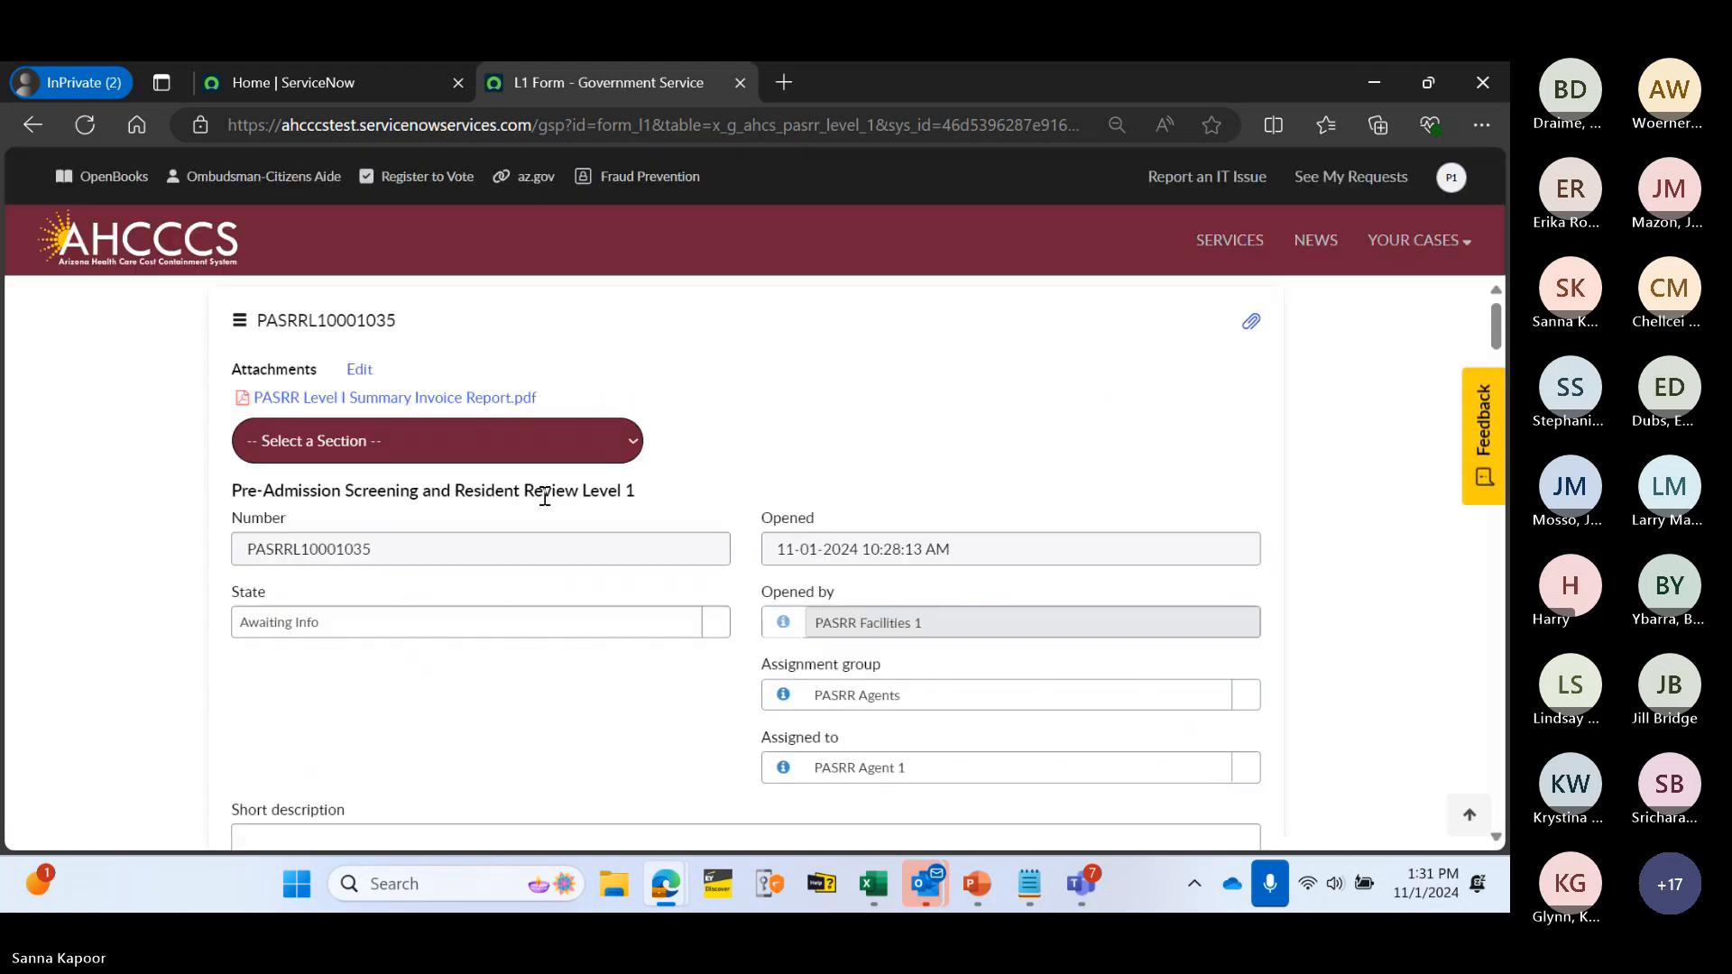
{"action": "scroll", "coordinate": [522, 498], "scroll_direction": "down", "scroll_amount": 5}
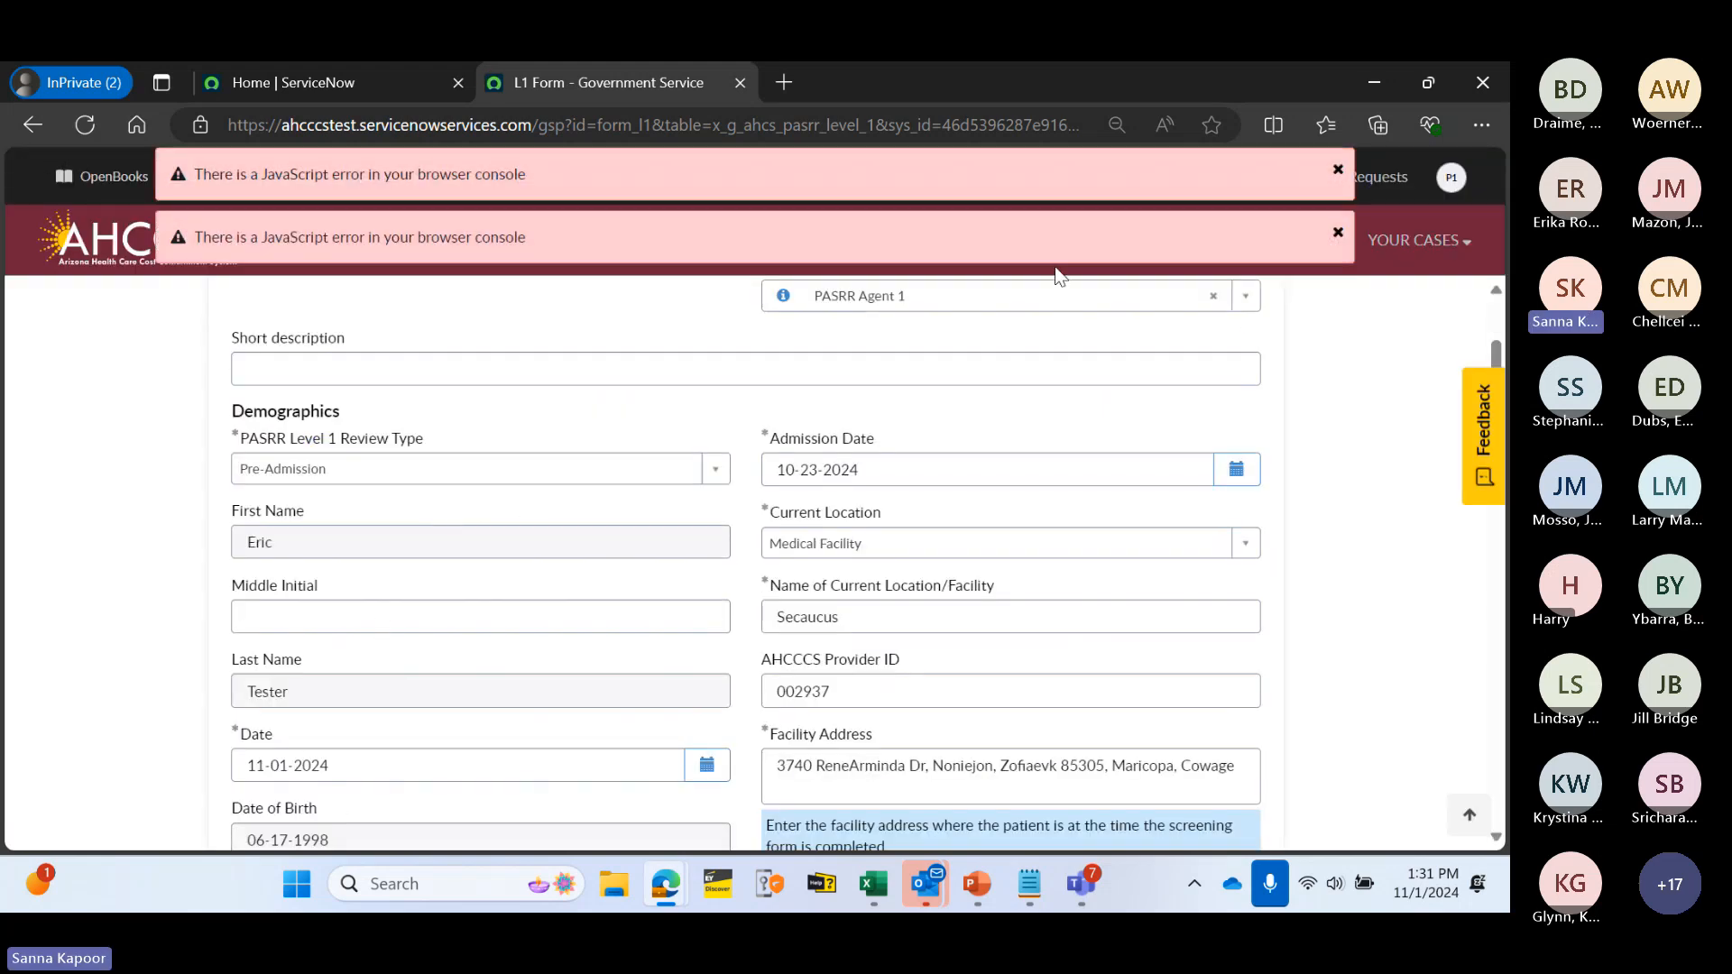
{"action": "left_click", "coordinate": [1337, 170]}
{"action": "left_click", "coordinate": [1337, 235]}
{"action": "scroll", "coordinate": [593, 547], "scroll_direction": "down", "scroll_amount": 15}
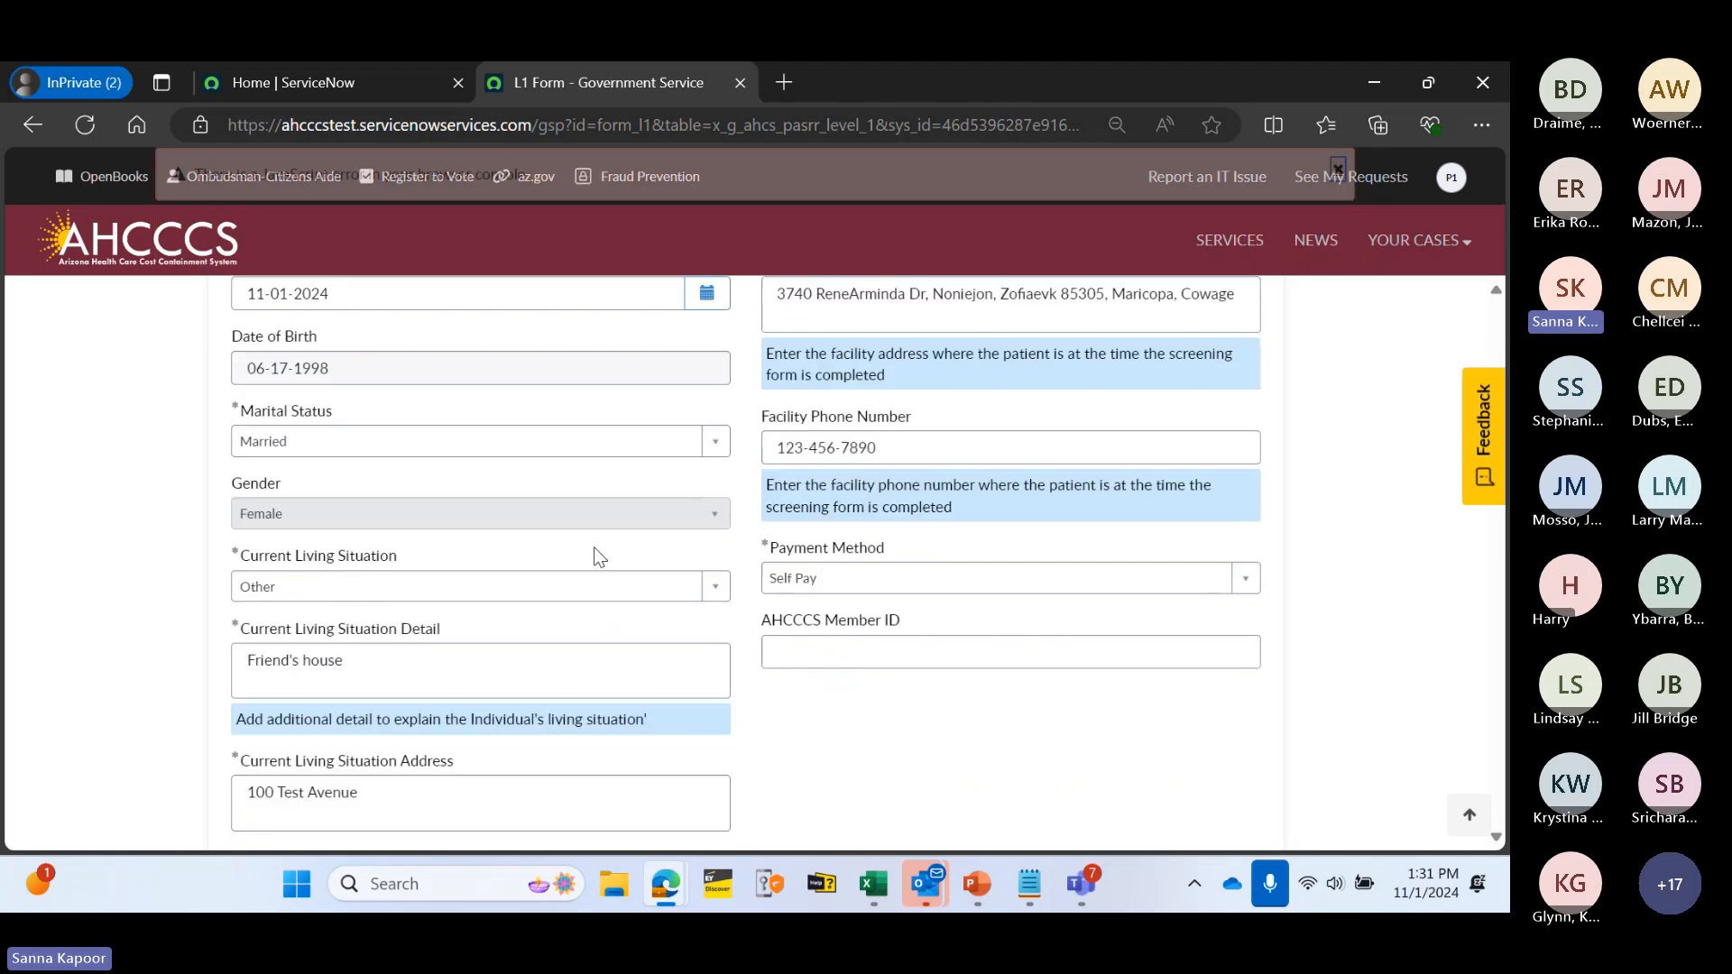
{"action": "scroll", "coordinate": [496, 569], "scroll_direction": "down", "scroll_amount": 2}
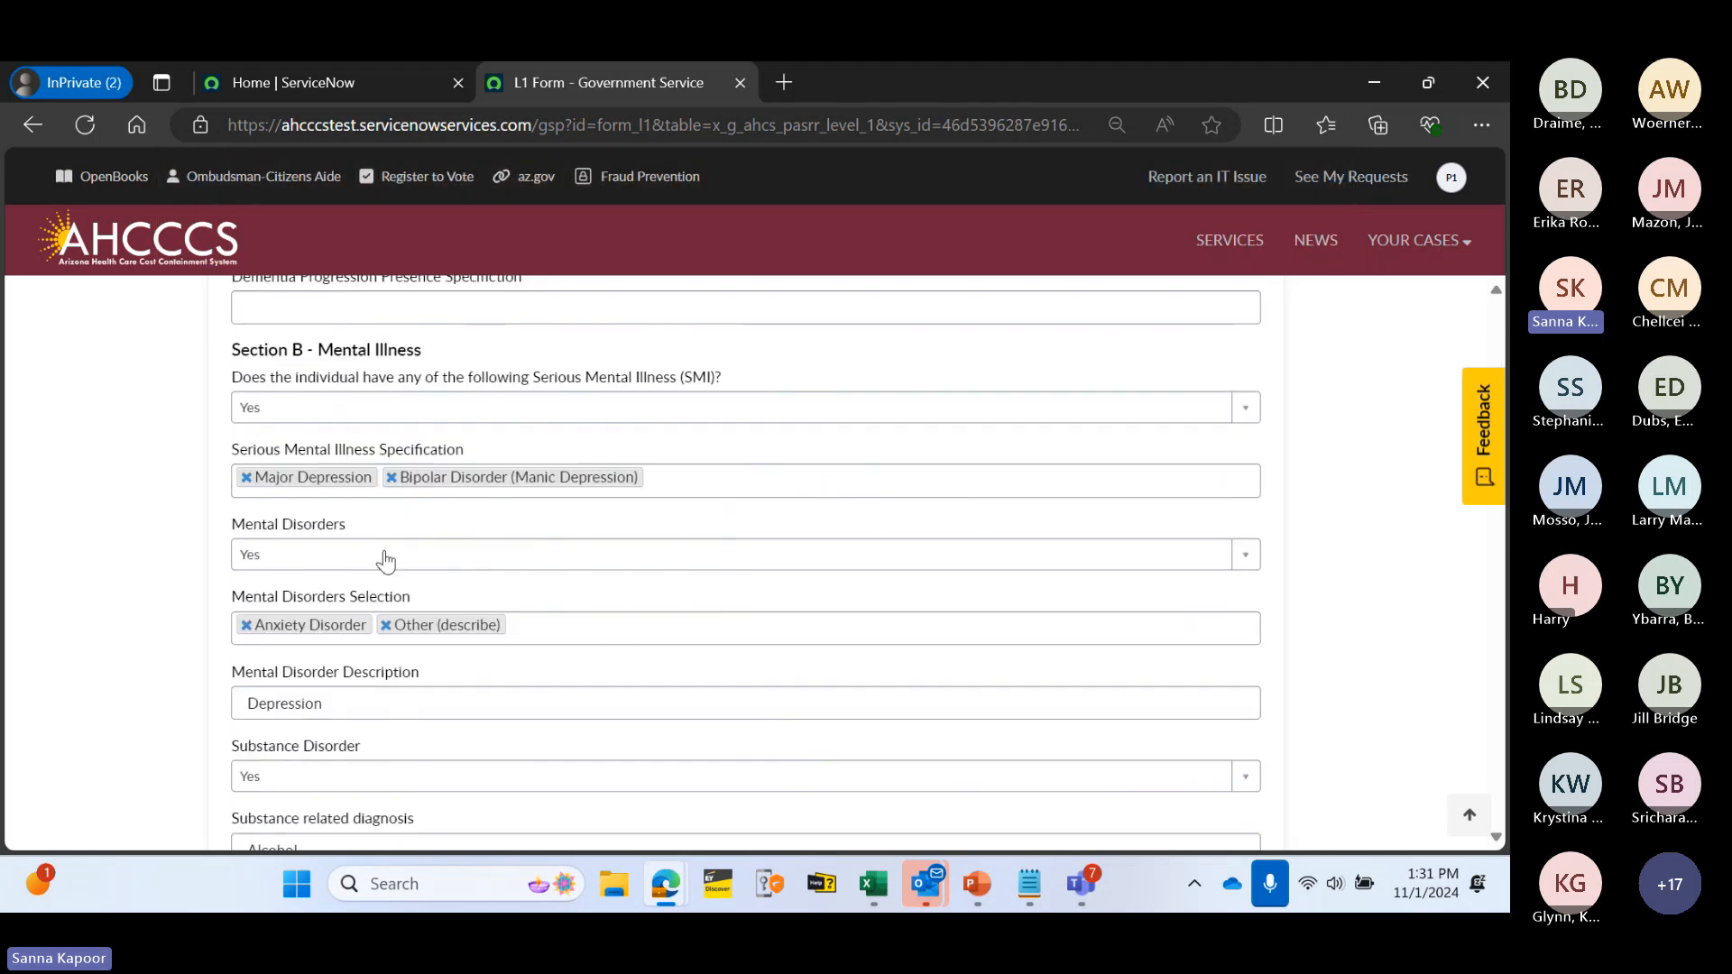
{"action": "left_click", "coordinate": [341, 468]}
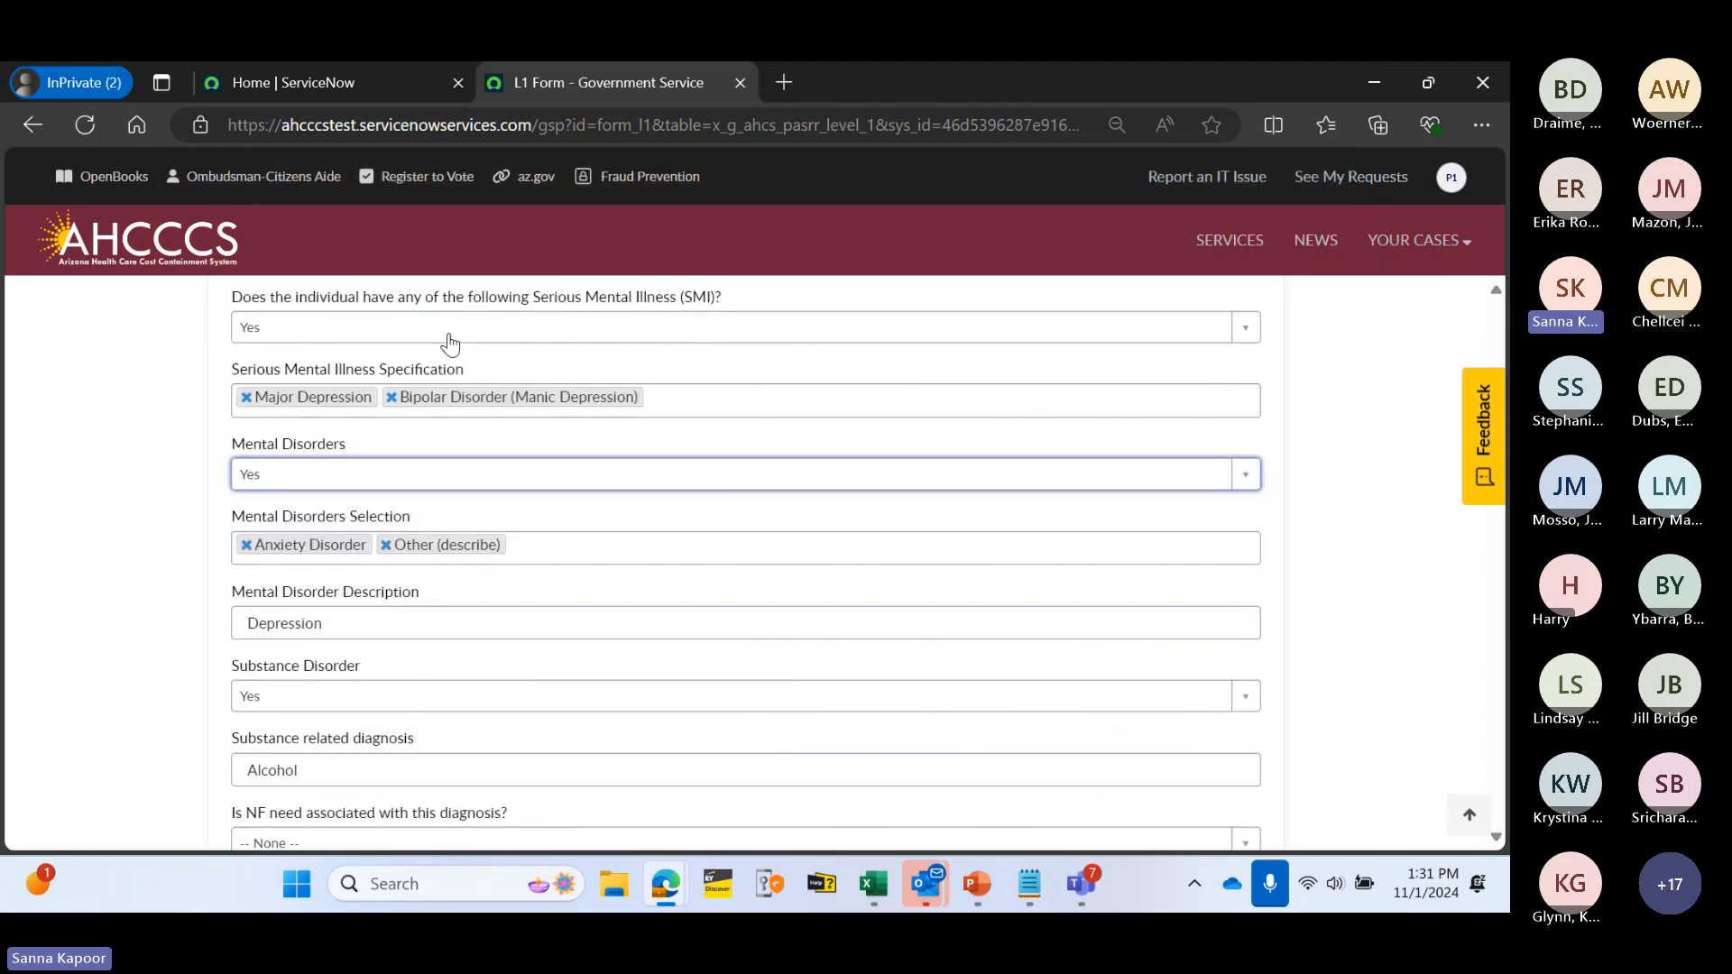
{"action": "scroll", "coordinate": [472, 406], "scroll_direction": "up", "scroll_amount": 15}
{"action": "scroll", "coordinate": [474, 397], "scroll_direction": "up", "scroll_amount": 5}
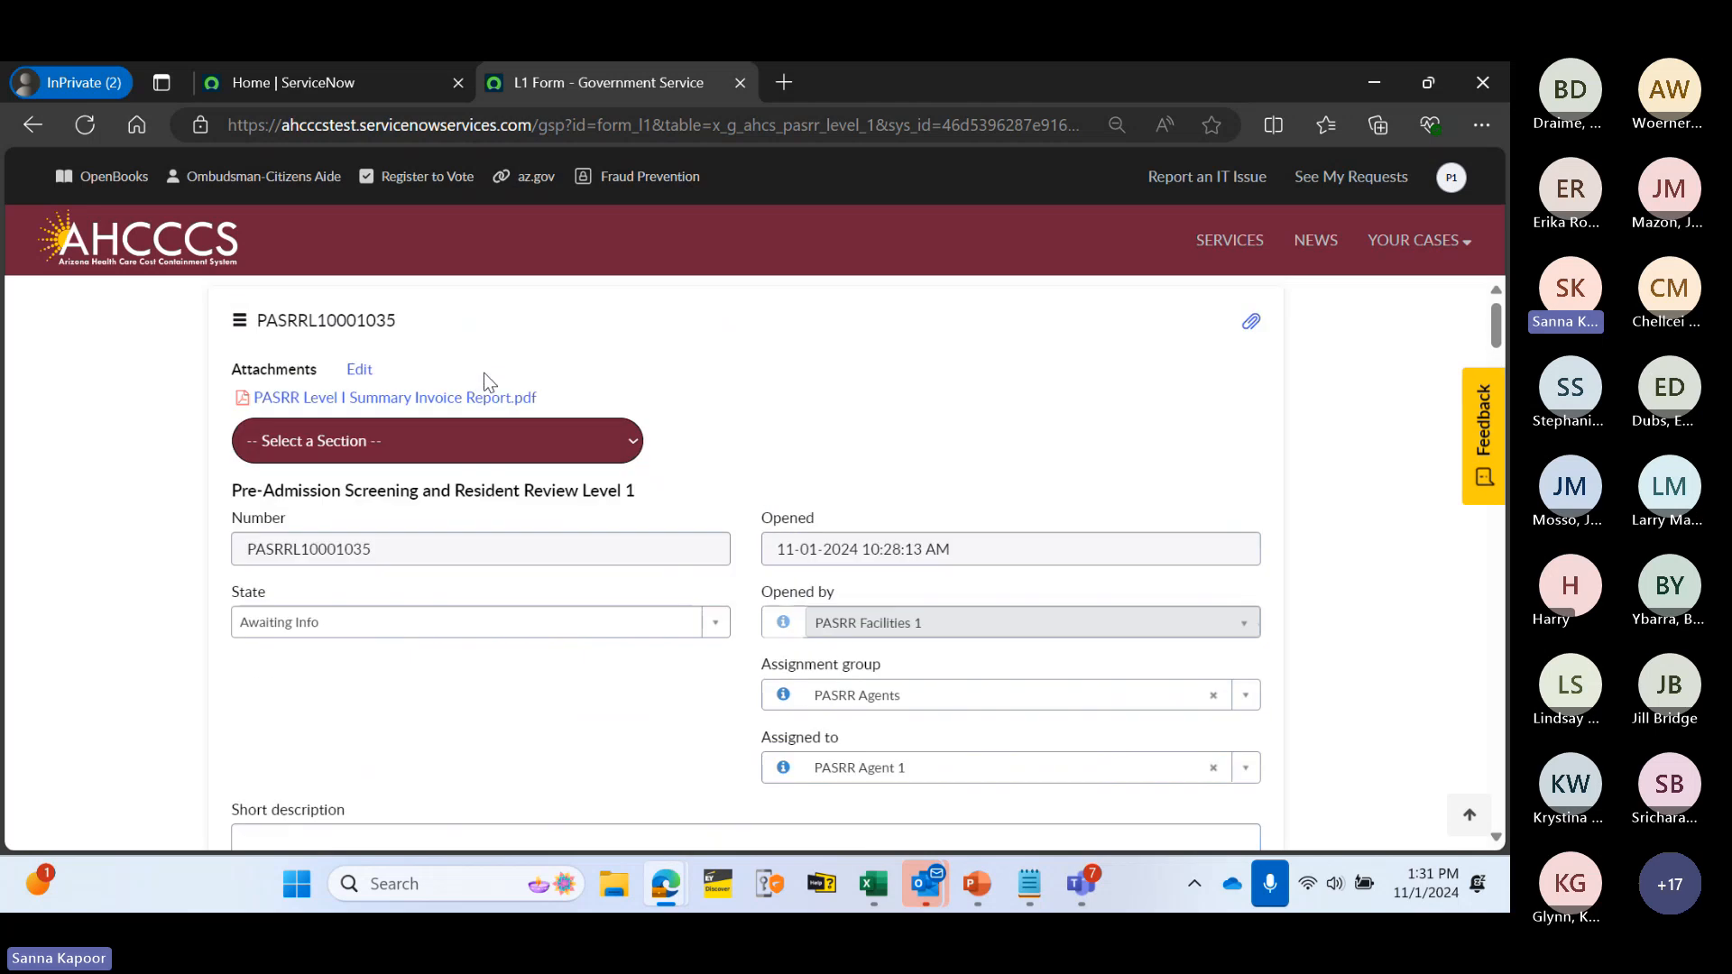
{"action": "left_click", "coordinate": [1398, 242]}
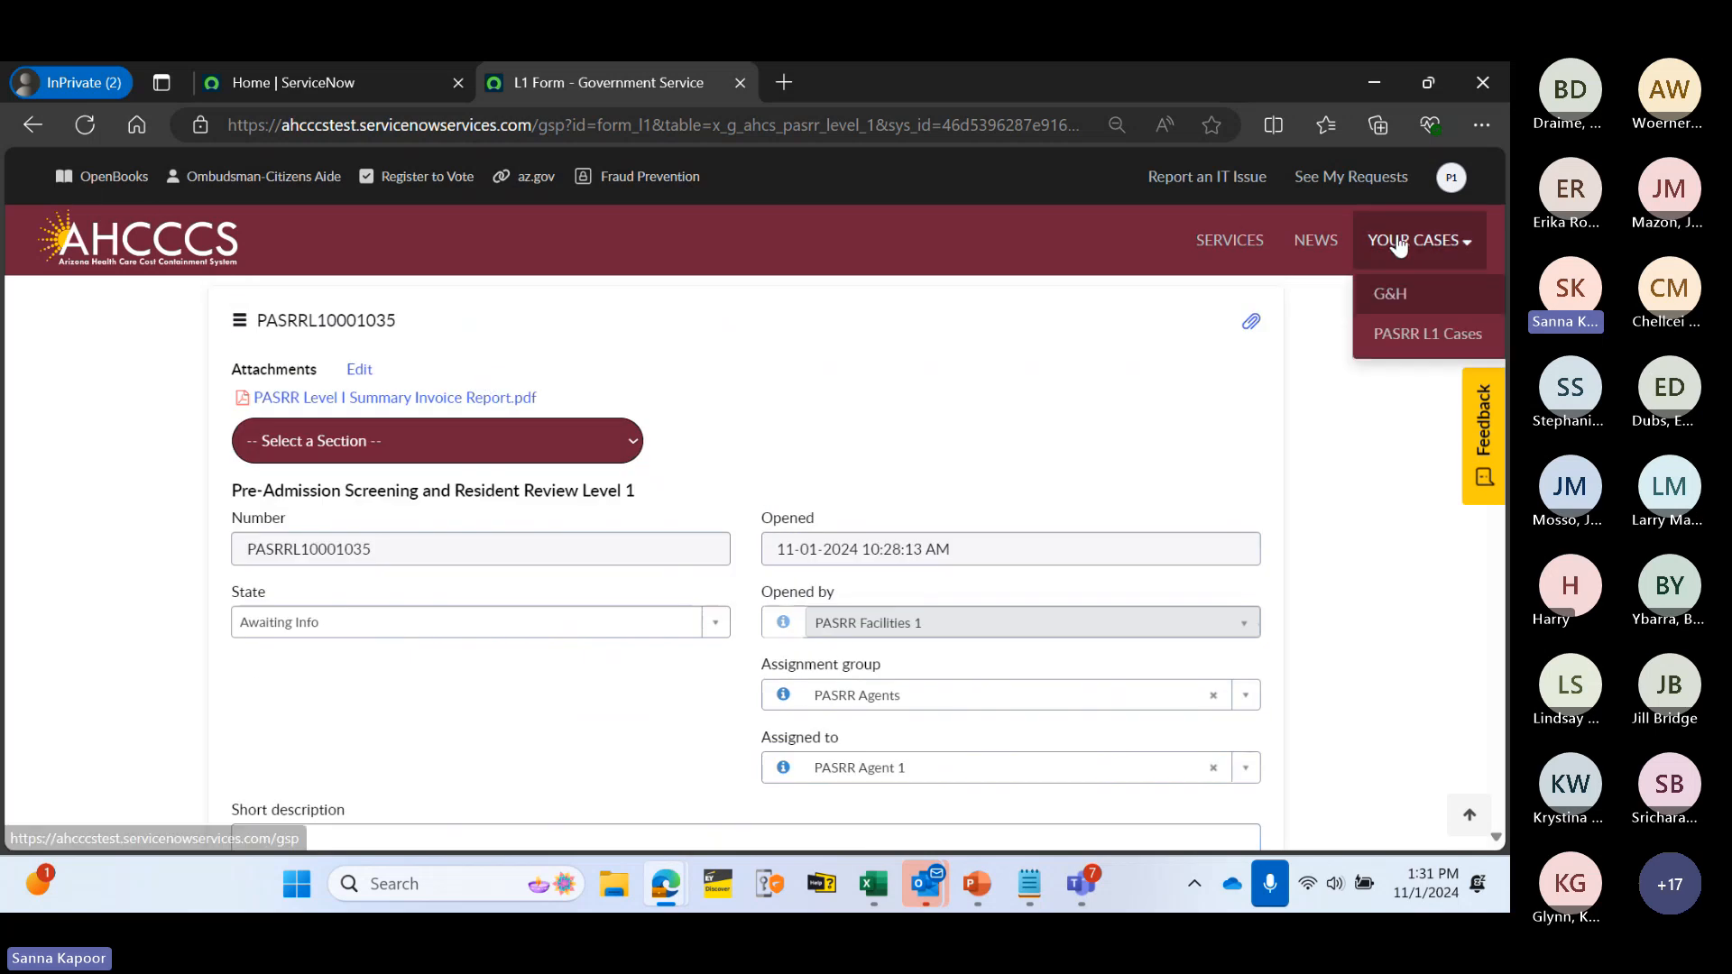
- View case PASRRL10001009 from the L1 cases list, then return to the PASRR L1 Cases list
{"action": "left_click", "coordinate": [1398, 334]}
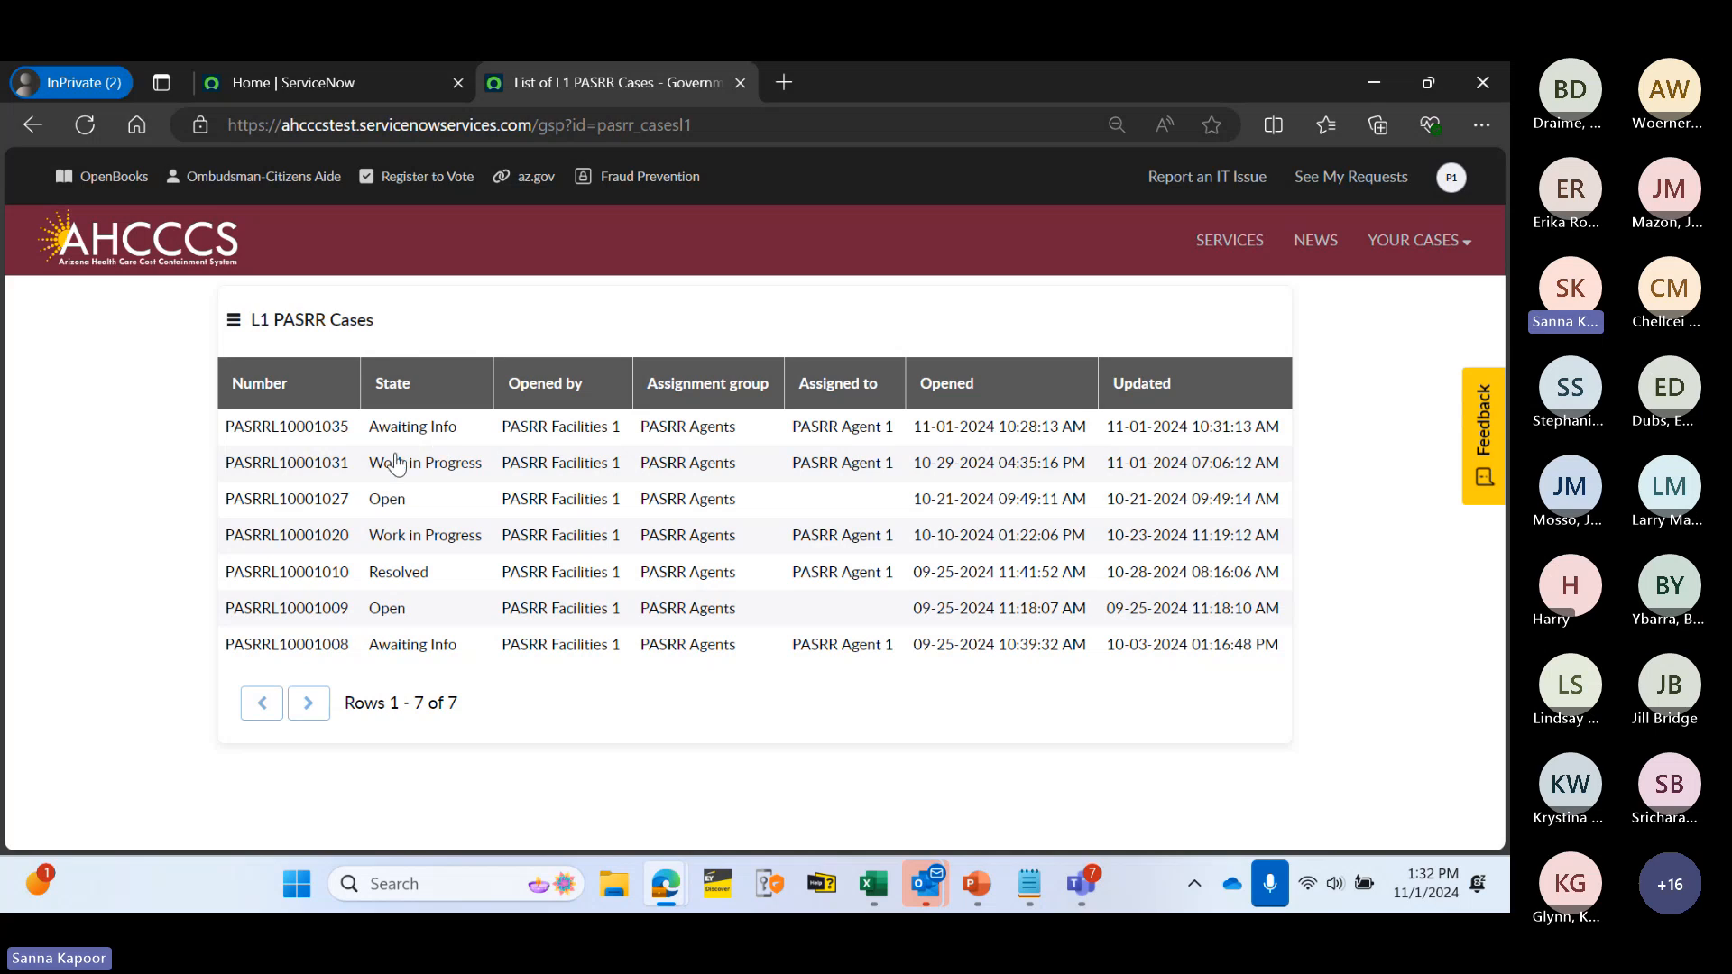
{"action": "left_click", "coordinate": [300, 620]}
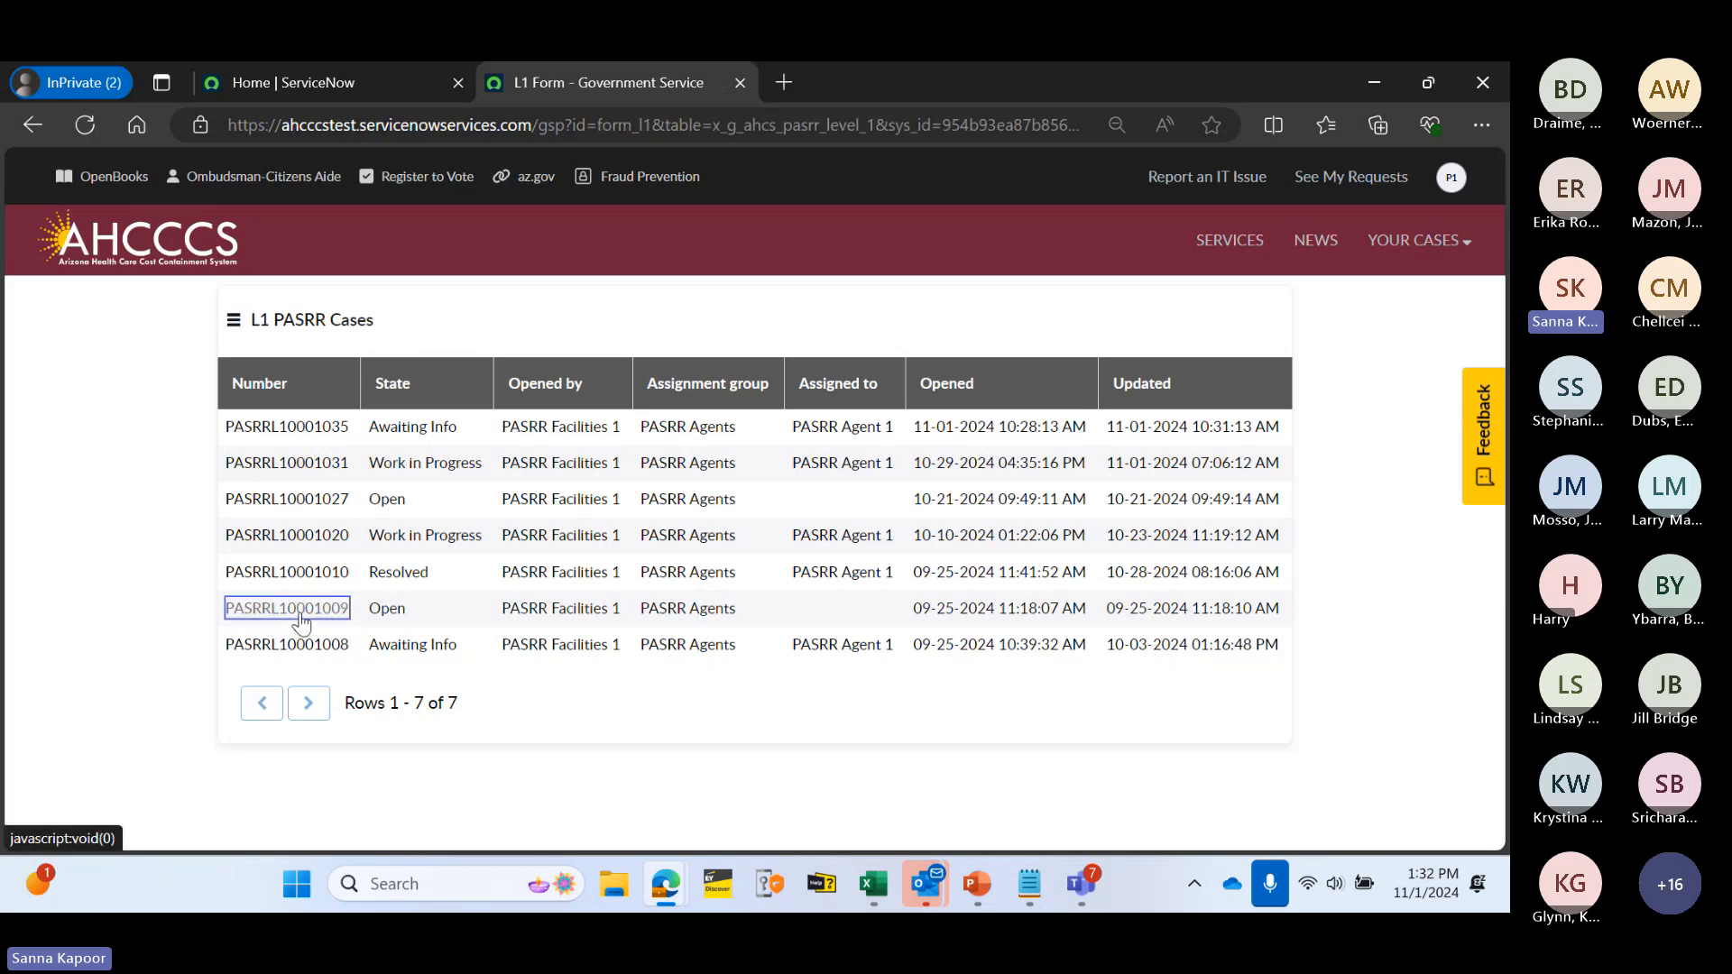
{"action": "scroll", "coordinate": [627, 638], "scroll_direction": "down", "scroll_amount": 5}
{"action": "scroll", "coordinate": [627, 638], "scroll_direction": "down", "scroll_amount": 5}
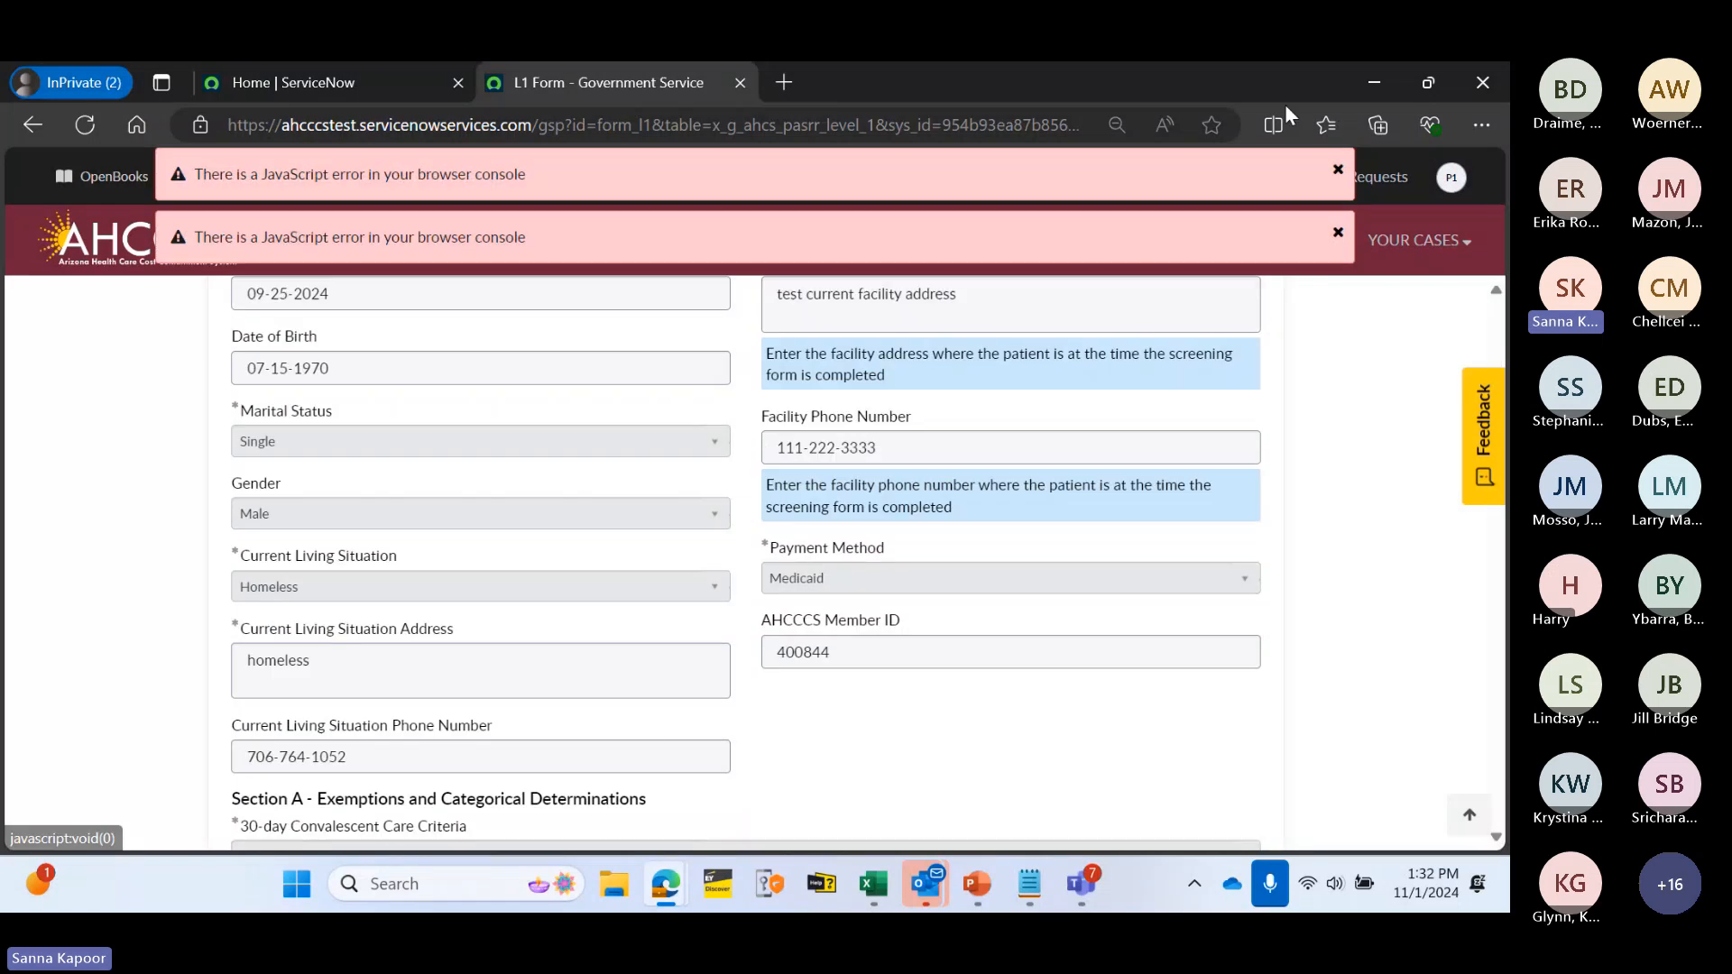
{"action": "left_click", "coordinate": [1338, 169]}
{"action": "left_click", "coordinate": [1337, 230]}
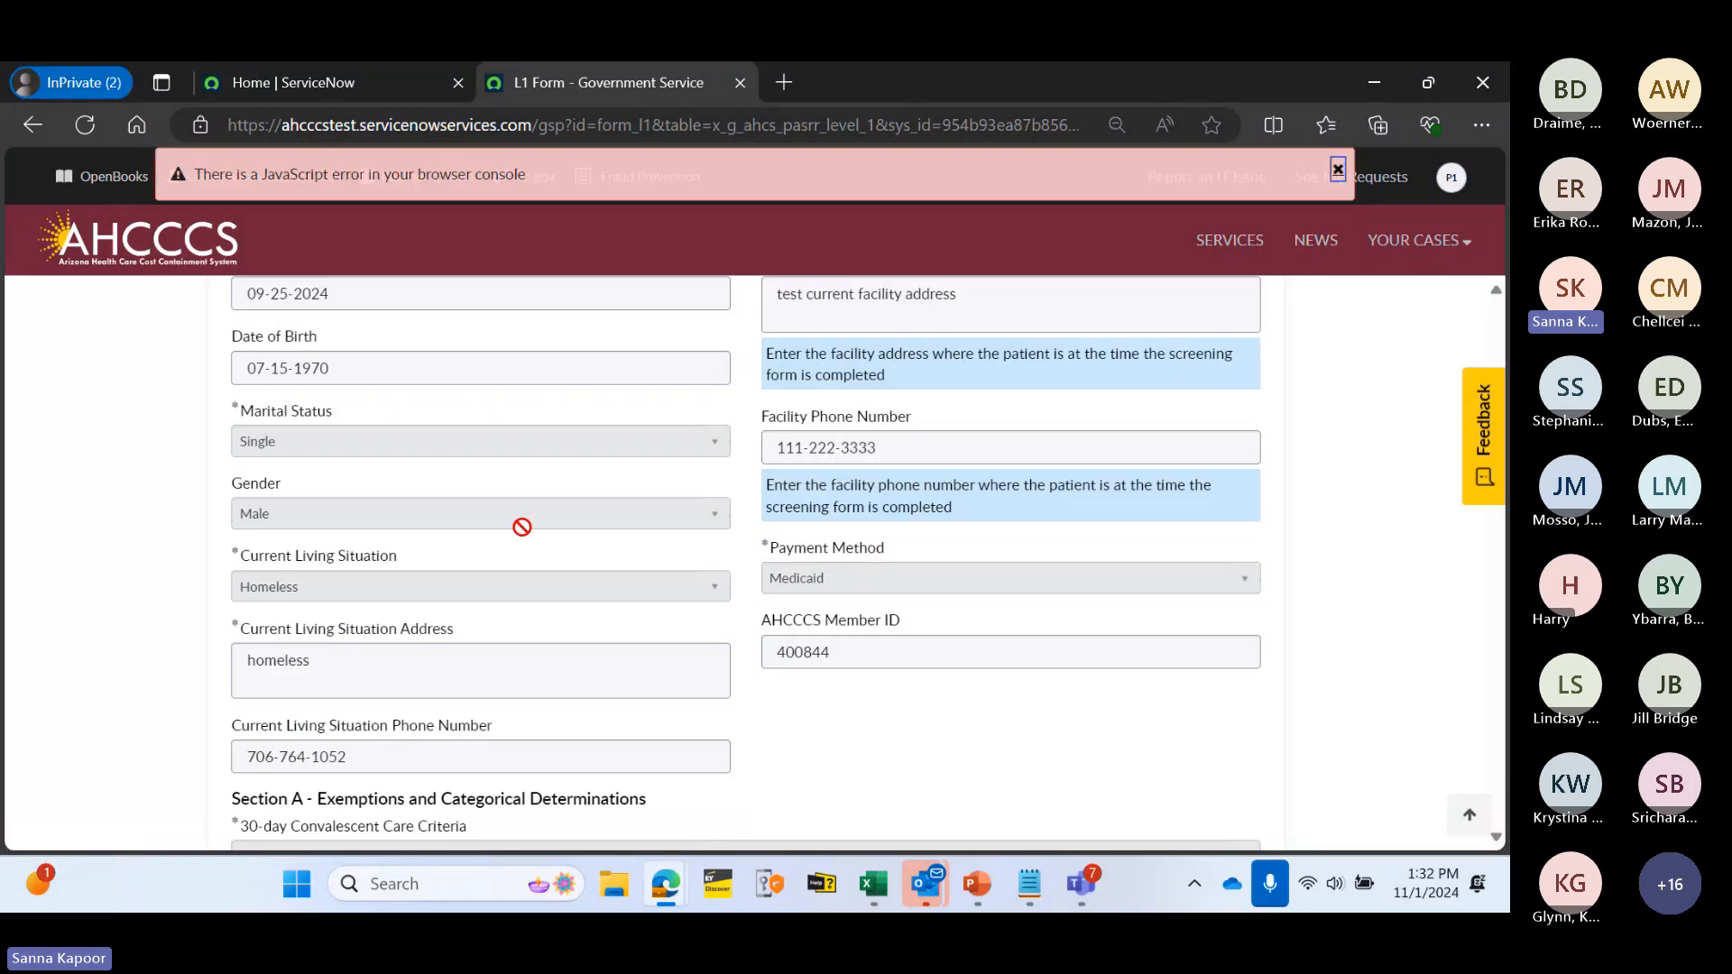
{"action": "scroll", "coordinate": [415, 610], "scroll_direction": "down", "scroll_amount": 15}
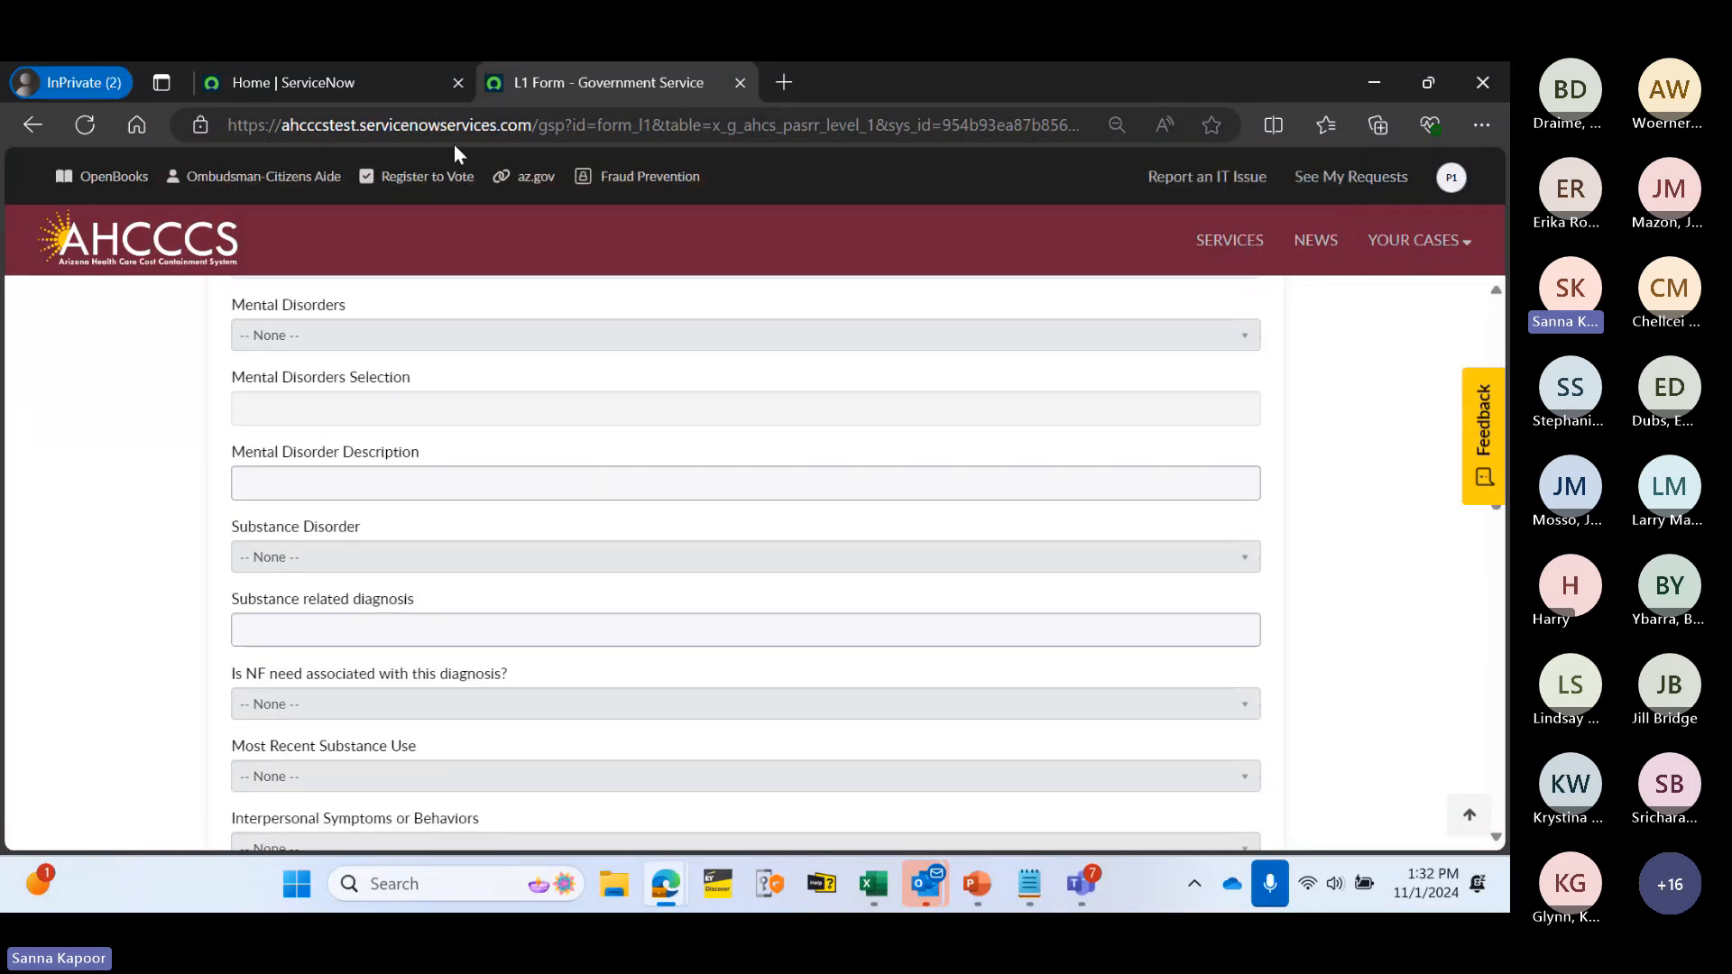
{"action": "left_click", "coordinate": [1416, 240]}
{"action": "left_click", "coordinate": [1413, 329]}
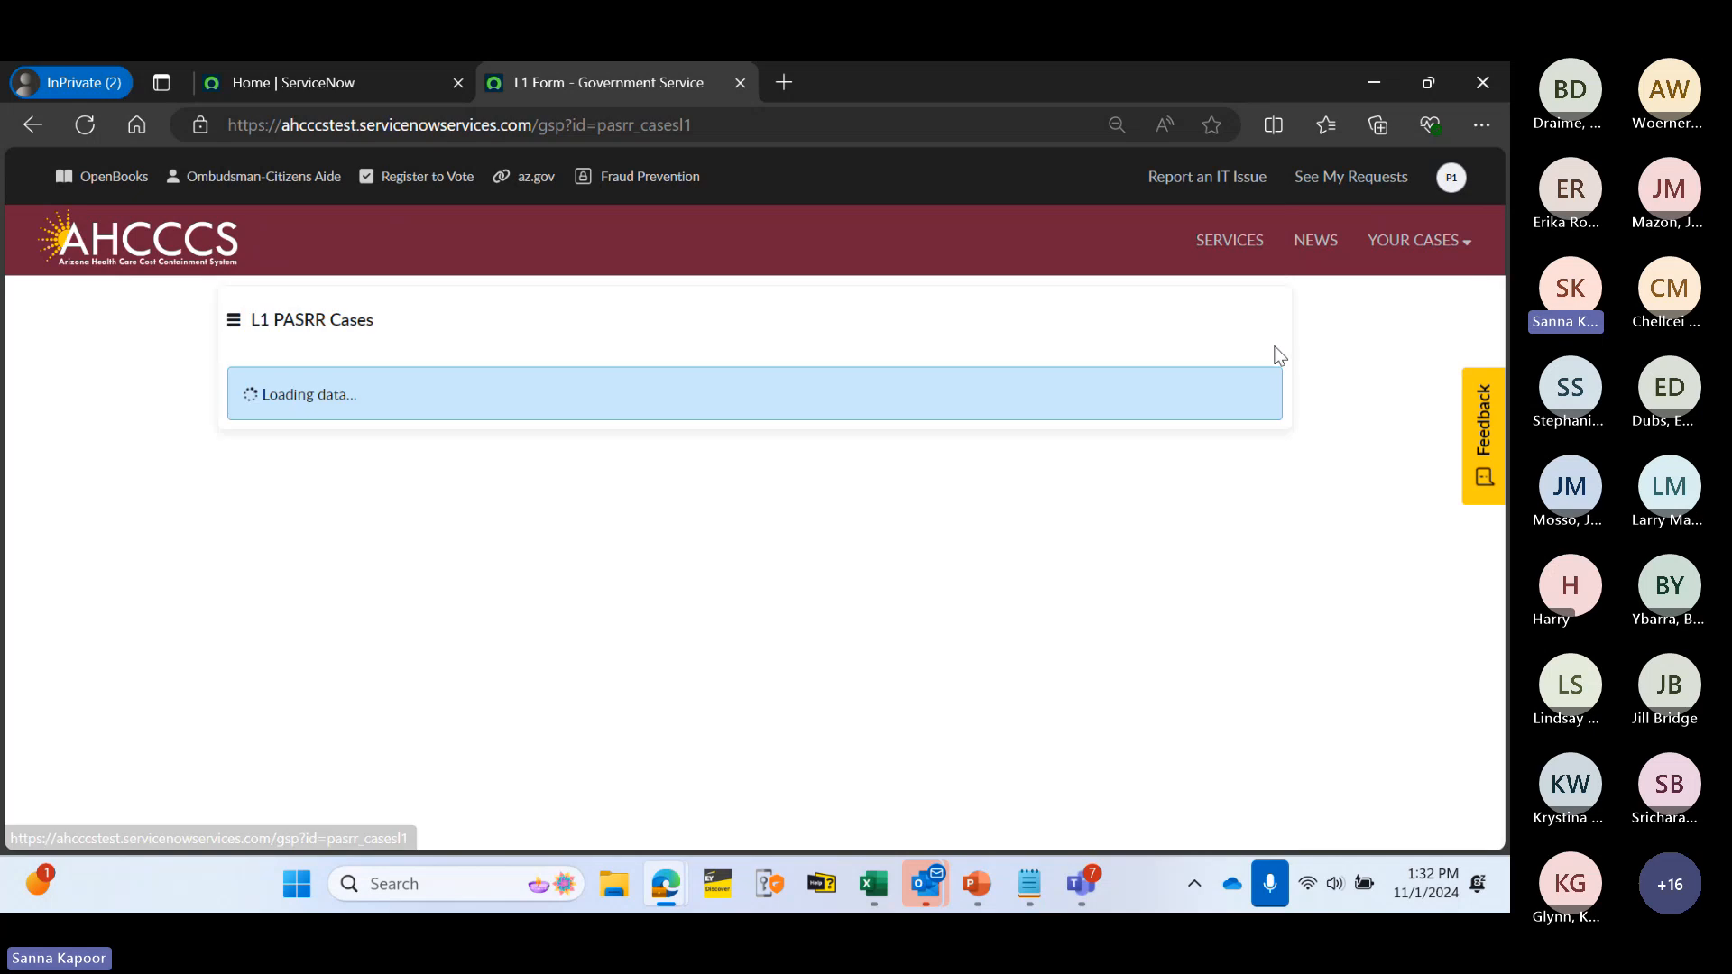
- Reopen case PASRRL10001035 and read the agent's comment in the Activity feed
{"action": "left_click", "coordinate": [313, 430]}
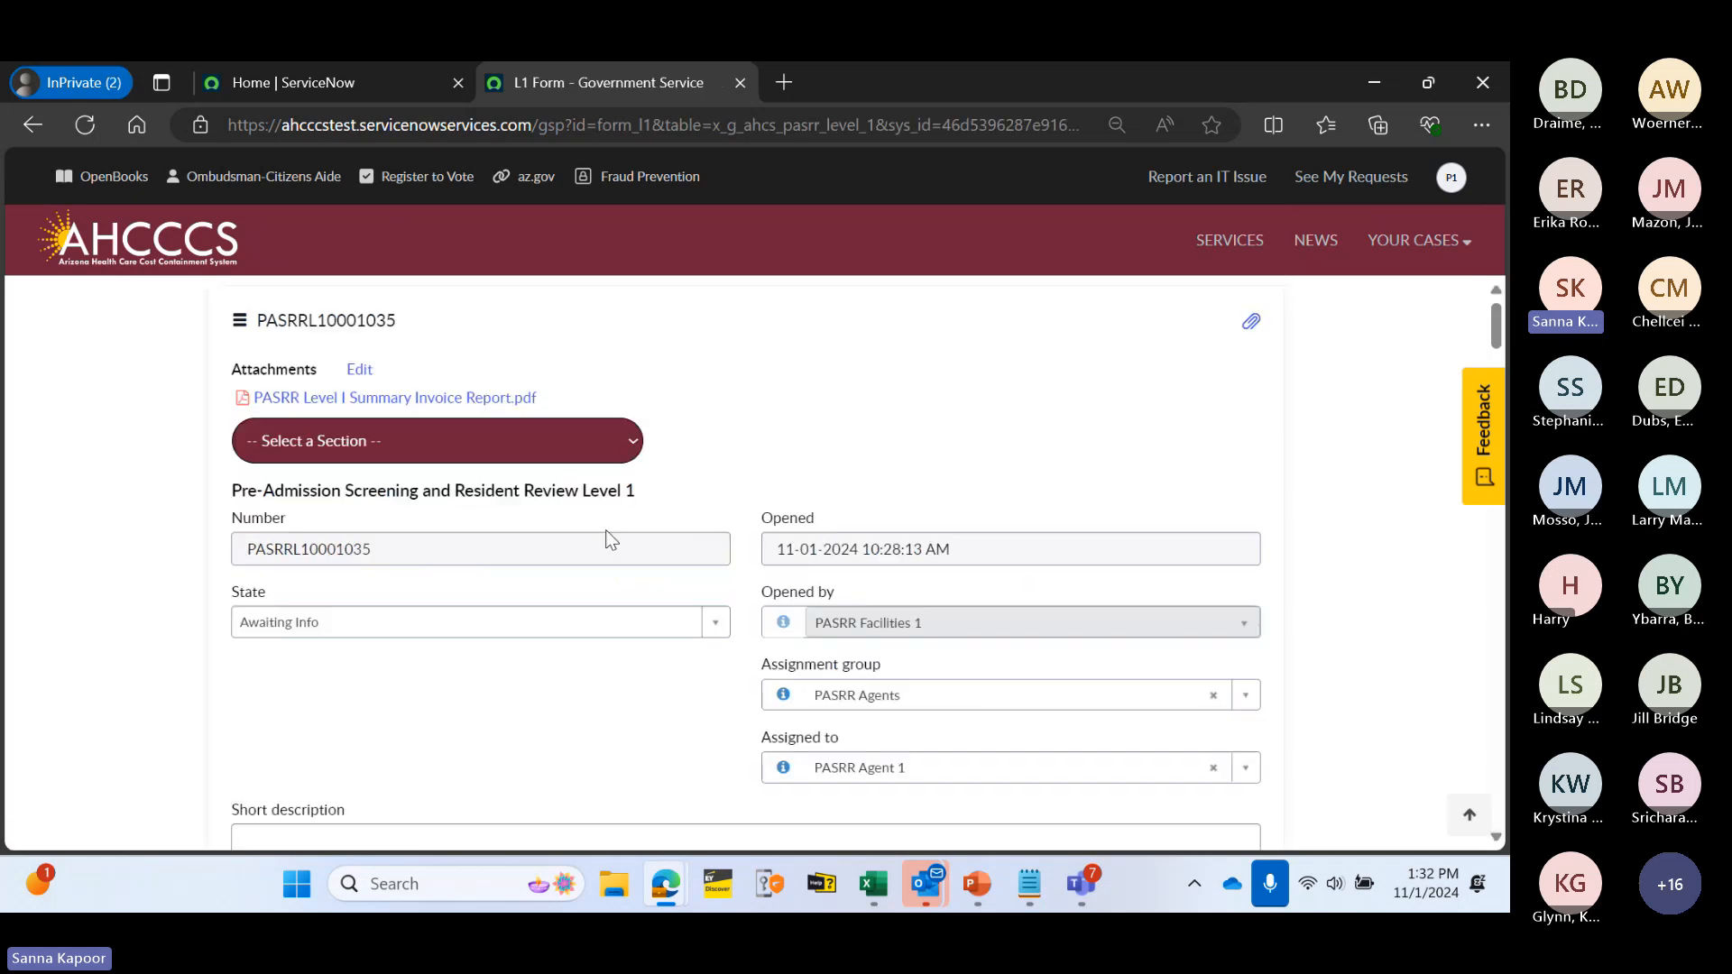
{"action": "scroll", "coordinate": [632, 519], "scroll_direction": "down", "scroll_amount": 8}
{"action": "scroll", "coordinate": [632, 527], "scroll_direction": "down", "scroll_amount": 3}
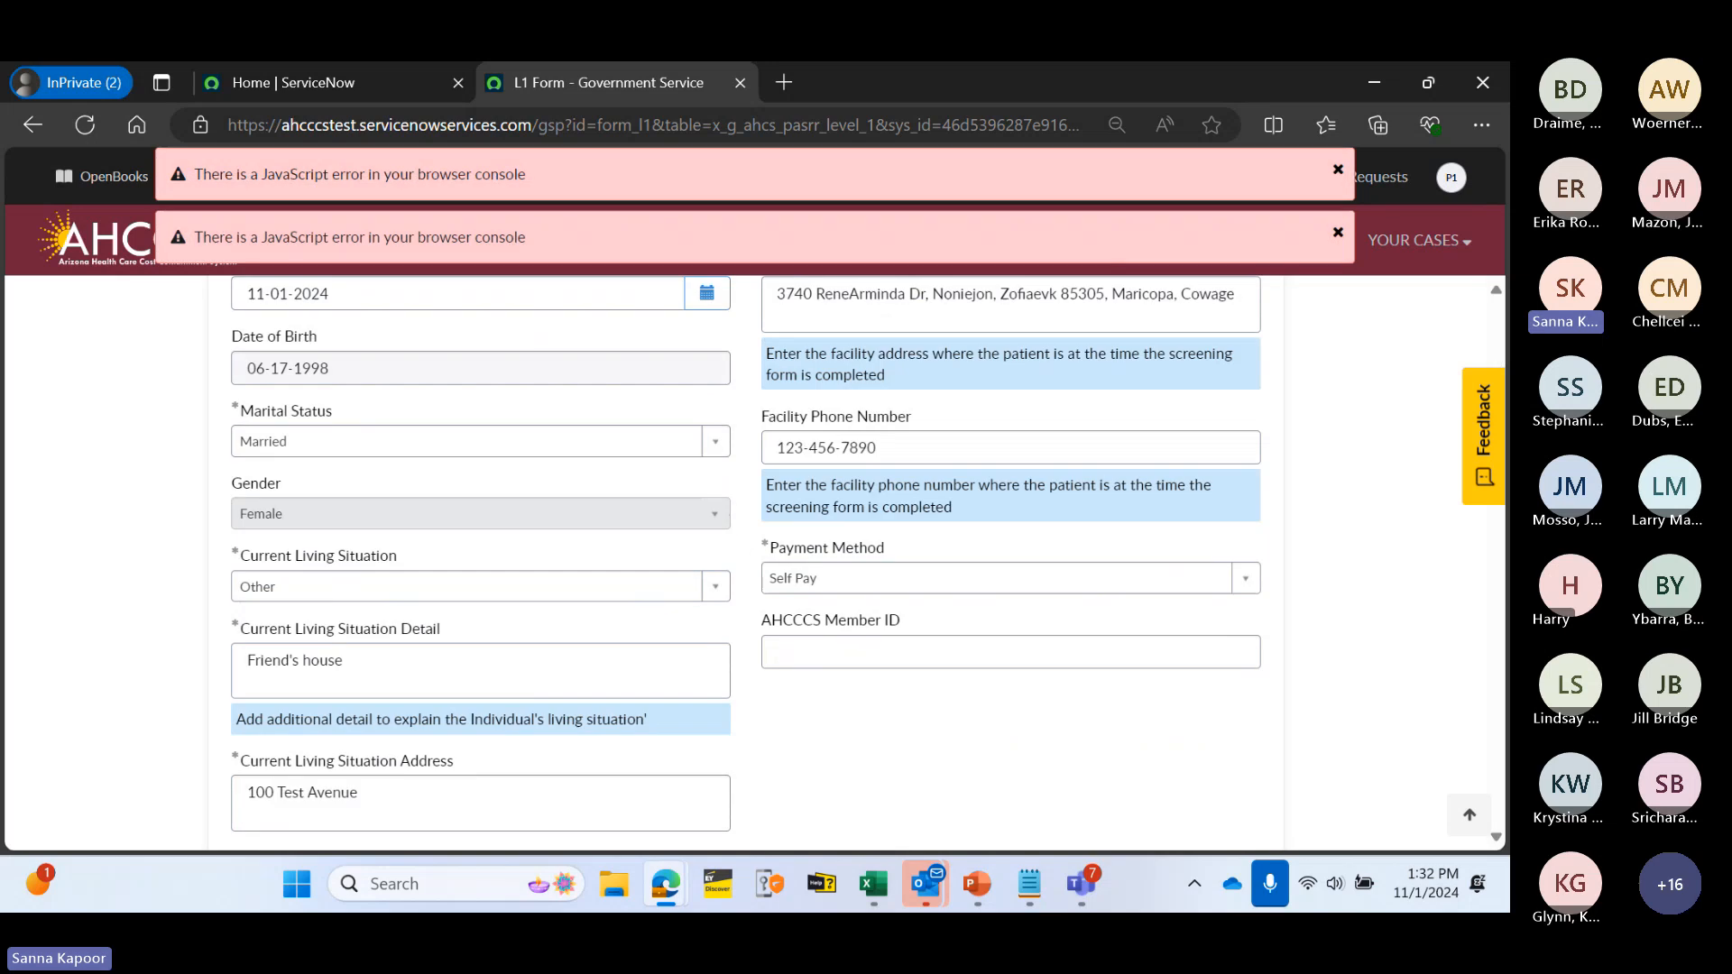
{"action": "left_click", "coordinate": [1338, 169]}
{"action": "left_click", "coordinate": [1337, 236]}
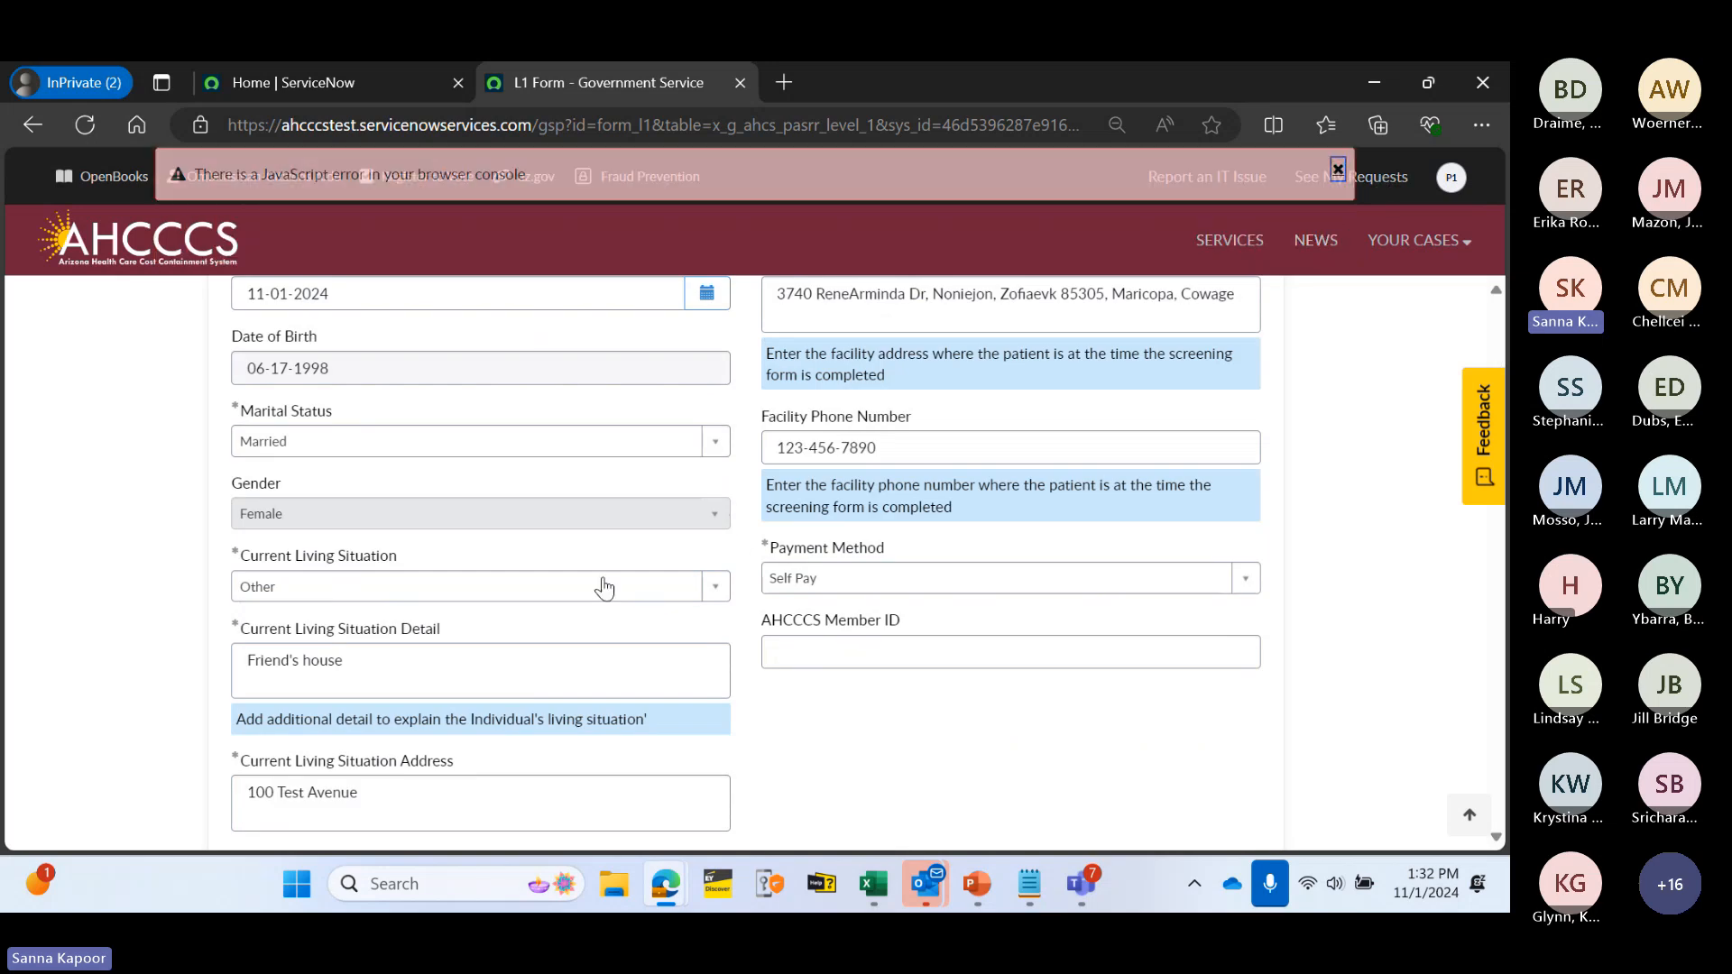
{"action": "scroll", "coordinate": [577, 584], "scroll_direction": "down", "scroll_amount": 9}
{"action": "scroll", "coordinate": [505, 591], "scroll_direction": "down", "scroll_amount": 15}
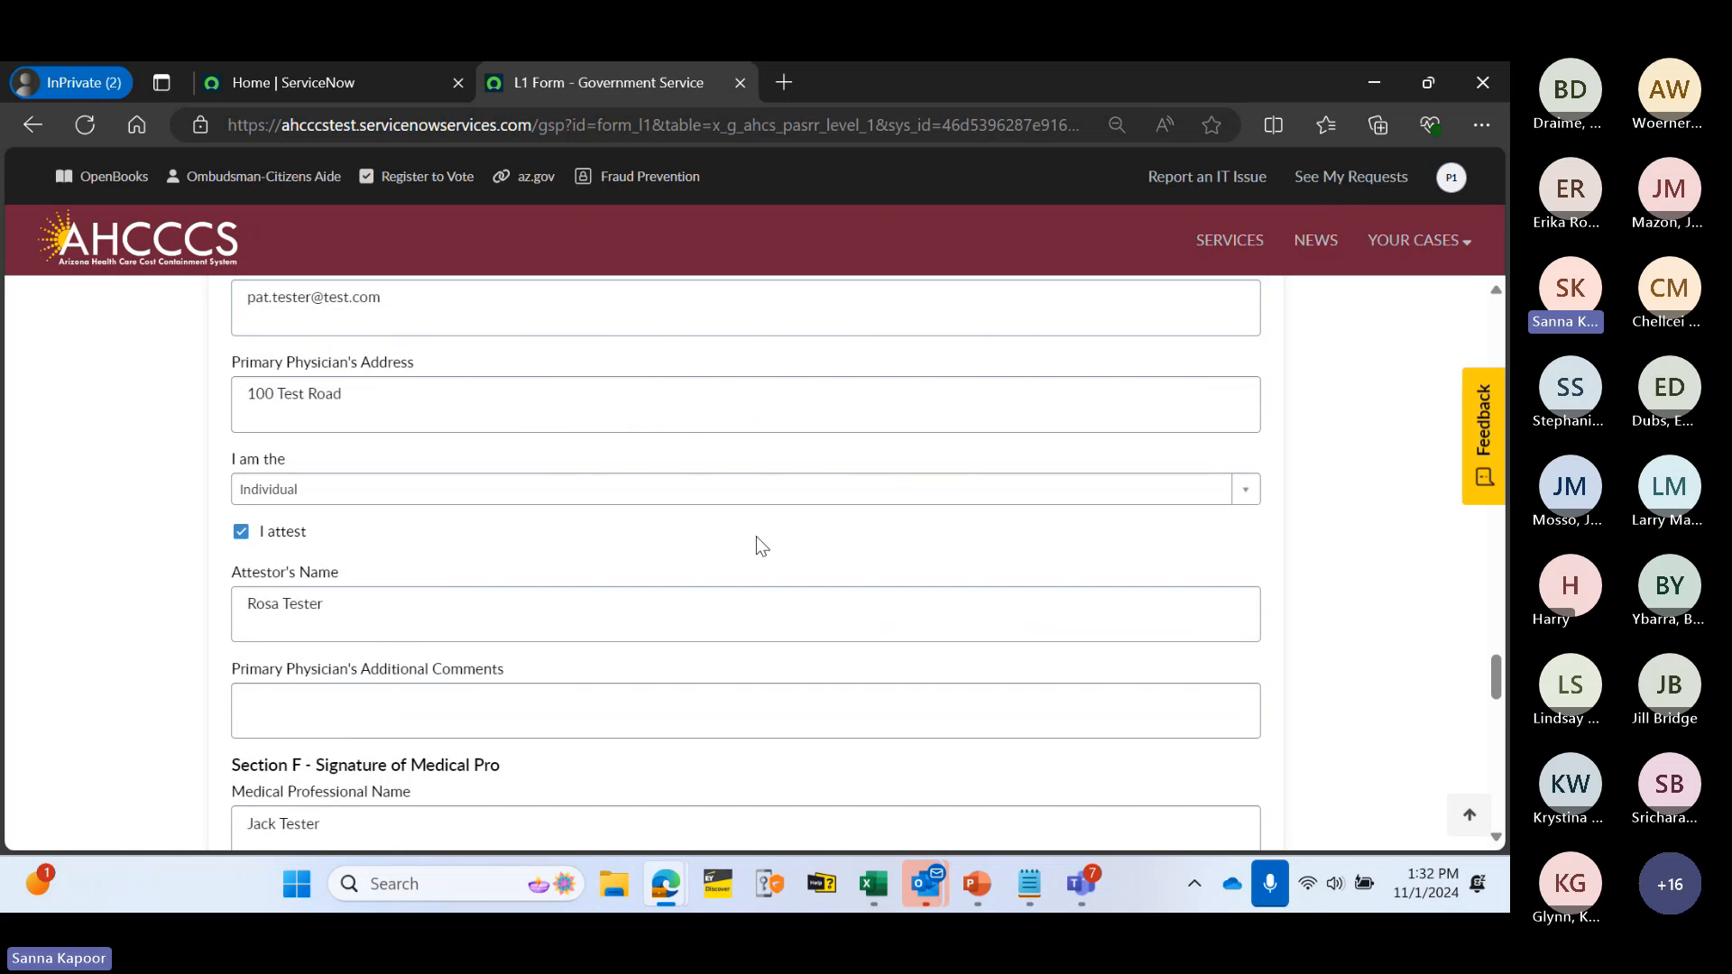
{"action": "scroll", "coordinate": [755, 536], "scroll_direction": "down", "scroll_amount": 12}
{"action": "scroll", "coordinate": [824, 605], "scroll_direction": "up", "scroll_amount": 2}
{"action": "scroll", "coordinate": [745, 570], "scroll_direction": "up", "scroll_amount": 1}
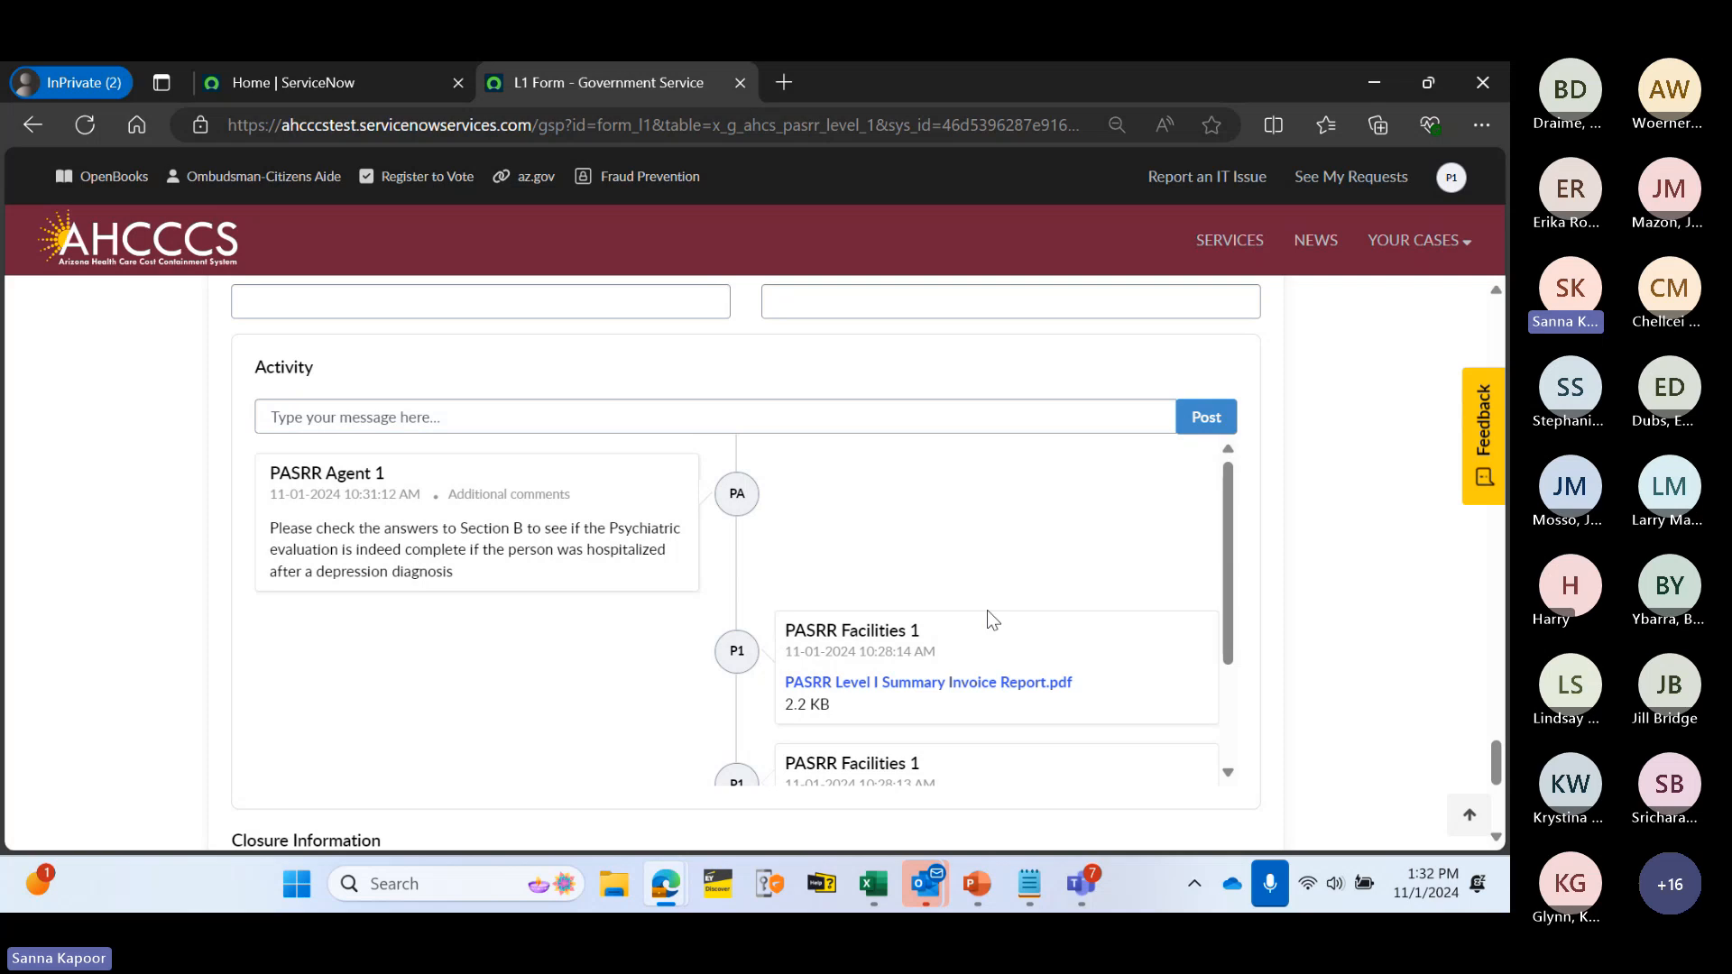
- Review Section B answers: SMI Yes, Major Depression and Bipolar Disorder
{"action": "left_click_drag", "start_coordinate": [1496, 774], "coordinate": [1462, 460]}
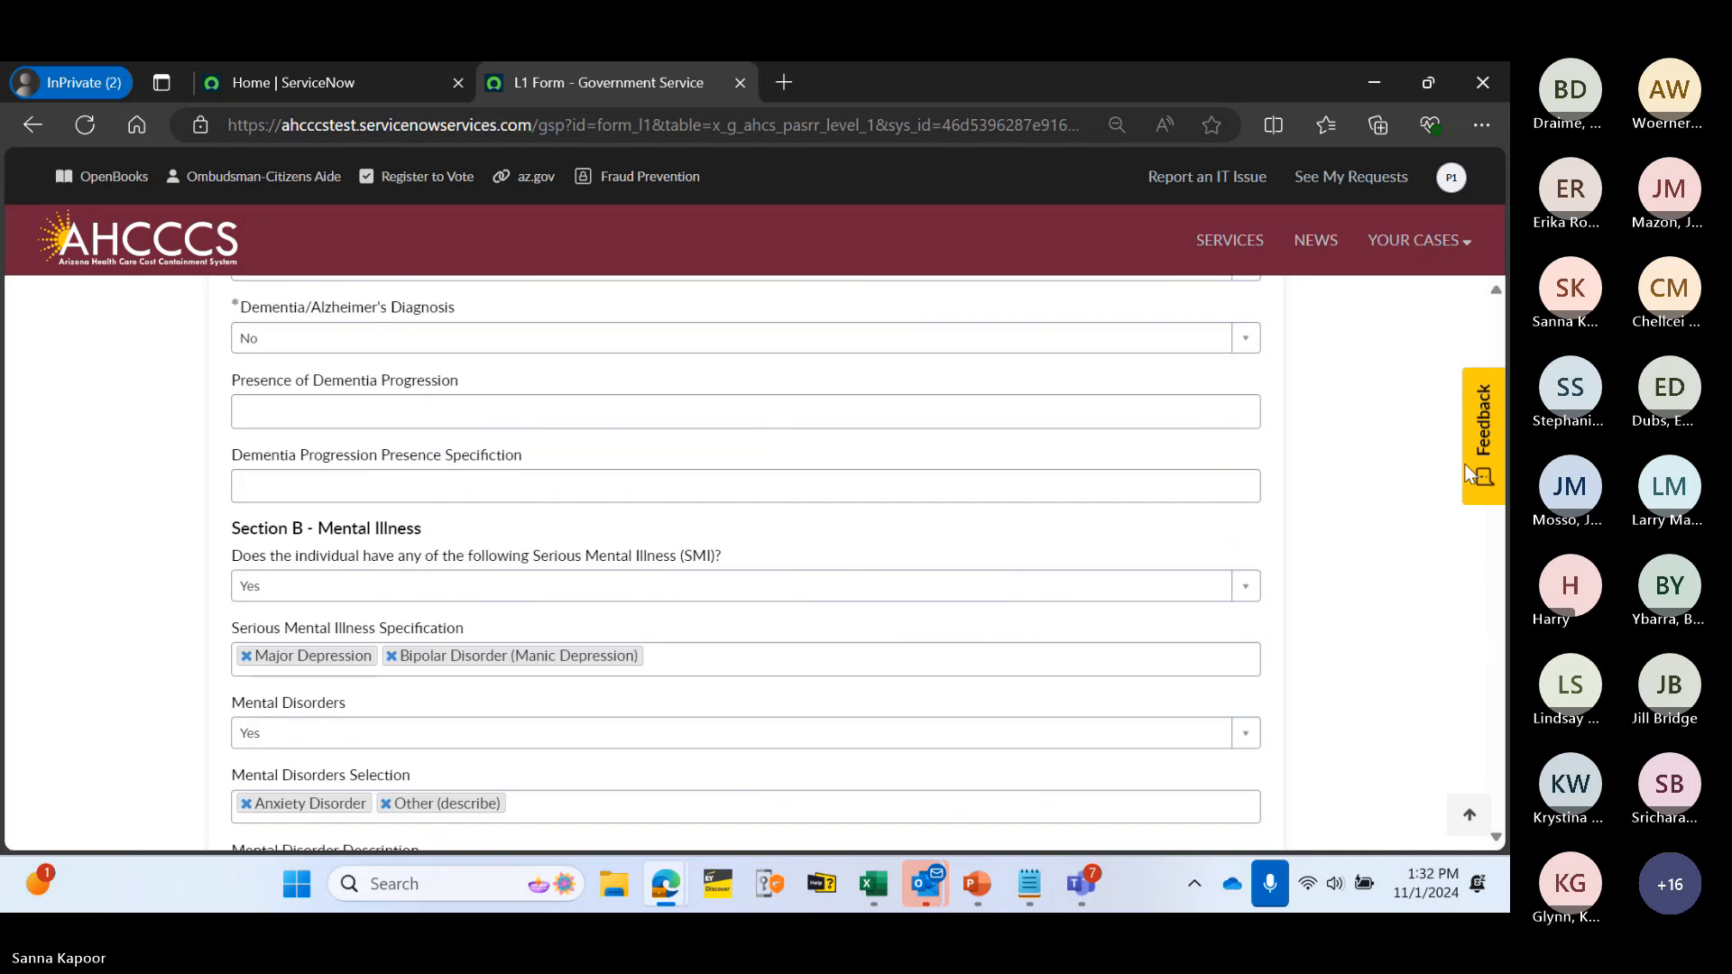
{"action": "scroll", "coordinate": [730, 481], "scroll_direction": "down", "scroll_amount": 1}
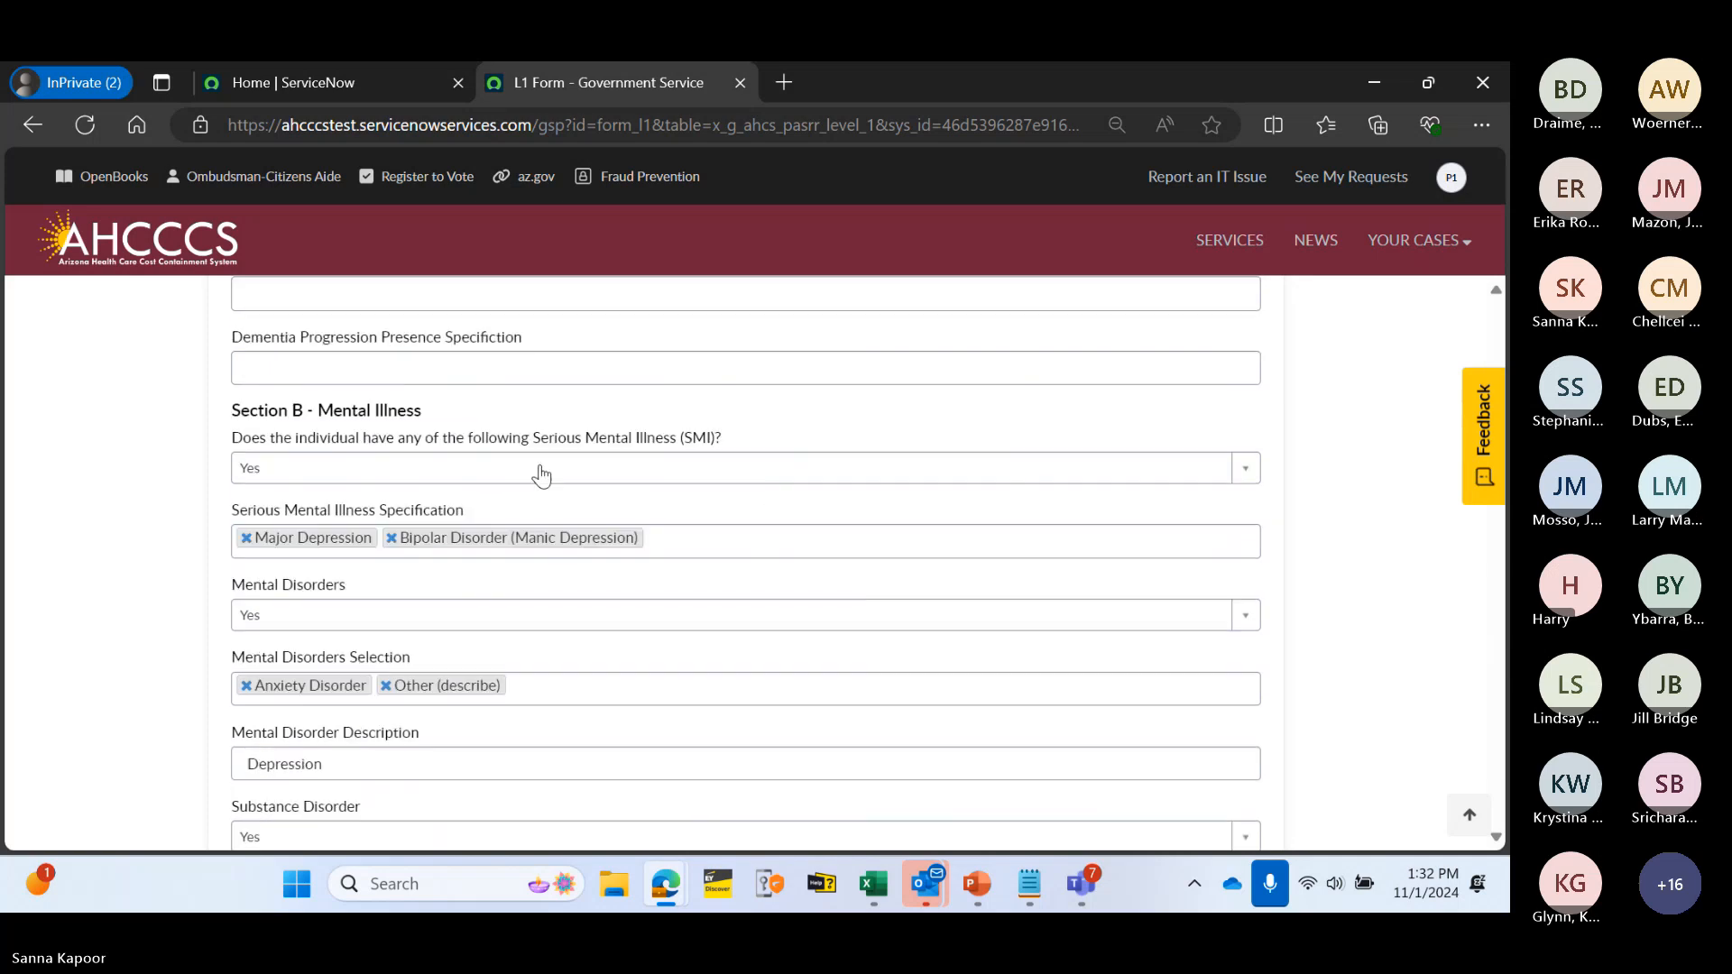
{"action": "scroll", "coordinate": [809, 502], "scroll_direction": "down", "scroll_amount": 1}
{"action": "scroll", "coordinate": [811, 506], "scroll_direction": "down", "scroll_amount": 3}
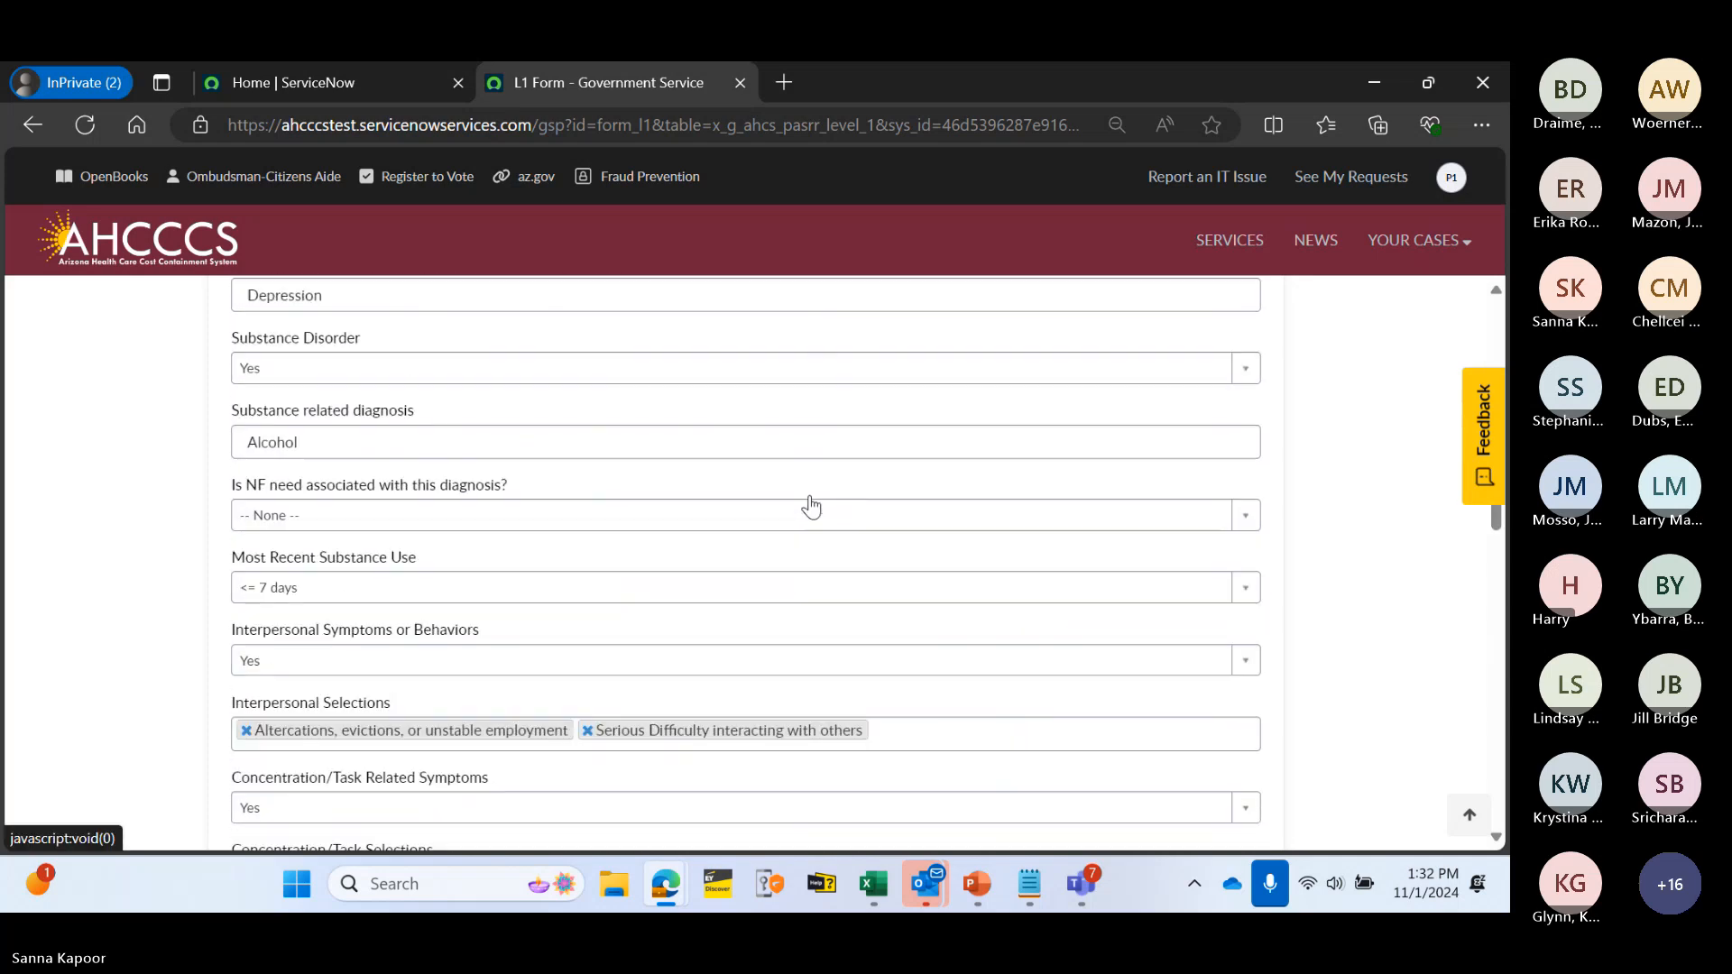
{"action": "scroll", "coordinate": [811, 504], "scroll_direction": "down", "scroll_amount": 4}
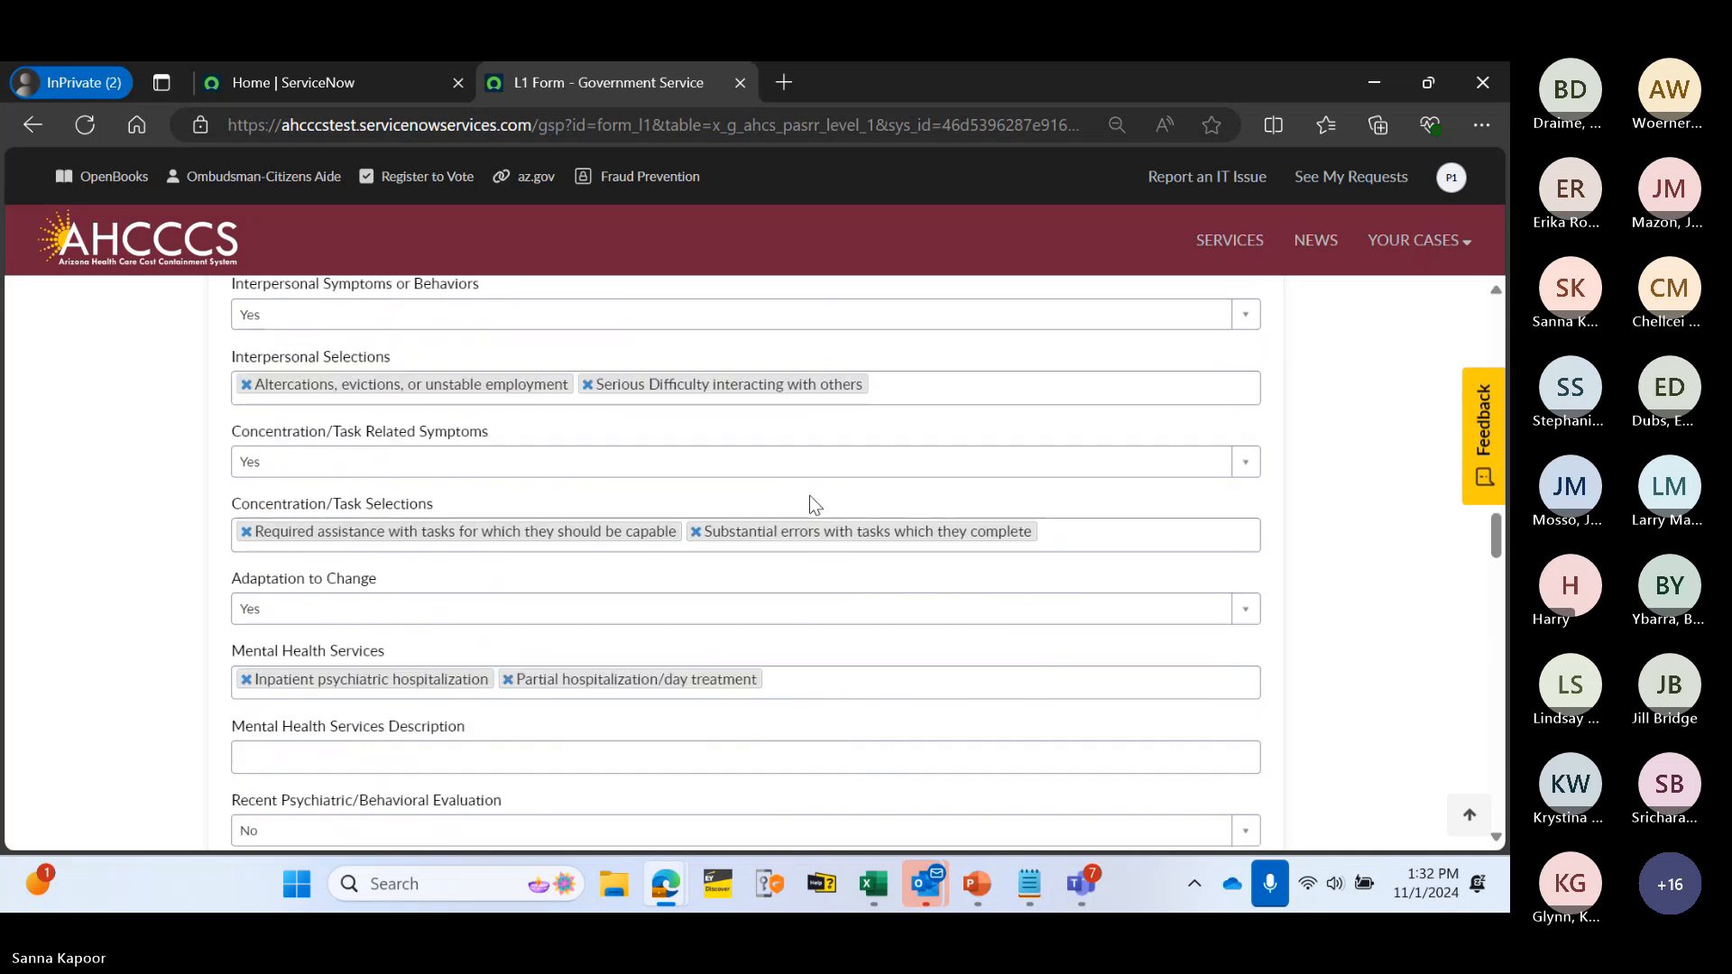
{"action": "scroll", "coordinate": [809, 503], "scroll_direction": "down", "scroll_amount": 2}
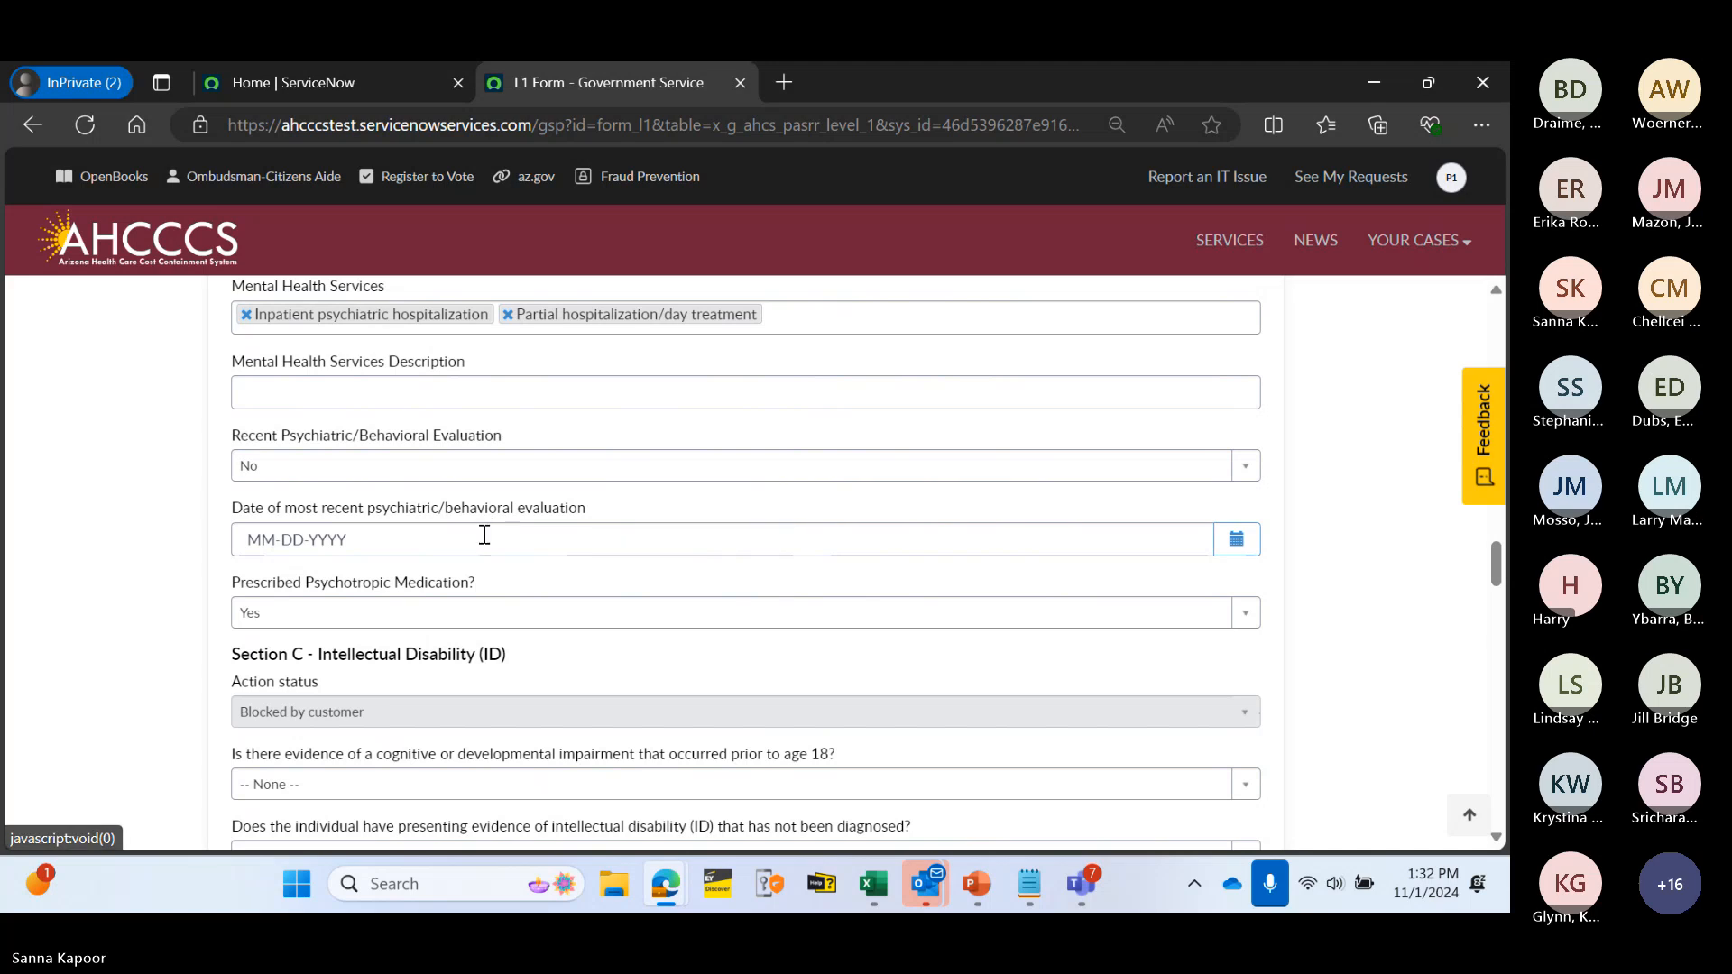
{"action": "scroll", "coordinate": [529, 425], "scroll_direction": "up", "scroll_amount": 3}
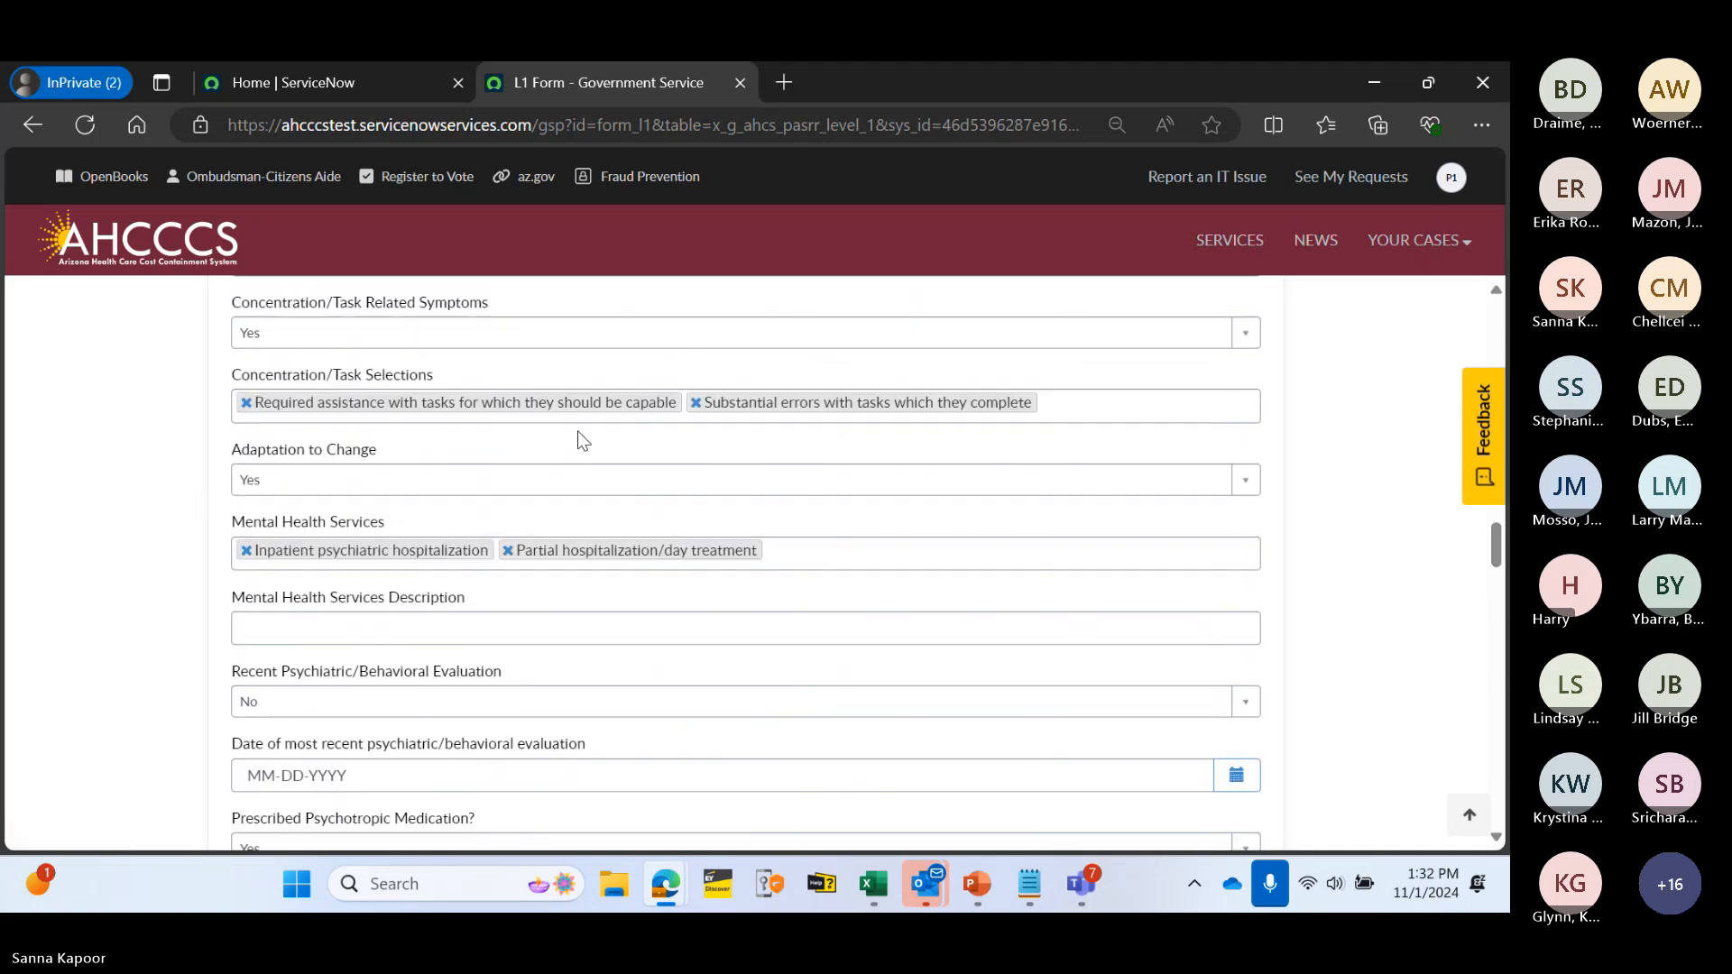
{"action": "scroll", "coordinate": [588, 456], "scroll_direction": "up", "scroll_amount": 5}
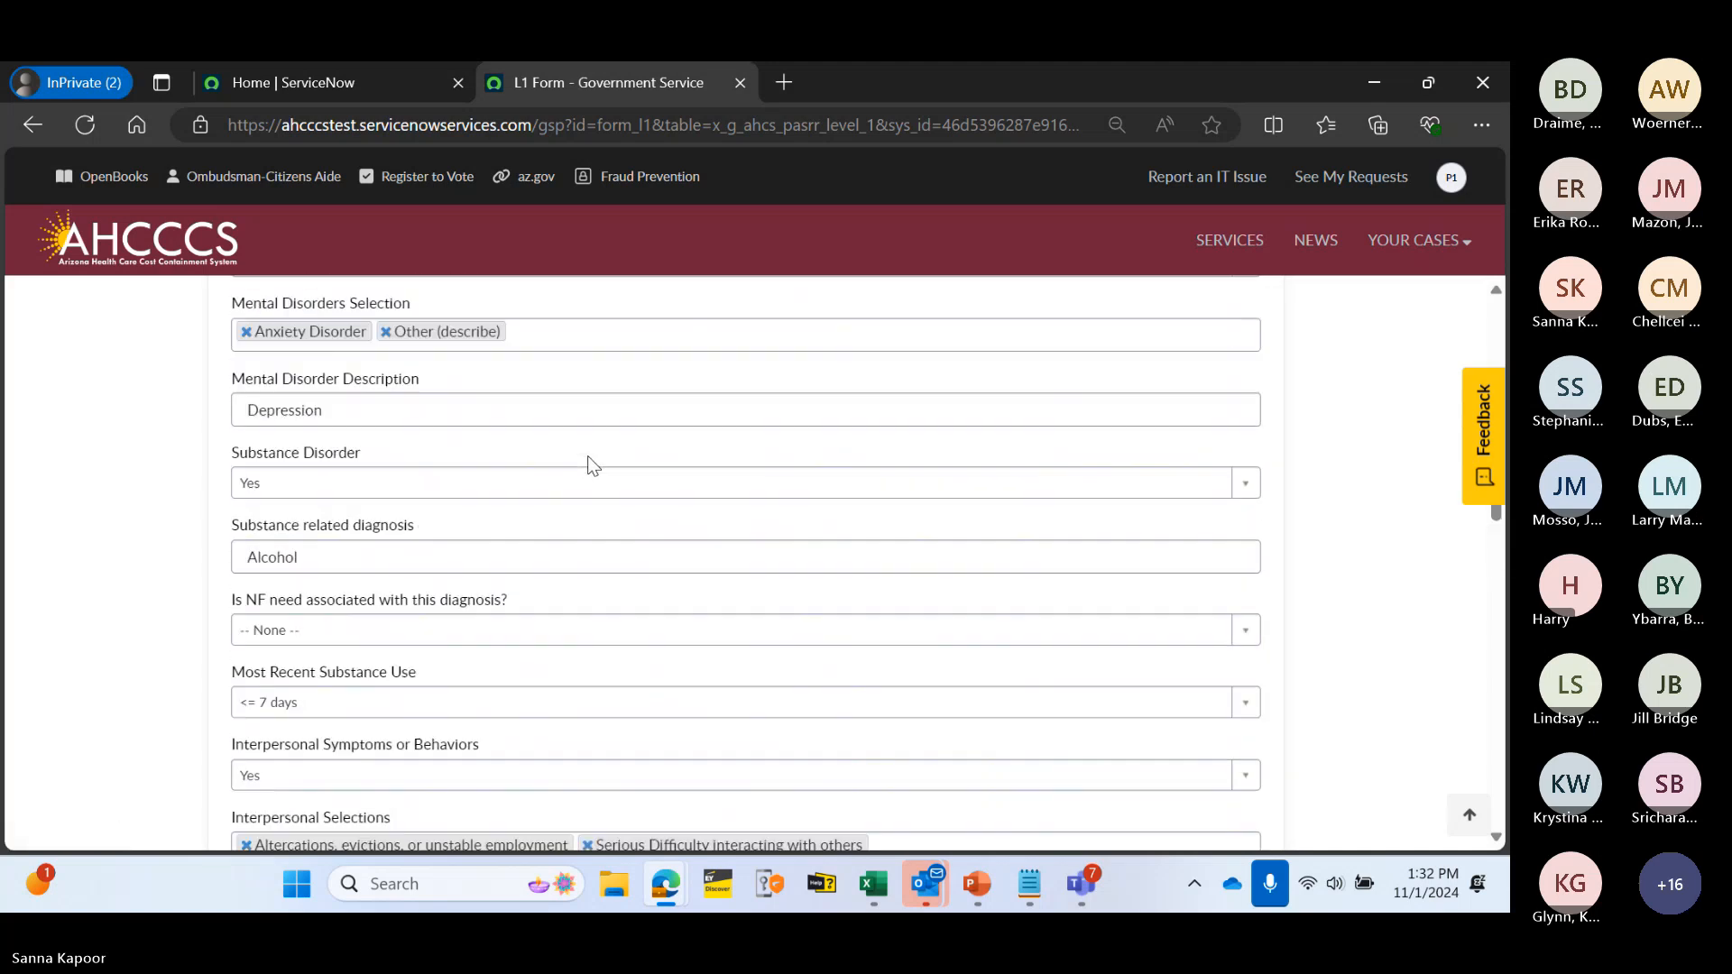
{"action": "scroll", "coordinate": [587, 457], "scroll_direction": "up", "scroll_amount": 2}
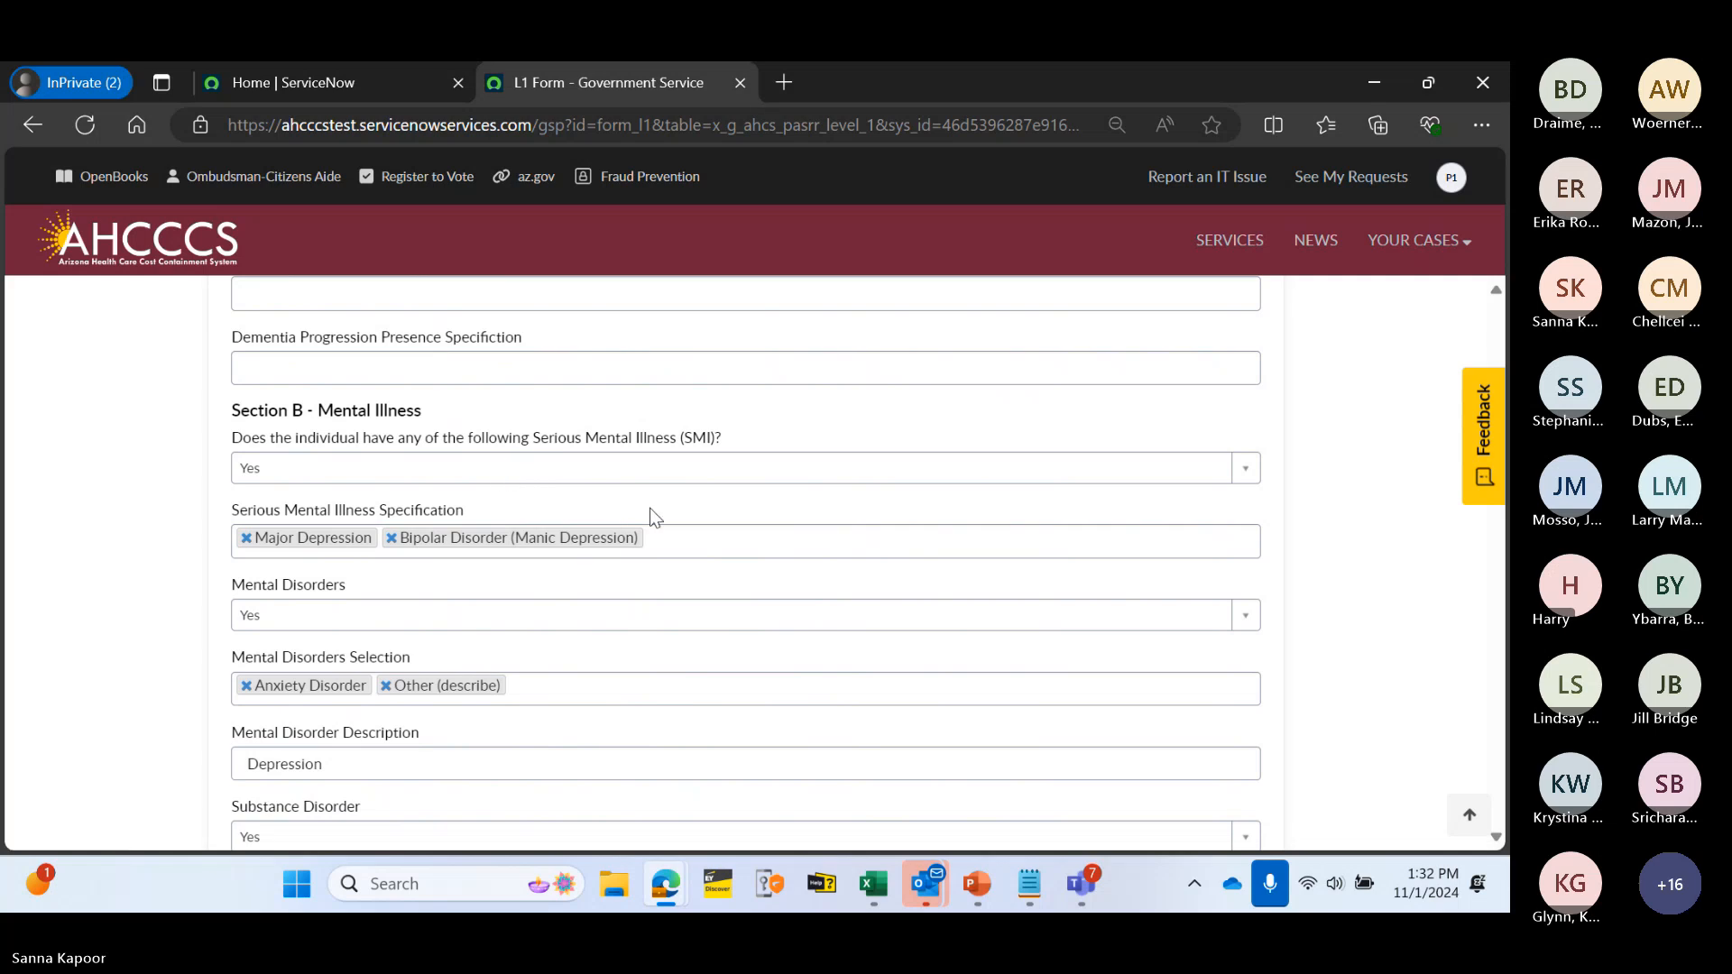
- Answer No to the SMI, Mental Disorders and NF need questions
{"action": "left_click", "coordinate": [509, 478]}
{"action": "left_click", "coordinate": [448, 561]}
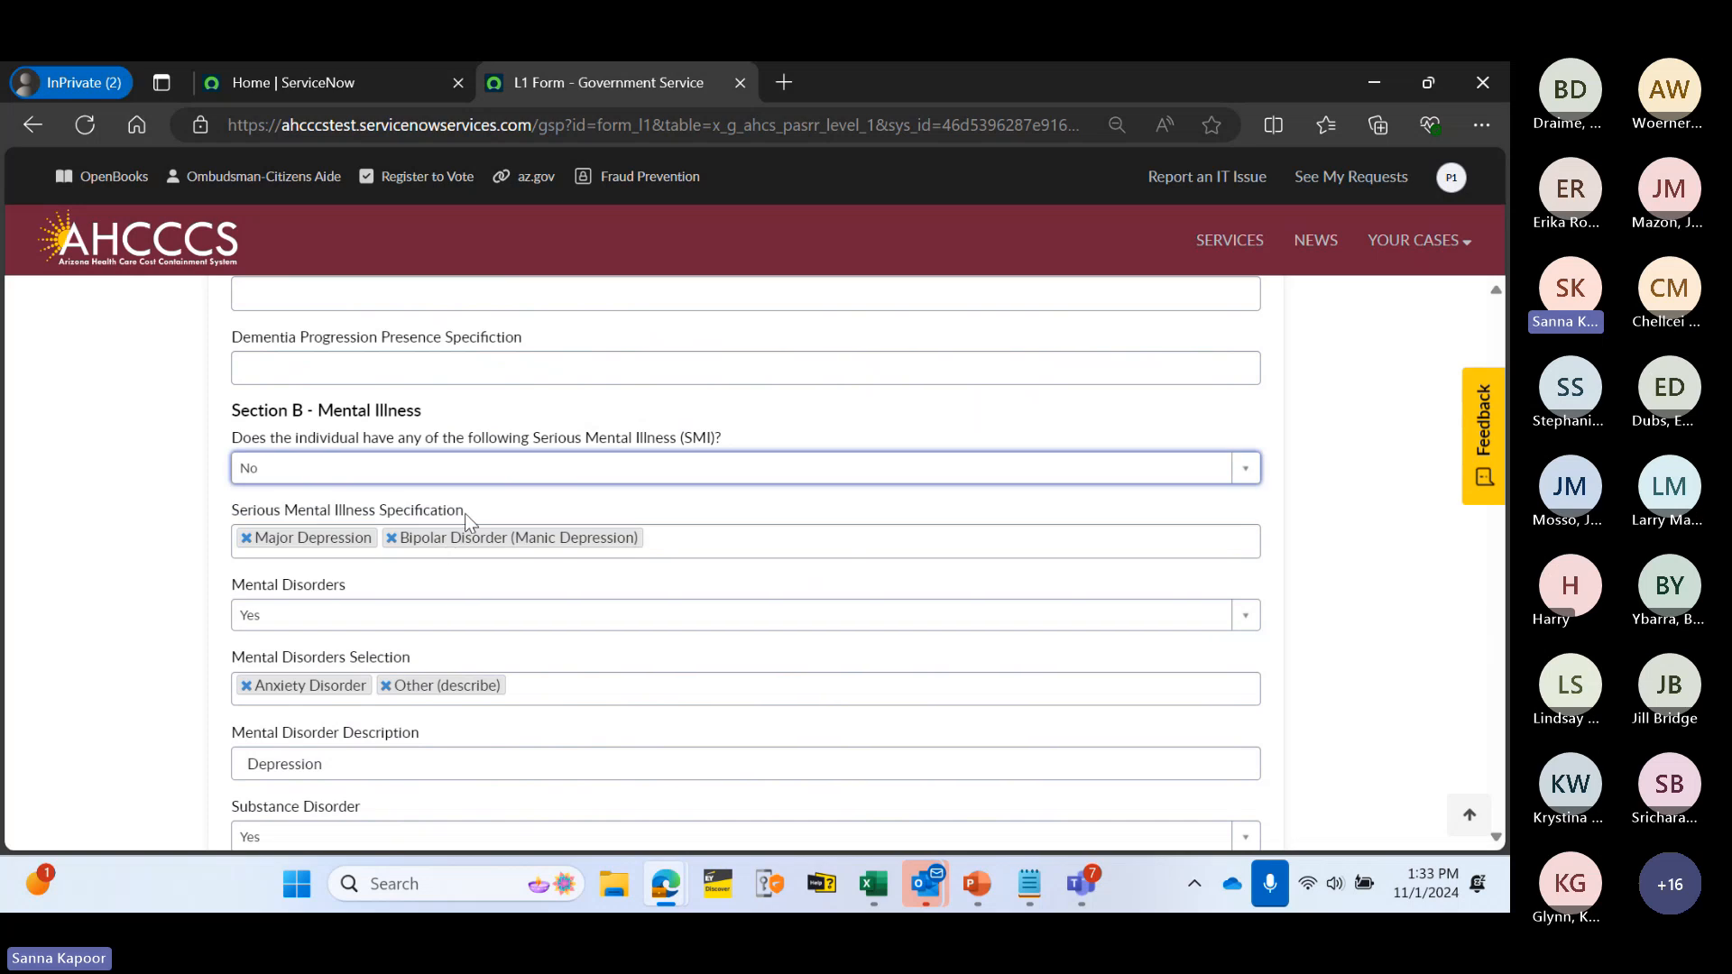
{"action": "scroll", "coordinate": [522, 521], "scroll_direction": "down", "scroll_amount": 1}
{"action": "left_click", "coordinate": [383, 507]}
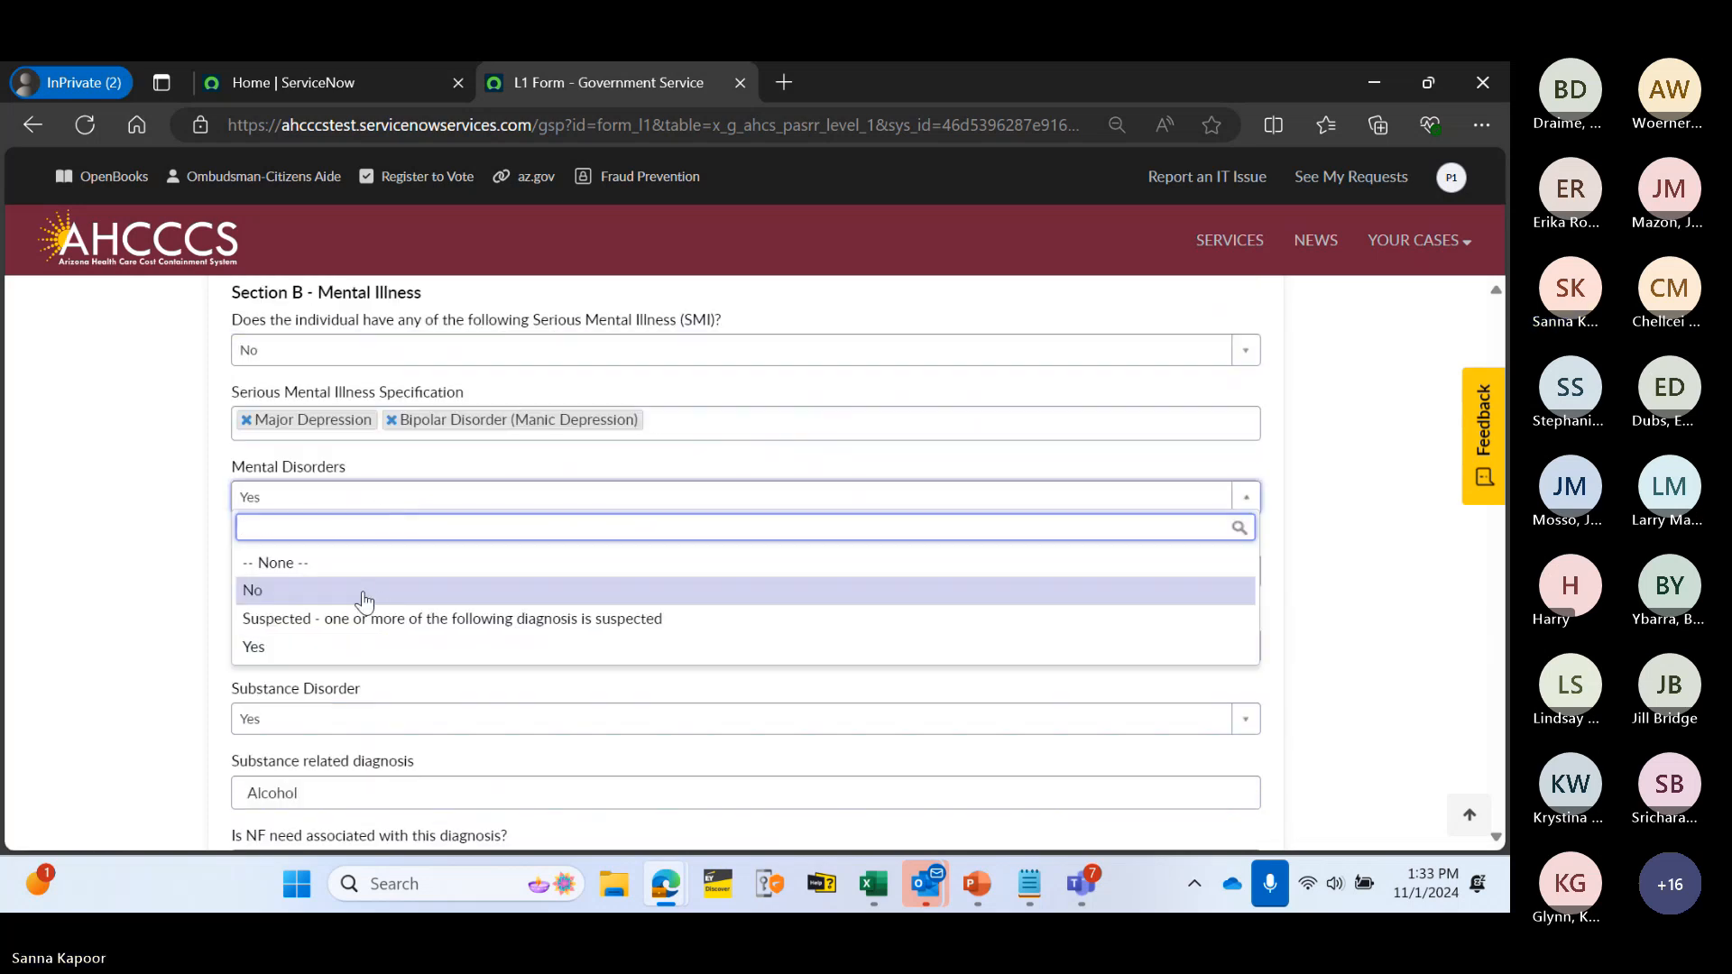
{"action": "left_click", "coordinate": [393, 586]}
{"action": "scroll", "coordinate": [392, 582], "scroll_direction": "down", "scroll_amount": 2}
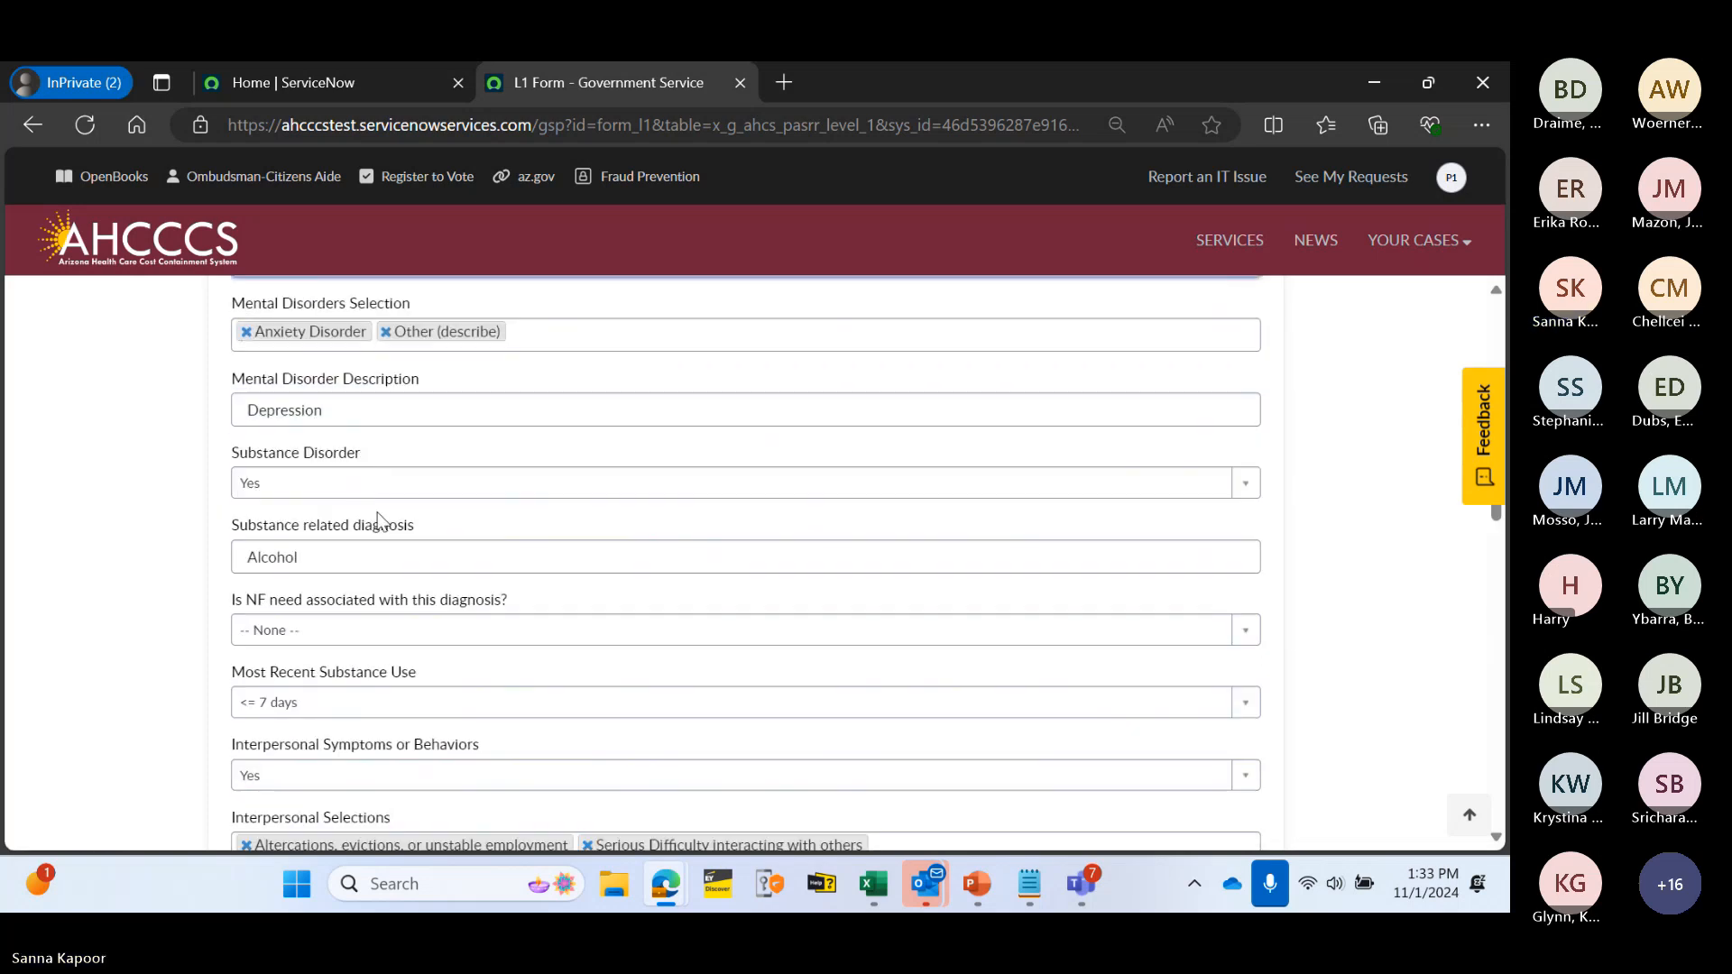
{"action": "scroll", "coordinate": [359, 583], "scroll_direction": "down", "scroll_amount": 1}
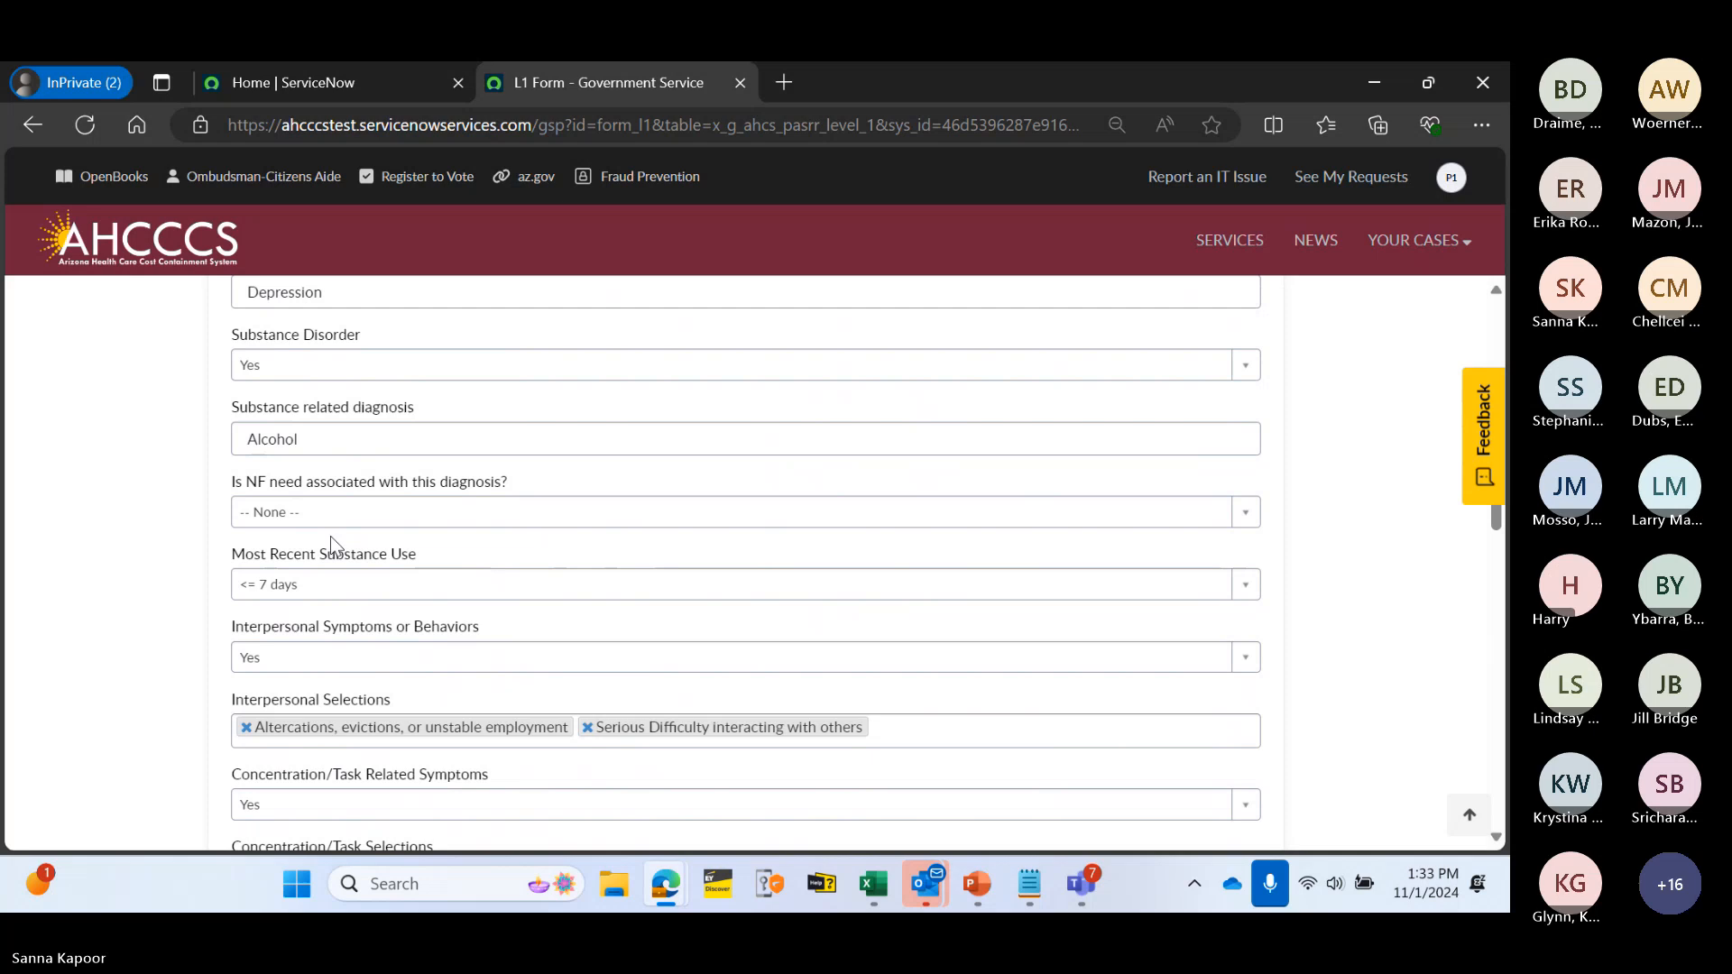
{"action": "left_click", "coordinate": [409, 513]}
{"action": "left_click", "coordinate": [393, 632]}
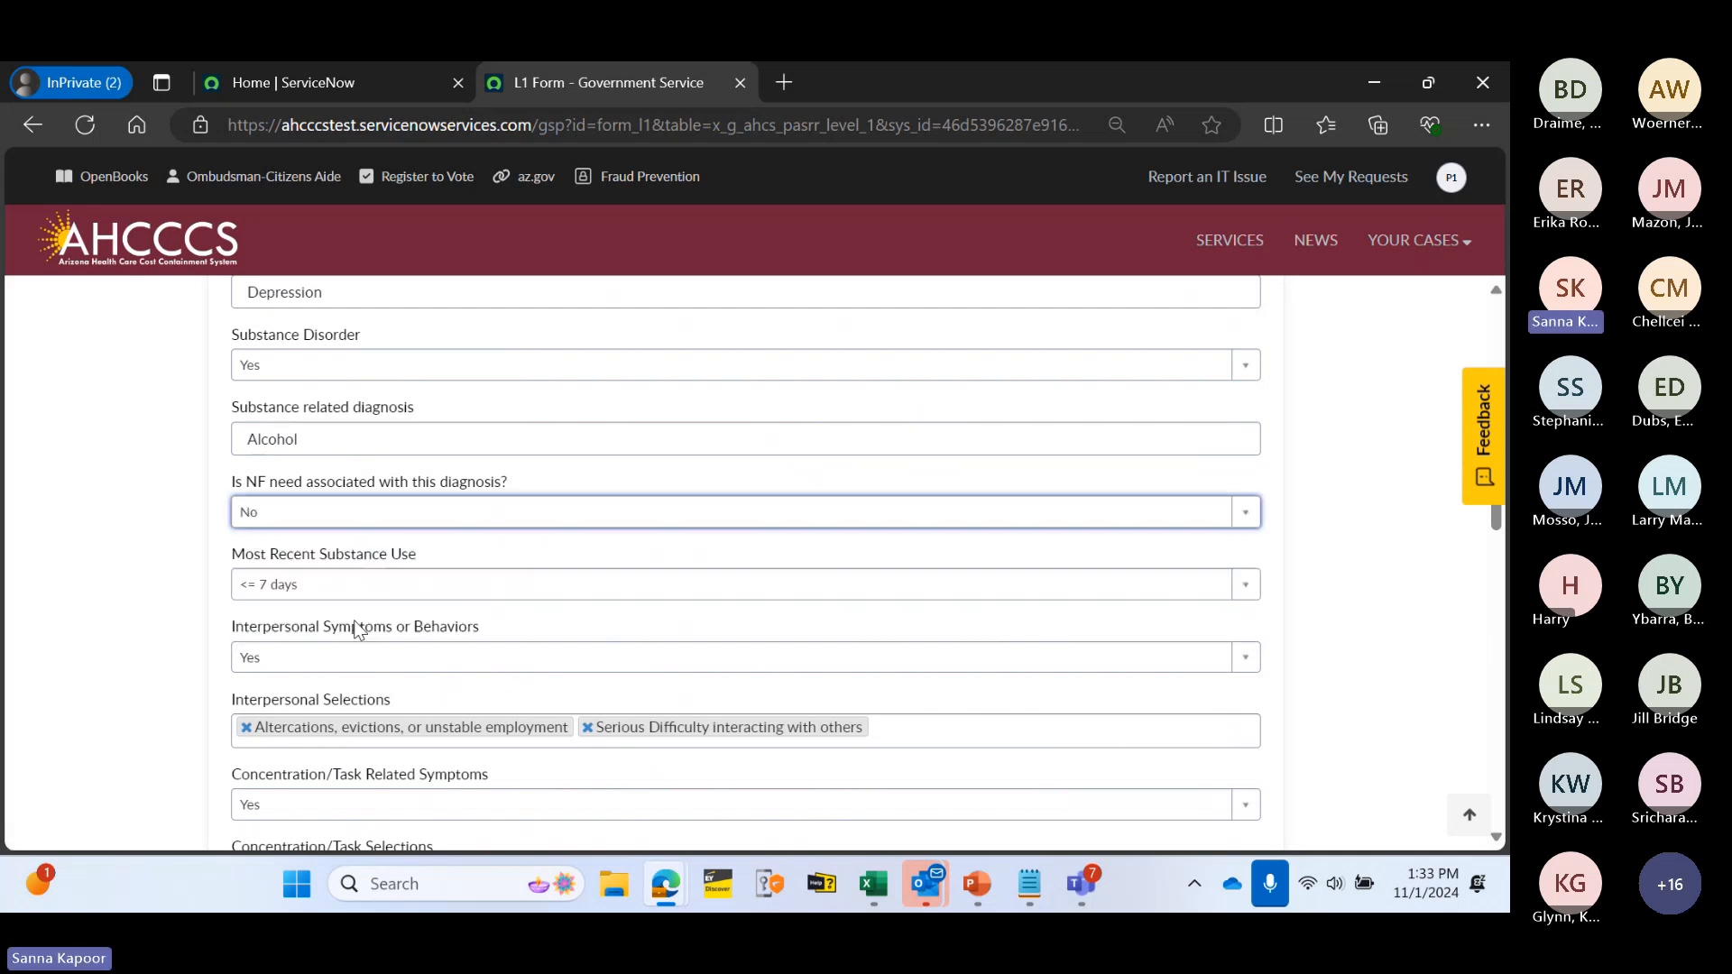
- Keep the recent evaluation answer as No and set the evaluation date to 10-31-2024
{"action": "scroll", "coordinate": [393, 604], "scroll_direction": "down", "scroll_amount": 2}
{"action": "scroll", "coordinate": [343, 487], "scroll_direction": "down", "scroll_amount": 1}
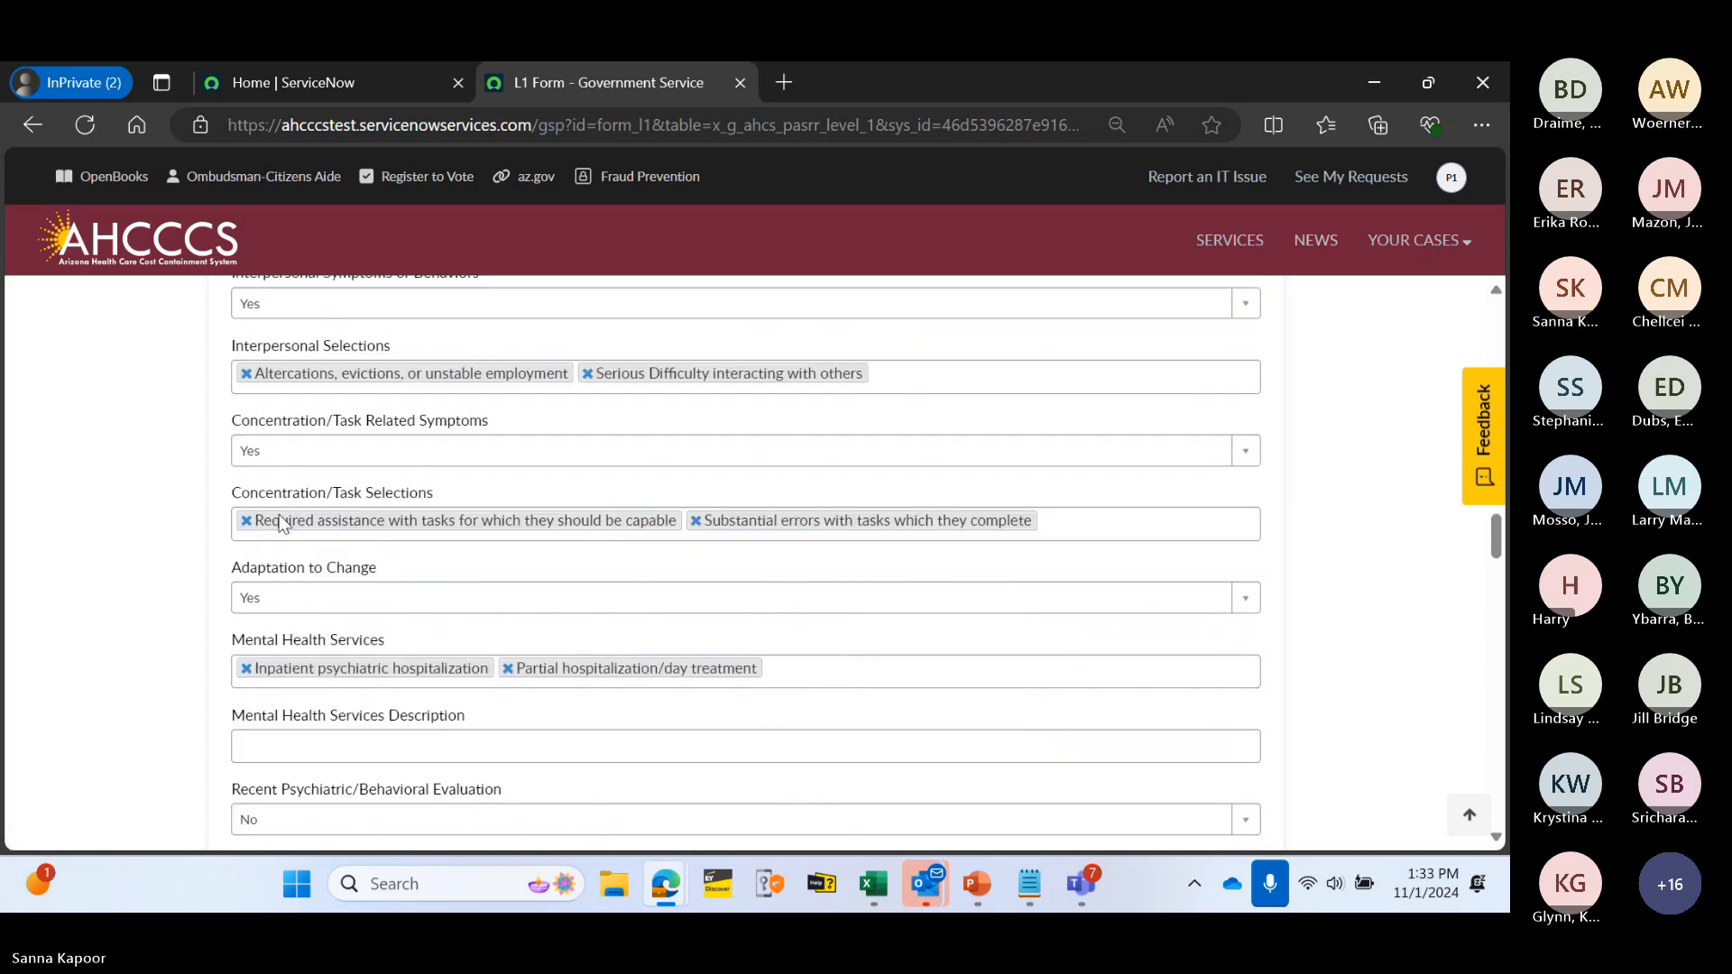
{"action": "scroll", "coordinate": [374, 573], "scroll_direction": "down", "scroll_amount": 1}
{"action": "scroll", "coordinate": [358, 592], "scroll_direction": "down", "scroll_amount": 1}
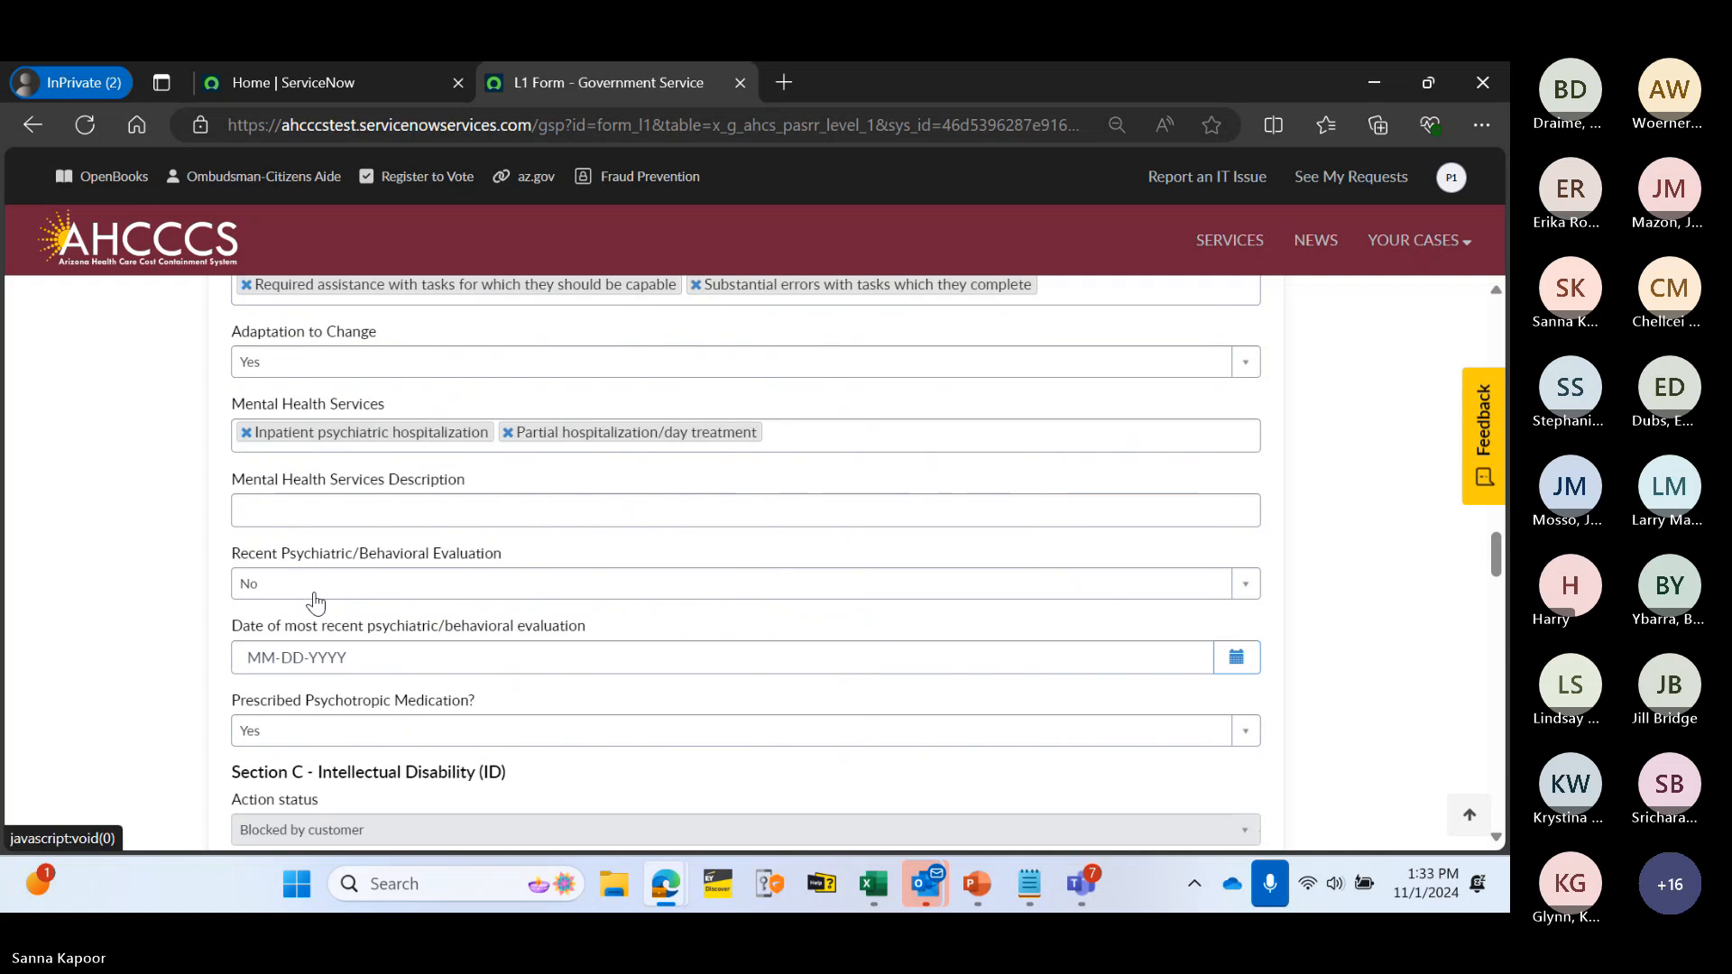
{"action": "left_click", "coordinate": [469, 645]}
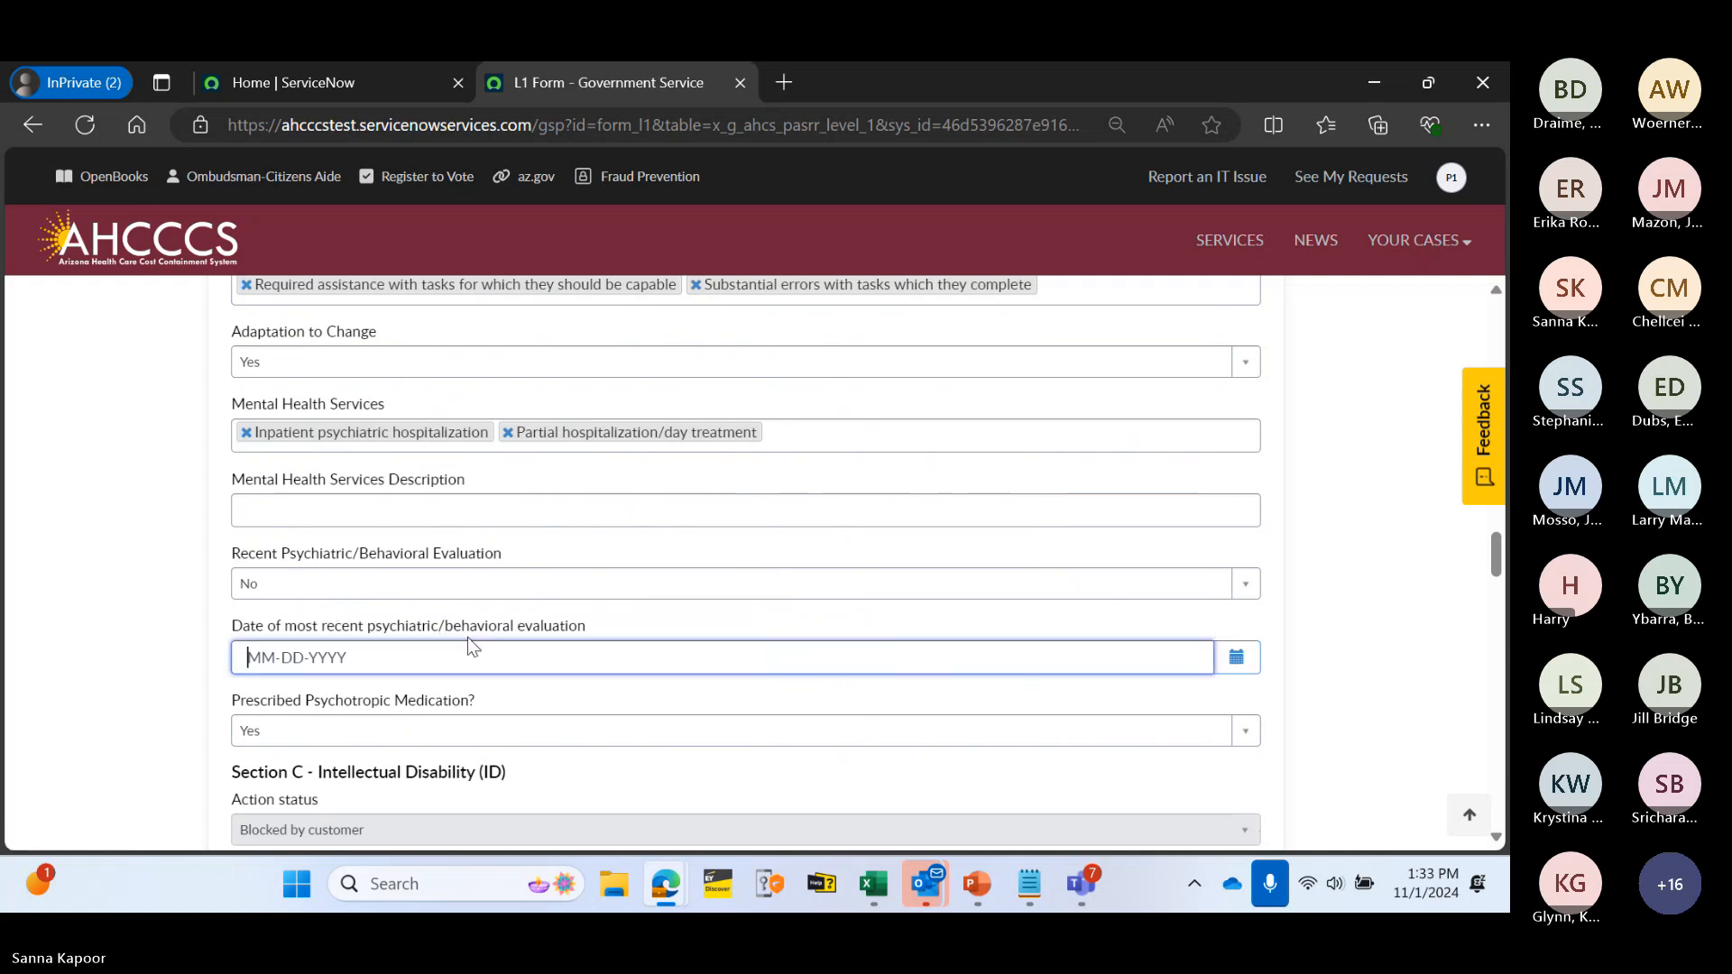
{"action": "left_click", "coordinate": [452, 596]}
{"action": "left_click", "coordinate": [413, 672]}
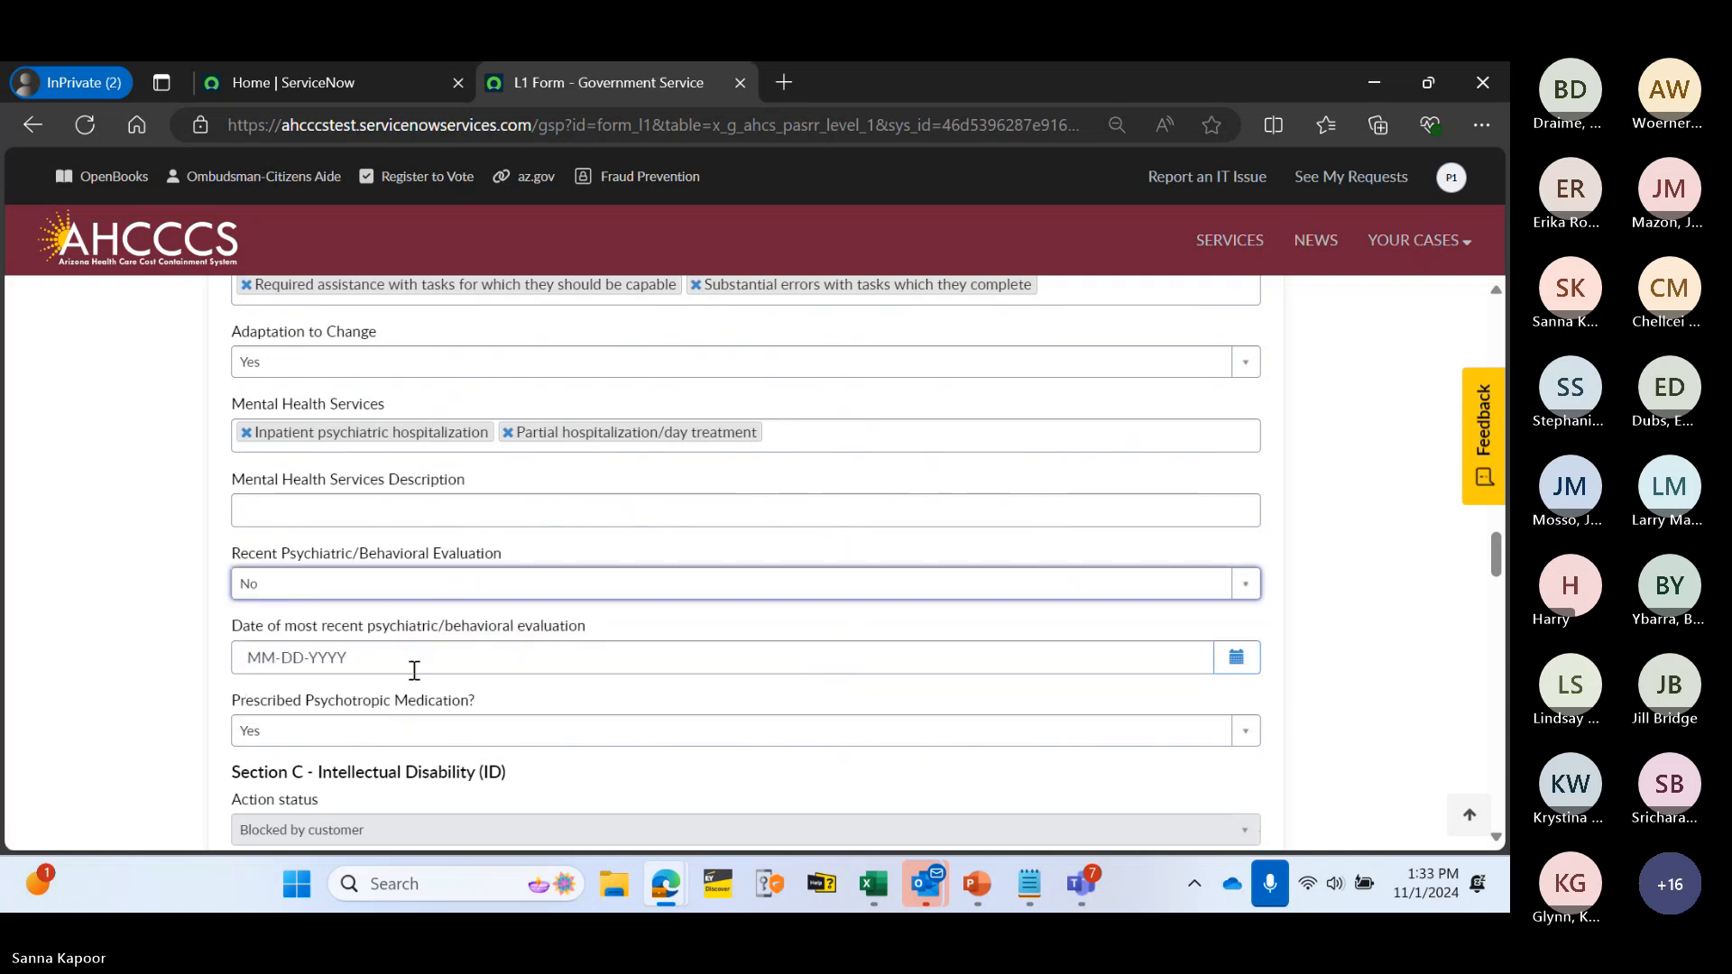
{"action": "left_click", "coordinate": [1236, 658]}
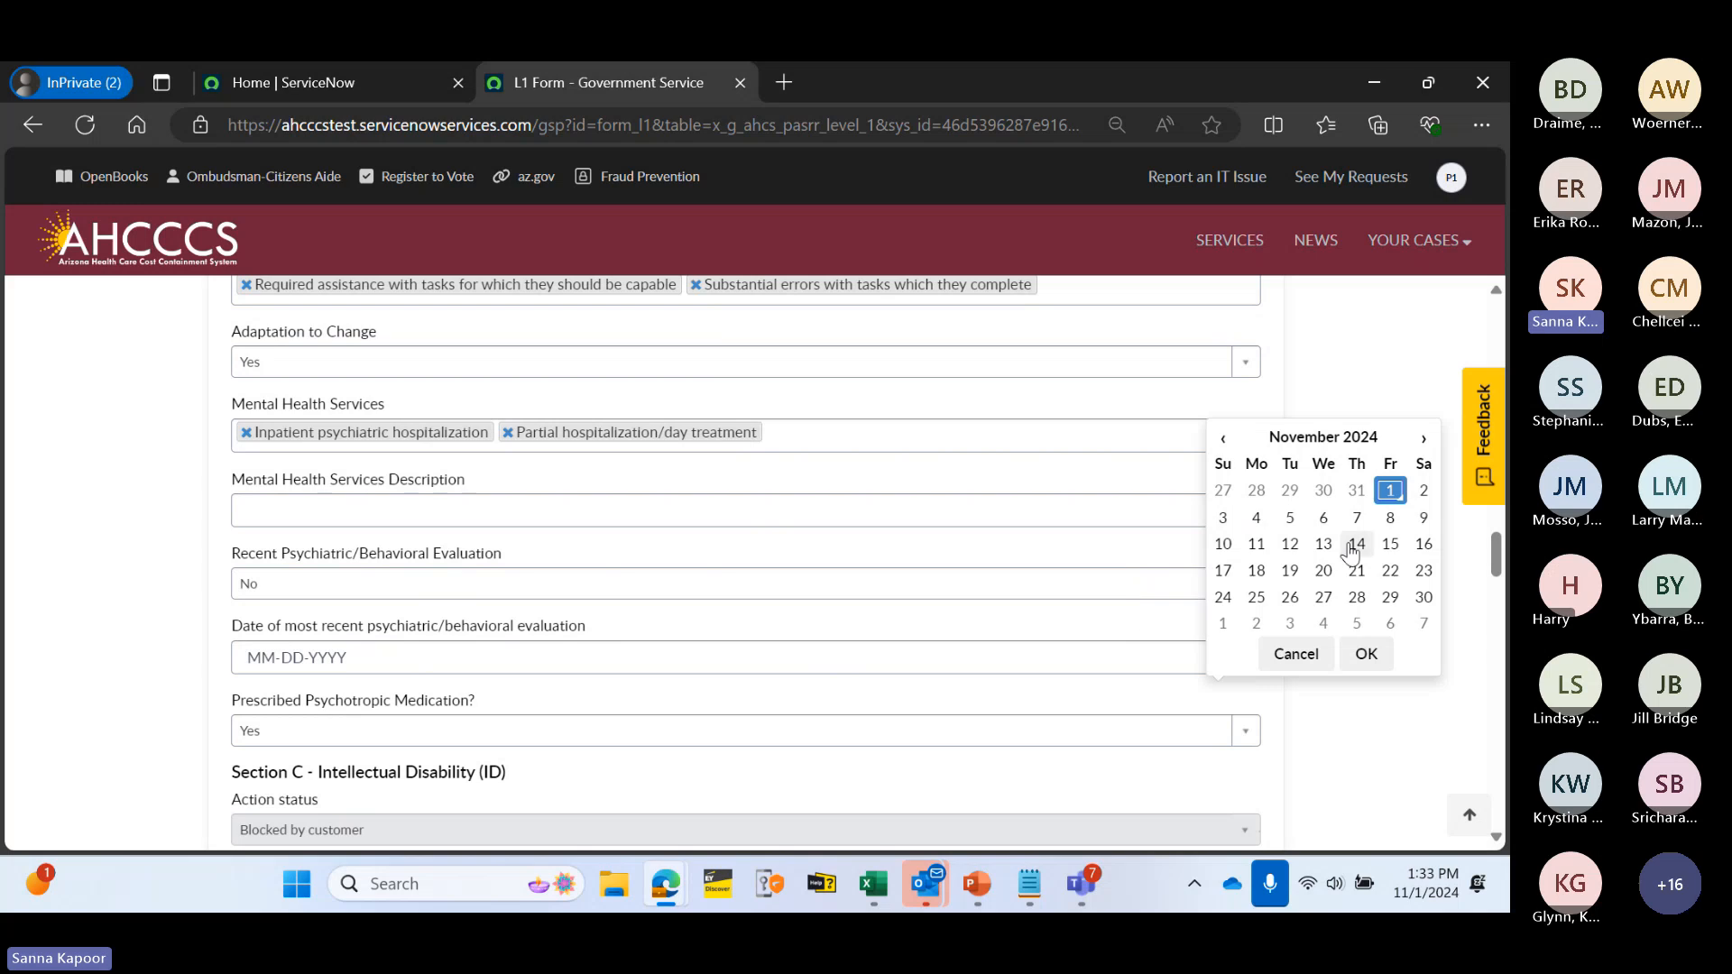
{"action": "left_click", "coordinate": [1223, 439]}
{"action": "left_click", "coordinate": [1356, 597]}
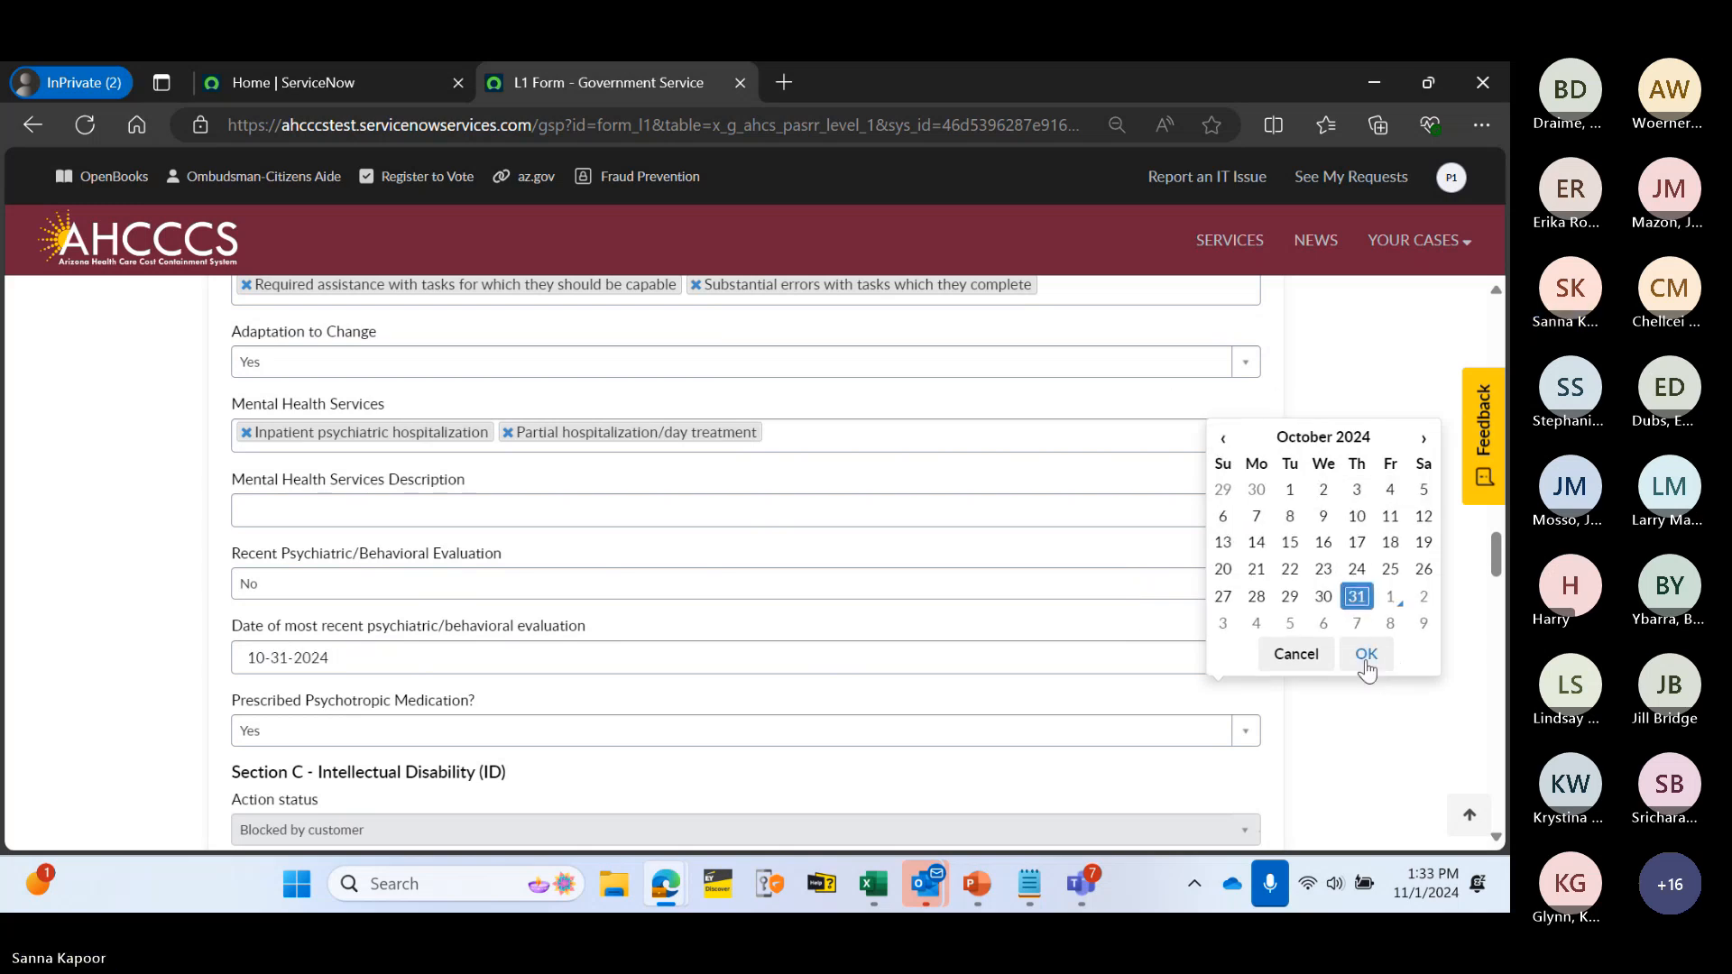
{"action": "left_click", "coordinate": [1364, 653]}
{"action": "scroll", "coordinate": [1238, 600], "scroll_direction": "down", "scroll_amount": 15}
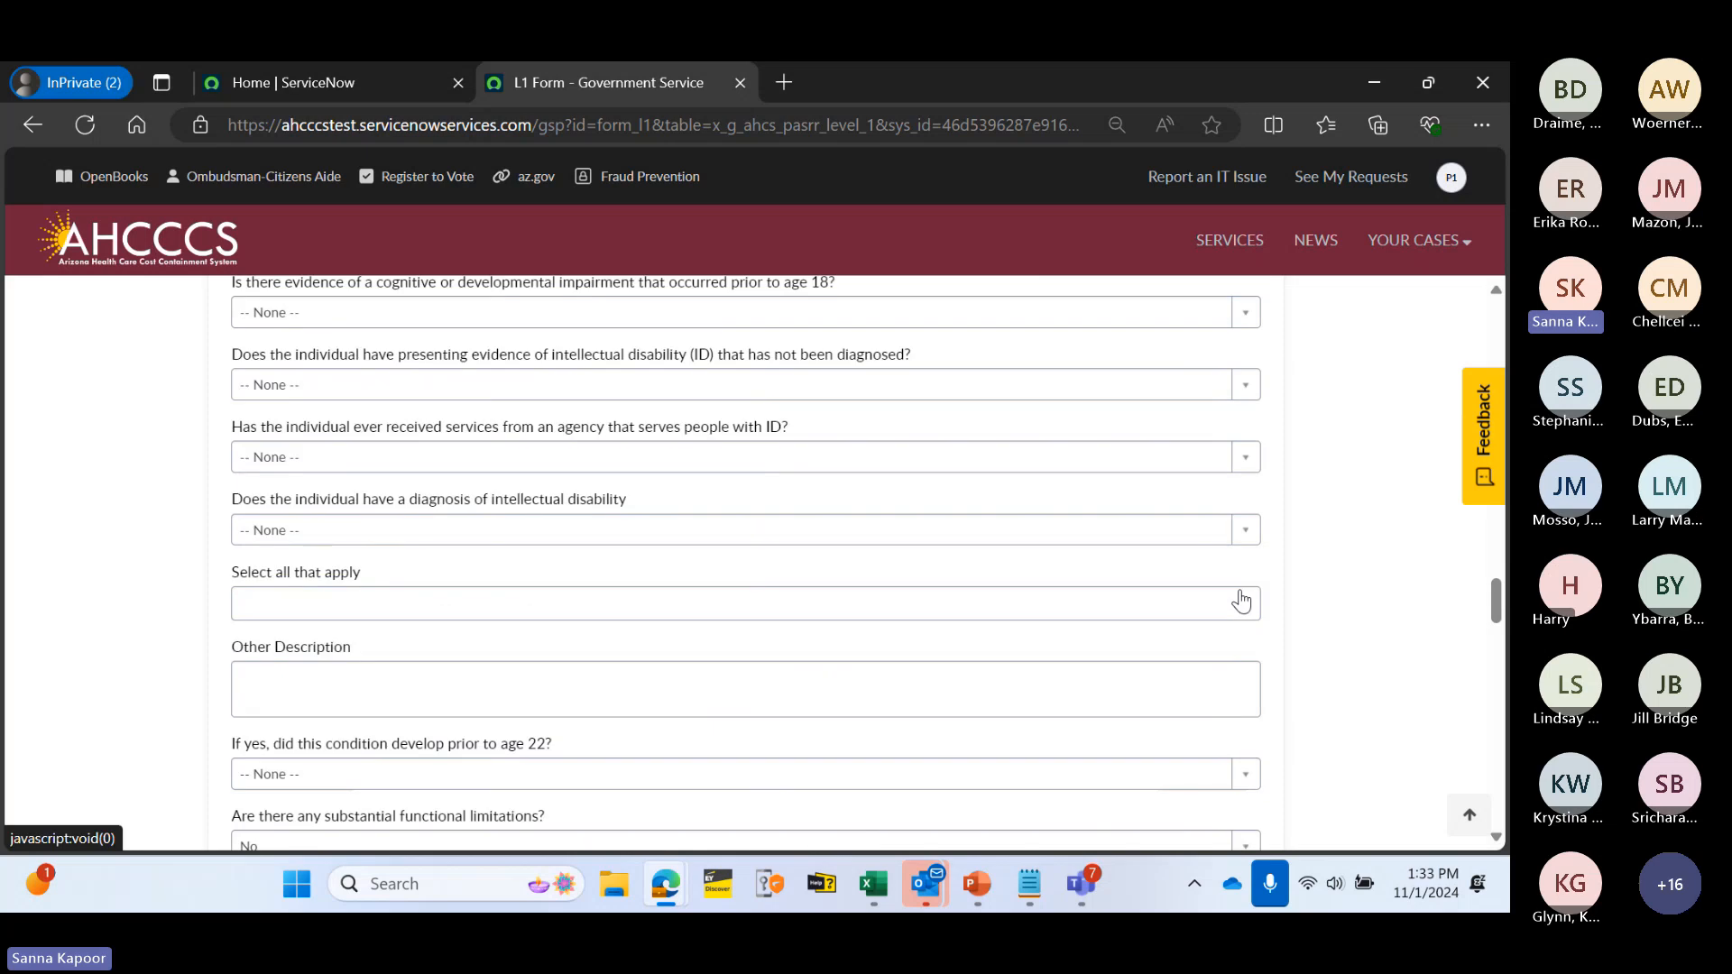
- Save the corrected Section B answers and dismiss the Record Updated and JavaScript error banners
{"action": "scroll", "coordinate": [1241, 600], "scroll_direction": "down", "scroll_amount": 5}
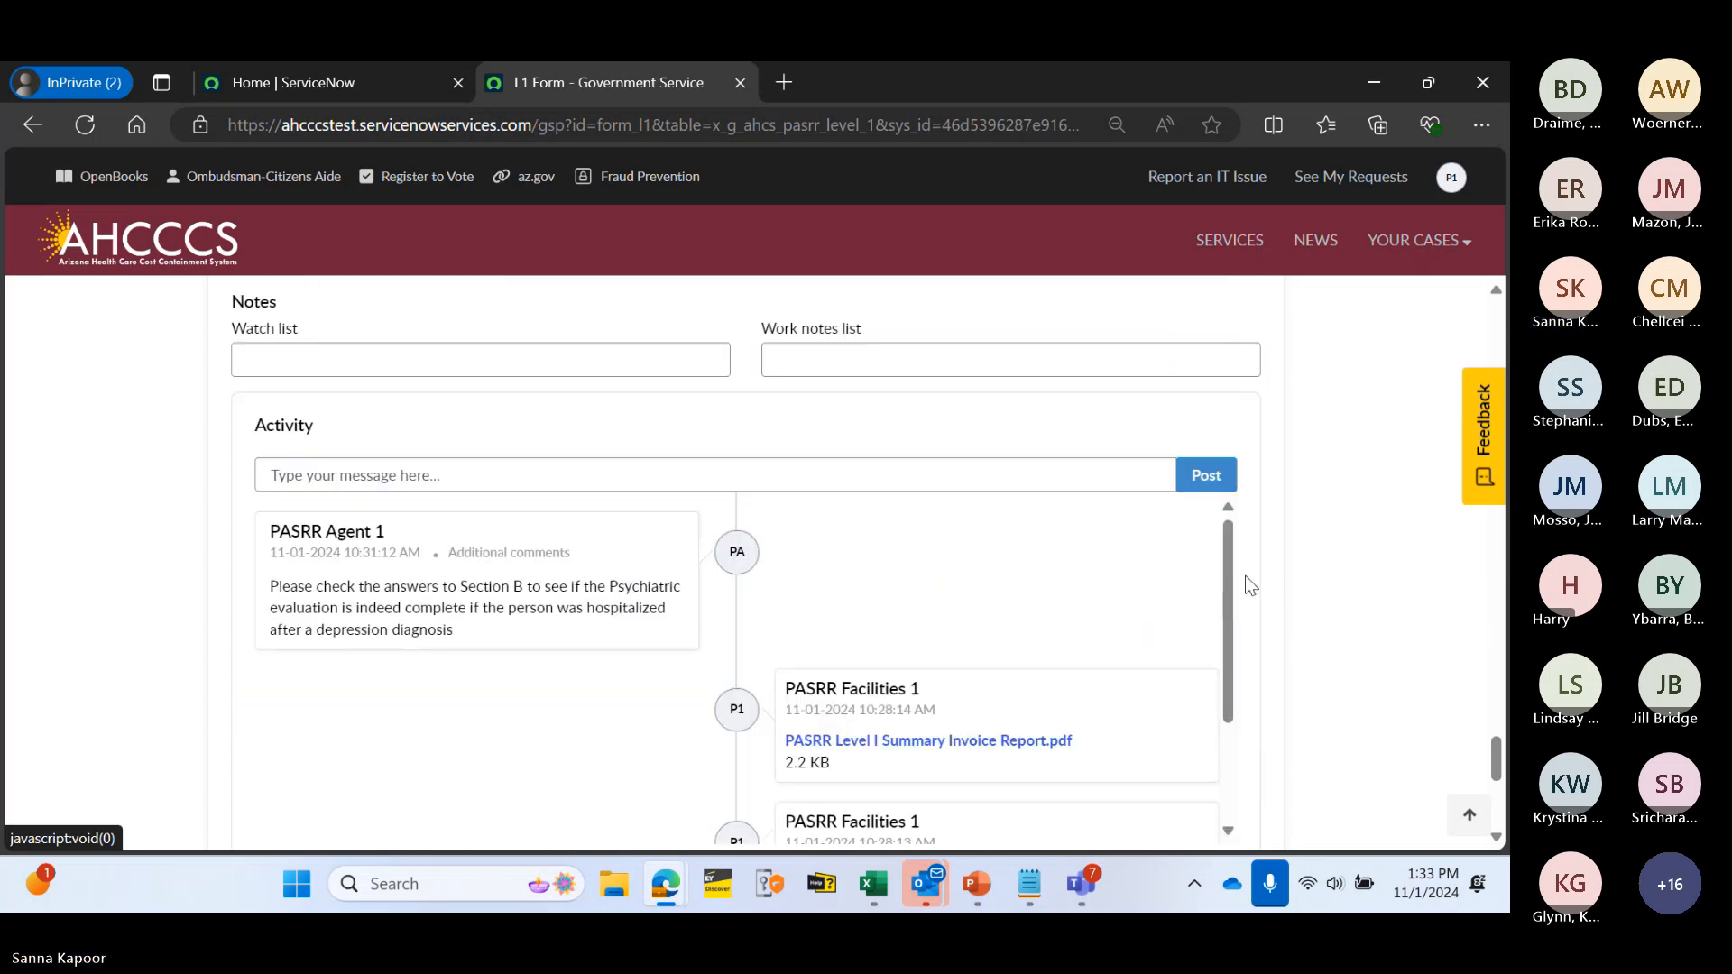
{"action": "scroll", "coordinate": [1172, 552], "scroll_direction": "down", "scroll_amount": 8}
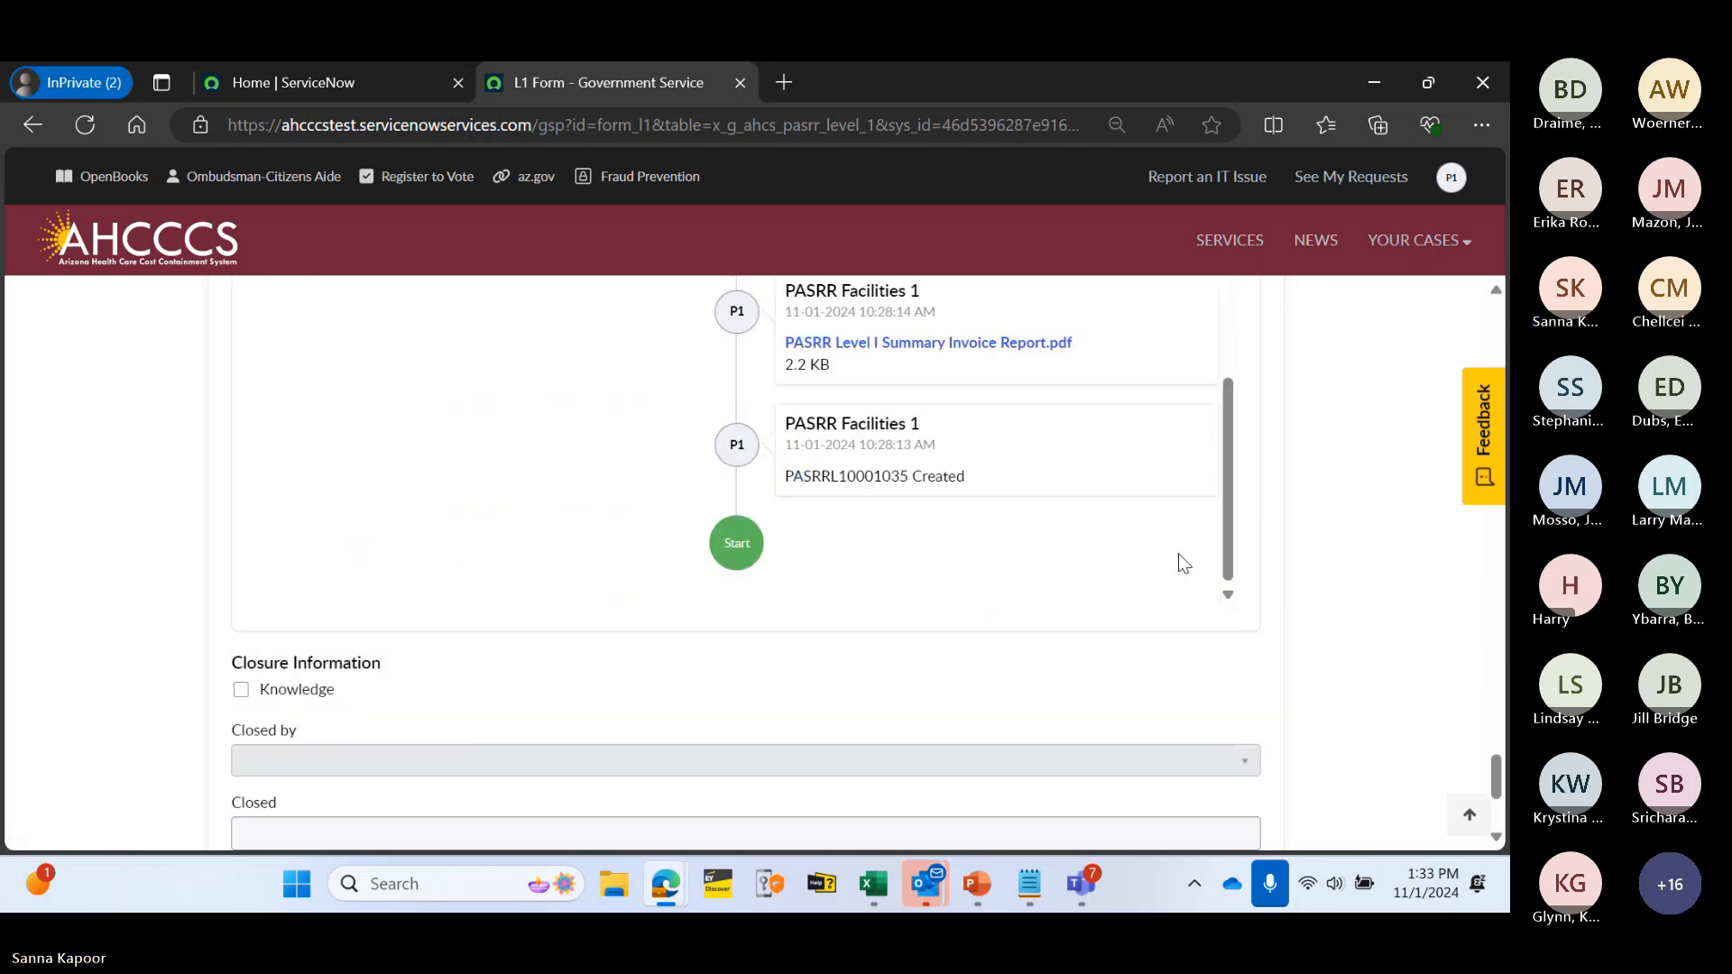
{"action": "scroll", "coordinate": [1236, 553], "scroll_direction": "down", "scroll_amount": 1}
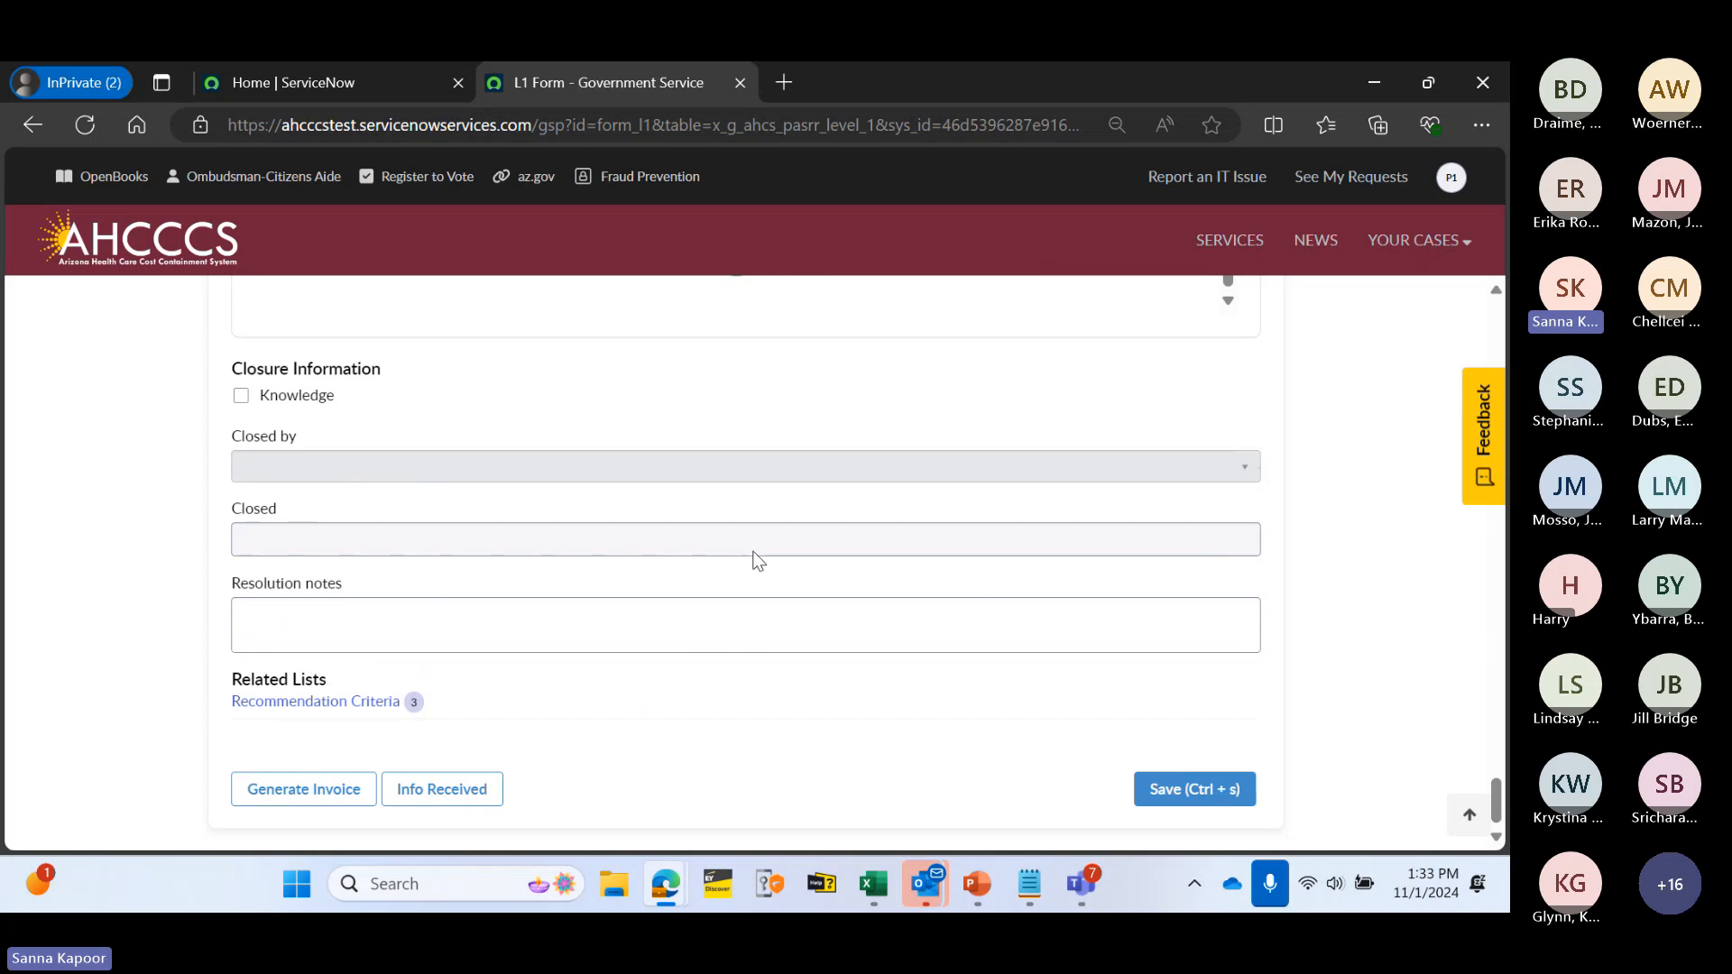
{"action": "left_click", "coordinate": [1187, 789]}
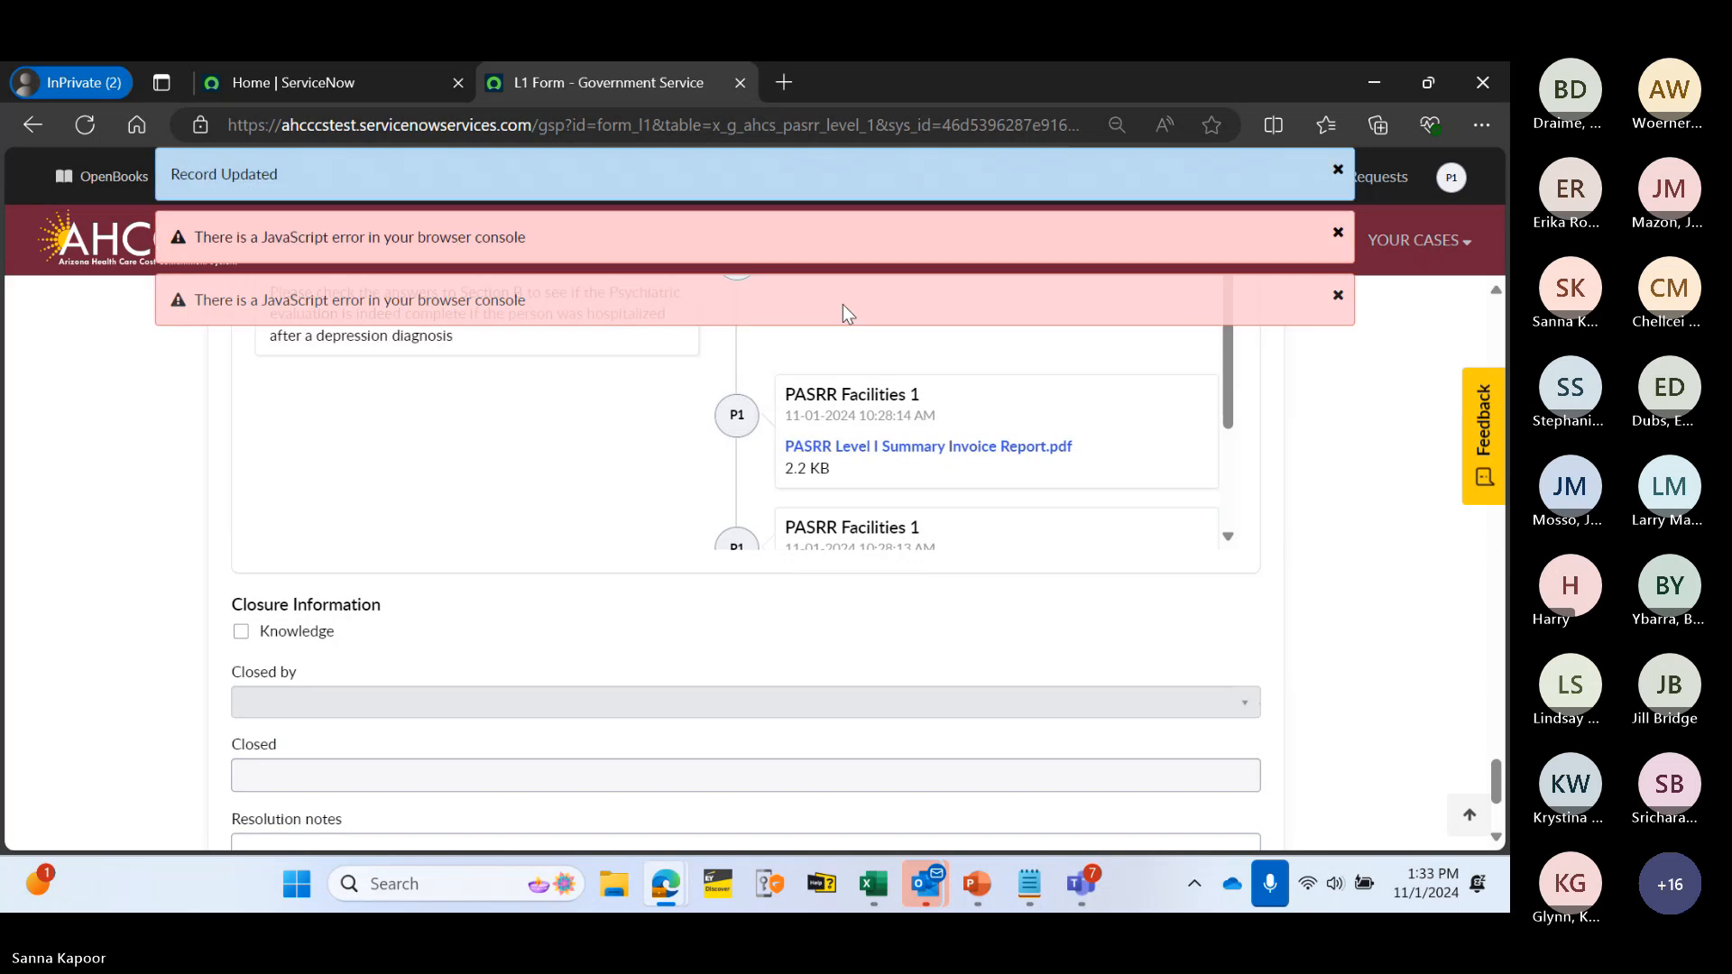
{"action": "left_click", "coordinate": [1337, 171]}
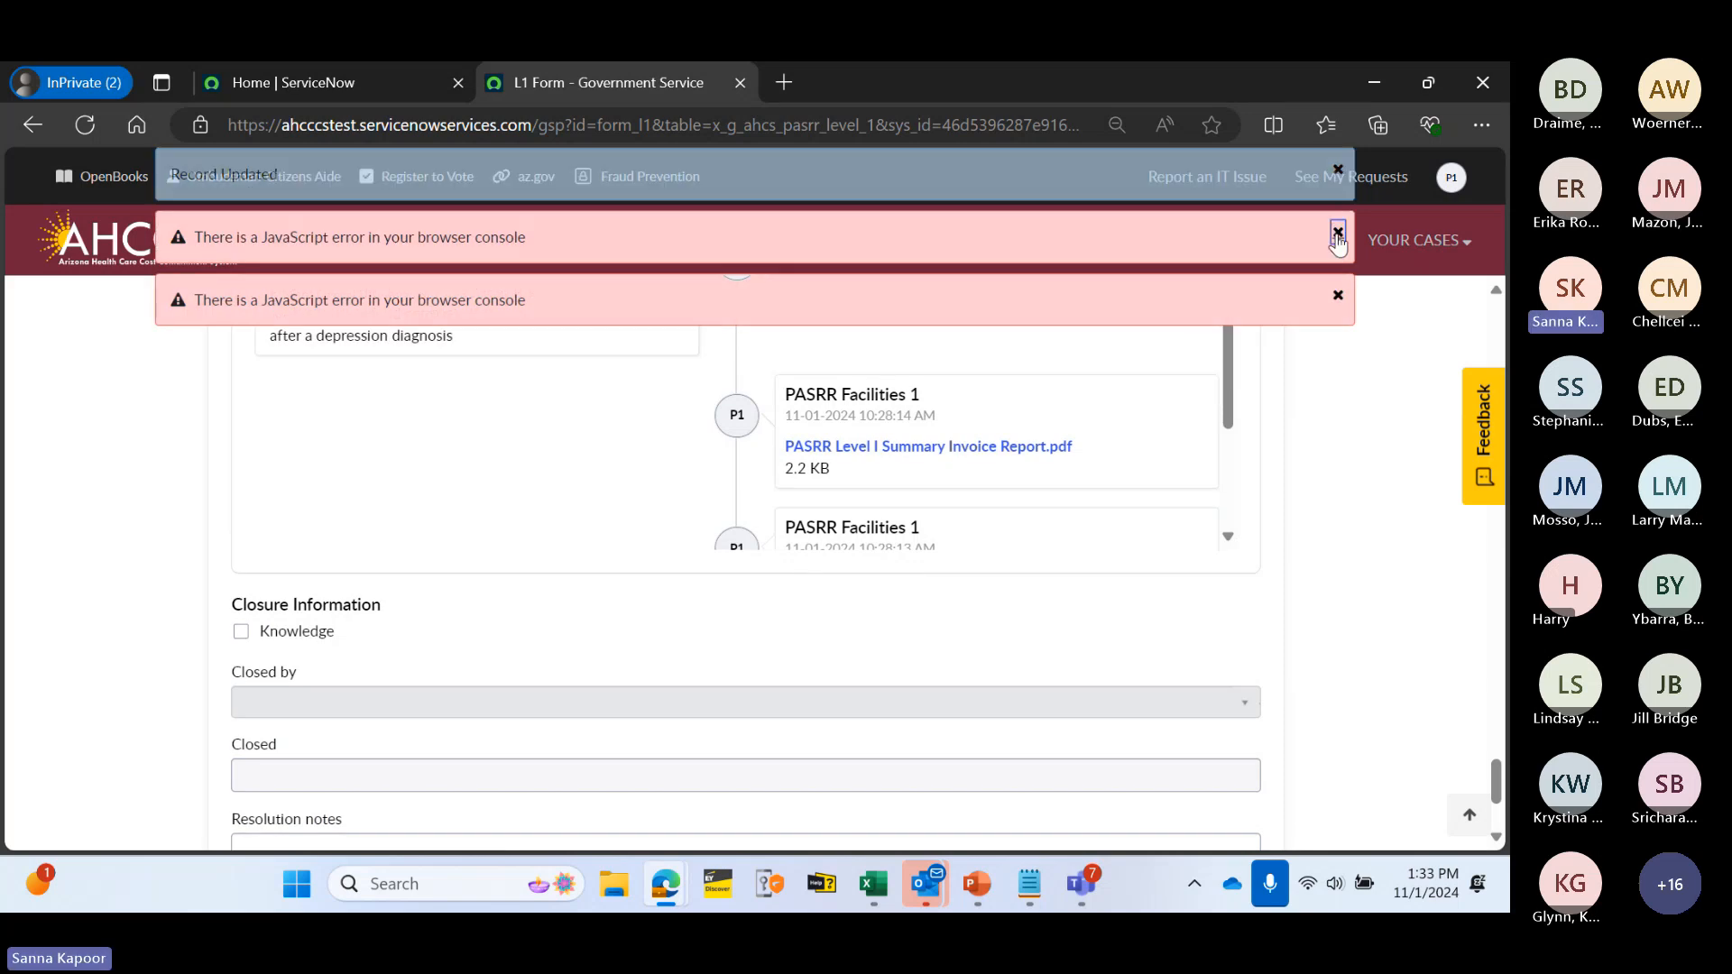
{"action": "left_click", "coordinate": [1337, 232]}
{"action": "left_click", "coordinate": [1338, 171]}
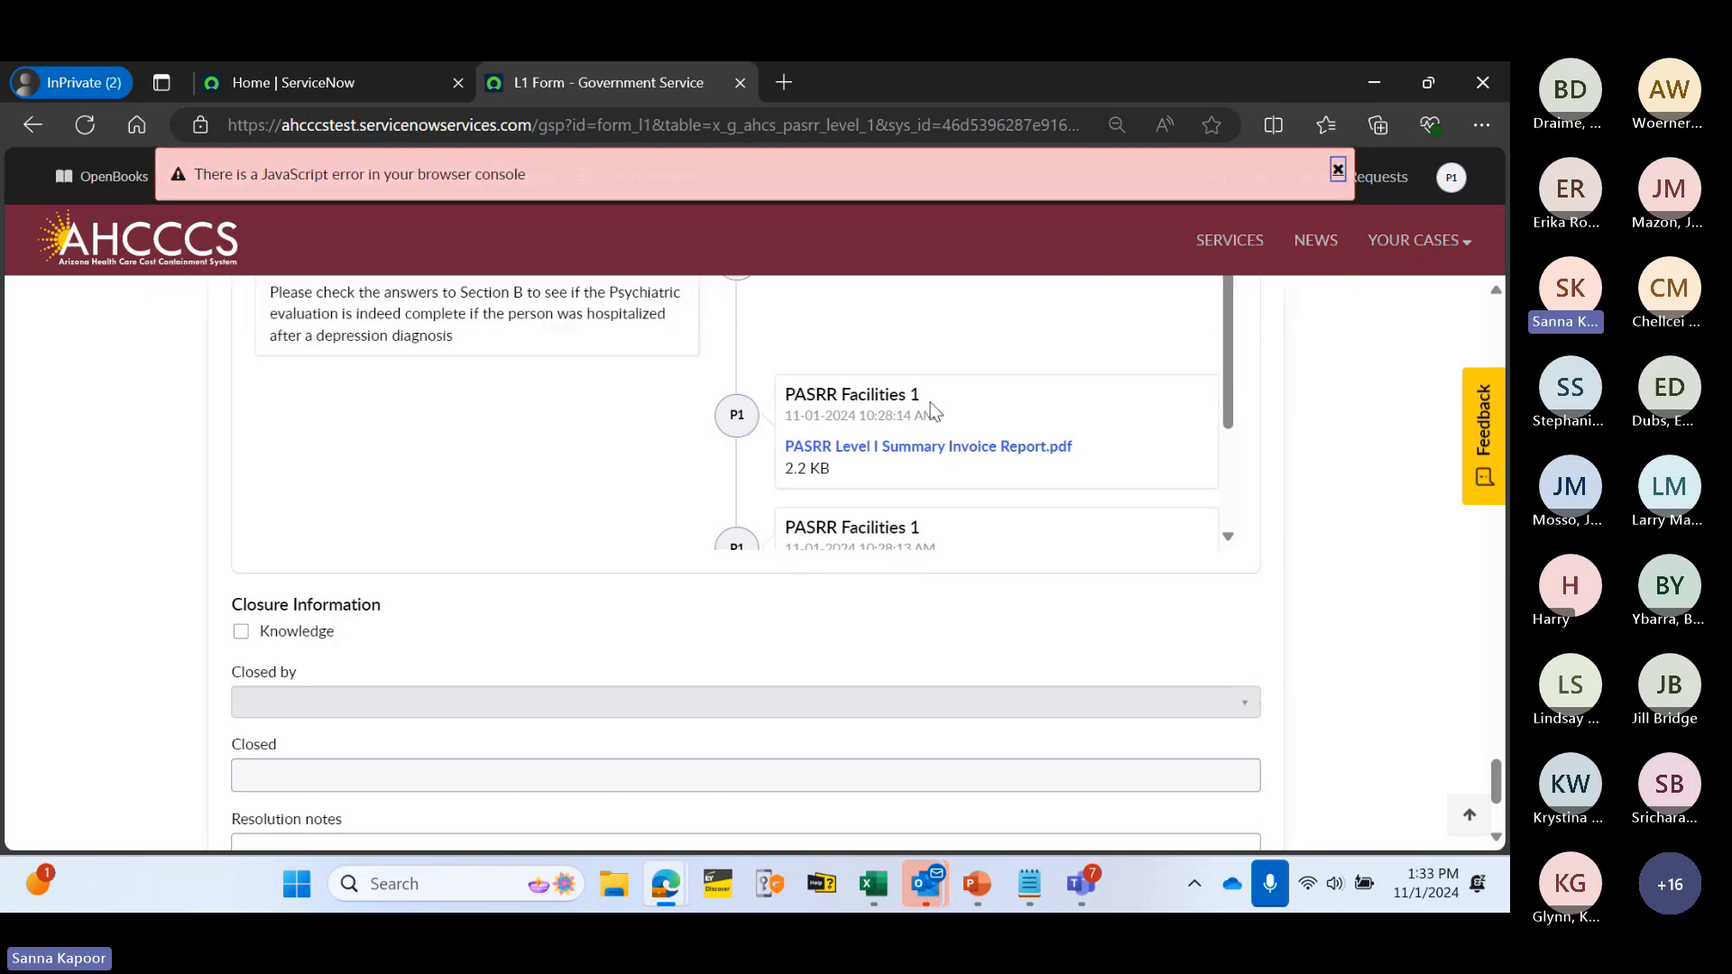
- Return to the top of the form and open the YOUR CASES menu
{"action": "scroll", "coordinate": [694, 496], "scroll_direction": "up", "scroll_amount": 1}
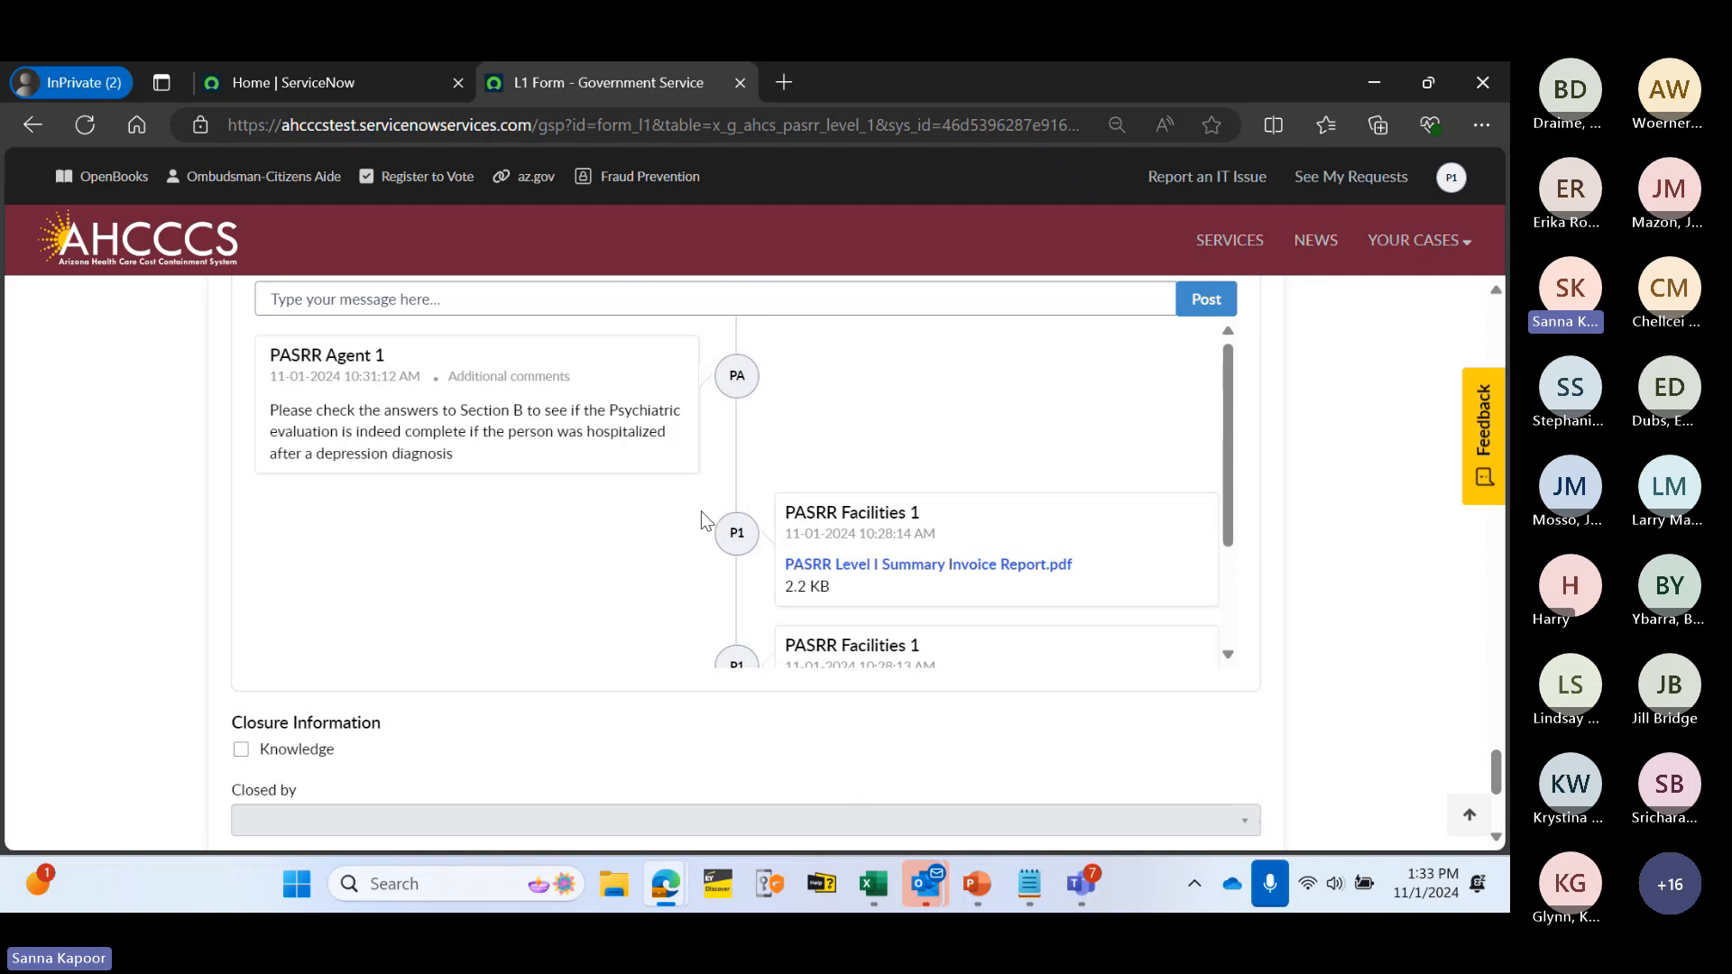
{"action": "scroll", "coordinate": [701, 511], "scroll_direction": "up", "scroll_amount": 2}
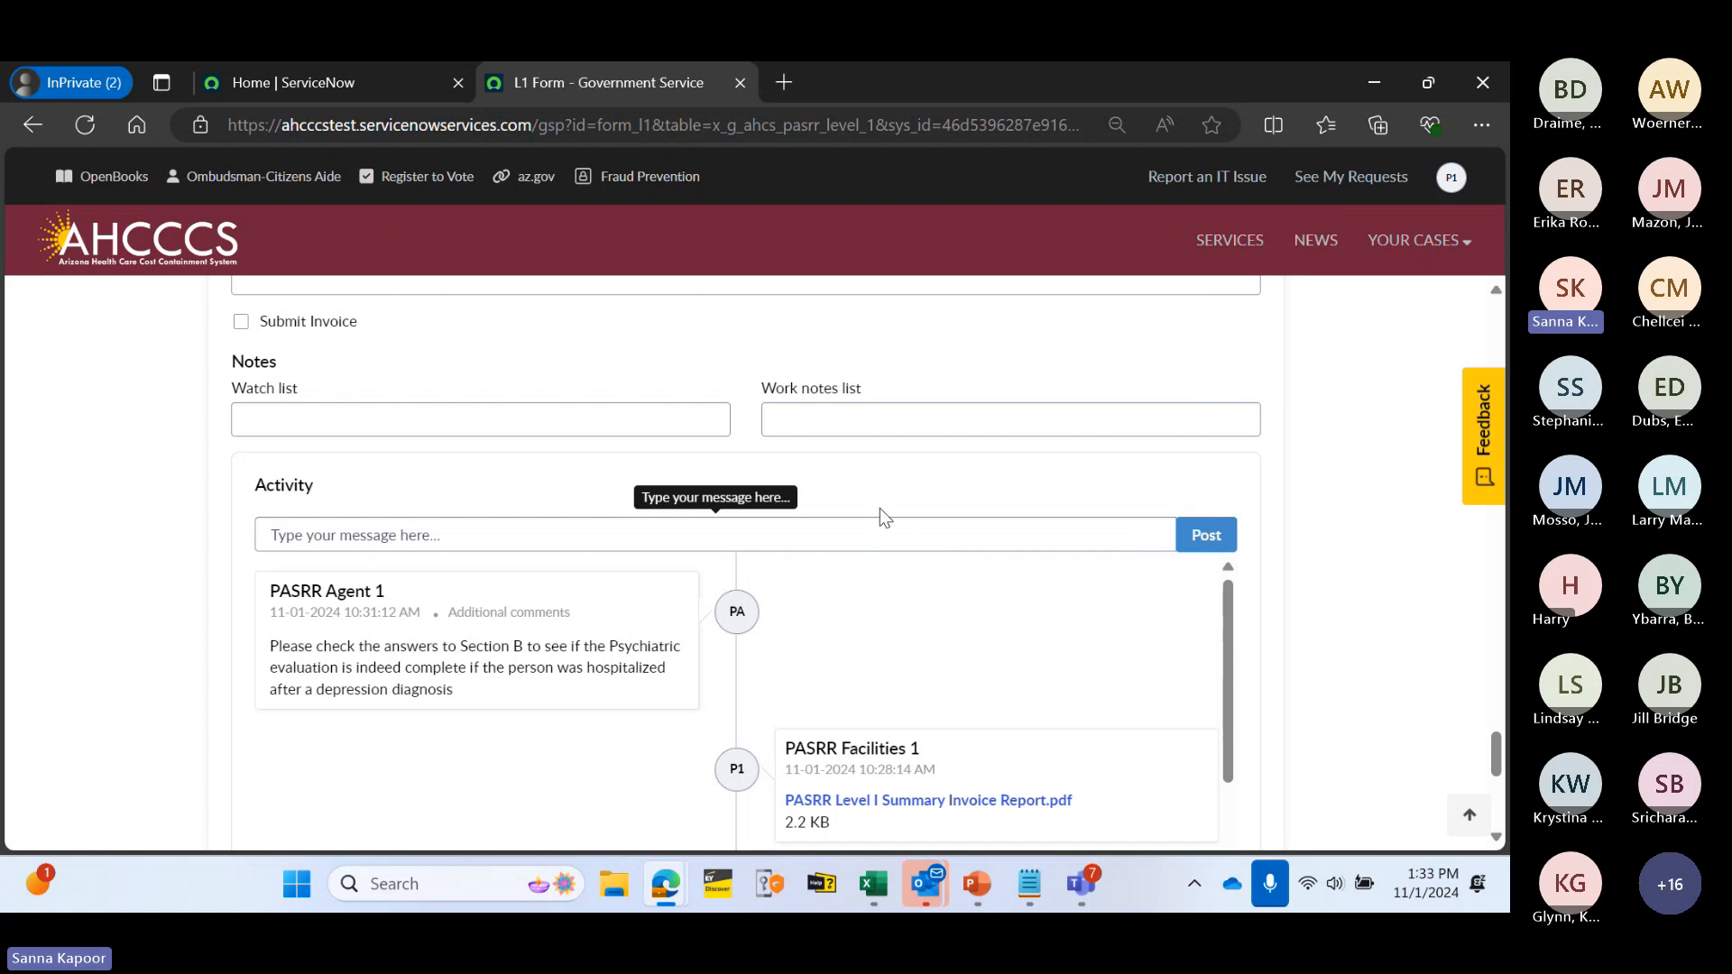
{"action": "scroll", "coordinate": [758, 455], "scroll_direction": "up", "scroll_amount": 5}
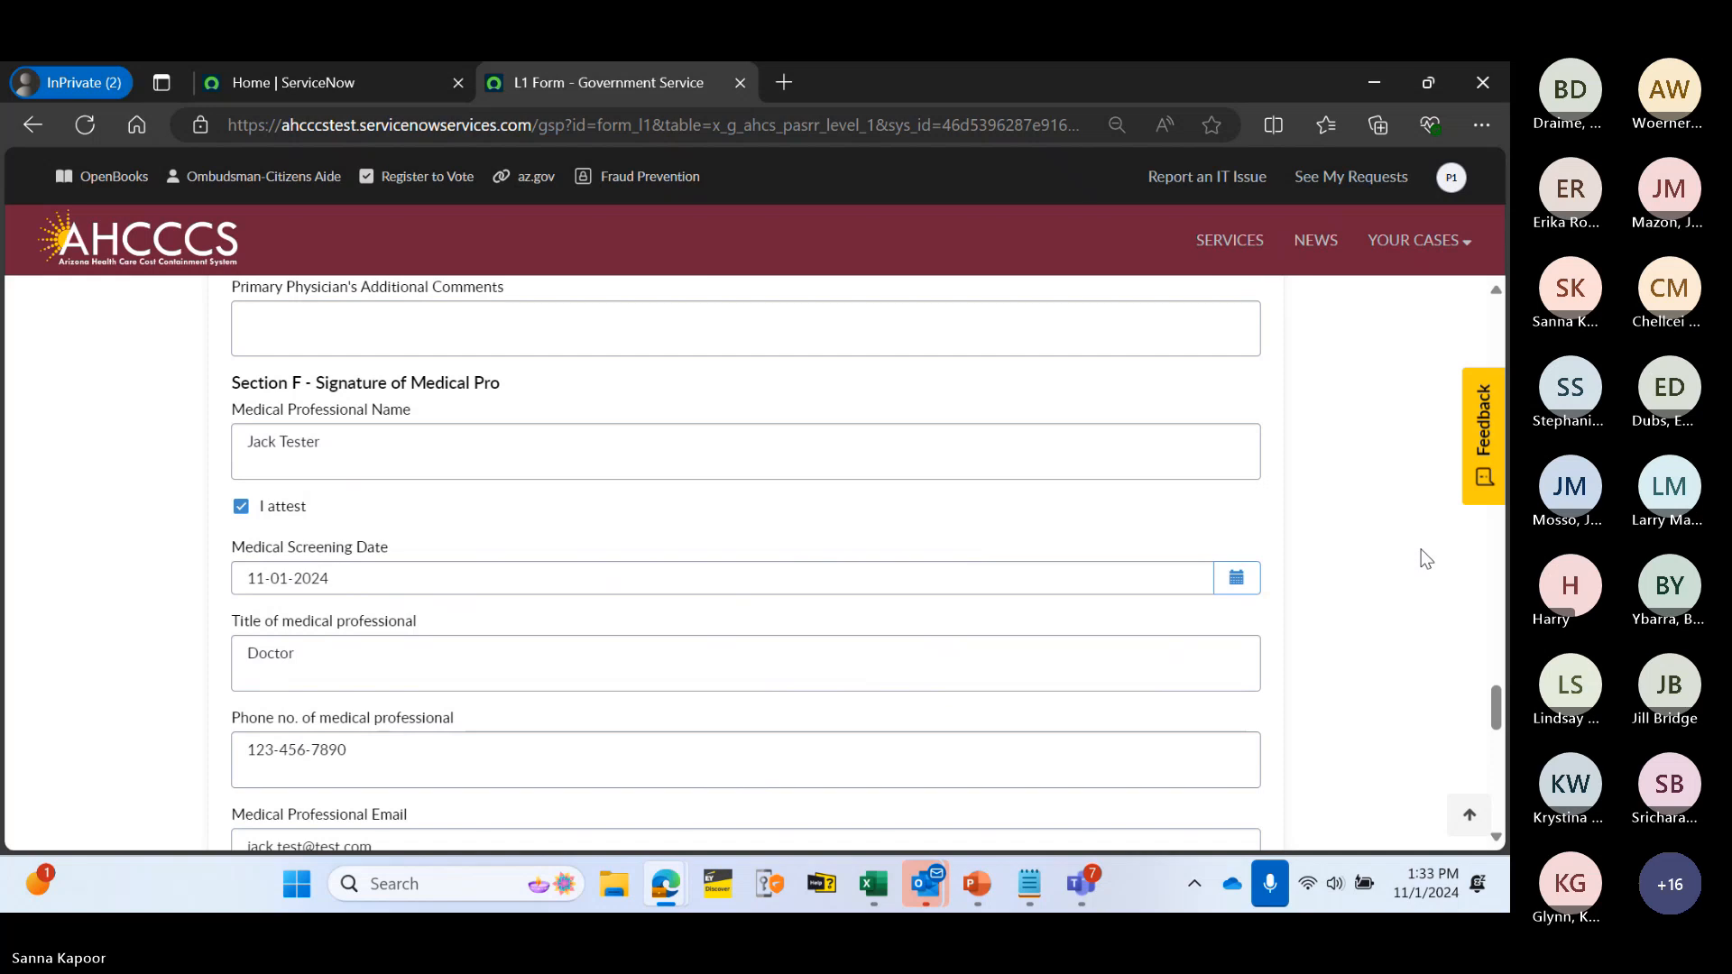
{"action": "scroll", "coordinate": [1421, 541], "scroll_direction": "up", "scroll_amount": 10}
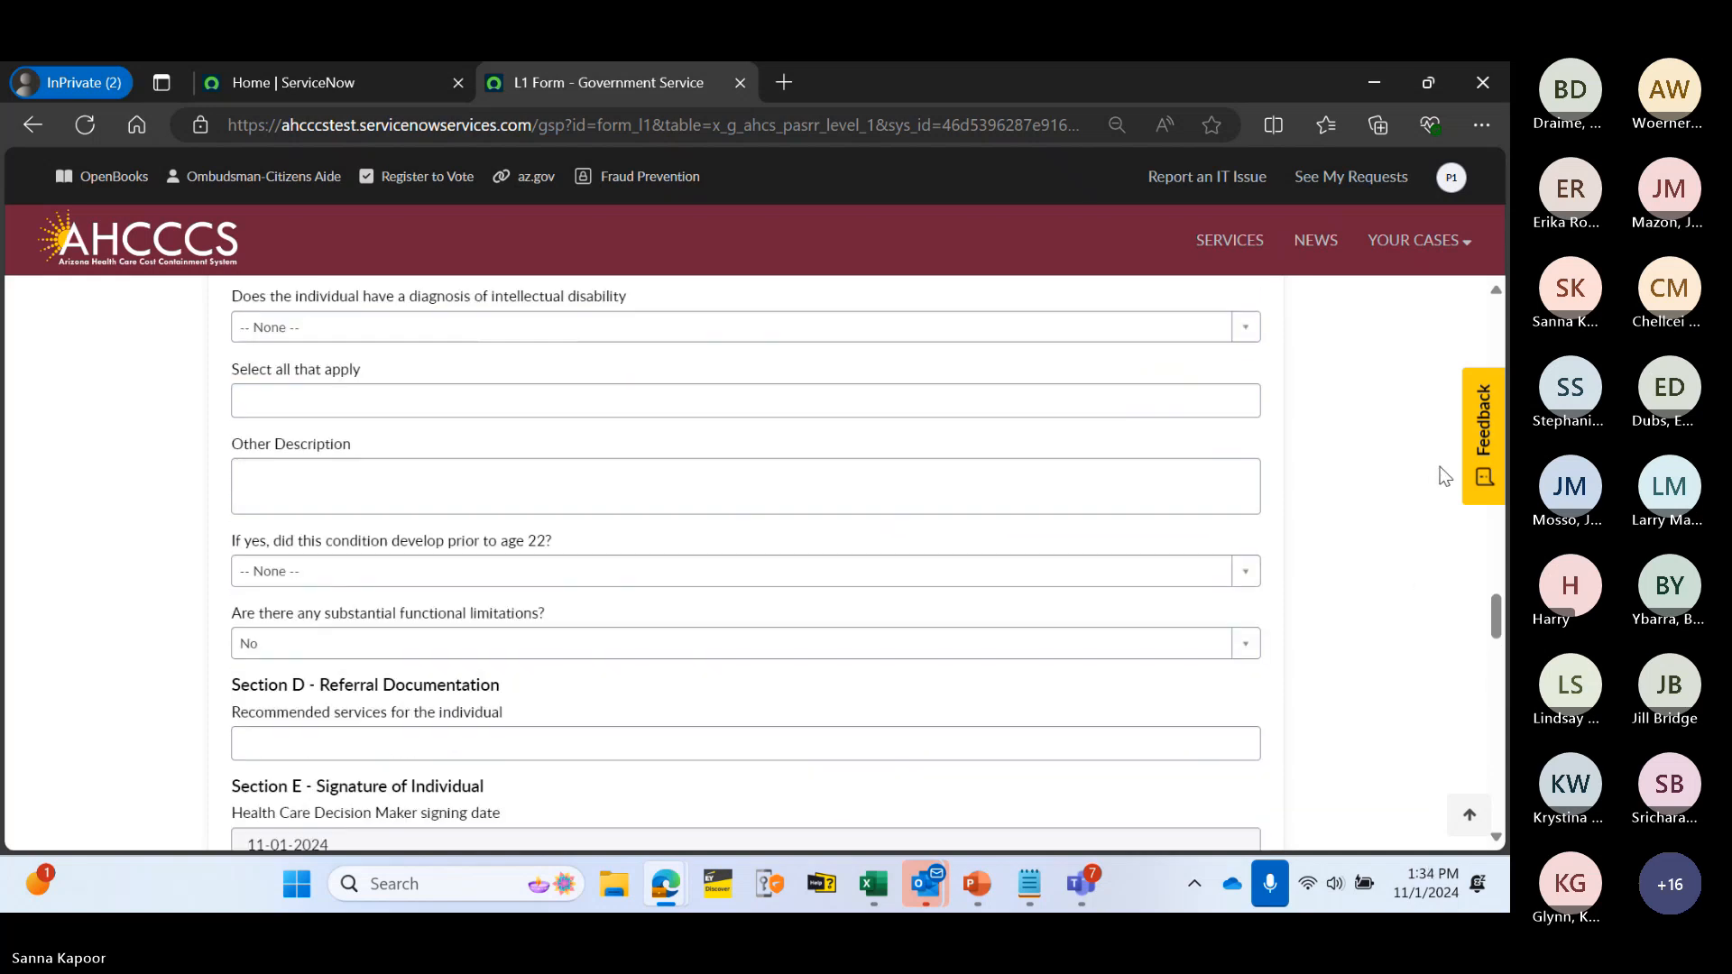
{"action": "scroll", "coordinate": [1444, 475], "scroll_direction": "up", "scroll_amount": 5}
{"action": "left_click", "coordinate": [1416, 241]}
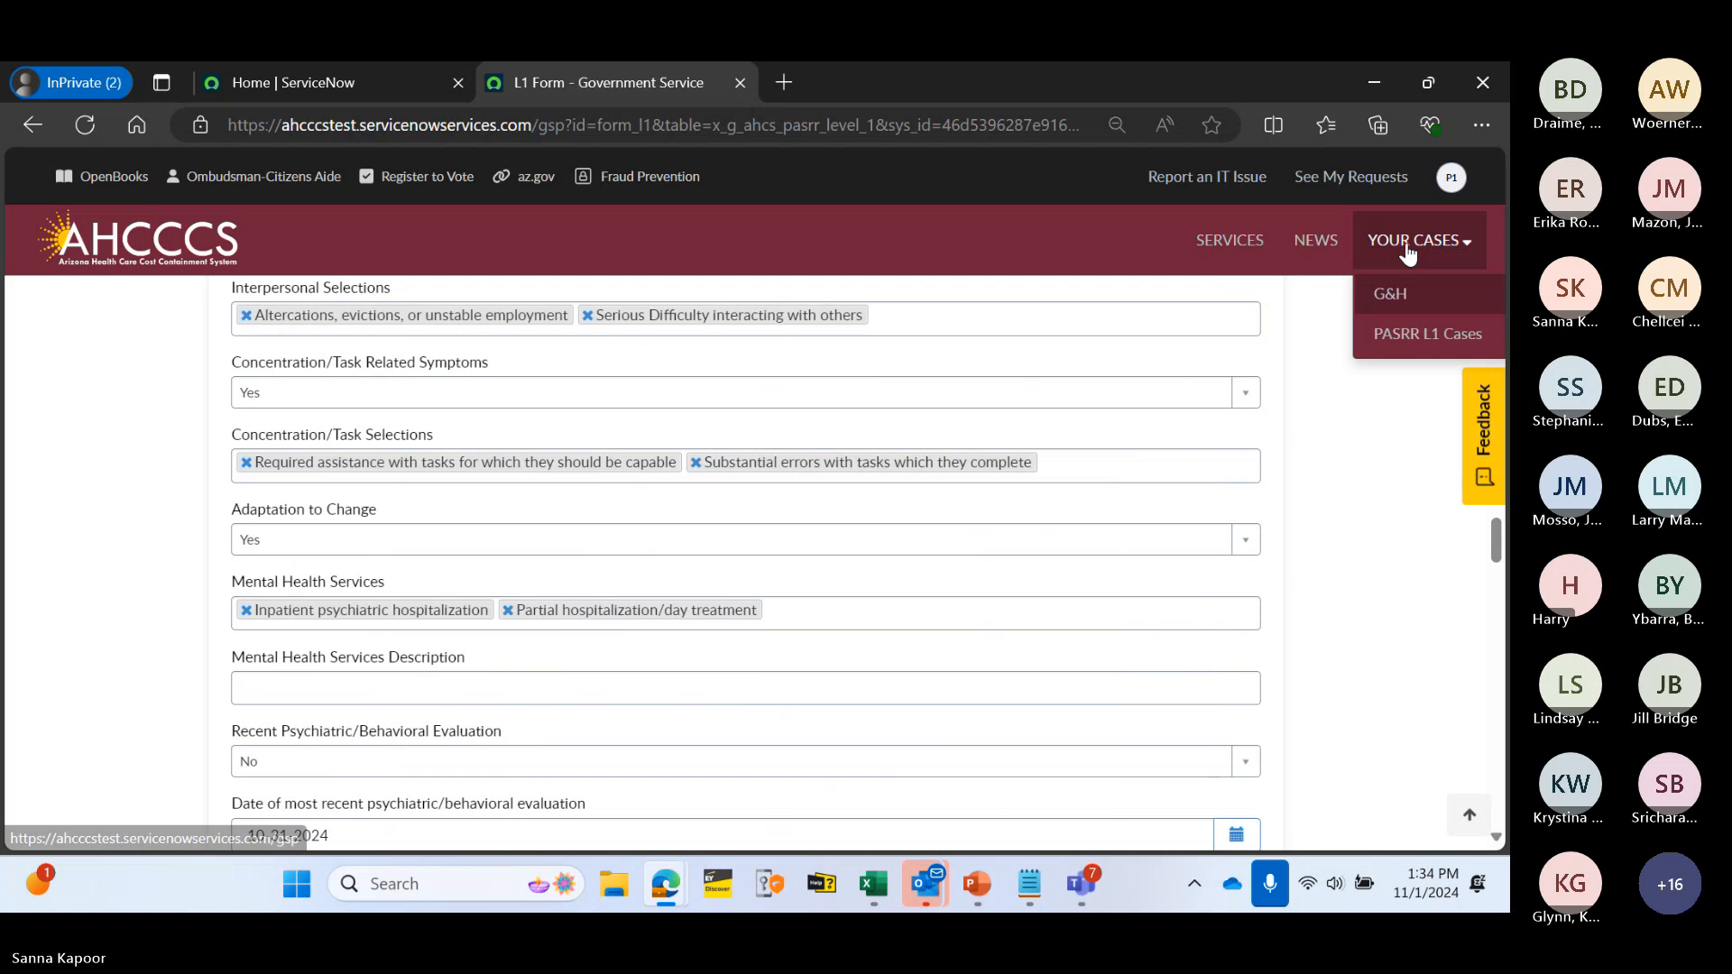
- Open the Work in Progress case from 11-01-2024 in PASRR L1 Cases and dismiss the error banners
{"action": "left_click", "coordinate": [1415, 329]}
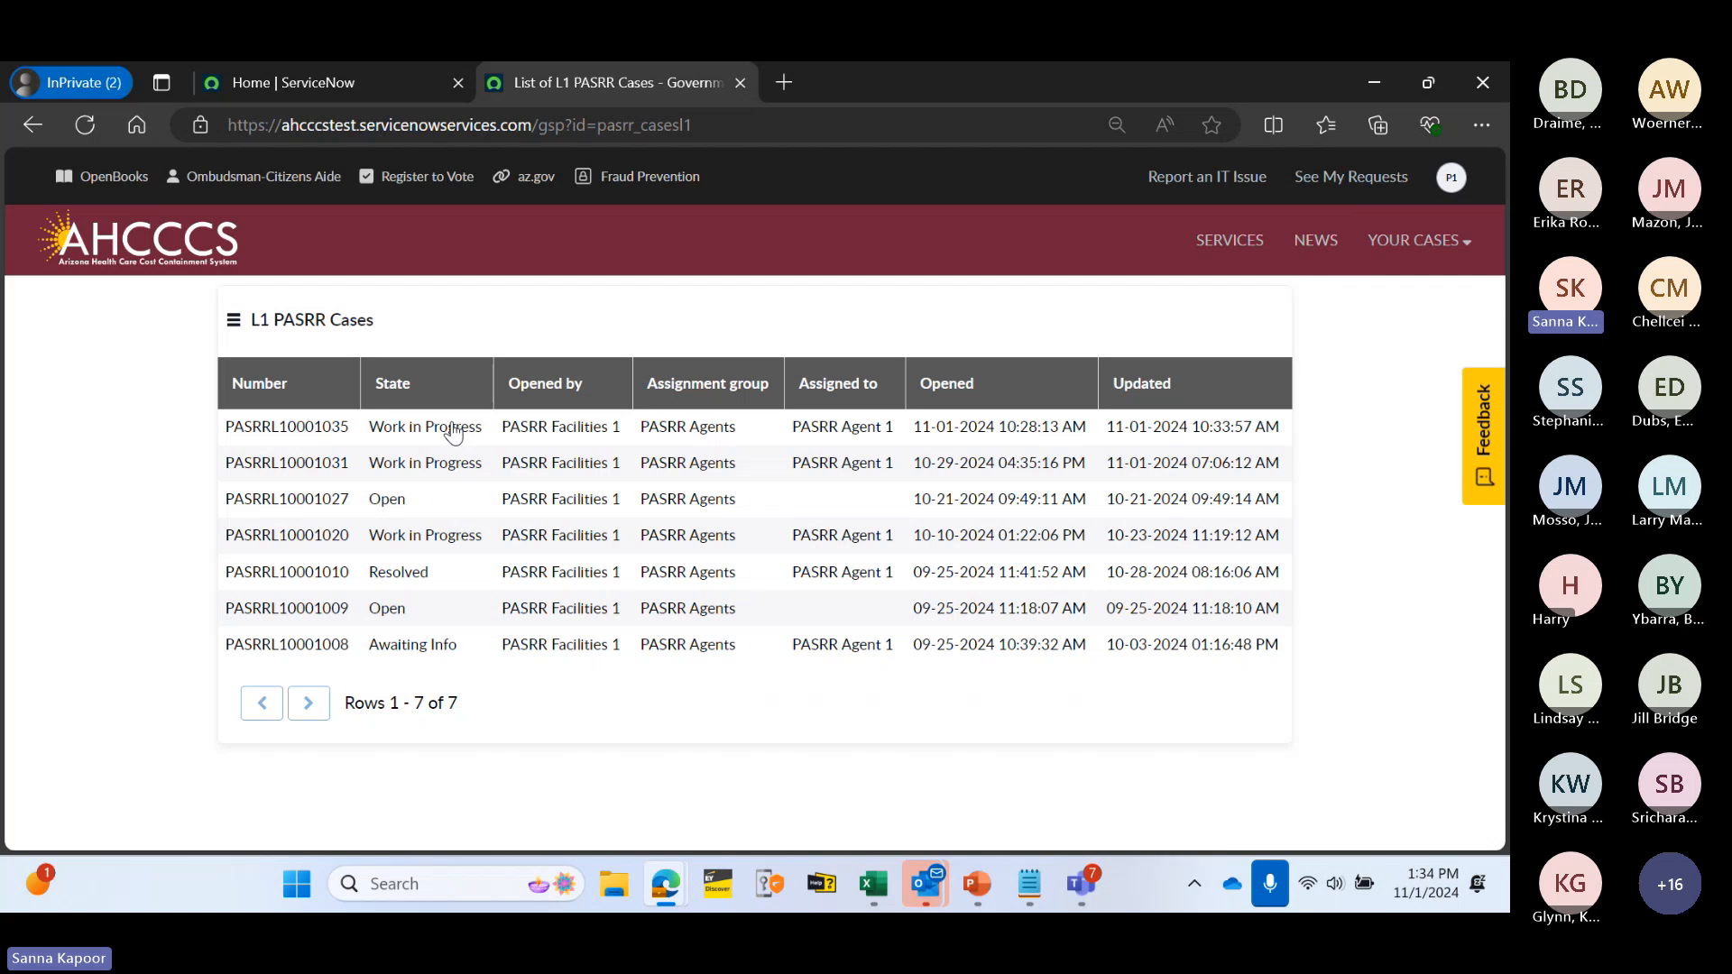
{"action": "left_click", "coordinate": [388, 437]}
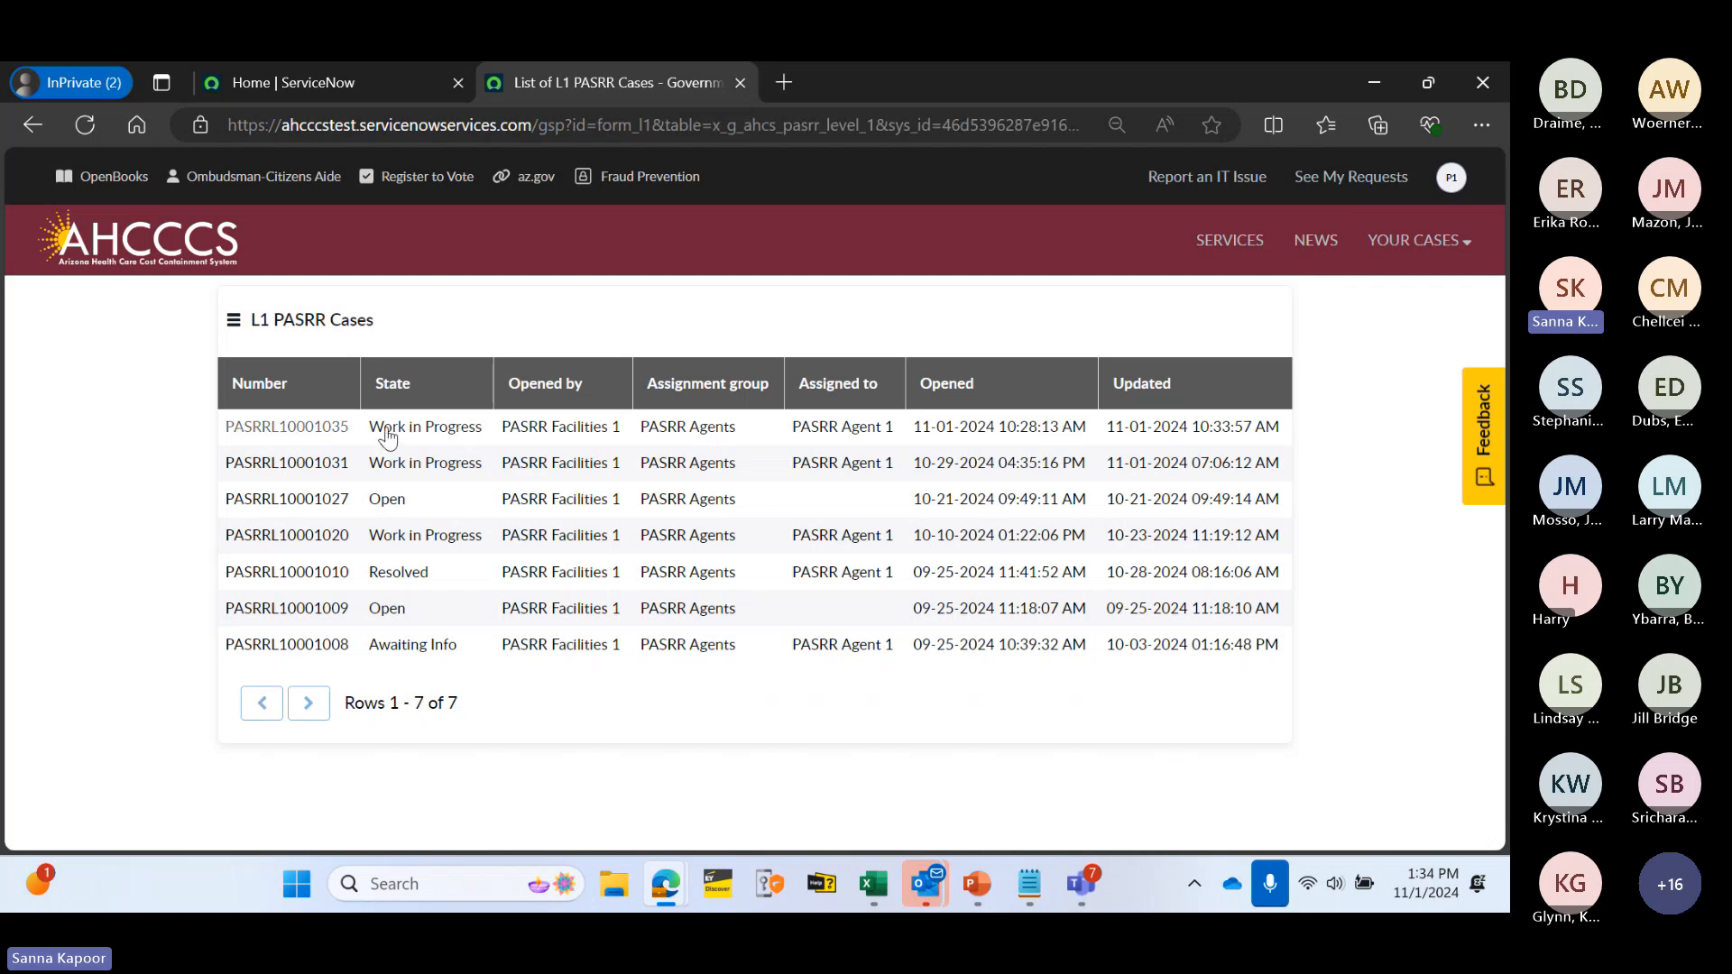
{"action": "scroll", "coordinate": [614, 521], "scroll_direction": "down", "scroll_amount": 5}
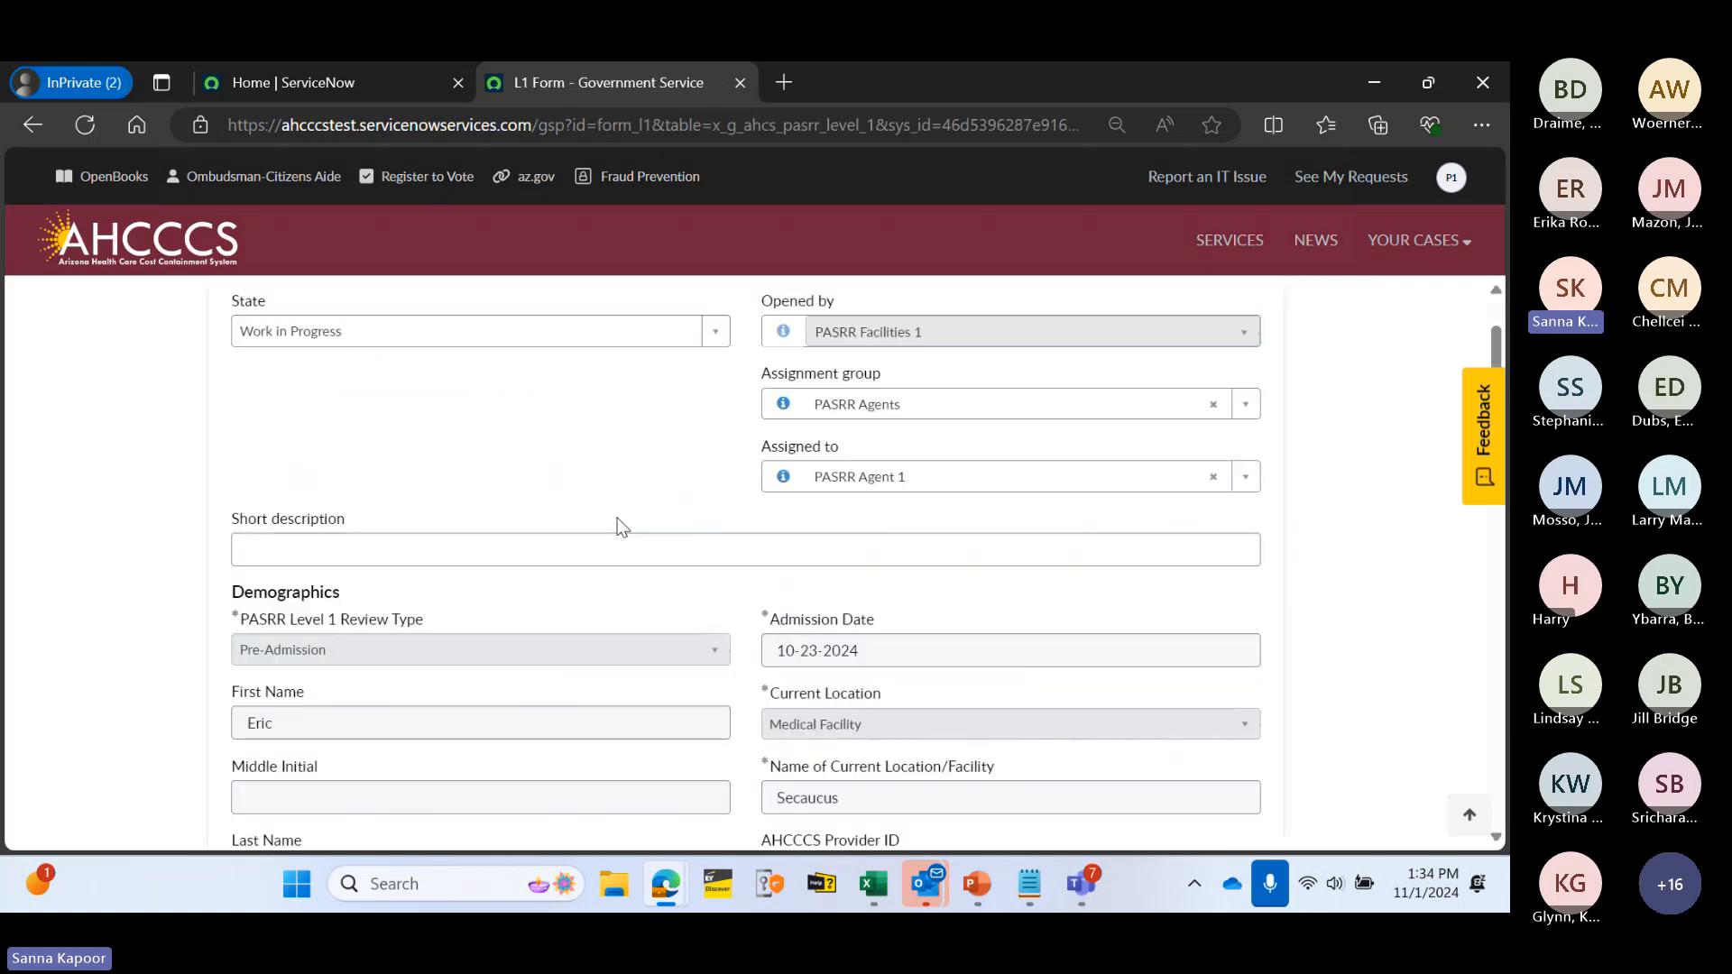
{"action": "scroll", "coordinate": [794, 398], "scroll_direction": "down", "scroll_amount": 3}
{"action": "left_click", "coordinate": [1338, 170]}
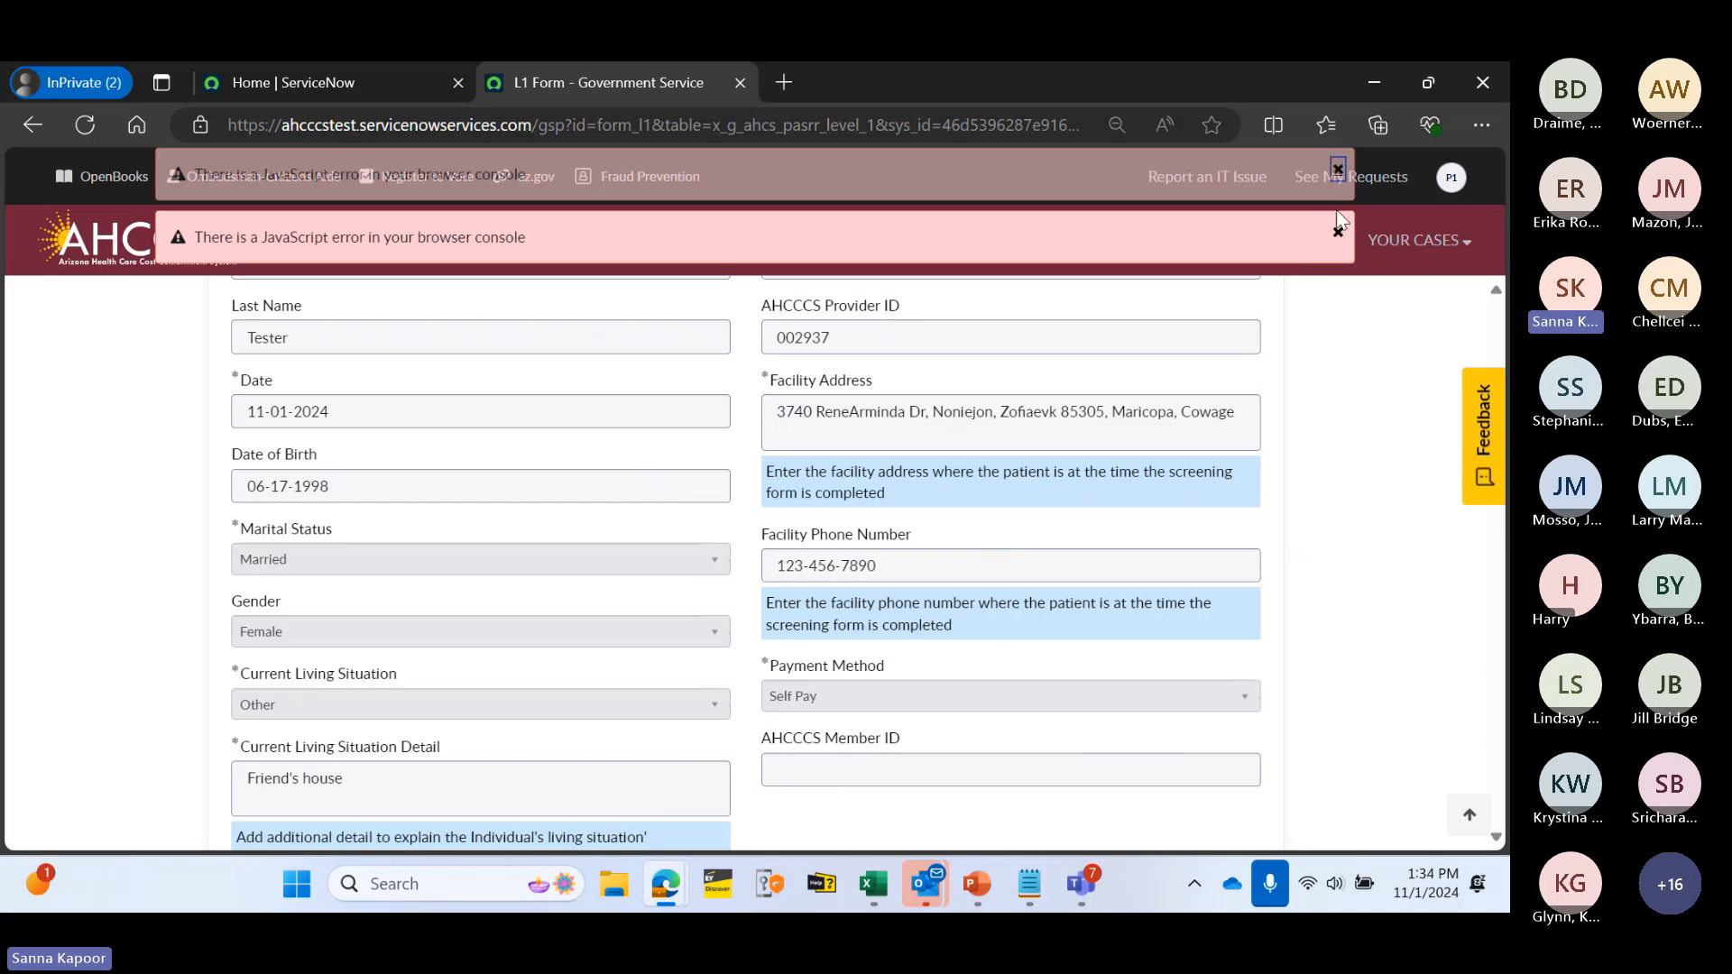
{"action": "left_click", "coordinate": [1337, 234]}
- Scroll down to Section B to check that its answers are now read-only
{"action": "scroll", "coordinate": [619, 549], "scroll_direction": "down", "scroll_amount": 15}
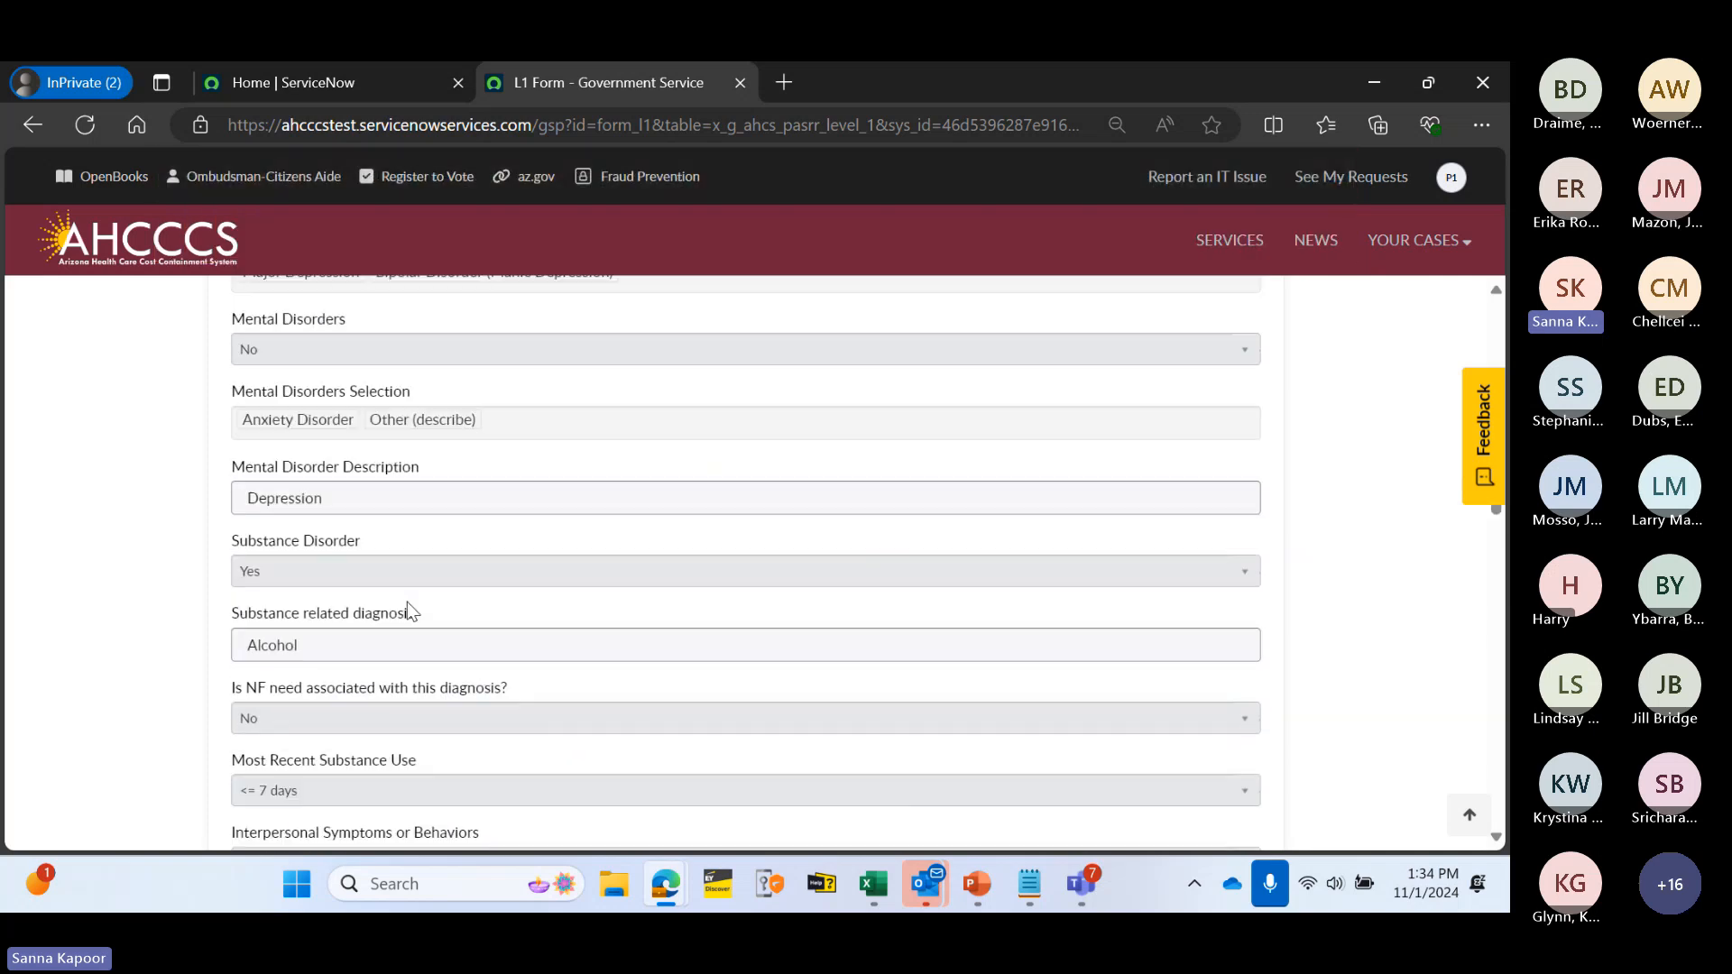
{"action": "scroll", "coordinate": [404, 614], "scroll_direction": "down", "scroll_amount": 3}
{"action": "scroll", "coordinate": [433, 546], "scroll_direction": "down", "scroll_amount": 7}
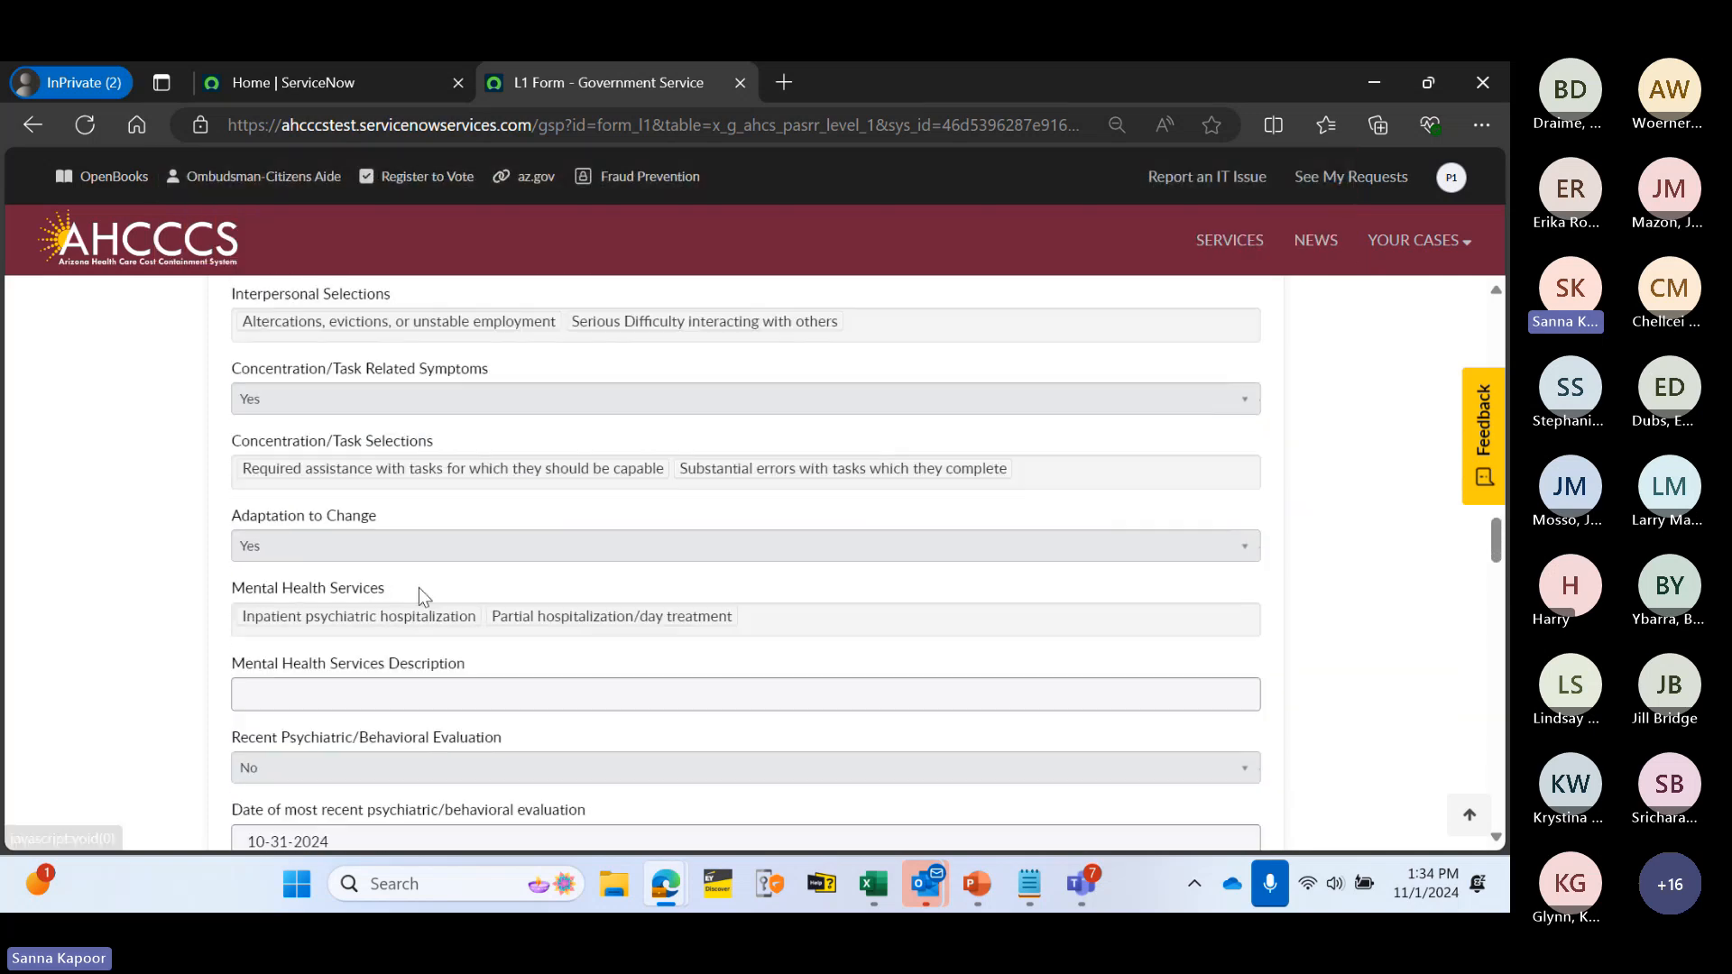
{"action": "scroll", "coordinate": [561, 621], "scroll_direction": "down", "scroll_amount": 1}
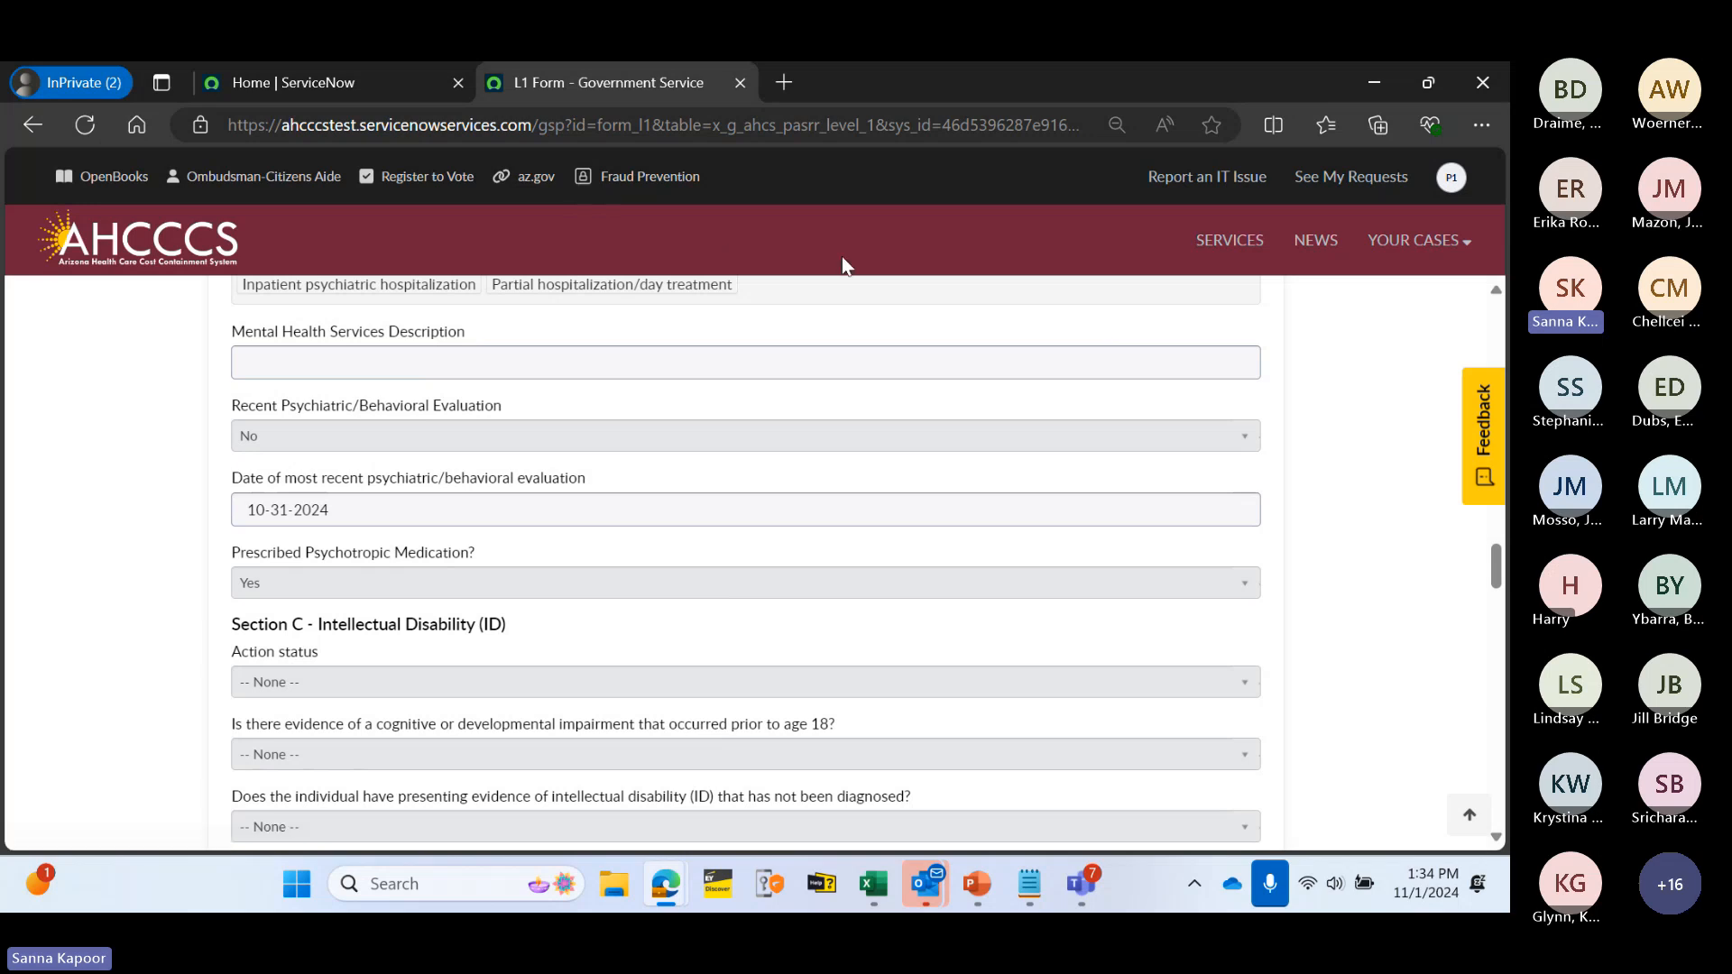
{"action": "scroll", "coordinate": [666, 382], "scroll_direction": "down", "scroll_amount": 1}
{"action": "scroll", "coordinate": [666, 383], "scroll_direction": "down", "scroll_amount": 2}
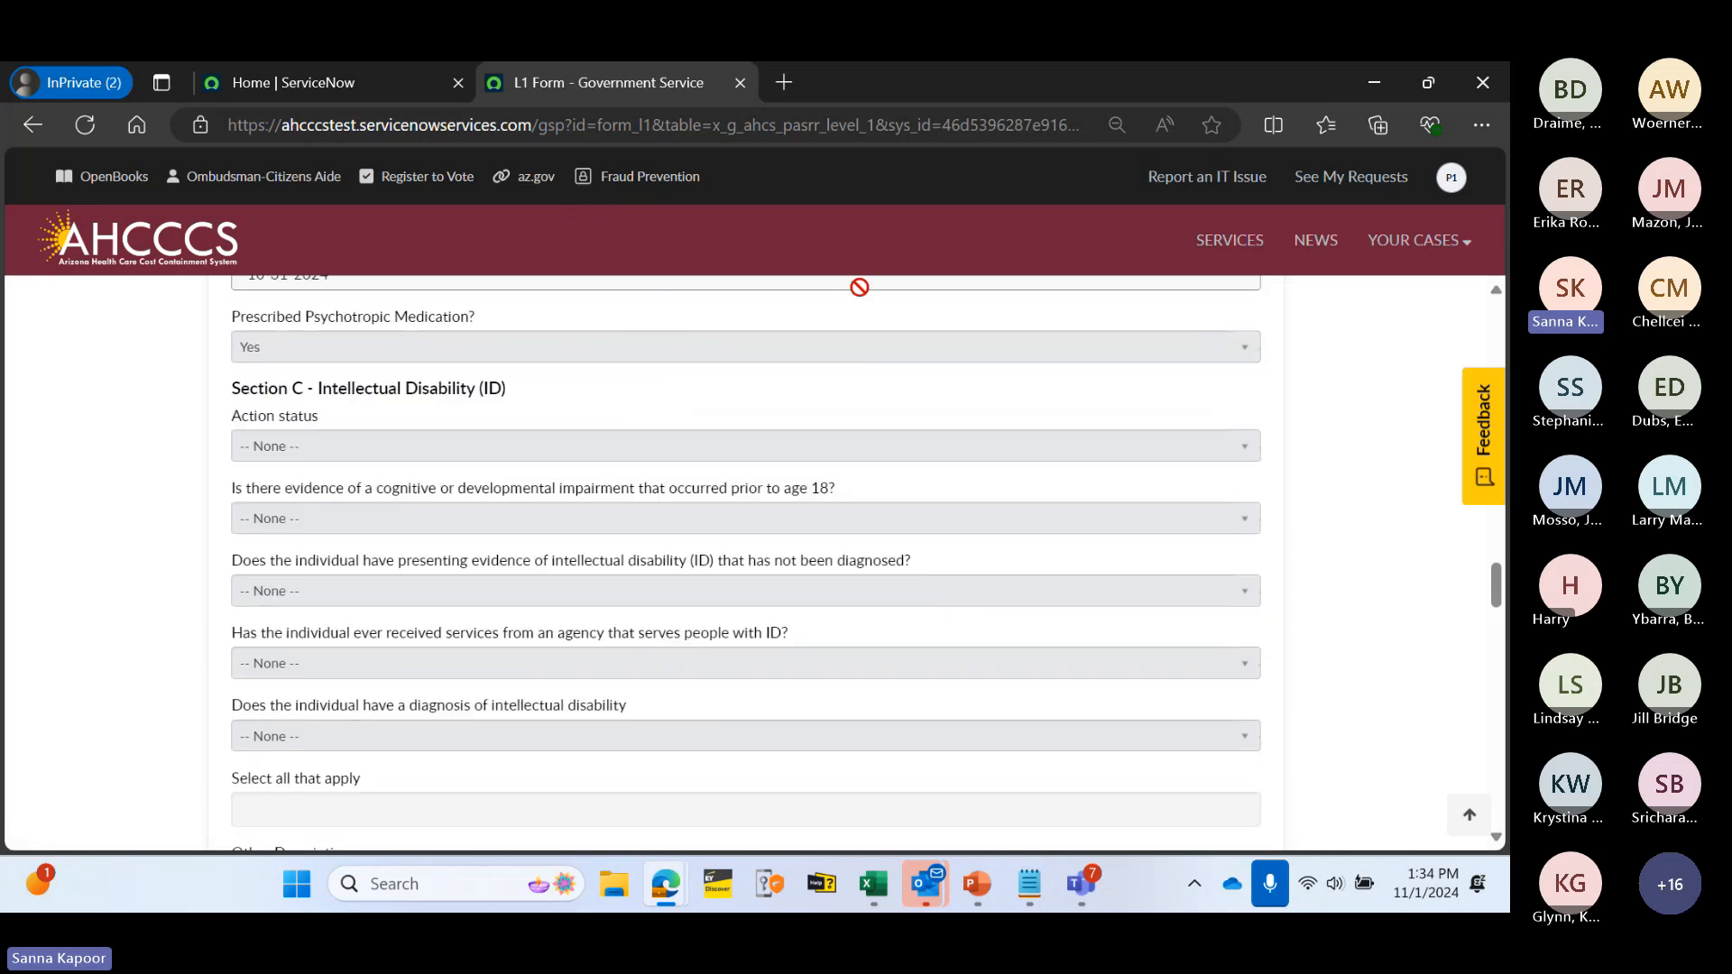